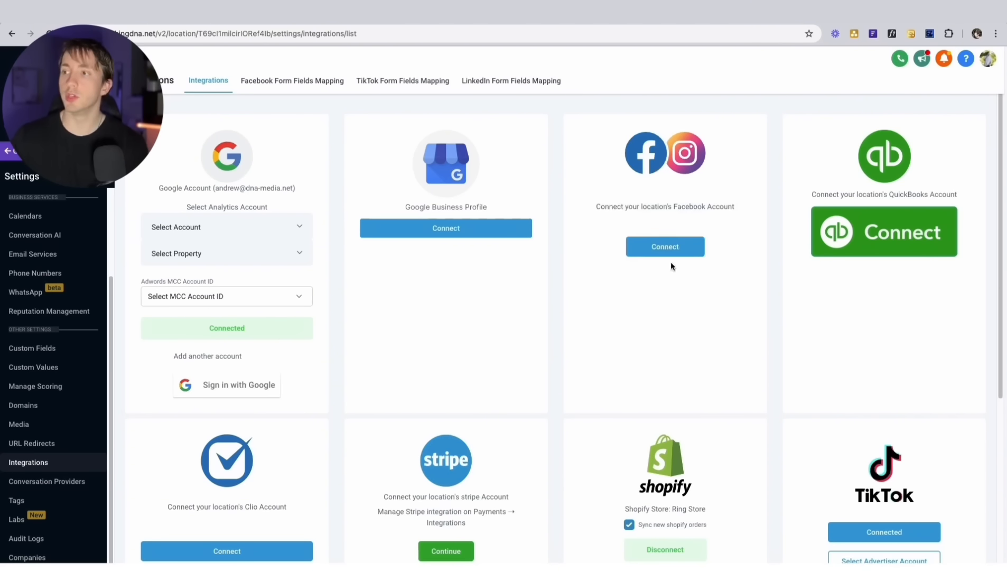
- Start connecting the location's Facebook account and select the owner's personal-brand page as the page to link
left_click(661, 248)
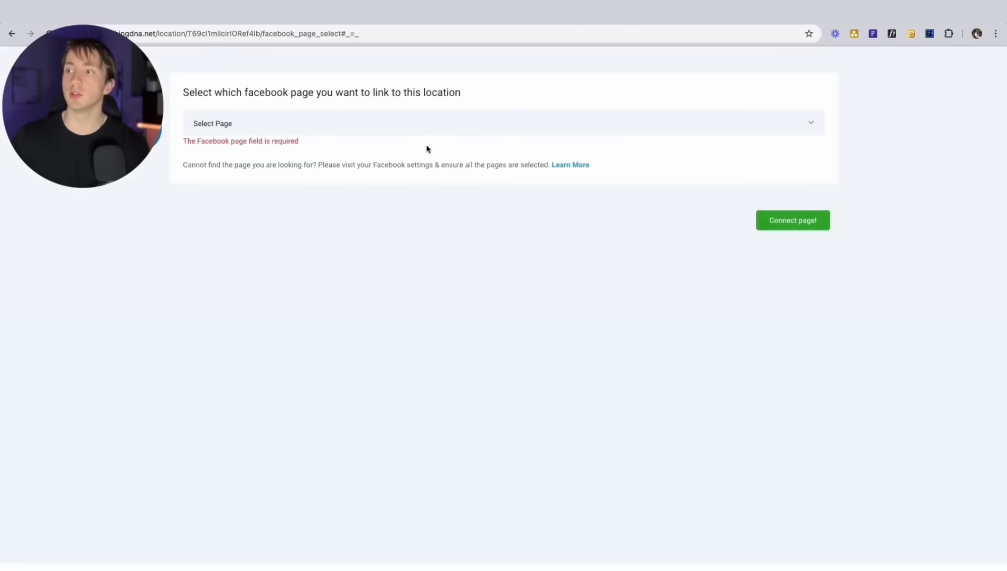
left_click(402, 131)
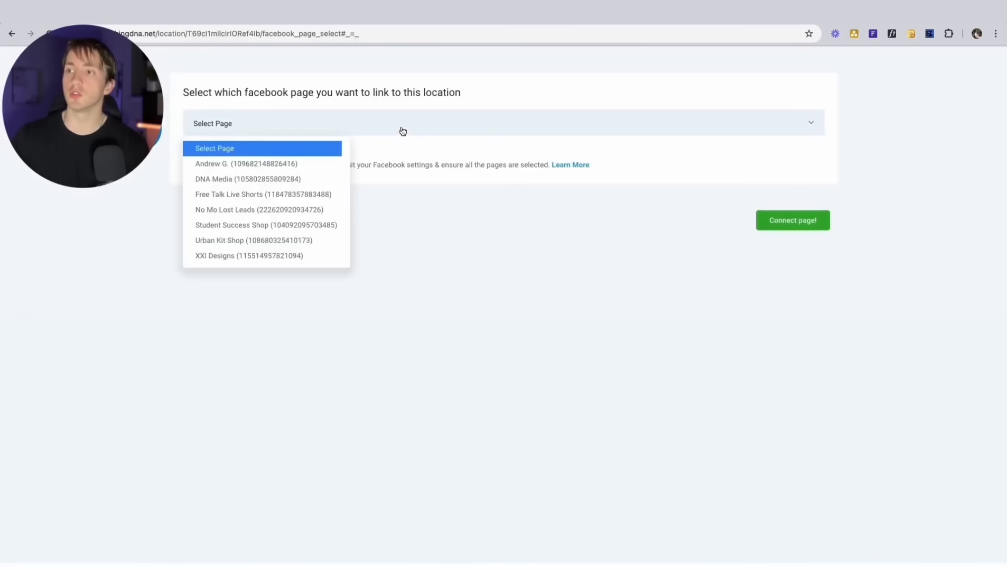
left_click(236, 165)
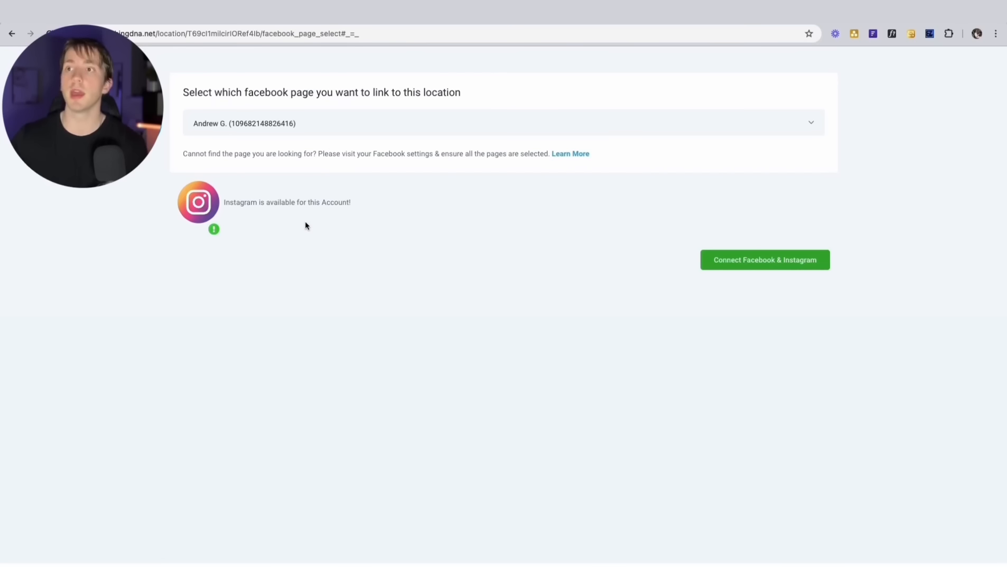
- Switch to Meta Business Suite and check the page's name and its linked Facebook and Instagram profiles
left_click(276, 22)
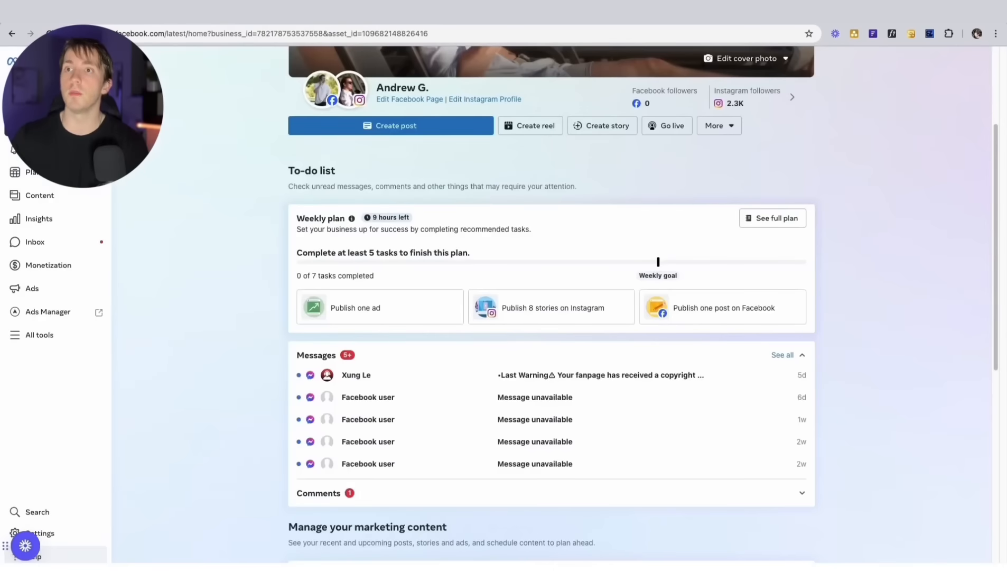
scroll(342, 255, "up", 3)
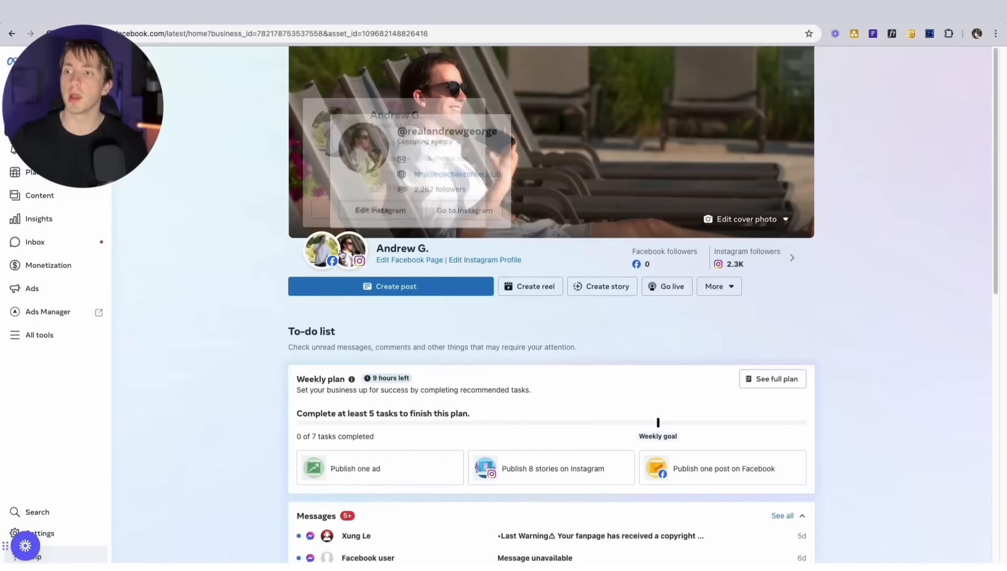
mouse_move(350, 256)
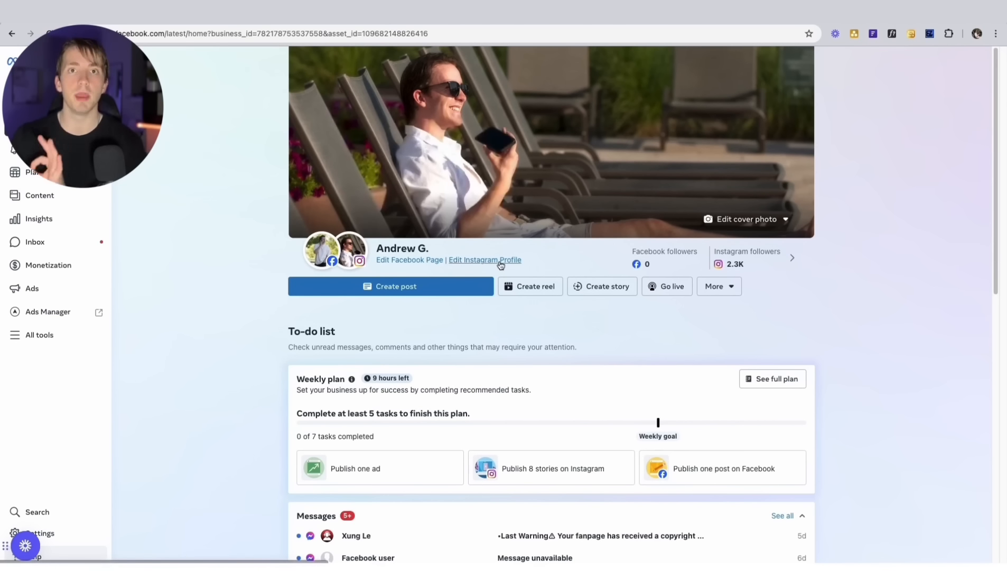
left_click_drag(374, 248, 428, 250)
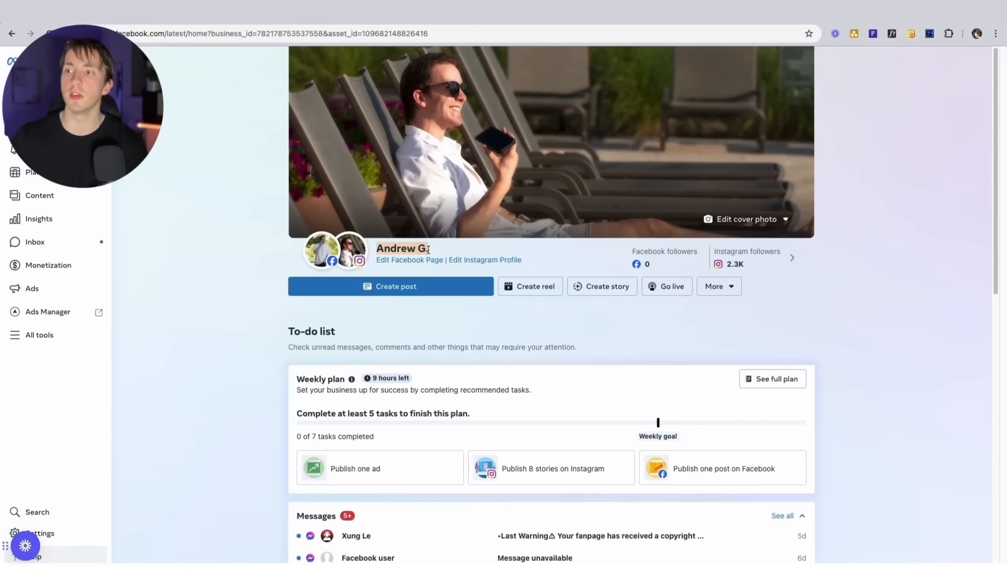
left_click(428, 250)
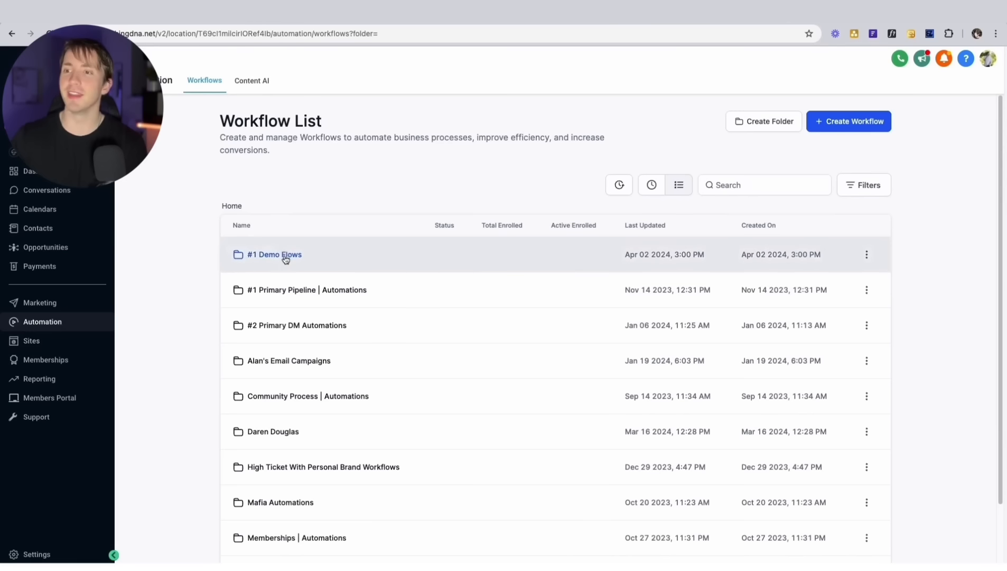
- Create a workflow from the "Recipe - Facebook comment automation" template in the "#2 Primary DM Automations" folder
left_click(291, 326)
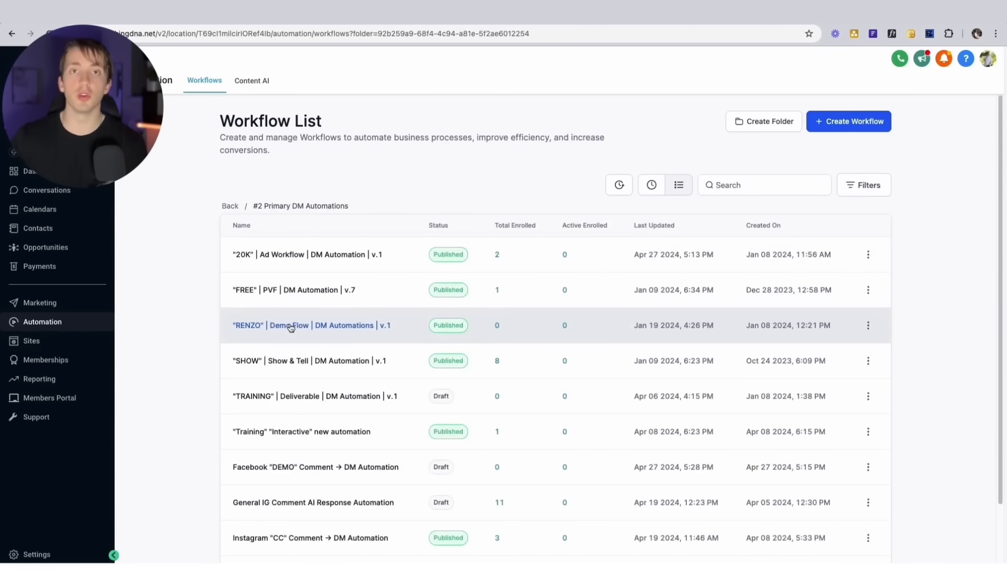
scroll(291, 333, "down", 3)
scroll(330, 413, "up", 3)
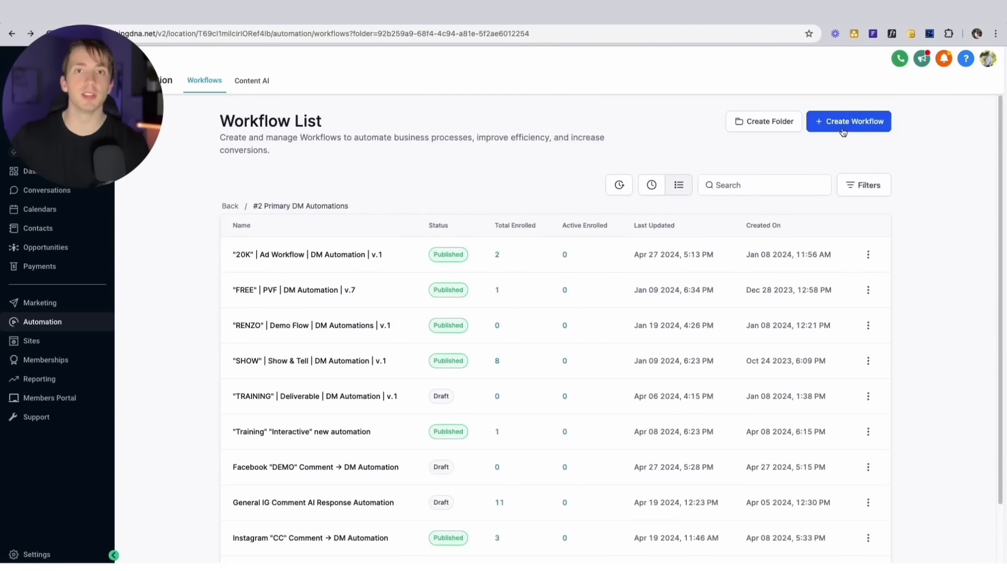
left_click(844, 126)
left_click(843, 148)
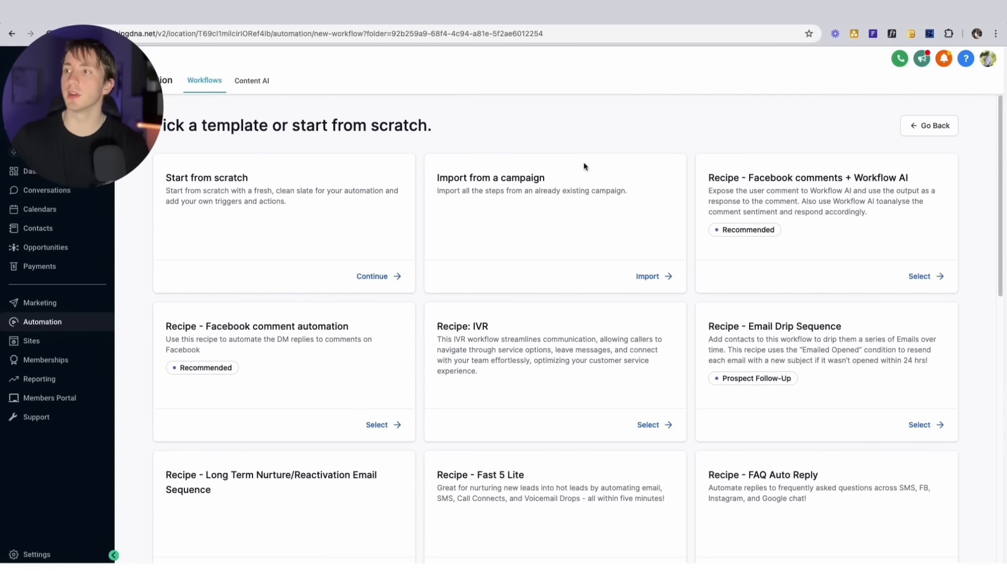
left_click_drag(164, 325, 268, 380)
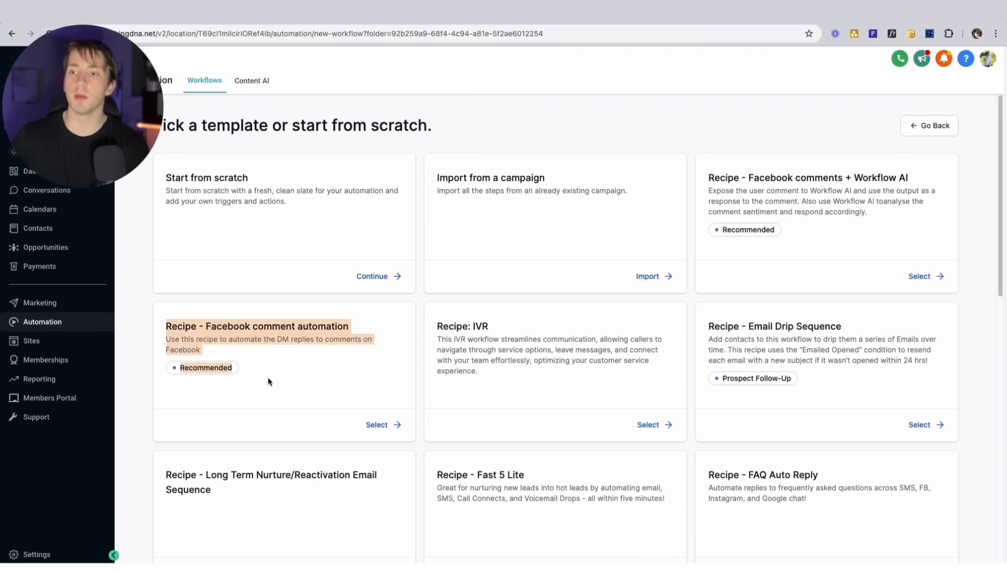
left_click(391, 425)
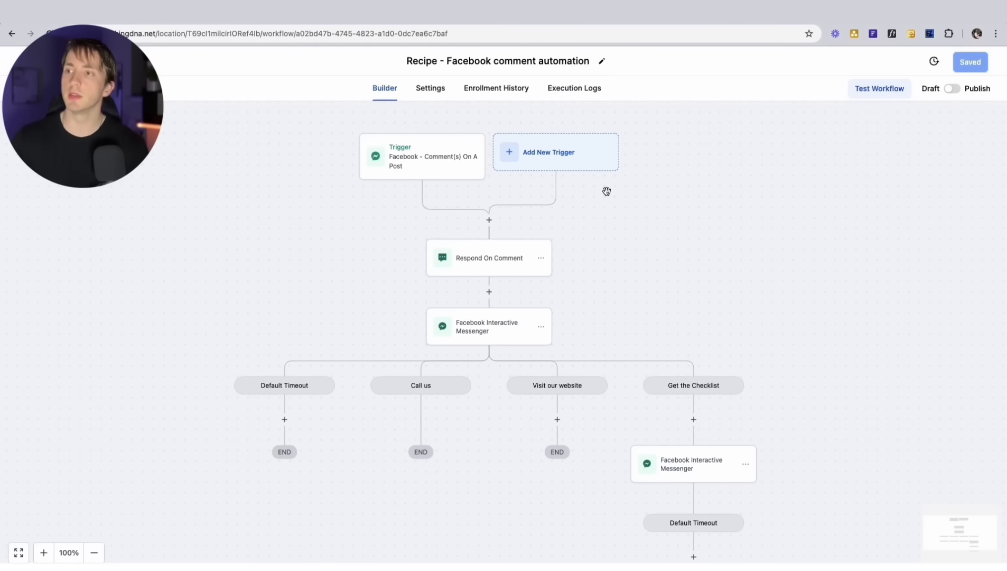
- Add a new workflow trigger of the type Facebook - Comment(s) on a Post
left_click(403, 165)
left_click(987, 126)
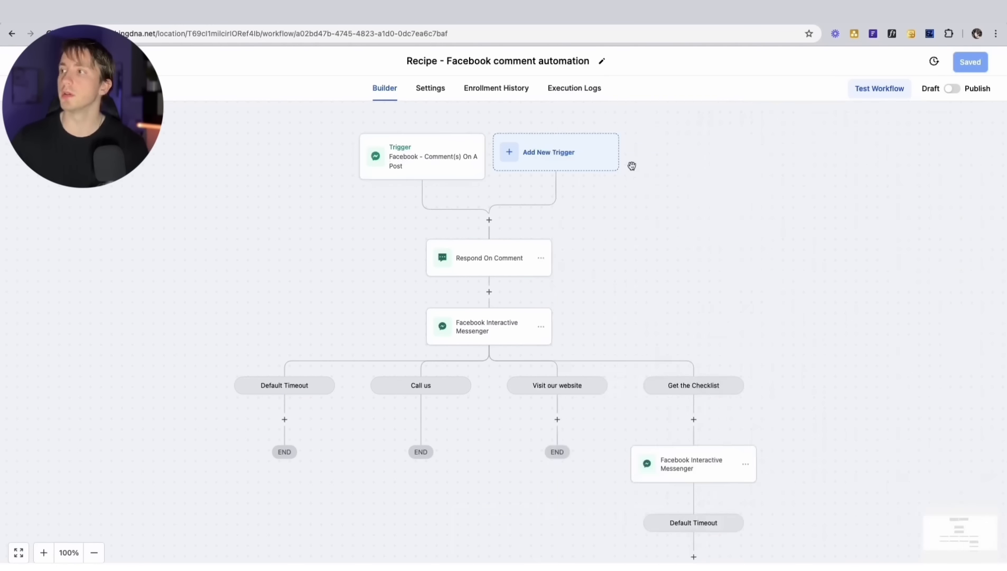
left_click(517, 152)
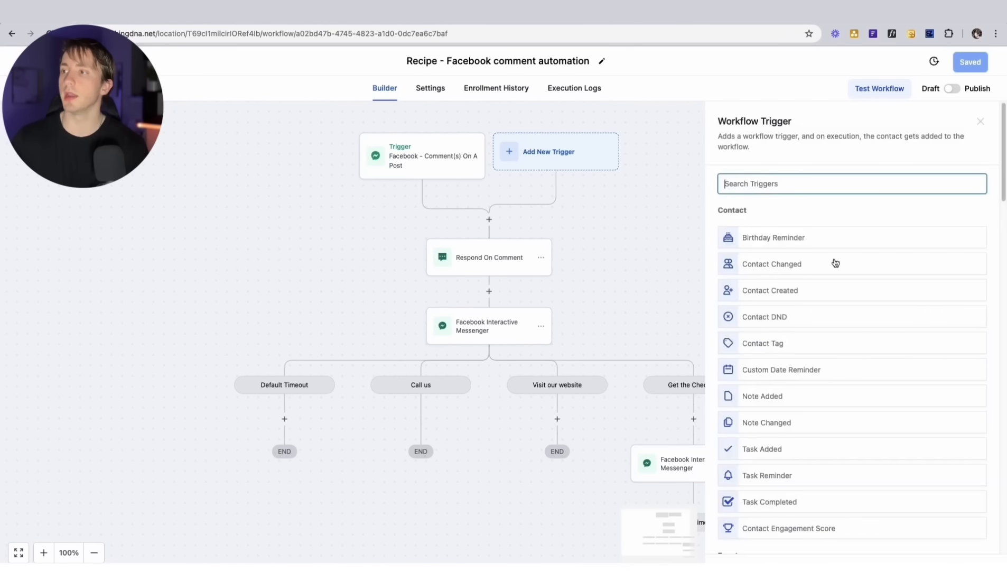
scroll(826, 305, "down", 9)
scroll(826, 308, "down", 10)
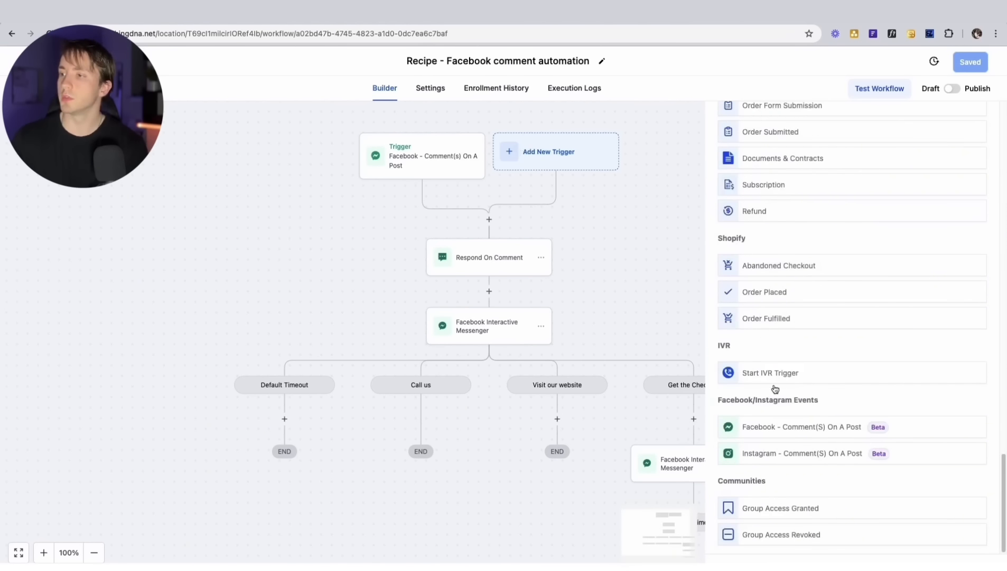
left_click_drag(715, 400, 827, 405)
left_click(828, 404)
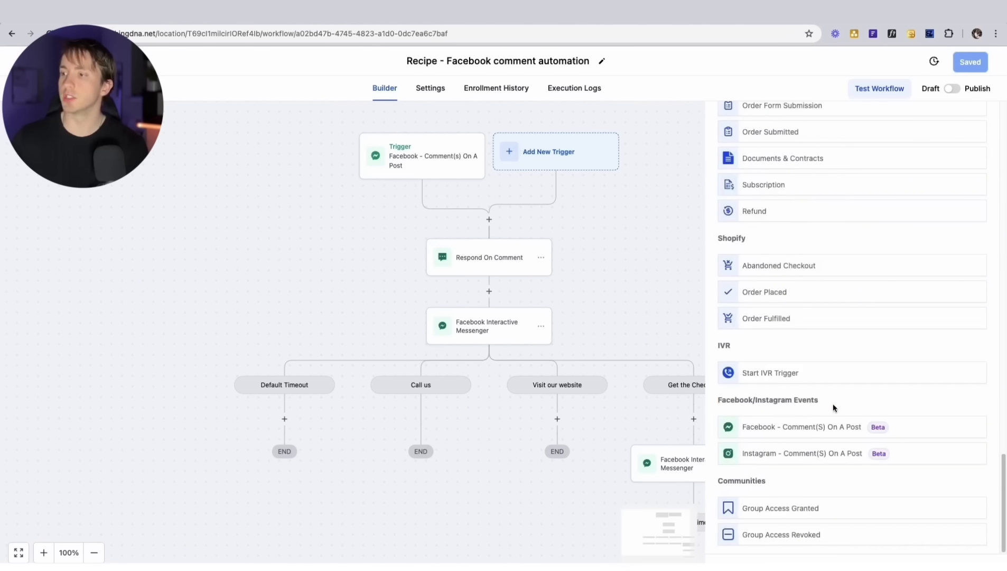
left_click(783, 431)
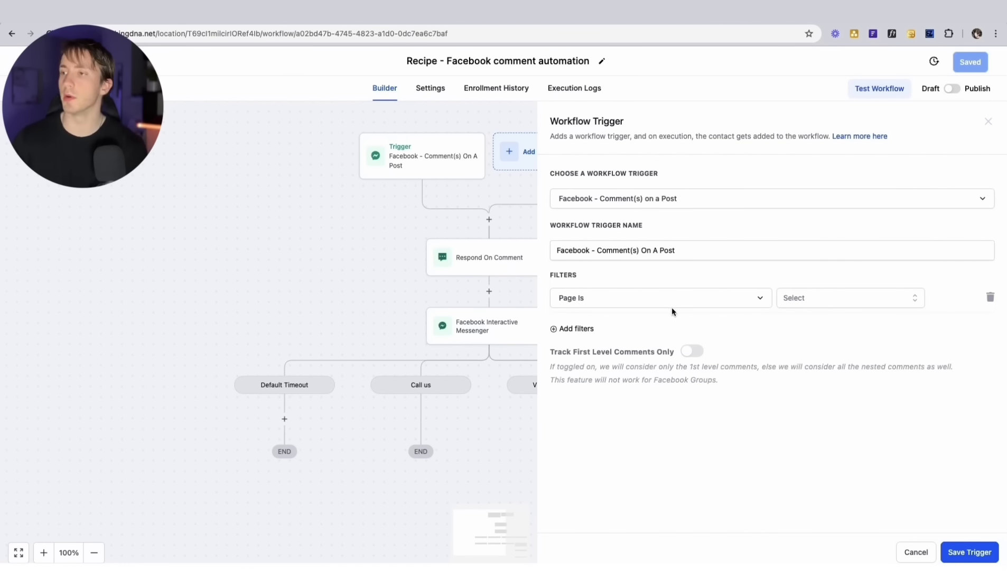
- Filter the new trigger to the owner's Facebook page and to the post type Published Post
left_click(797, 299)
left_click(797, 345)
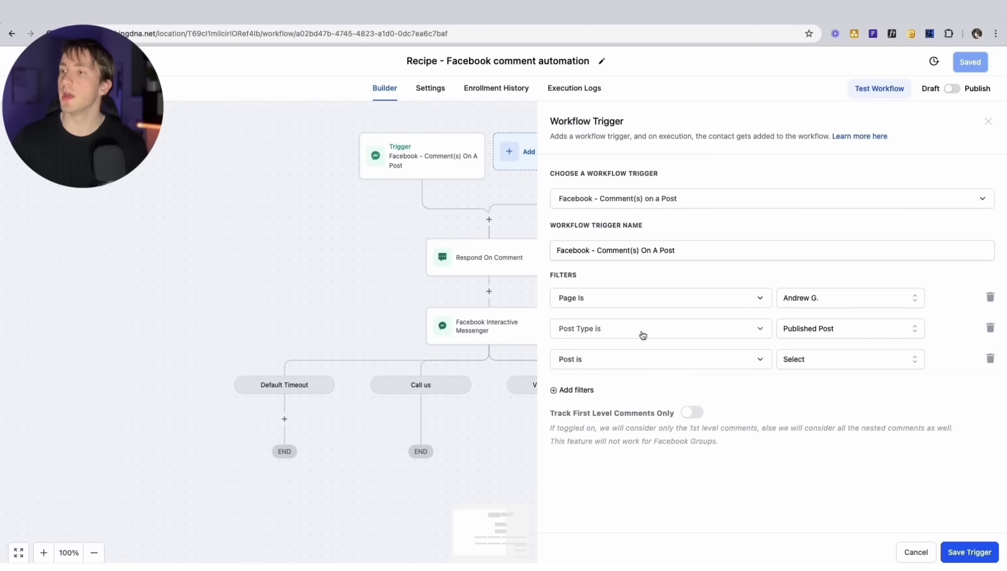
left_click(806, 331)
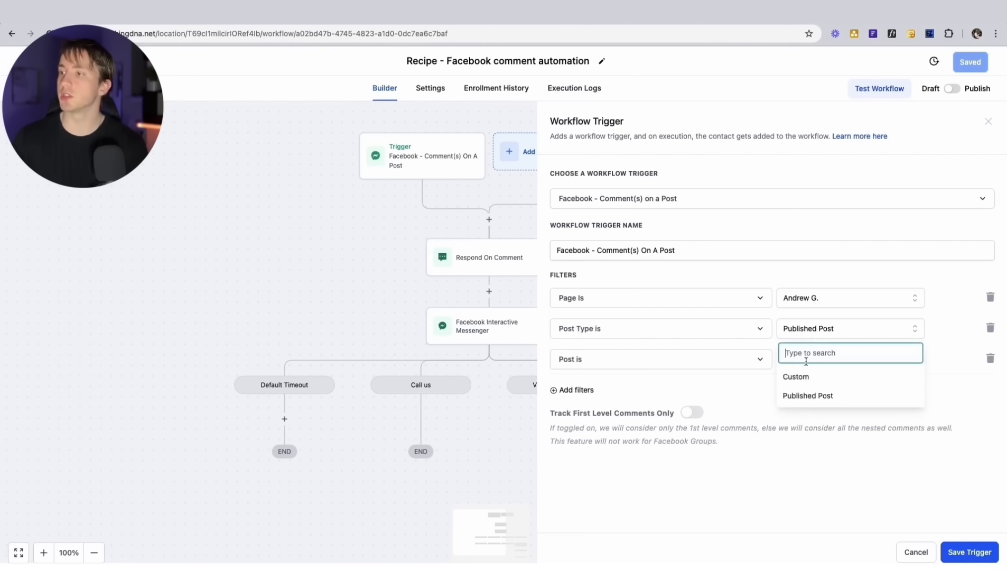
left_click(818, 400)
left_click(808, 330)
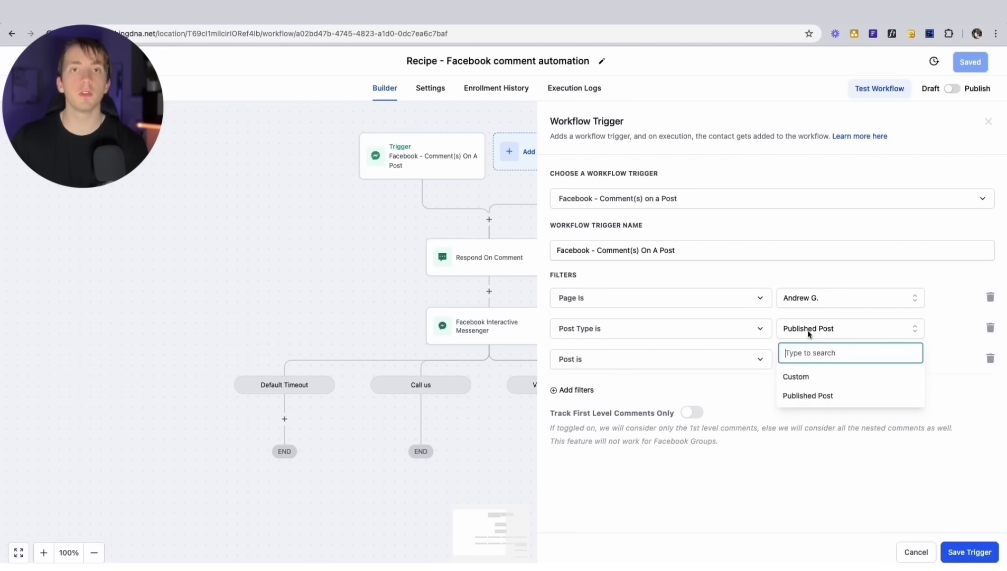
left_click(801, 376)
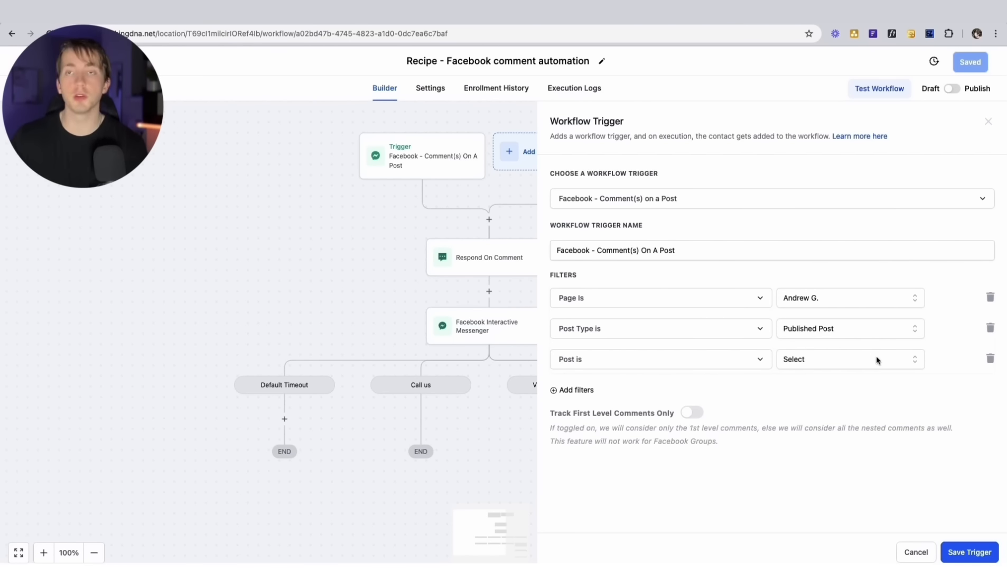
- Set the post filter to the 16-Jan-2024 post starting "Editors and Customer Success Coaches are the first"
left_click(835, 359)
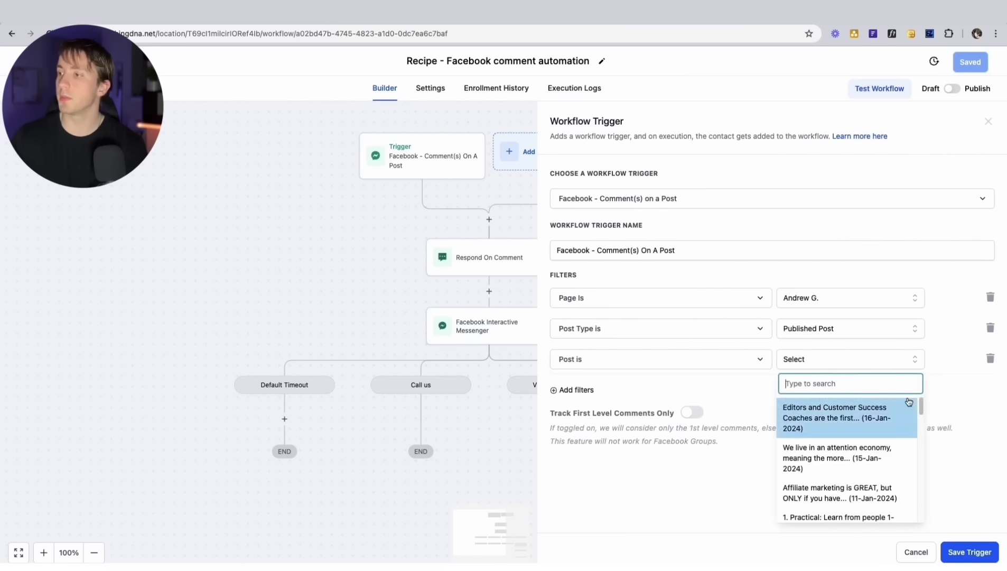
mouse_move(920, 406)
left_mouse_down()
mouse_move(916, 477)
mouse_move(917, 404)
left_mouse_up()
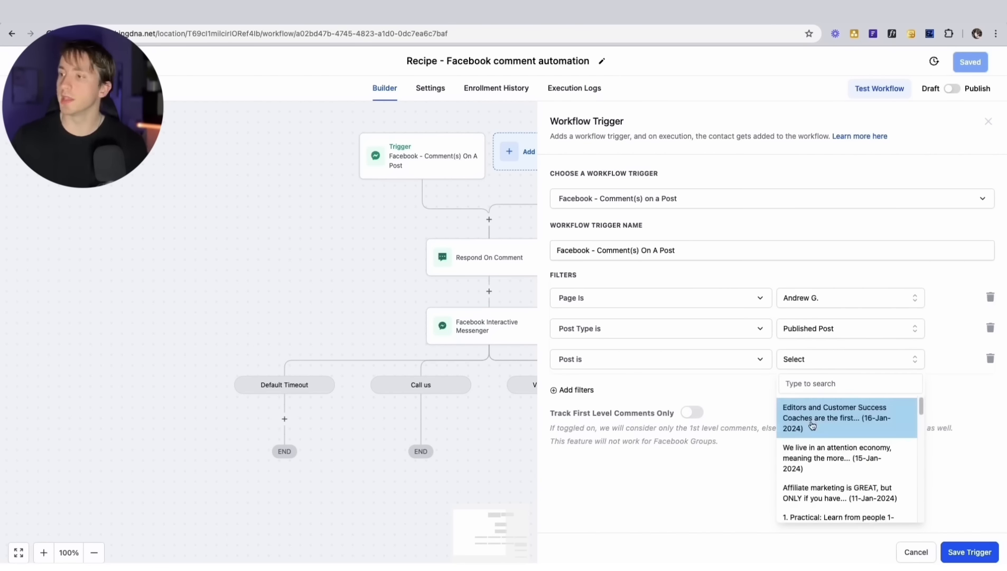
left_click(812, 421)
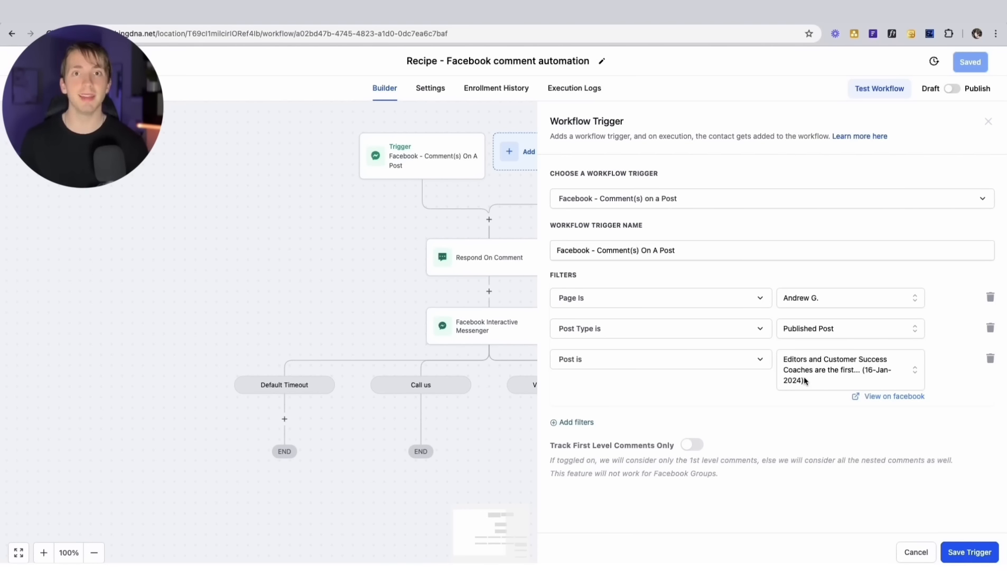
- Remove the specific-post filter and add a Contains Phrase filter with the value DEMO
left_click(991, 359)
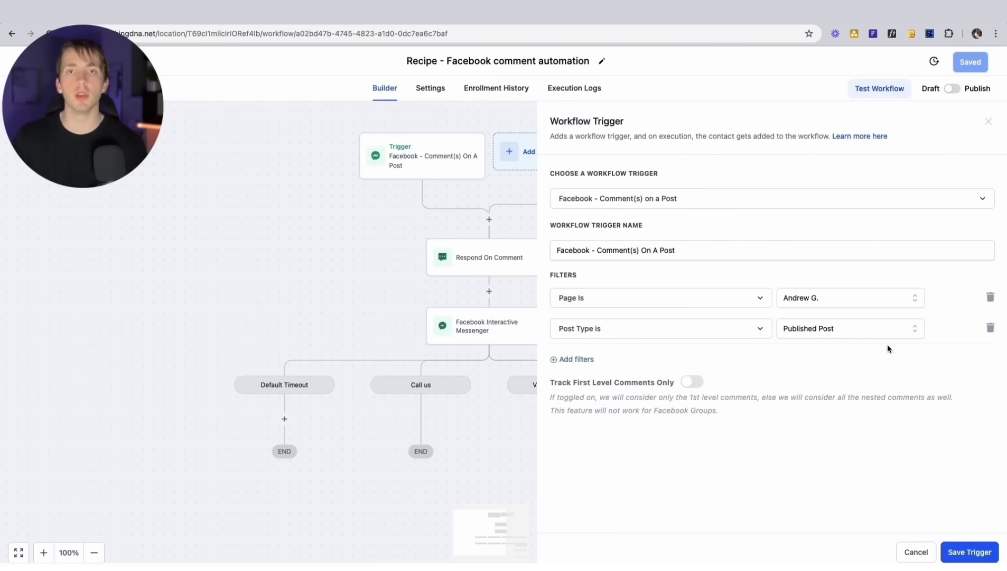
left_click(585, 360)
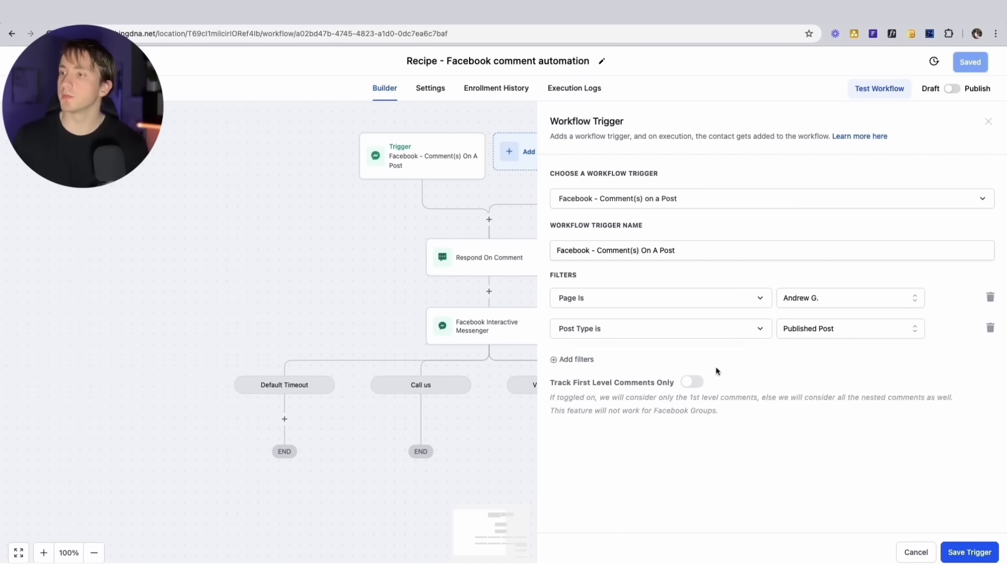
left_click(584, 359)
left_click(597, 364)
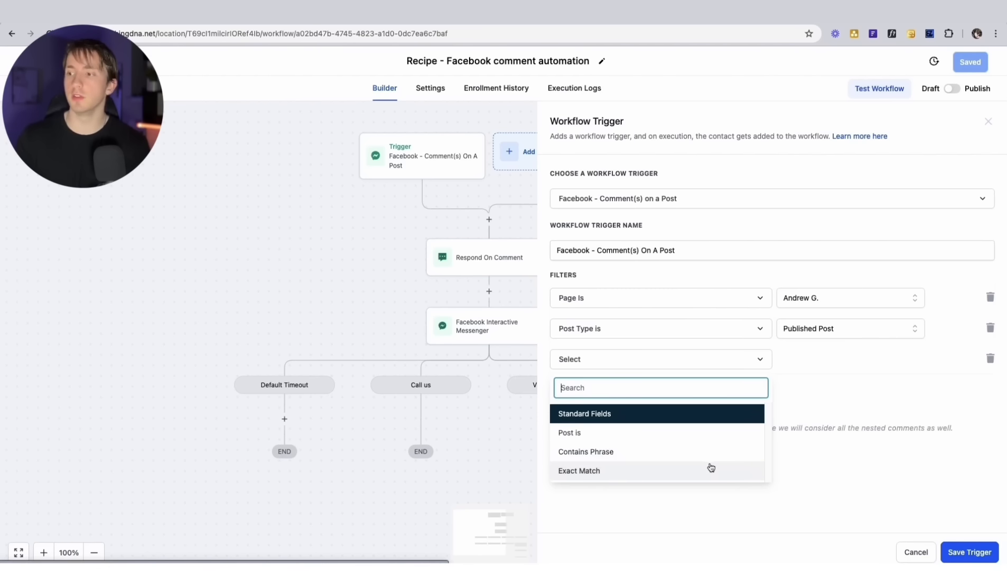
left_click(692, 456)
left_click(820, 363)
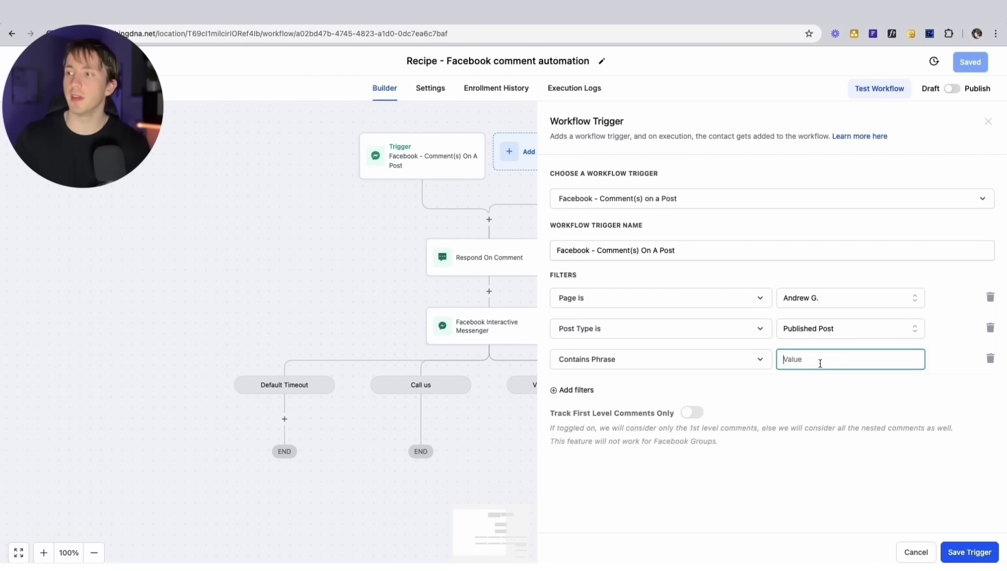
type("DEMO")
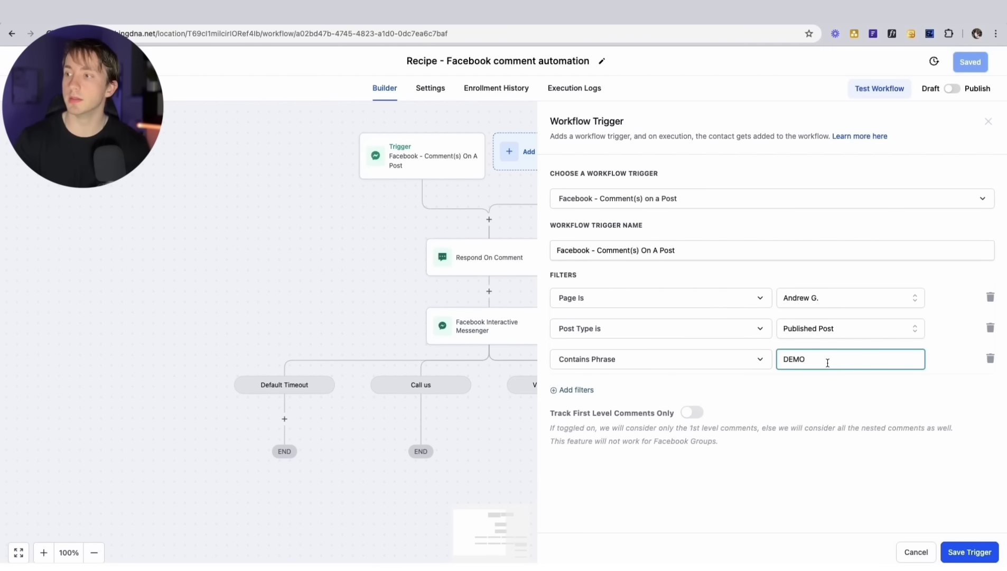
left_click(815, 398)
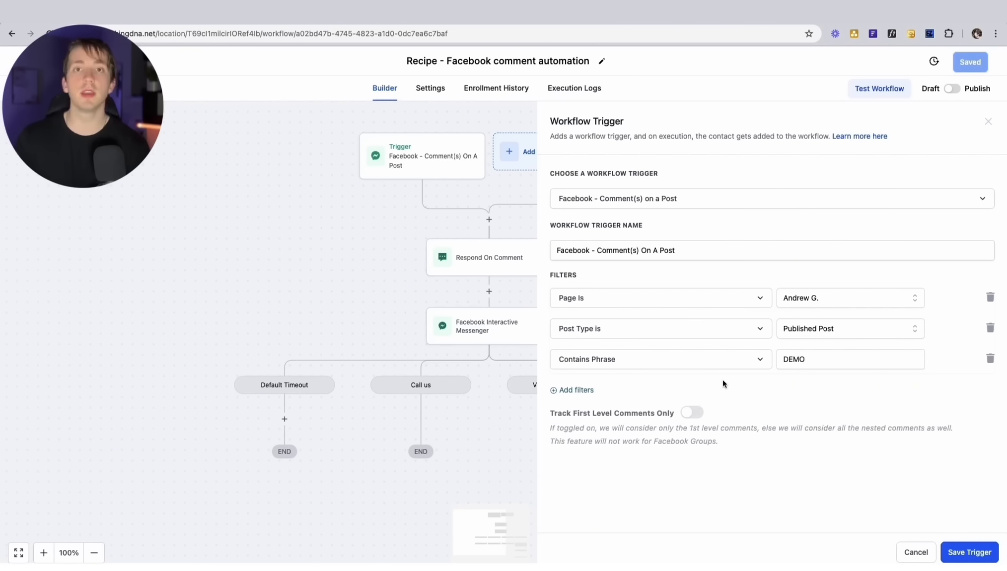
- Replace the Contains Phrase filter's value with "Can I have a demo??"
left_click(831, 359)
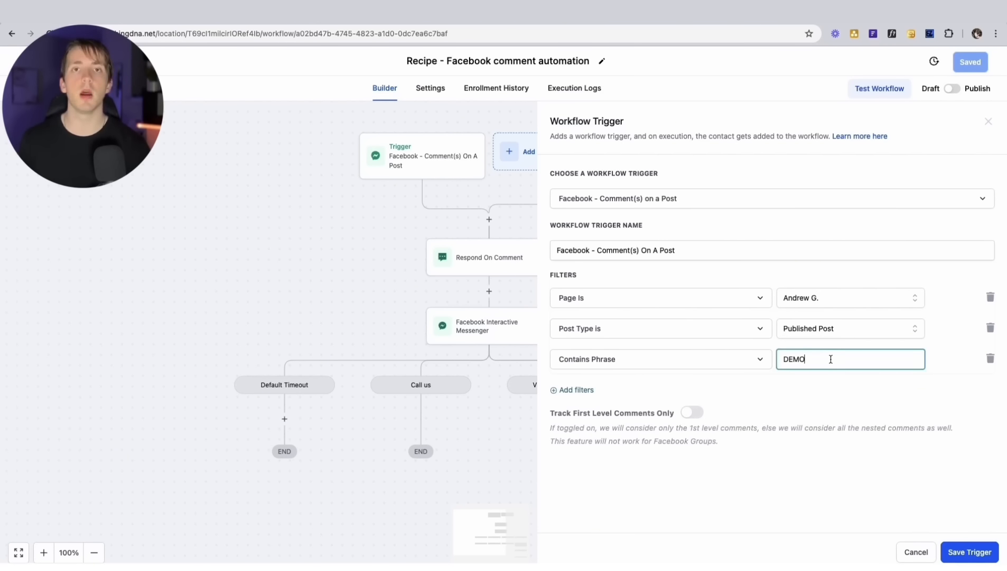
type("!!!!")
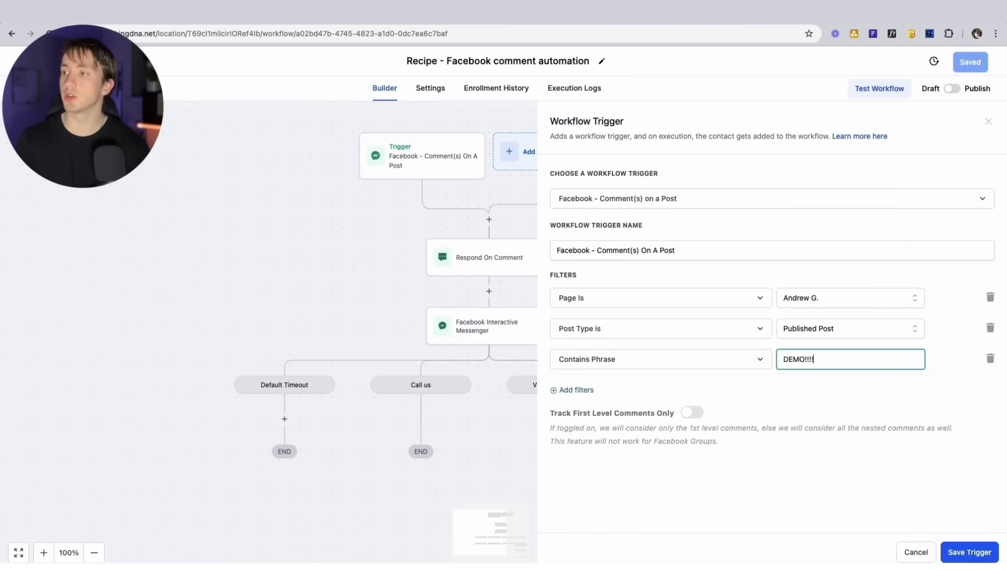
key("BackSpace")
key("BackSpace")
key("BackSpace")
key("BackSpace")
key("BackSpace")
key("BackSpace")
key("BackSpace")
key("BackSpace")
type("Can IO")
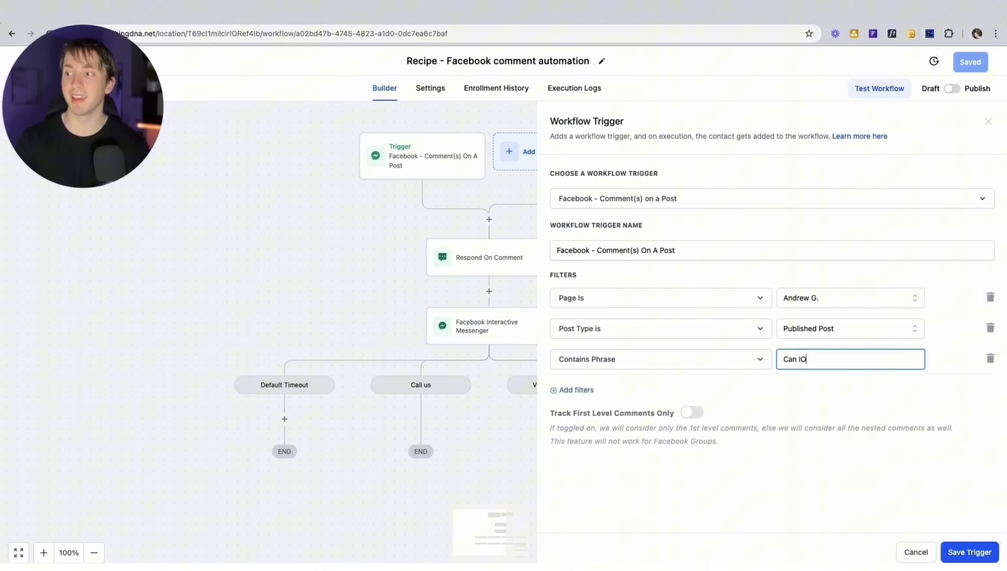
key("BackSpace")
type("have a demo??")
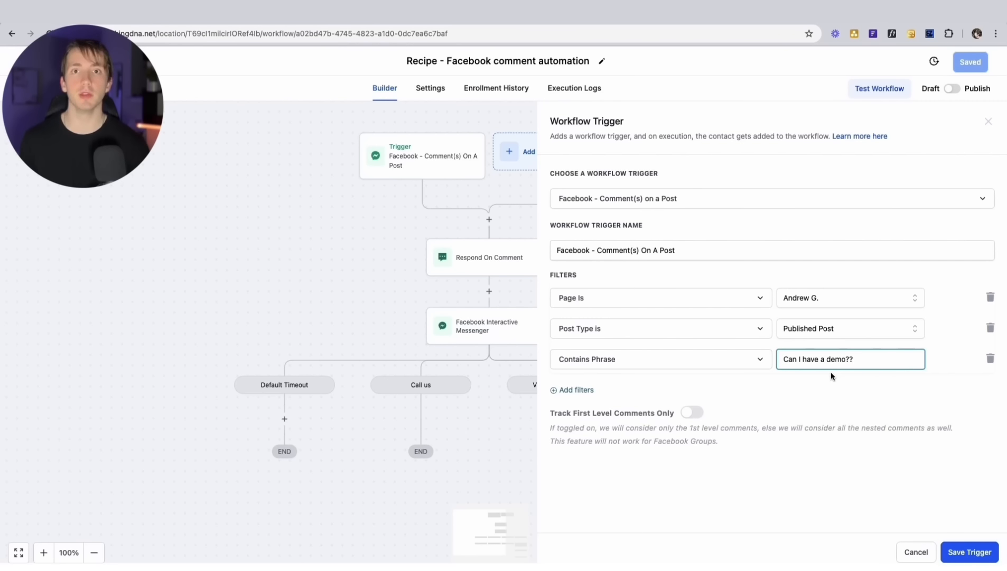
- Replace the Contains Phrase filter's value with COURSE
triple_click(826, 361)
type("COU")
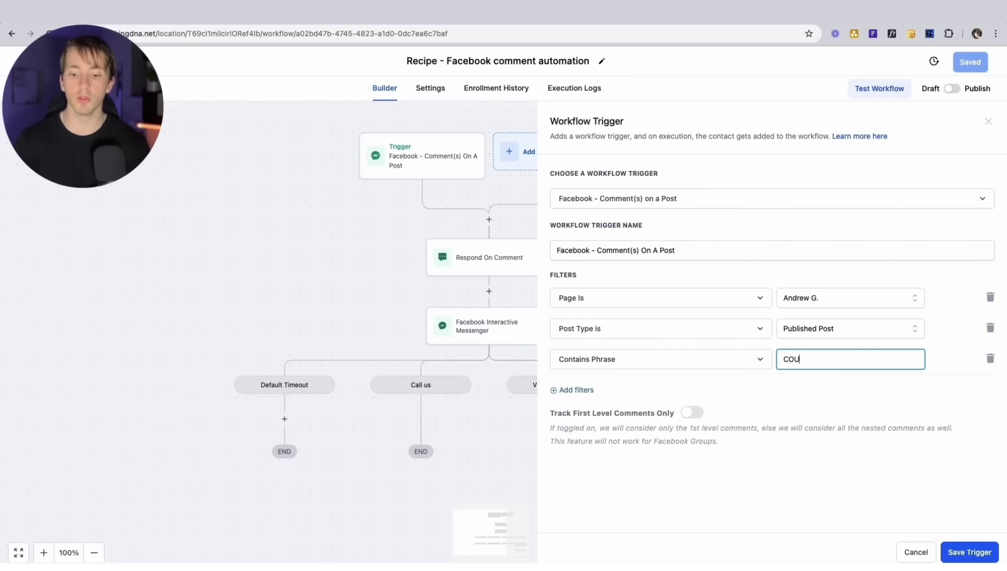
type("RSE")
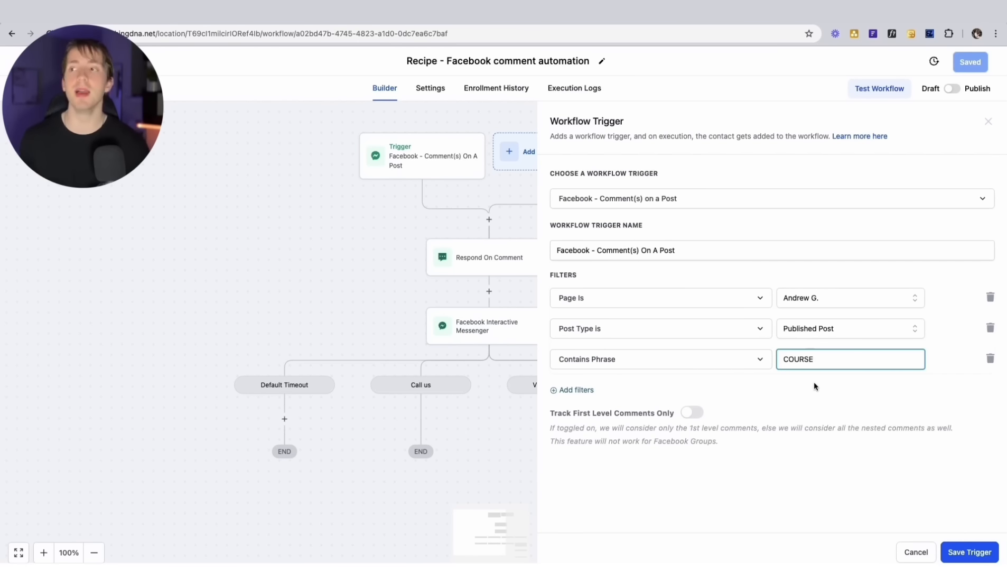
- Change the phrase filter to Exact Match with the value Demo
left_click(671, 360)
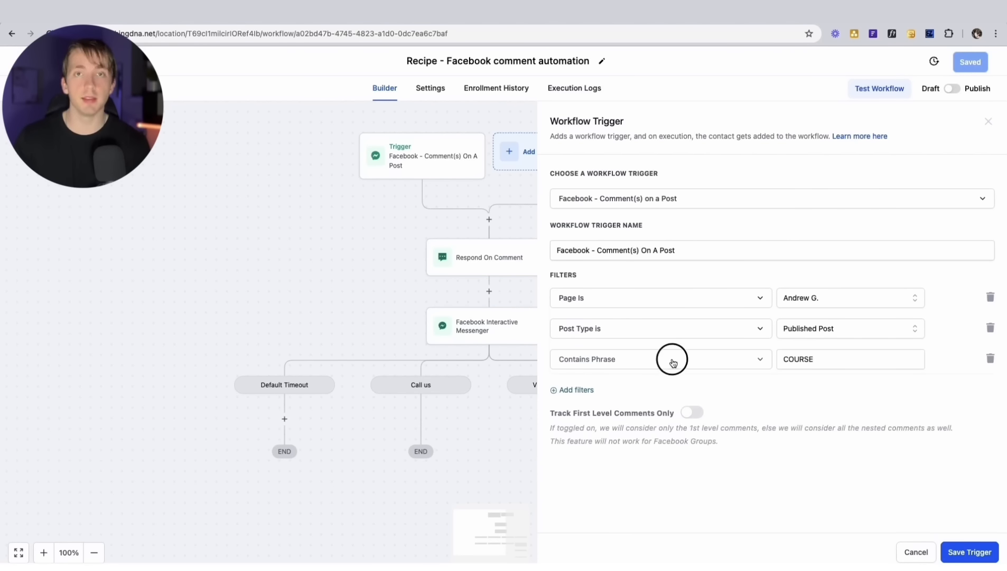
left_click(660, 475)
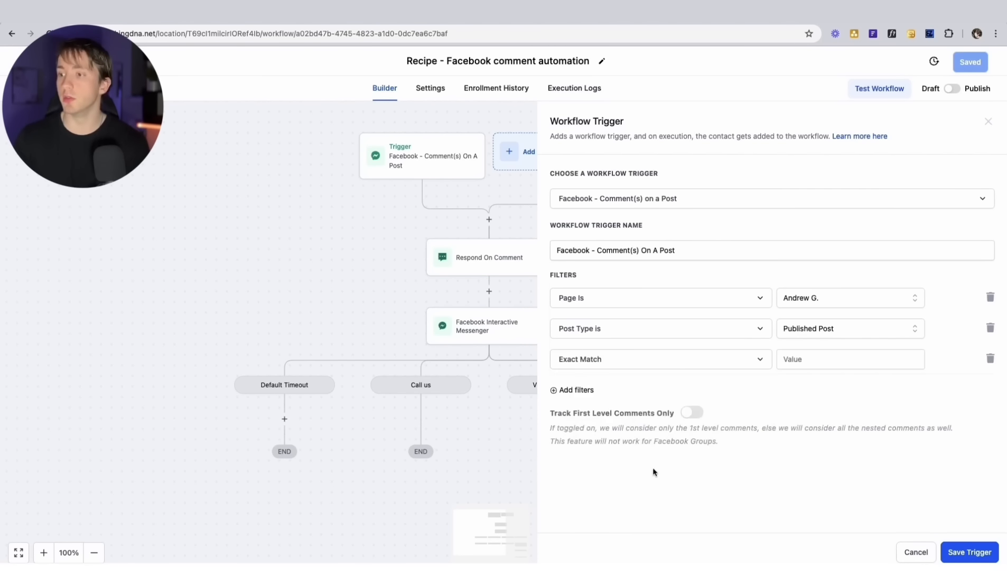
left_click(845, 368)
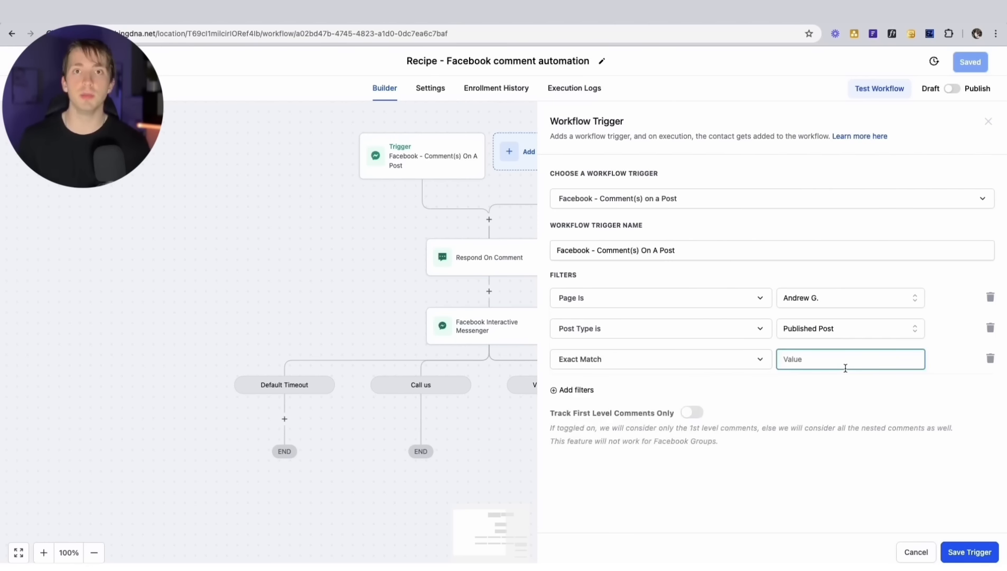
type("Demo")
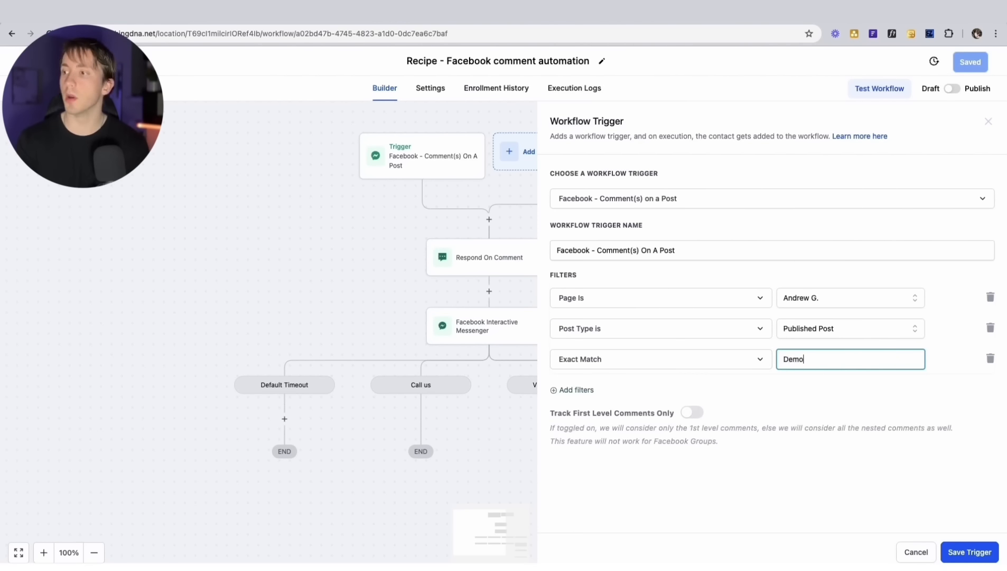
left_click(849, 384)
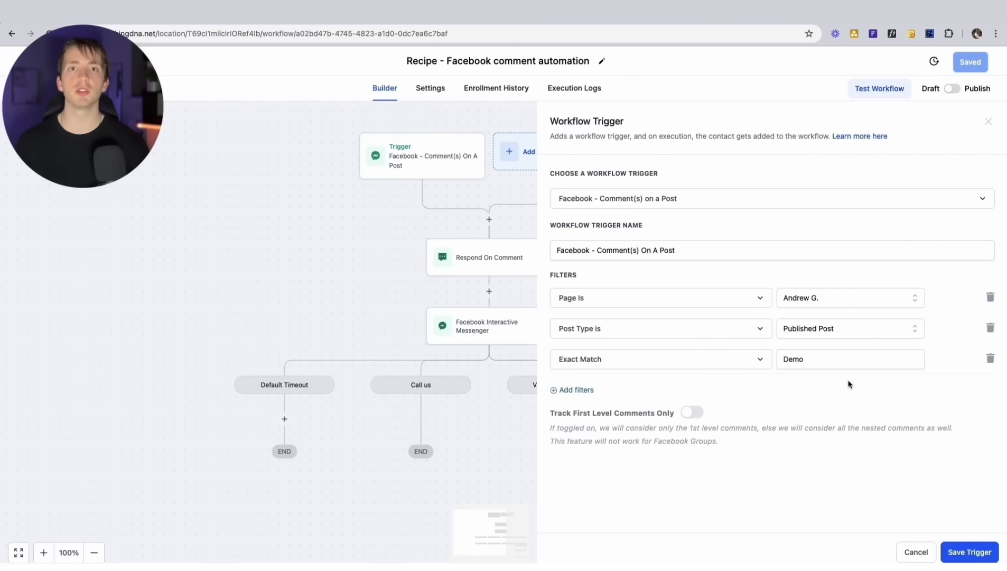
- Change the trigger to Instagram - Comment(s) on a Post, filtered to the owner's page and the post type Published Post
left_click(766, 205)
type("insta")
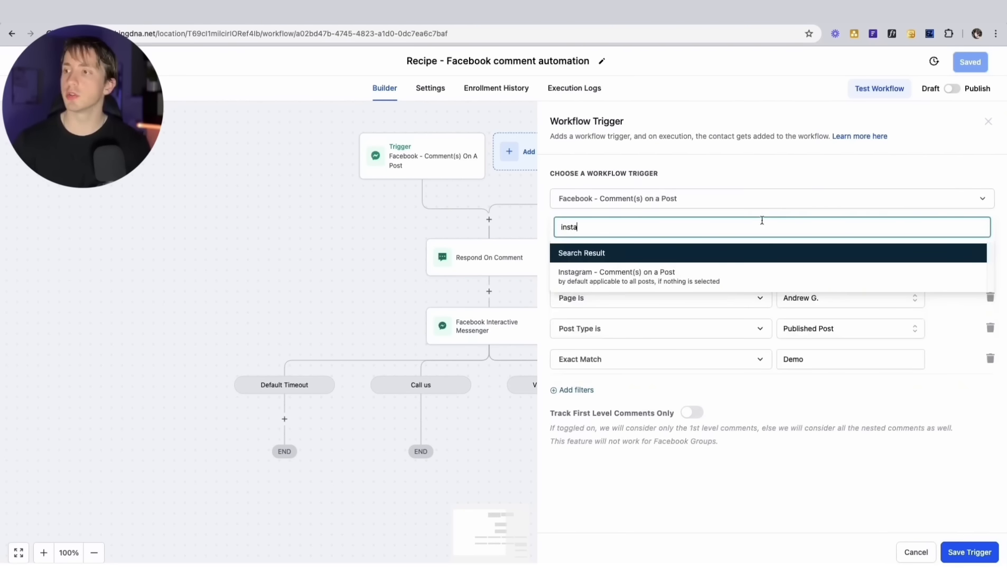
left_click(746, 275)
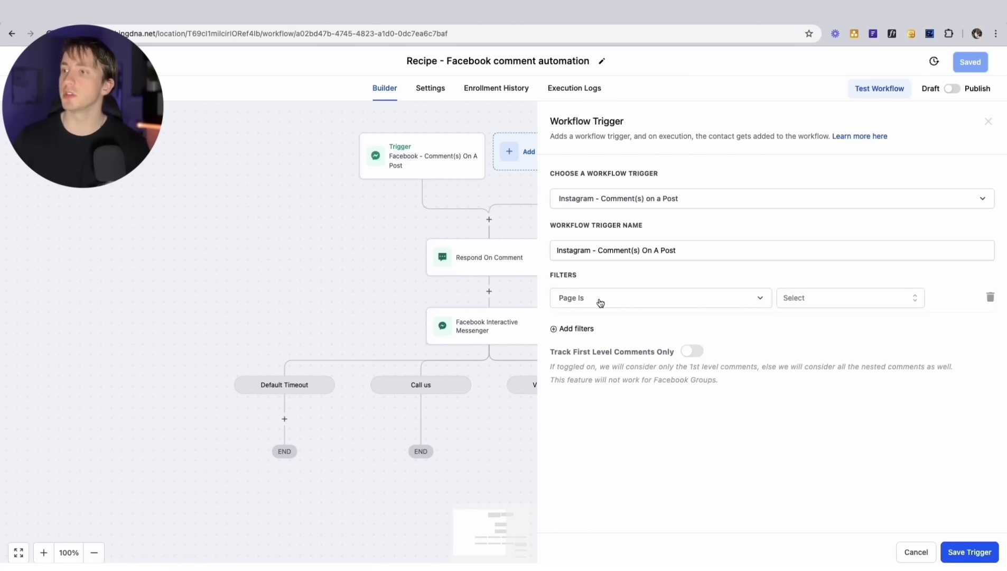
left_click(876, 303)
left_click(828, 351)
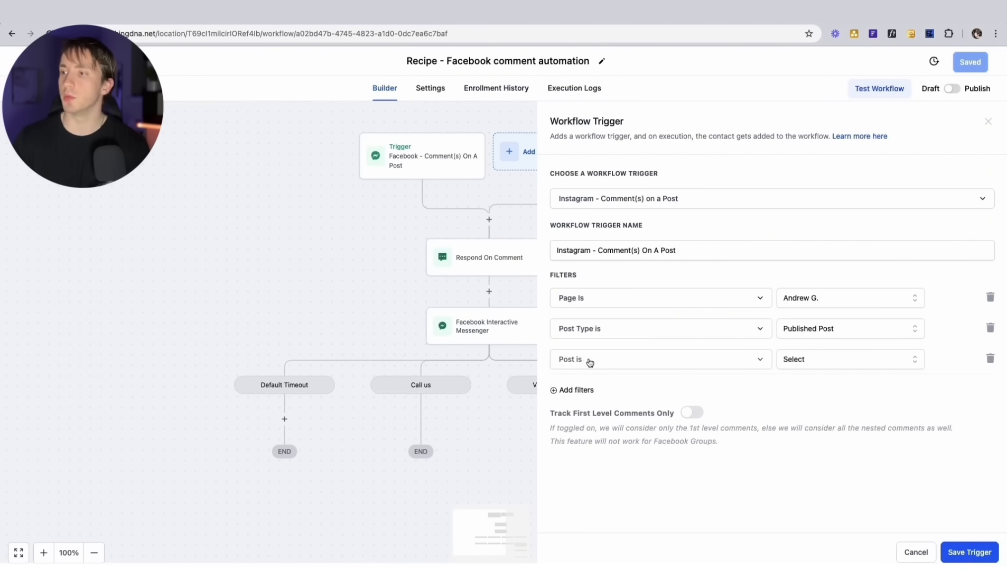
- Set the post filter to the 04-Apr-2024 post starting "Is Online Coaching dead?" and remove that filter again
left_click(820, 364)
left_click(825, 416)
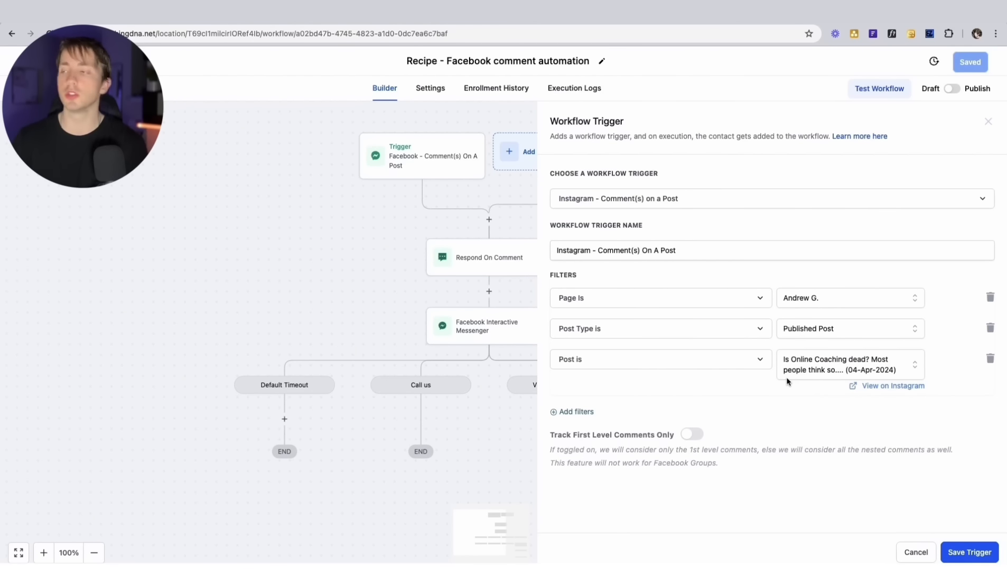
left_click(991, 359)
- Add another filter to the Instagram comment trigger and save the trigger
left_click(588, 361)
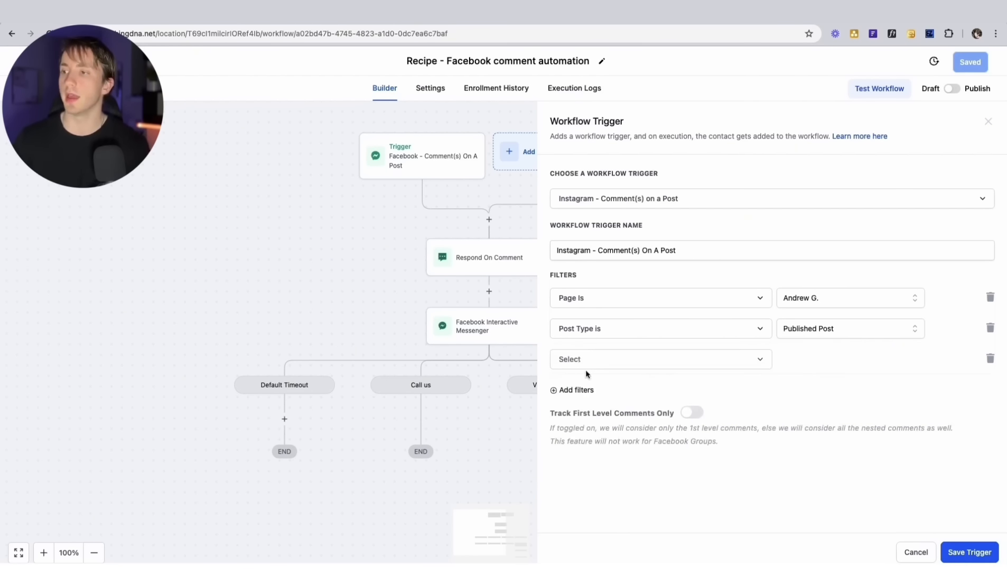
left_click(590, 365)
left_click(598, 452)
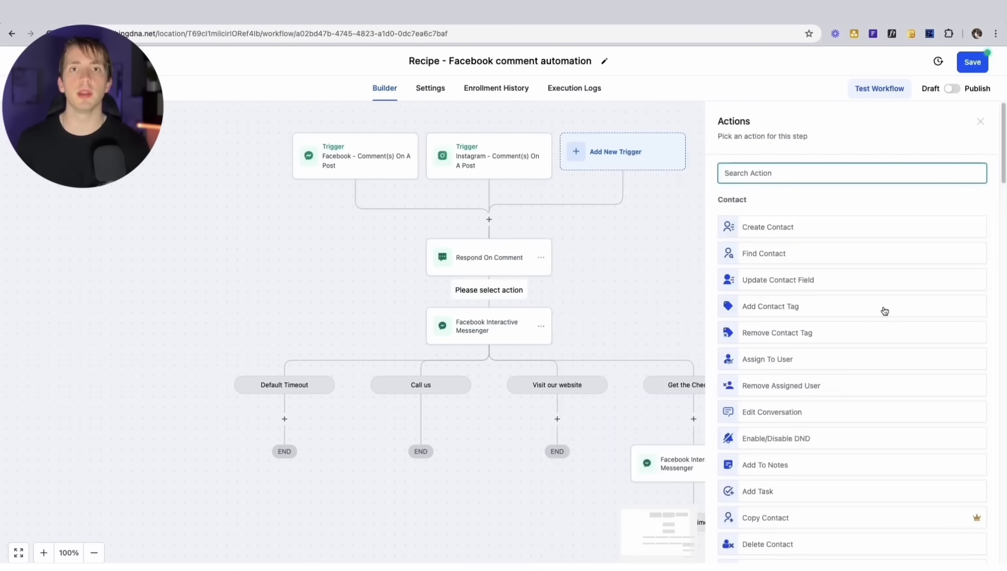
- Add a Facebook Interactive Messenger action directly after the Respond On Comment step
type("inte")
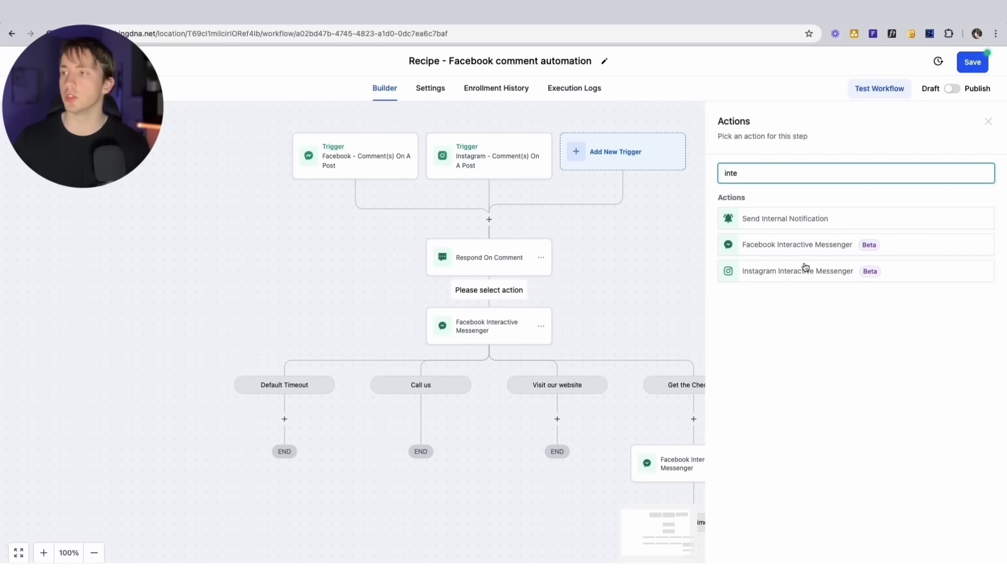
left_click(796, 240)
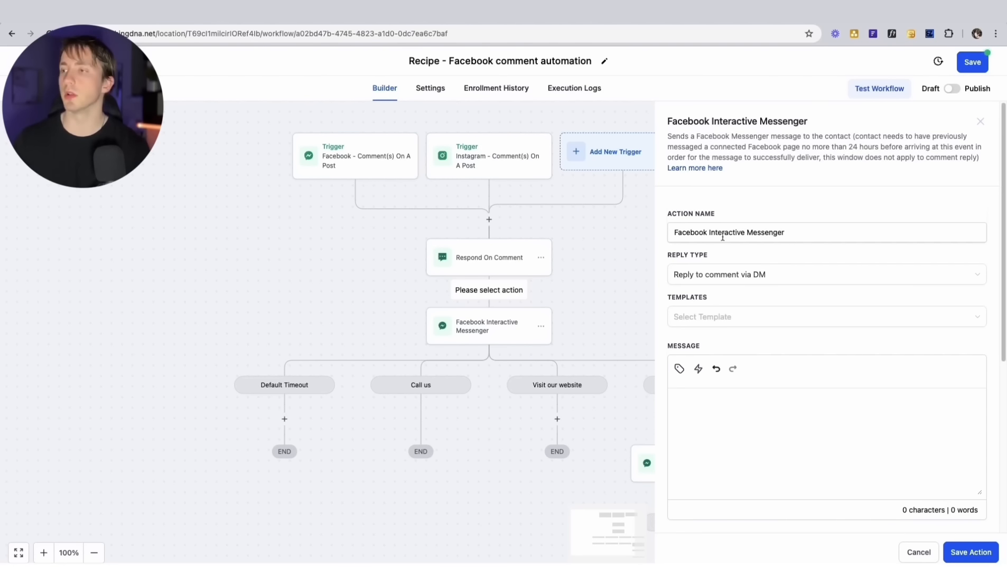
left_click_drag(666, 255, 722, 255)
left_click(722, 256)
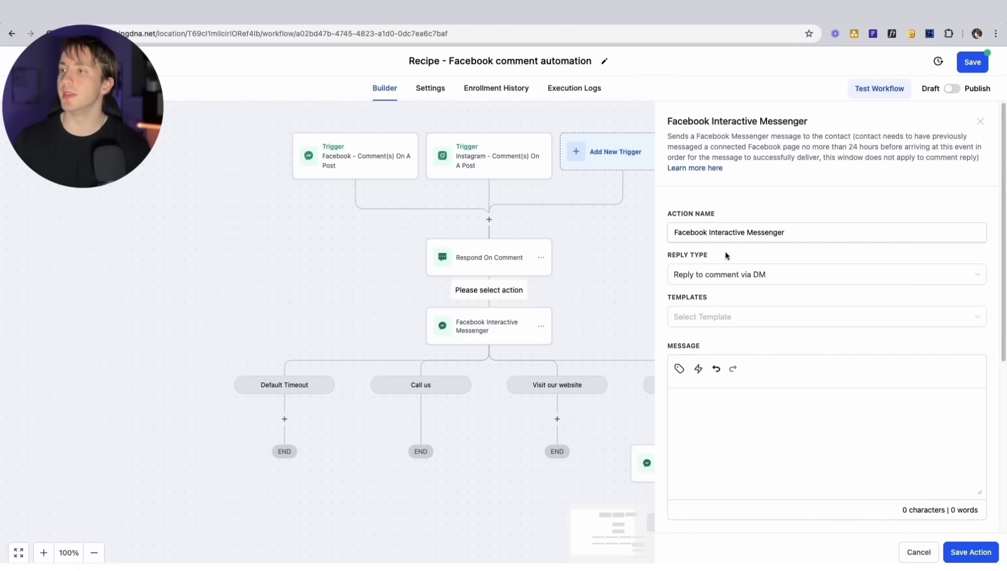
- Switch the messenger action's reply type to Reply to DM and back to Reply to comment via DM
left_click(730, 280)
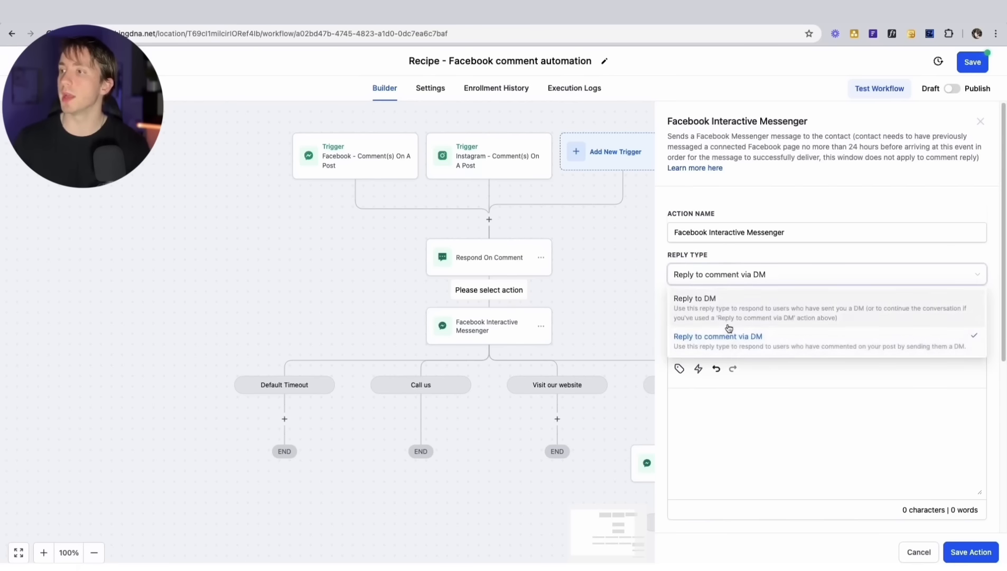
left_click(765, 316)
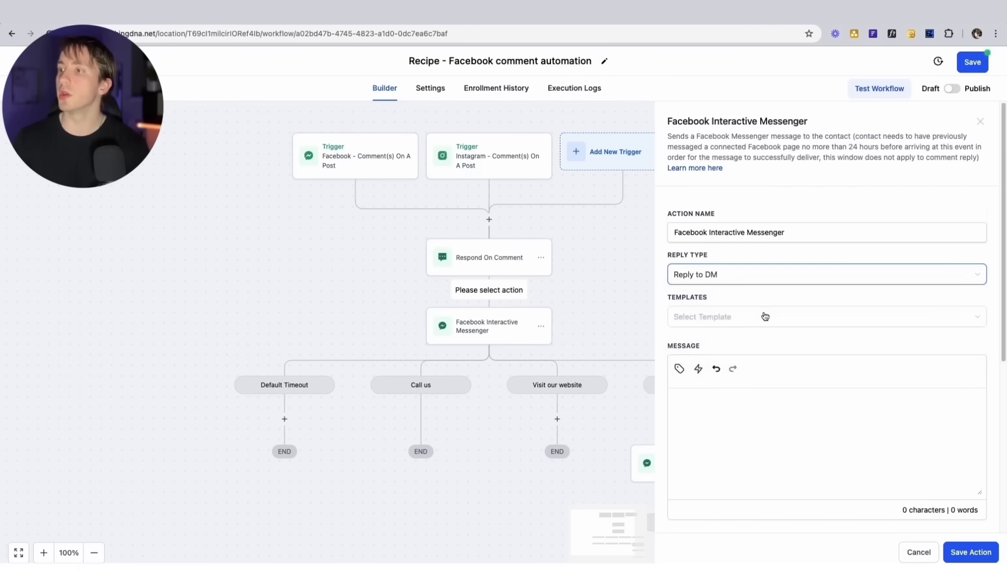
left_click(724, 274)
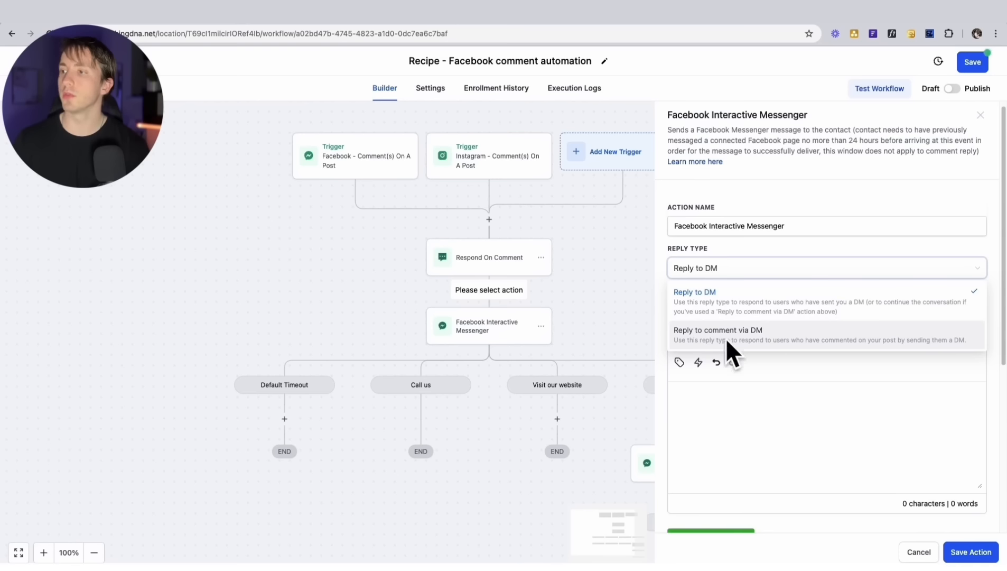
left_click(792, 343)
- Write "Hey {{contact.name}}!" as the messenger action's message
scroll(759, 294, "down", 2)
scroll(760, 294, "up", 1)
left_click(755, 320)
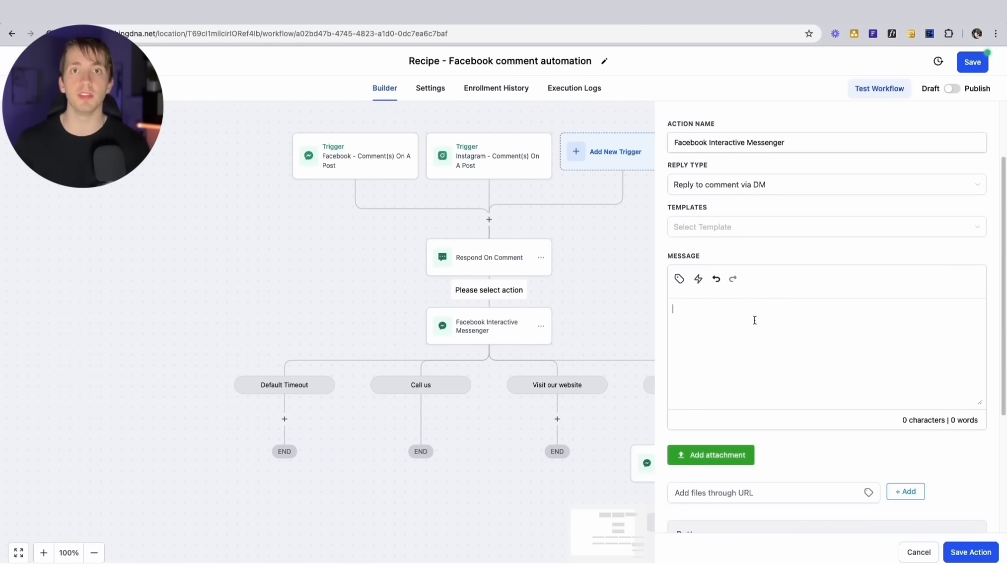
type("Hey {{contact.name}}!")
scroll(818, 325, "down", 4)
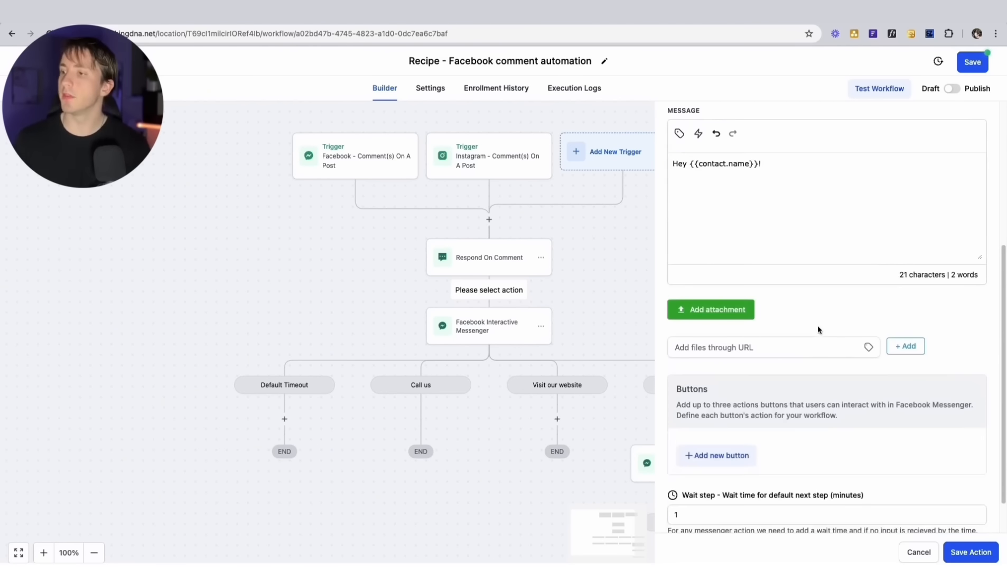
left_click(722, 412)
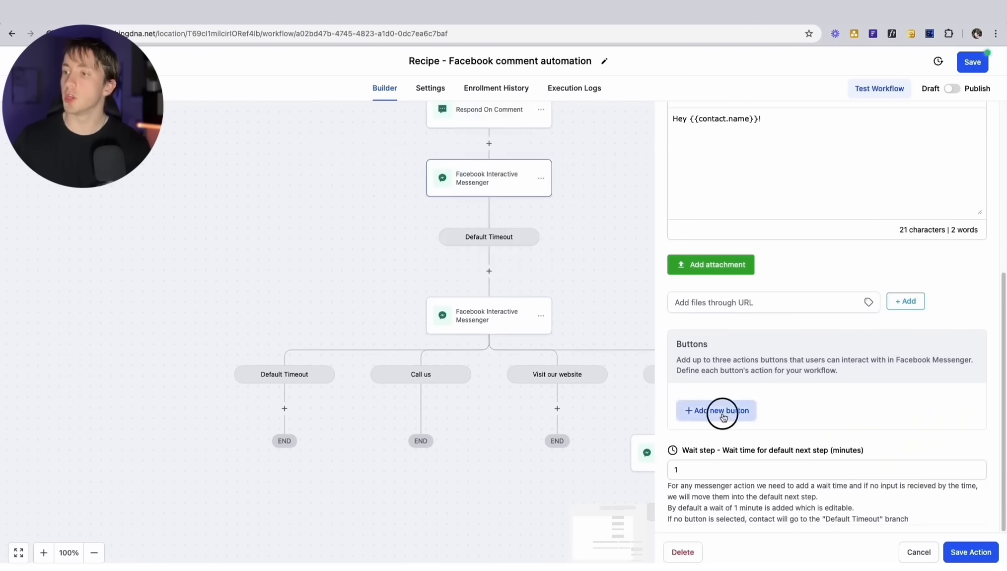
left_click(732, 400)
type("Title")
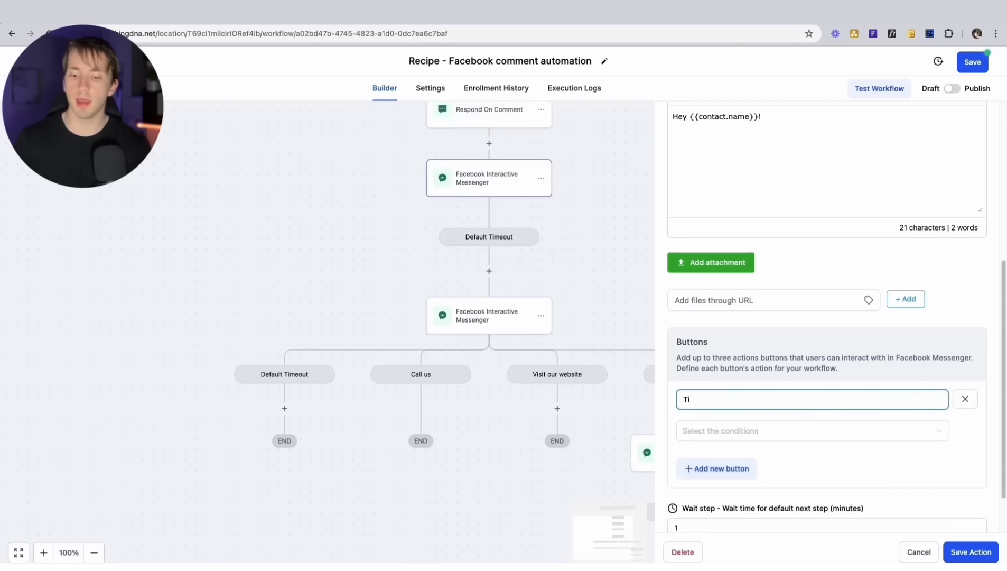
left_click(726, 437)
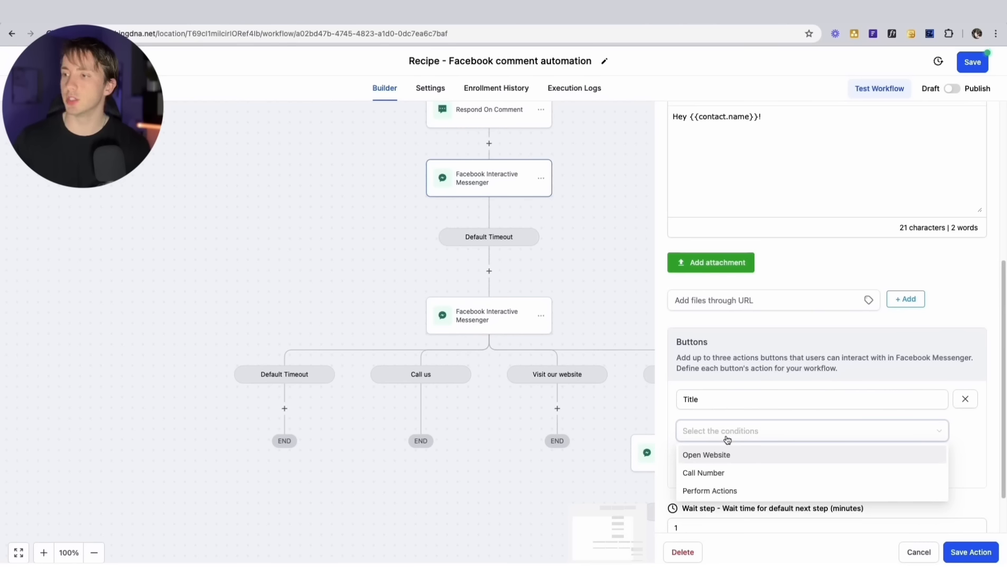
left_click(706, 454)
left_click(749, 464)
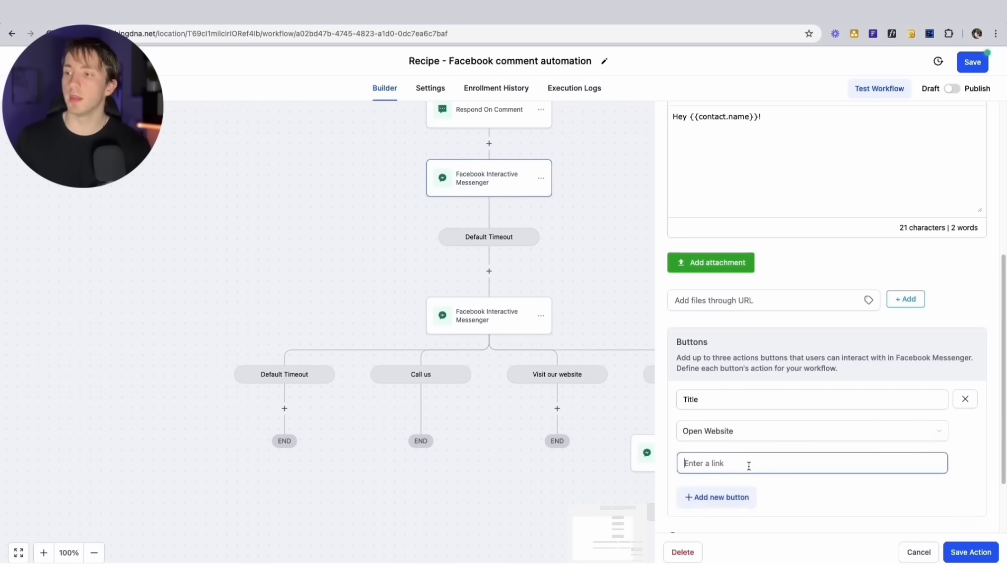
type("www.ggo")
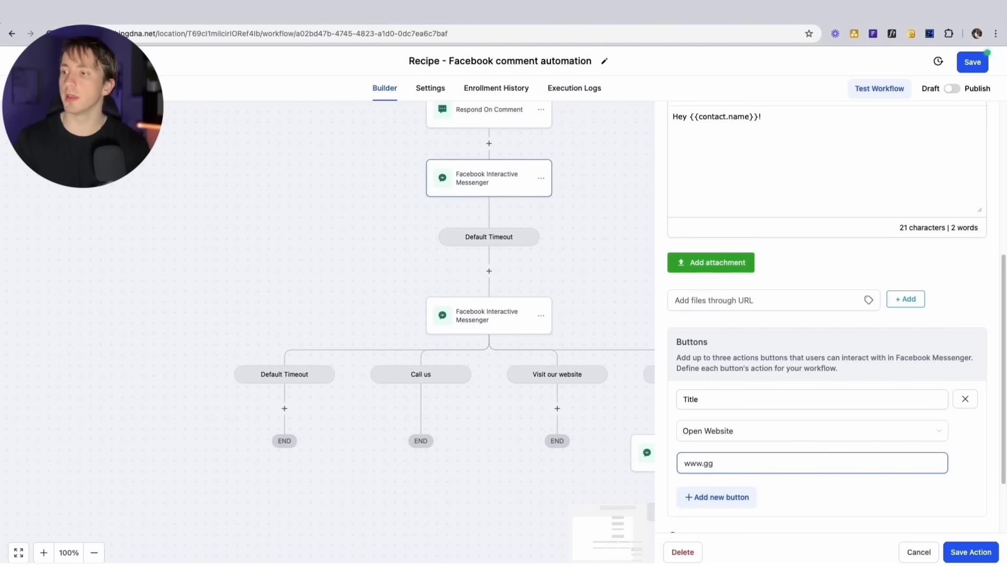
key("BackSpace")
type("oogle.com")
- Add a second button titled "Title" with the Call Number condition, the country US and a phone number
scroll(764, 442, "down", 1)
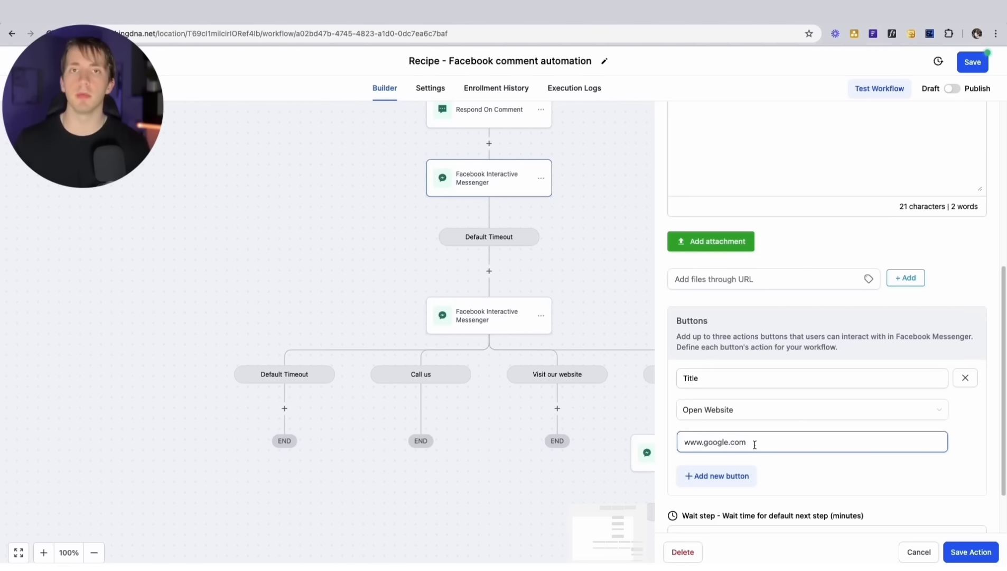
left_click(717, 476)
type("Title")
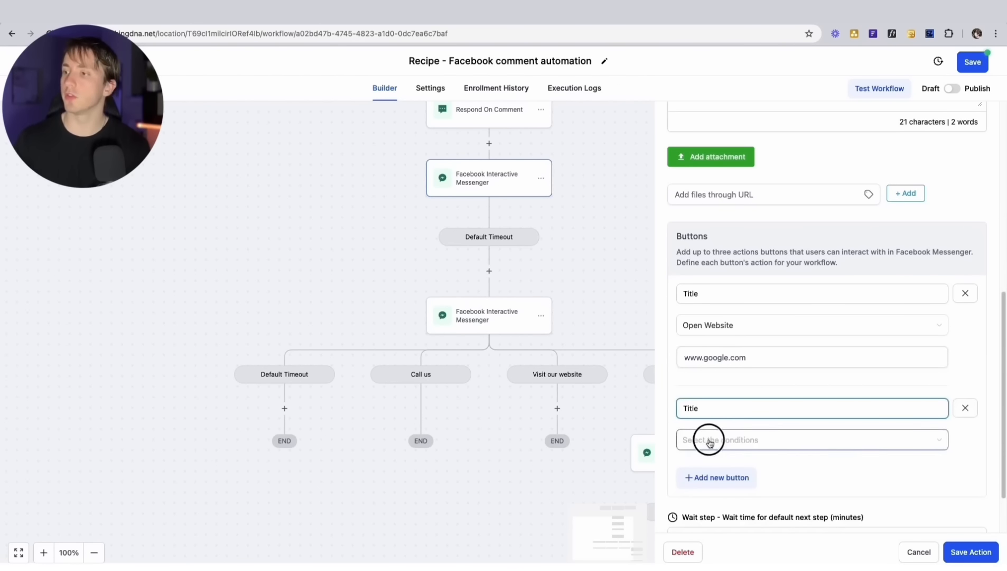
left_click(710, 443)
left_click(715, 477)
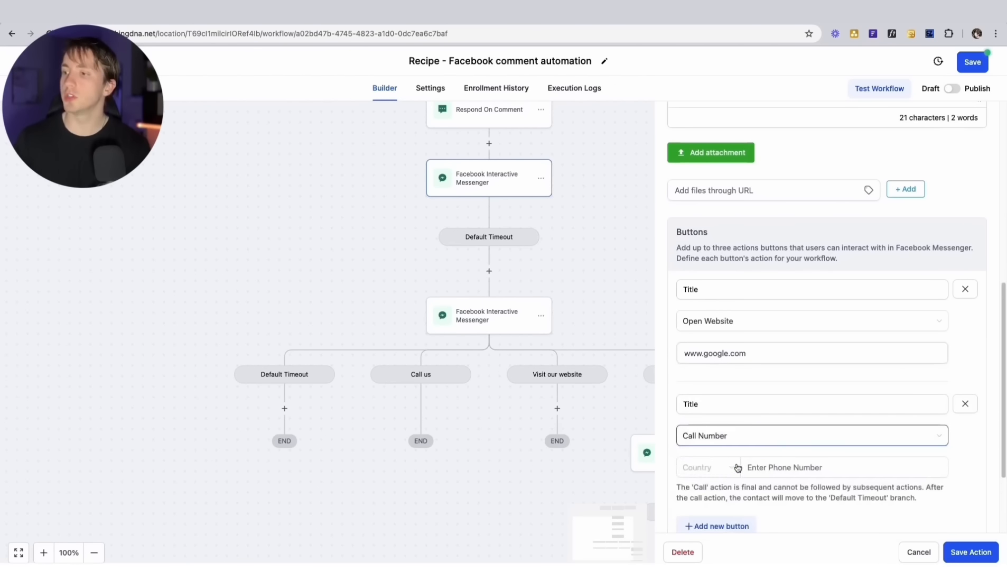
left_click(779, 465)
key("super+v")
left_click(708, 467)
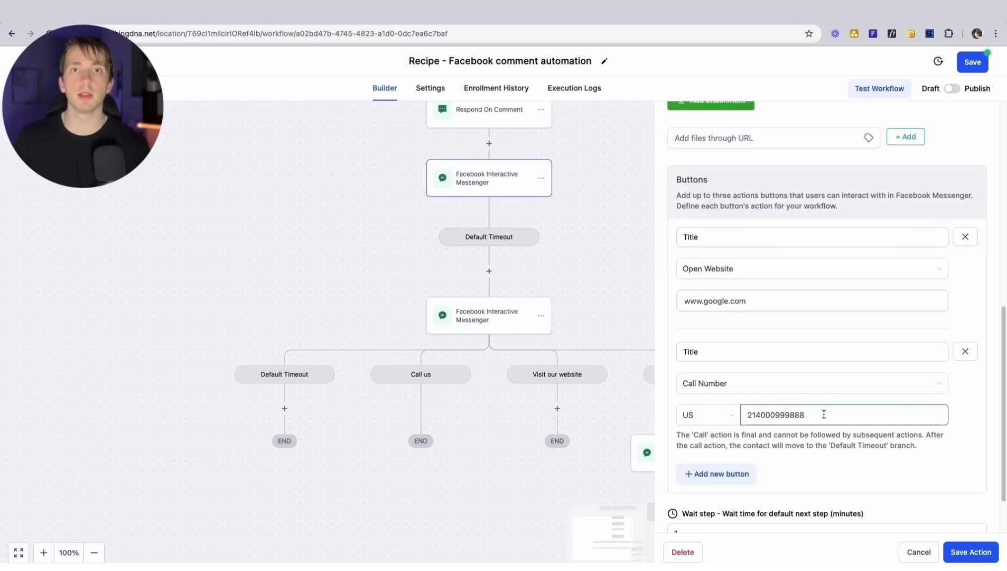
- Add a third button titled "I've got a question..." with the Perform Actions condition
left_click(725, 472)
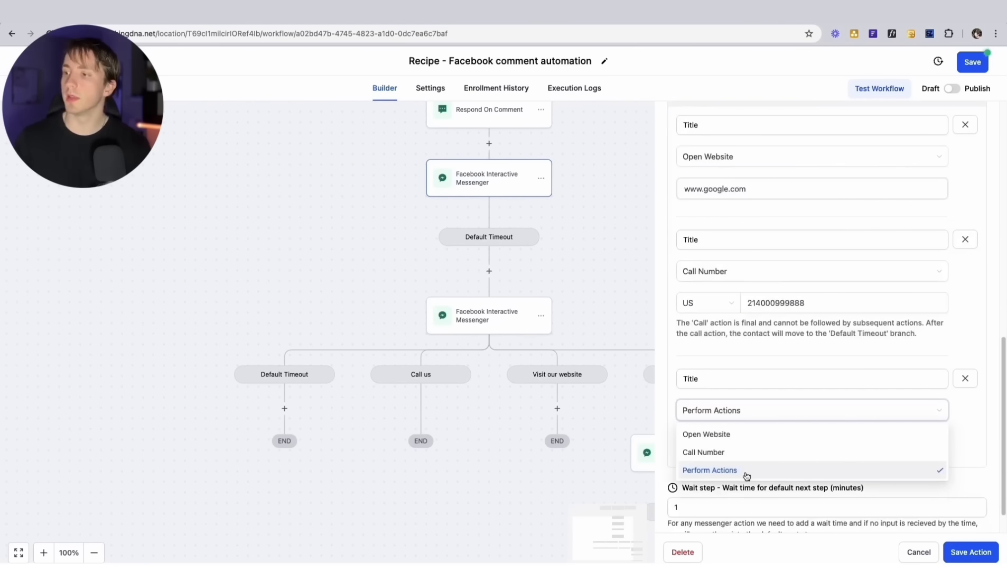
left_click(747, 473)
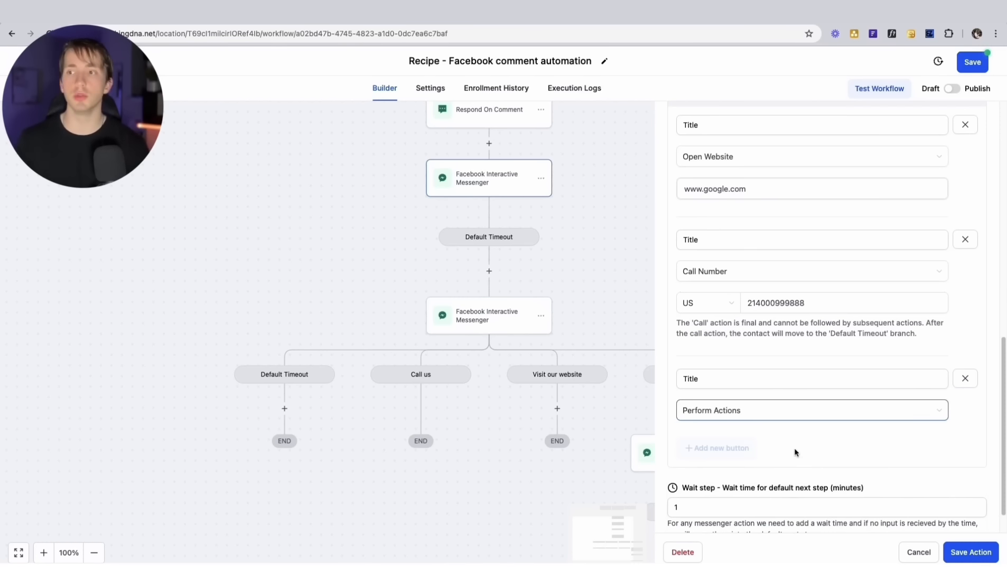
double_click(708, 378)
scroll(710, 411, "up", 3)
scroll(739, 323, "down", 2)
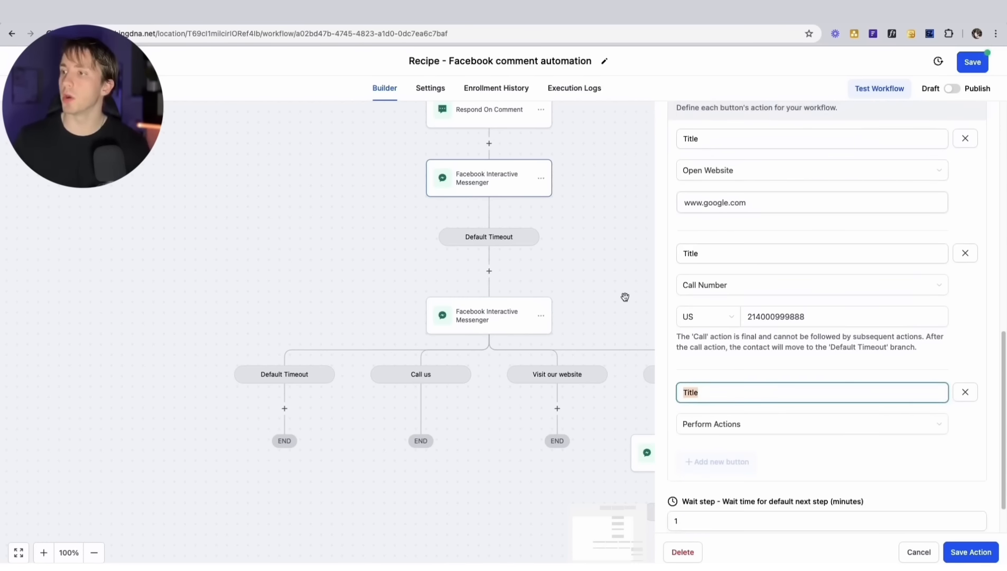
type("I've got a question...")
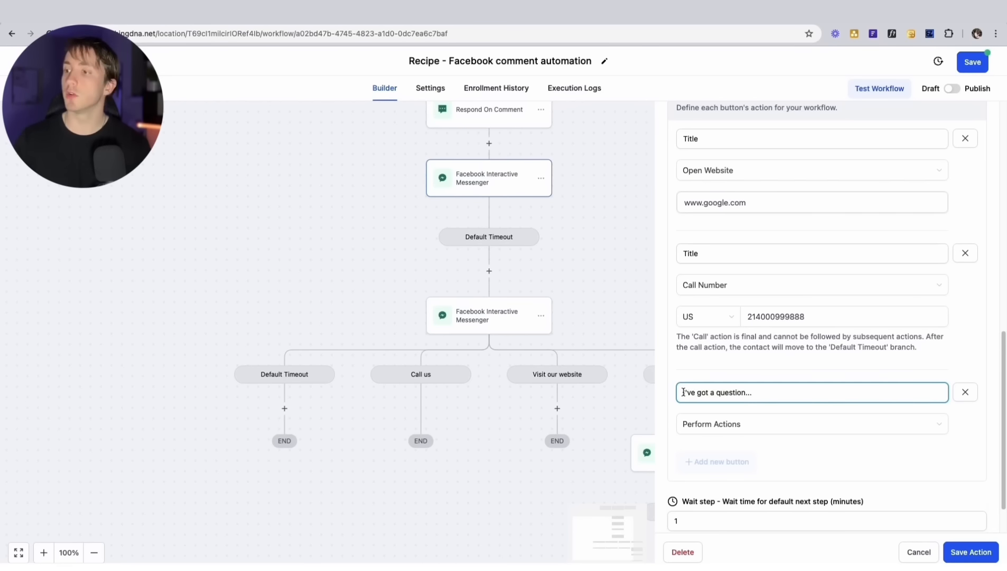
left_click_drag(682, 394, 749, 393)
left_click(753, 400)
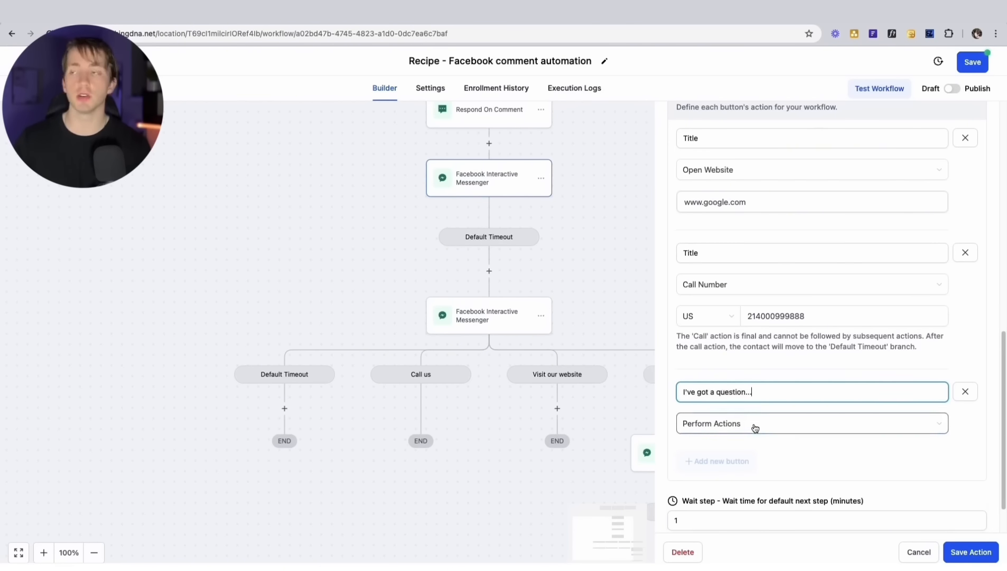
- Save the interactive messenger action with its call, website and question buttons
scroll(755, 428, "down", 1)
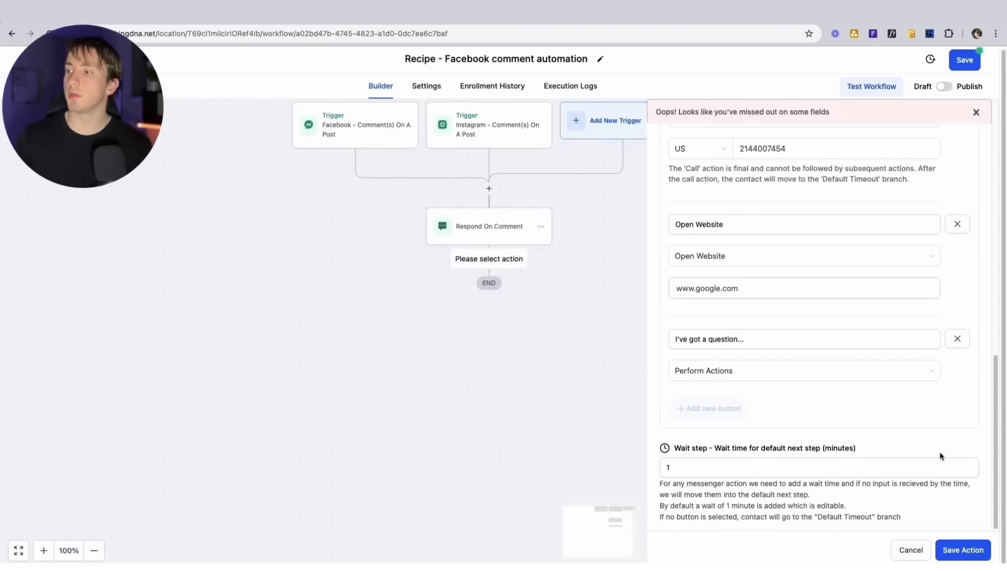
left_click(967, 550)
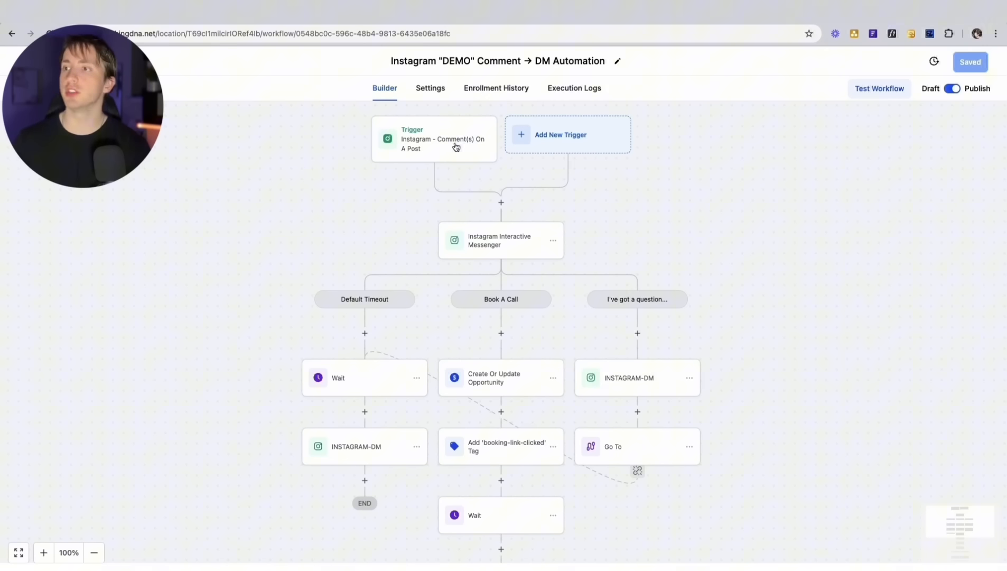
- Review the filters of the comment trigger in the Instagram "DEMO" Comment → DM Automation workflow, including its phrase and post
left_click(435, 142)
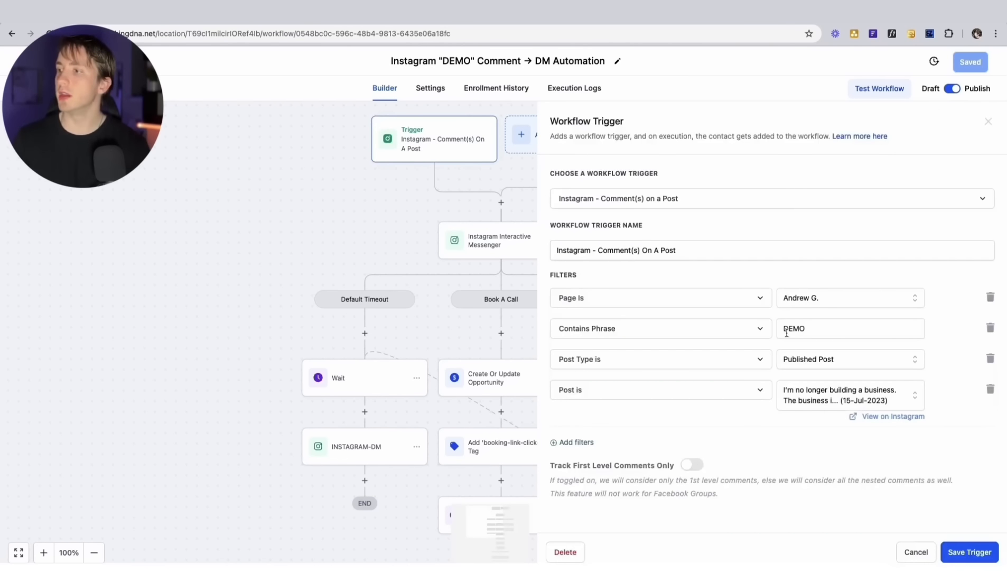
double_click(793, 329)
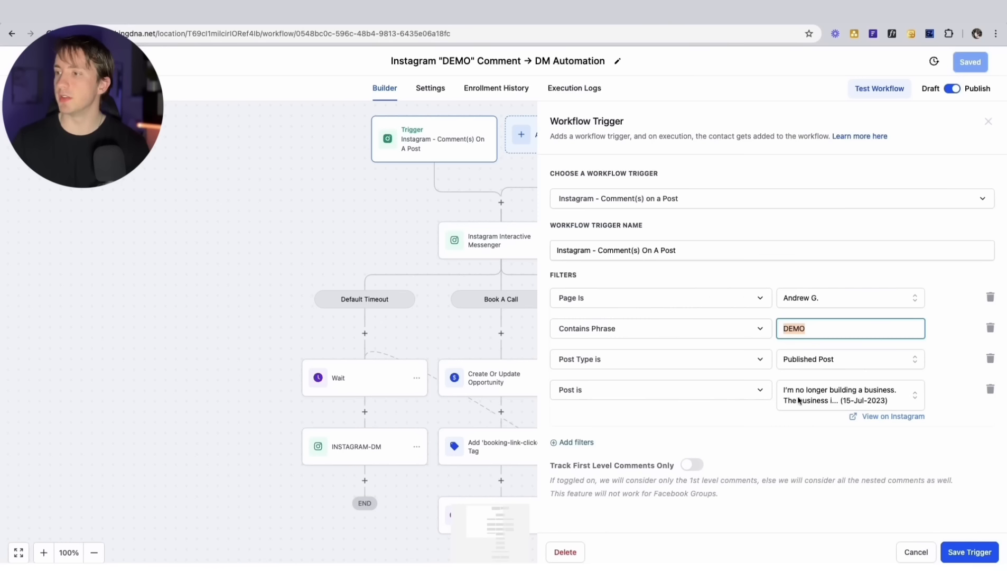
left_click(790, 433)
left_click(988, 122)
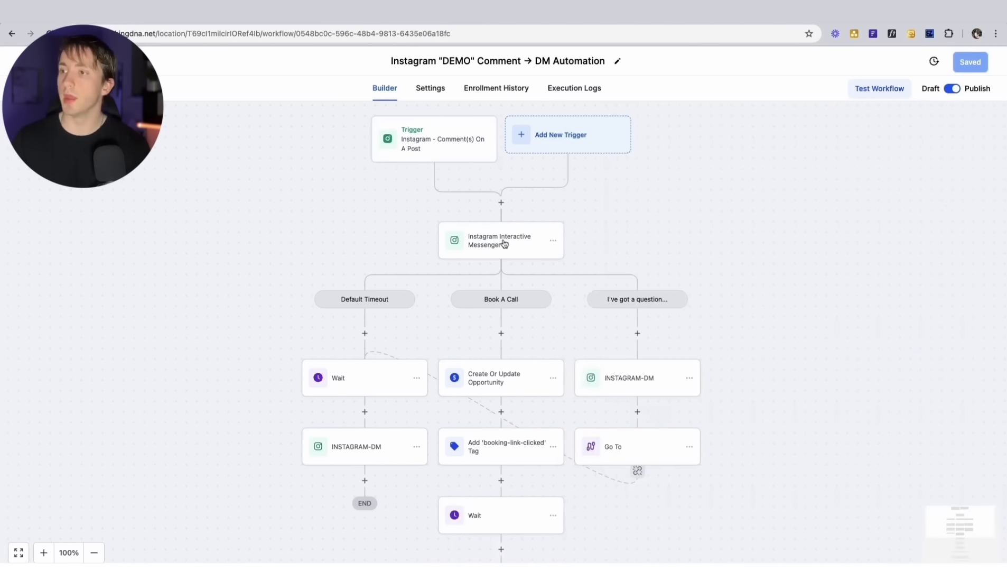
- Open the Instagram Interactive Messenger action and read its reply type and message
left_click(504, 244)
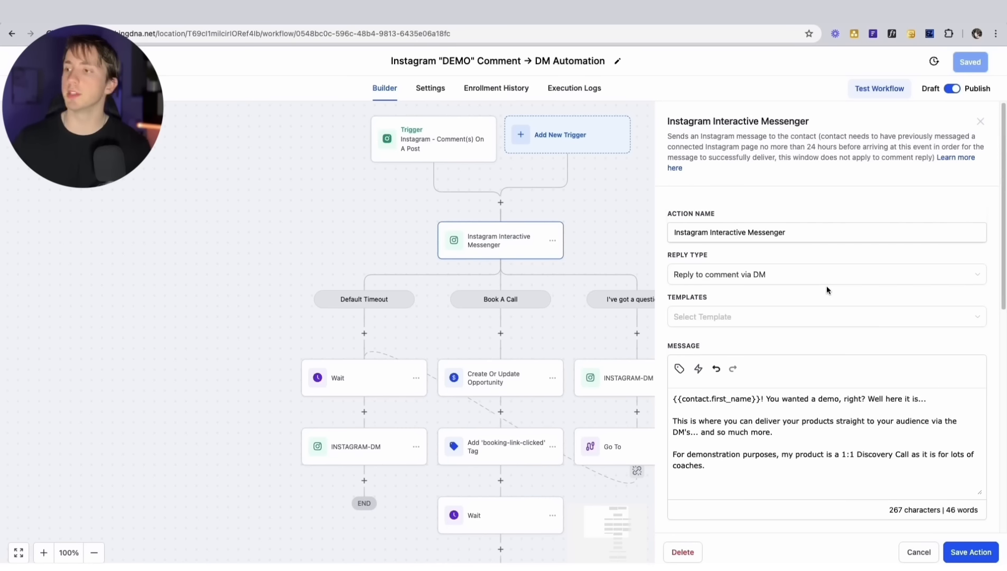
scroll(827, 286, "down", 1)
left_click_drag(740, 402, 673, 325)
left_click(673, 325)
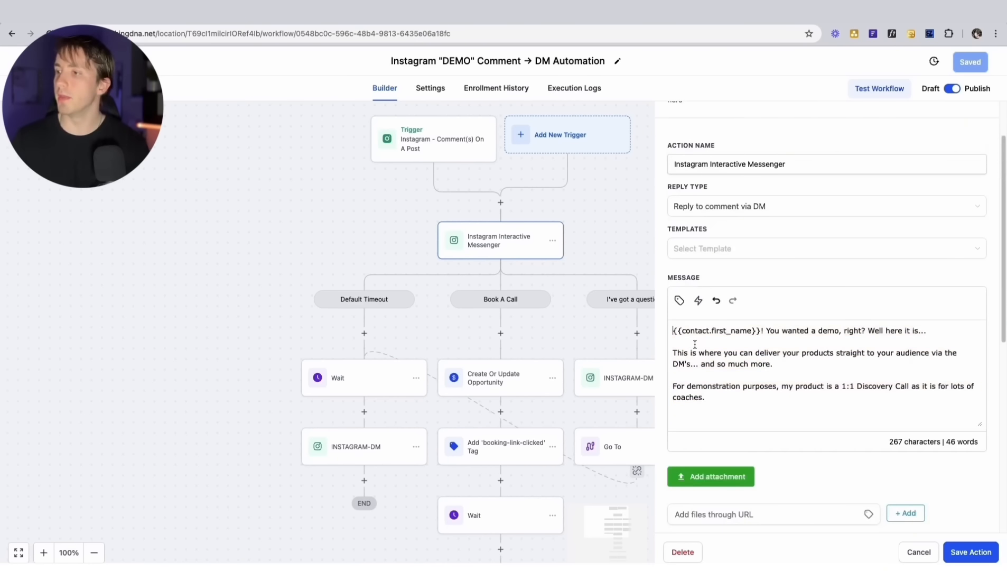
- Examine the titles, conditions and link of the Instagram Interactive Messenger's two buttons
scroll(695, 344, "down", 5)
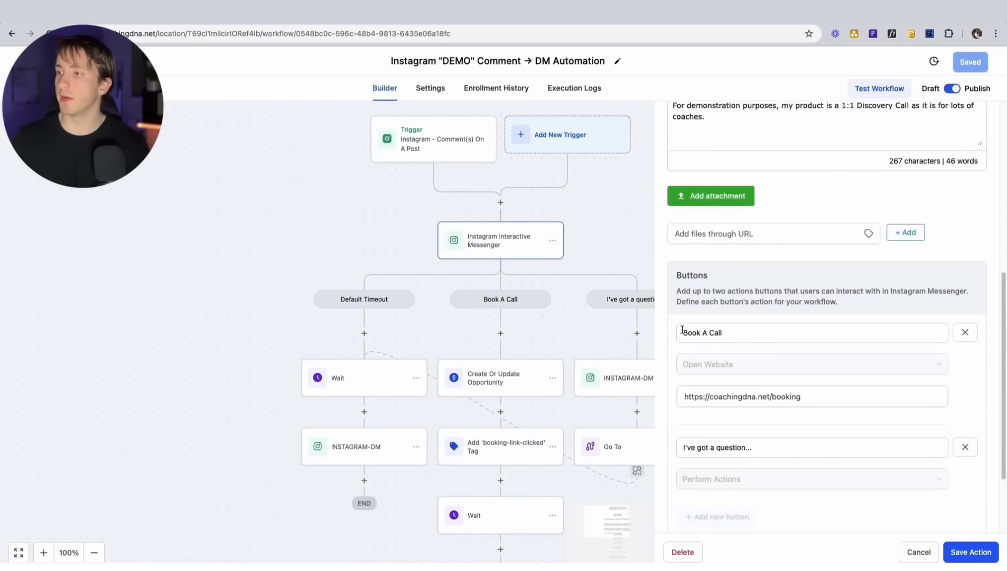
left_click_drag(683, 330, 746, 329)
left_click(747, 328)
triple_click(762, 399)
scroll(762, 397, "down", 1)
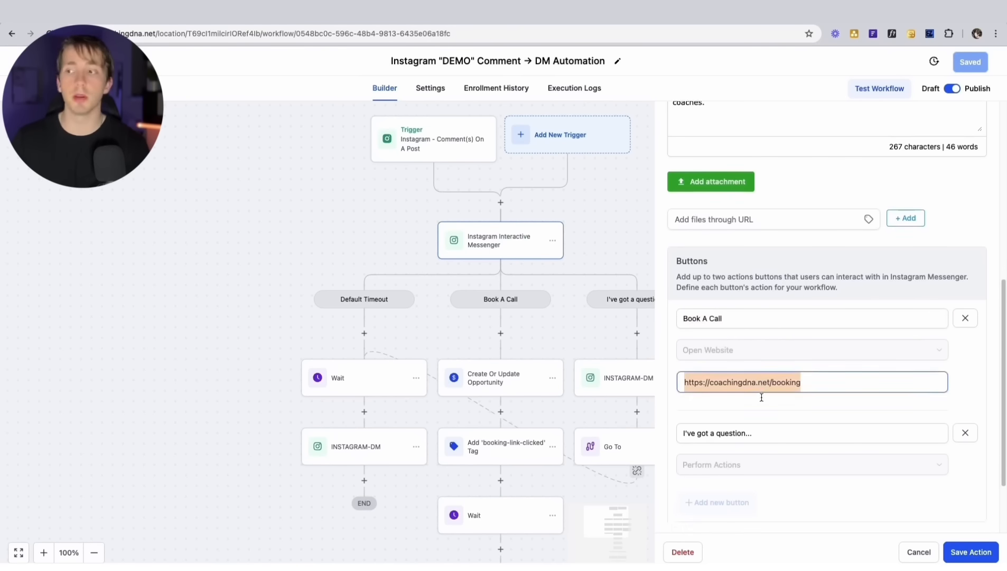
scroll(761, 398, "down", 1)
triple_click(711, 380)
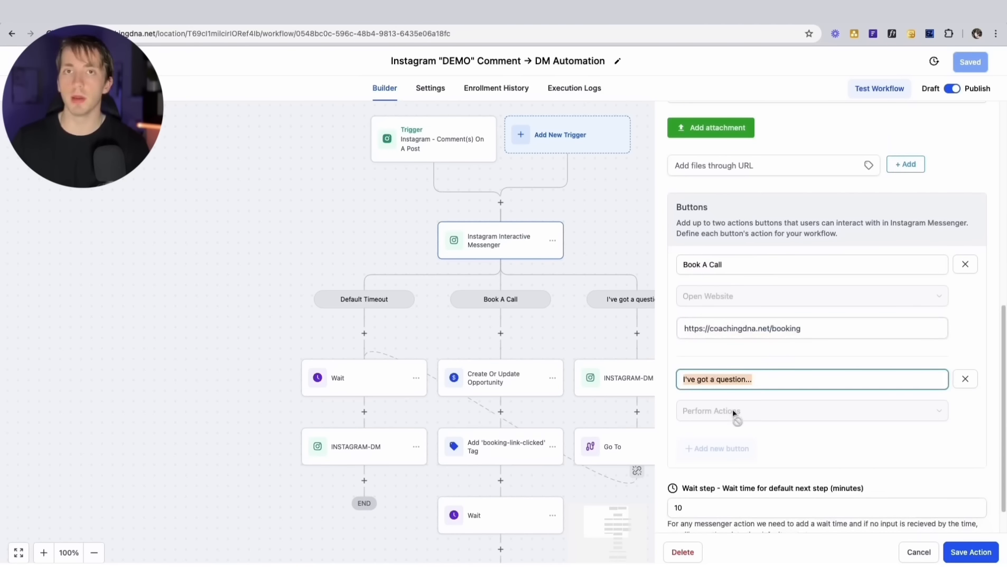
scroll(745, 410, "down", 1)
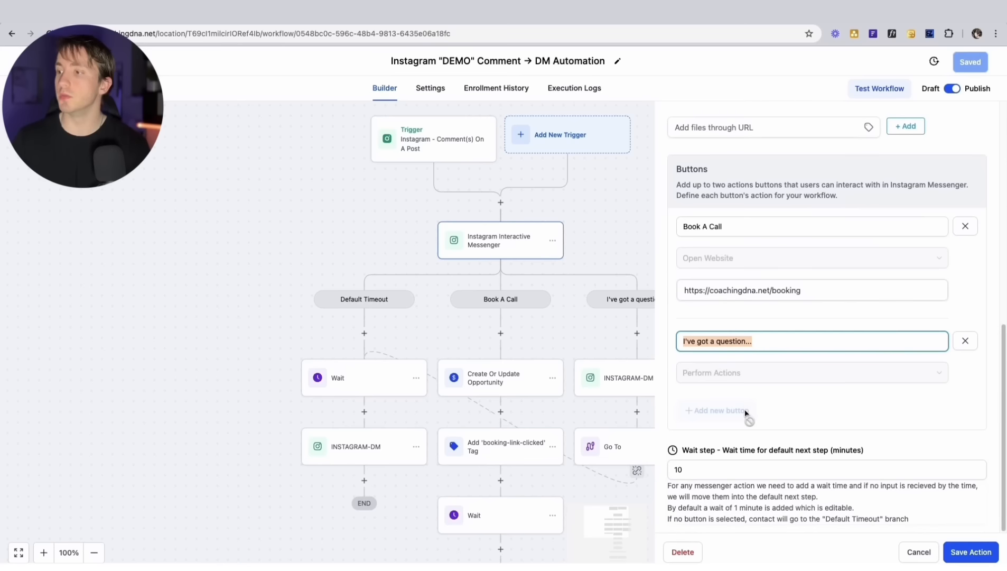
- Check the messenger action's wait time for the default next step and close its settings unchanged
left_click(751, 467)
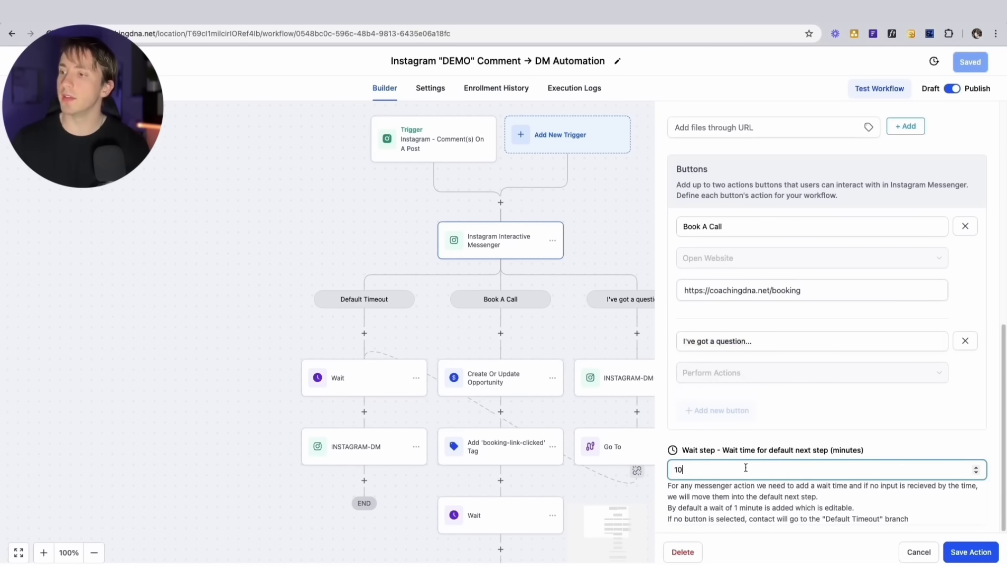
scroll(743, 463, "up", 8)
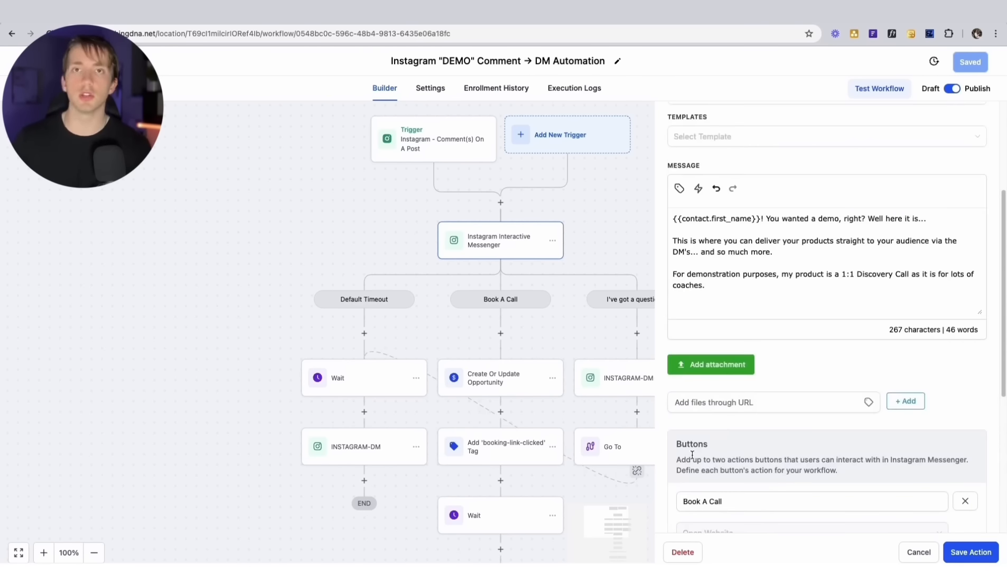
left_click(980, 125)
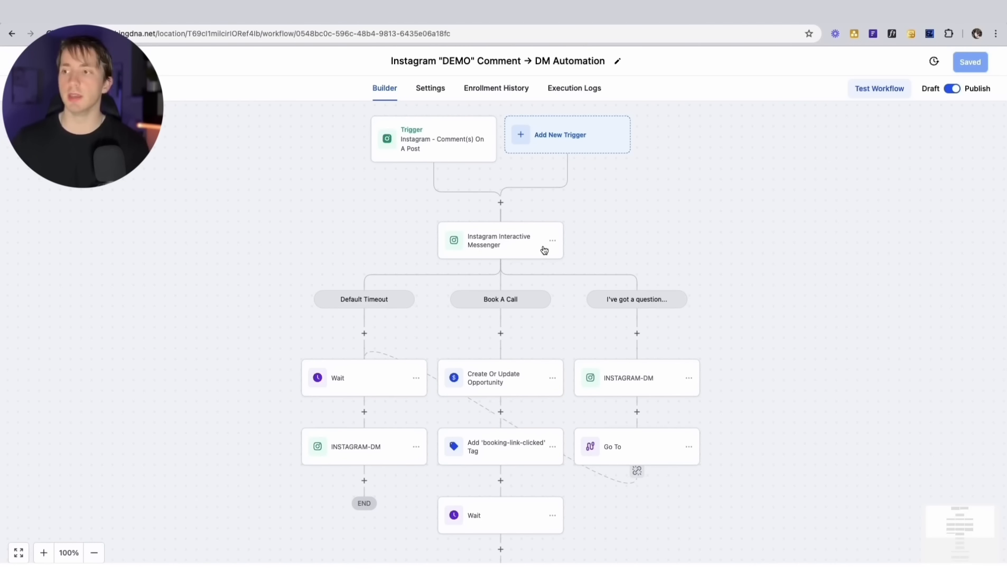
- Inspect the Wait and INSTAGRAM-DM actions in the Default Timeout branch
scroll(514, 299, "down", 1)
left_click(358, 347)
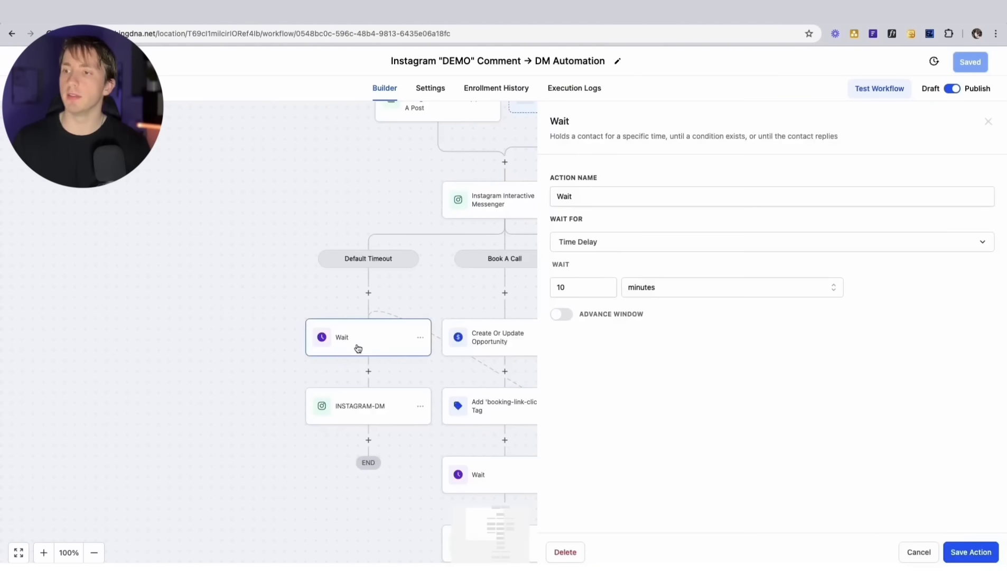
left_click(988, 123)
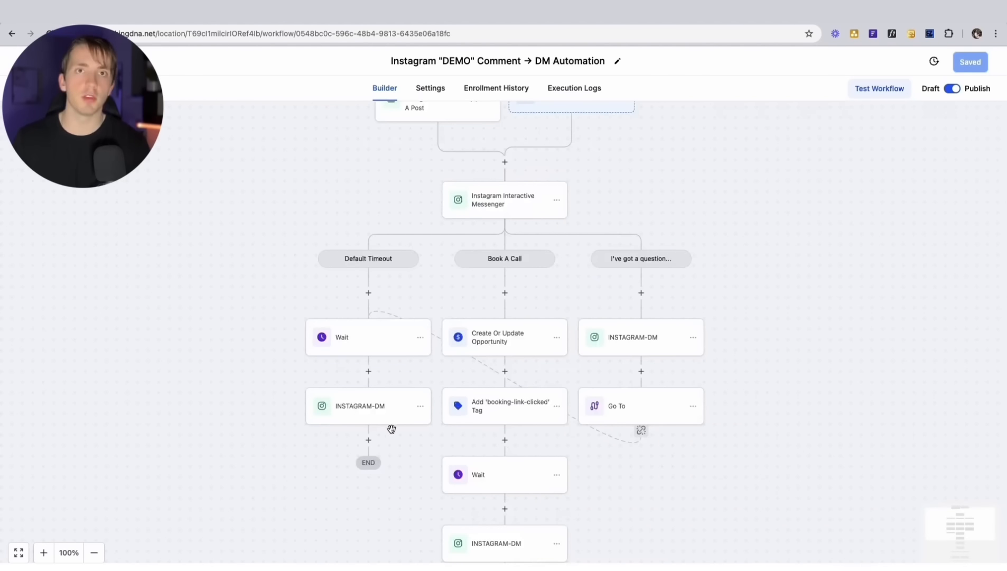
left_click(366, 420)
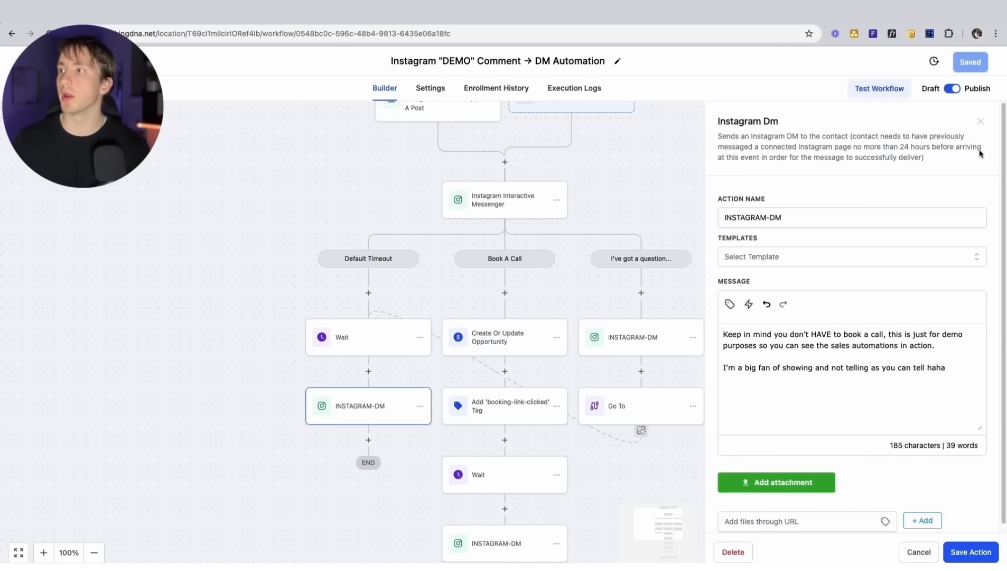
left_click(981, 121)
- Inspect the opportunity, 'booking-link-clicked' tag and Wait actions in the Book A Call branch
left_click(483, 328)
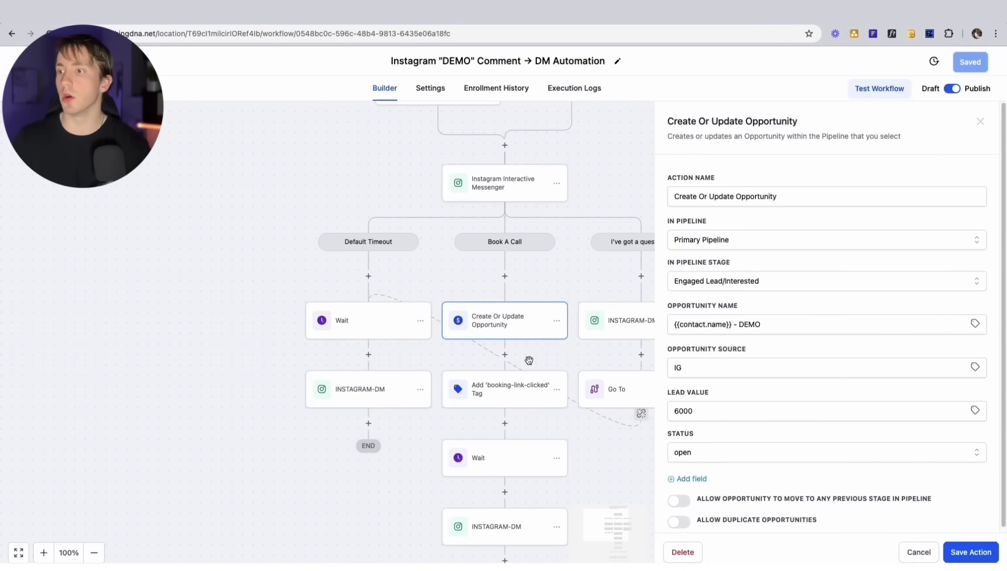
scroll(528, 360, "down", 1)
left_click(497, 339)
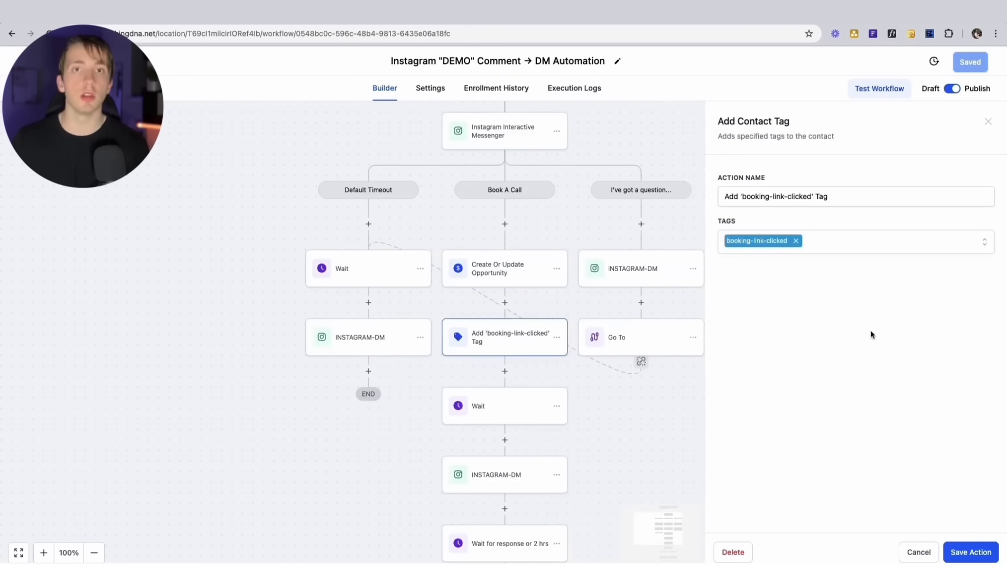
left_click(489, 404)
scroll(440, 372, "down", 2)
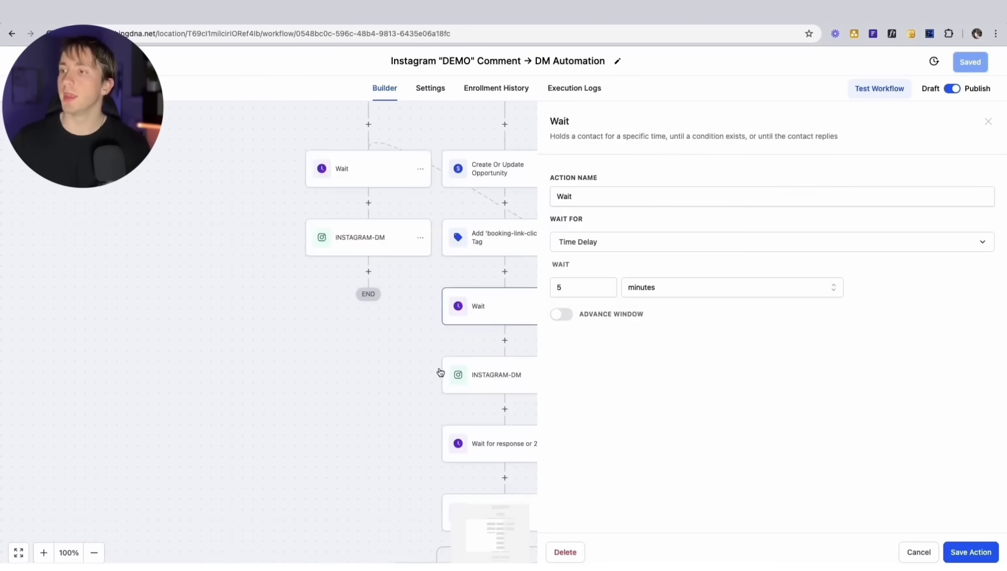
- Read the INSTAGRAM-DM message that follows the Wait action in the Book A Call branch
left_click(483, 383)
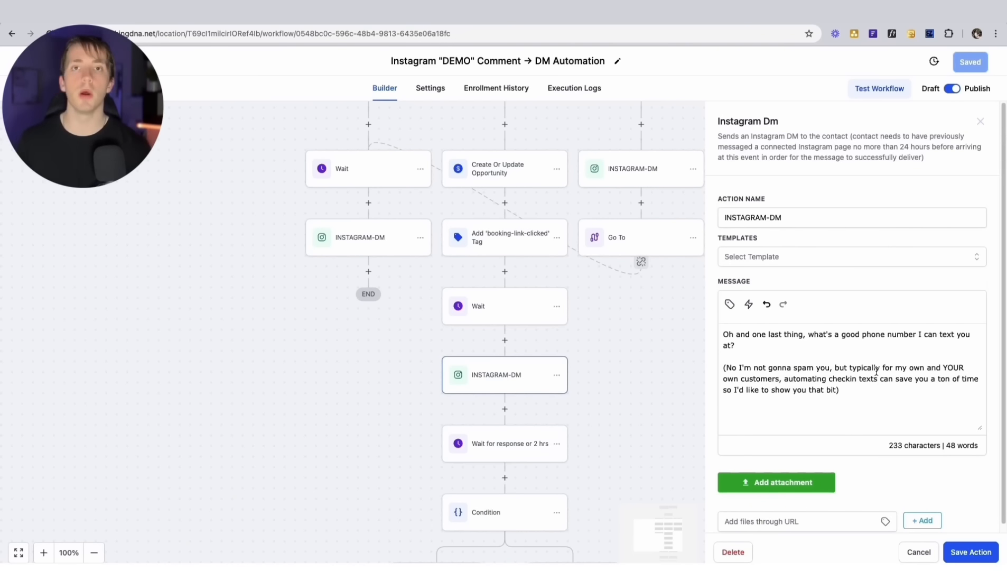
mouse_move(722, 332)
left_mouse_down()
mouse_move(754, 348)
mouse_move(709, 328)
left_mouse_up()
left_click(737, 336)
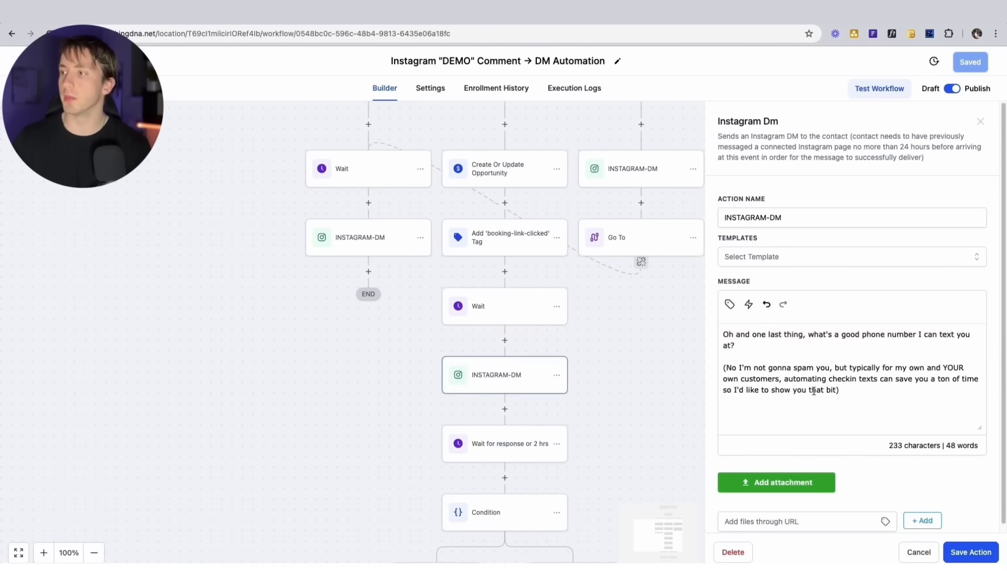
left_click_drag(842, 390, 710, 368)
left_click(773, 376)
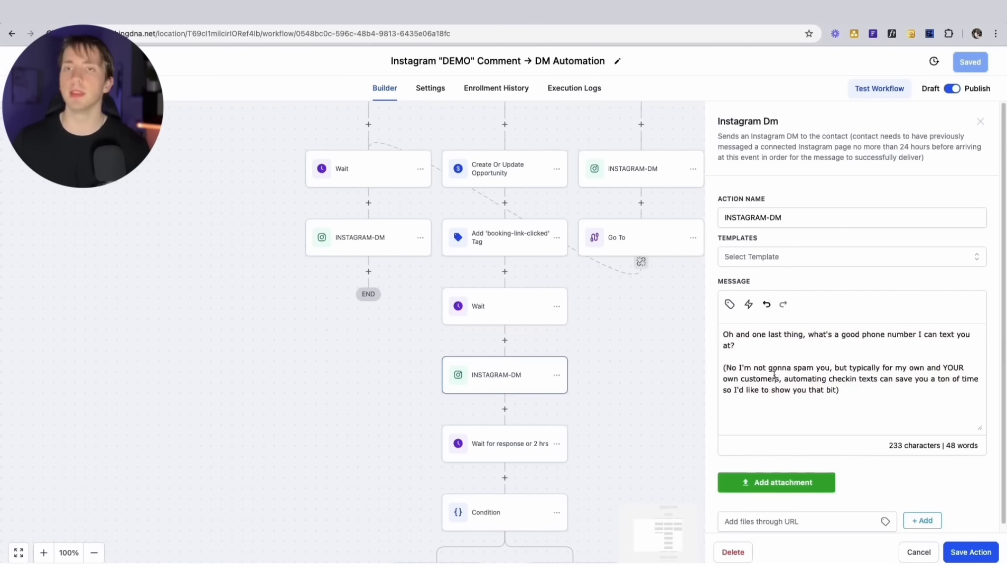
left_click(982, 122)
- Read the INSTAGRAM-DM message in the condition's None branch
scroll(586, 312, "down", 3)
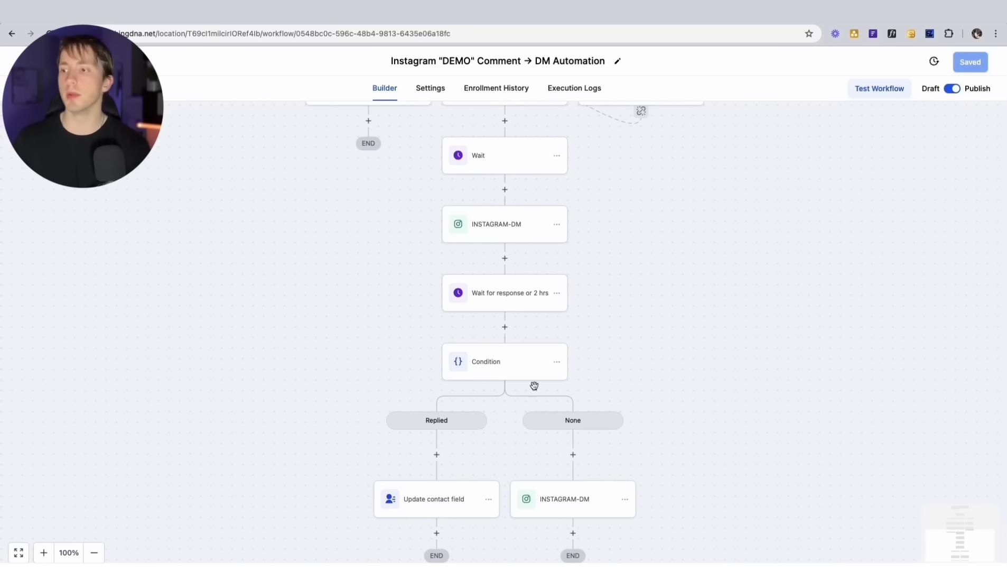
left_click(592, 496)
left_click_drag(789, 360, 721, 325)
left_click(732, 335)
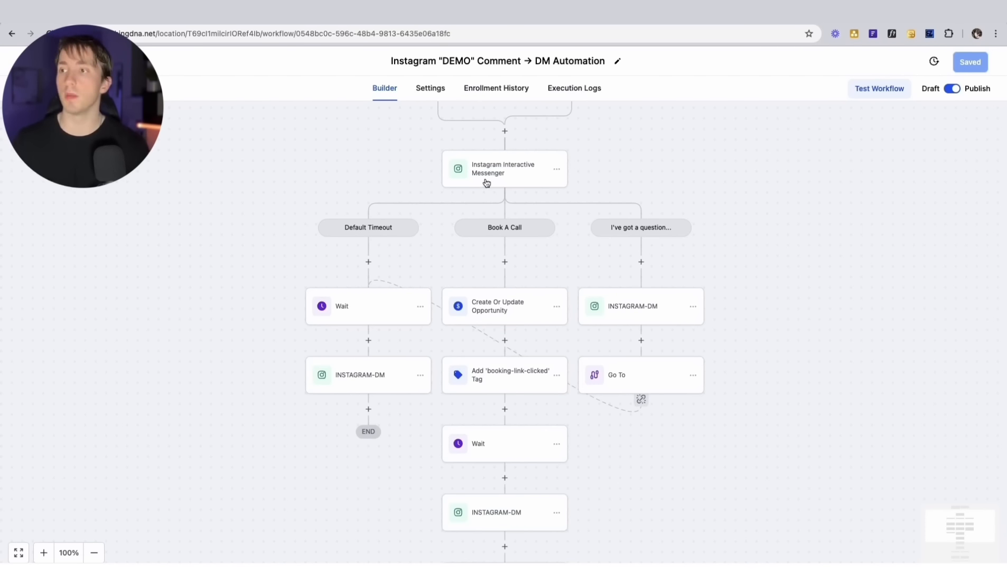
- Read the INSTAGRAM-DM message in the "I've got a question..." branch
left_click(662, 313)
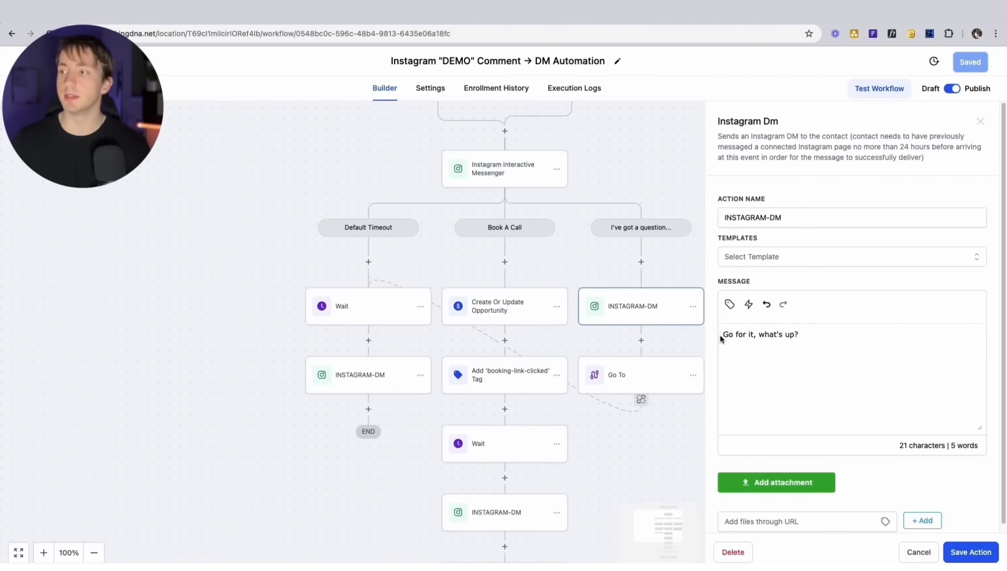
left_click_drag(722, 334, 840, 337)
left_click(840, 337)
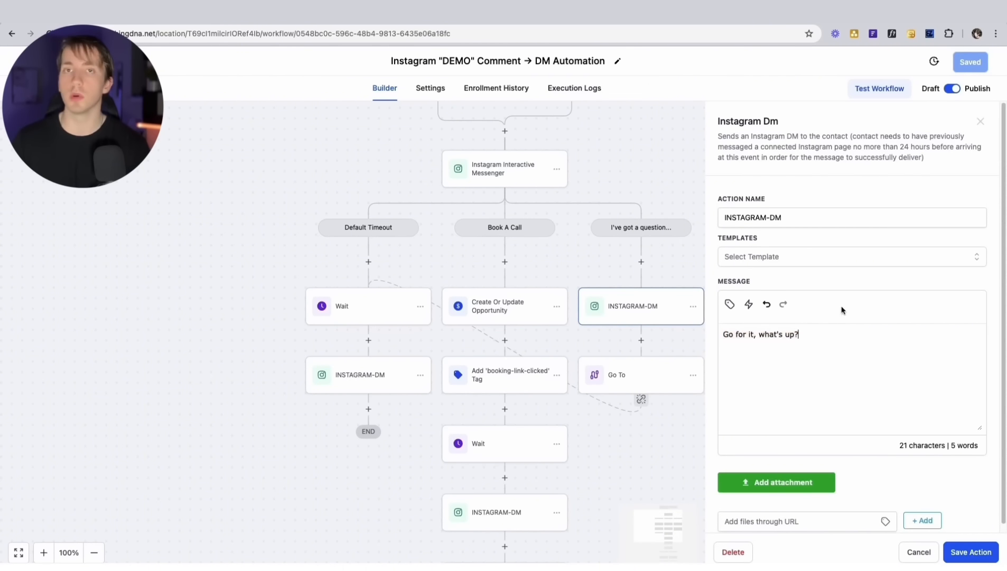
left_click(982, 125)
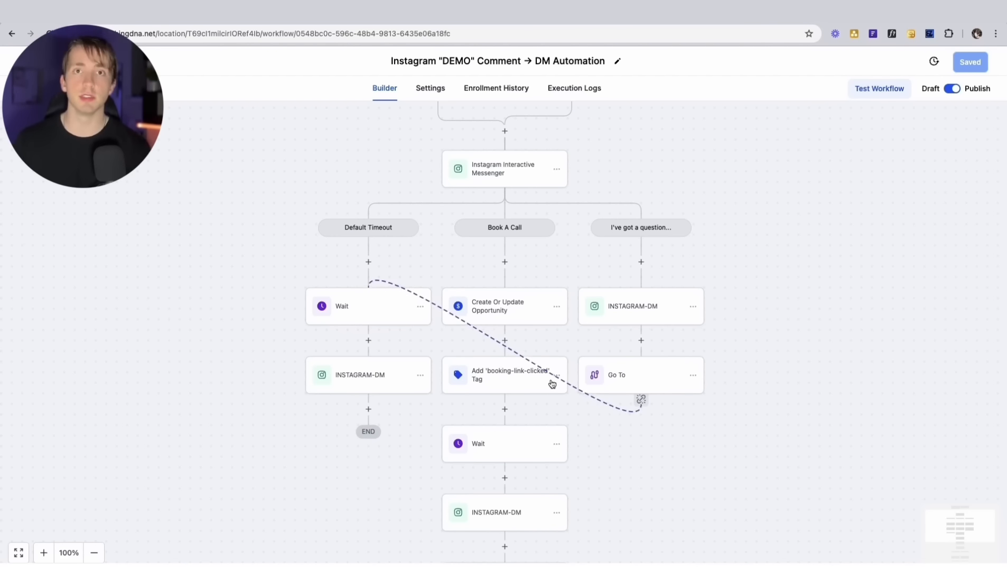
scroll(346, 377, "up", 3)
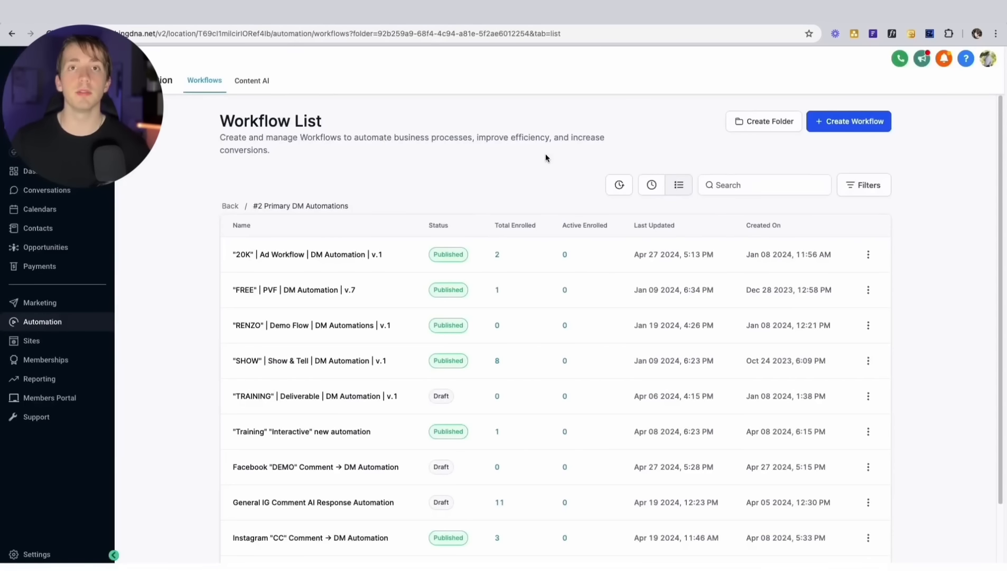
- Create a workflow from the recipe "Facebook comments + Workflow AI"
left_click(838, 123)
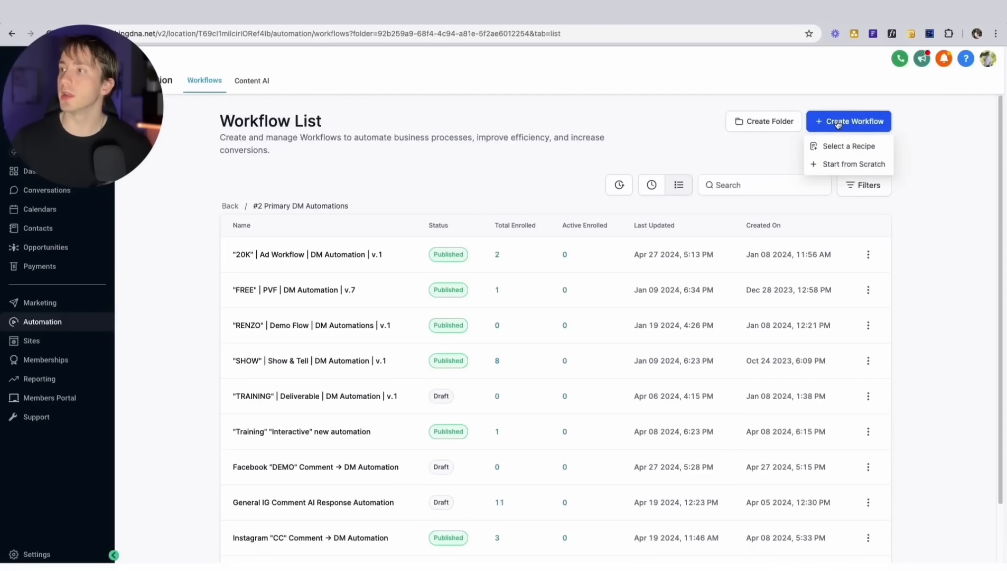
left_click(838, 147)
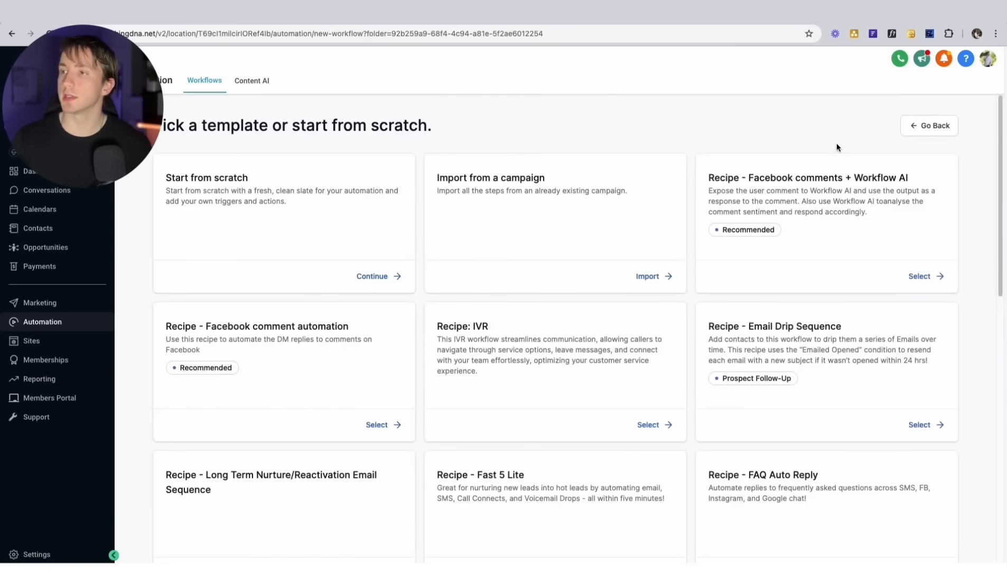
left_click(708, 179)
left_click_drag(708, 178, 910, 214)
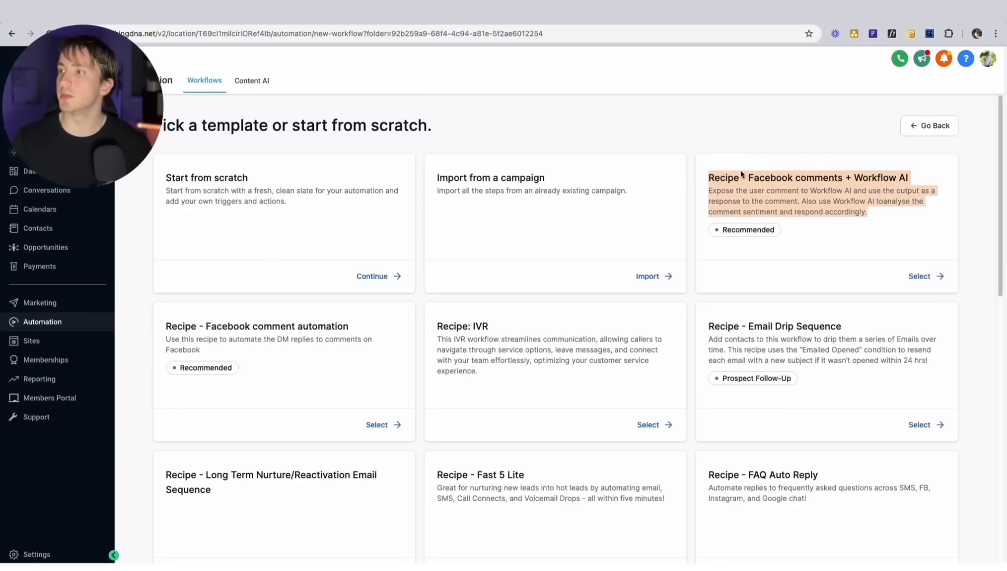
left_click_drag(741, 171, 914, 184)
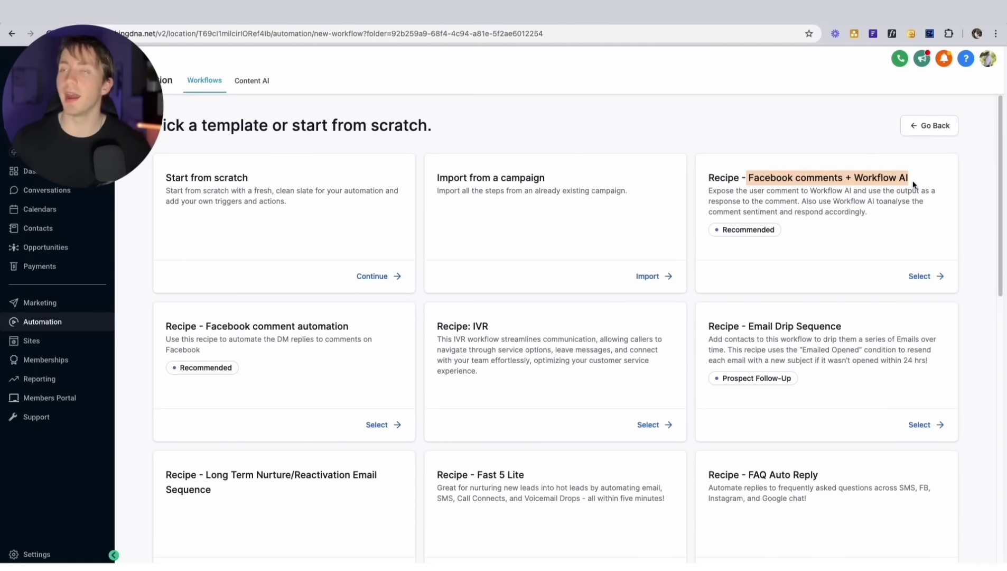
left_click(879, 276)
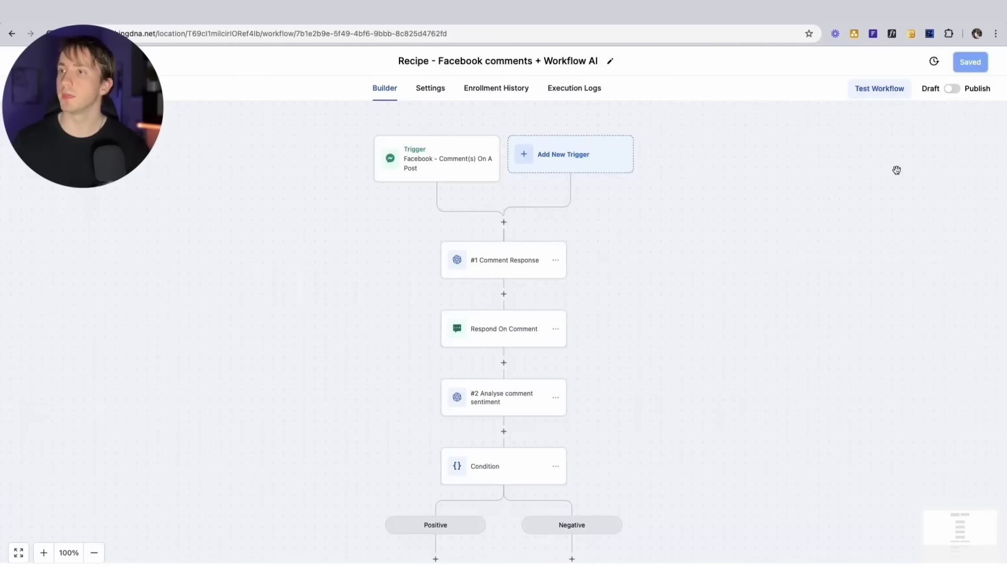
- Draft a Reply In Comments action after Comment Response with three random replies, including "Sending it now!" and "Thanks for the comment!"
left_click(441, 149)
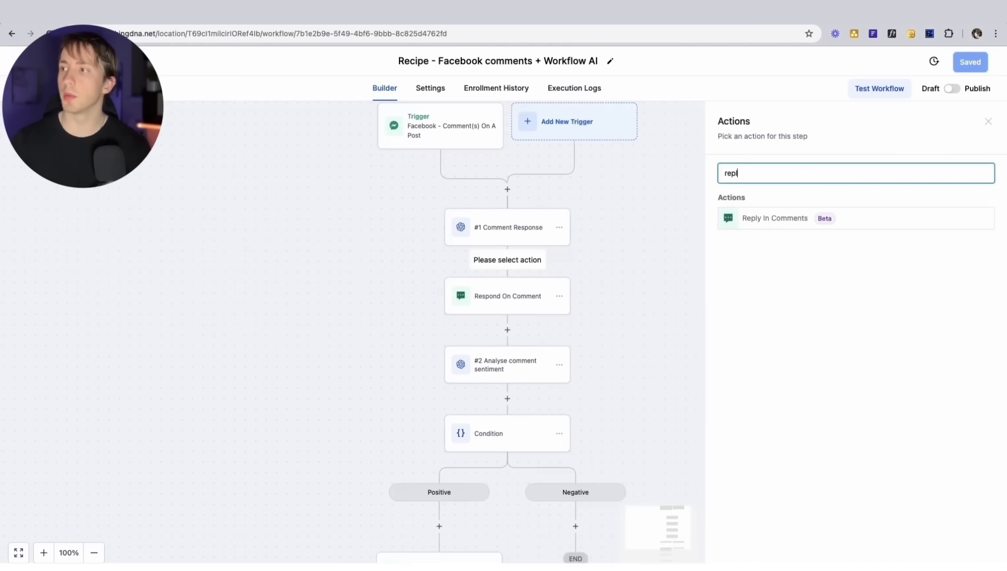
left_click(769, 217)
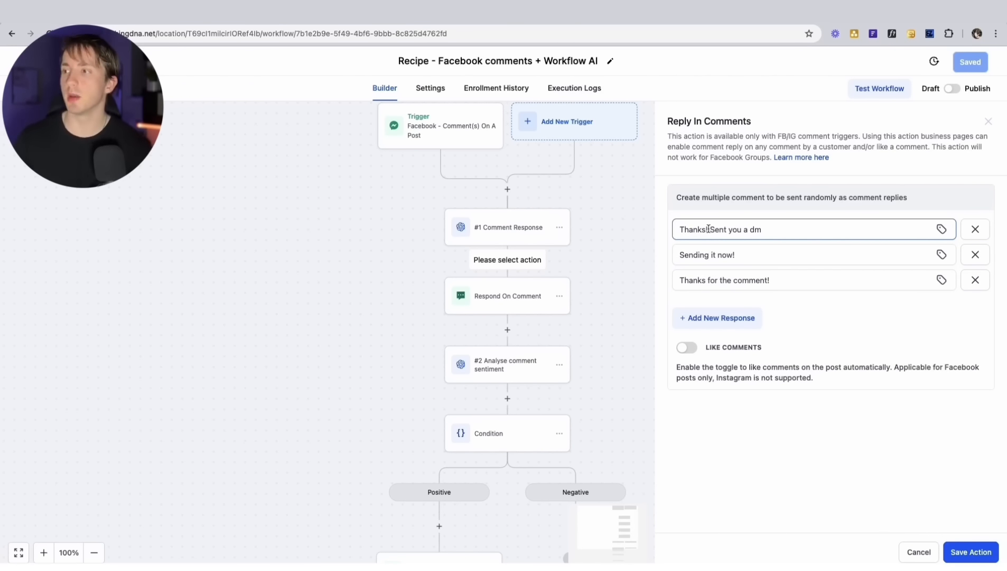
left_click_drag(680, 229, 656, 247)
left_click_drag(681, 280, 811, 280)
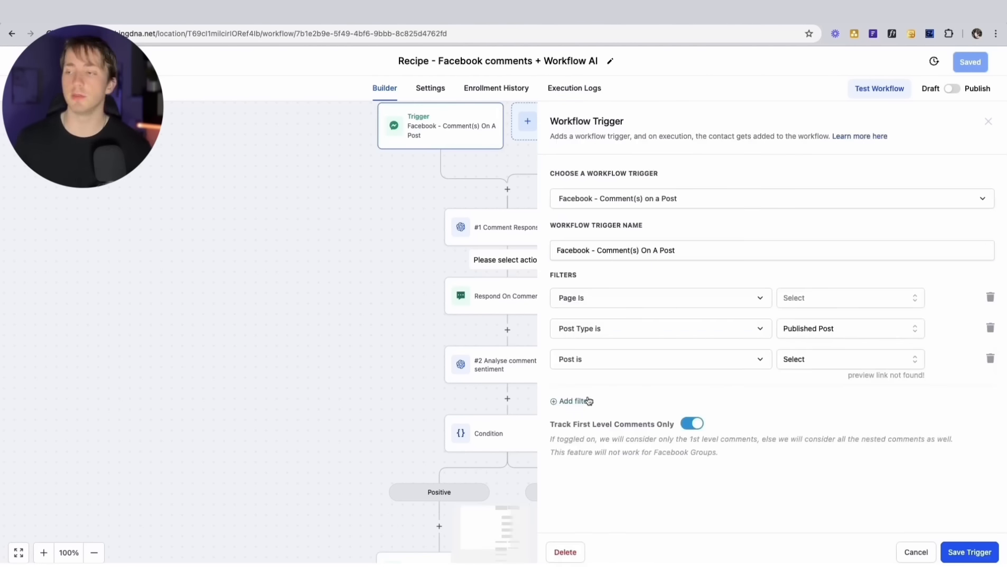
- Add an Exact Match filter with the value COURSE to the Facebook - Comment(s) On A Post trigger
left_click(588, 401)
left_click(594, 401)
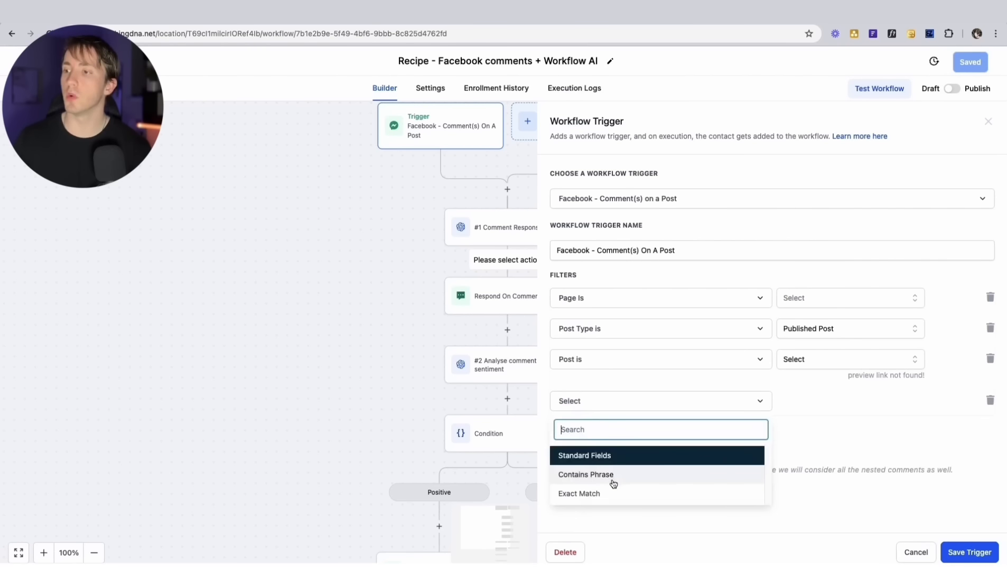
left_click(616, 492)
left_click(810, 403)
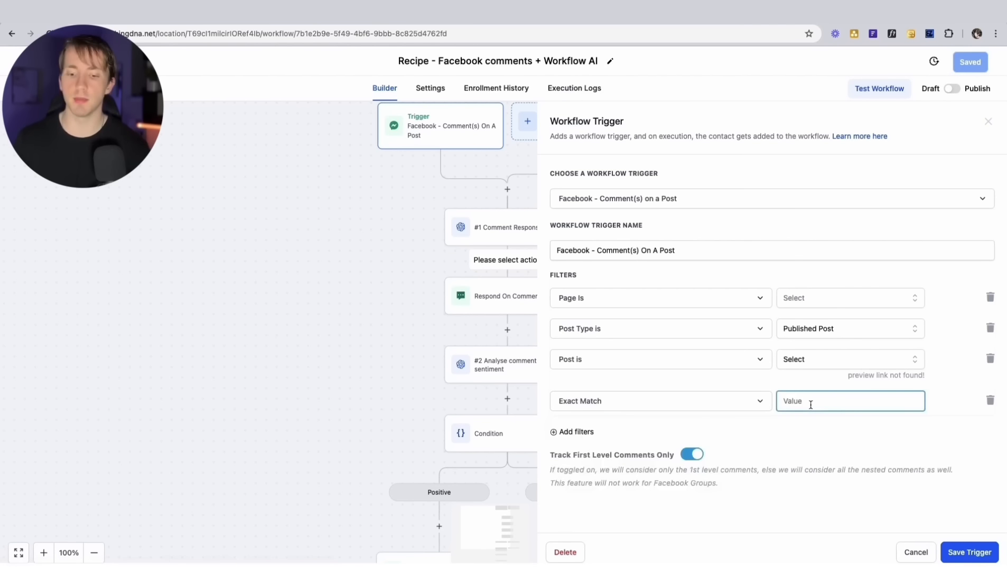
type("COURSE")
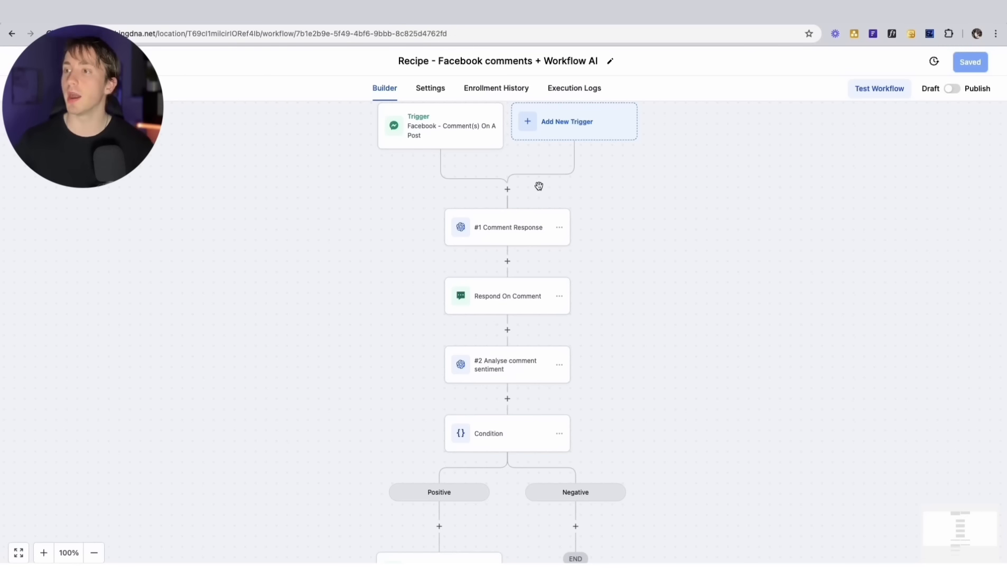
- Read the GPT prompt of the Comment Response action, including the business context and the comment body placeholder
left_click(508, 233)
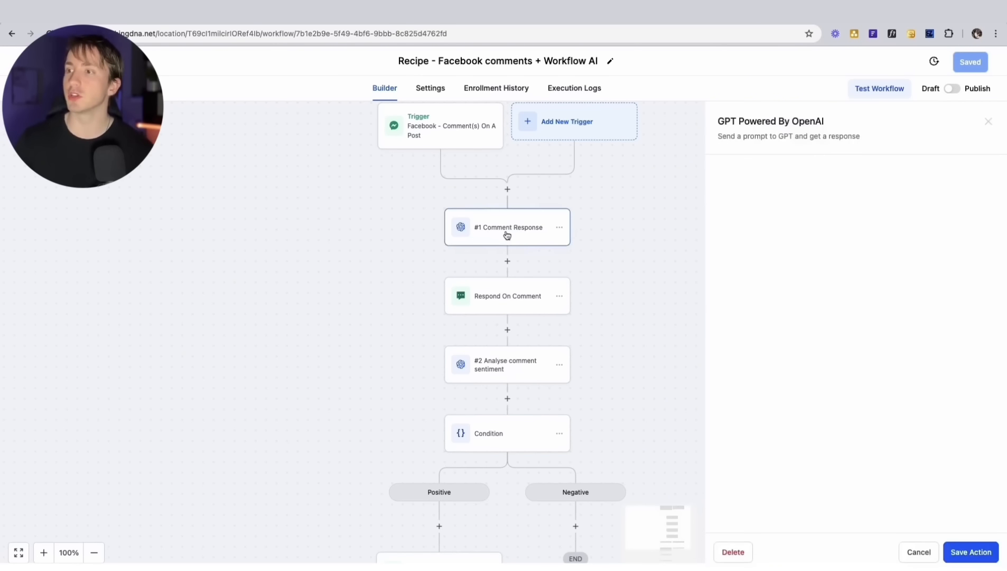
left_click_drag(719, 121, 877, 140)
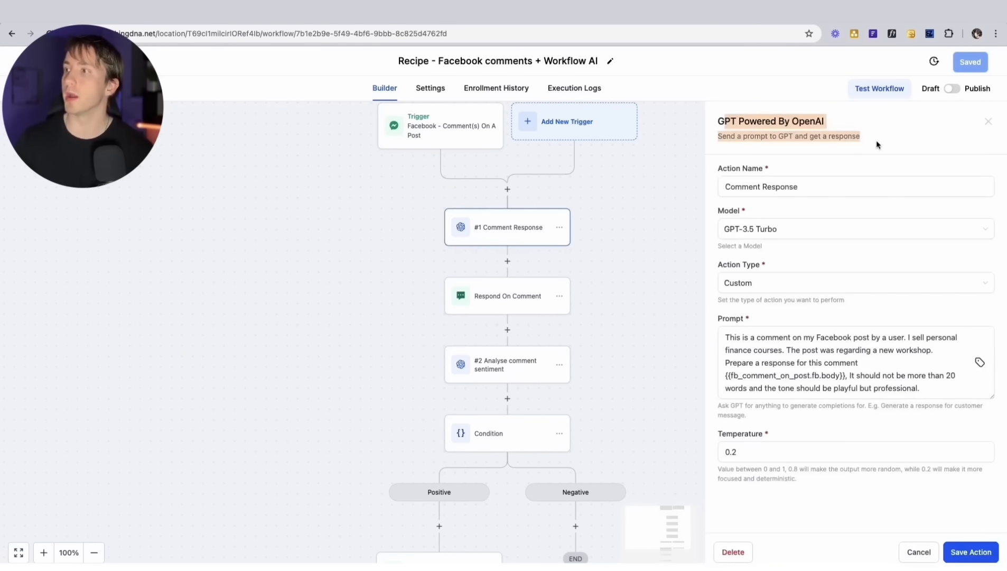
left_click(877, 140)
left_click(729, 341)
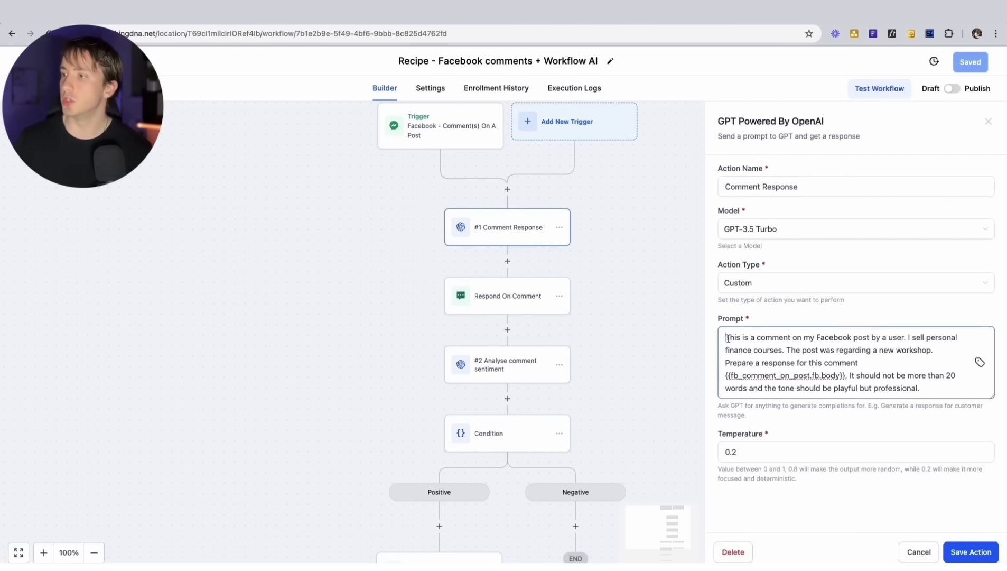
left_click_drag(725, 338, 845, 339)
left_click(839, 338)
left_click_drag(911, 337, 935, 350)
left_click(941, 351)
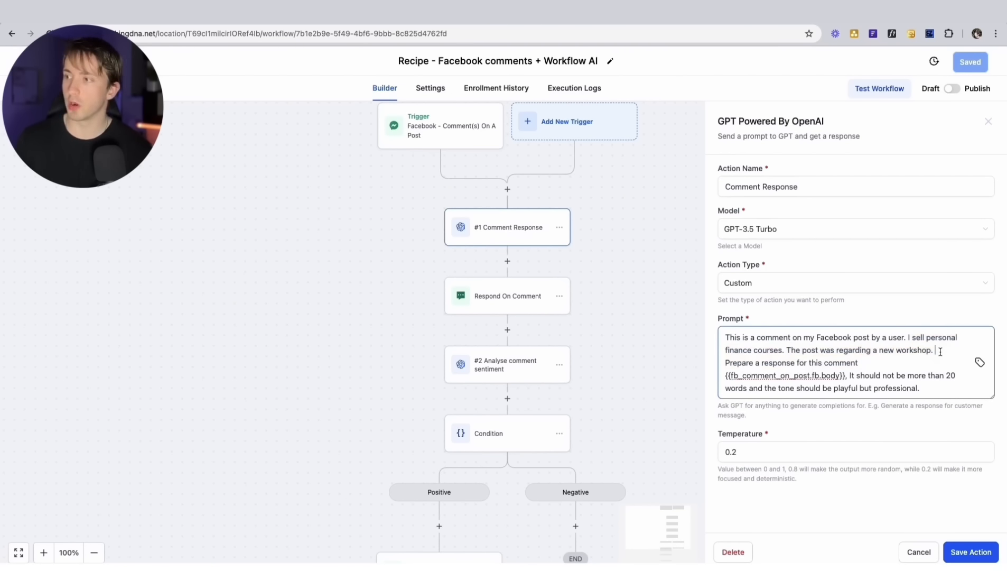
left_click_drag(726, 375, 844, 378)
left_click(844, 377)
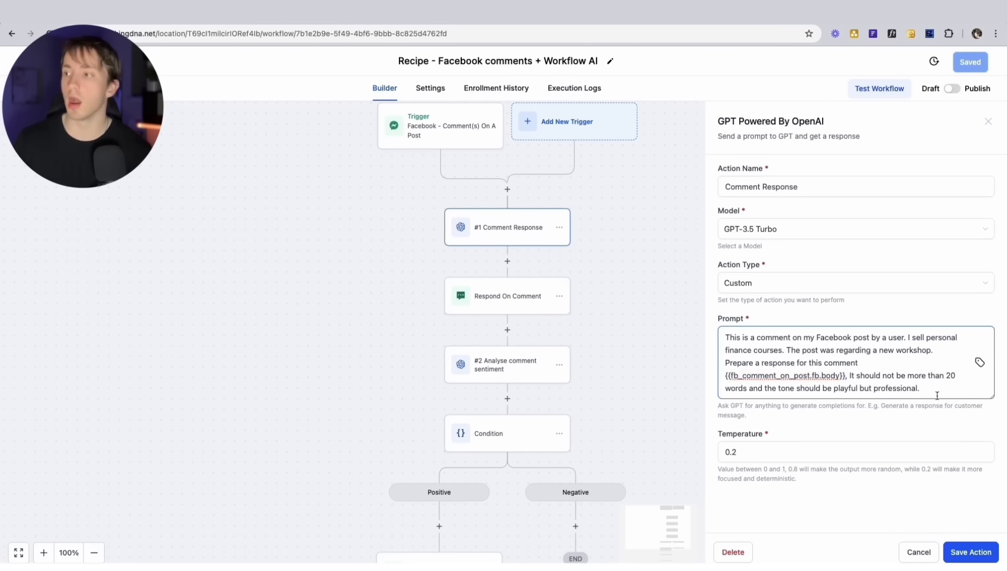
- Try adding the Facebook Comment body value at the end of the Comment Response prompt, and remove the extra placeholder
left_click(980, 364)
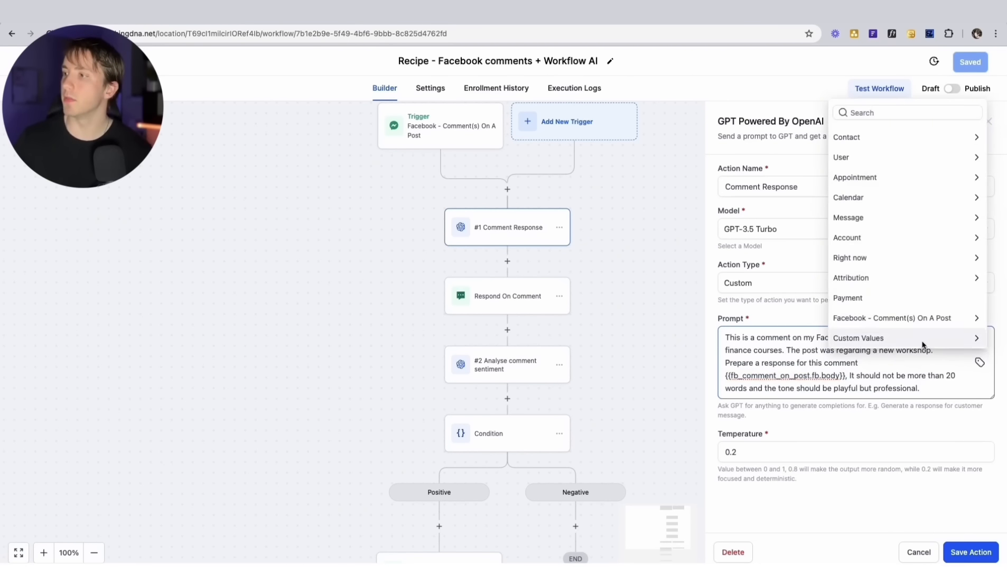
left_click(887, 323)
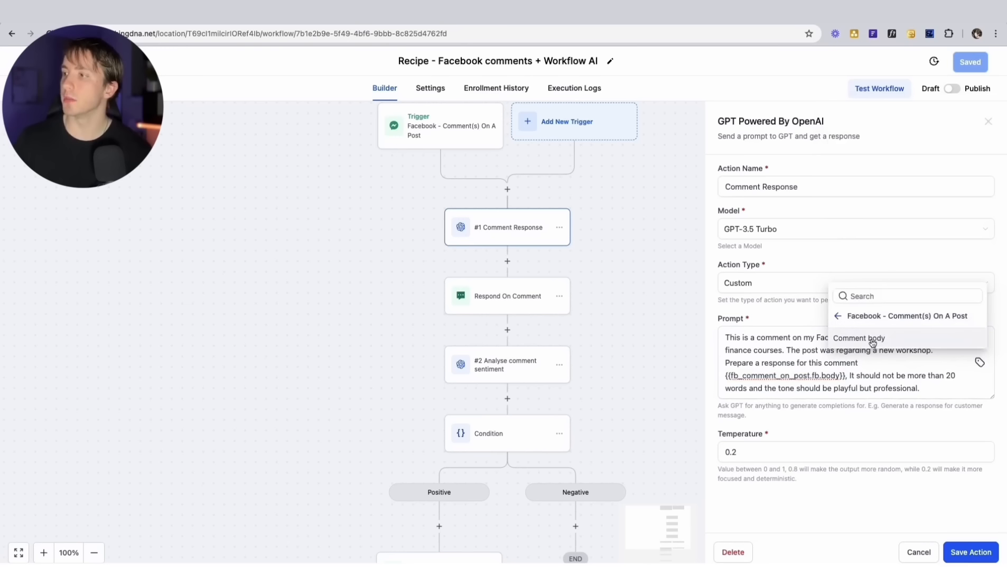
left_click(876, 342)
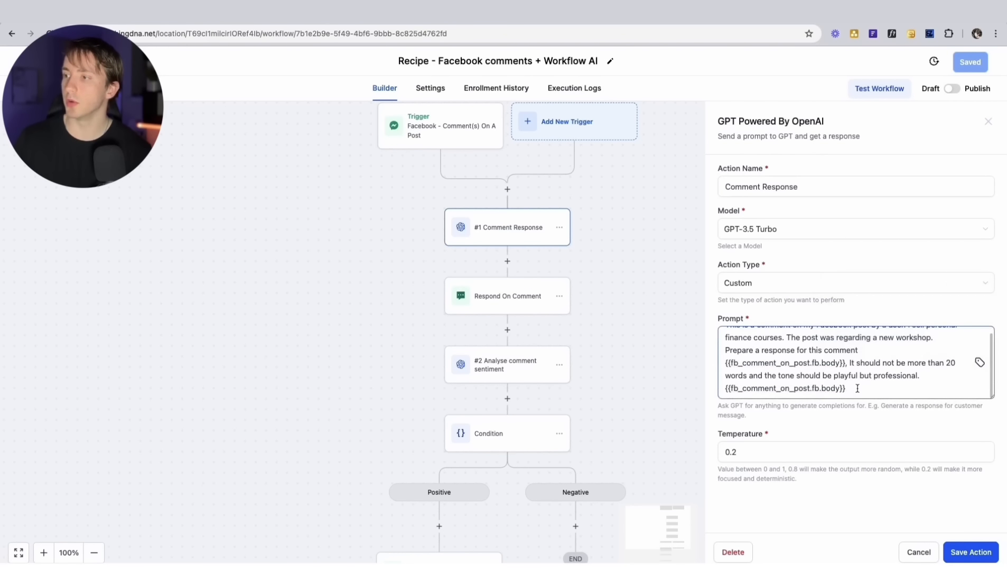
left_click(691, 384)
key("BackSpace")
left_click_drag(935, 387, 850, 372)
- Examine the reply text used in the Respond On Comment action
left_click(507, 296)
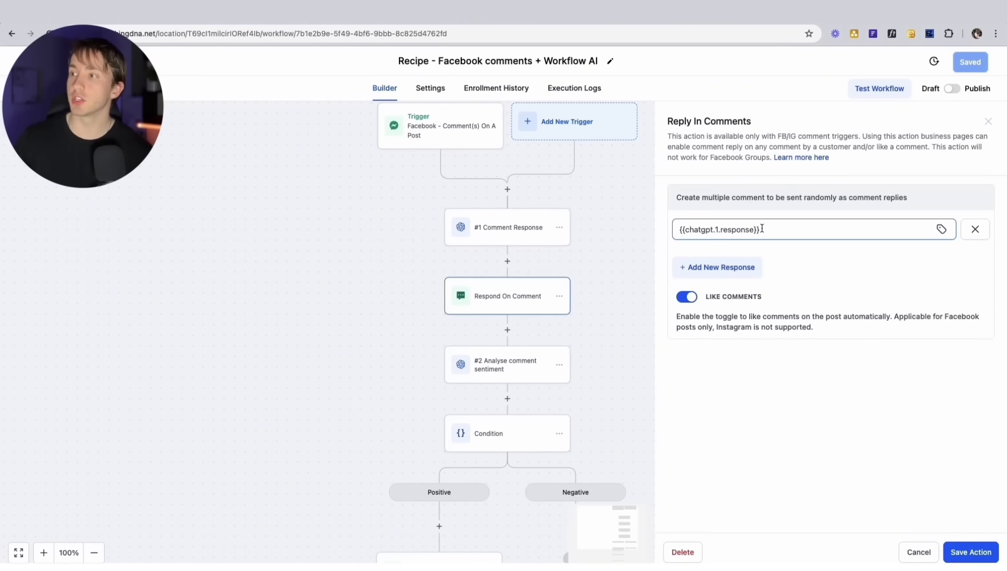
left_click_drag(774, 228, 654, 223)
left_click(620, 275)
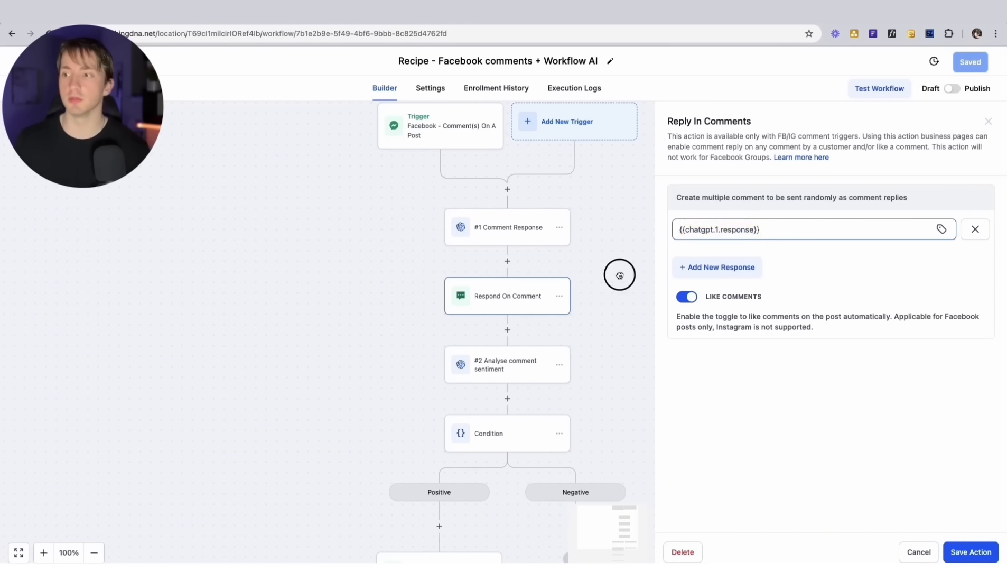
- Examine the settings of the Analyse comment sentiment action and the Facebook Interactive Messenger action in the Positive branch
left_click(508, 363)
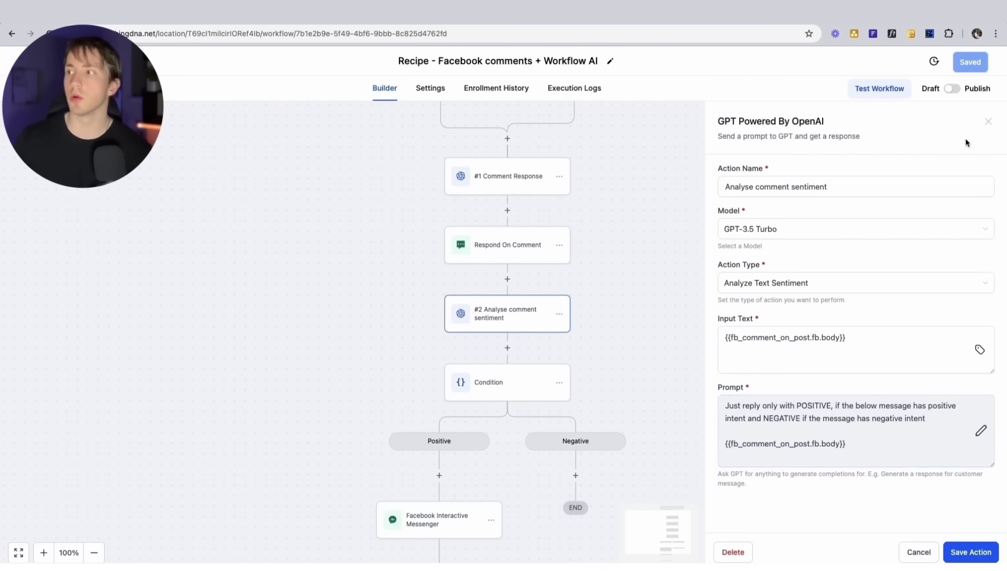
left_click(639, 348)
left_click(438, 488)
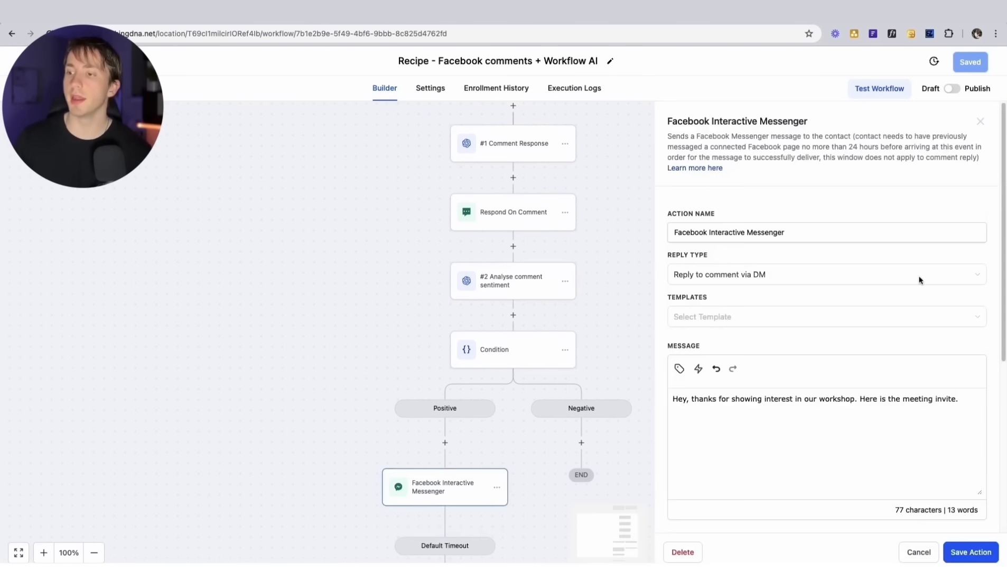
left_click(981, 124)
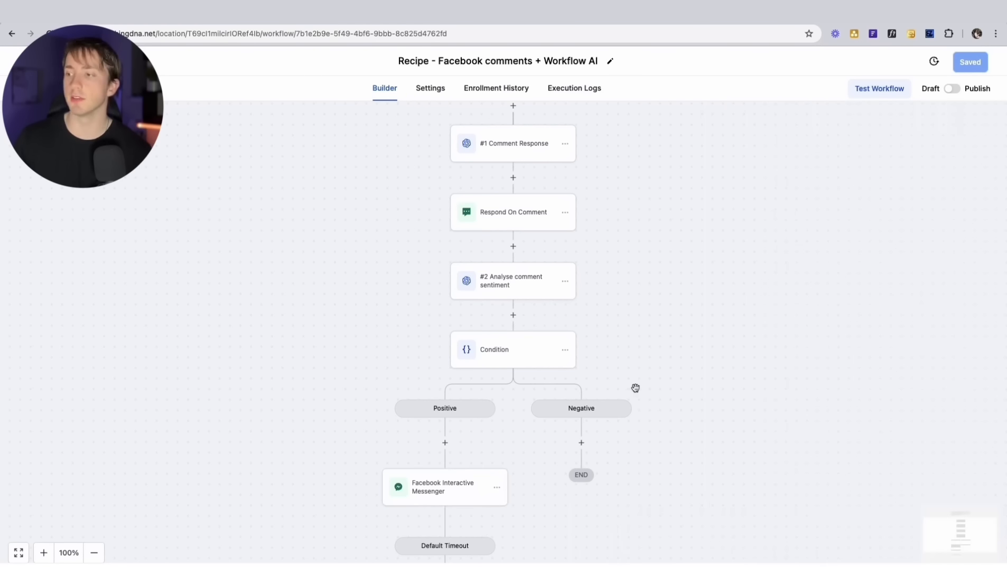
scroll(667, 388, "down", 2)
scroll(666, 390, "up", 1)
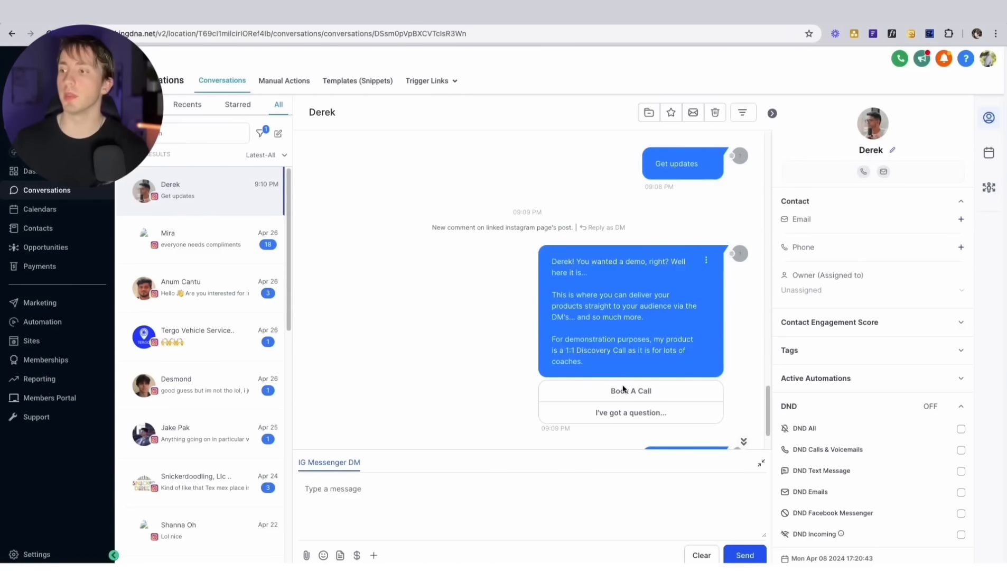
- Review the reply options under the demo DM and the new-comment notice with its Reply as DM link in the Instagram conversation
left_click_drag(608, 393, 687, 409)
left_click(683, 417)
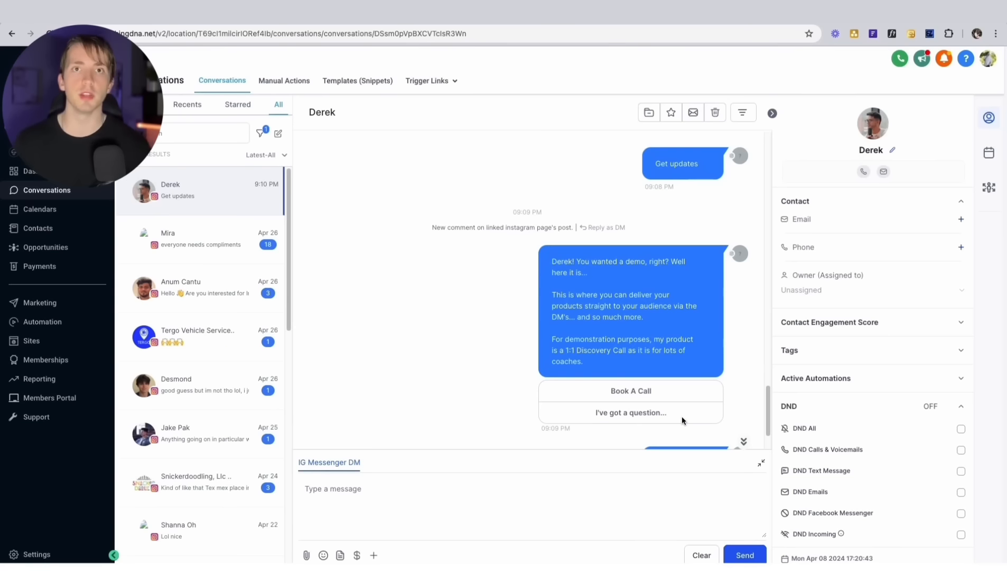
scroll(682, 420, "up", 1)
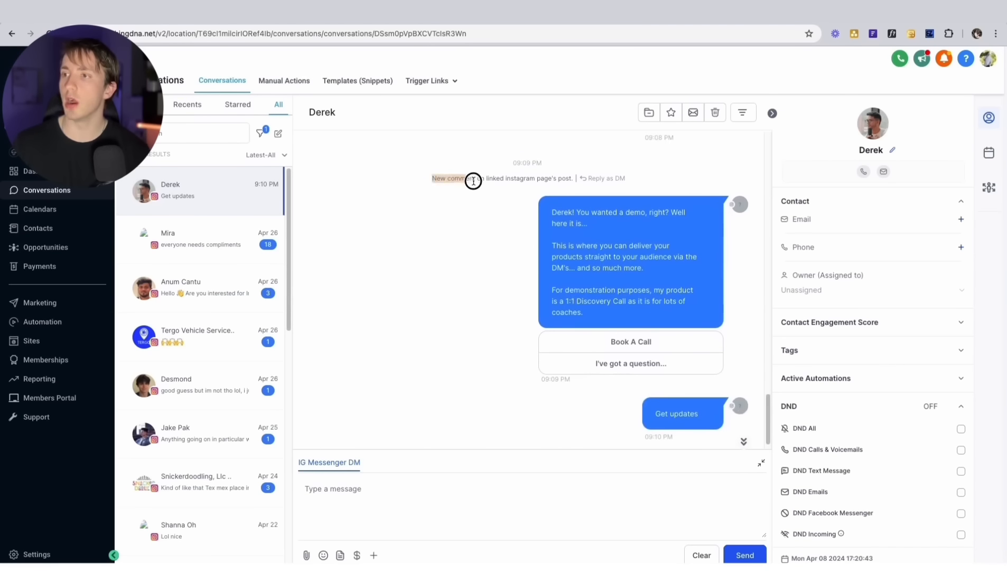
left_click_drag(474, 181, 628, 183)
left_click_drag(480, 180, 551, 179)
left_click(556, 178)
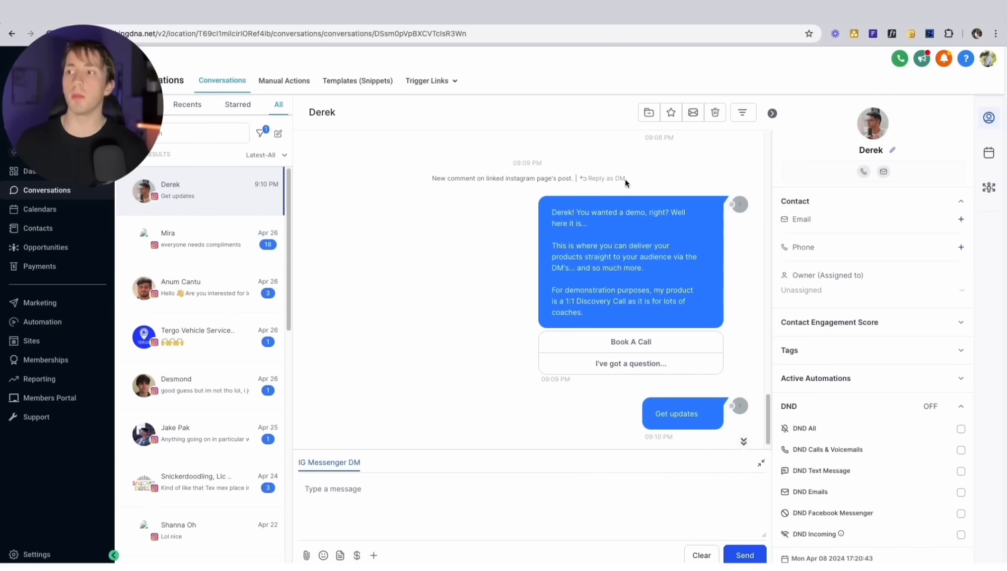
mouse_move(611, 182)
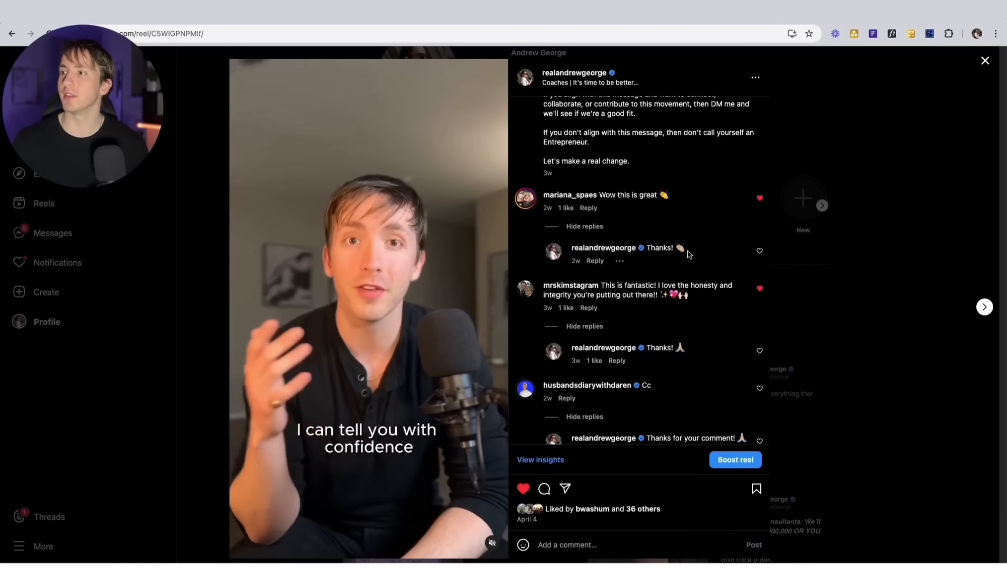
- Read the replies posted under the comments on the Instagram reel
scroll(746, 218, "down", 1)
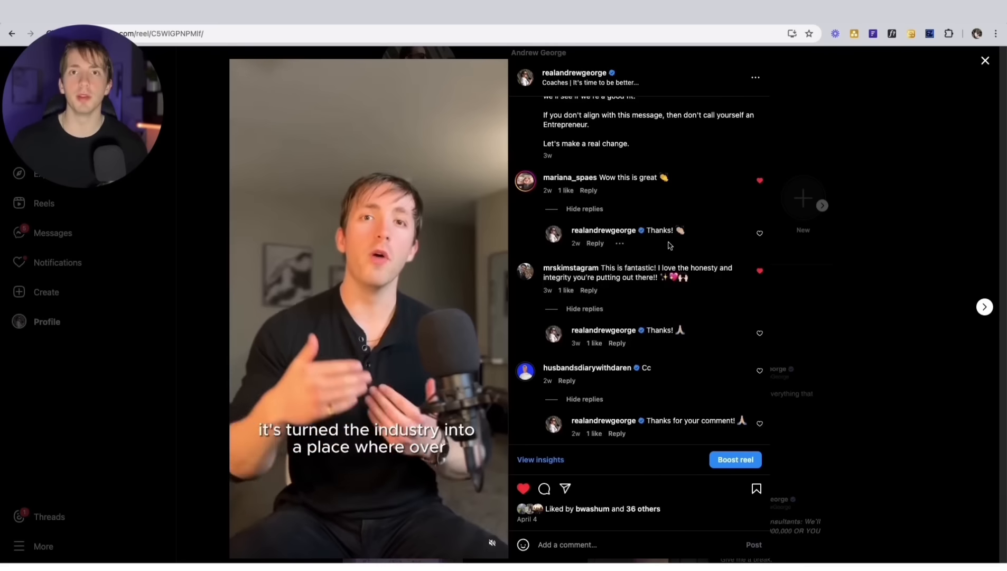
left_click_drag(645, 230, 692, 235)
left_click(691, 235)
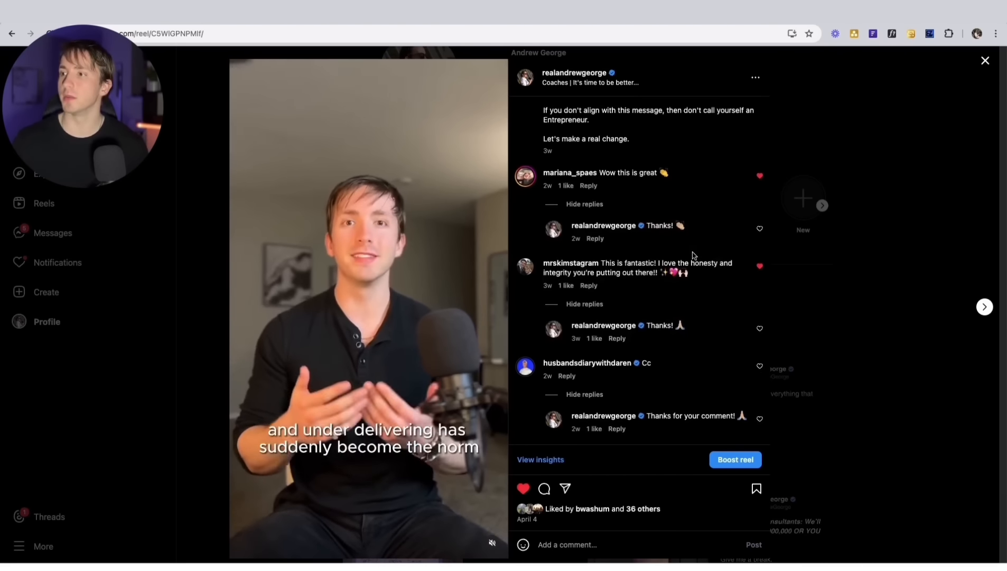
scroll(693, 254, "down", 3)
scroll(687, 270, "down", 3)
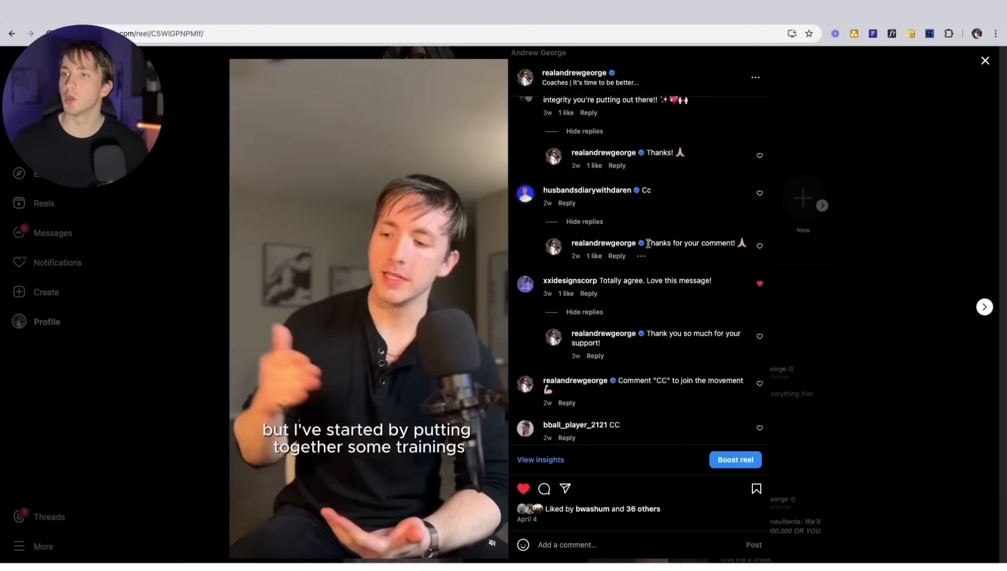
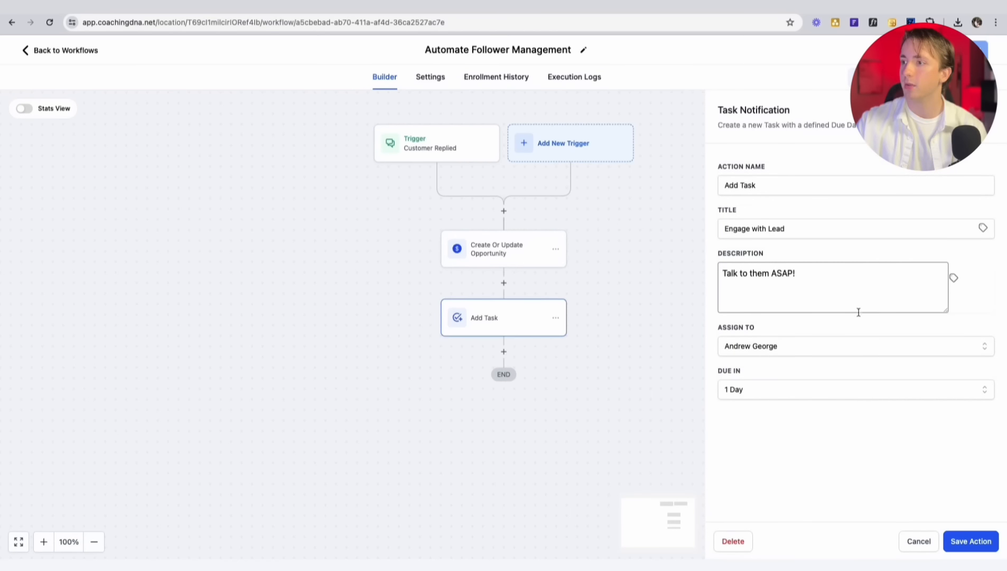
- Add an Add Contact Followers action between Create Or Update Opportunity and Add Task, with the second listed team member as follower
left_click(617, 216)
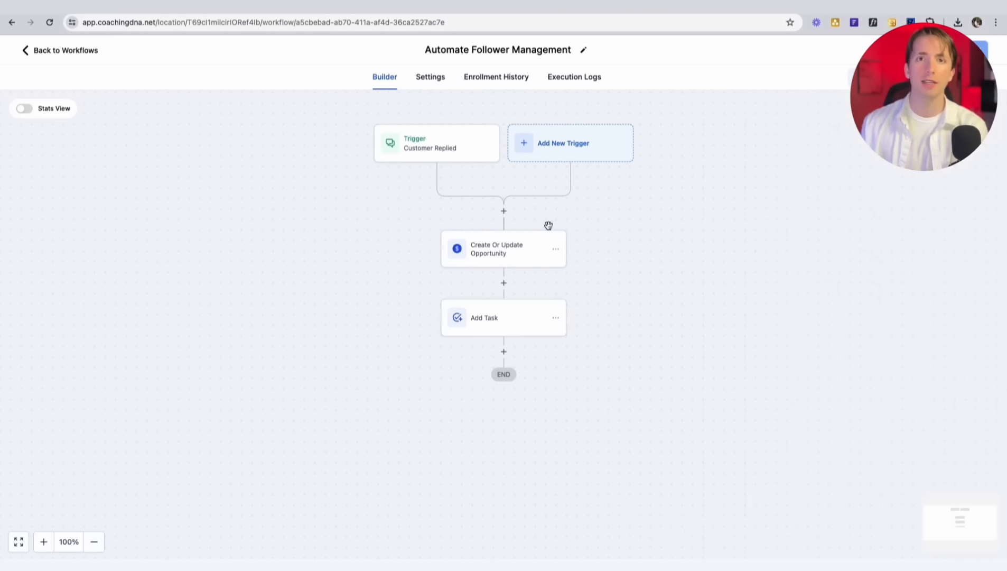
left_click(504, 284)
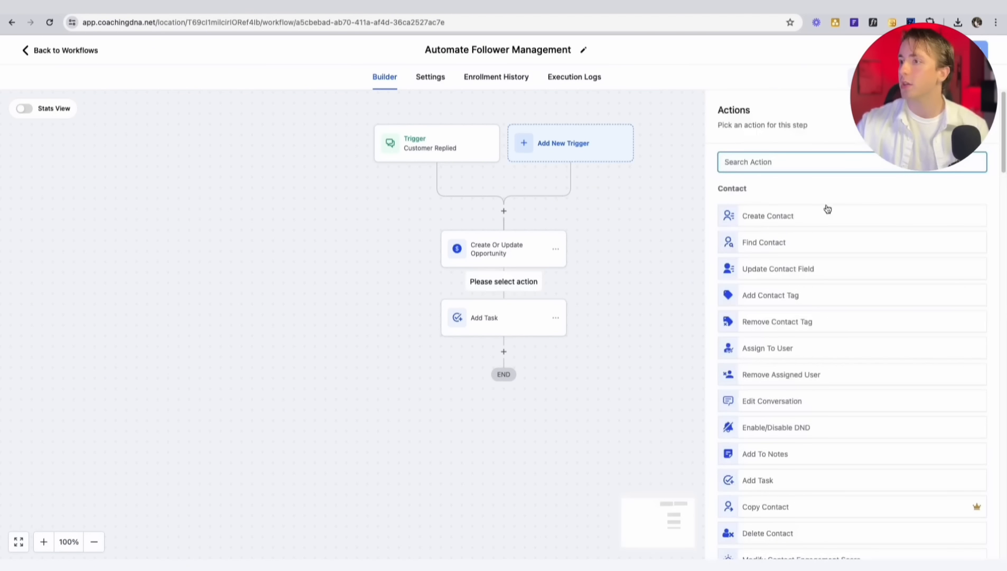
left_click(727, 203)
scroll(760, 229, "down", 6)
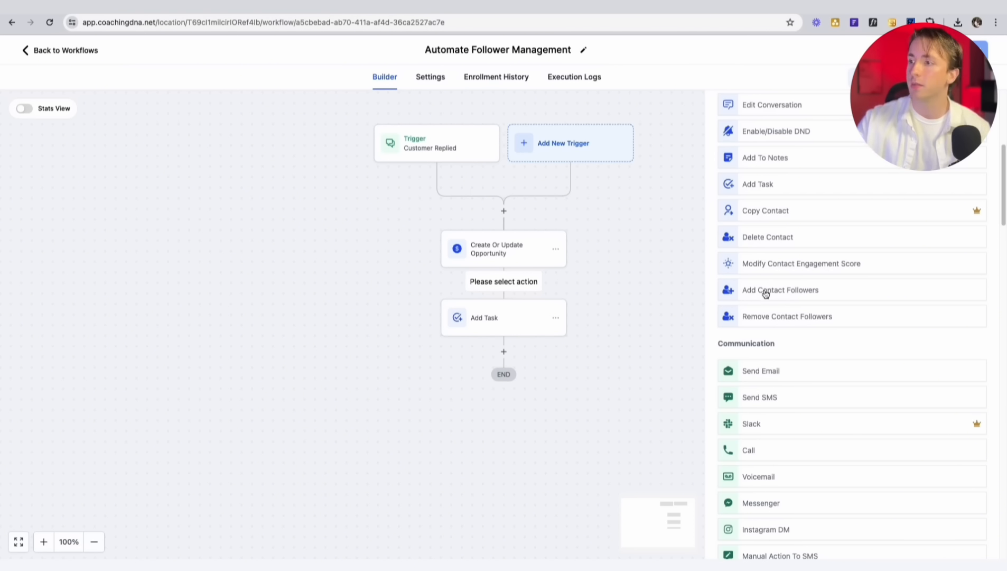
left_click(766, 292)
left_click(753, 231)
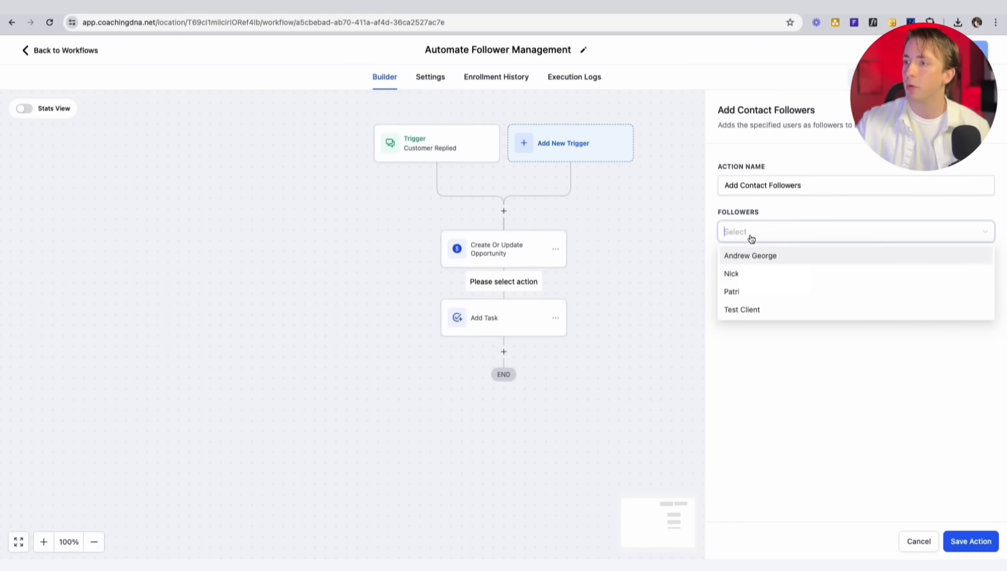
left_click(736, 273)
left_click(814, 376)
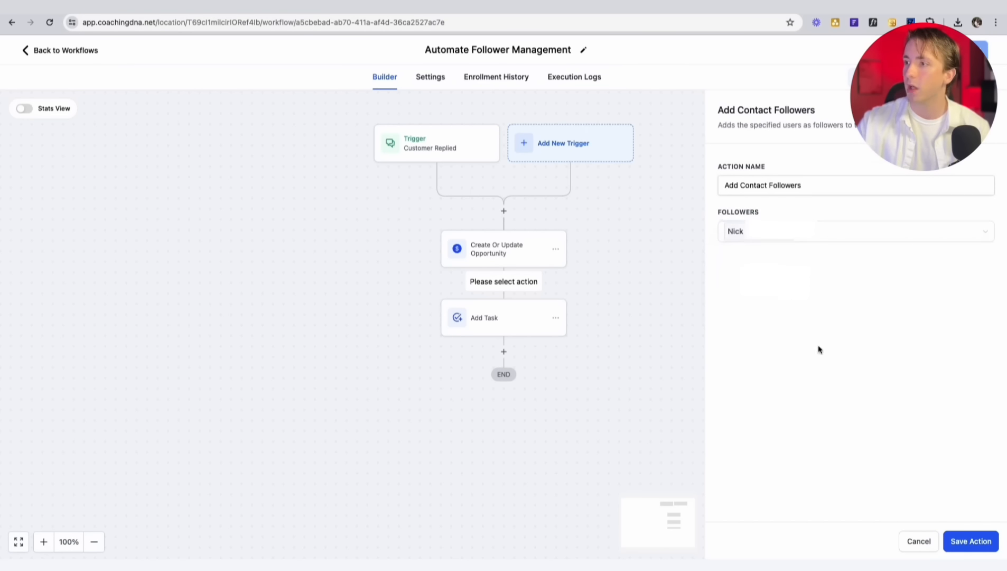
left_click(958, 542)
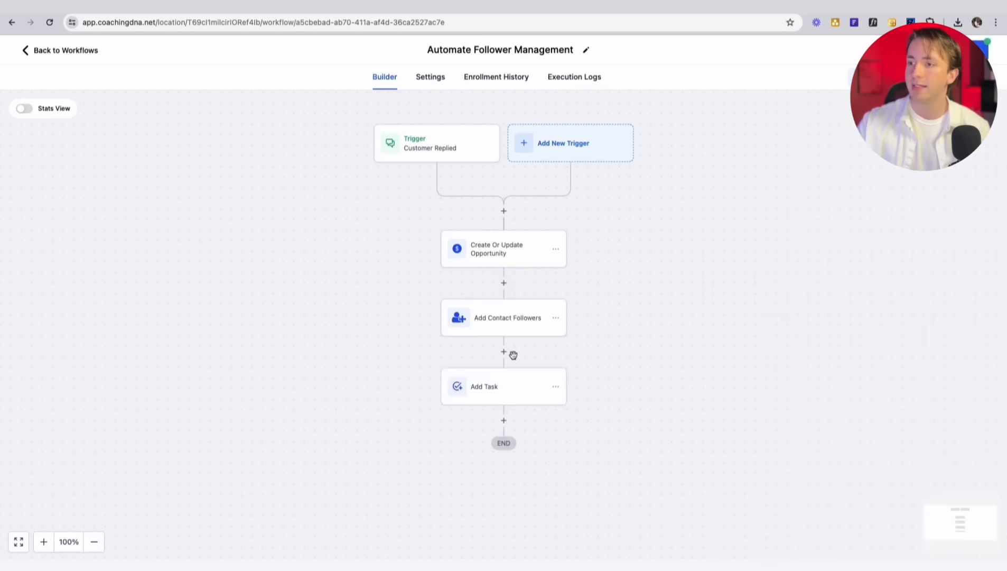
- Reassign the Add Task action to the third entry in the assignee list and save the action
left_click(500, 381)
left_click(759, 348)
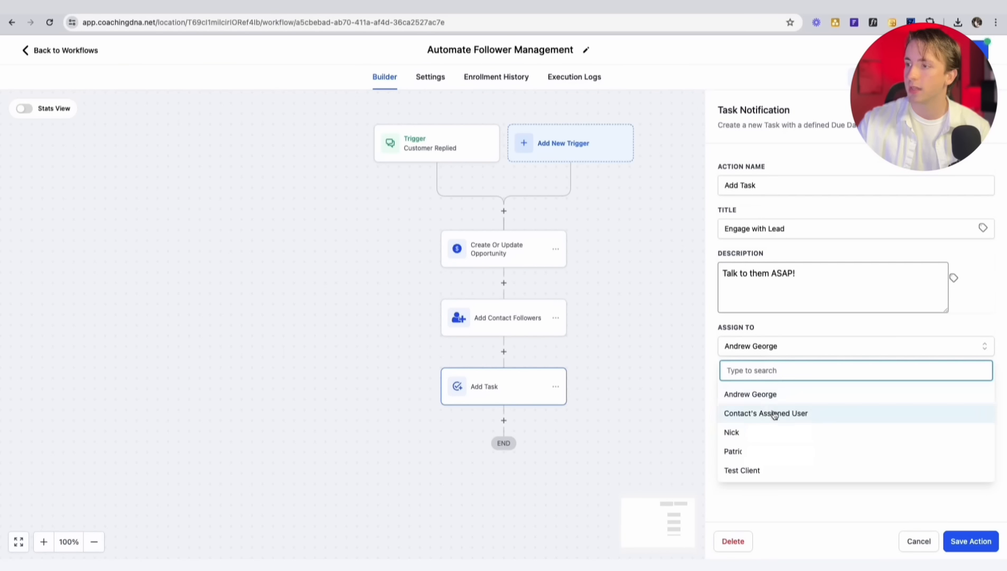
left_click(732, 432)
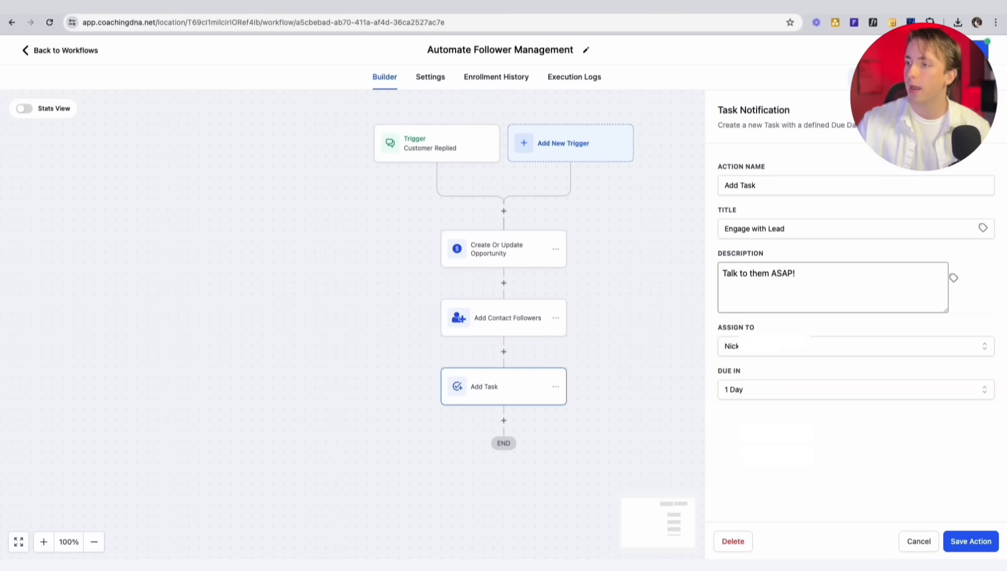
left_click(982, 543)
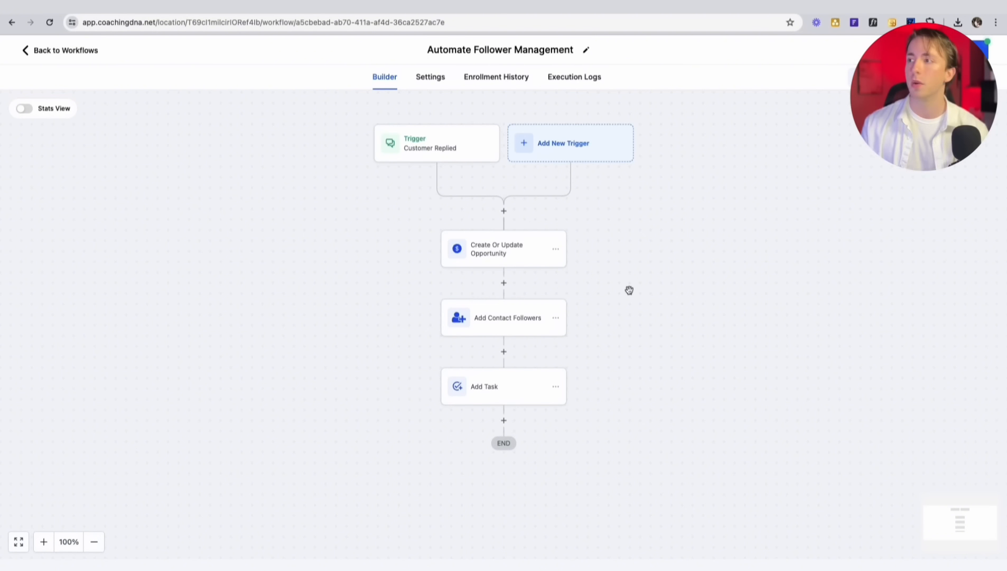
- Go to the account's Contacts, log in as the followed-up team member, and open that member's smart list
left_click(72, 52)
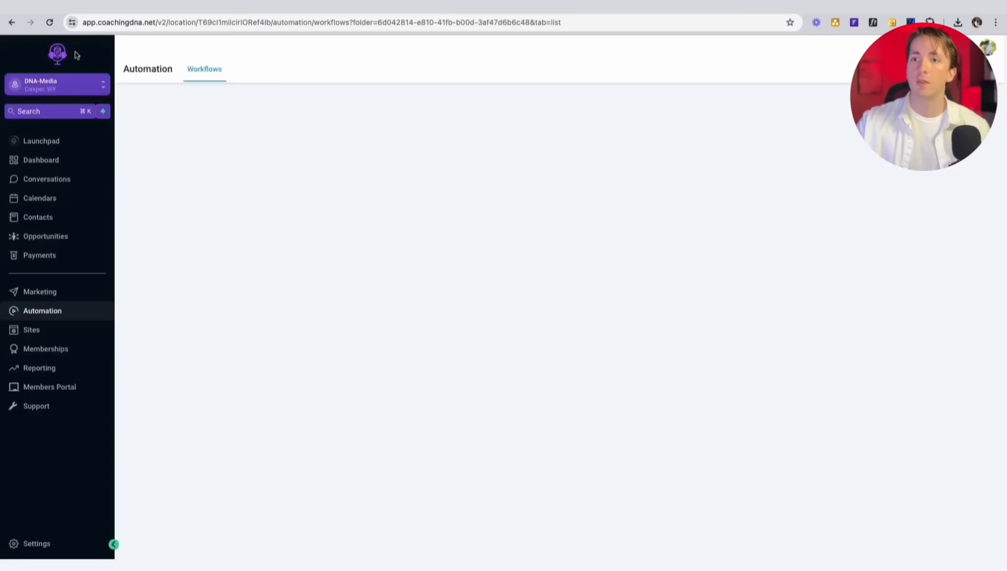
left_click(64, 222)
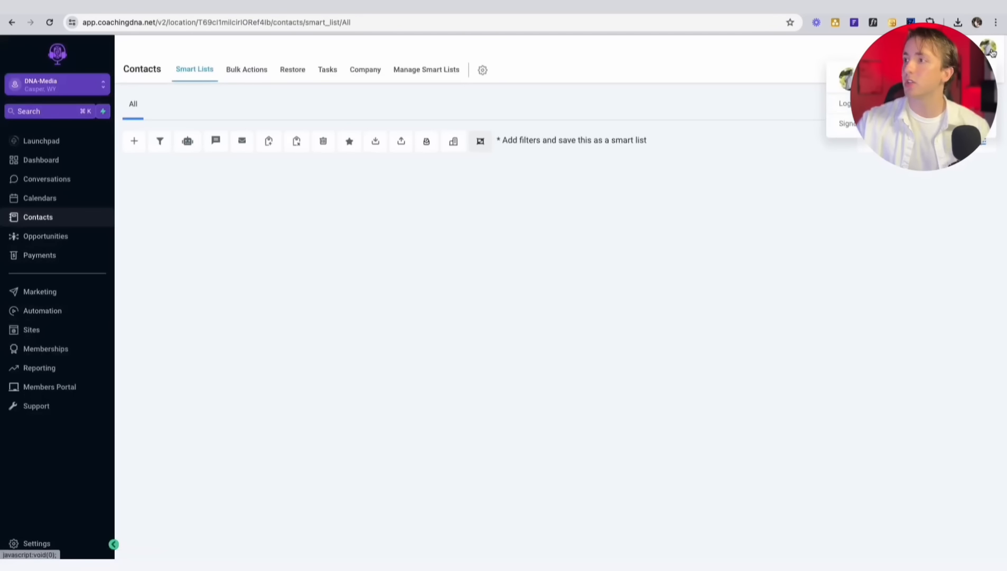
left_click(716, 138)
left_click(713, 177)
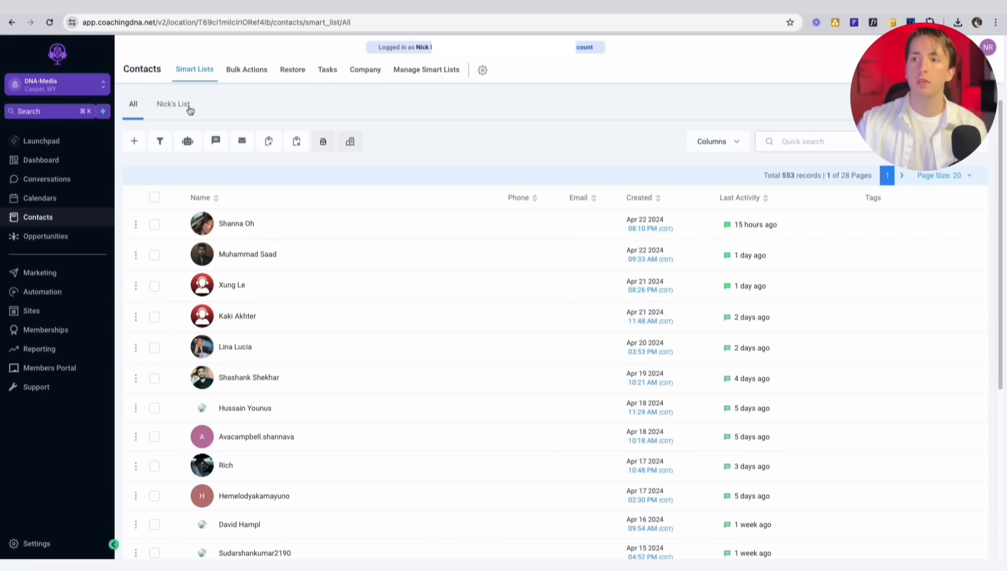
left_click(174, 105)
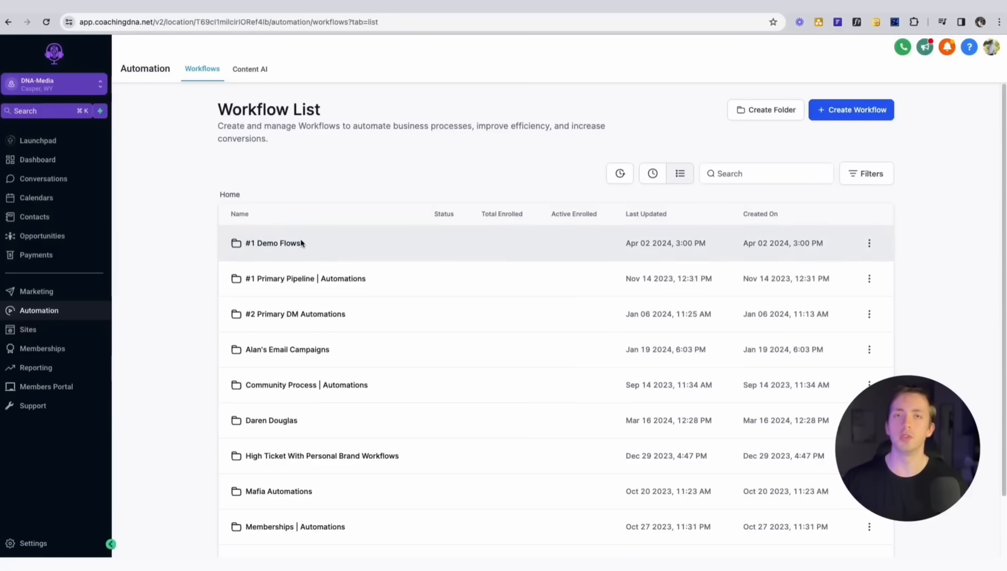
- Open the Text Formatter workflow in the #1 Demo Flows folder and examine the action types offered by a new Text Formatter action
left_click(280, 244)
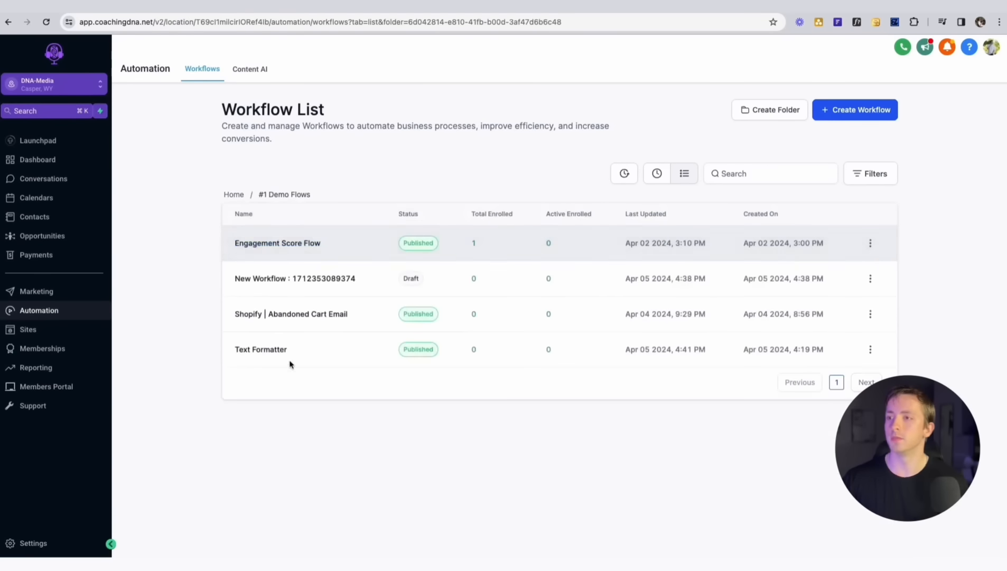
left_click(271, 351)
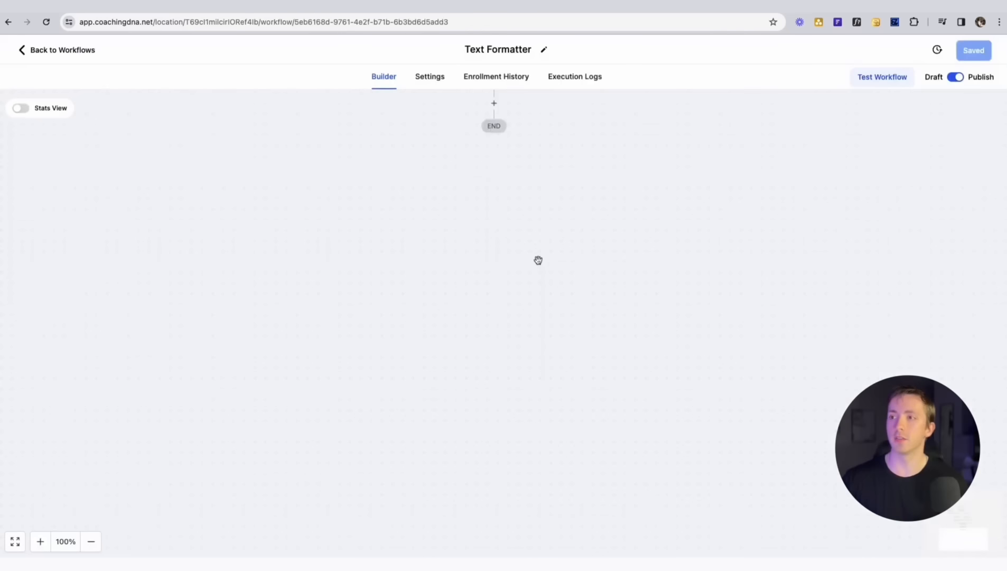
left_click(495, 104)
type("tex")
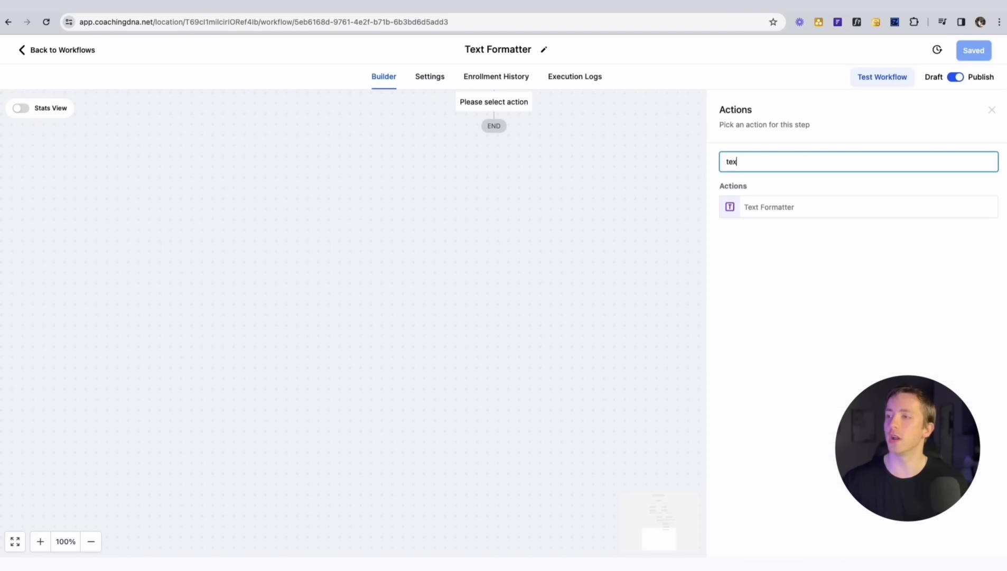
left_click(787, 204)
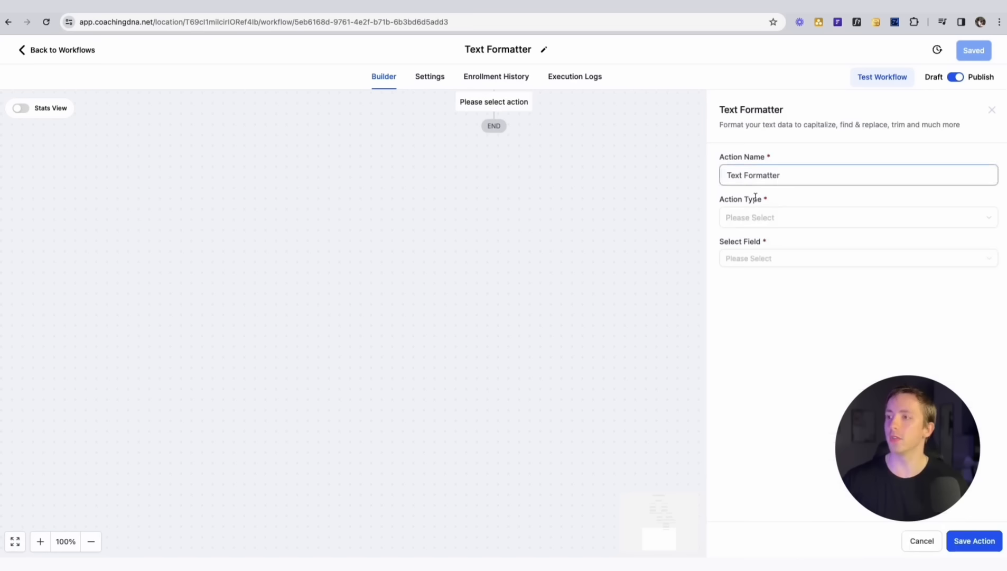
left_click(729, 217)
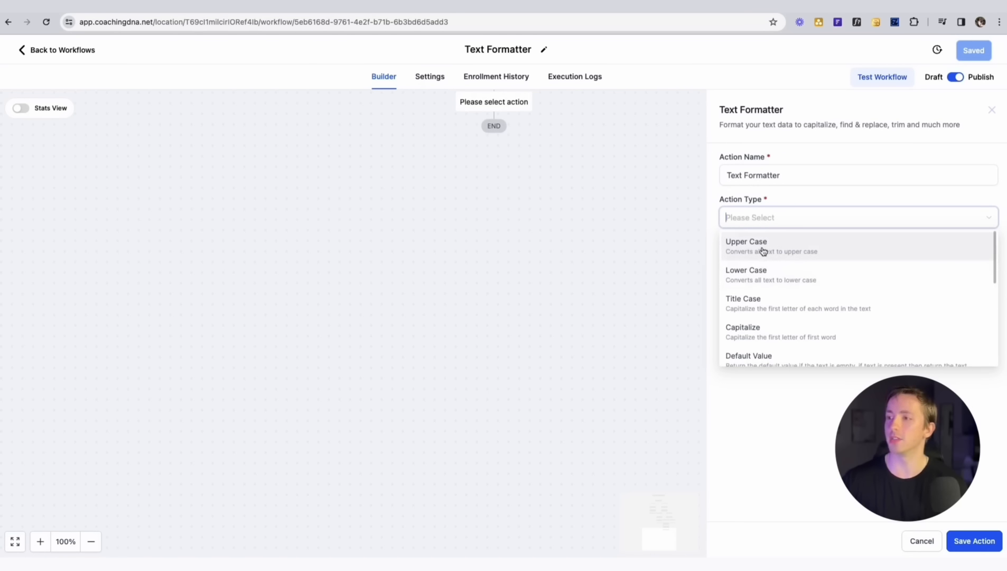
left_click_drag(995, 259, 999, 355)
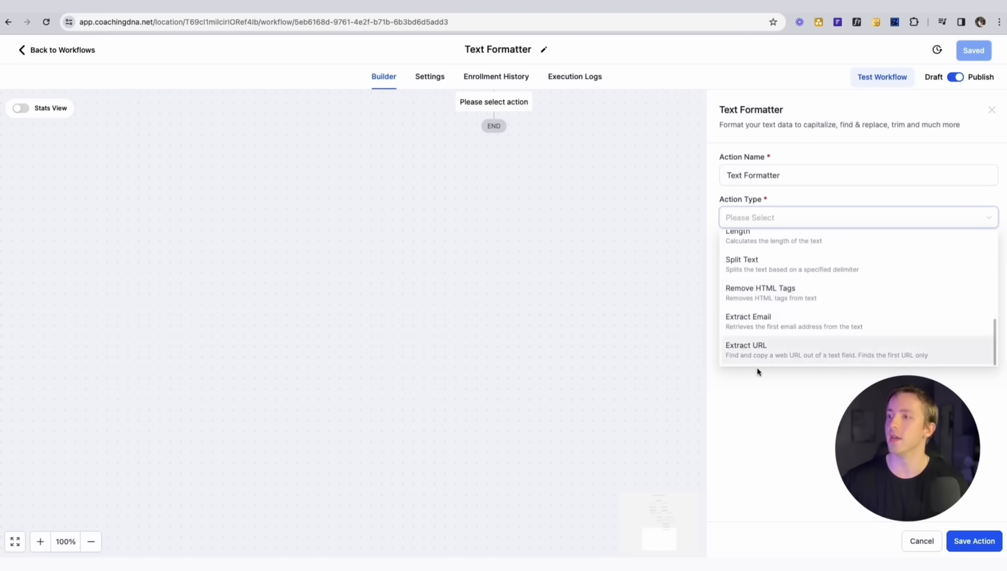
- Examine the Message, Contact and GPT fields the Text Formatter action can use, and discard the action
left_click(780, 405)
left_click(768, 258)
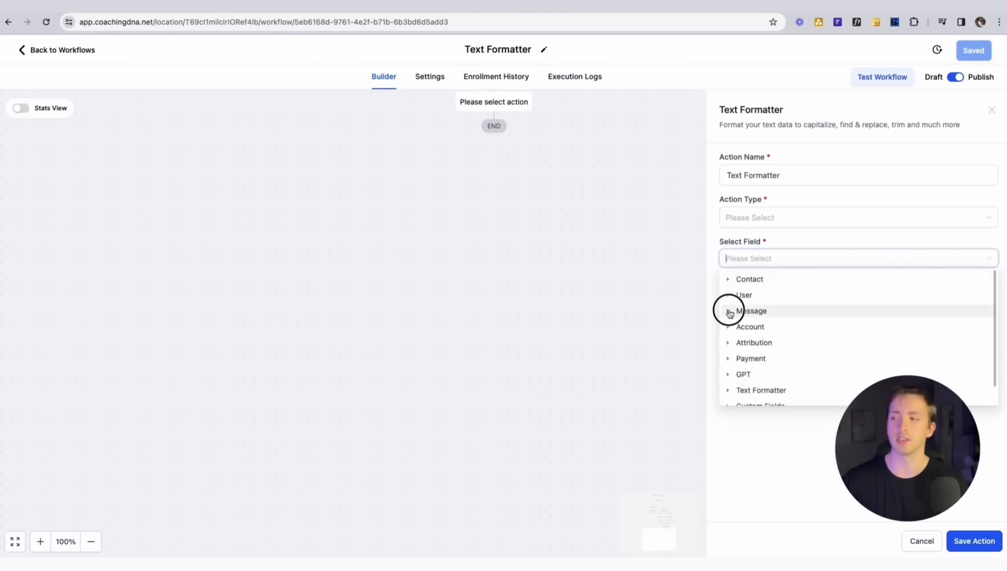
left_click(729, 311)
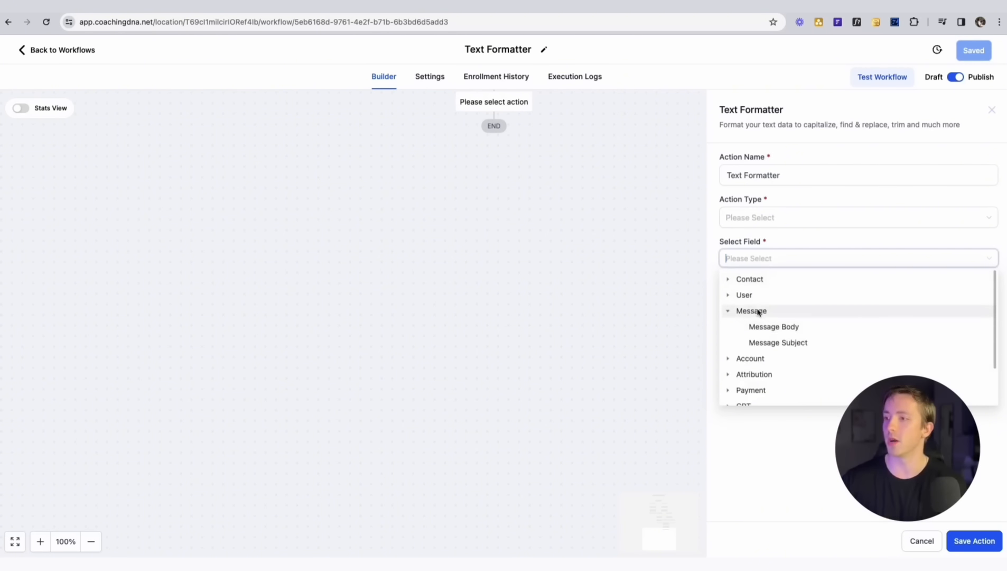
left_click(728, 280)
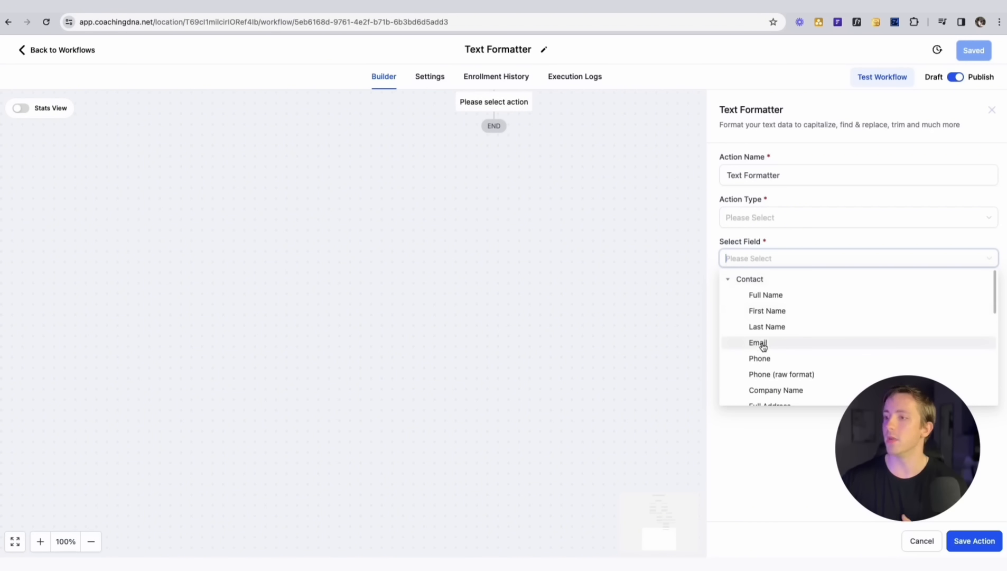
scroll(782, 355, "down", 3)
scroll(791, 353, "down", 12)
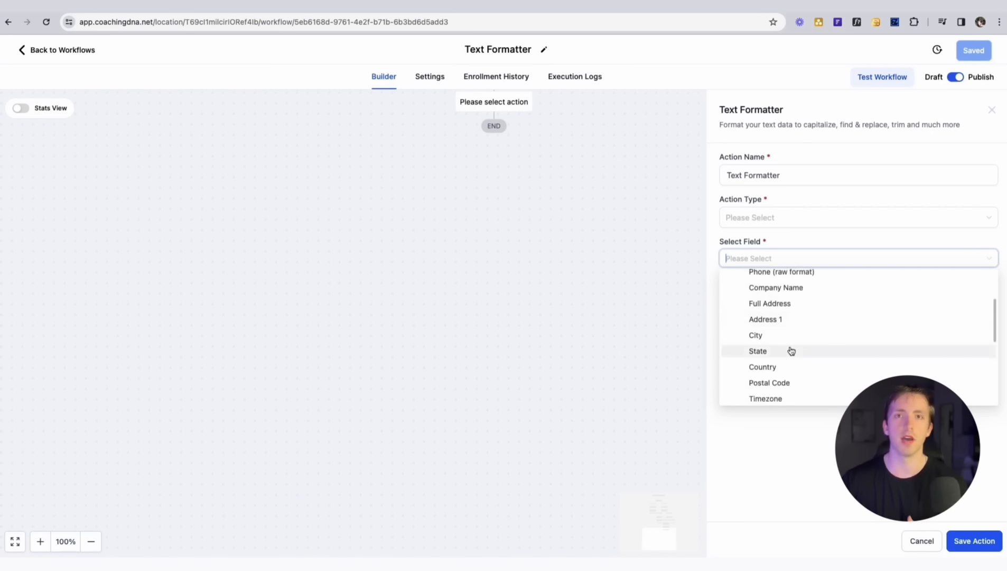
scroll(825, 359, "down", 1)
left_click(729, 368)
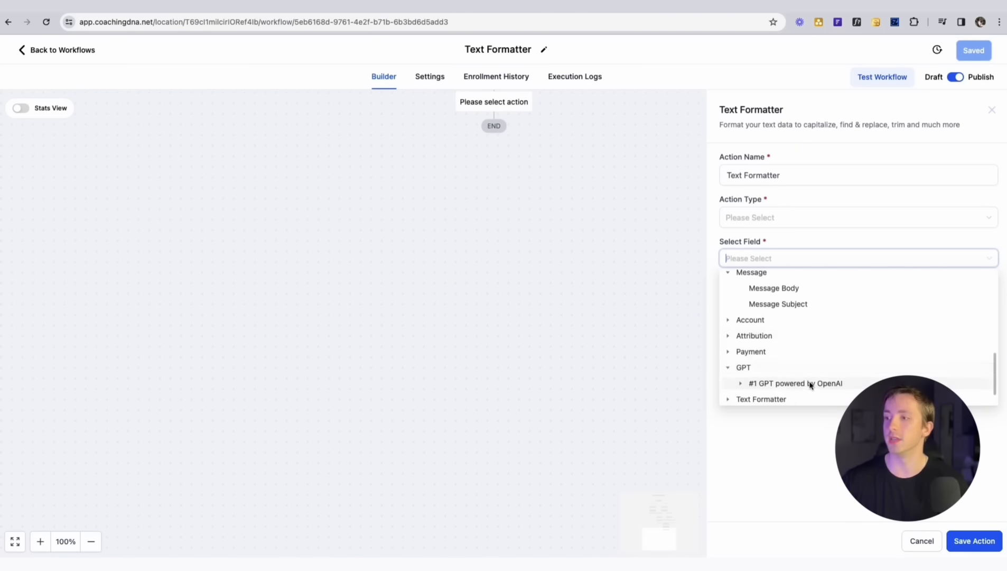
left_click(921, 540)
- Review the use-case branches of the Text Formatter workflow up to its Customer Replied trigger
left_click_drag(582, 147, 653, 410)
left_click_drag(591, 185, 675, 383)
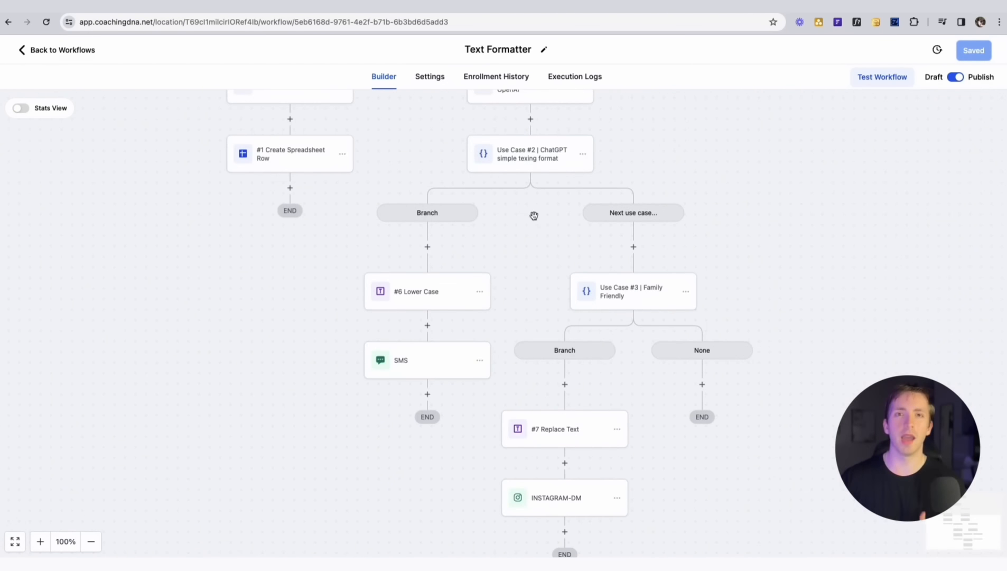
left_click_drag(528, 207, 630, 396)
left_click_drag(493, 239, 554, 270)
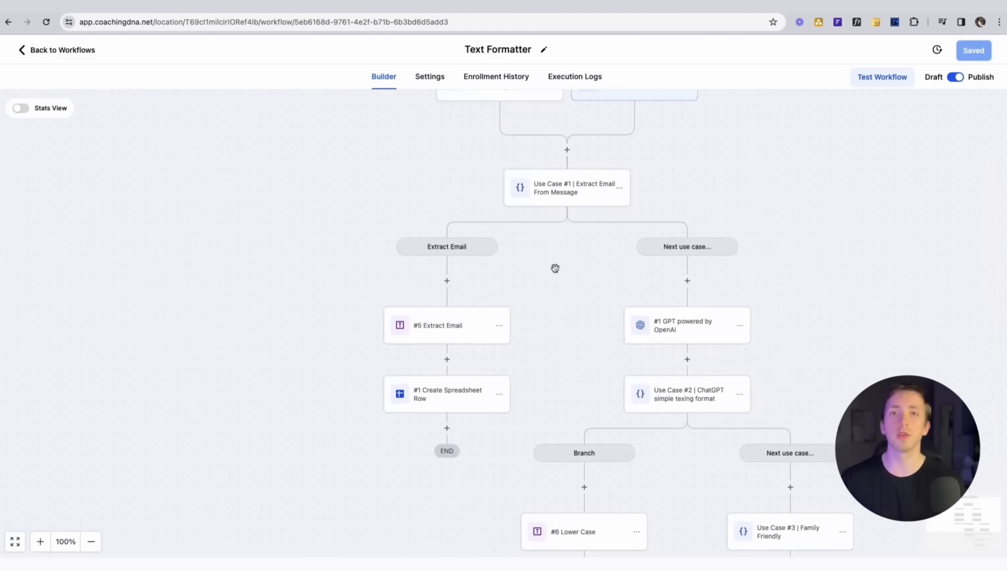
left_click(41, 541)
left_click_drag(534, 325, 466, 317)
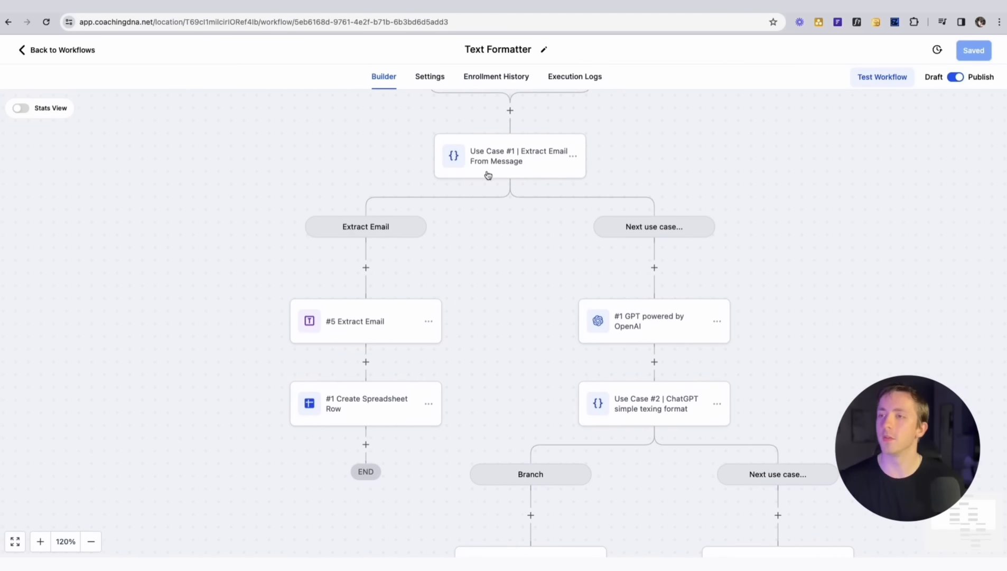
left_click_drag(704, 155, 711, 246)
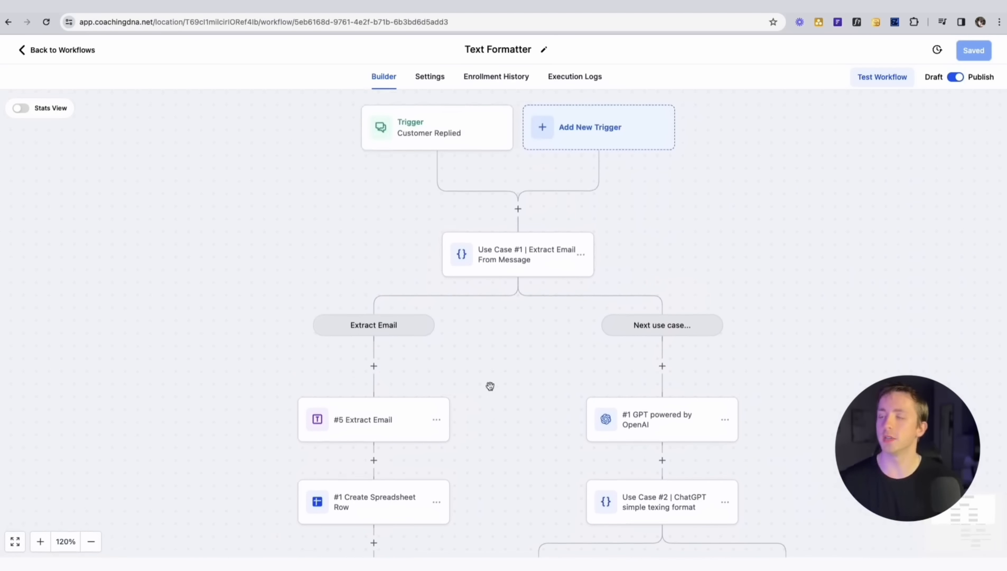
- Add a Text Formatter action of type Extract Email on the Message Body field at the start of the Extract Email branch
left_click(374, 365)
type("tex")
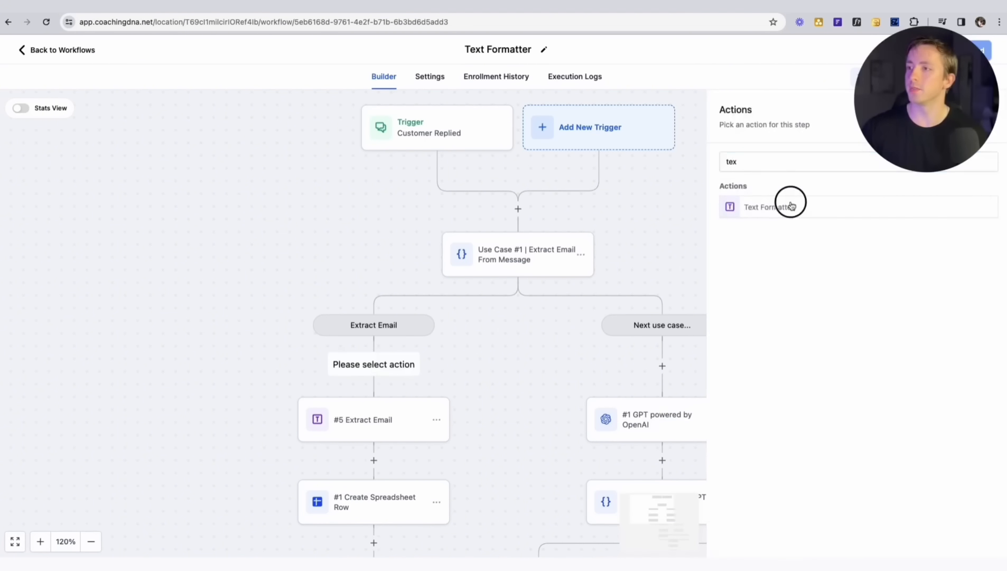
left_click(787, 206)
left_click(763, 217)
scroll(809, 312, "down", 5)
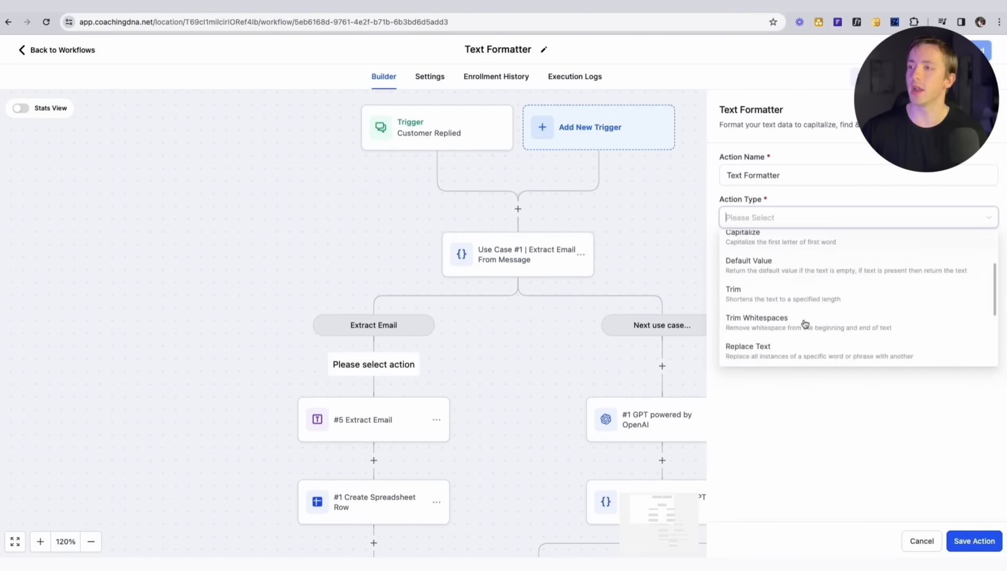
left_click(755, 320)
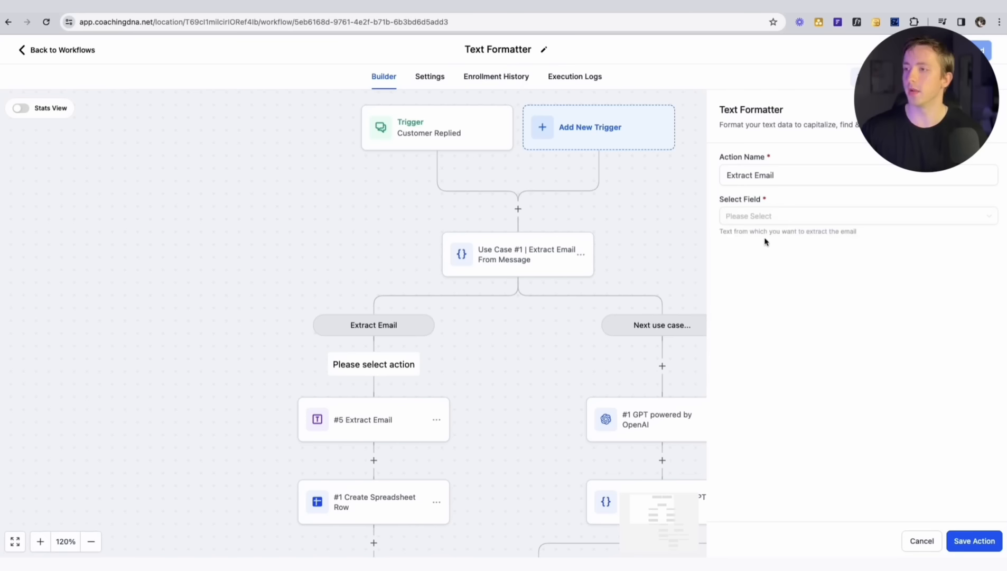
left_click(766, 223)
left_click(729, 268)
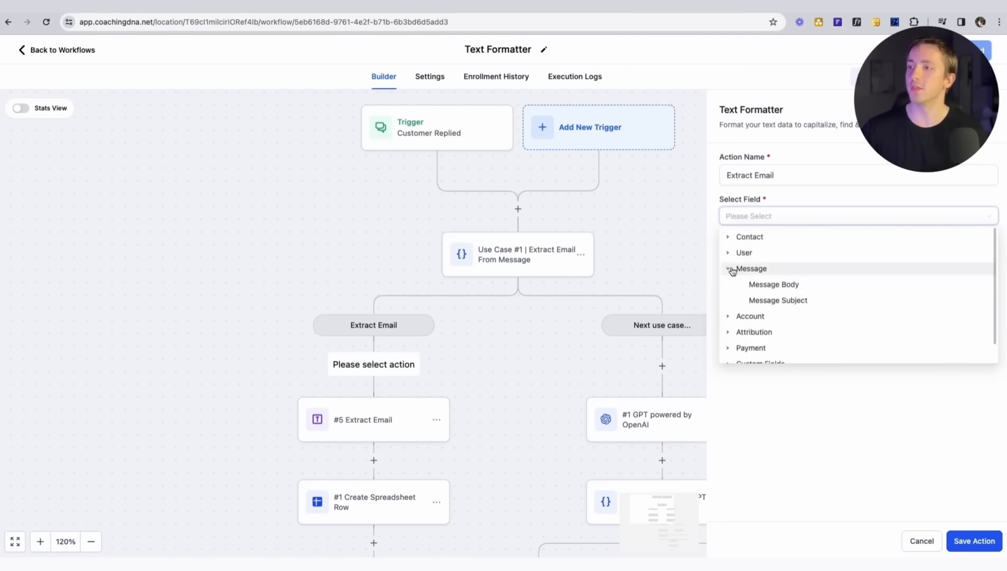
left_click(773, 285)
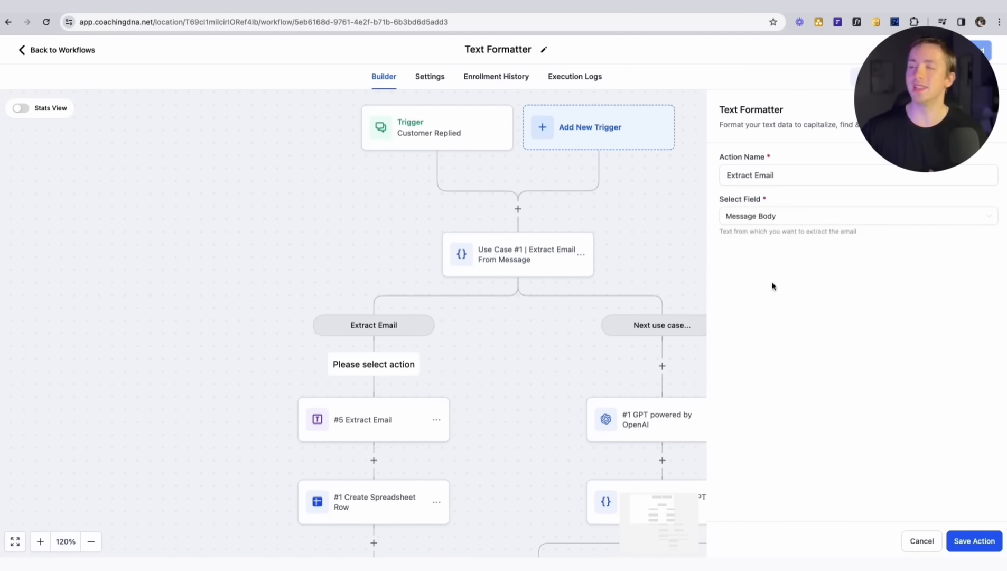
left_click(974, 540)
- Replace the column A value of the Create Spreadsheet Row action with the #5 Extract Email Text Formatter result and save the action
scroll(417, 377, "down", 3)
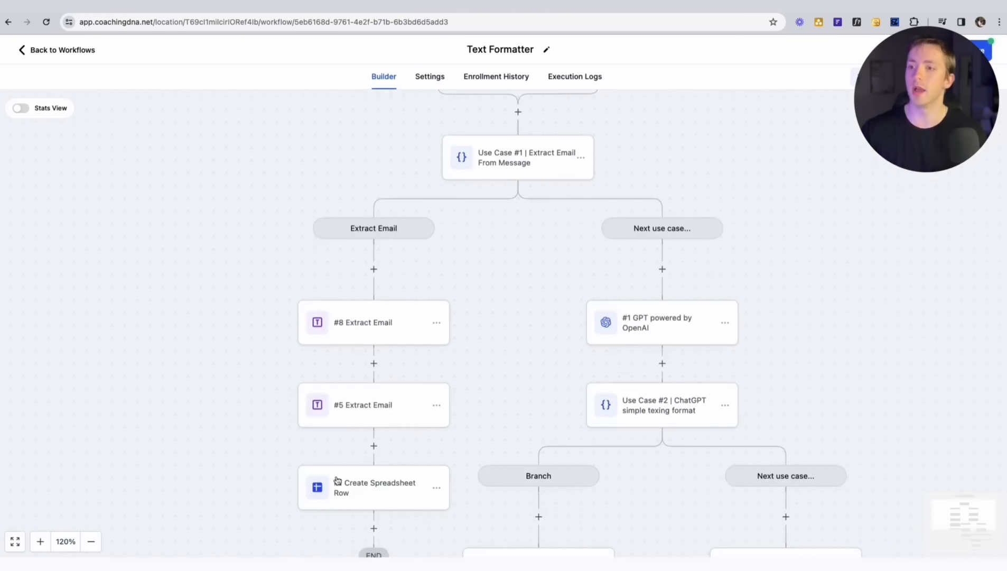
left_click(364, 496)
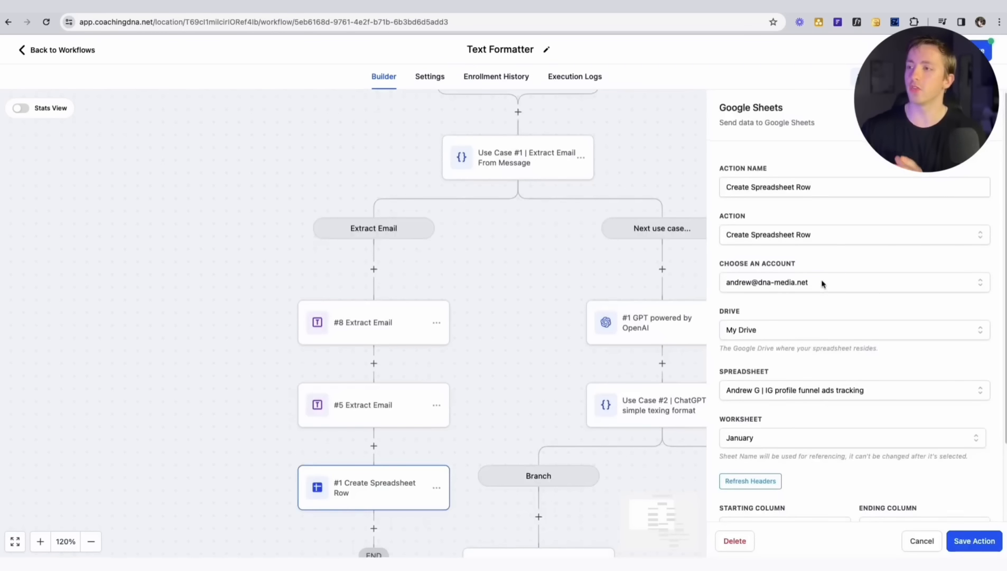
scroll(825, 285, "down", 3)
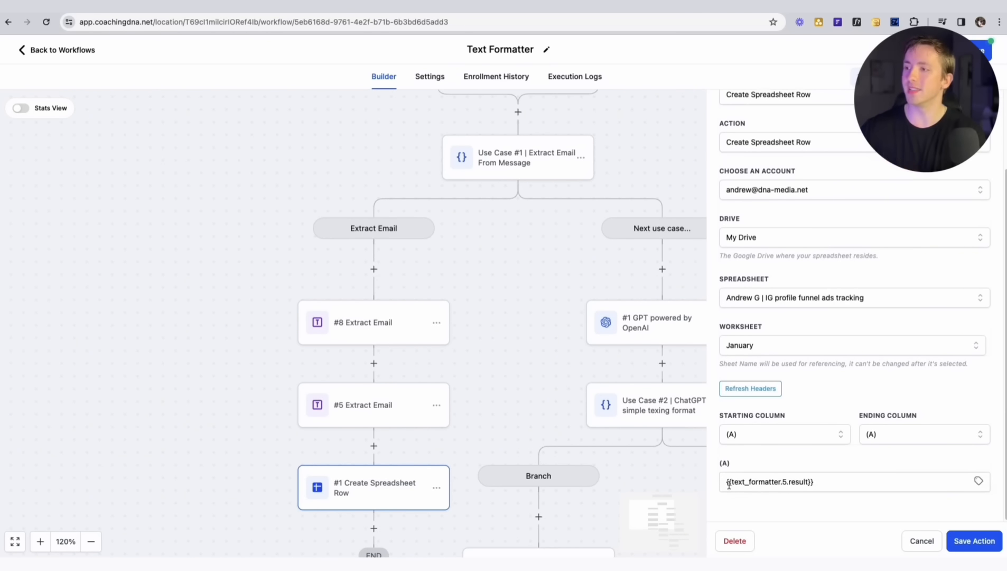
left_click_drag(729, 483, 823, 480)
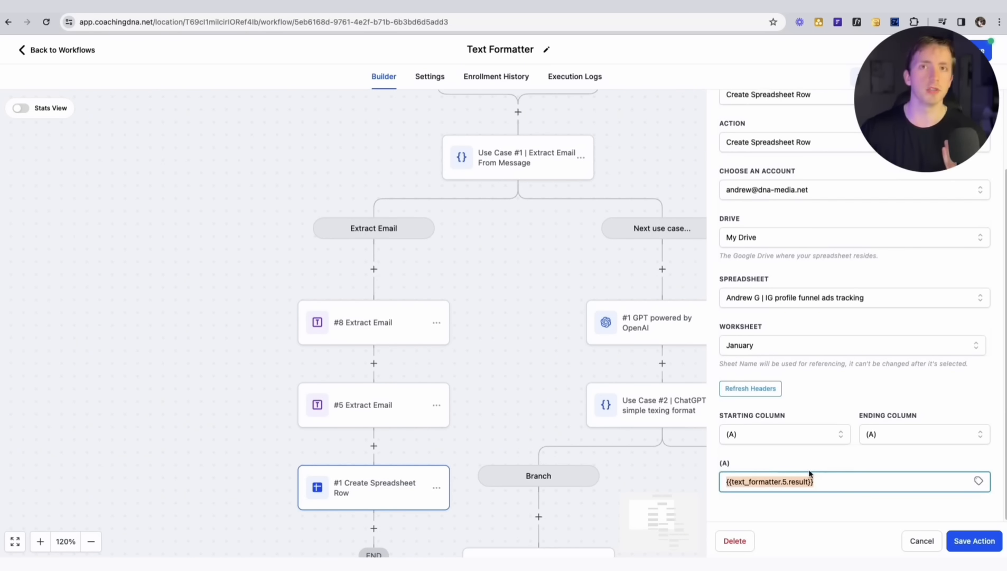
key("BackSpace")
left_click(979, 481)
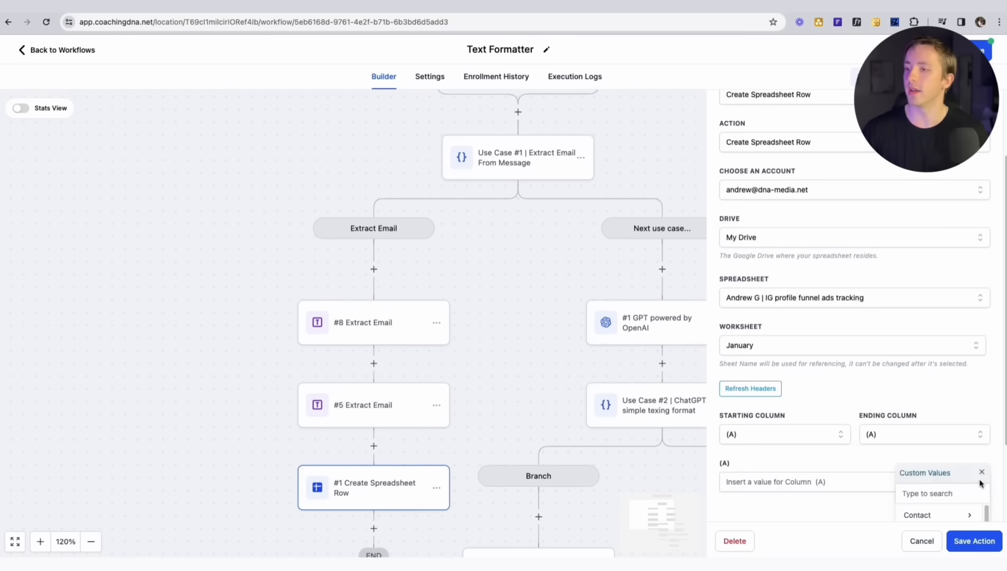
scroll(880, 426, "down", 2)
scroll(947, 484, "down", 3)
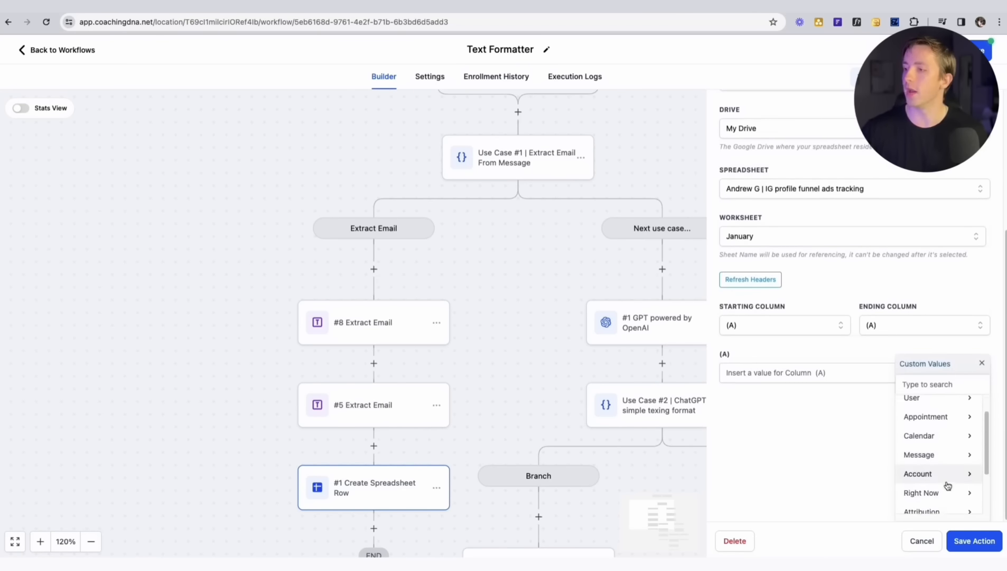
scroll(949, 485, "down", 2)
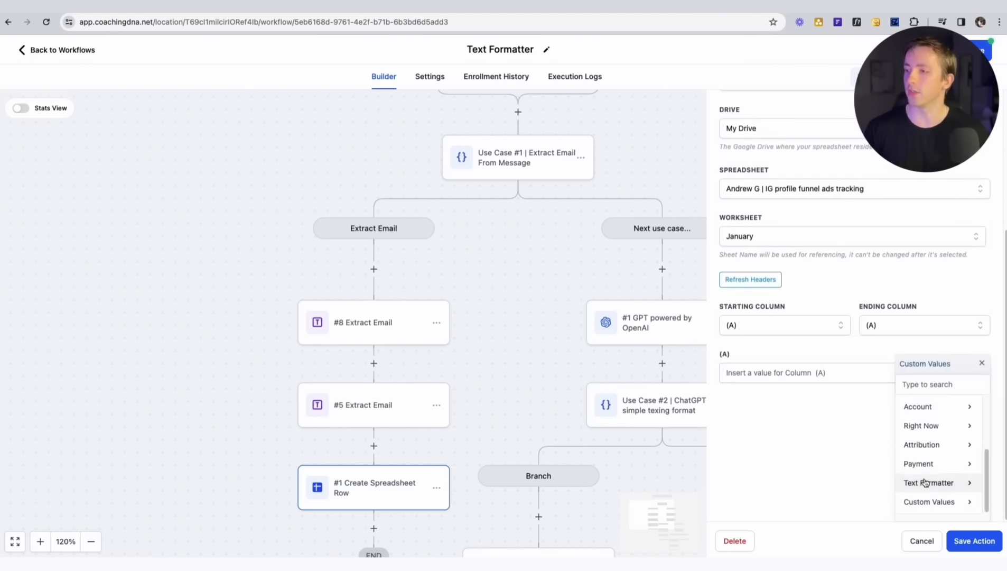
left_click(926, 482)
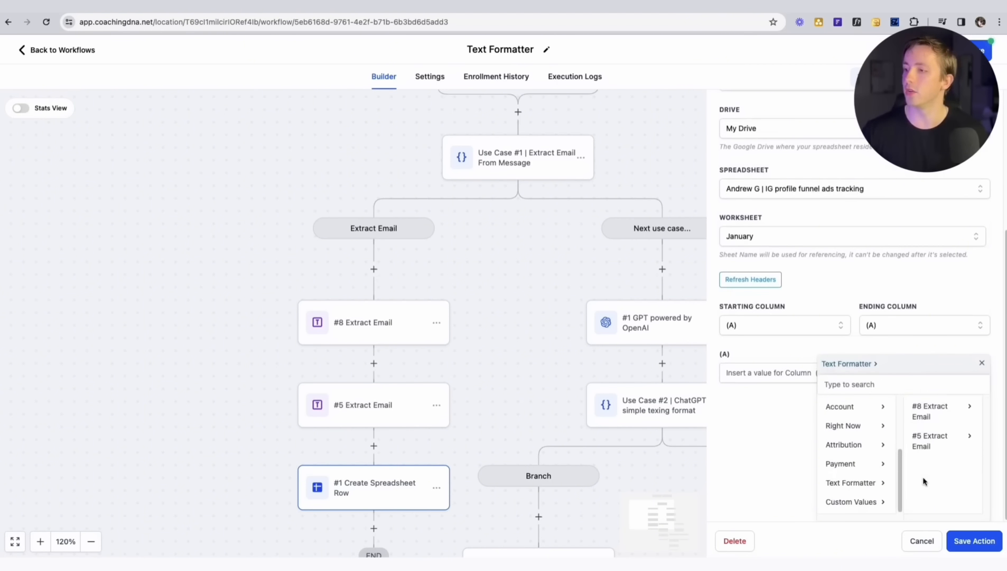
left_click(931, 441)
left_click(933, 416)
left_click_drag(823, 482, 706, 479)
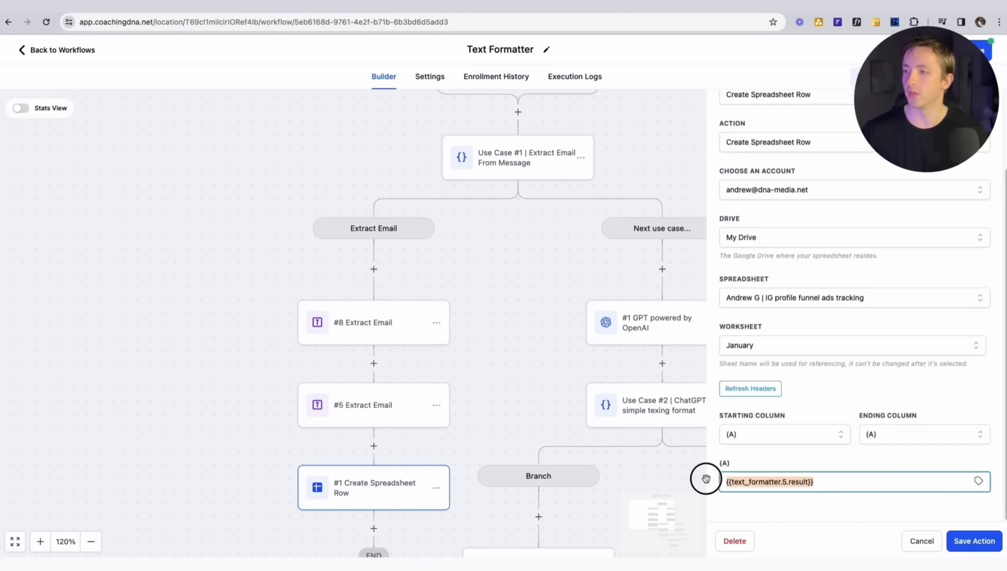
left_click(962, 541)
- Review the prompt of the GPT powered by OpenAI action ahead of Use Case #2 and close it
left_click_drag(844, 390, 772, 362)
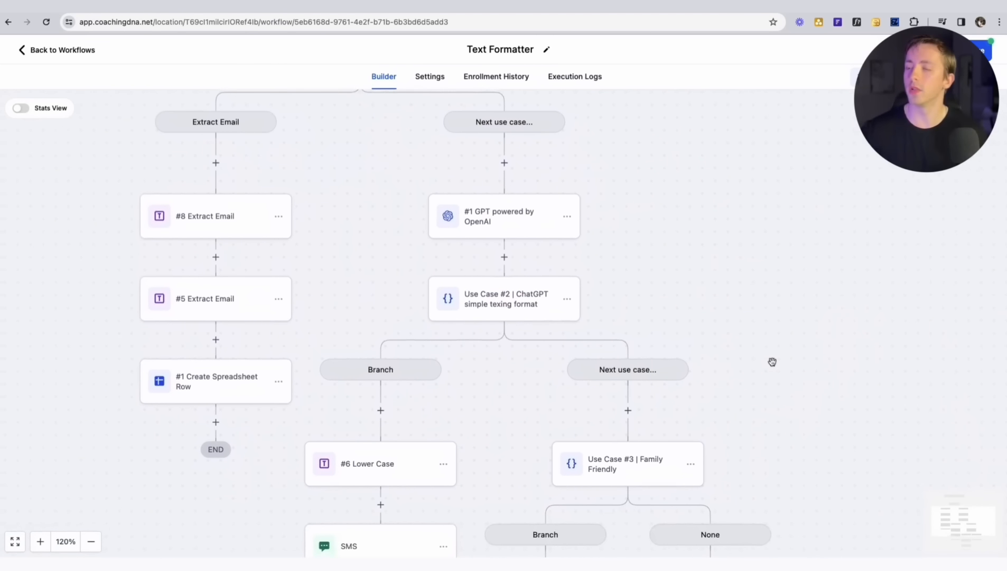
left_click(533, 226)
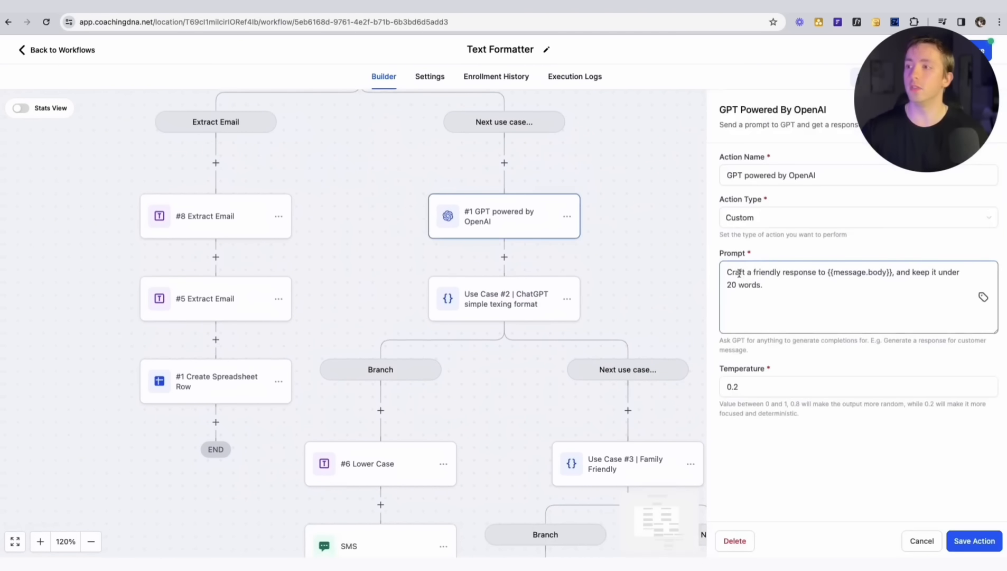
left_click_drag(729, 271, 765, 279)
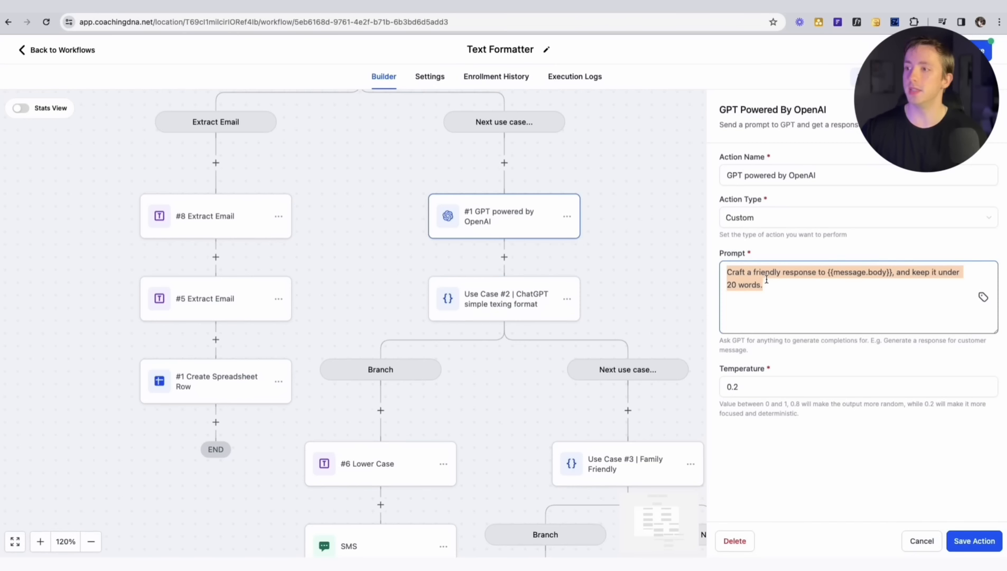
left_click(785, 284)
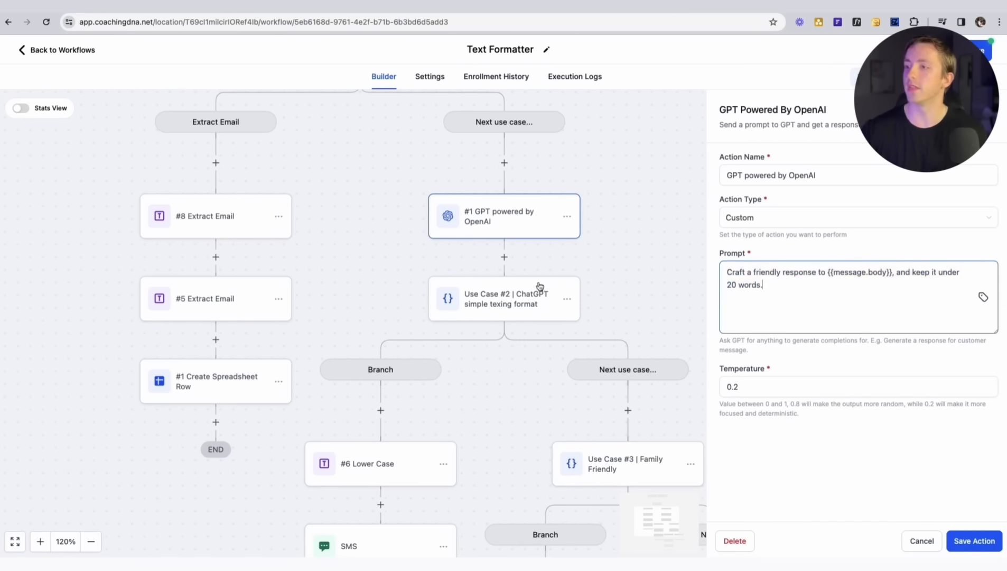
left_click(611, 267)
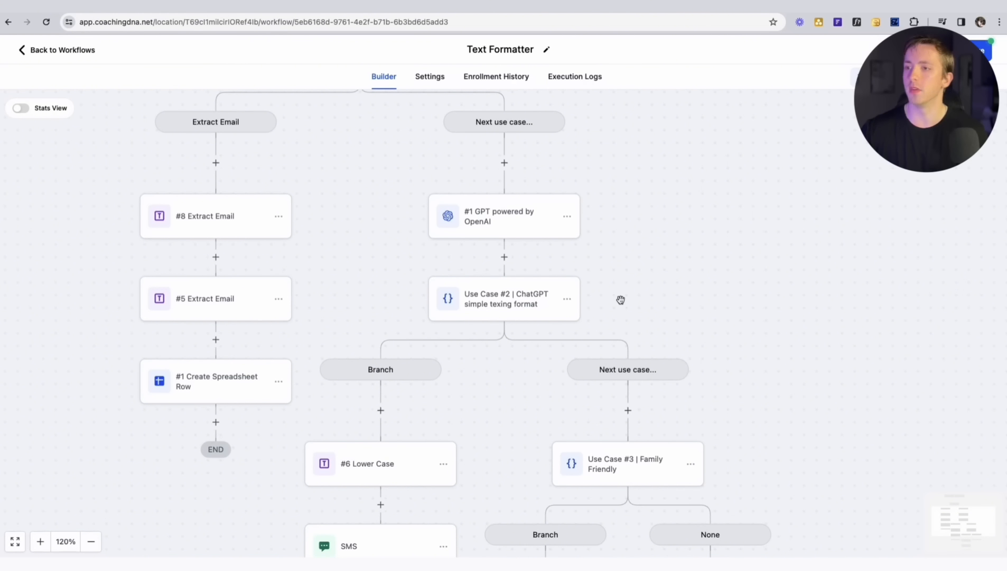
- Add a Text Formatter action of type Lower Case at the start of the Use Case #2 branch
scroll(620, 300, "down", 1)
scroll(604, 268, "down", 2)
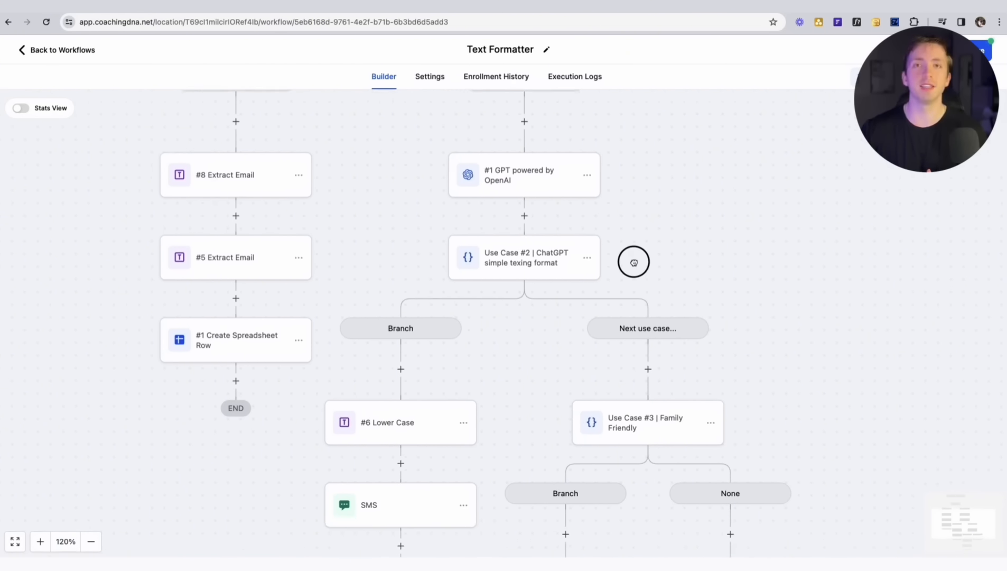
scroll(521, 326, "down", 1)
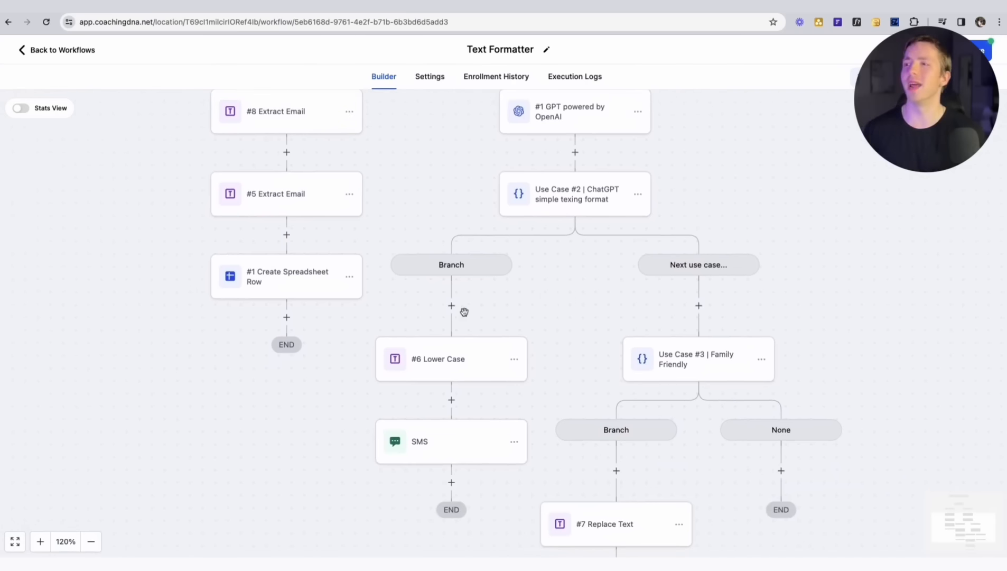
left_click(450, 306)
type("t")
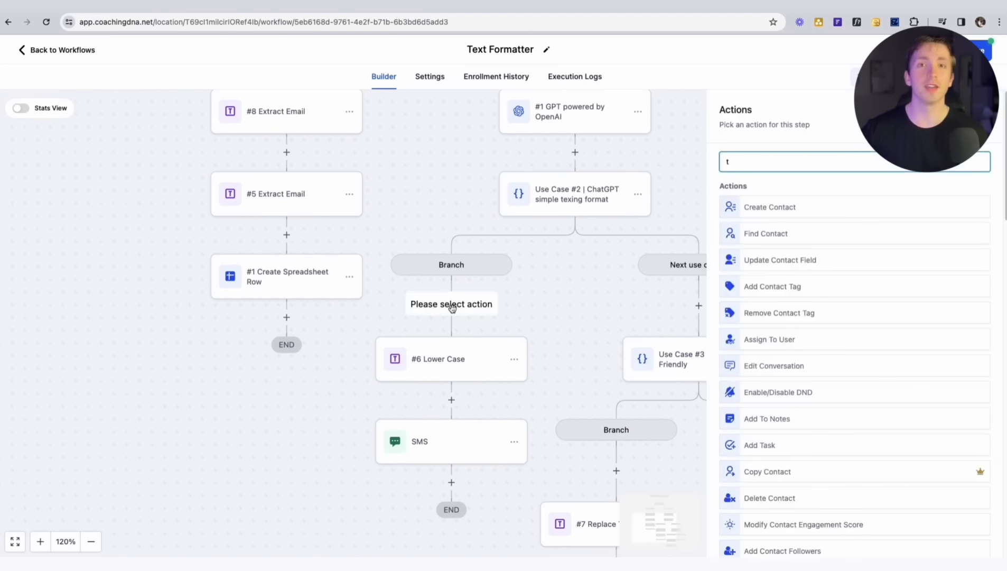
type("ext")
left_click(819, 209)
left_click(802, 219)
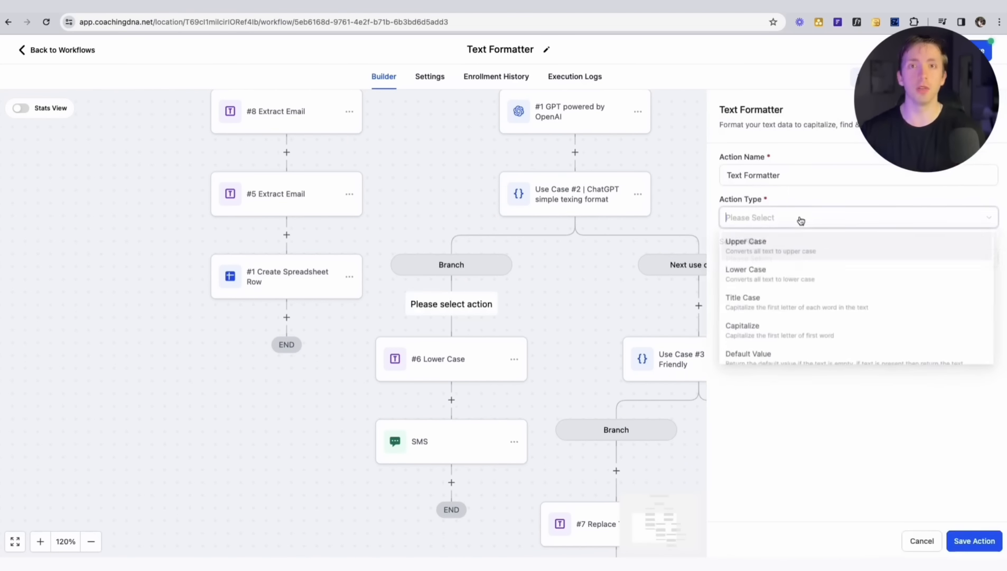
left_click(753, 277)
- Apply the new Lower Case action to the Response of #1 GPT powered by OpenAI and save it
left_click(754, 275)
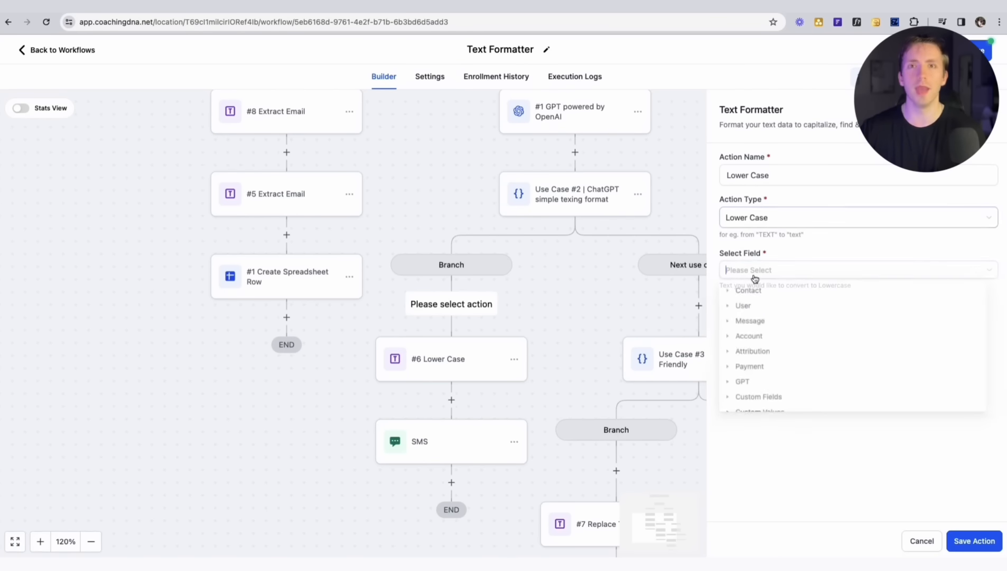
left_click(728, 386)
left_click(742, 405)
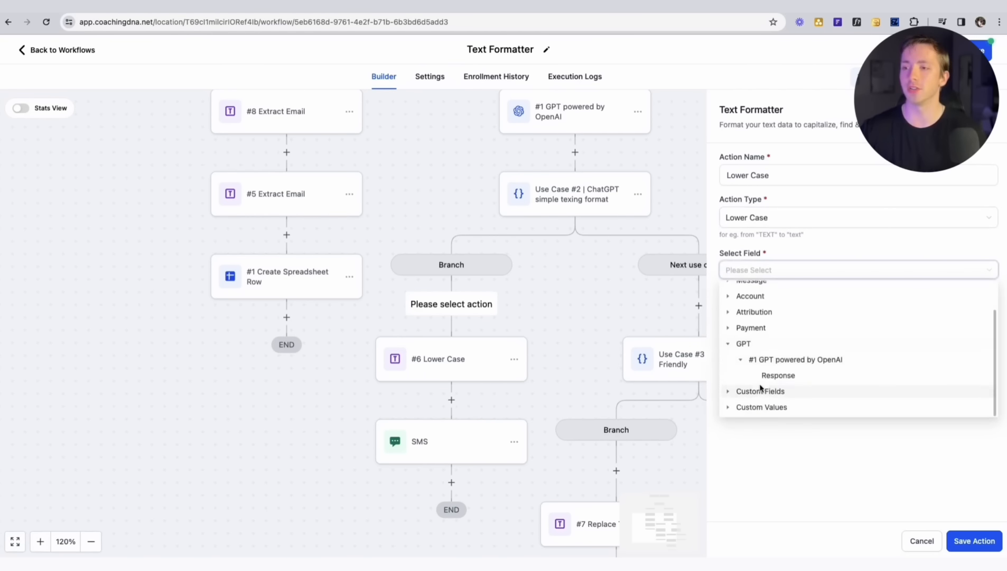
left_click(781, 375)
left_click(974, 541)
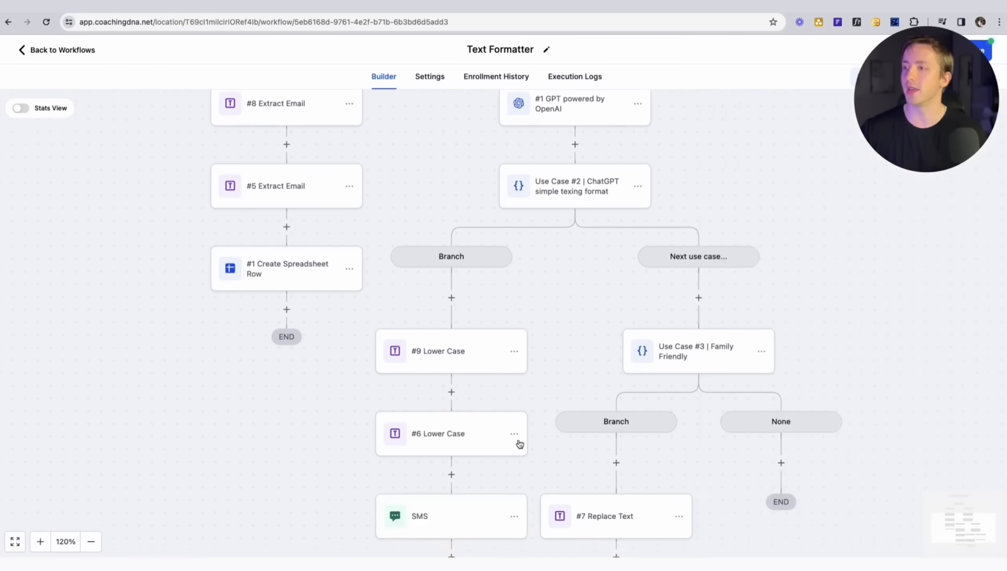
- Review the message of the SMS action in the Use Case #2 branch and close it
scroll(517, 443, "down", 1)
left_click(444, 459)
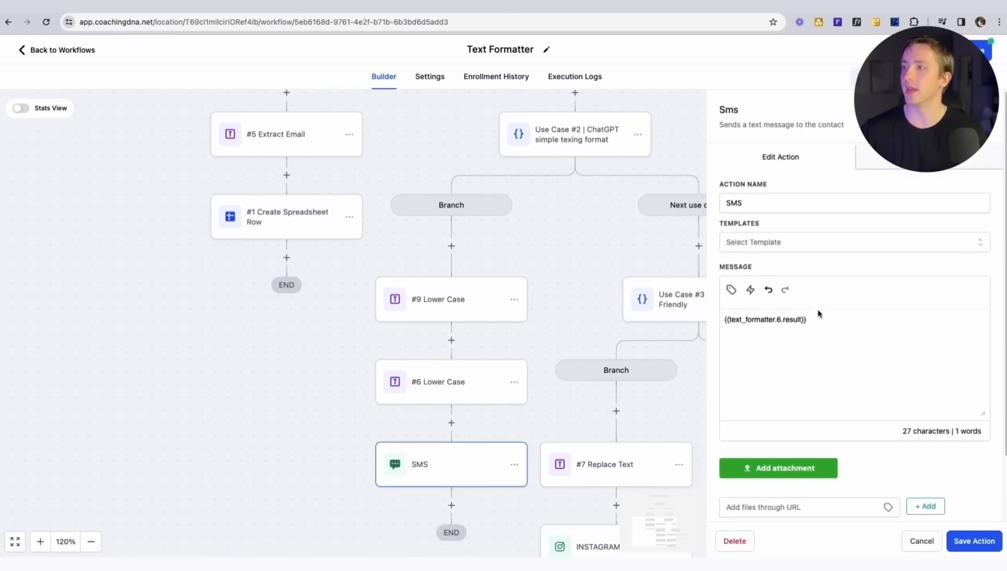
left_click_drag(809, 319, 722, 319)
left_click(775, 317)
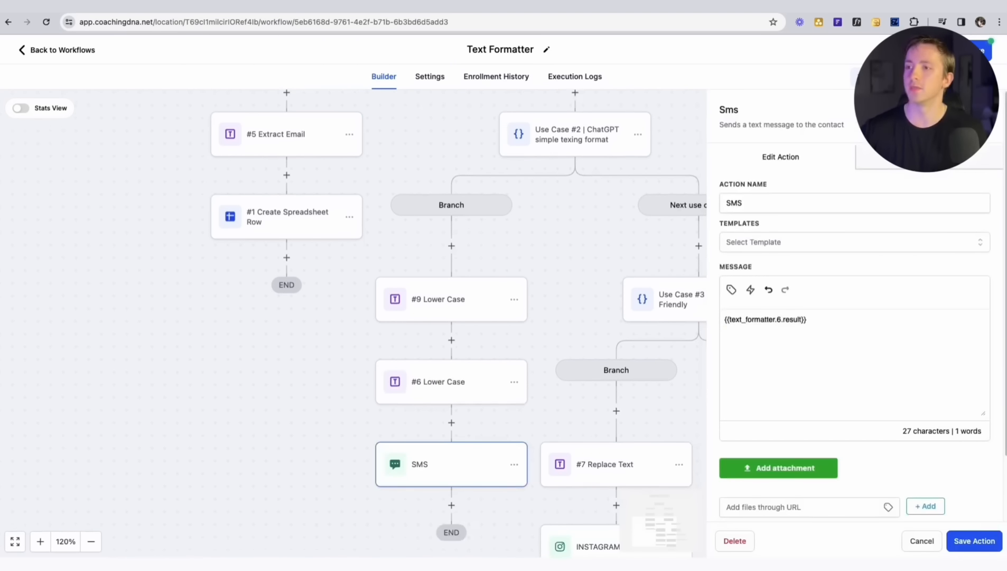
left_click(984, 110)
- Examine the action type, find text and replacement text of the #7 Replace Text action in the Use Case #3 Family Friendly branch
left_click_drag(886, 283, 733, 186)
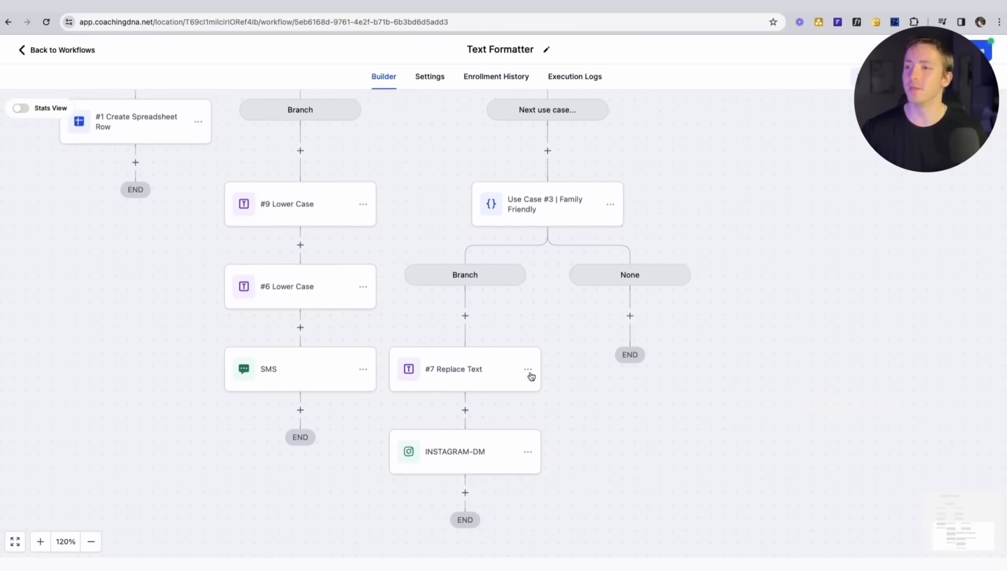
left_click(454, 374)
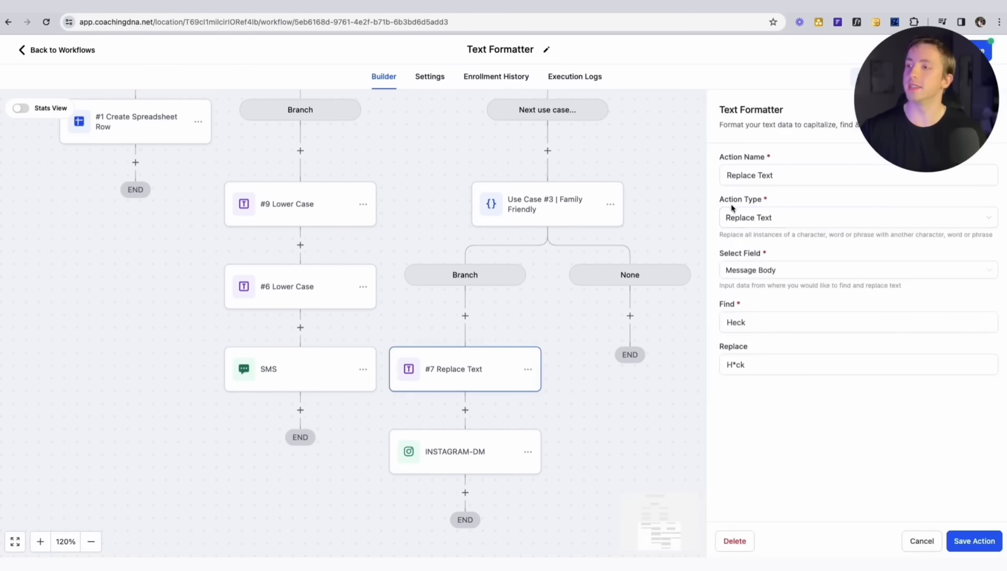
left_click(734, 218)
scroll(793, 328, "down", 1)
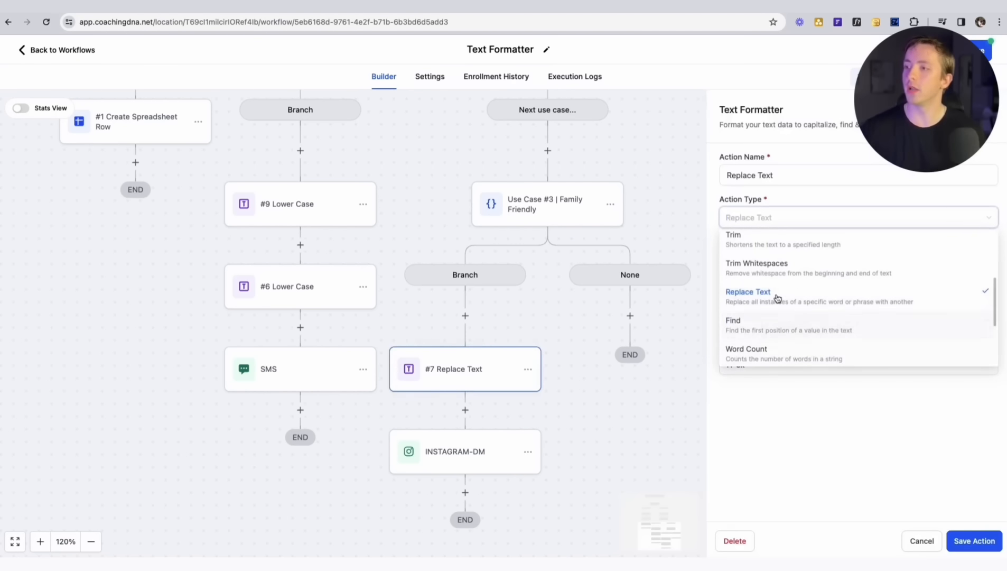
left_click(823, 421)
left_click_drag(729, 321, 753, 321)
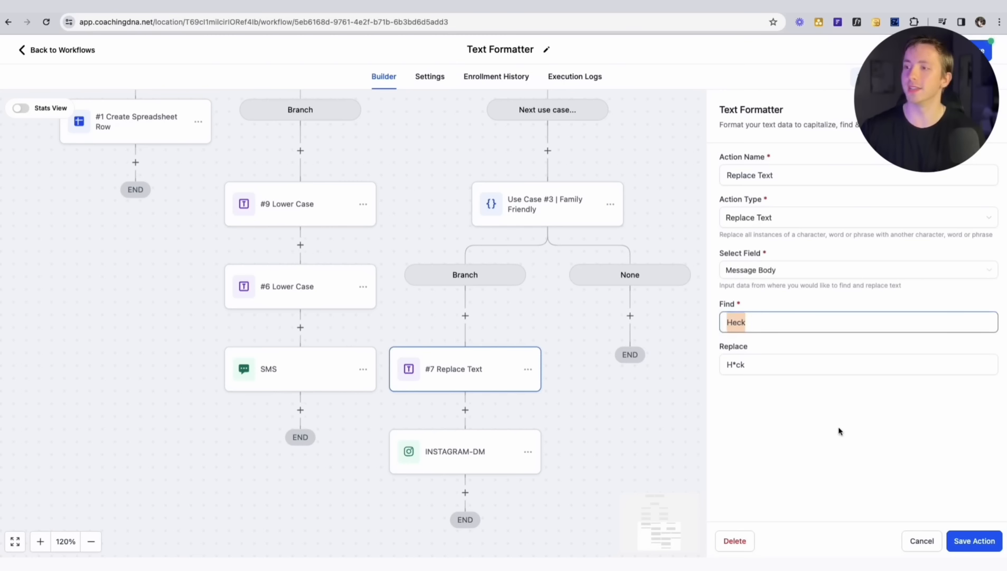
left_click_drag(751, 365, 729, 365)
left_click(744, 370)
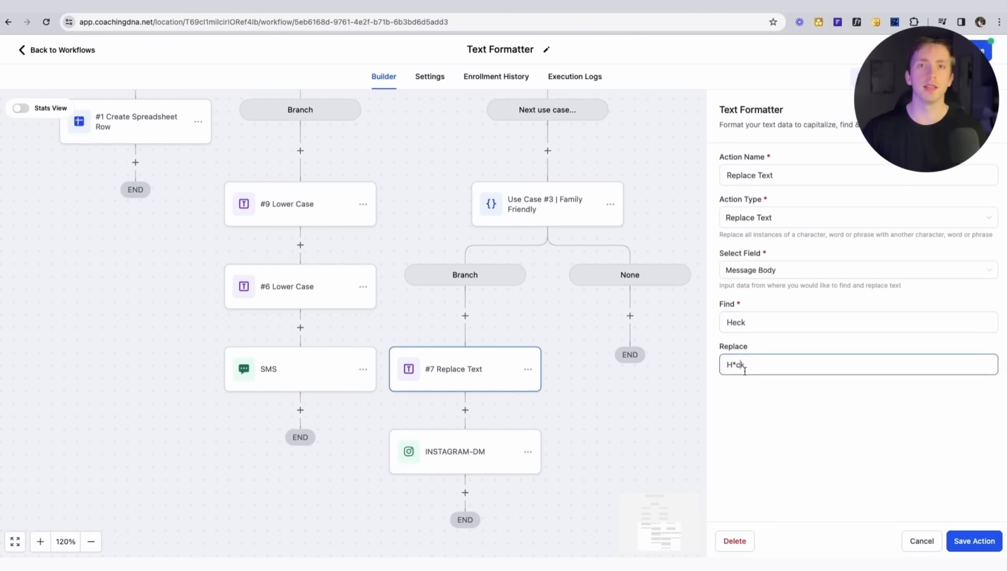
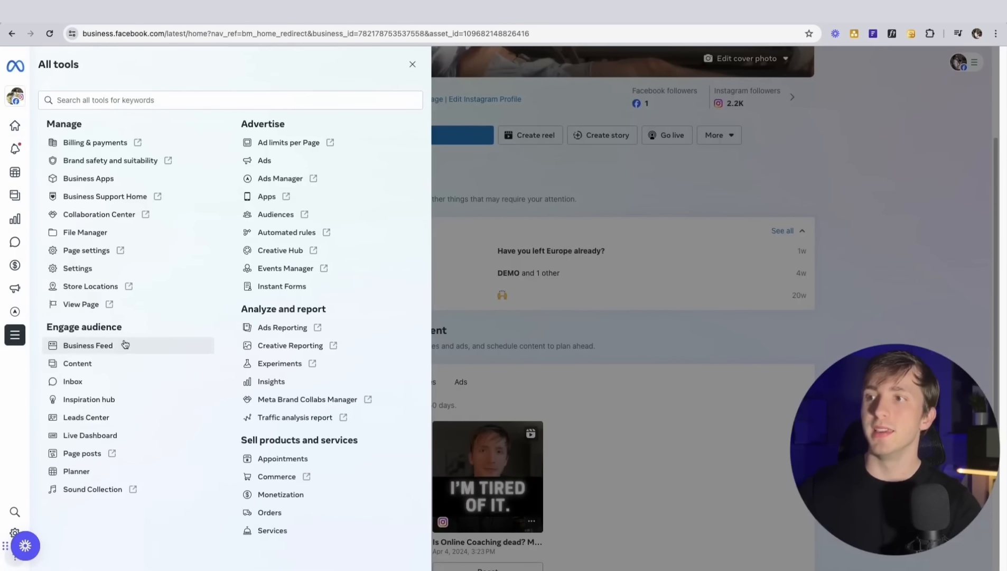
- In Meta Business Suite, open the Events Manager data sources and start a manual Meta Pixel code installation for DNA Media - Pixel
left_click(293, 273)
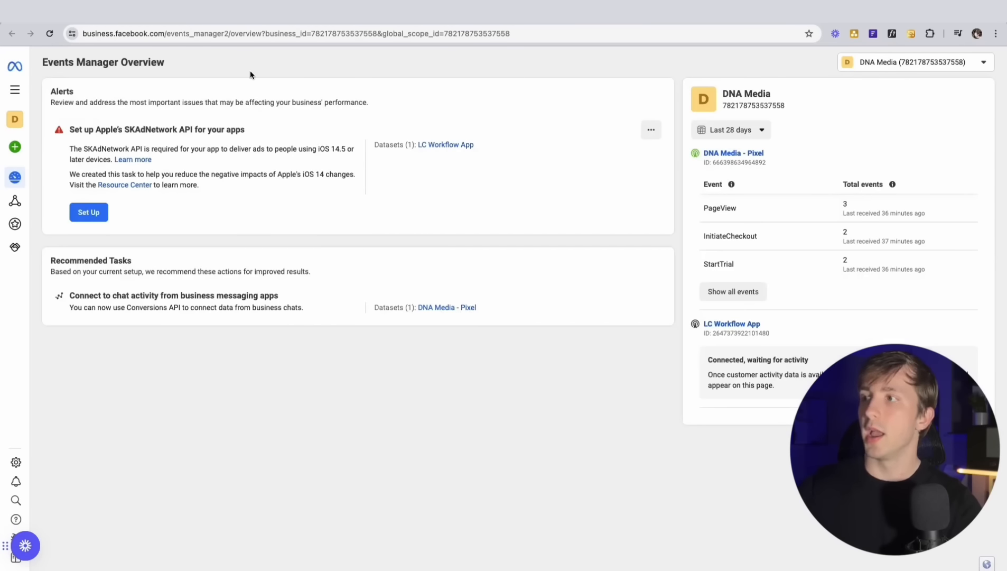
mouse_move(21, 143)
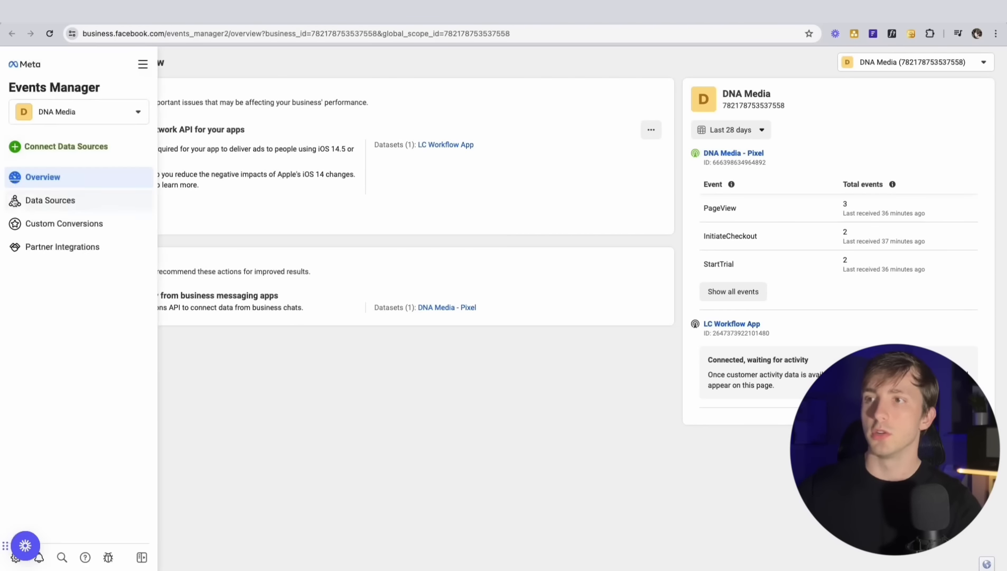
left_click(67, 207)
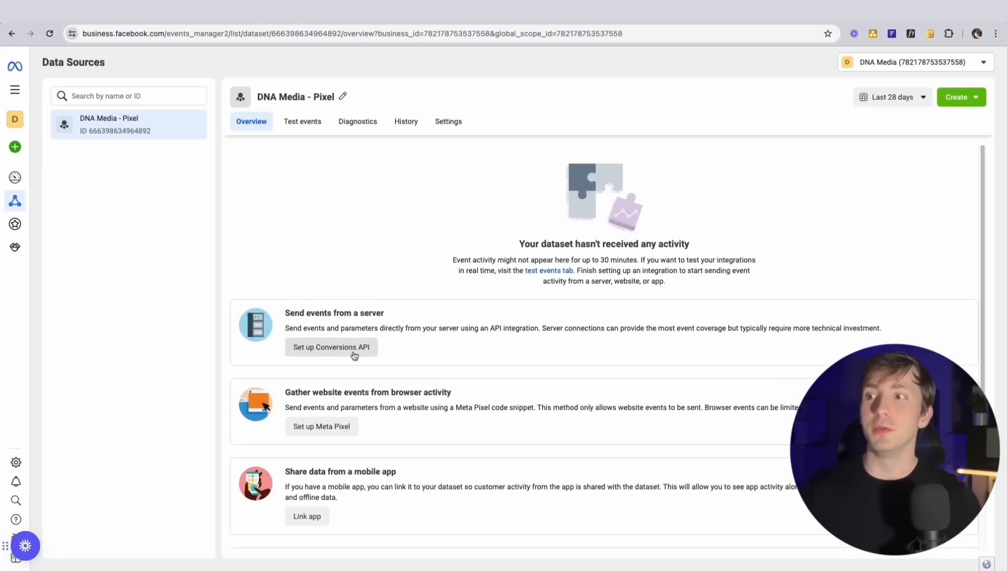
left_click(333, 431)
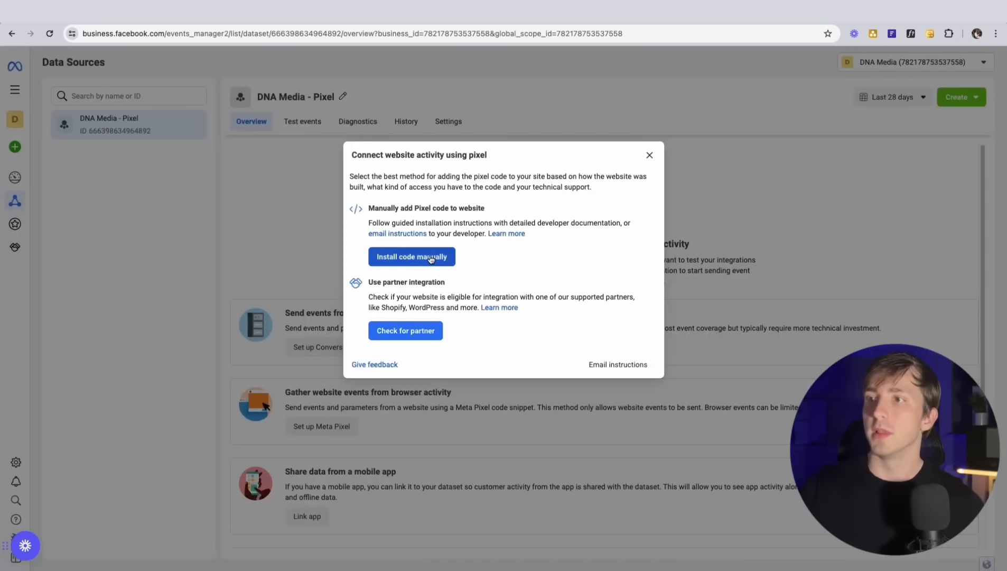
left_click(431, 258)
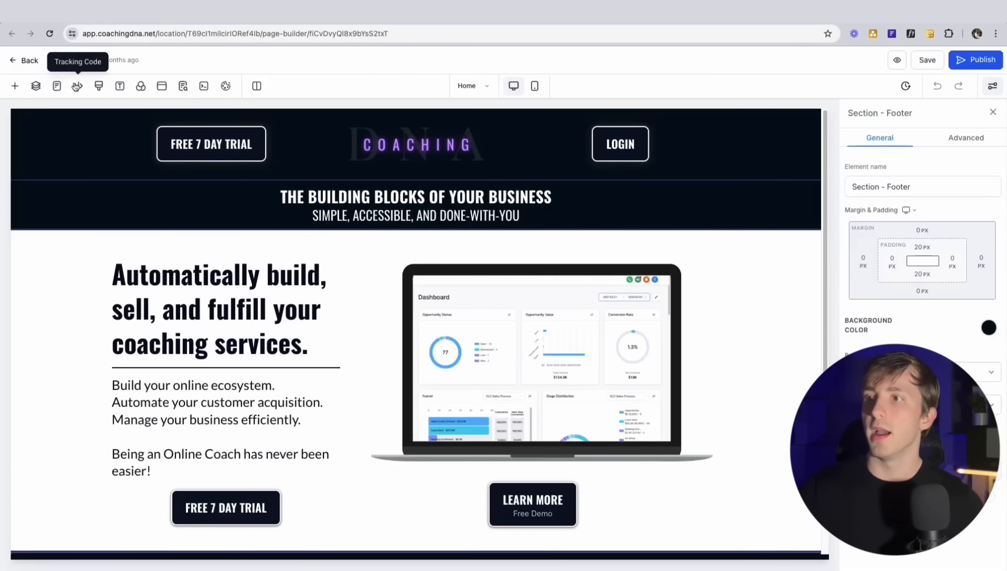
- Paste the Meta Pixel base code into the Home page's header tracking code, save it and publish the page
left_click(76, 86)
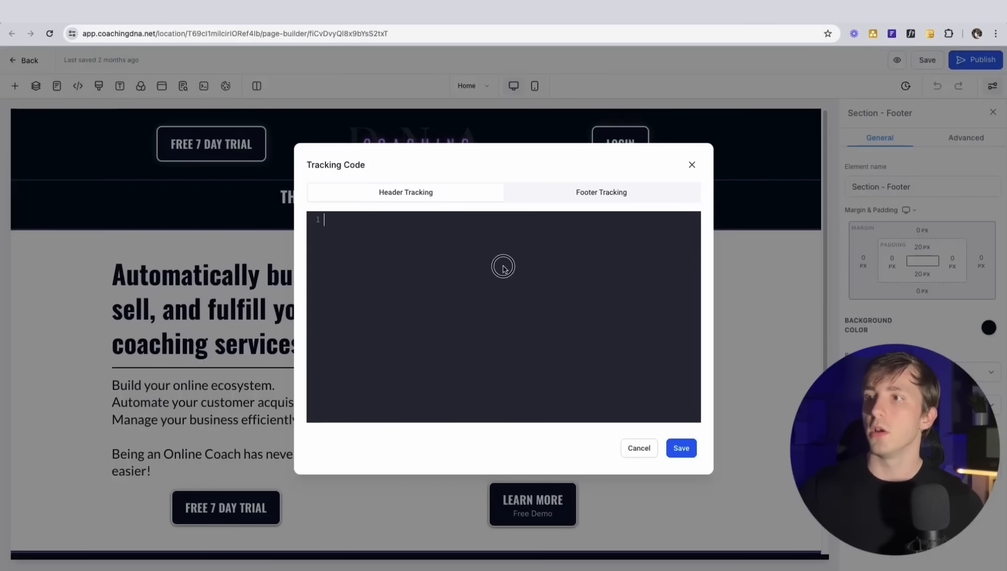
key("ctrl+v")
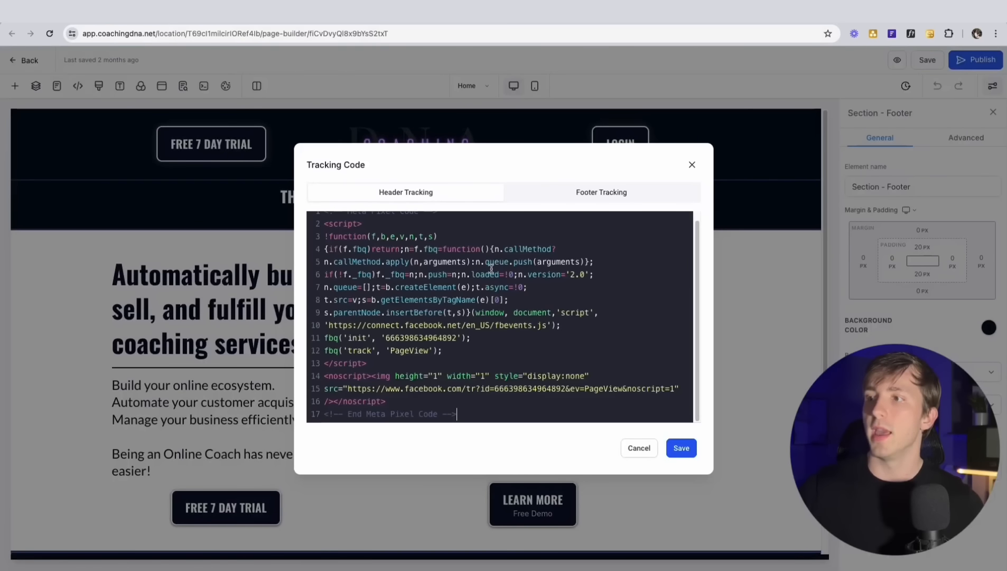
left_click(681, 448)
left_click(960, 60)
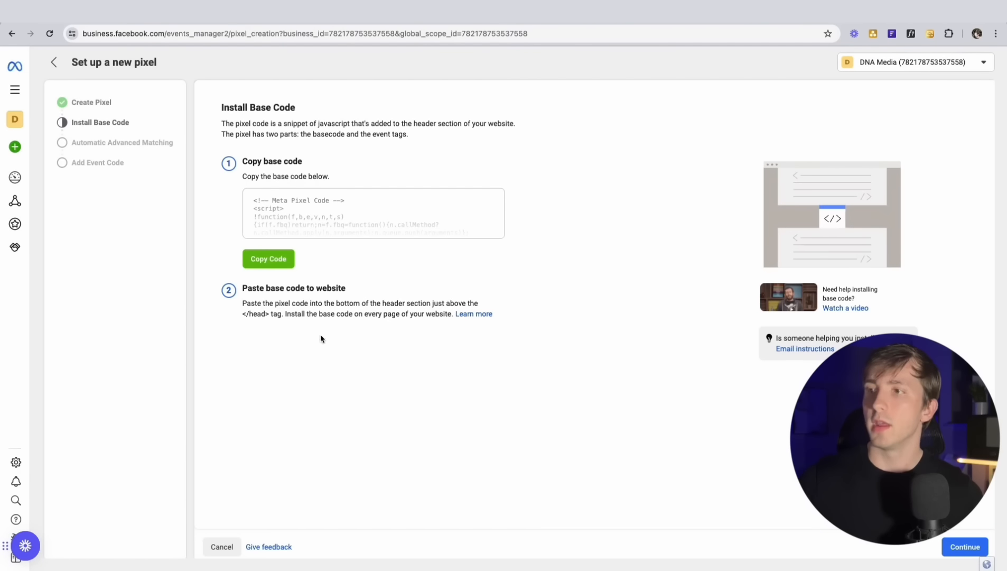
- In Meta Events Manager, continue the pixel setup with Automatic Advanced Matching on and open coachingdna.net in the Event Setup Tool
left_click(948, 548)
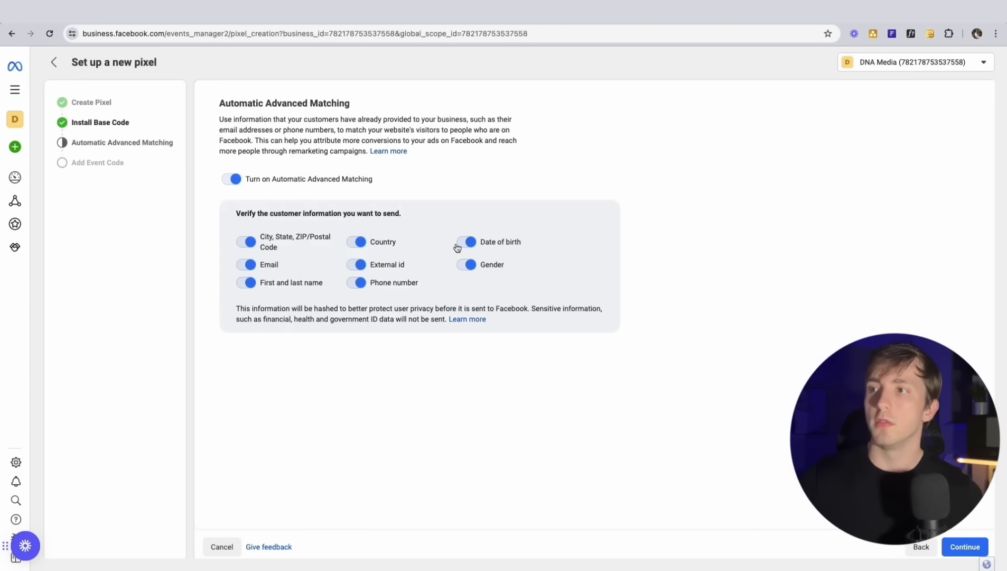
left_click(981, 547)
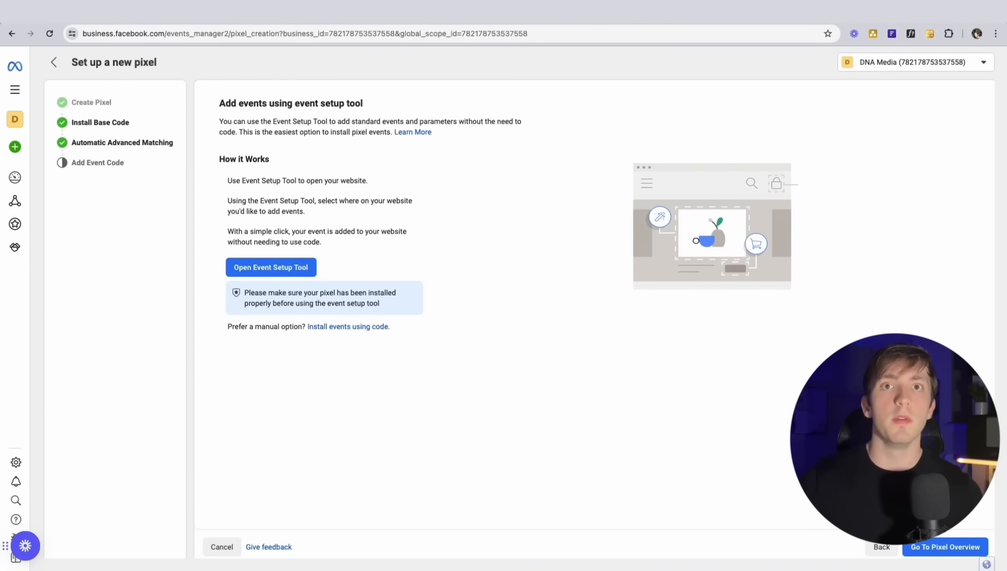
left_click(284, 270)
left_click(413, 283)
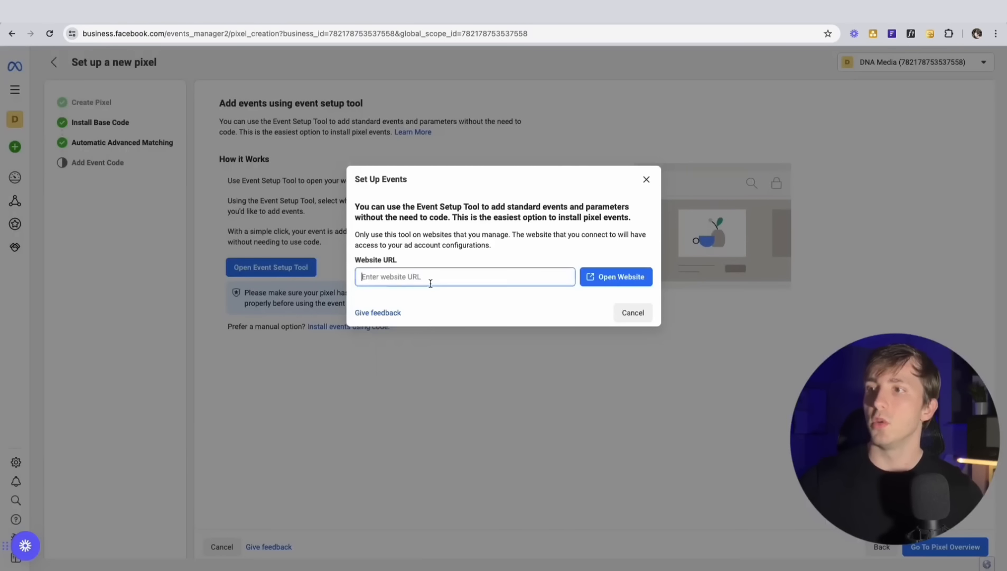
key("super+v")
left_click(619, 276)
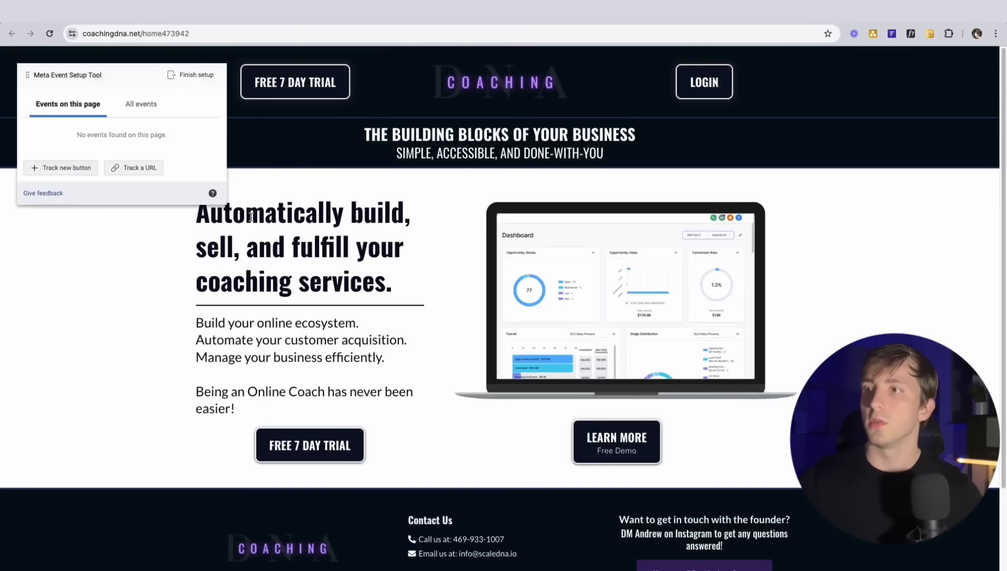
- Track the FREE 7 DAY TRIAL button below the coaching services text as a Start Trial event
scroll(494, 283, "down", 2)
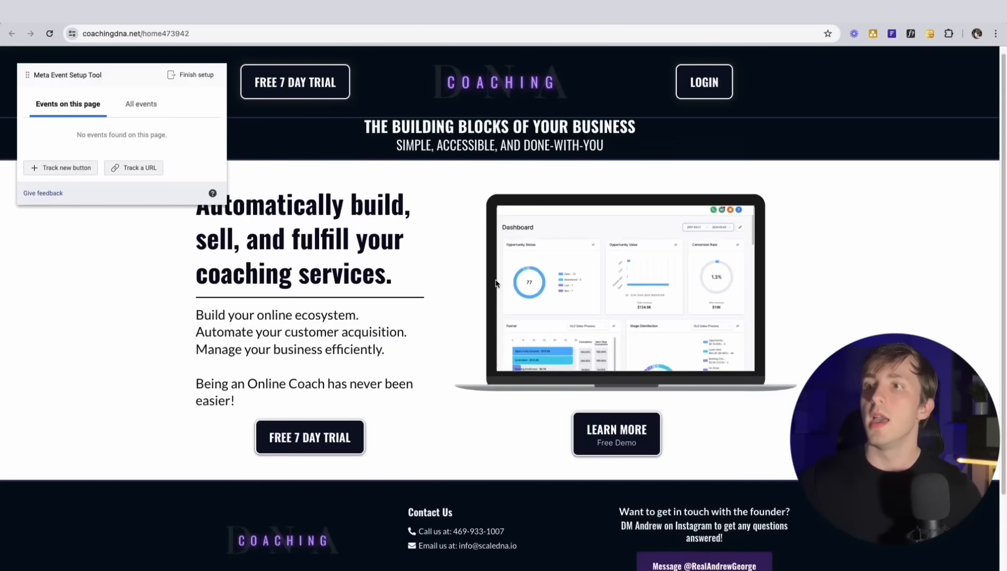
scroll(493, 283, "up", 2)
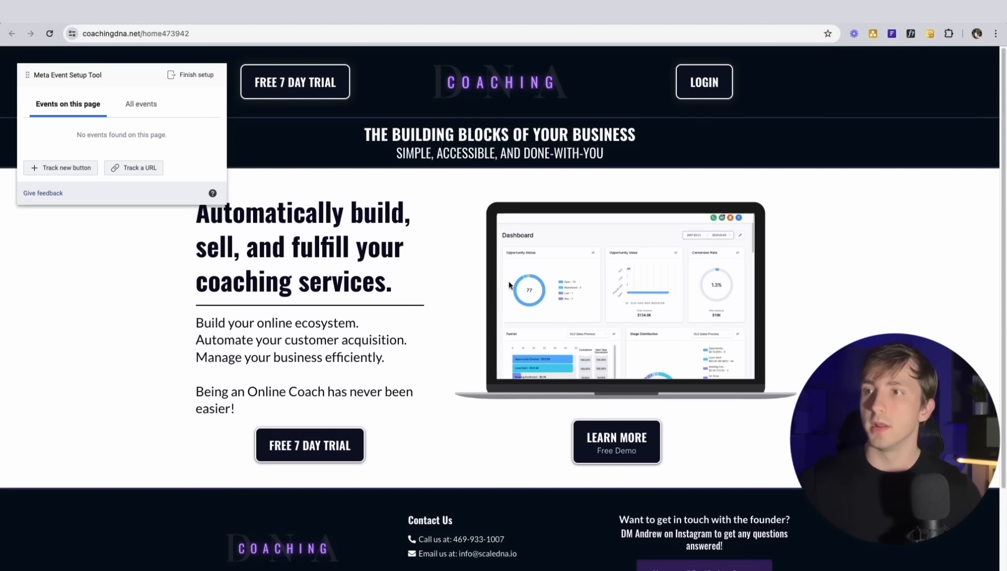
left_click(73, 168)
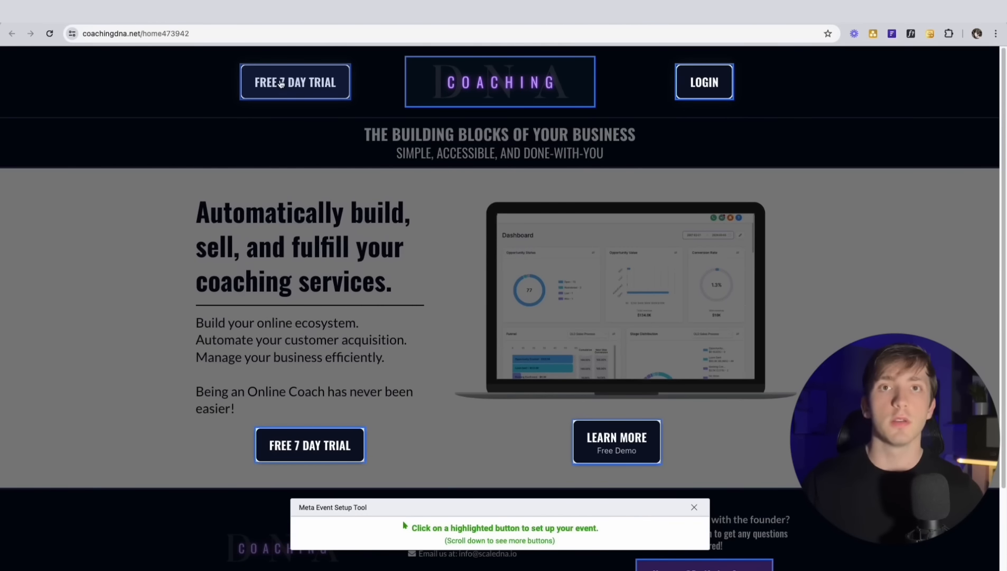
left_click(328, 456)
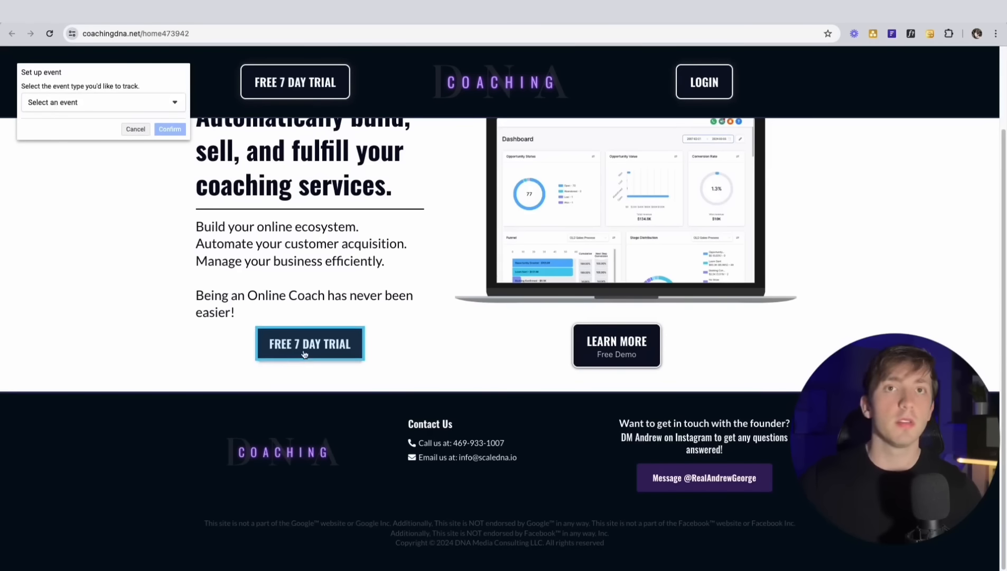
left_click(103, 105)
scroll(113, 170, "down", 5)
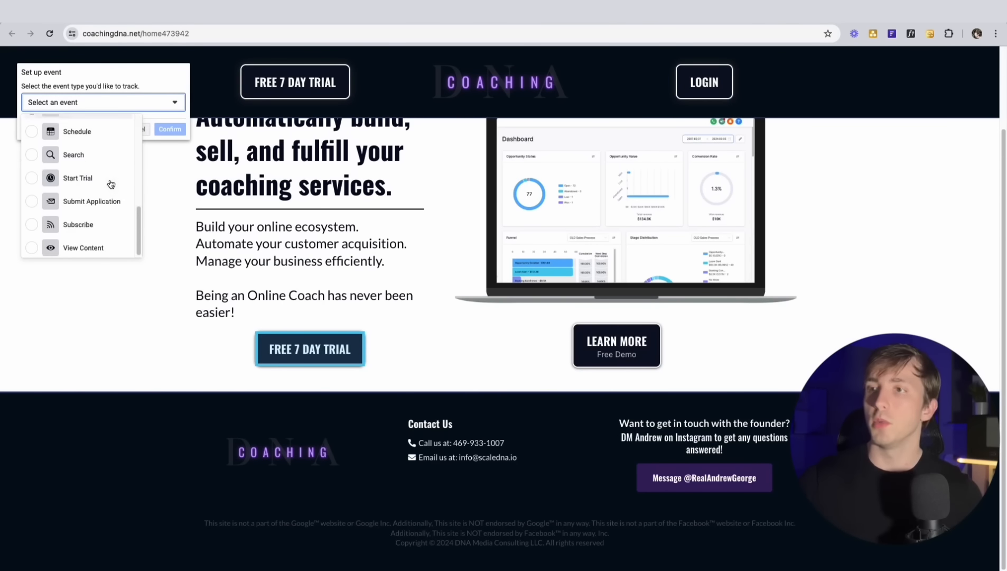
left_click(103, 184)
left_click(170, 129)
left_click(318, 340)
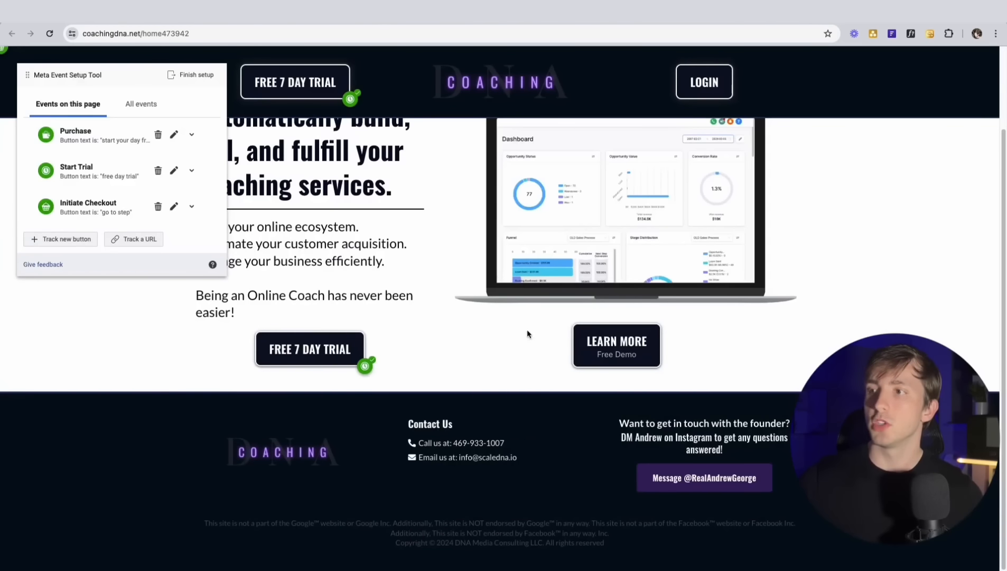
- Start tracking another button and choose the LEARN MORE button for the new event
scroll(592, 393, "up", 1)
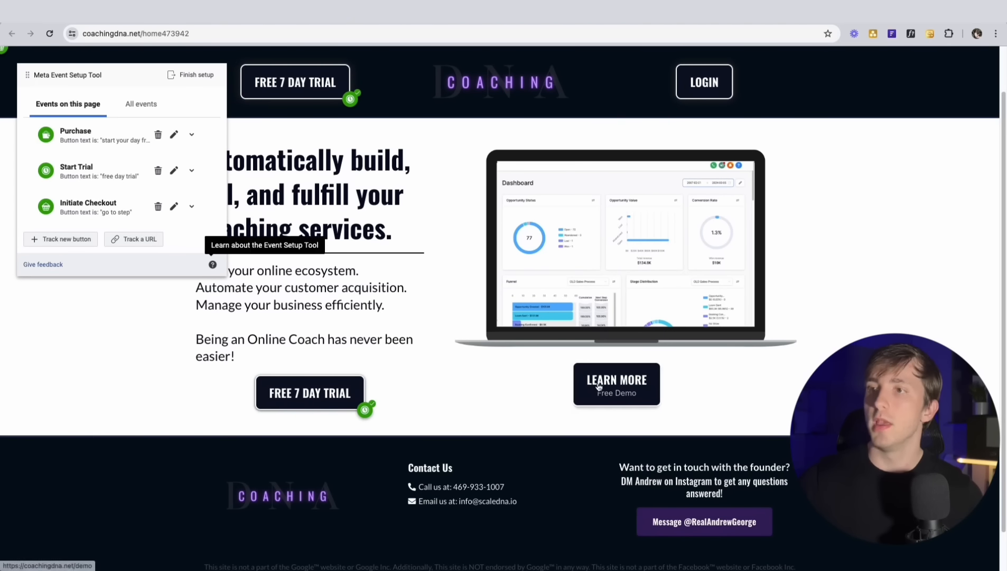
left_click(58, 238)
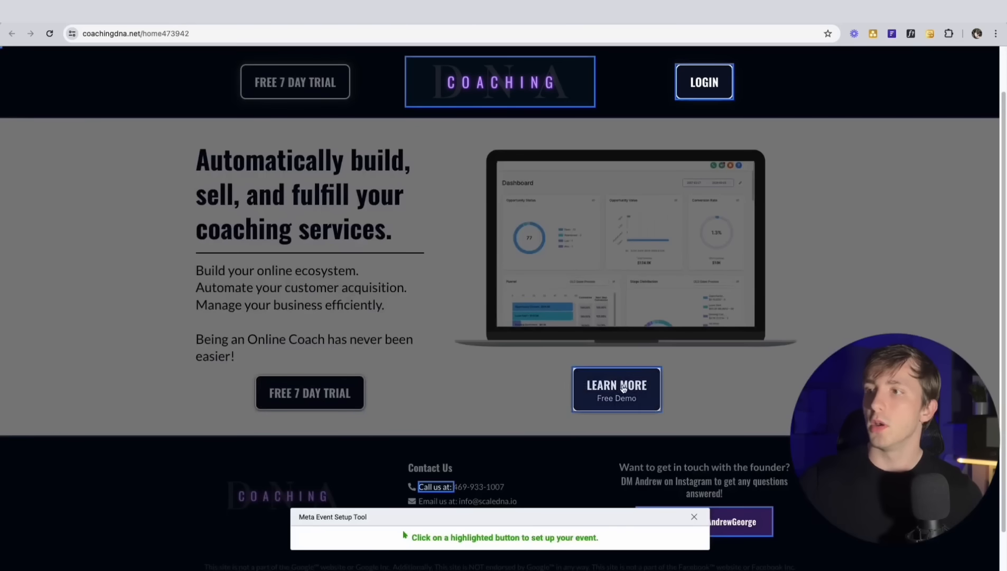
left_click(595, 383)
scroll(612, 368, "down", 2)
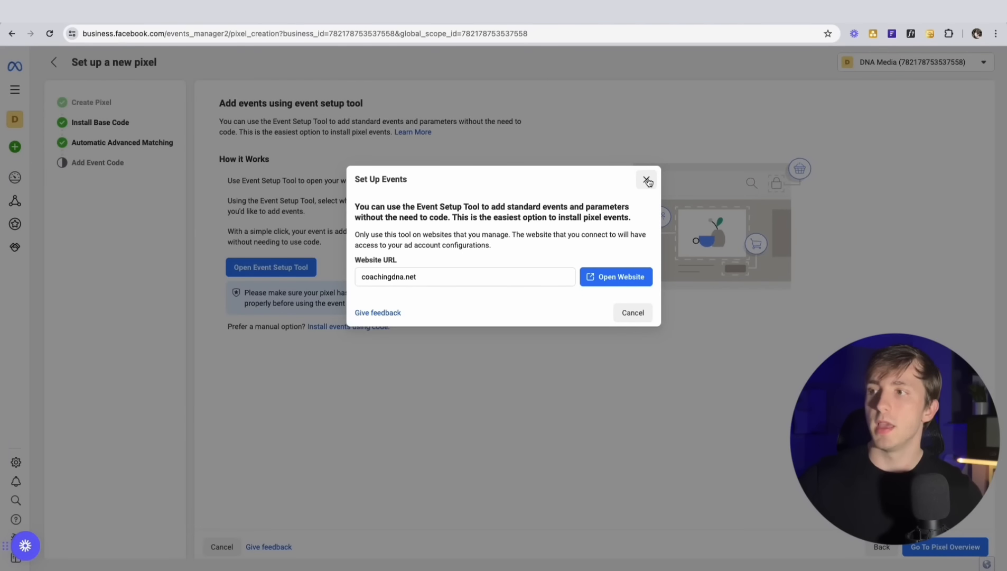
- Close the Set Up Events dialog, go to the pixel overview and open the Conversions API section of the DNA Media - Pixel settings
left_click(647, 181)
left_click(969, 549)
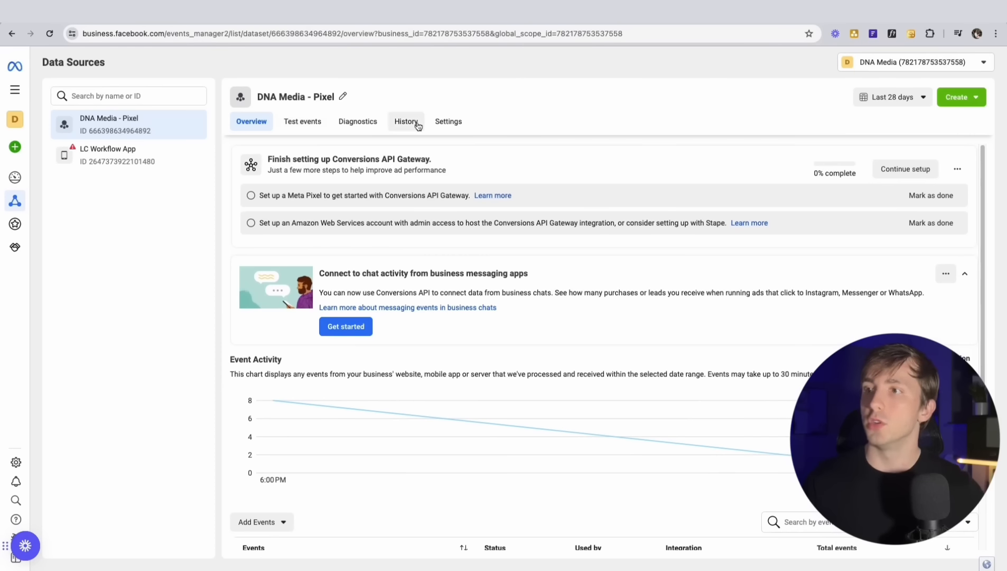
left_click(450, 122)
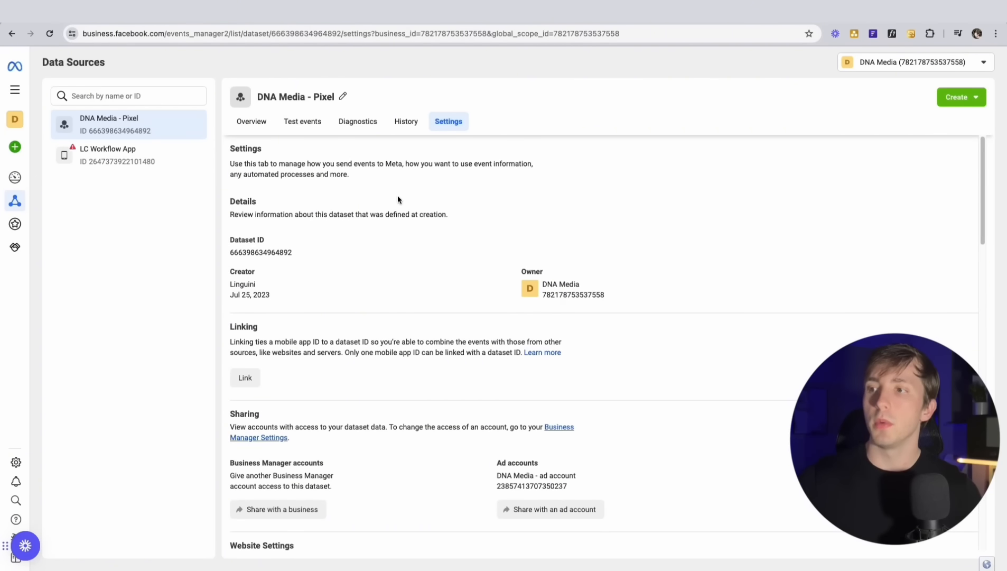
scroll(397, 199, "down", 7)
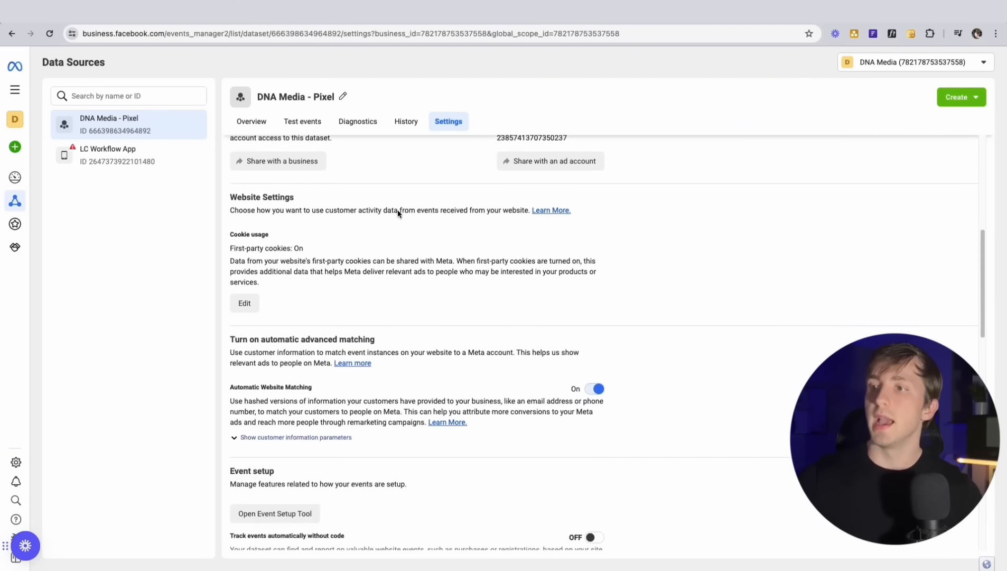
scroll(397, 209, "down", 8)
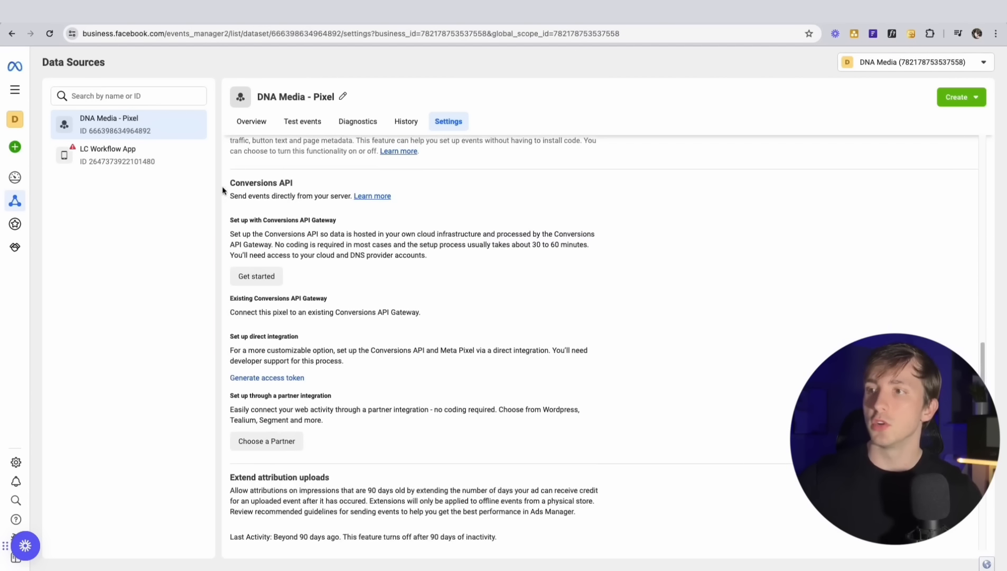
- Examine the Conversions API setup options for the gateway, existing gateway, direct integration and partner integration
left_click_drag(229, 218, 438, 260)
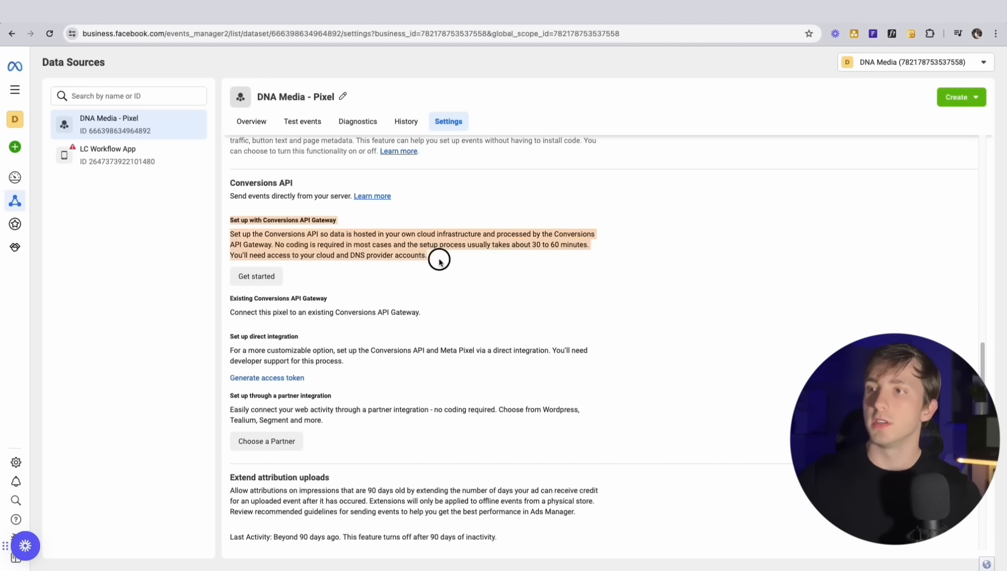
left_click(404, 261)
left_click_drag(227, 301, 425, 314)
left_click(425, 315)
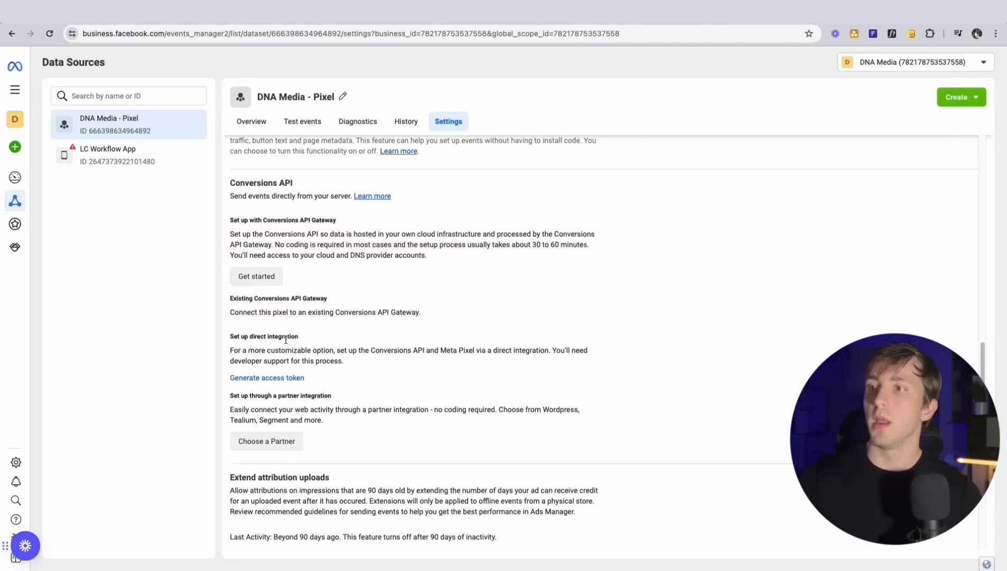
left_click_drag(226, 333, 362, 374)
left_click_drag(230, 395, 345, 421)
left_click(345, 420)
left_click_drag(243, 337, 345, 366)
left_click(344, 366)
- Generate an access token for the Conversions API direct integration and copy it to the clipboard
left_click(271, 378)
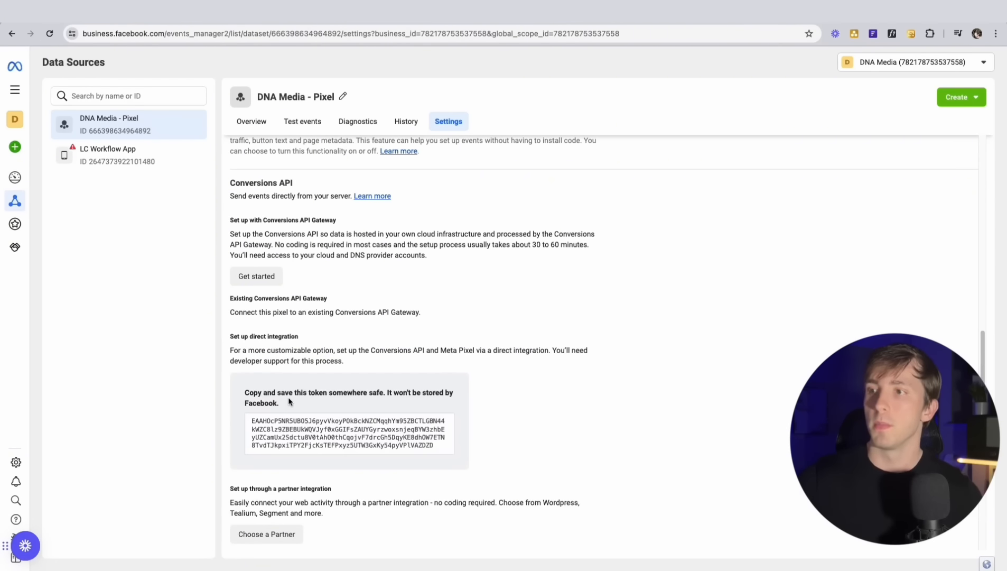
mouse_move(309, 439)
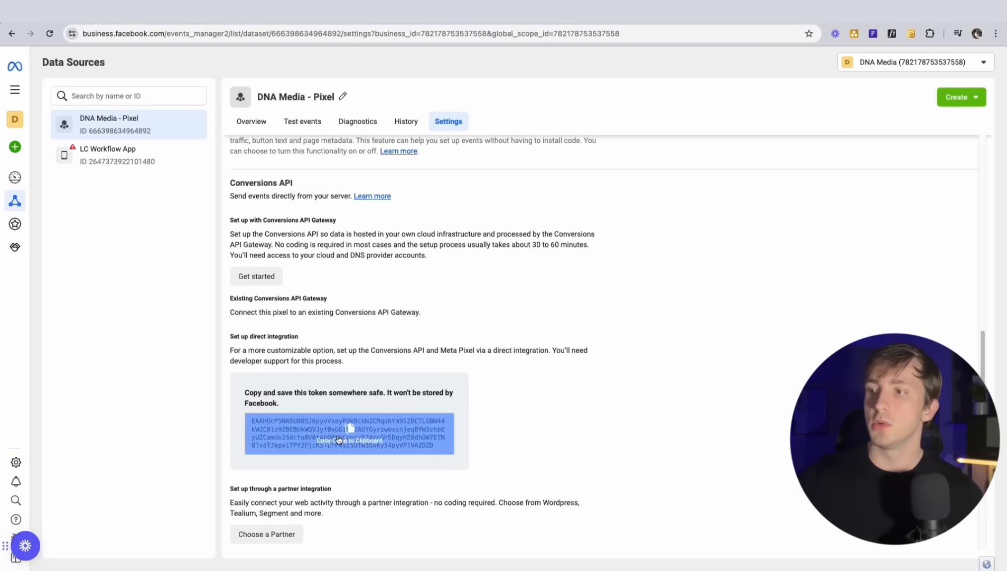
left_click(338, 440)
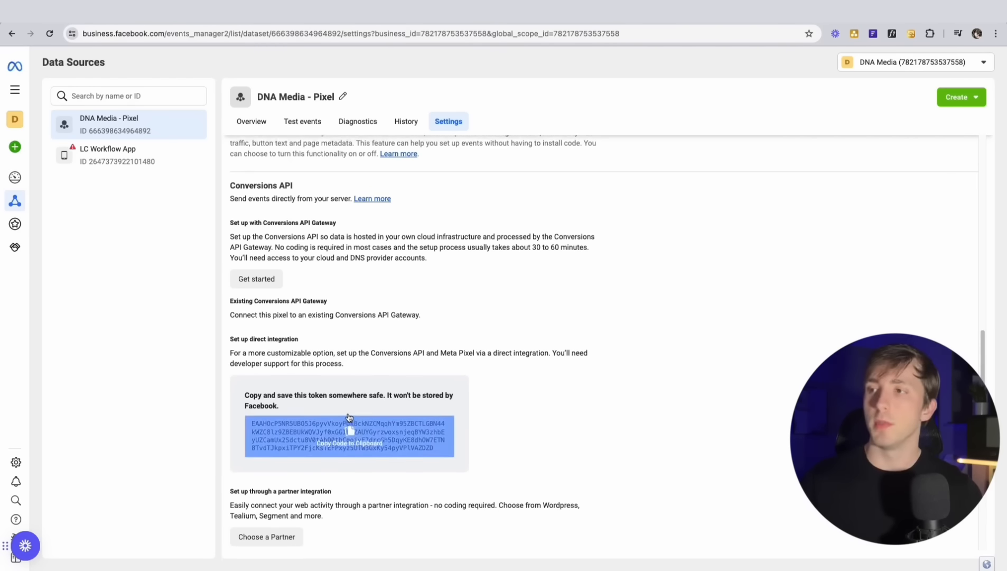
- Return to the pixel's dataset details and copy the Dataset ID
scroll(352, 419, "up", 6)
scroll(350, 419, "up", 7)
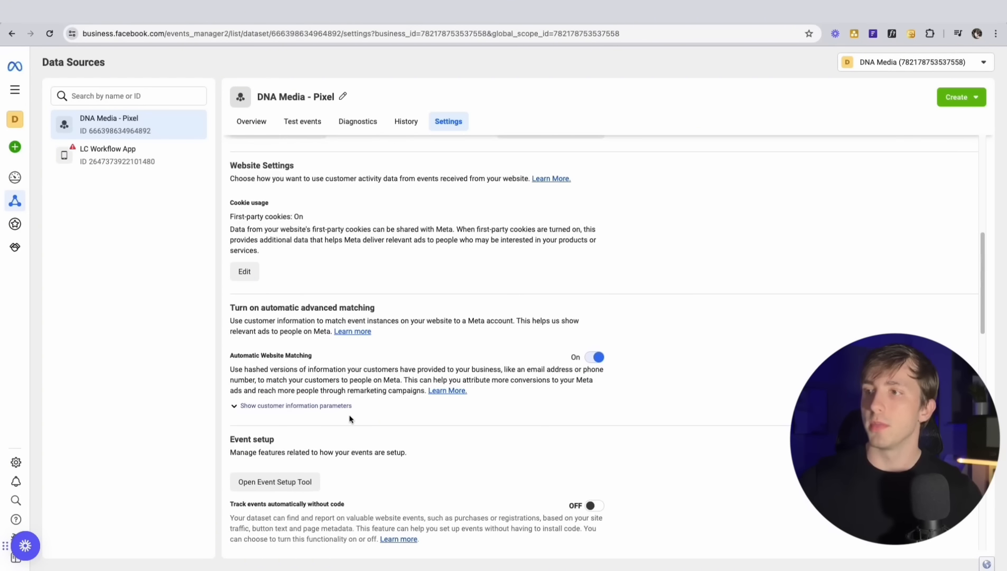
scroll(350, 420, "up", 1)
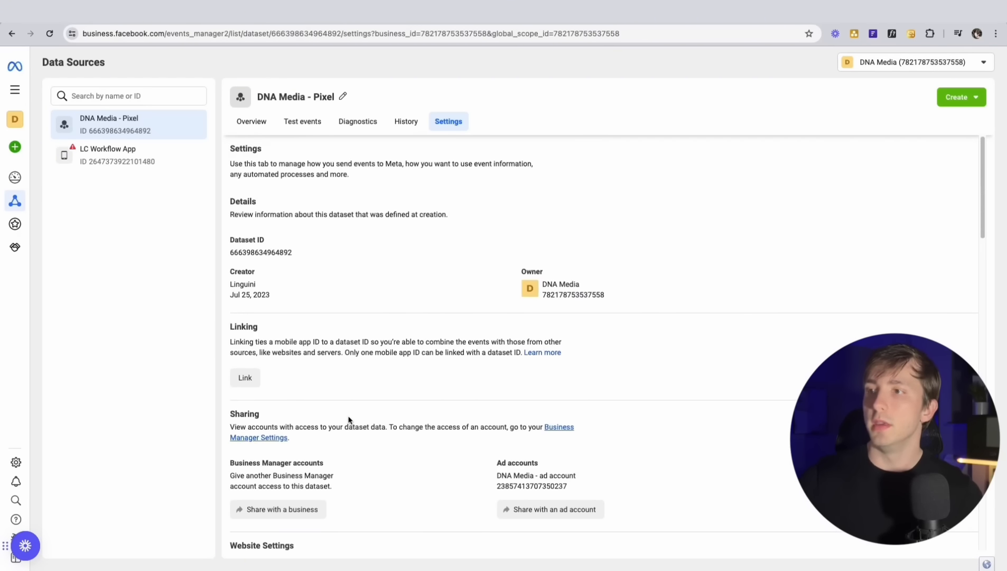
left_click(280, 254)
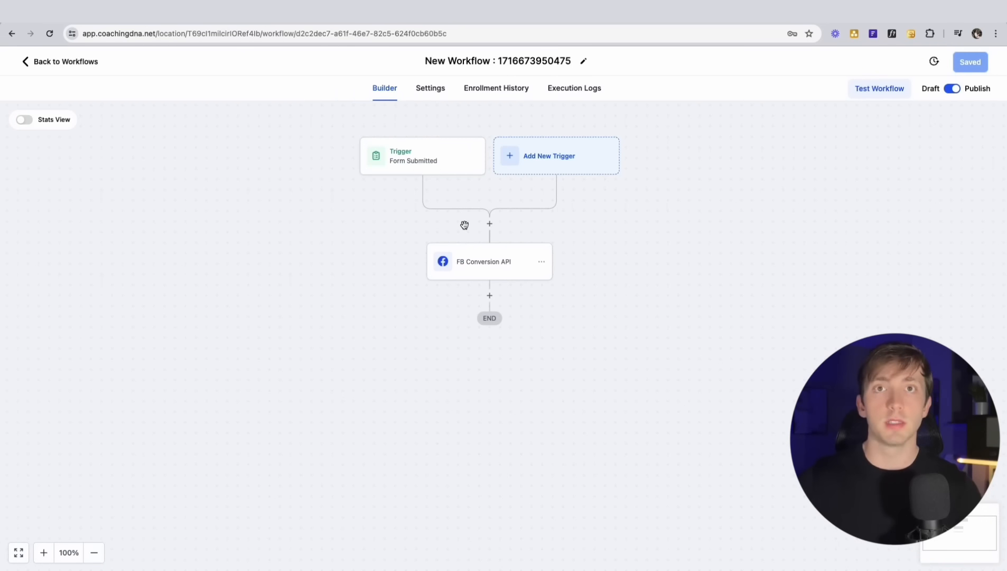
- In the HighLevel workflow, open the Form Submitted trigger, search the available trigger types for "surv", "app" and "order", and close the list
left_click(412, 160)
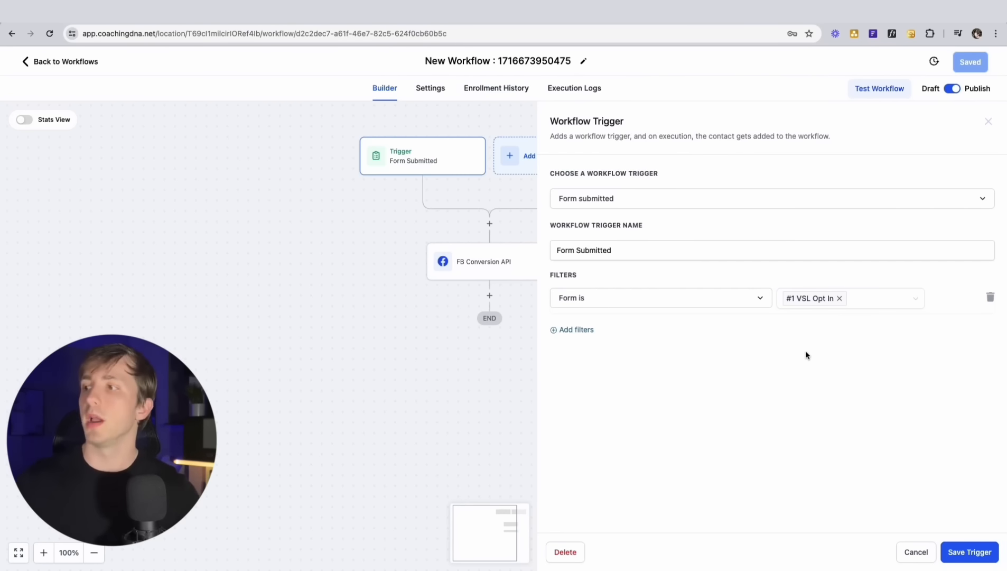
left_click(561, 198)
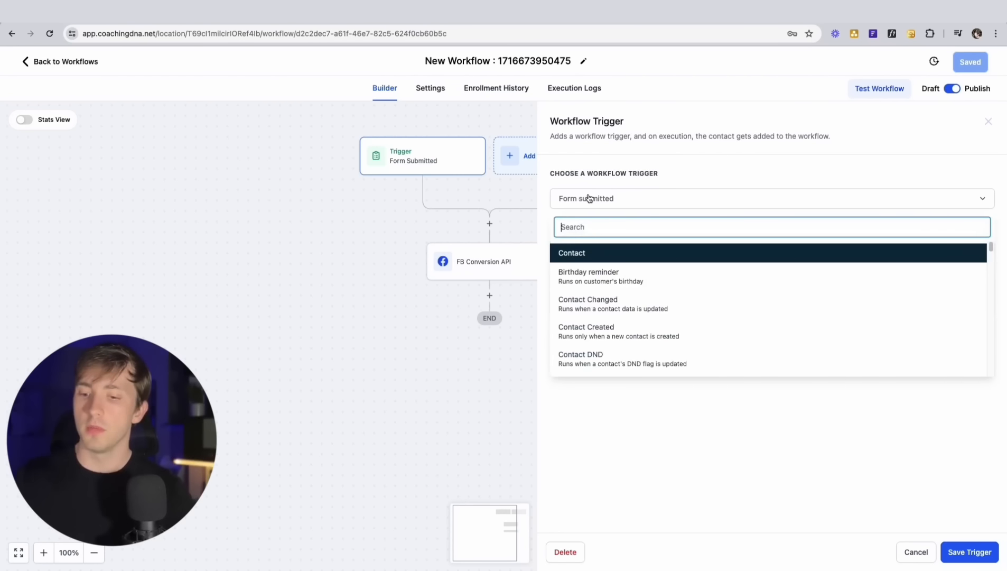
type("surv")
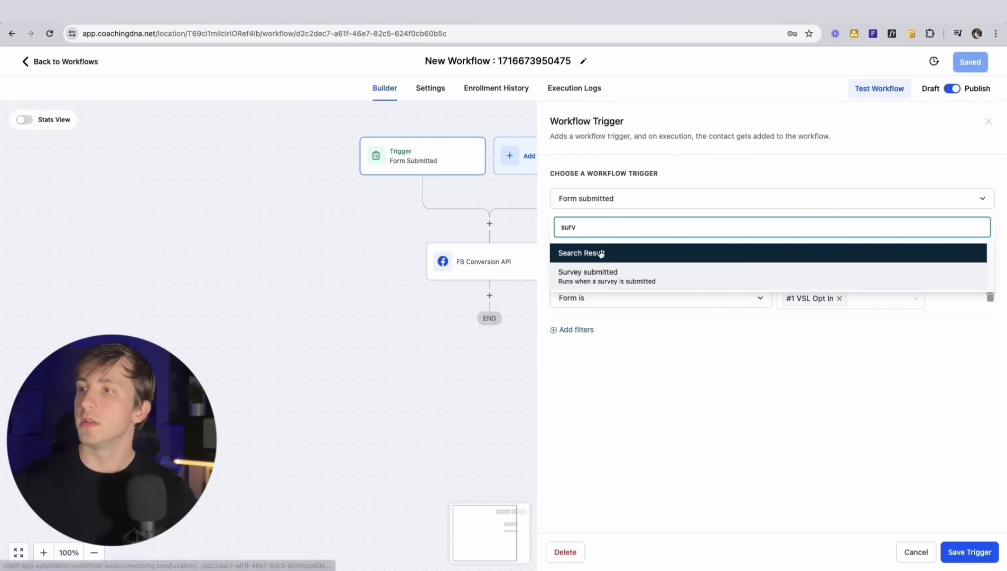
key("BackSpace")
key("BackSpace")
key("BackSpace")
key("BackSpace")
type("app")
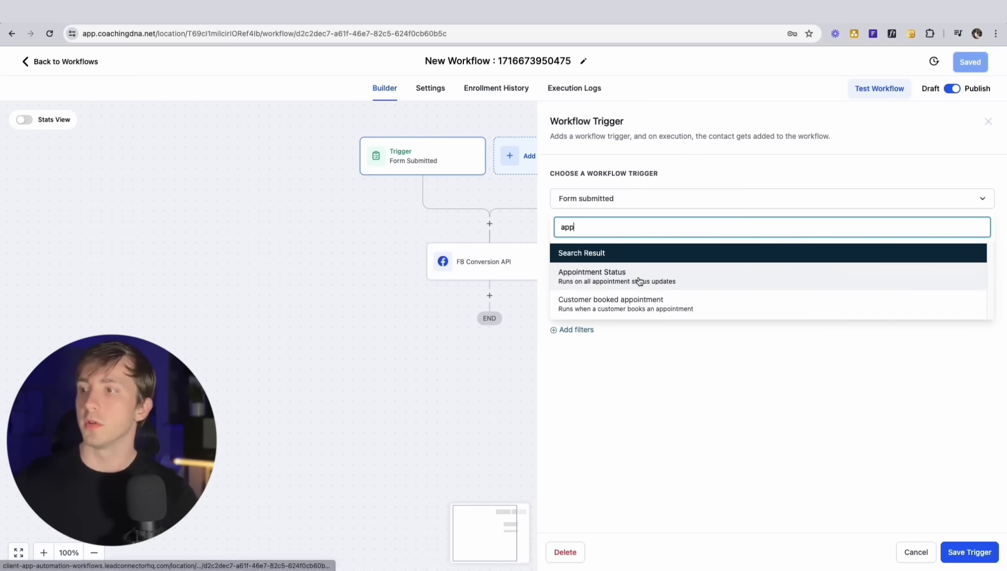
double_click(591, 226)
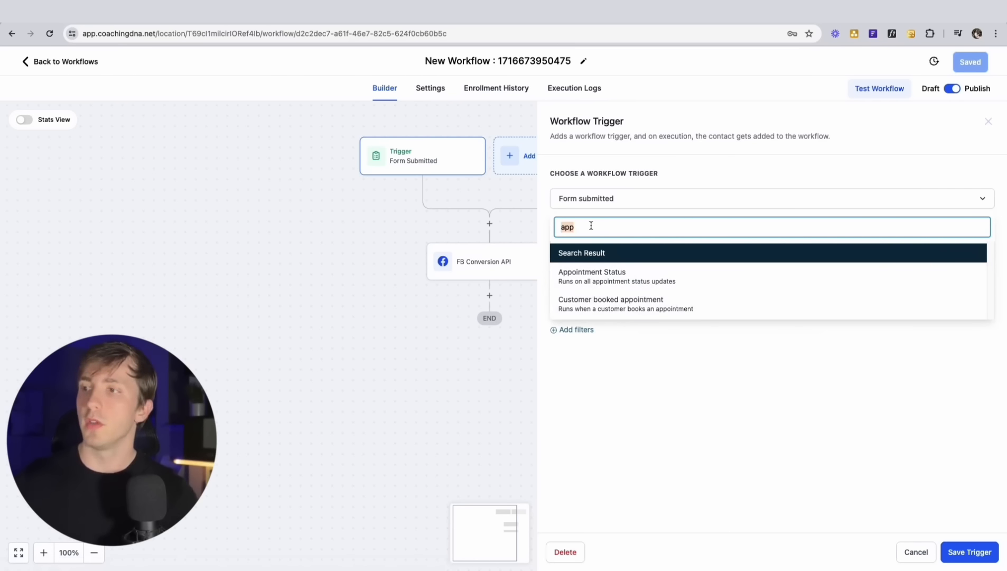
type("order")
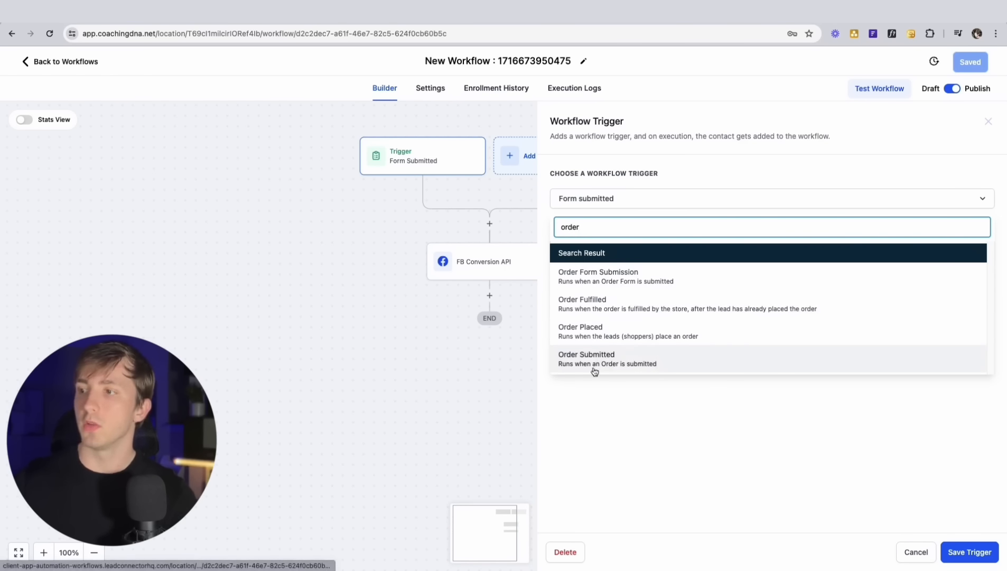
left_click(708, 418)
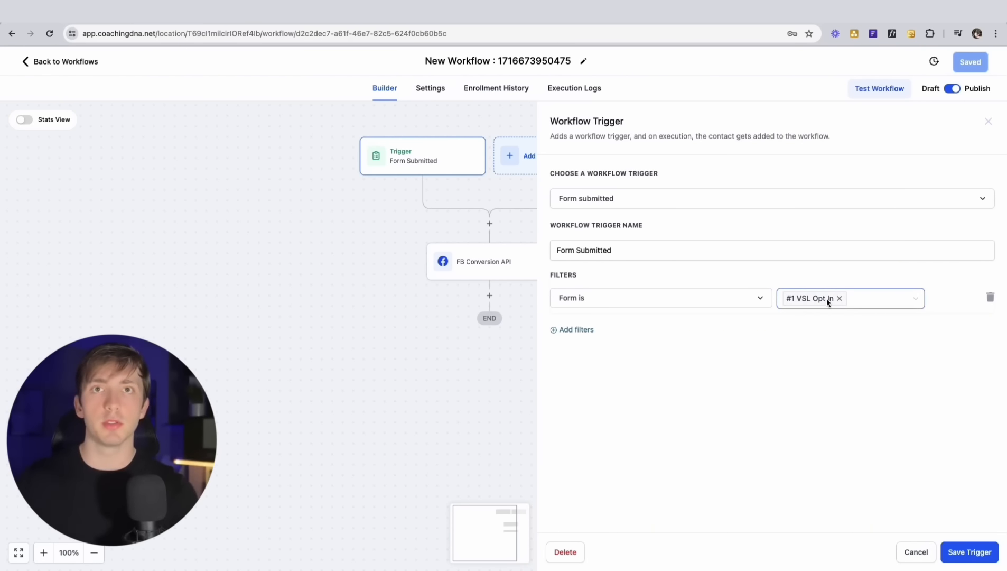
- Save the Form Submitted trigger for the #1 VSL Opt In form and add a Facebook - Conversion API action beneath it
left_click(970, 552)
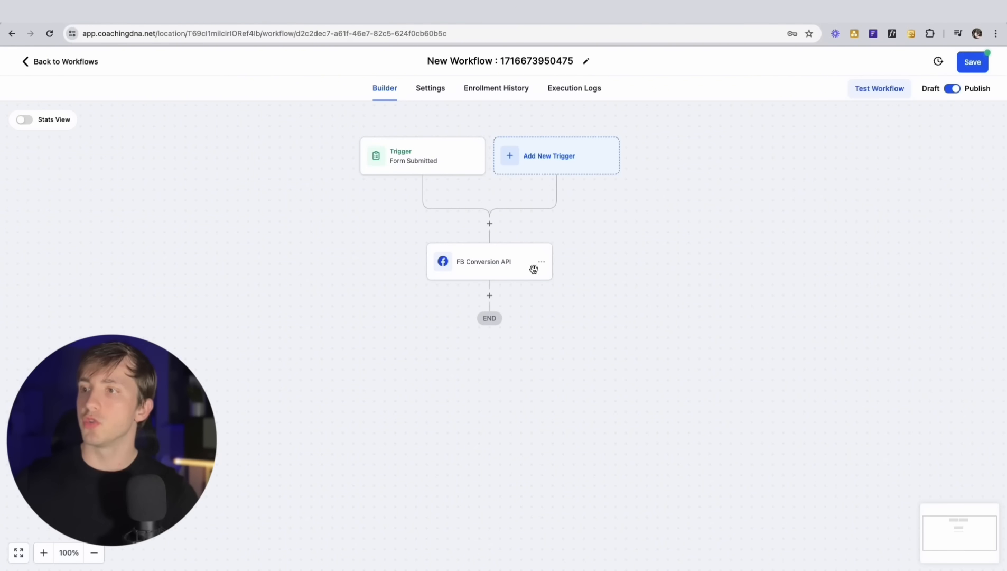
left_click(490, 225)
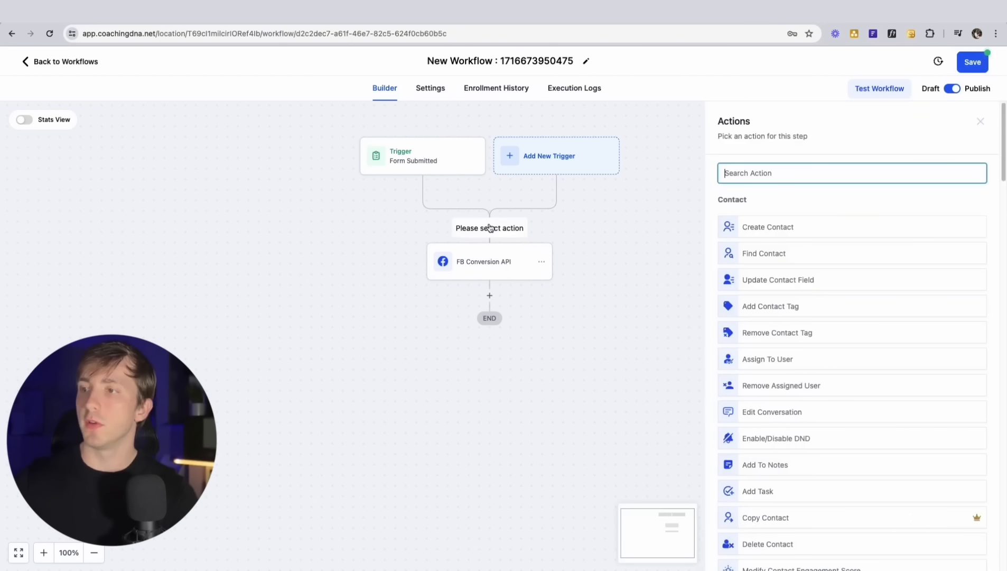
type("face")
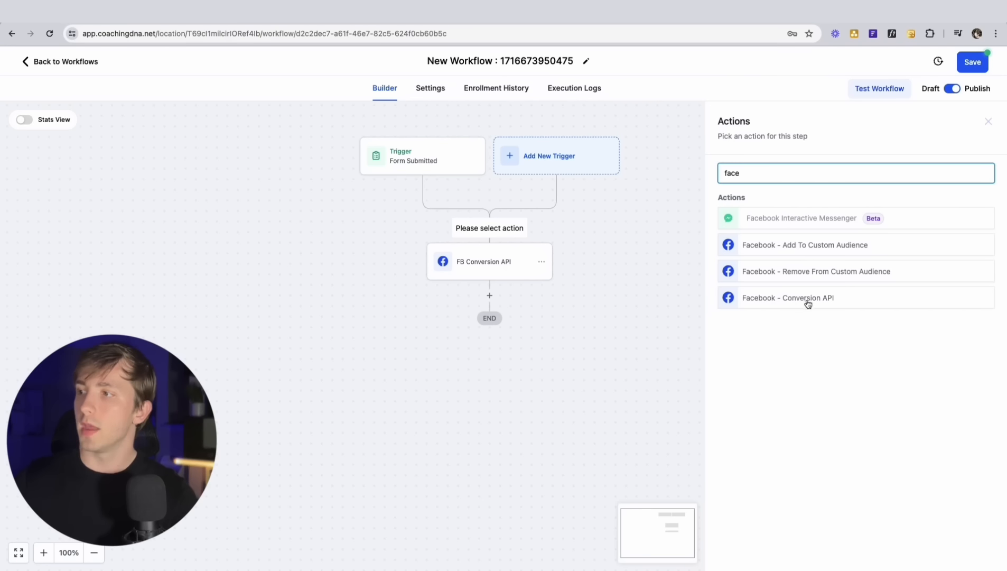
left_click(786, 301)
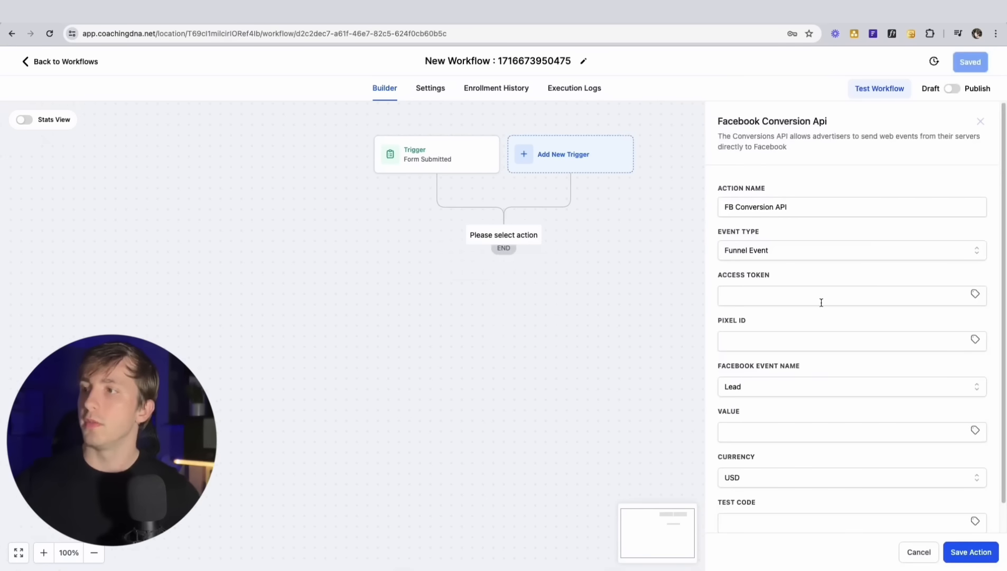
left_click_drag(597, 245, 583, 247)
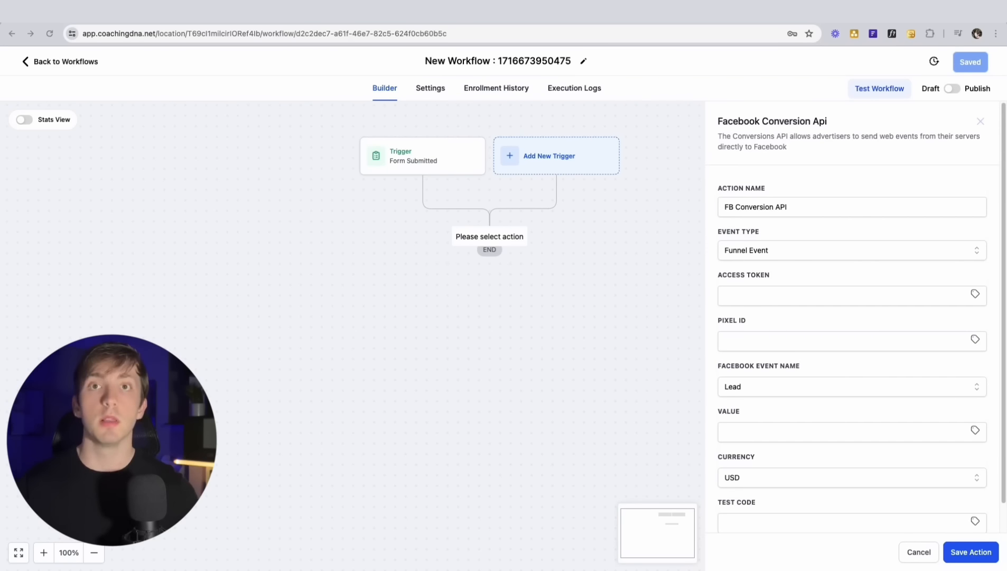
- Fill in the Conversion API action's Access Token and Pixel ID with the token and dataset ID copied from Meta
left_click(803, 294)
key("ctrl+v")
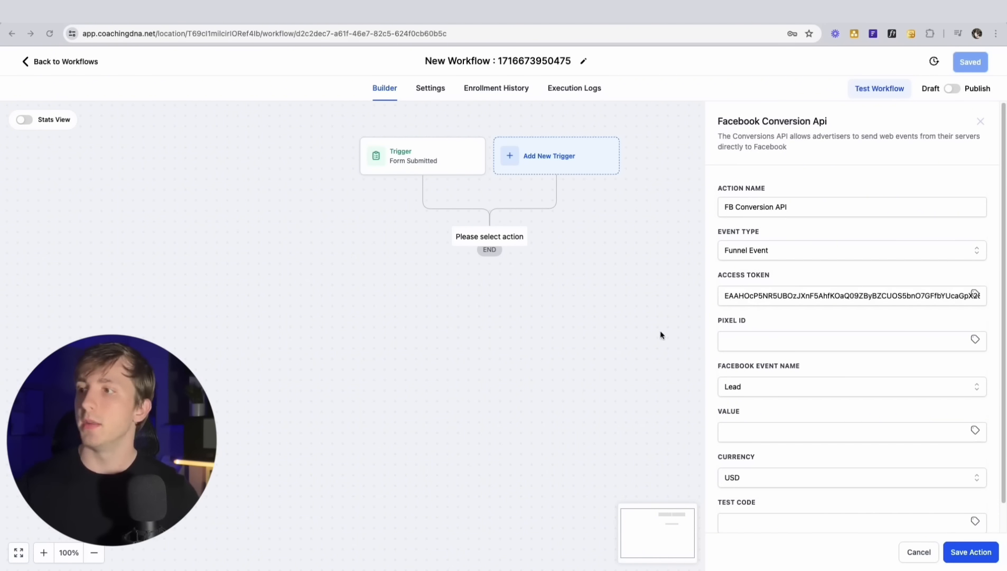
left_click(775, 341)
key("ctrl+v")
left_click(770, 322)
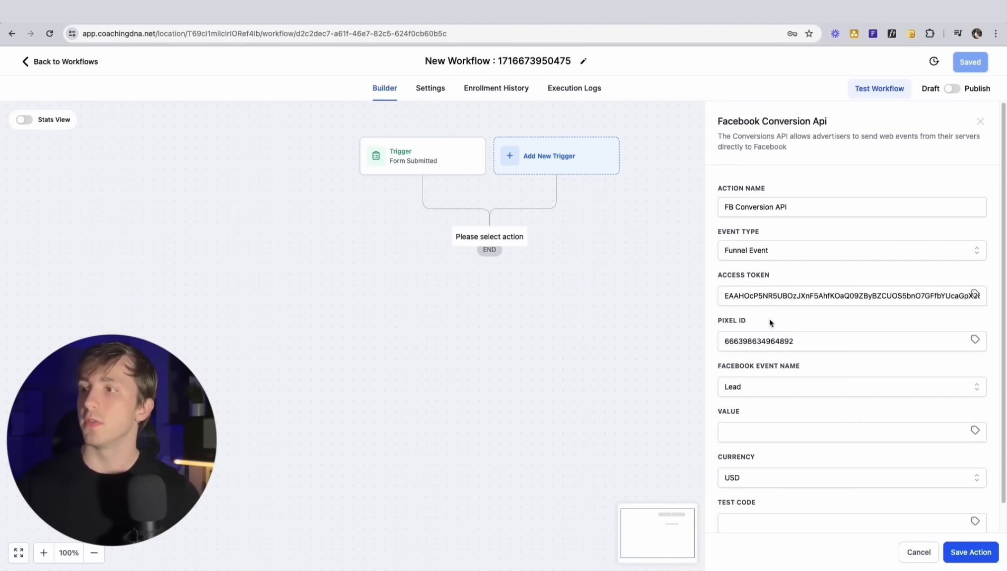
- Set the Conversion API action's Facebook event name to AddToCart and its value to 197
left_click(768, 385)
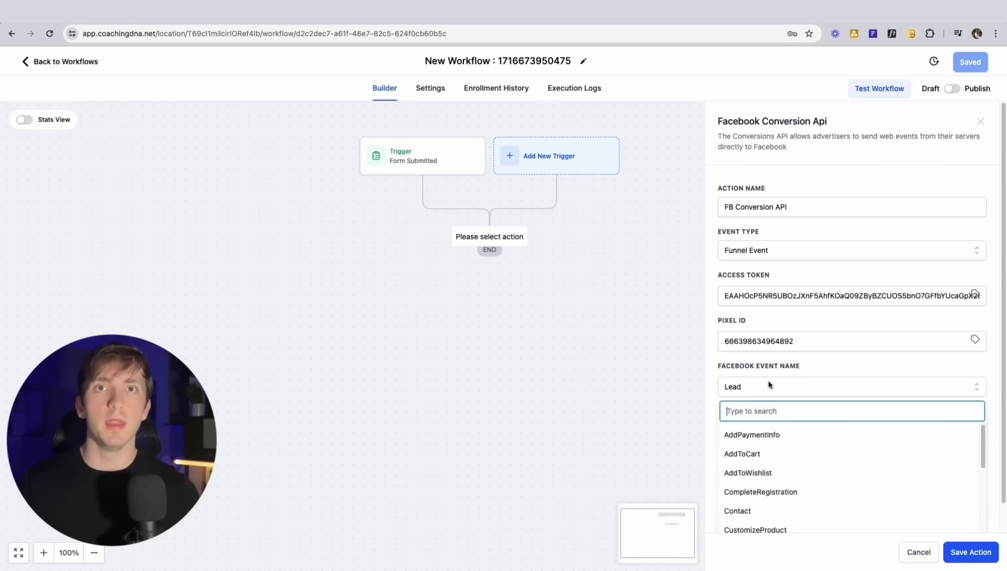
scroll(784, 376, "down", 1)
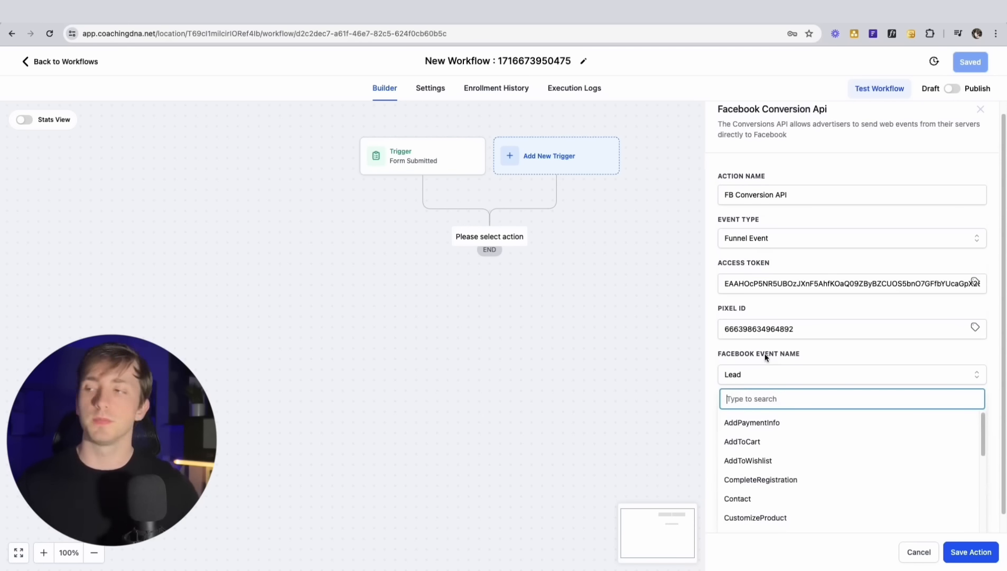
scroll(765, 355, "down", 1)
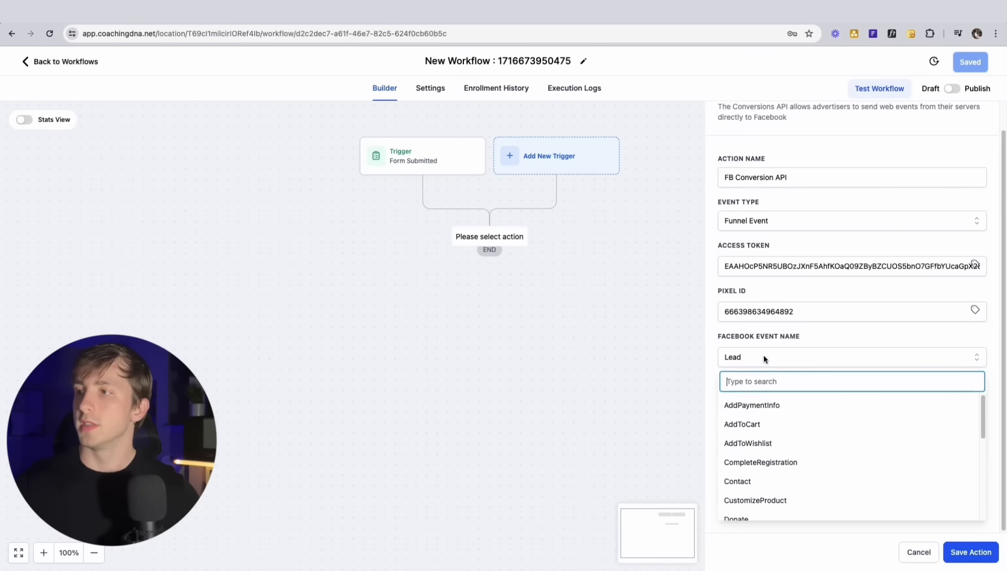
left_click(752, 424)
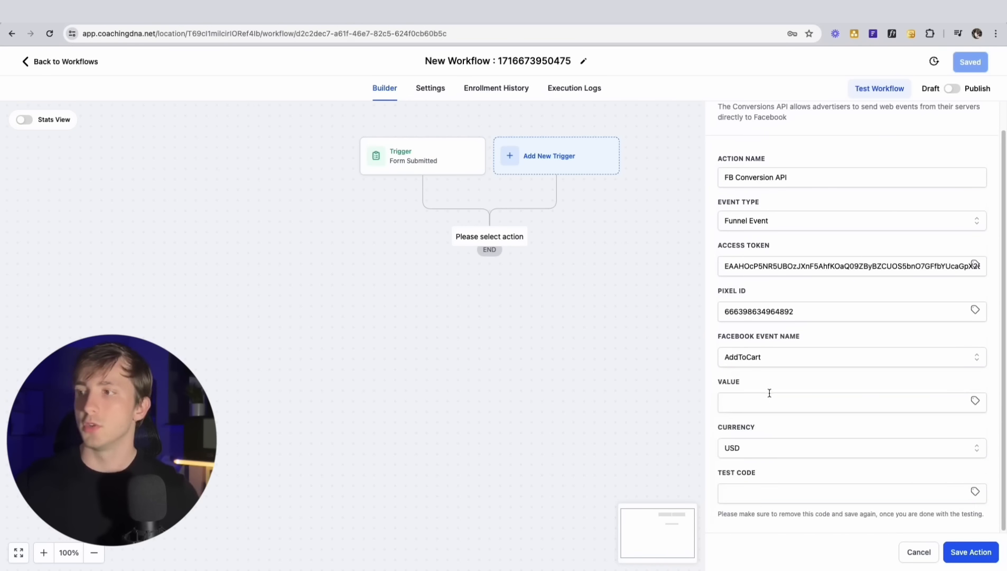
left_click(764, 403)
type("197")
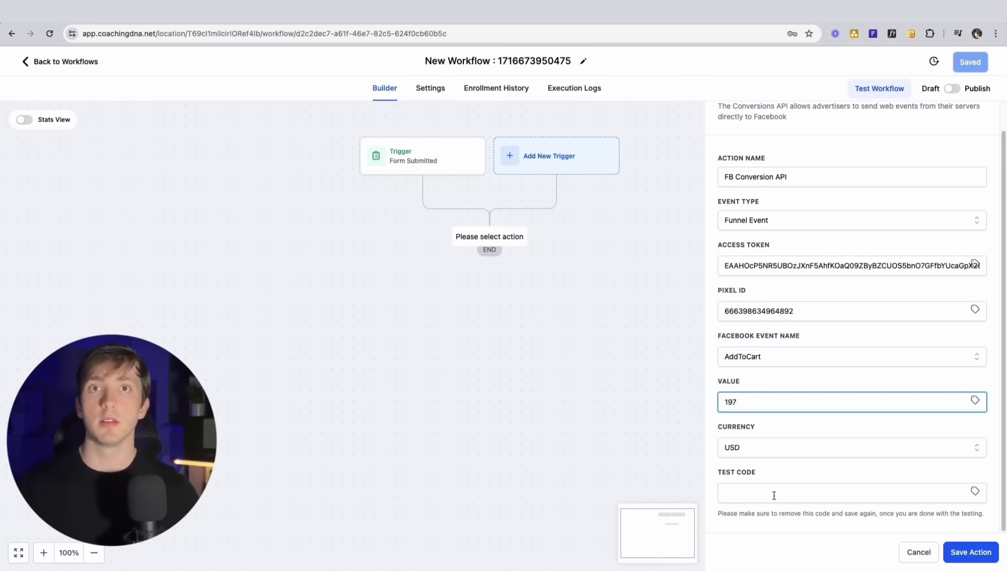
- Switch to Meta Events Manager, open the pixel's test events, expand the server events check, and copy its test event code
left_click(739, 488)
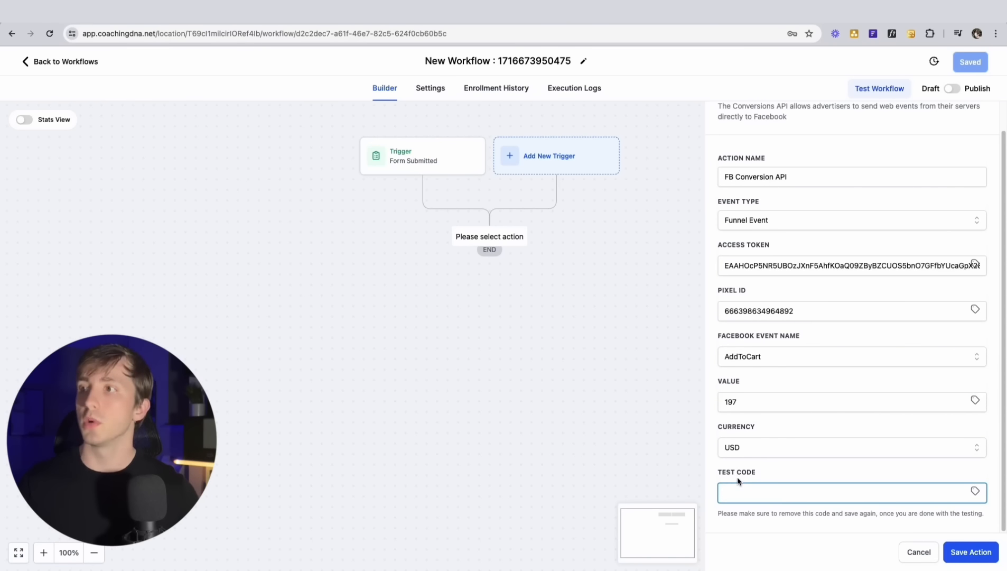
left_click(636, 16)
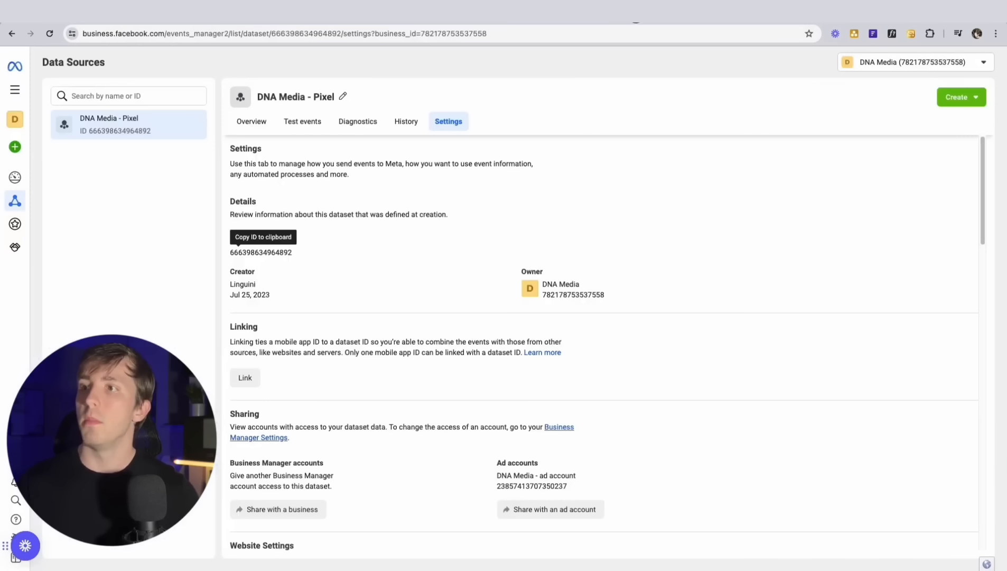
left_click(303, 121)
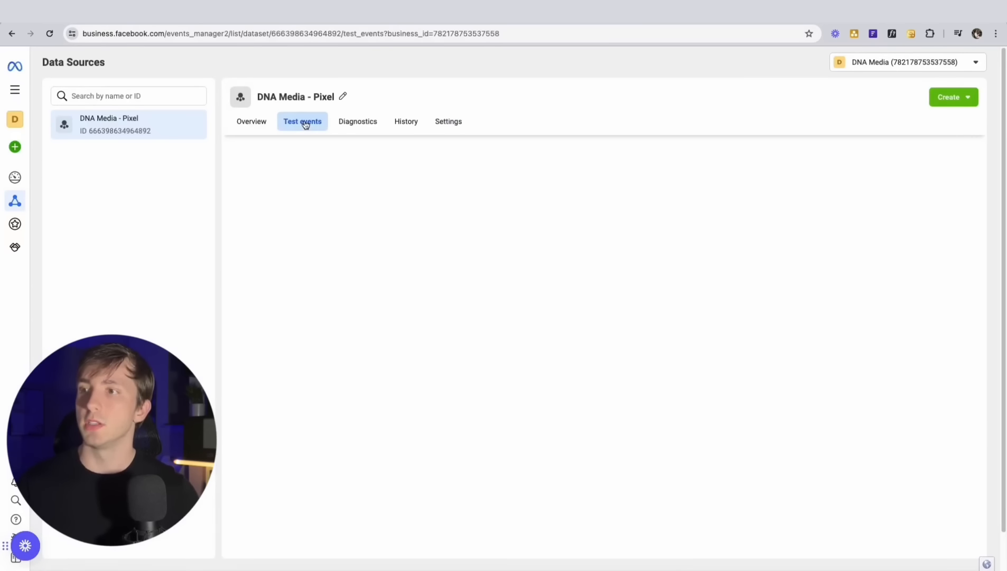
left_click(520, 263)
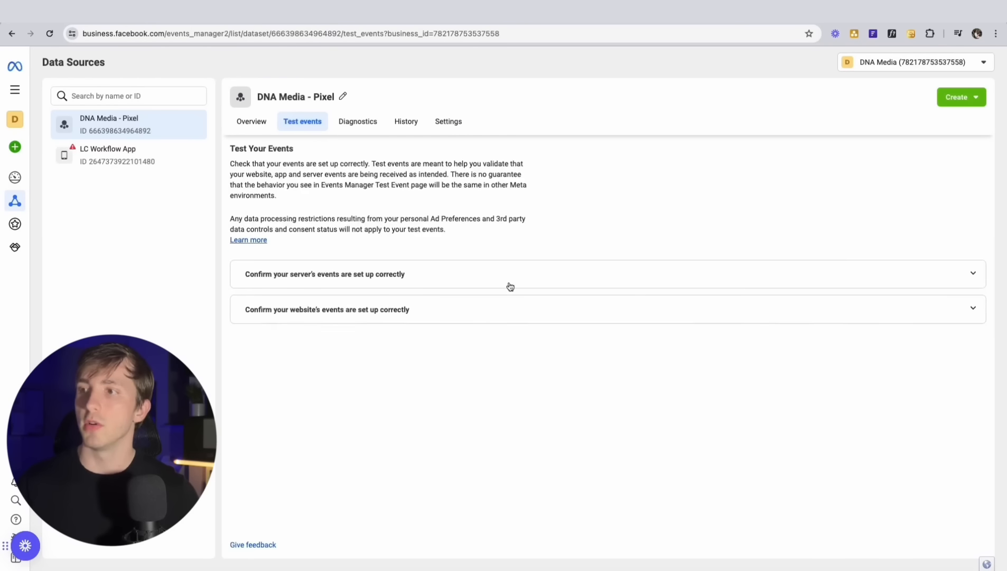
left_click(510, 286)
left_click(378, 275)
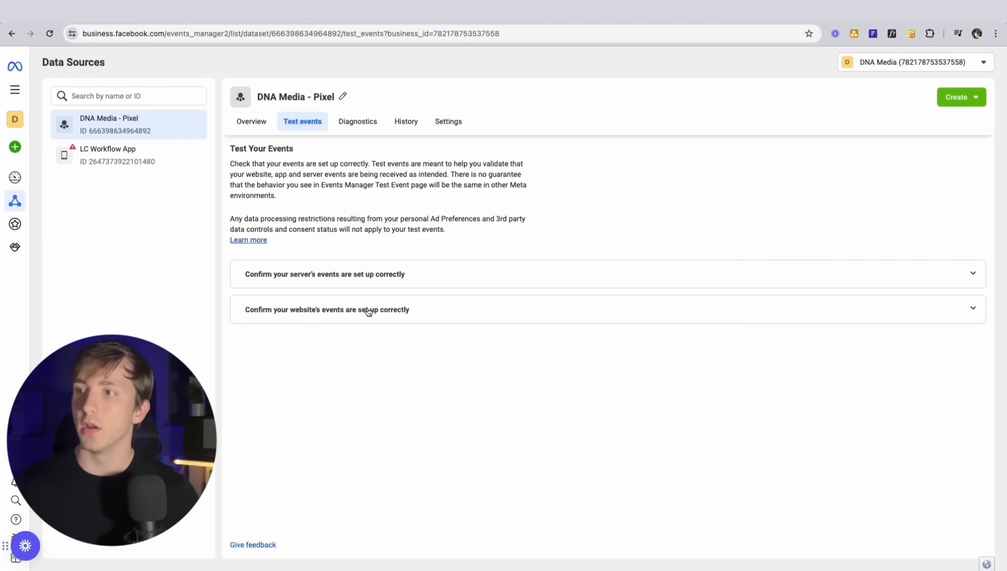
left_click(368, 309)
left_click(378, 280)
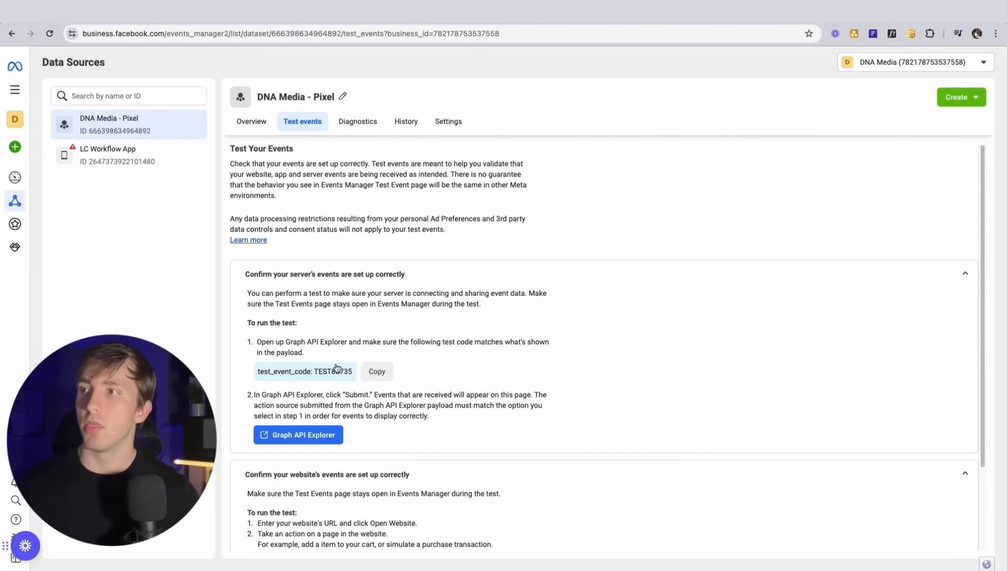
left_click(377, 371)
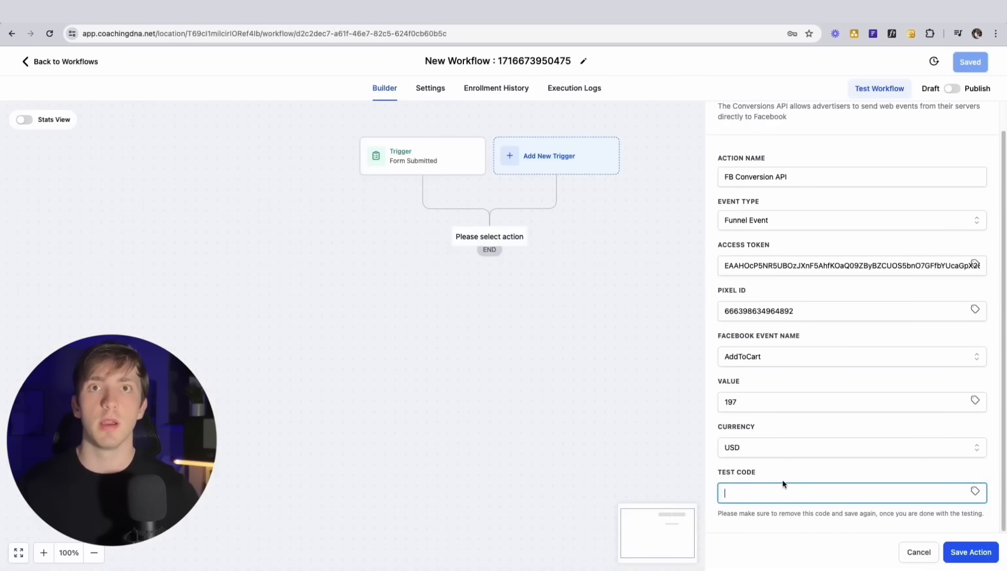
- Paste the copied test event code into the Conversion API action's Test Code field and save the action
key("ctrl+v")
left_click_drag(771, 494, 729, 493)
left_click(798, 481)
left_click(993, 563)
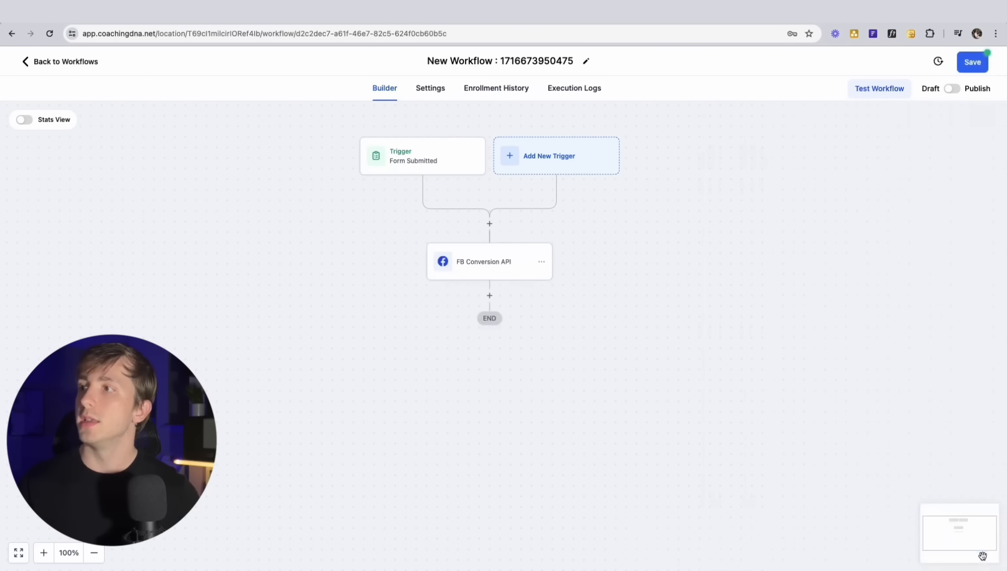
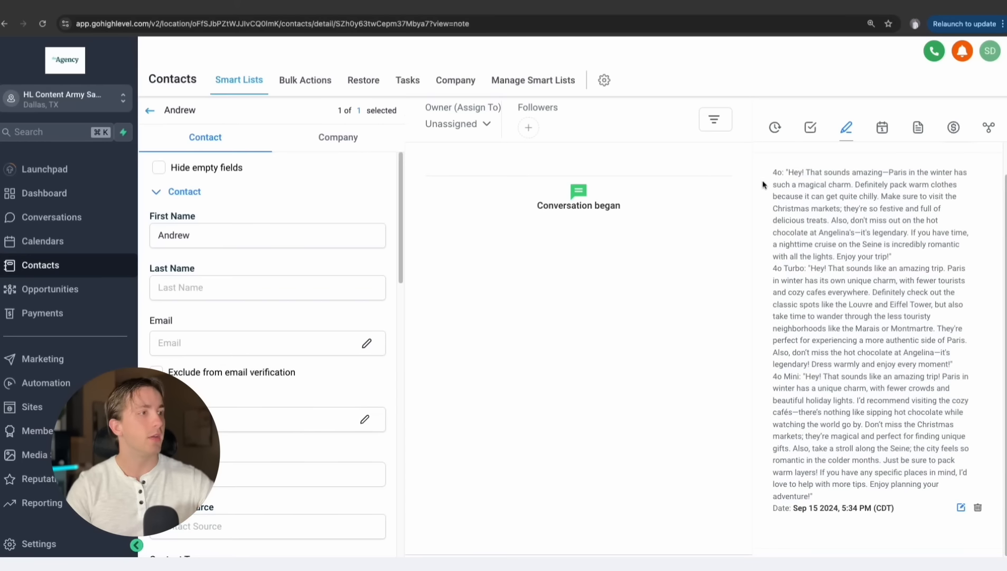
- Compare the 4o, 4o Turbo and 4o Mini replies about a winter trip to Paris in the contact's note
left_click_drag(773, 269, 823, 269)
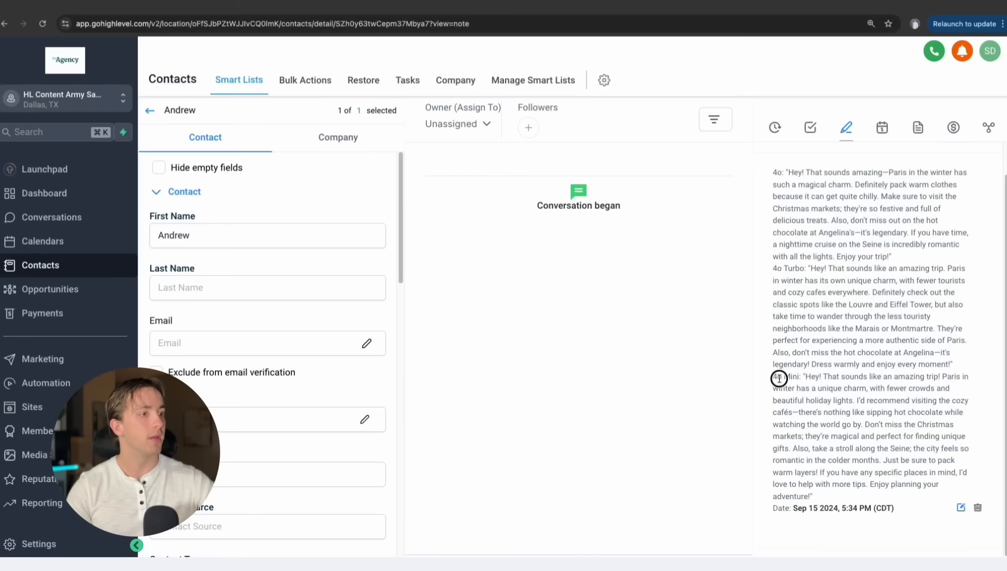
left_click_drag(777, 376, 805, 380)
left_click(806, 379)
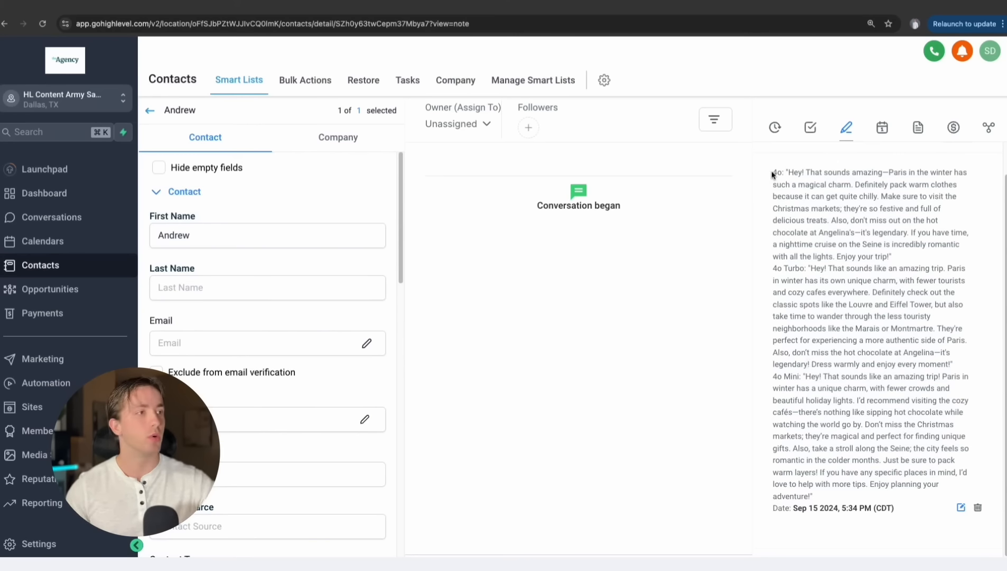
left_click_drag(819, 232, 858, 232)
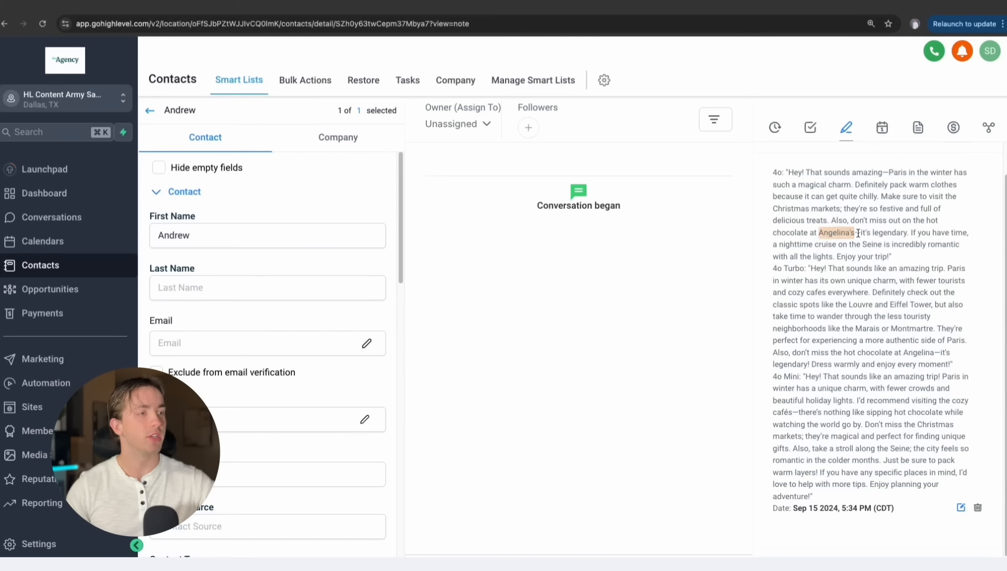
left_click_drag(953, 365, 773, 270)
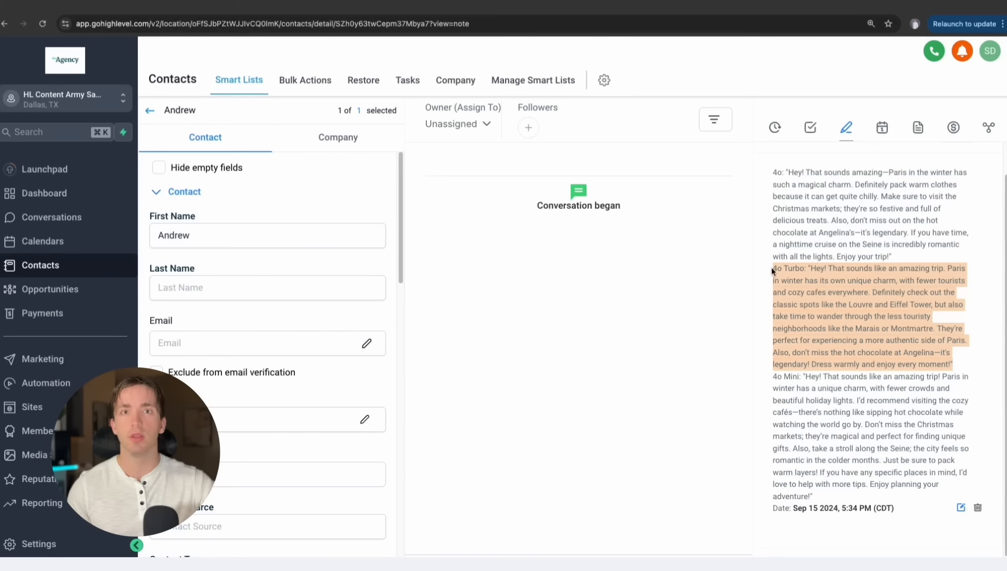
left_click_drag(956, 363, 773, 270)
left_click(772, 272)
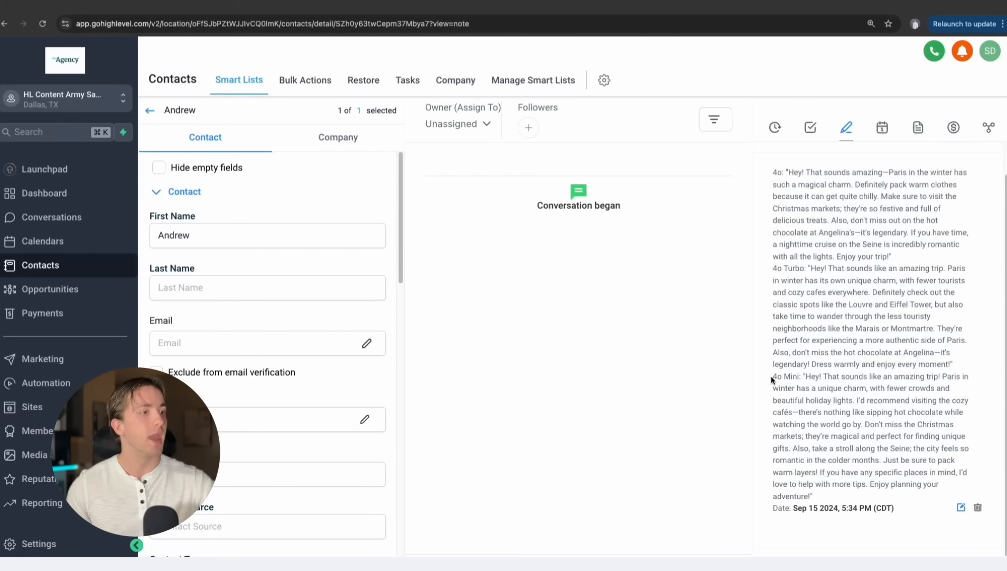
left_click_drag(772, 379, 872, 501)
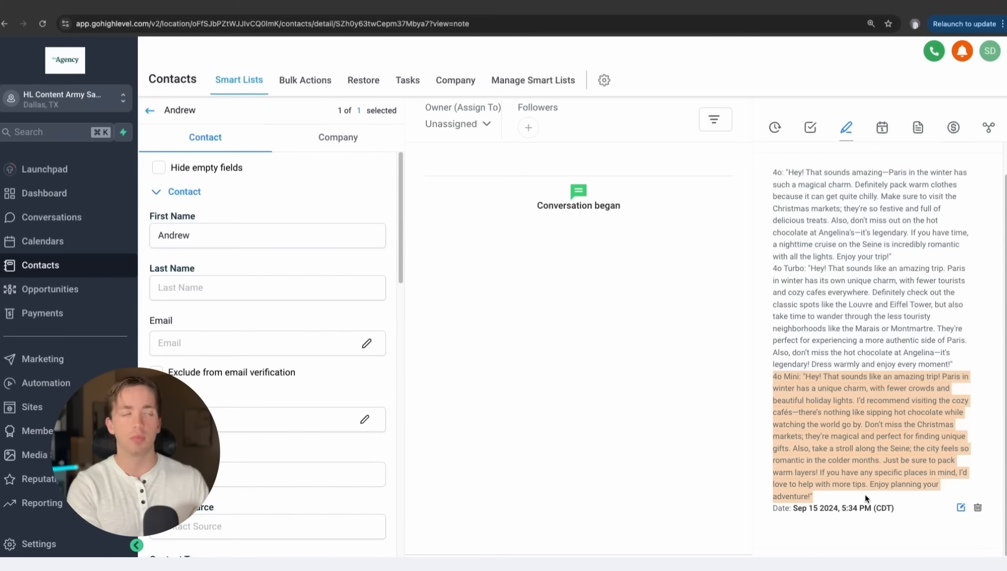
left_click_drag(864, 497, 773, 376)
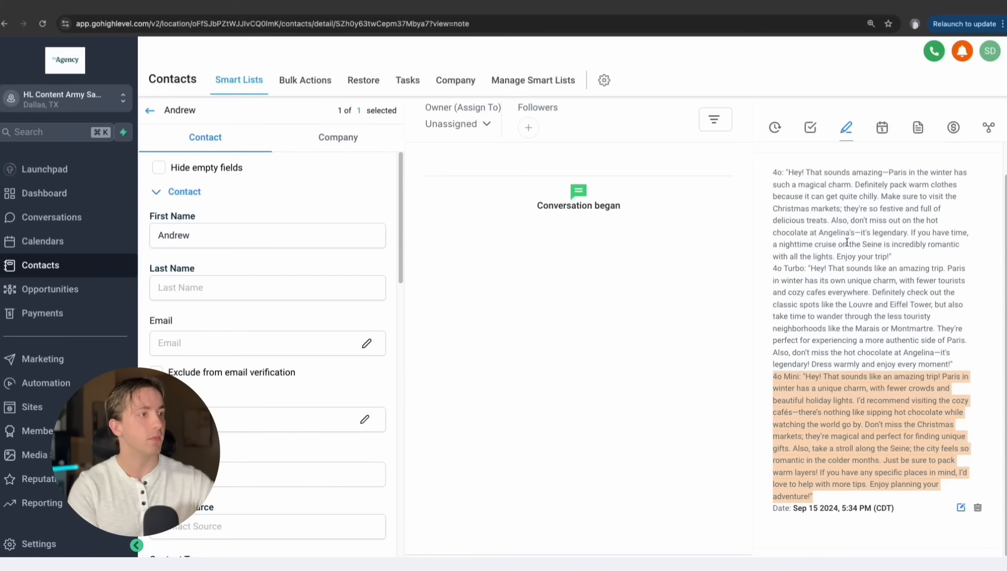
left_click_drag(820, 232, 865, 232)
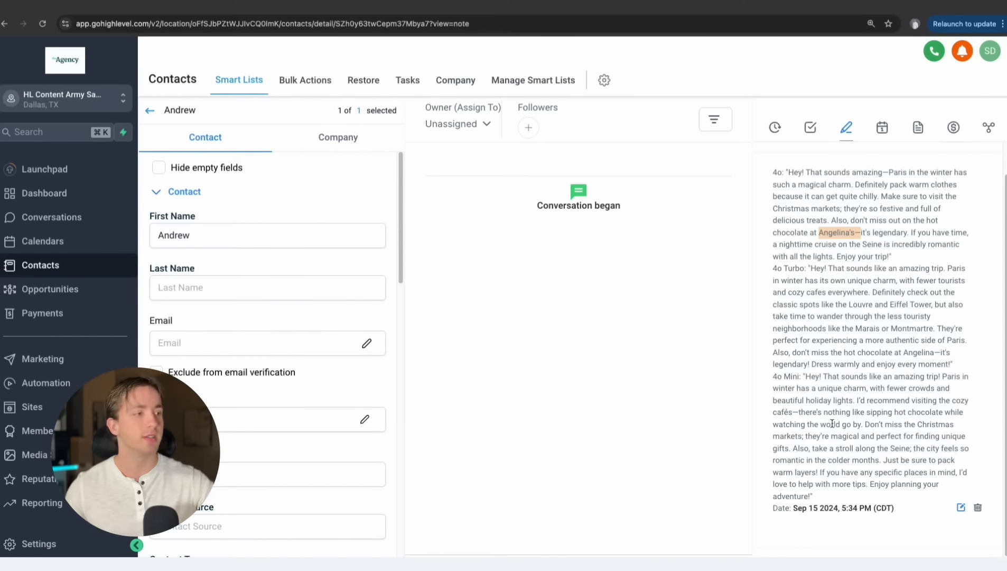
left_click_drag(773, 377, 849, 504)
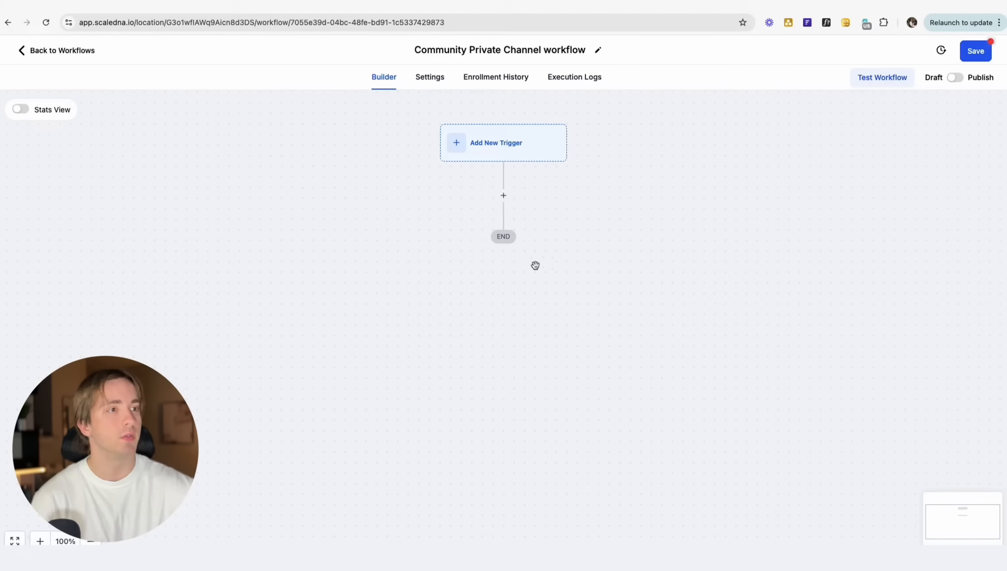
- Search the workflow triggers for priv, look through the full trigger list, and add the Communities trigger Private Channel Access Granted
left_click(460, 146)
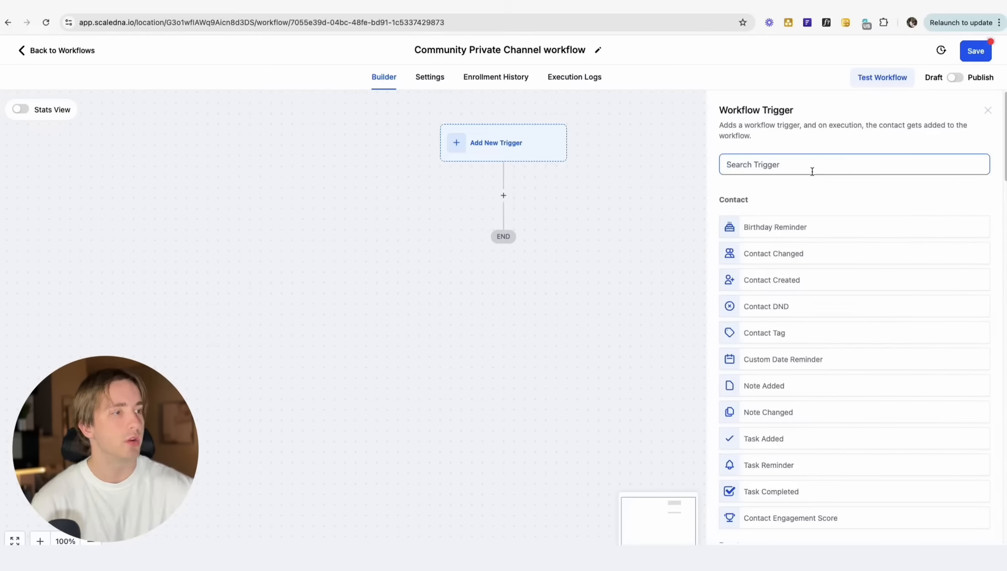
type("priv")
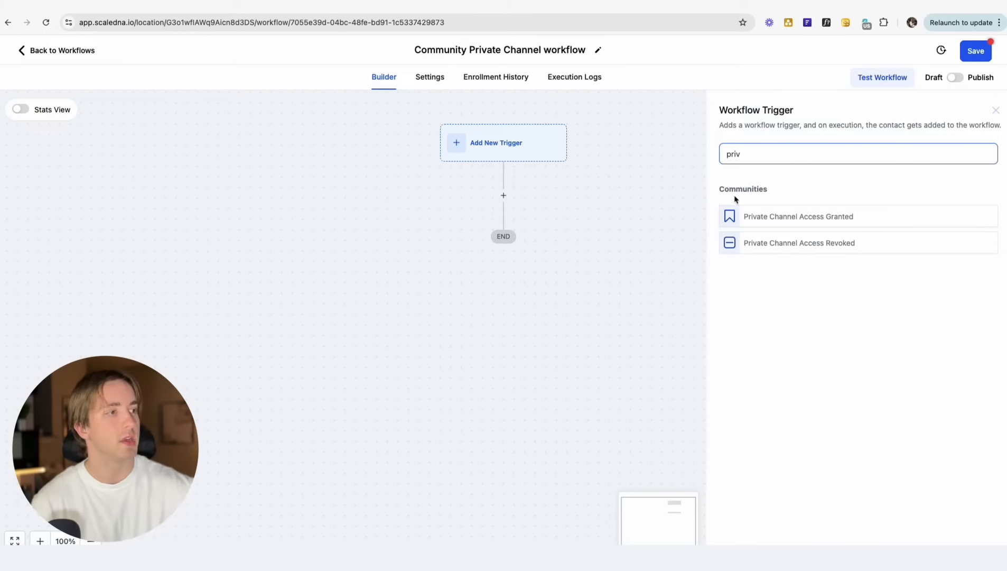
double_click(734, 154)
key("BackSpace")
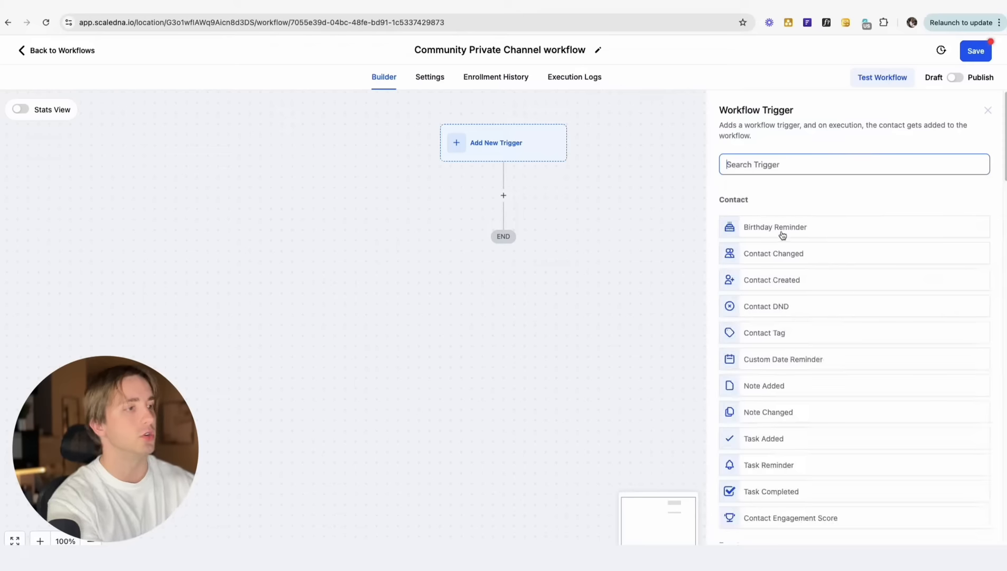
scroll(782, 236, "down", 18)
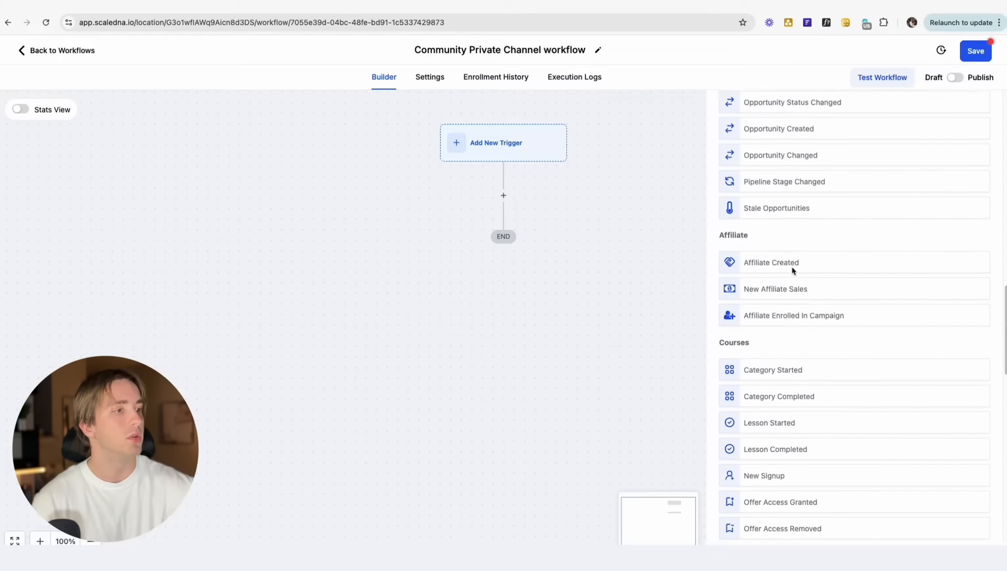
scroll(792, 271, "down", 10)
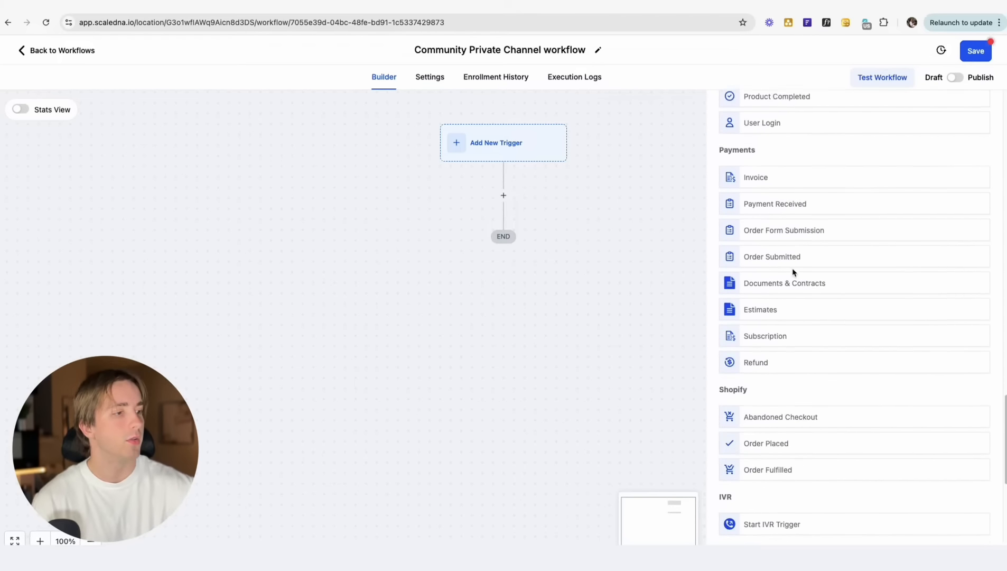
scroll(806, 380, "down", 5)
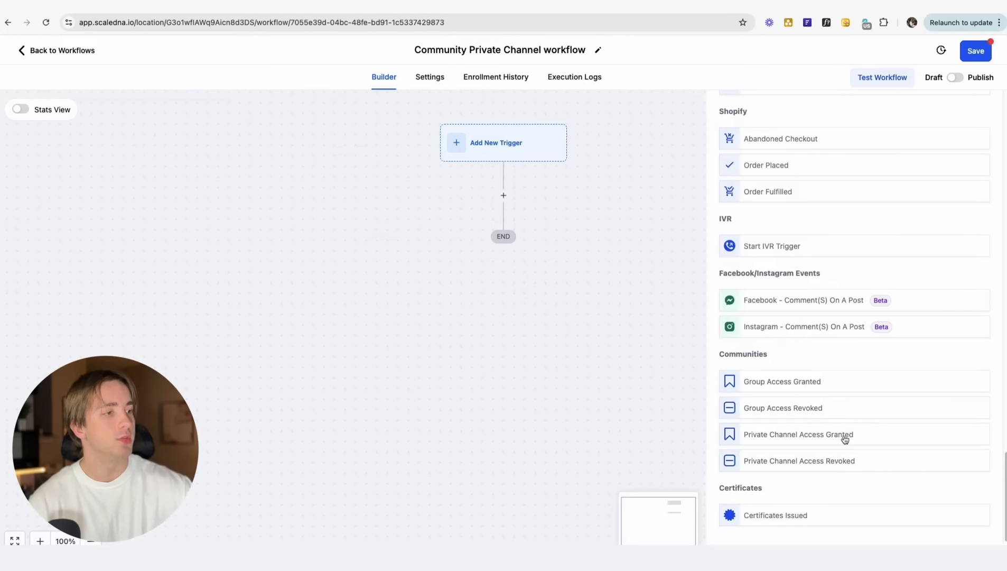
left_click(775, 438)
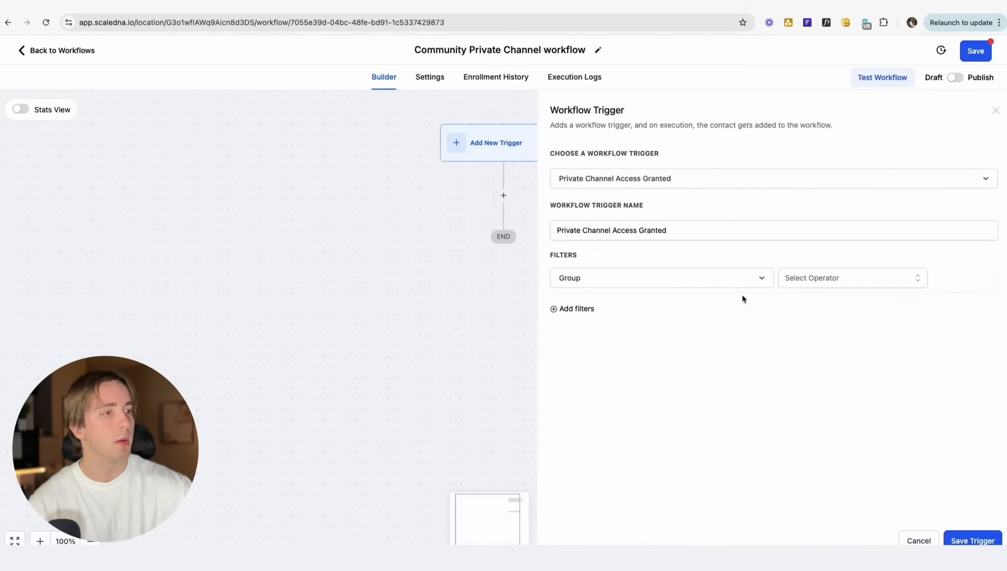
- Filter the Private Channel Access Granted trigger to Group Is Coaches Corner and Private Channels Is Private Channel (DISCUSS)
left_click(809, 277)
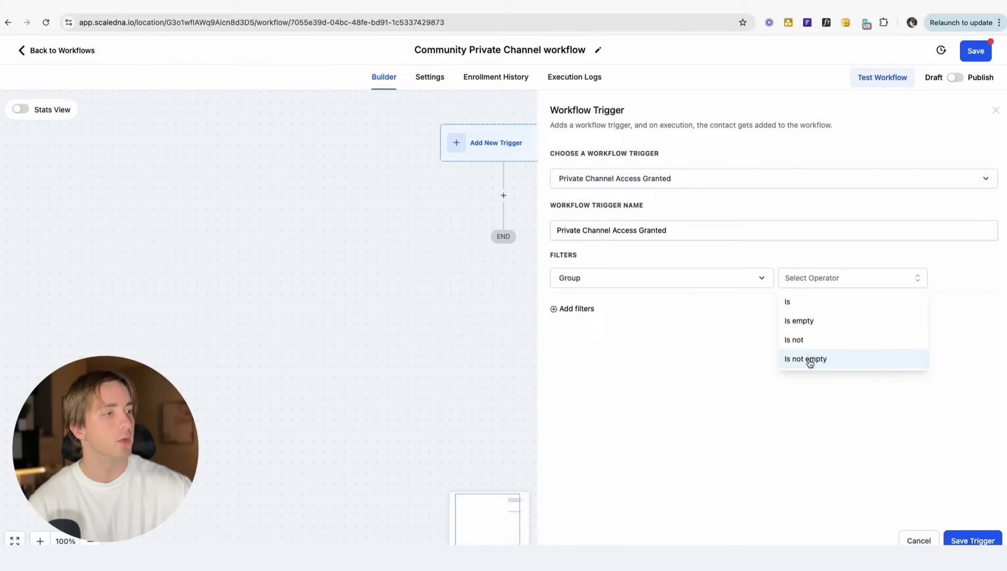
left_click(796, 303)
left_click(854, 279)
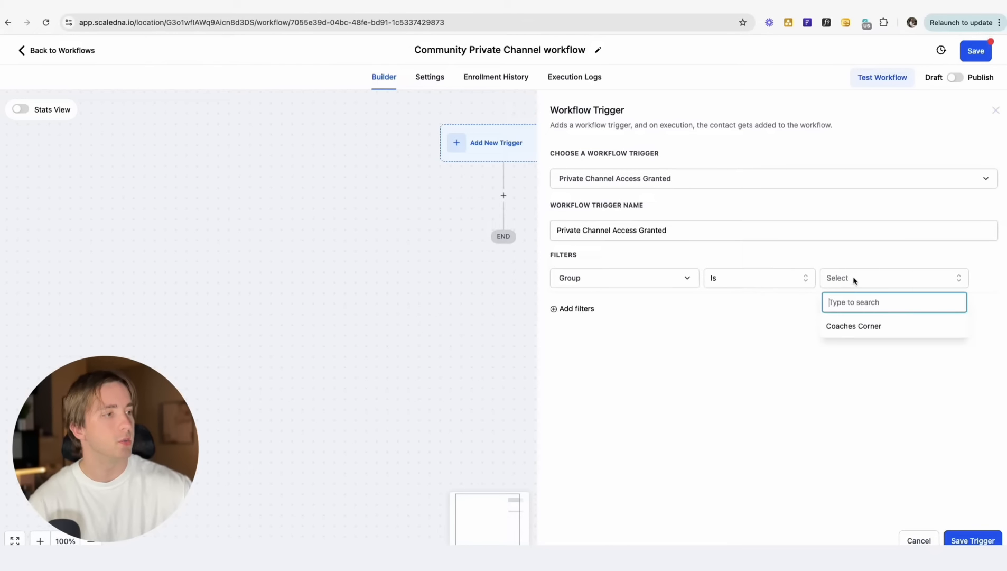
left_click(855, 326)
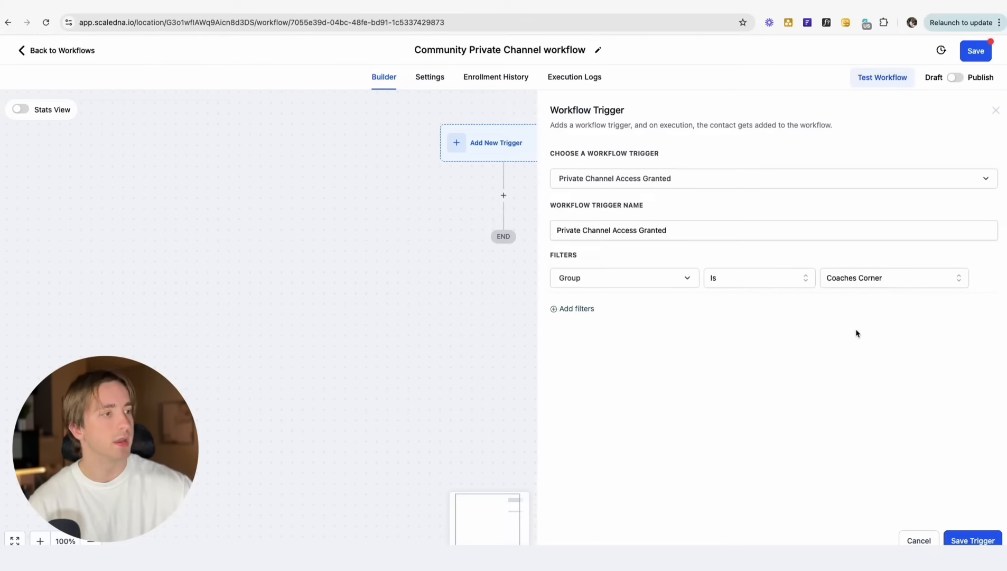
left_click(577, 309)
left_click(626, 382)
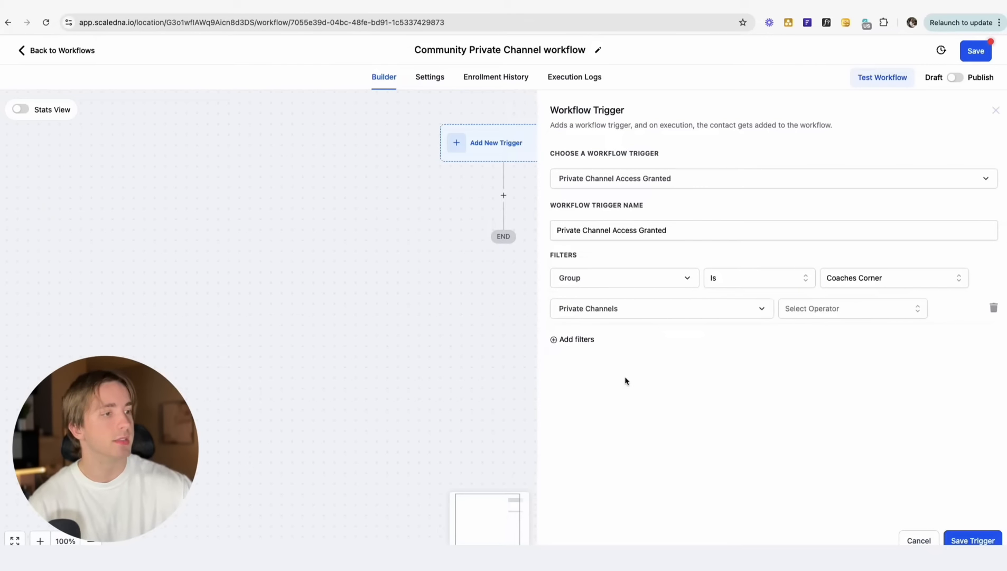
left_click(825, 312)
left_click(807, 333)
left_click(894, 310)
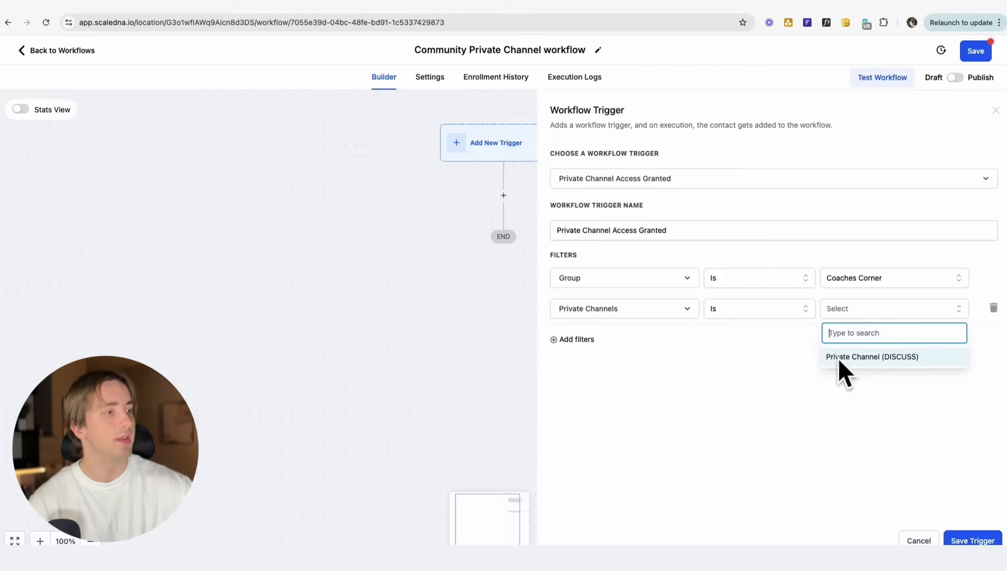
left_click(875, 358)
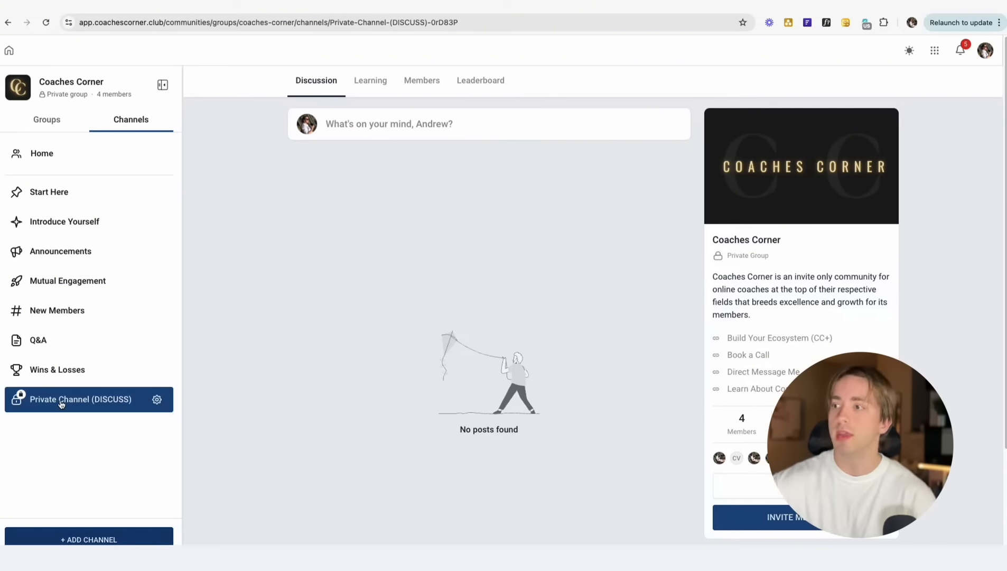
- Start a new channel in the Coaches Corner community, view its icon choices, and switch on Make Channel Private
left_click(91, 540)
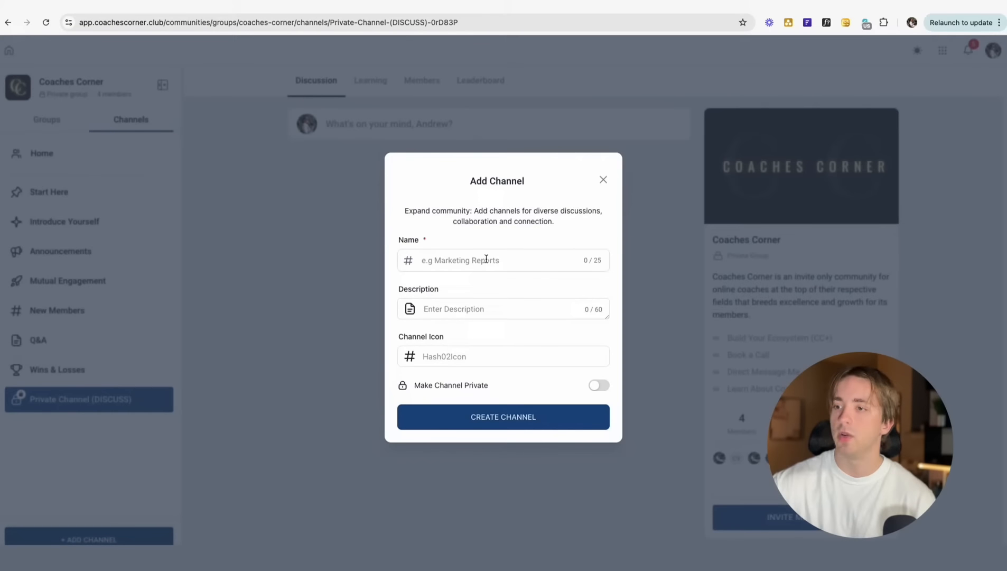
left_click(443, 362)
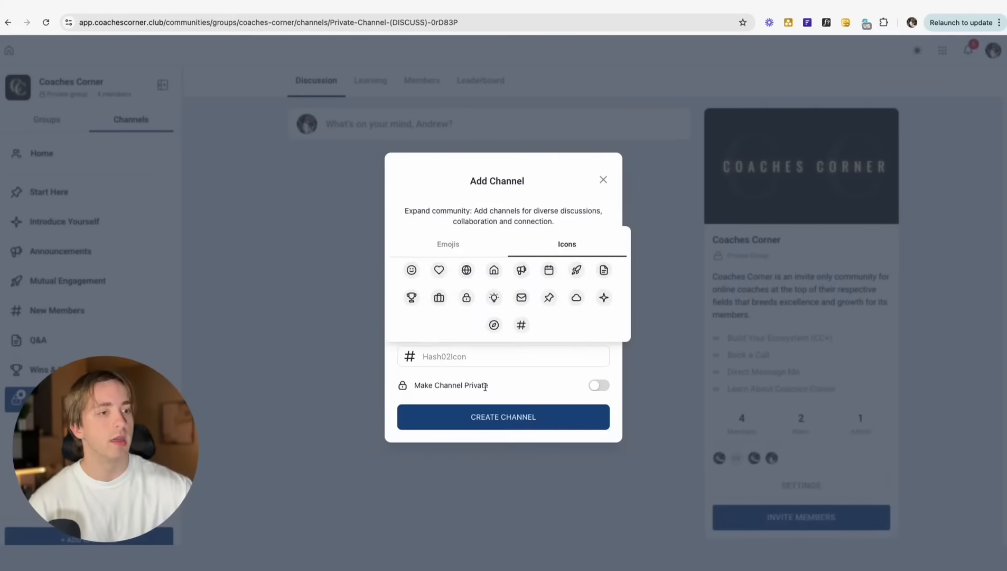
left_click(597, 385)
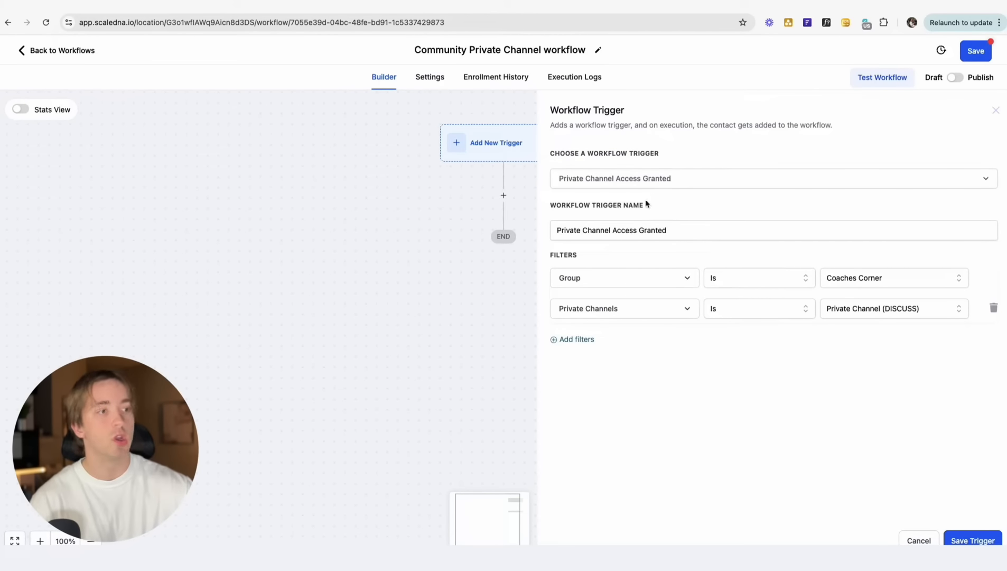
left_click(577, 340)
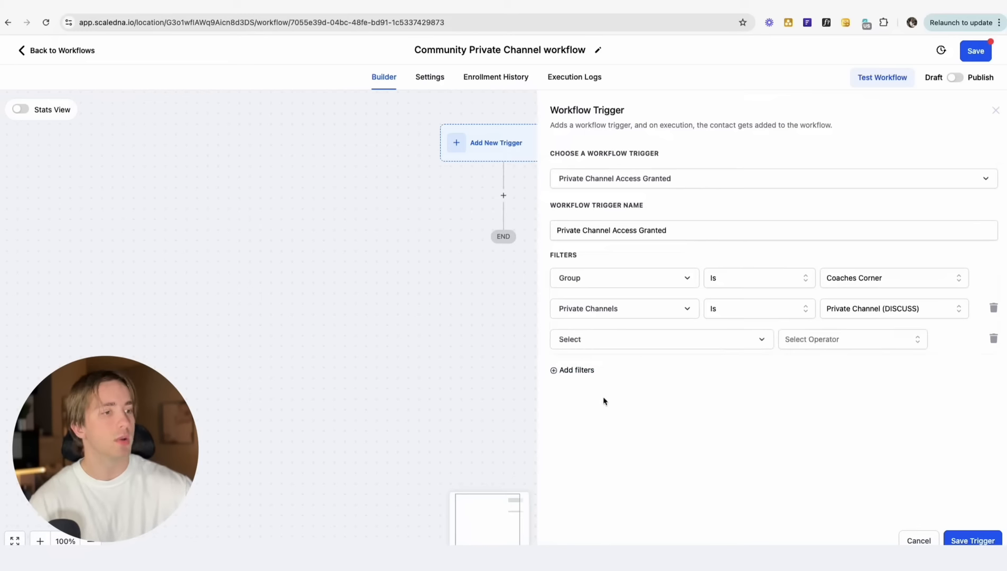
left_click(587, 344)
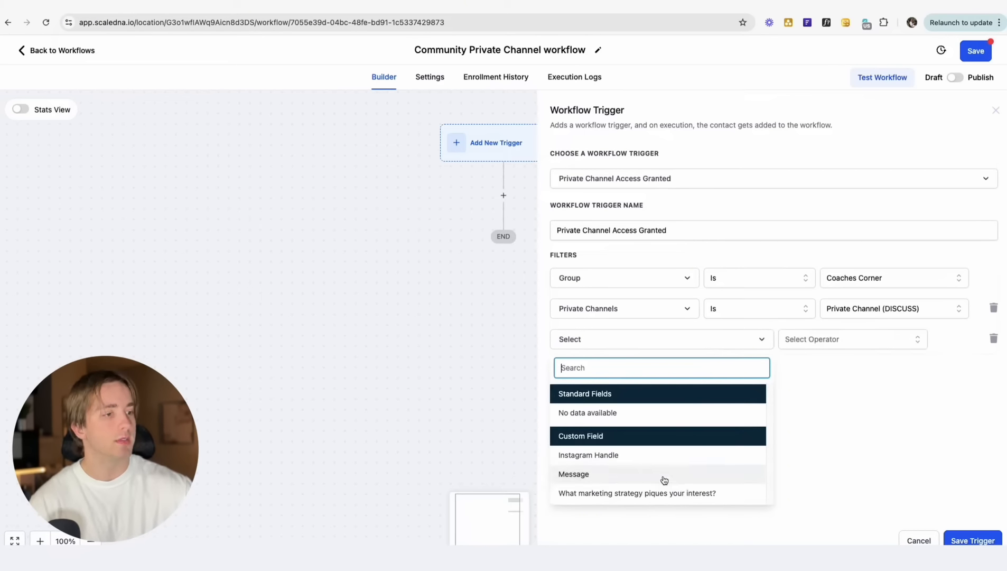
left_click(993, 339)
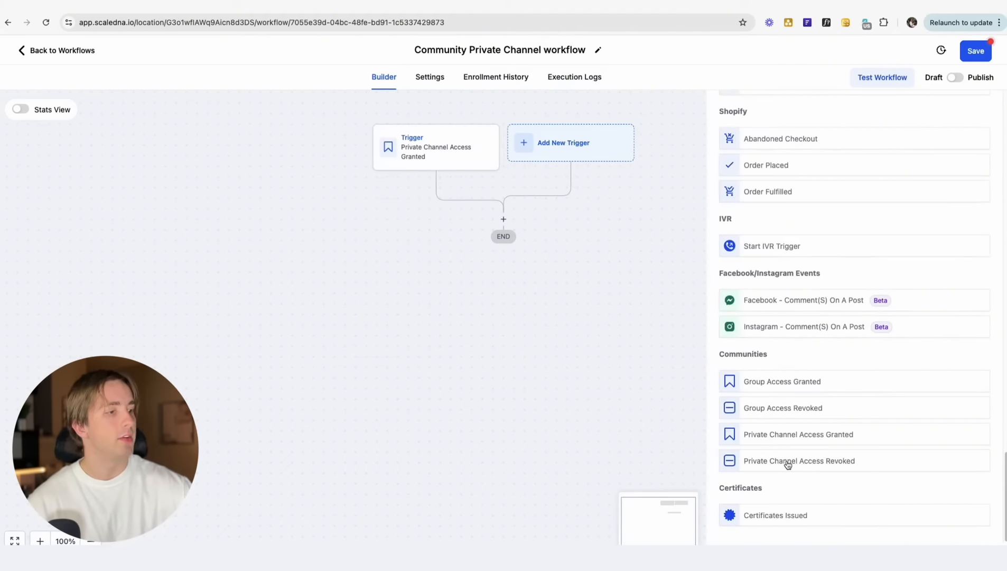
- Add a Private Channel Access Revoked trigger and filter it to Group Is Coaches Corner
left_click(788, 461)
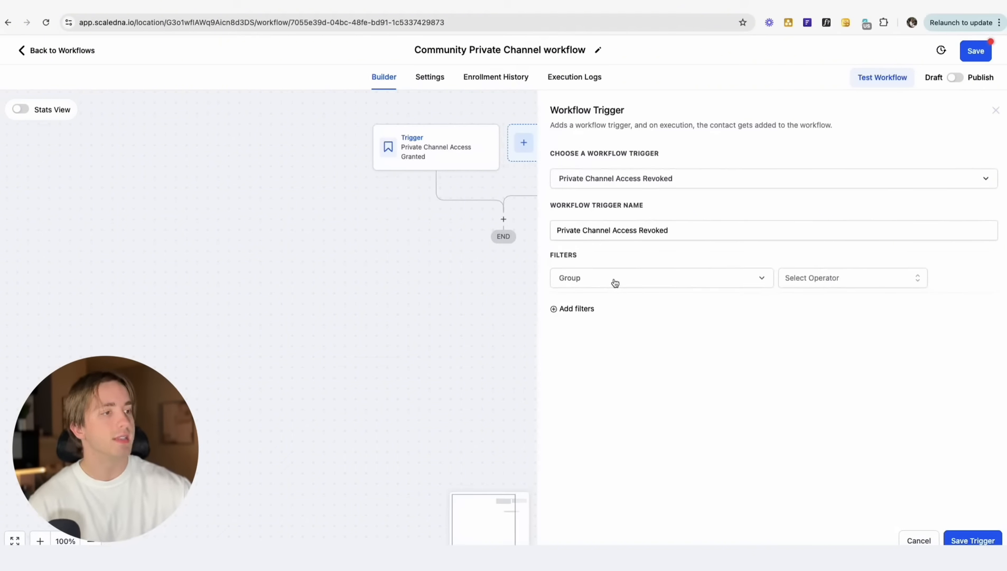
left_click(793, 277)
left_click(803, 303)
left_click(850, 281)
left_click(853, 325)
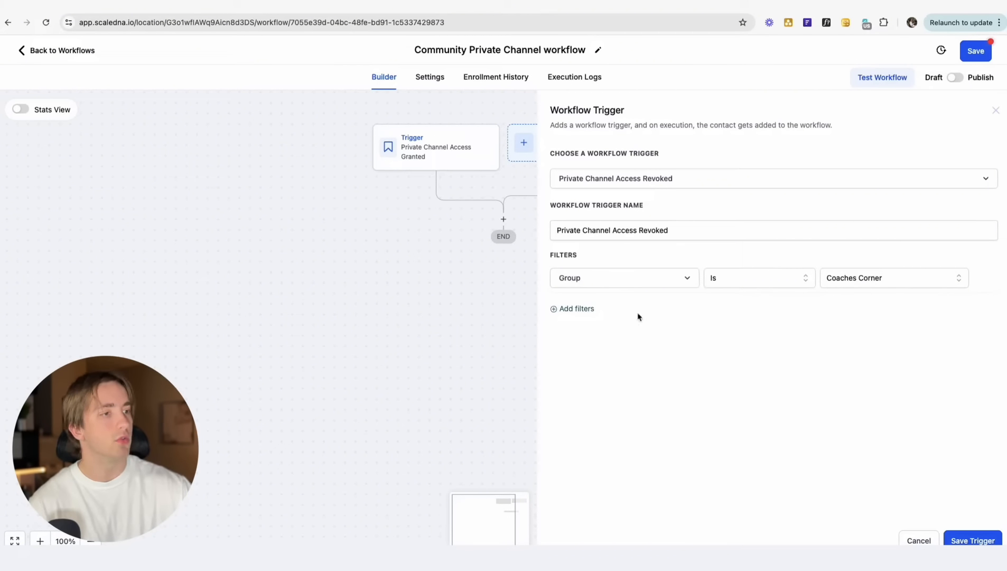
- Add a second filter to the Private Channel Access Revoked trigger: Private Channels Is Private Channel (DISCUSS)
left_click(582, 308)
left_click(599, 314)
left_click(612, 381)
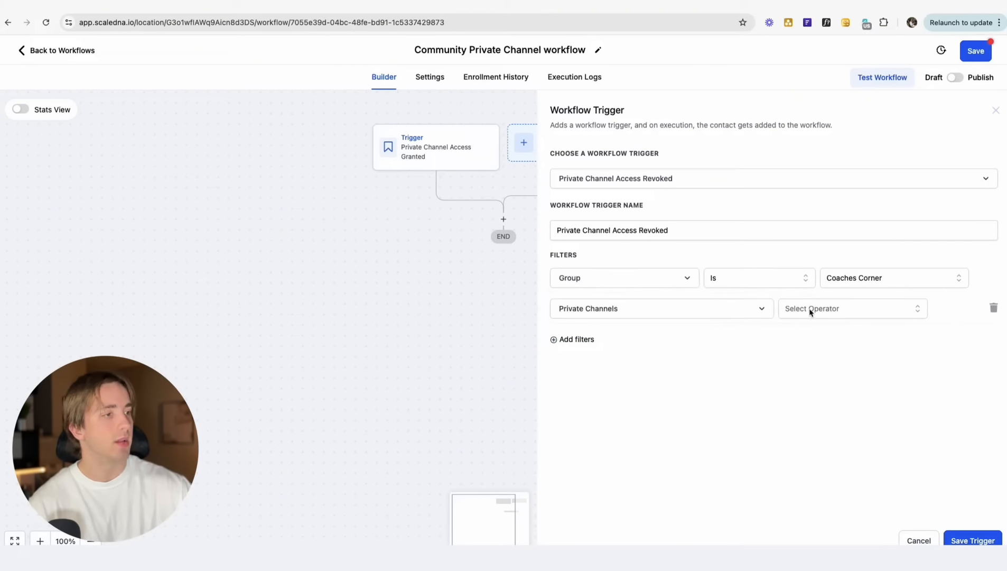
left_click(812, 309)
left_click(809, 333)
left_click(865, 309)
left_click(862, 357)
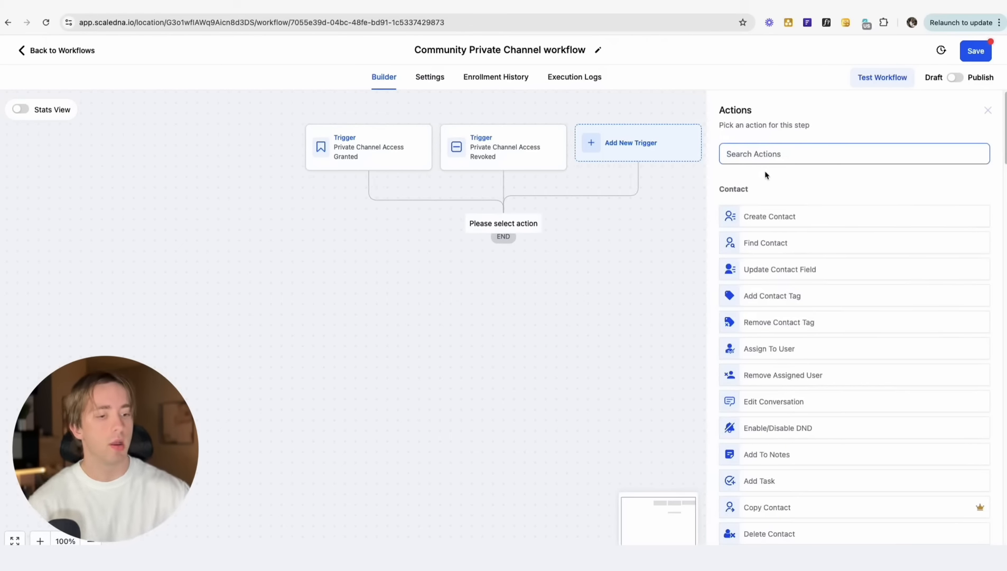
- Add a Grant Private Channel Access action for group Coaches Corner and Private Channel (DISCUSS), and save it
type("pri")
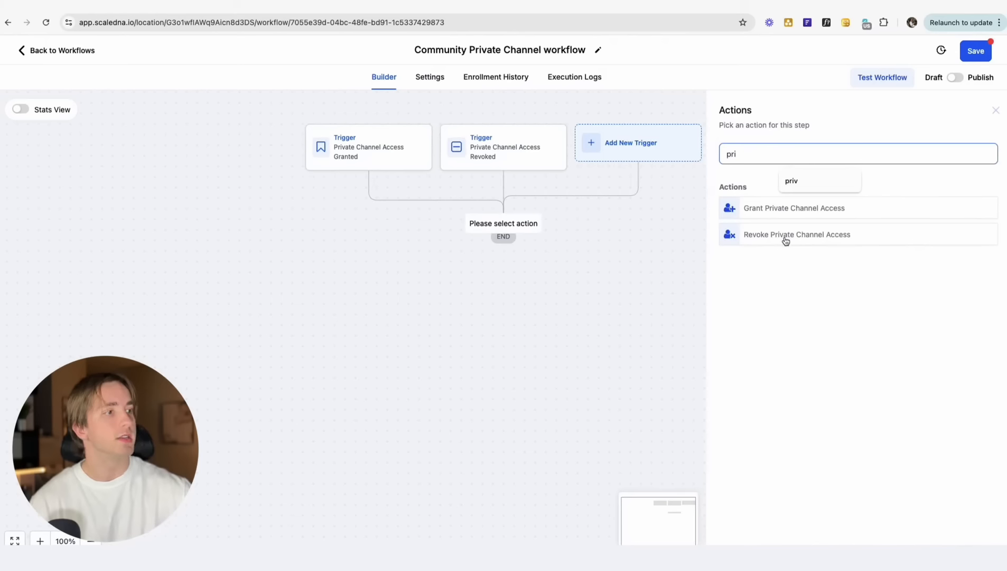
left_click(763, 210)
left_click(783, 225)
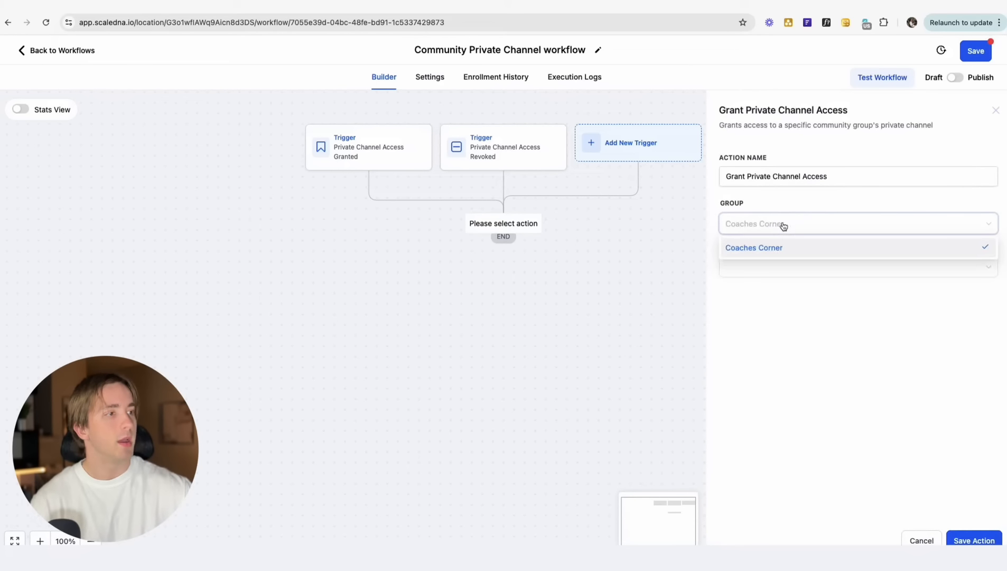
left_click(764, 248)
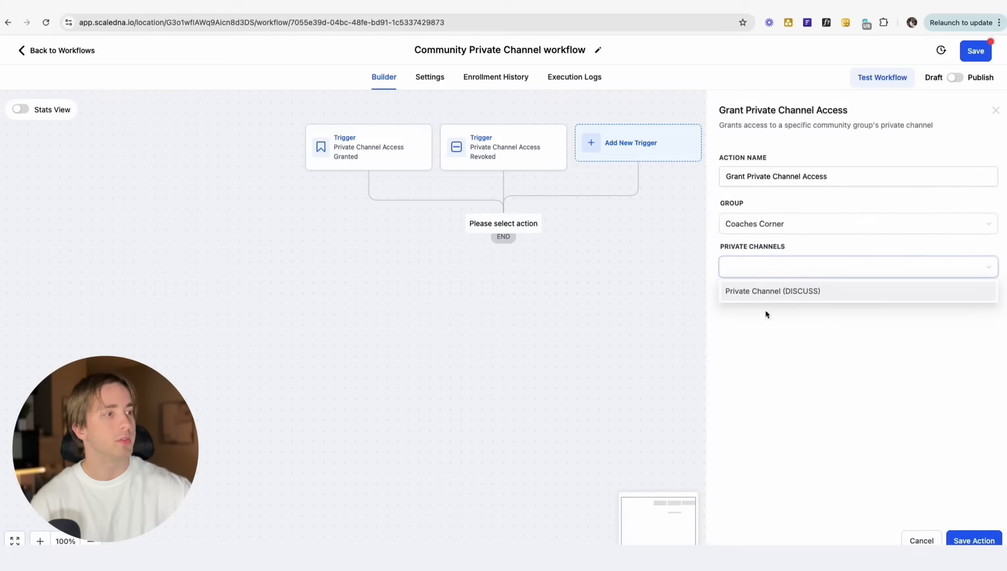
left_click(769, 294)
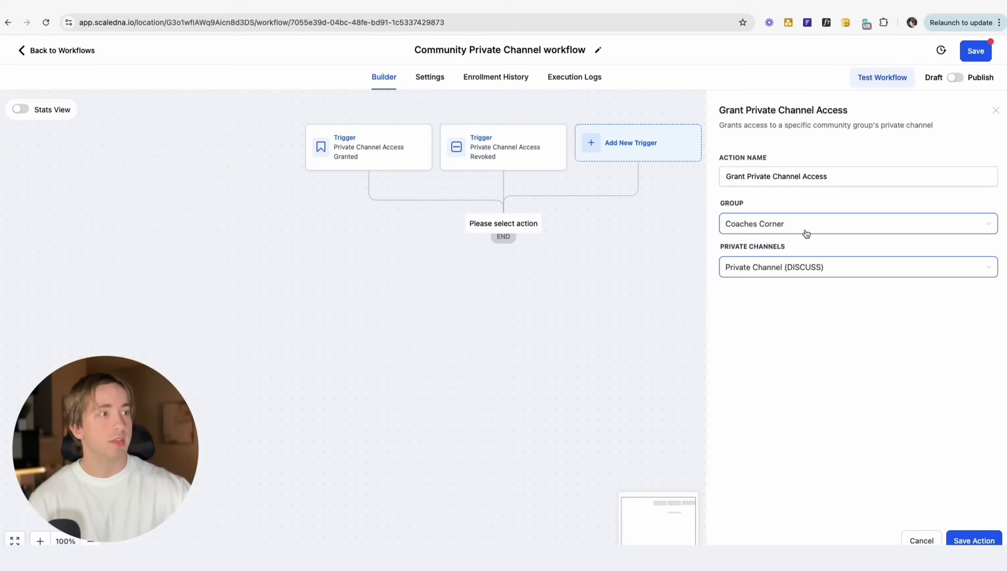
left_click(974, 540)
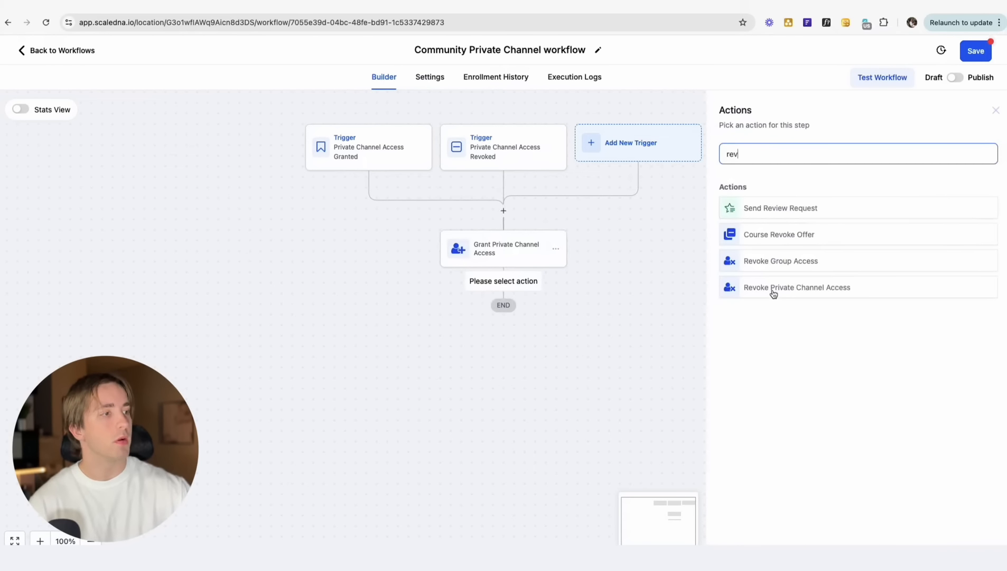
- Add a Revoke Private Channel Access action for group Coaches Corner and Private Channel (DISCUSS)
left_click(772, 290)
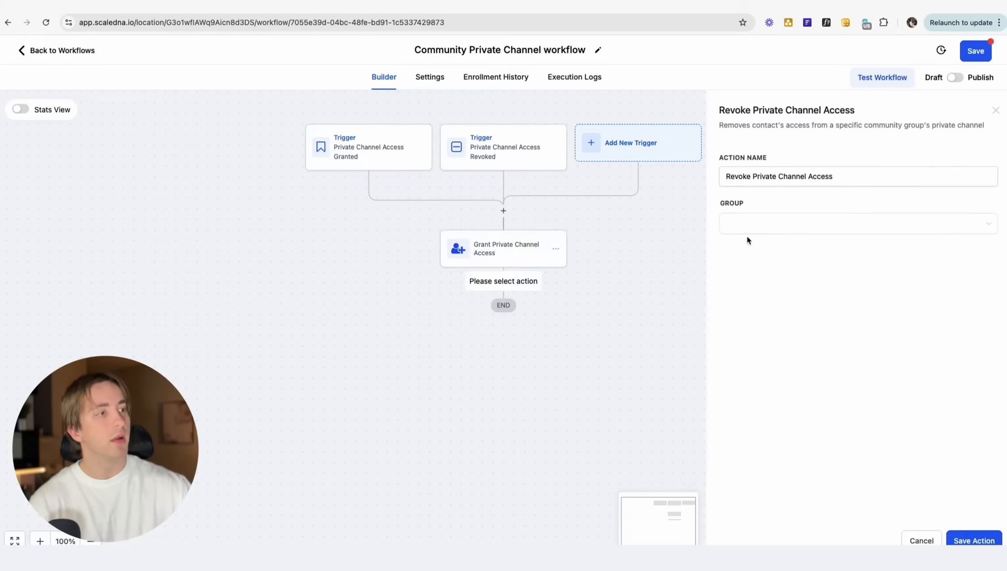
left_click(750, 227)
left_click(753, 256)
left_click(759, 267)
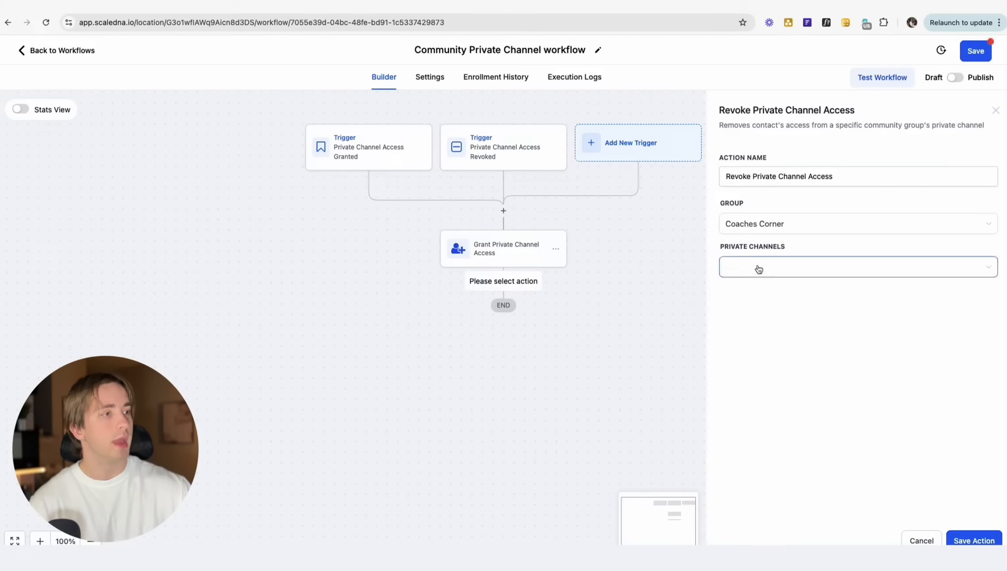
left_click(758, 292)
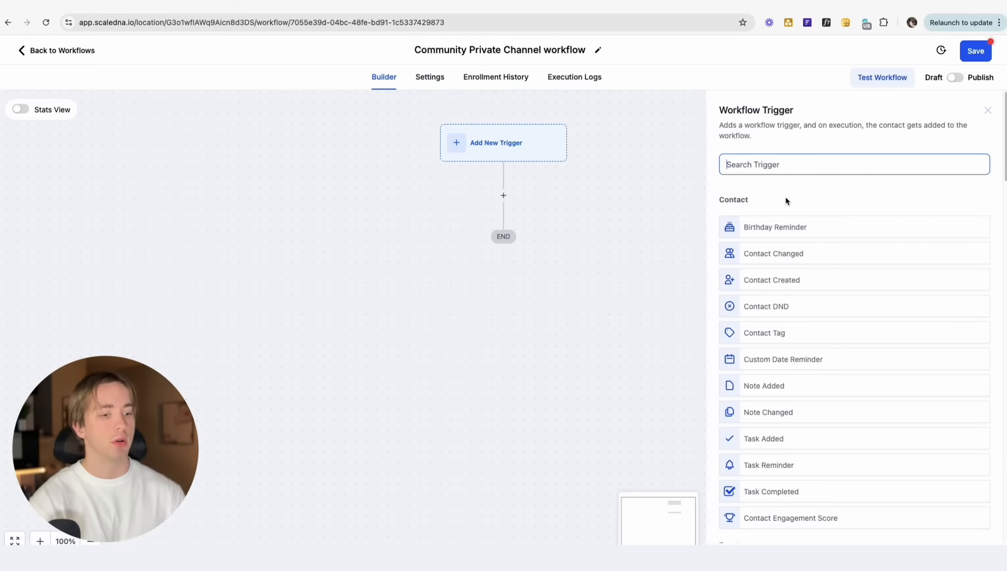
- Add an Order Submitted trigger filtered to Global Product Is Communities - Coaches Corner, and save it
type("order")
left_click(761, 248)
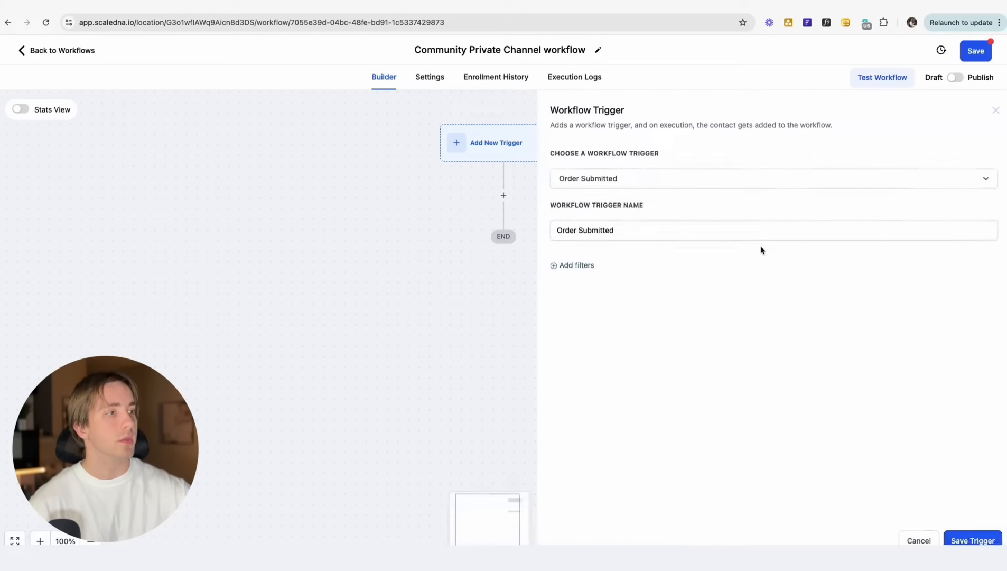
left_click(584, 270)
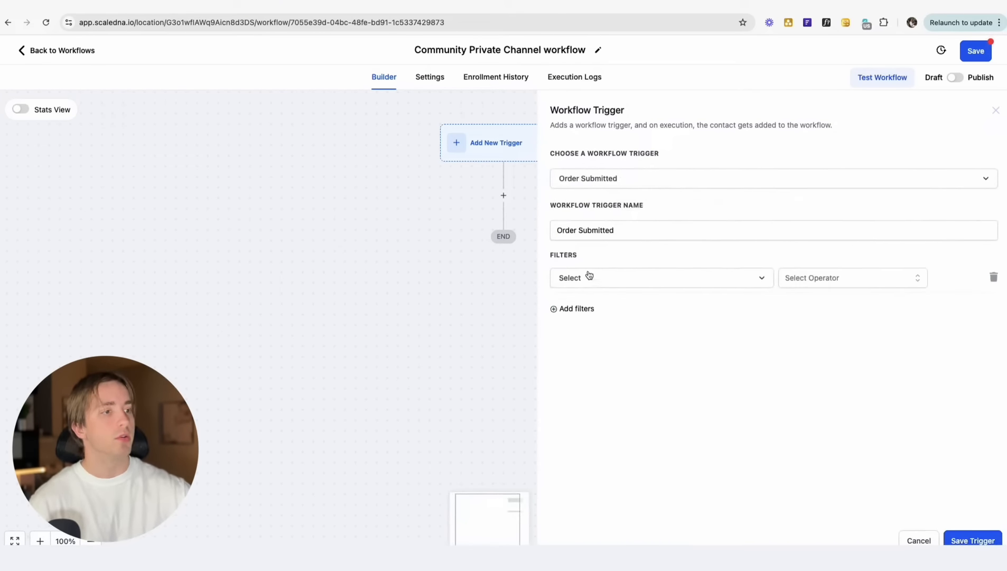
left_click(590, 277)
left_click(634, 359)
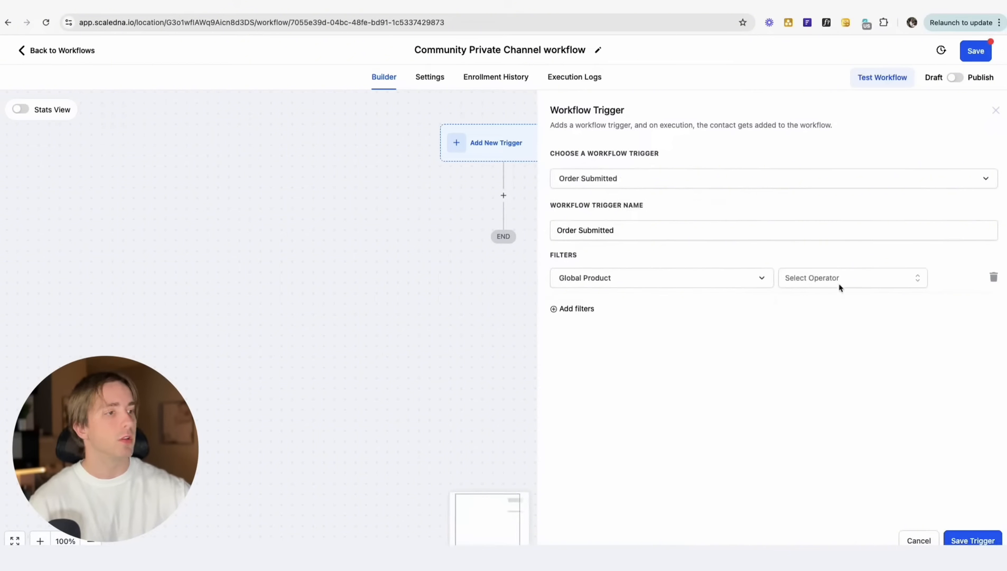
left_click(872, 278)
left_click(828, 298)
left_click(855, 284)
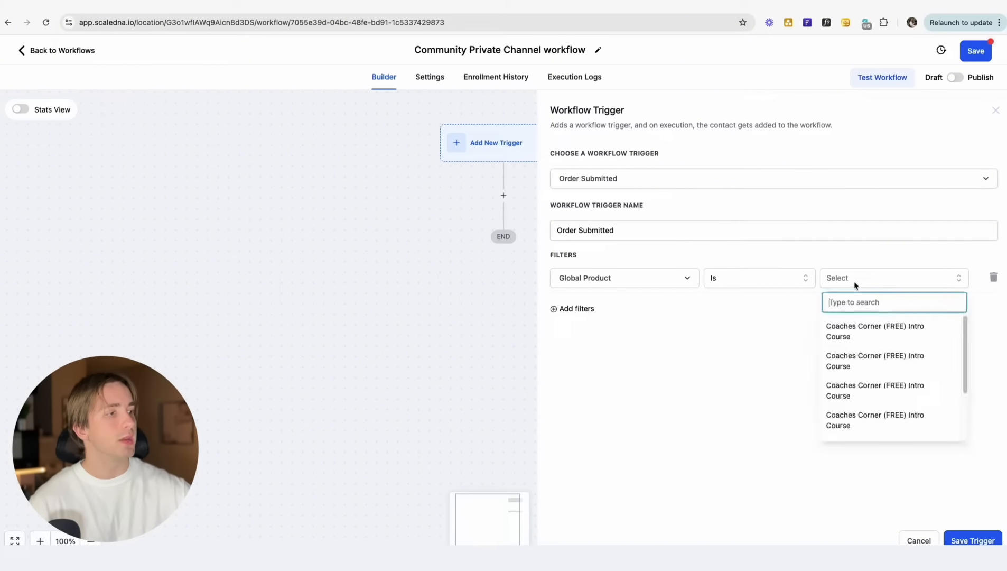
scroll(883, 344, "down", 3)
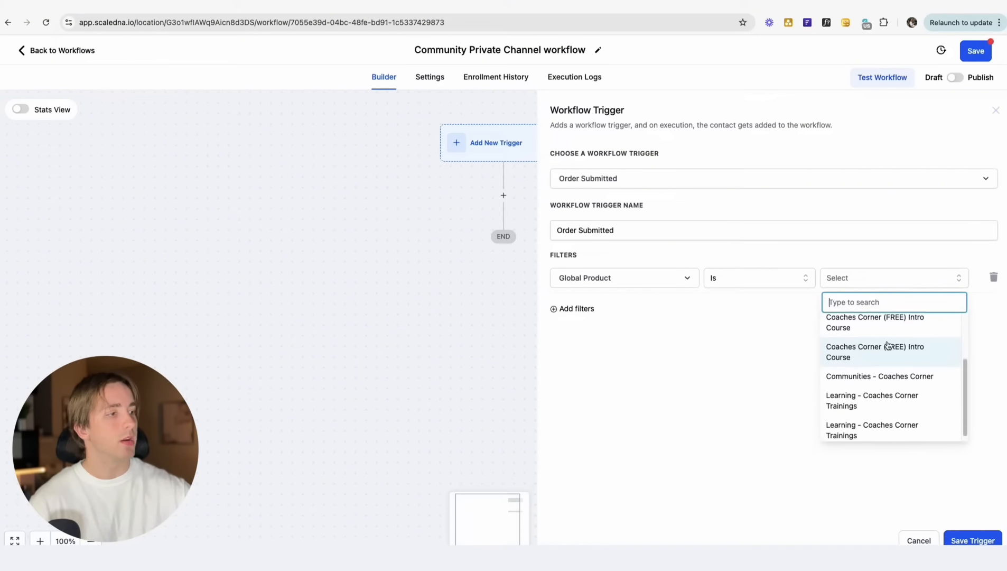
left_click(879, 372)
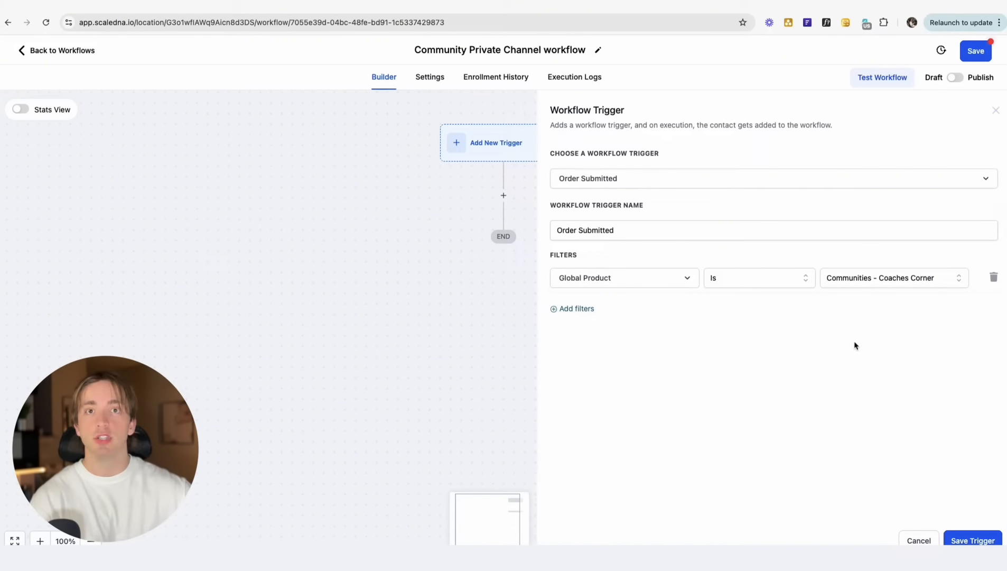
left_click(966, 541)
- Add a Grant Private Channel Access action below the Order Submitted trigger for Coaches Corner and Private Channel (DISCUSS), and save it
left_click(496, 218)
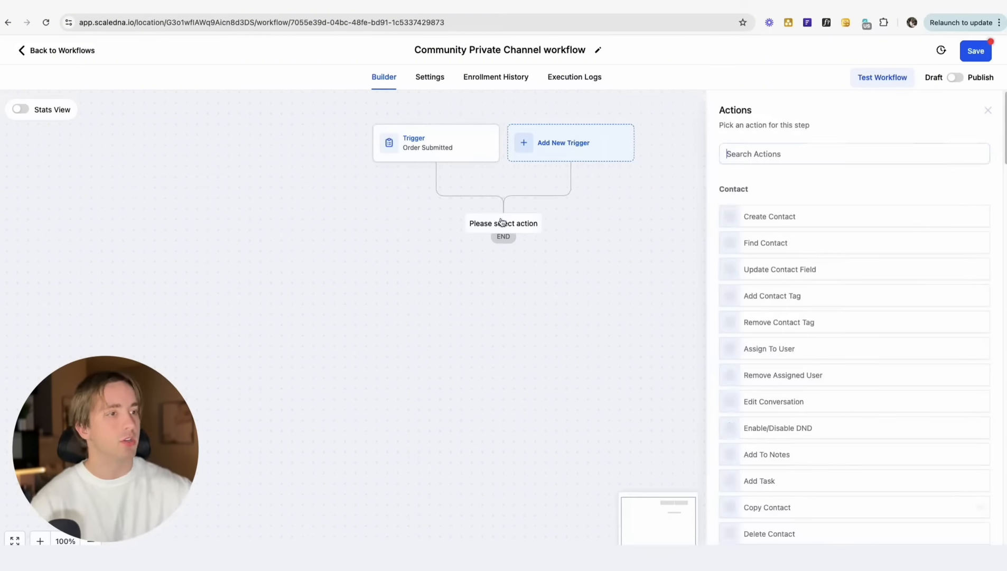
type("gra")
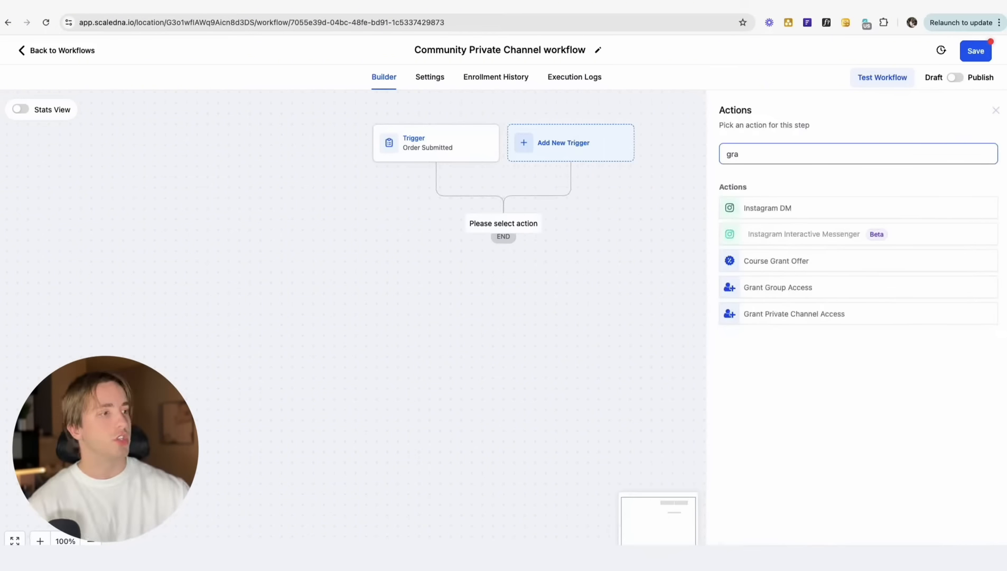
left_click(799, 312)
left_click(759, 226)
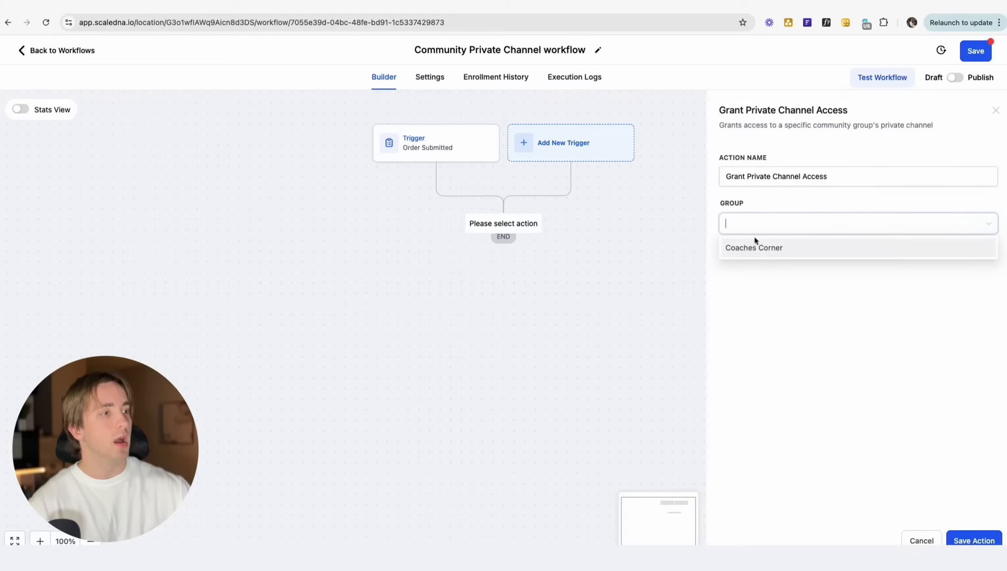
left_click(762, 249)
left_click(767, 265)
left_click(768, 290)
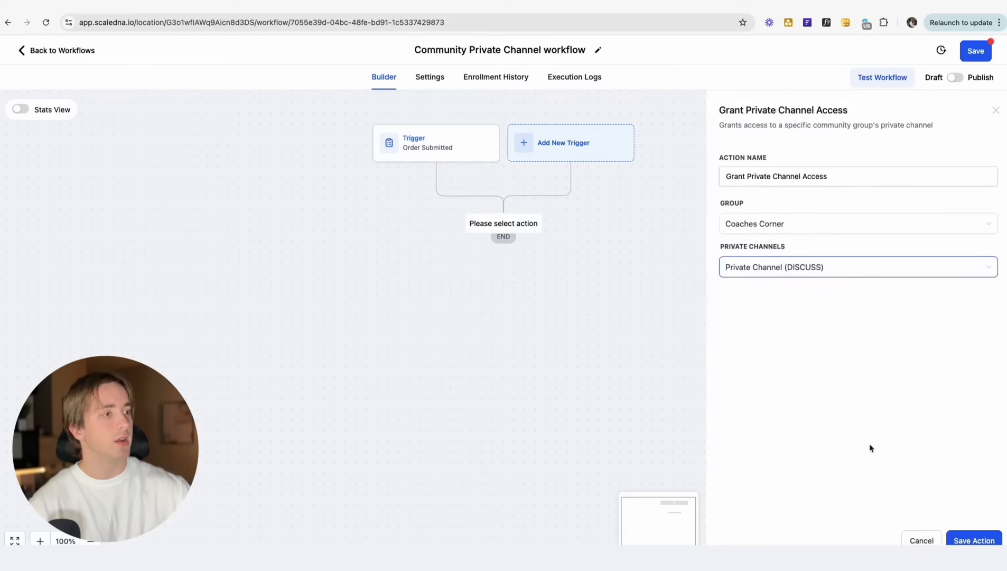
left_click(974, 539)
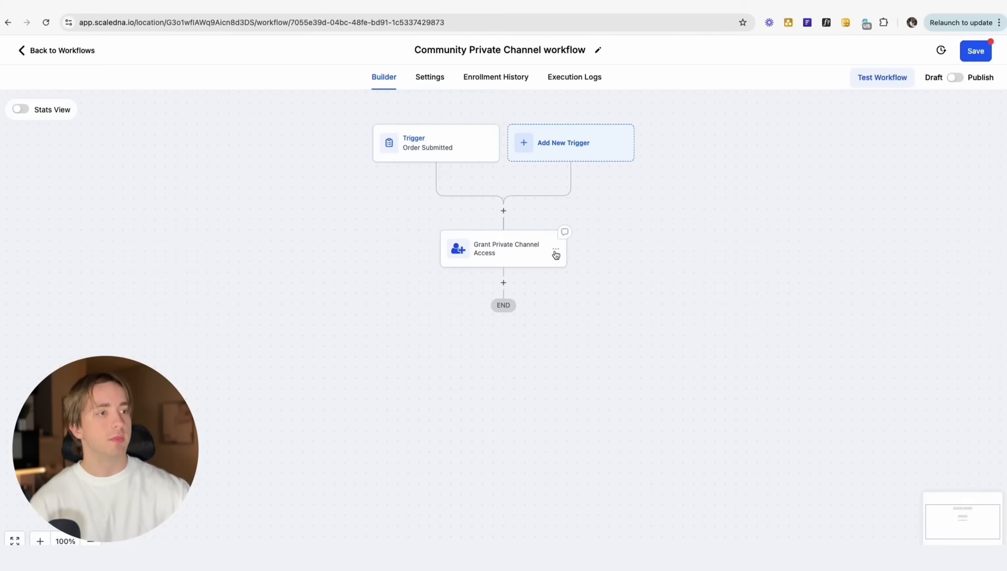
- Delete the Grant Private Channel Access action from the workflow
left_click(556, 252)
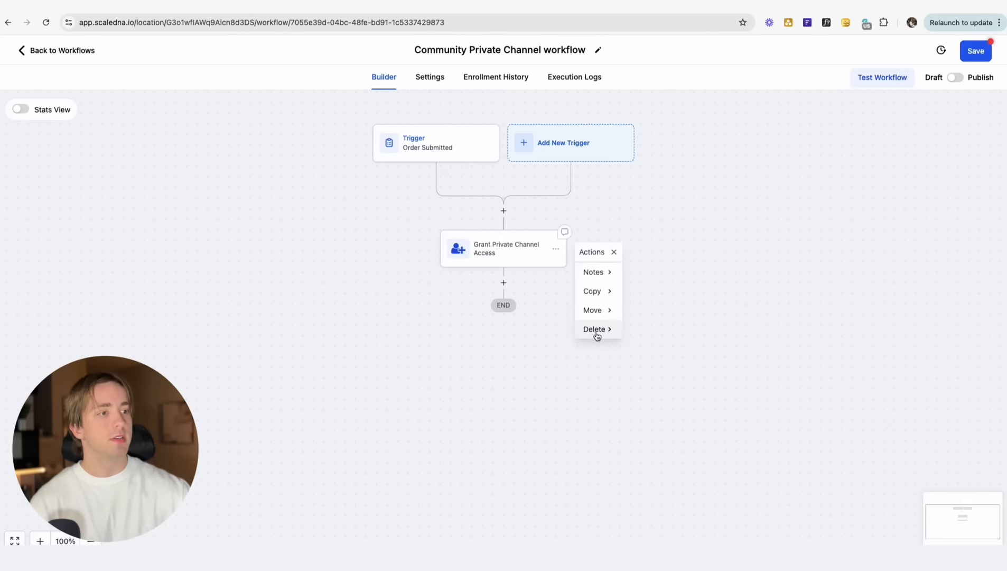
left_click(595, 330)
left_click(656, 275)
left_click(615, 329)
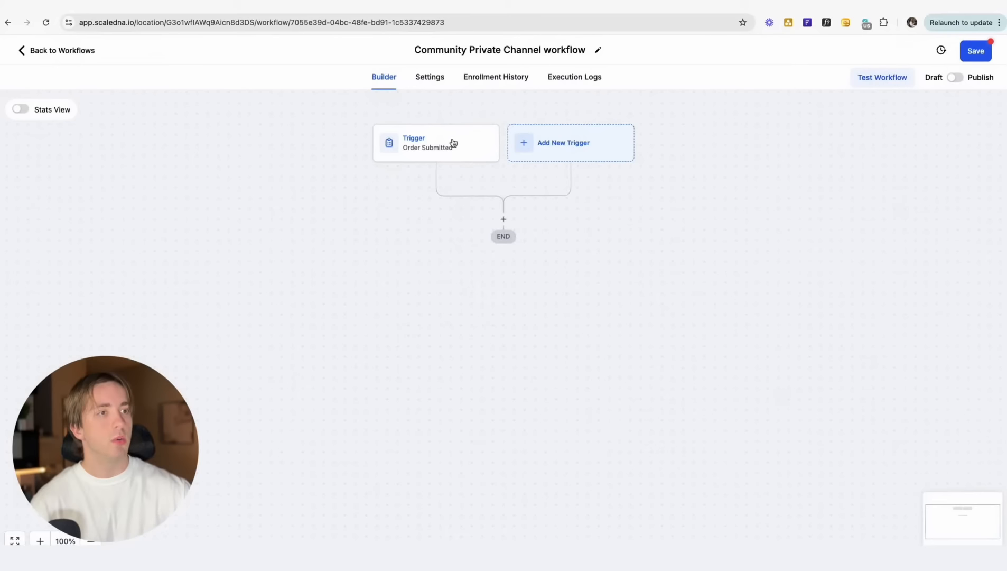
- Change the Order Submitted trigger's type to Refund
left_click(444, 147)
left_click(569, 175)
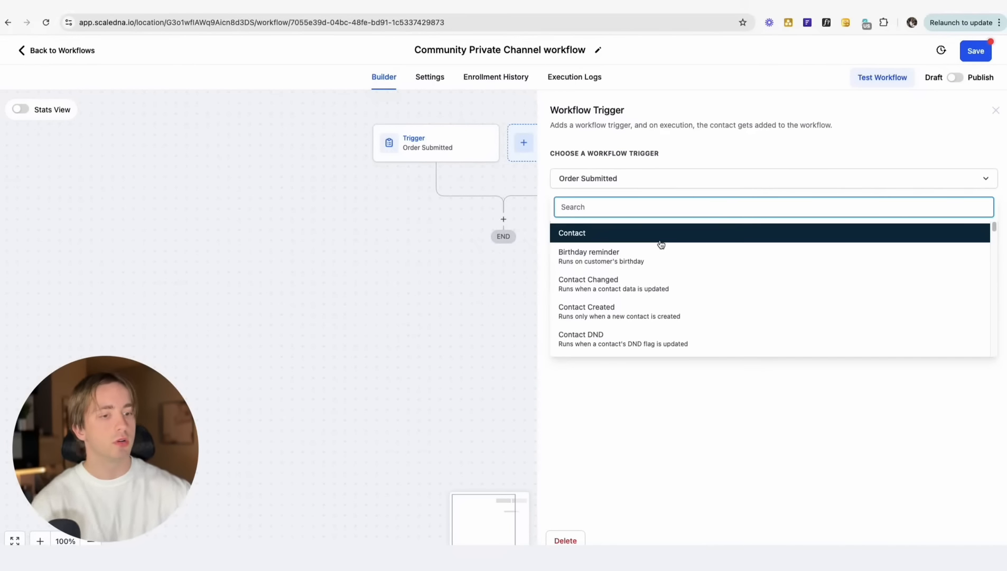
type("refu")
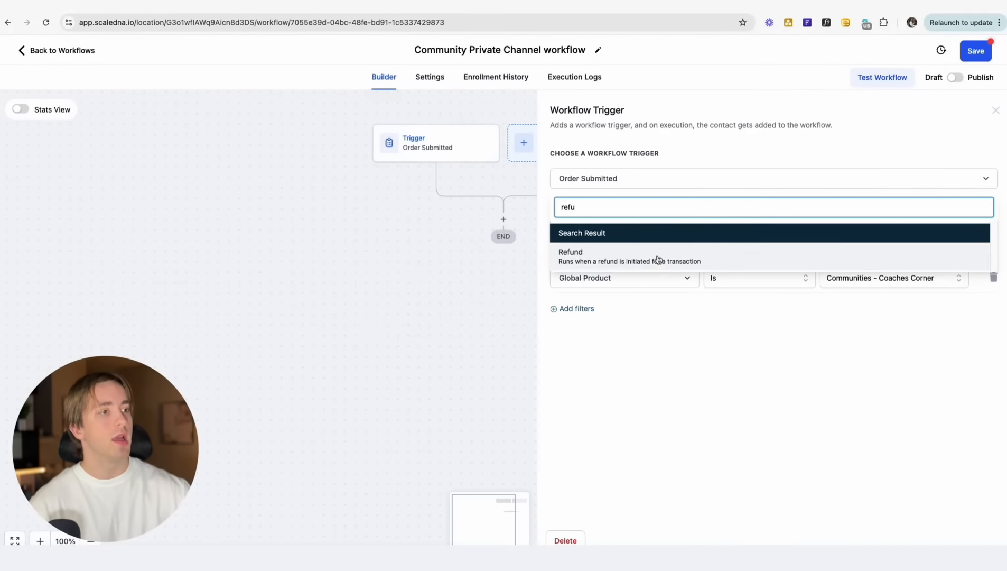
left_click(657, 257)
- Filter the Refund trigger to Source Is Communities and save the trigger
left_click(590, 269)
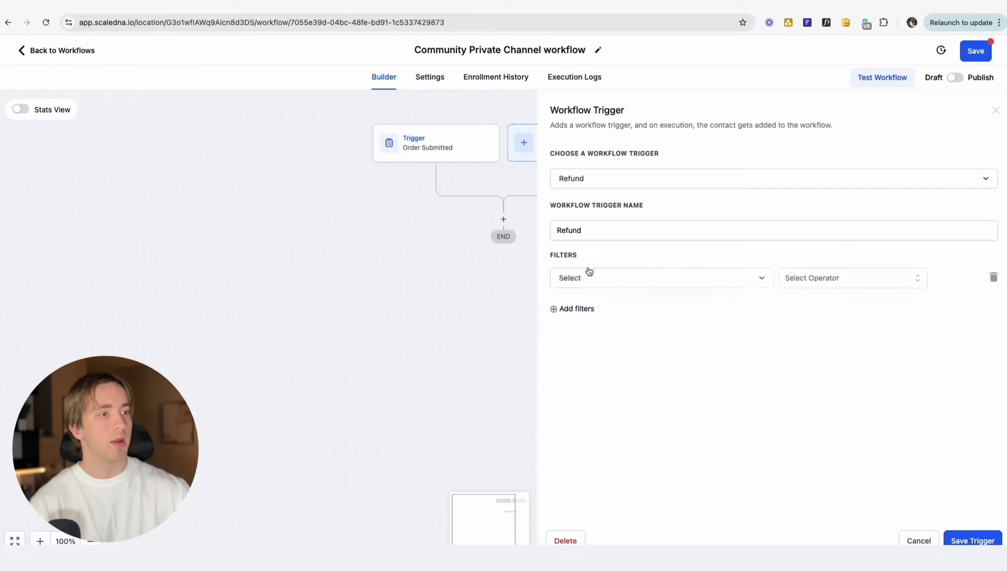
left_click(591, 276)
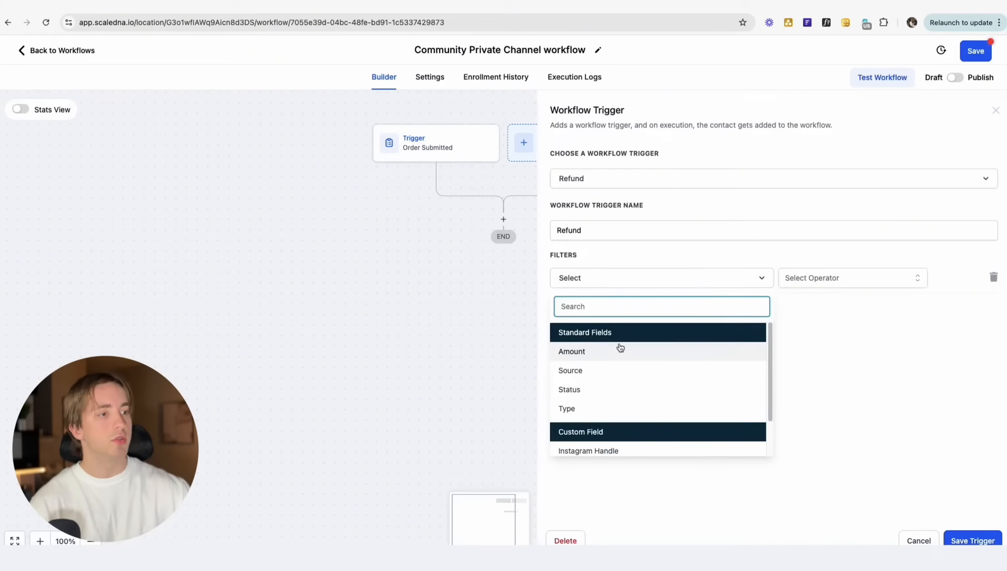
left_click(609, 373)
left_click(577, 282)
left_click(600, 373)
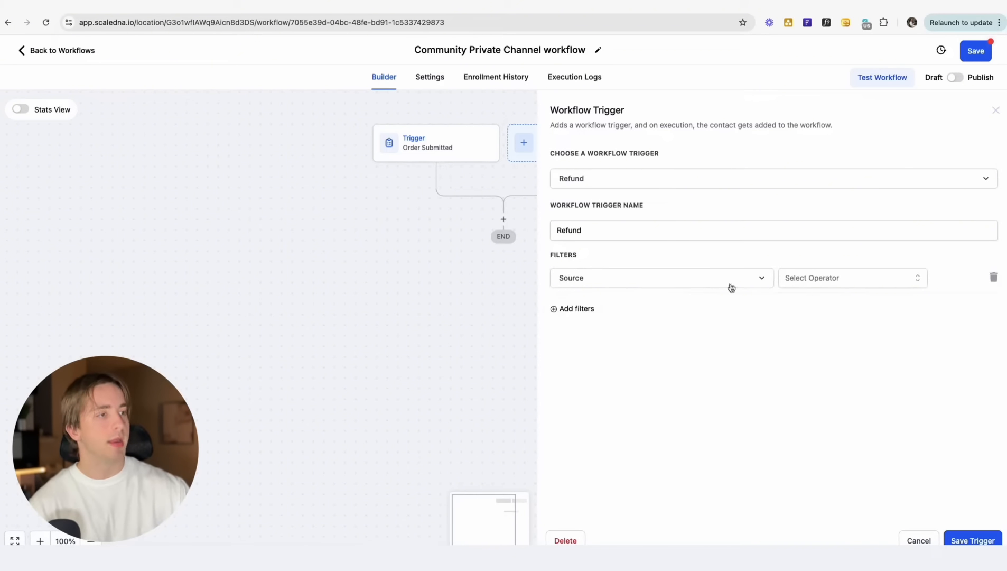
left_click(808, 279)
left_click(807, 299)
left_click(842, 285)
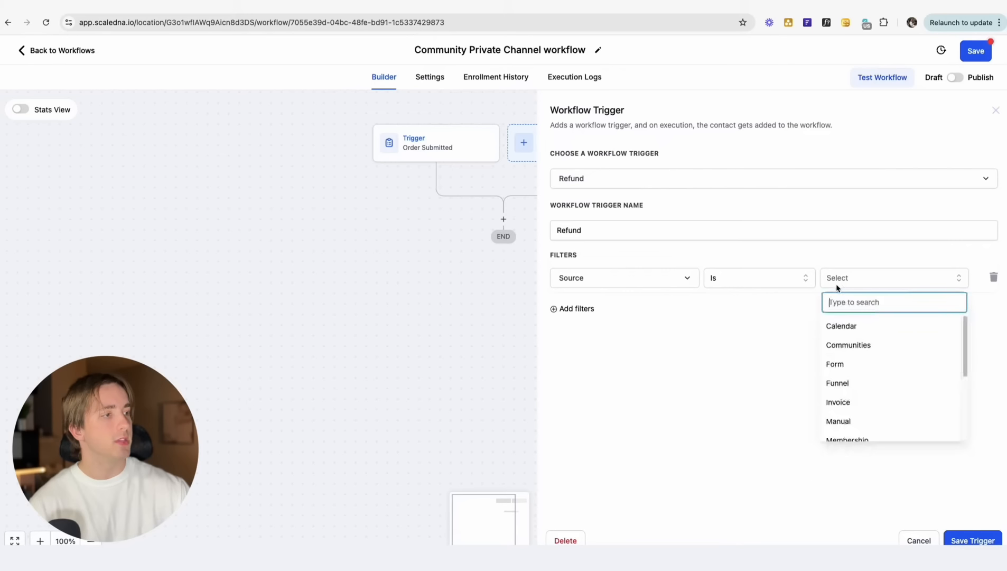
left_click(865, 347)
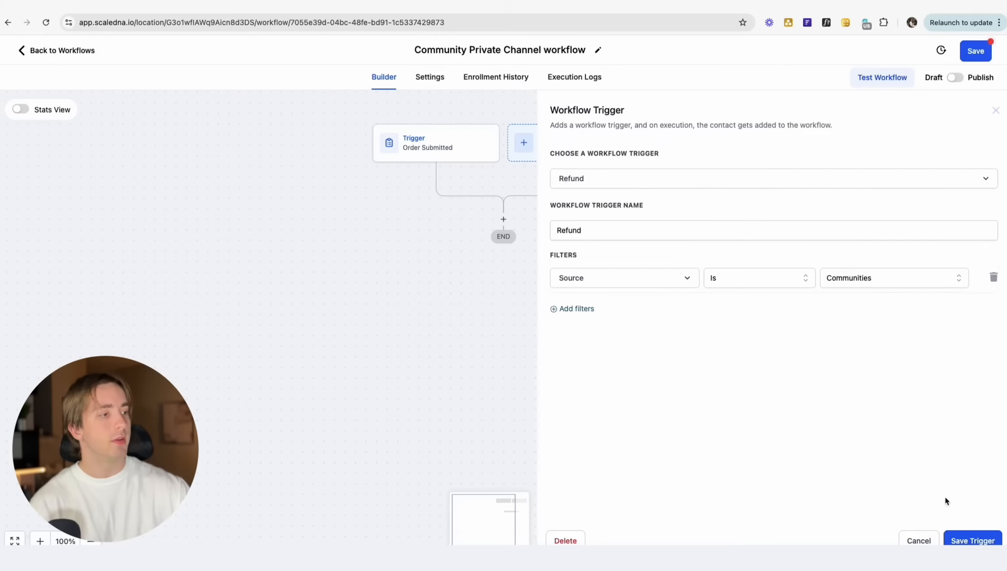
left_click(966, 539)
- Add a Revoke Private Channel Access action below the Refund trigger for Coaches Corner and Private Channel (DISCUSS), and save it
left_click(503, 219)
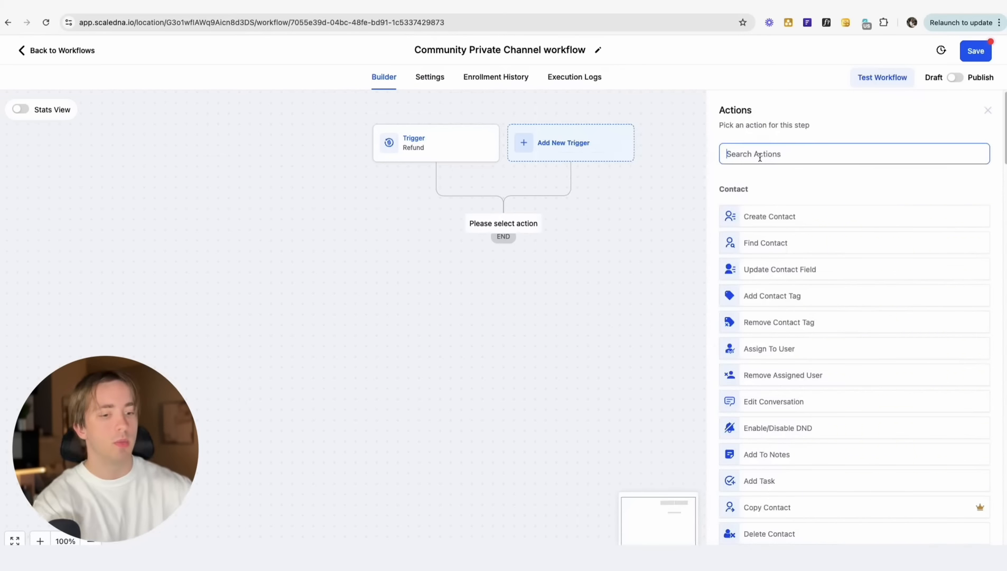
type("rev")
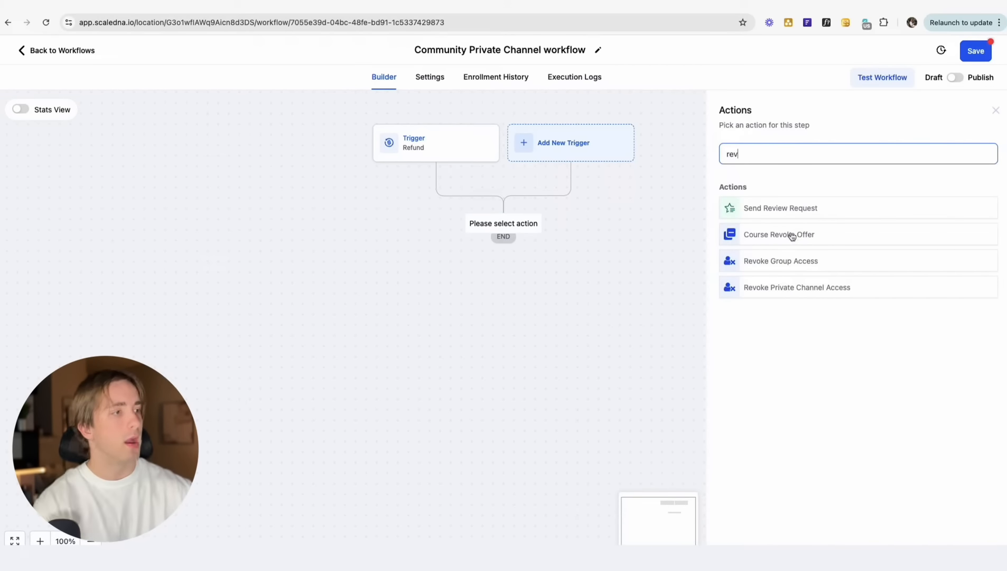
left_click(818, 291)
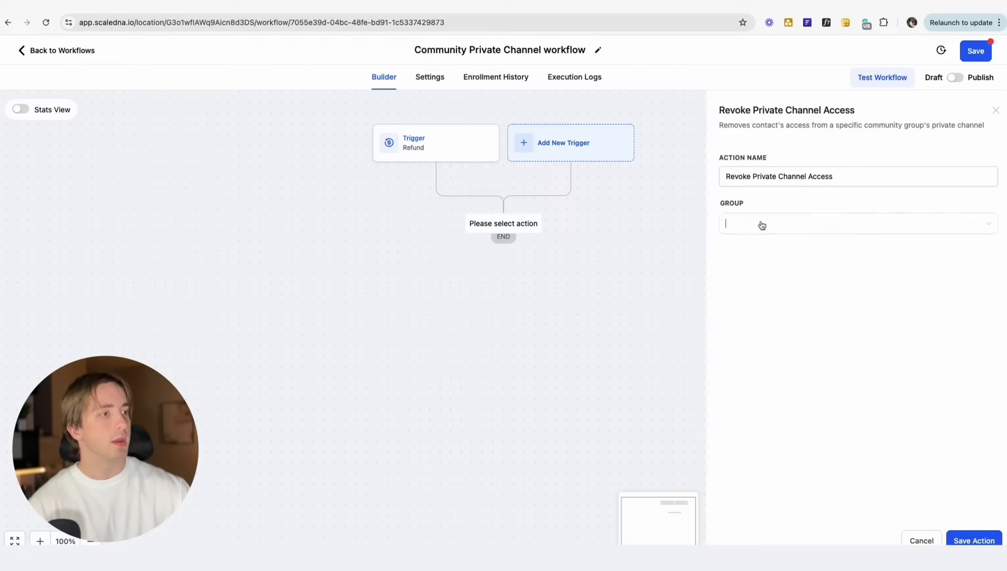
left_click(760, 224)
left_click(771, 255)
left_click(775, 266)
left_click(779, 292)
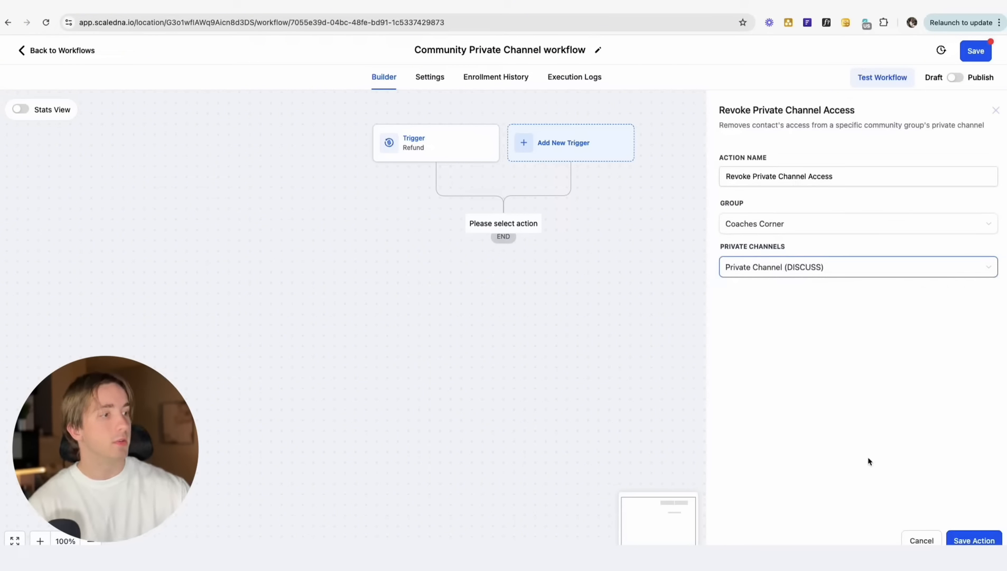
left_click(974, 540)
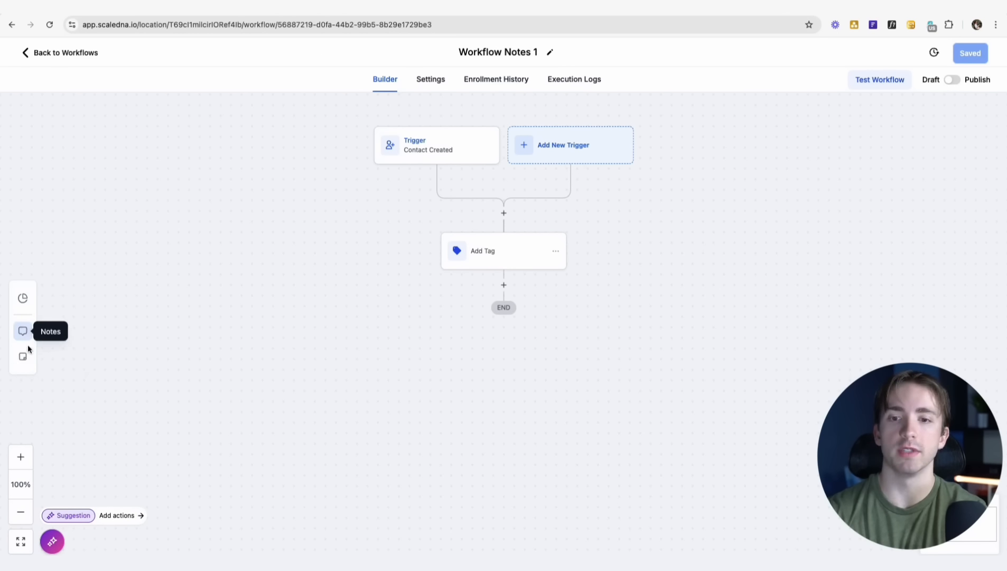
- Add the workflow note "This is a workflow to add a tag!" to Workflow Notes 1, save the workflow and close the notes
left_click(23, 331)
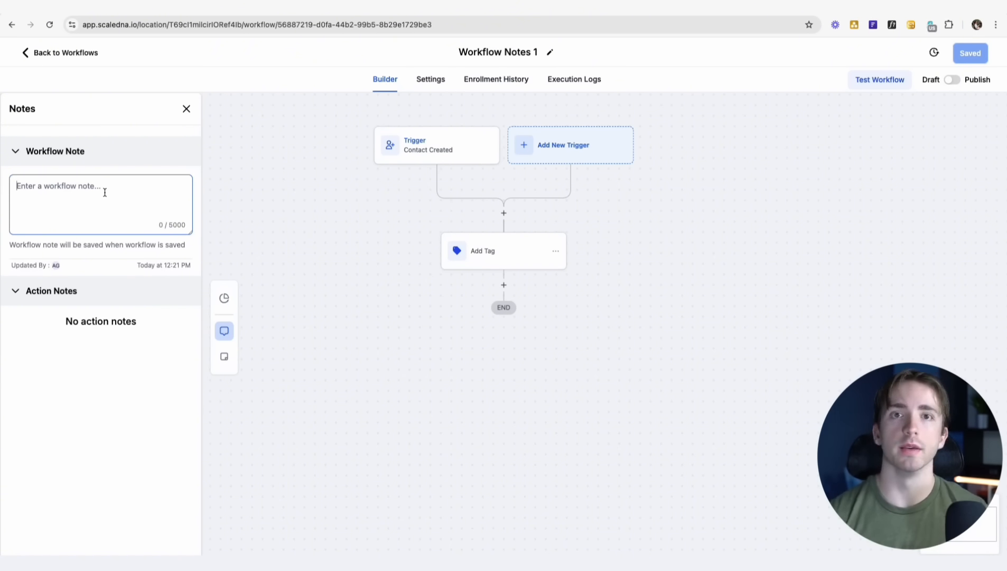
type("This is a workflow to add a tag!")
left_click_drag(23, 245, 161, 244)
left_click(973, 53)
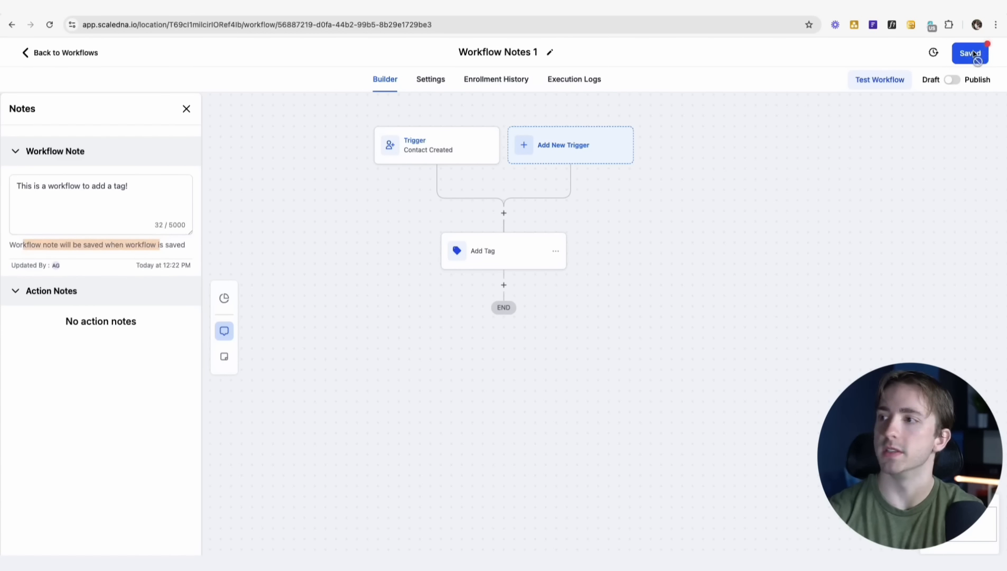
left_click(990, 56)
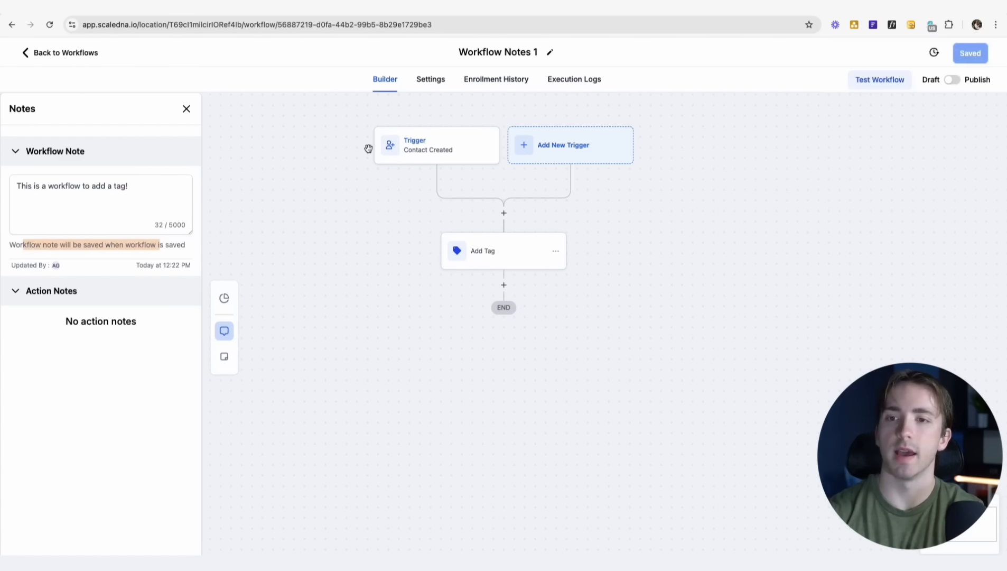
left_click(186, 110)
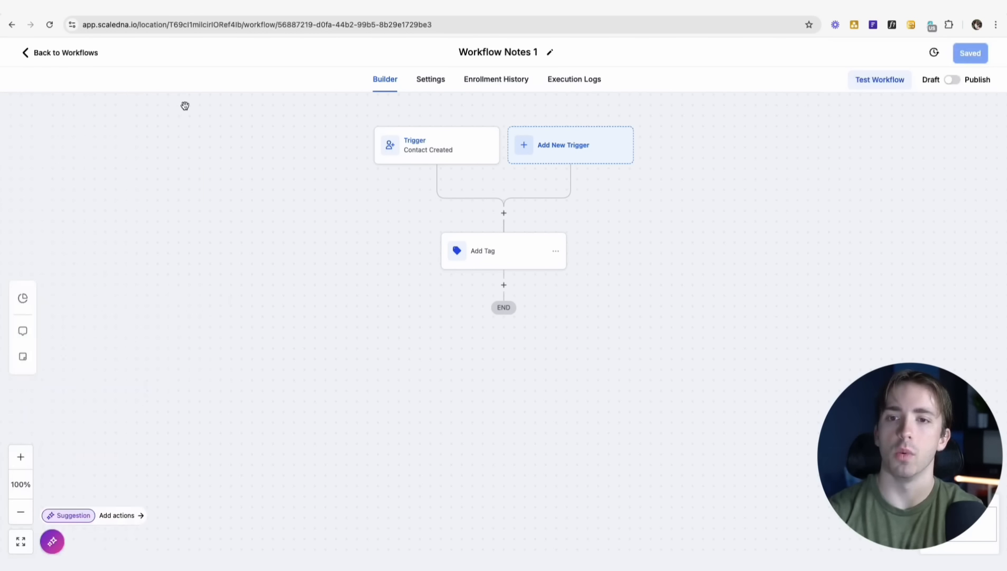
- Reopen the notes of Workflow Notes 1
left_click(23, 331)
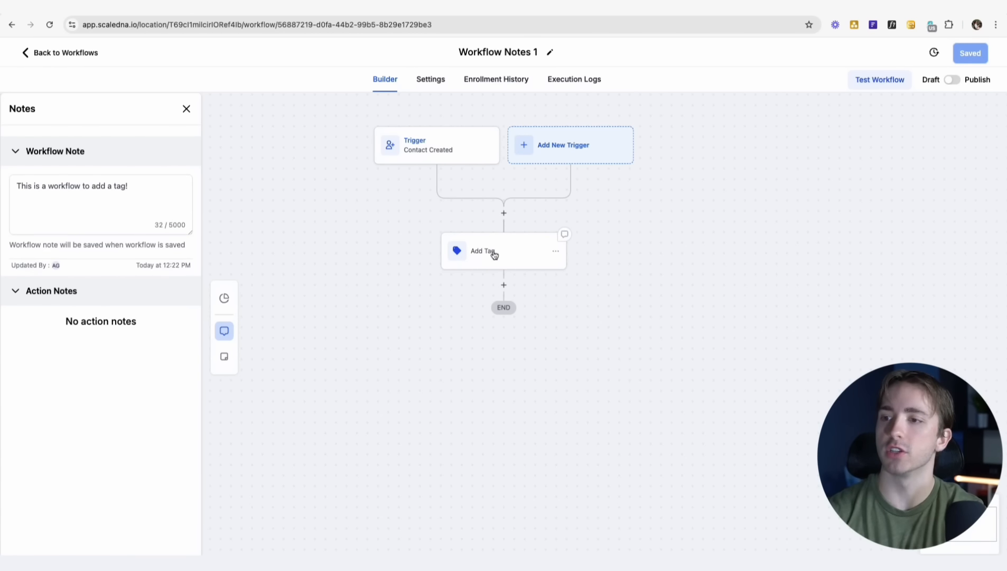
- Add the note "Third!" to the Add Tag action and close its notes
left_click(557, 254)
left_click(590, 274)
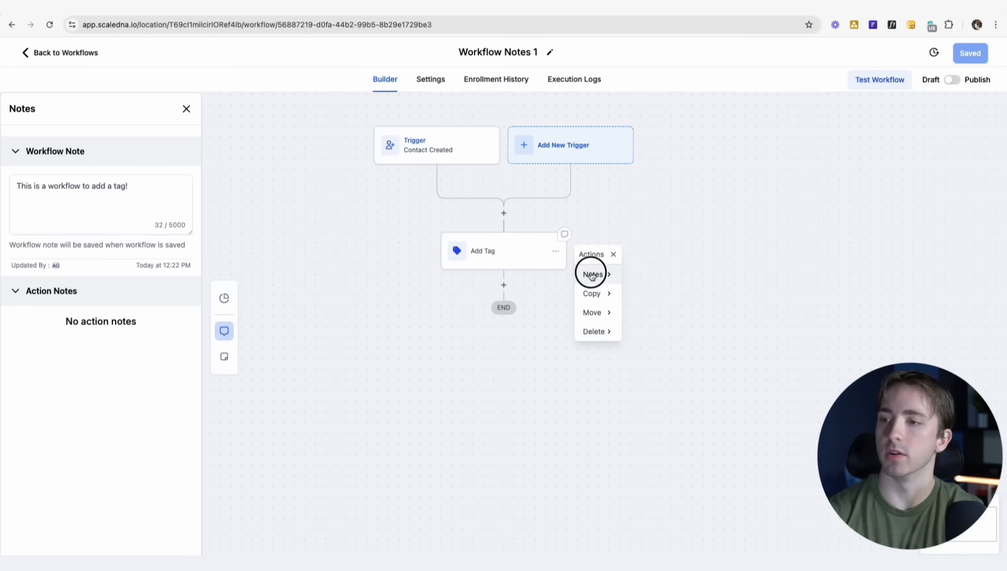
left_click(598, 307)
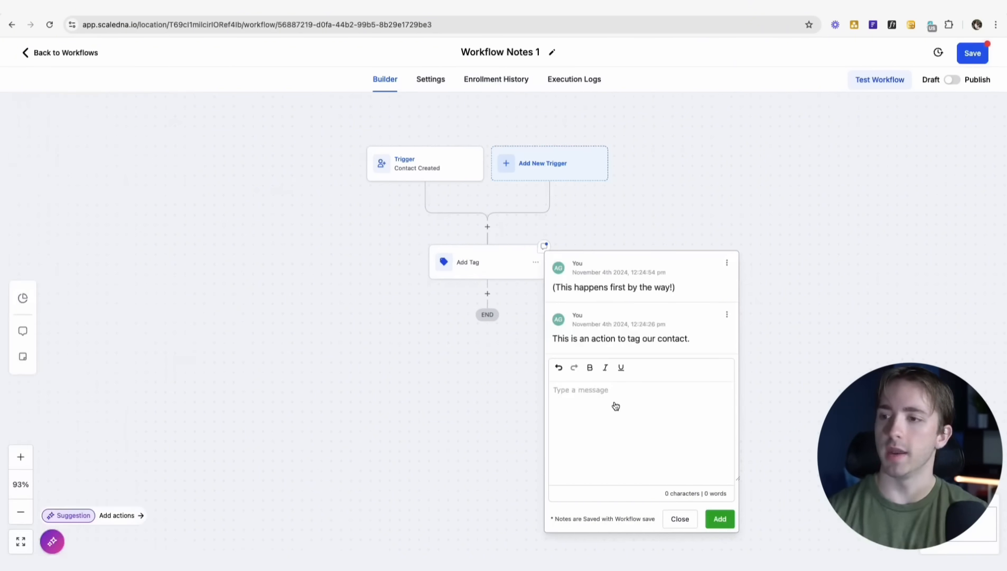
type("Third!")
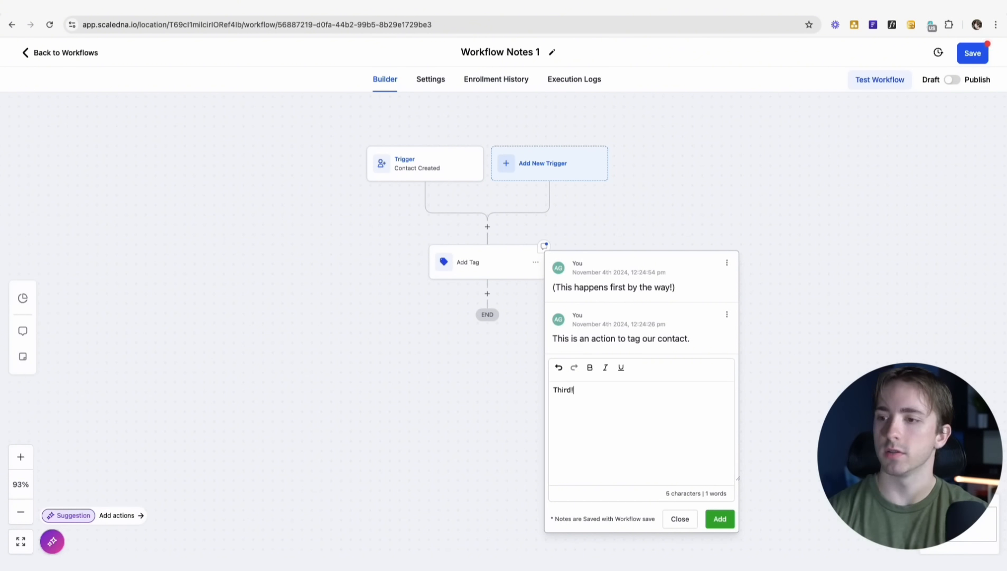
left_click(719, 517)
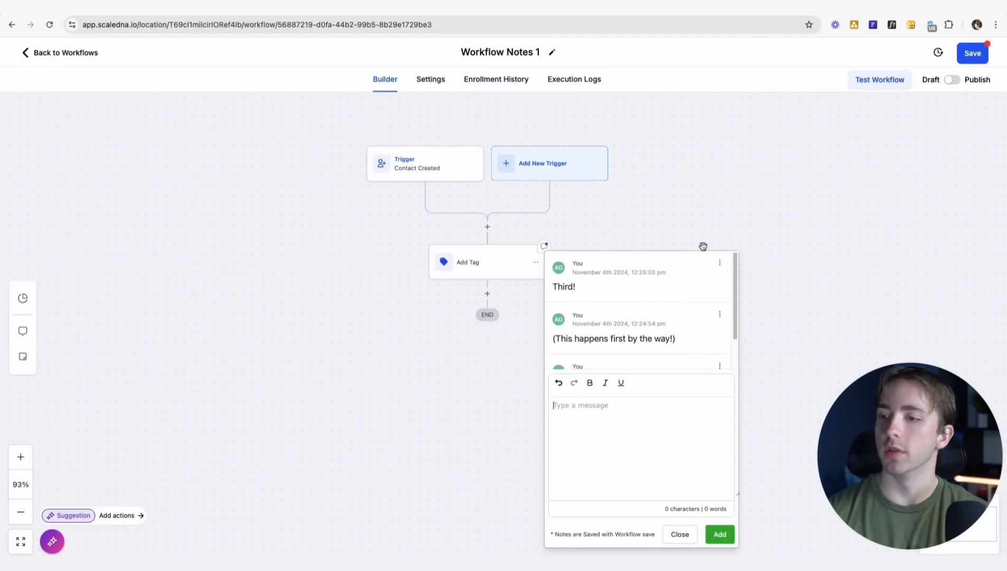
left_click(680, 535)
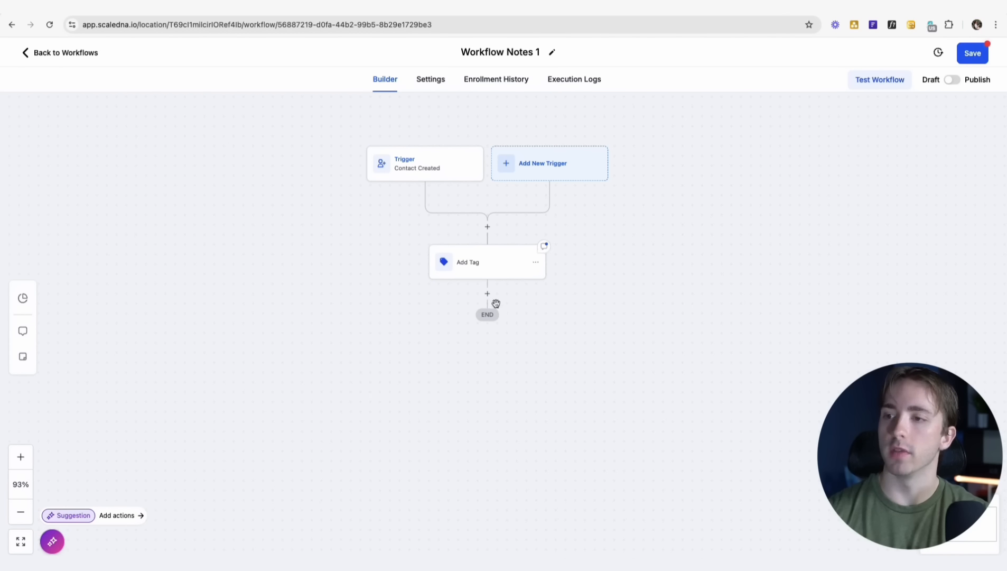
- Review the note thread on the Add Tag action, reopening it through the action's options
left_click_drag(506, 273, 515, 270)
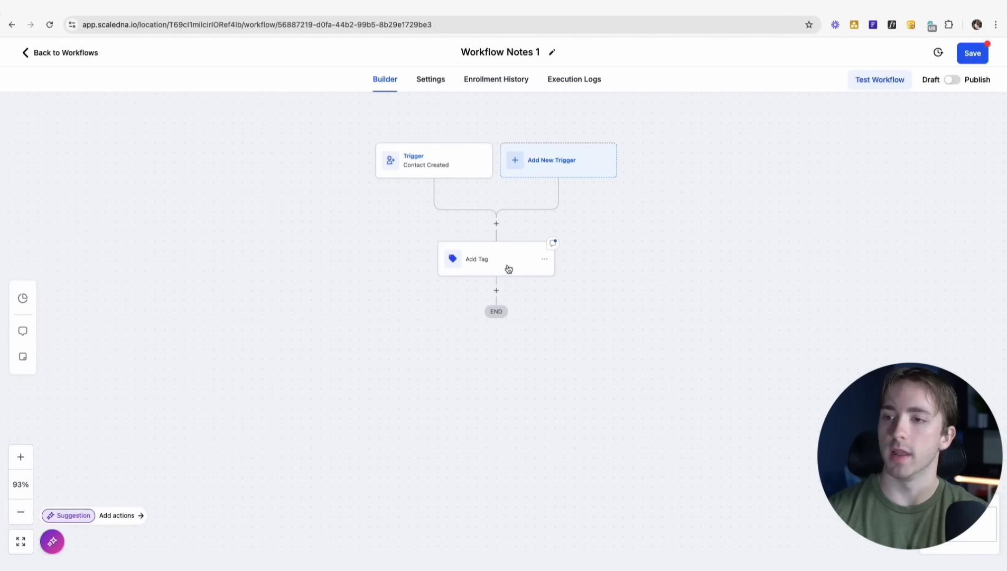
left_click(553, 245)
scroll(611, 328, "down", 2)
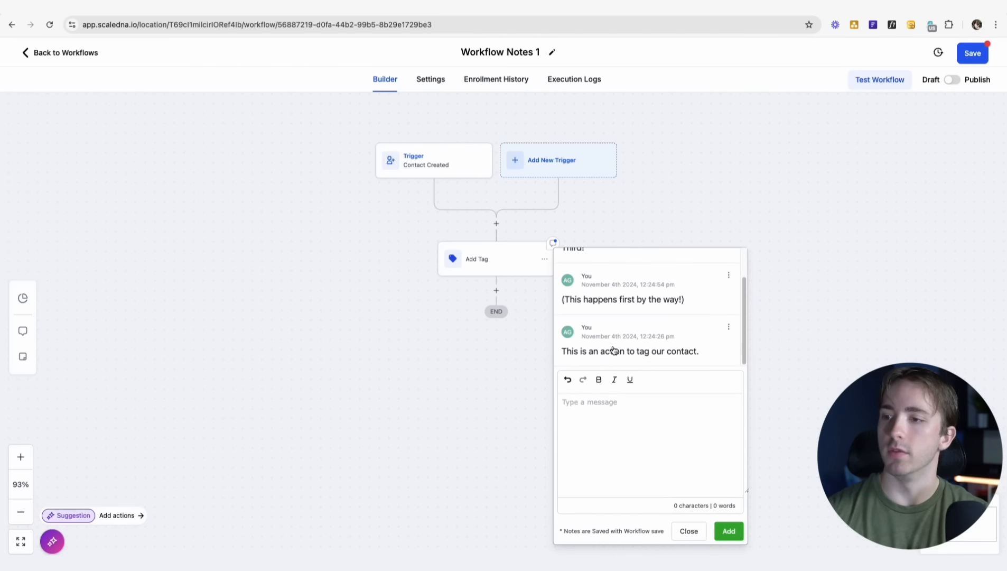
scroll(613, 354, "up", 2)
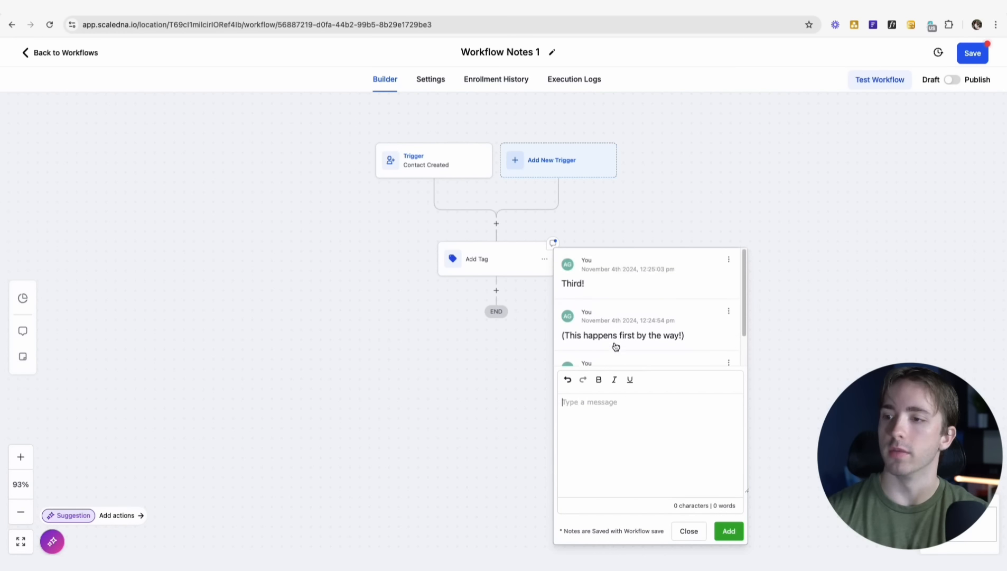
left_click(545, 261)
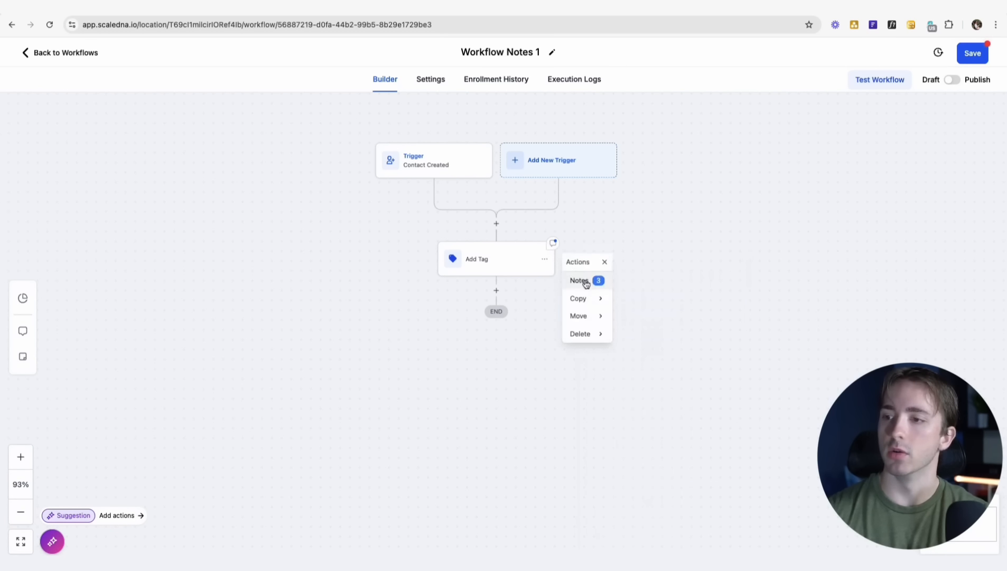
left_click(586, 284)
scroll(646, 329, "down", 2)
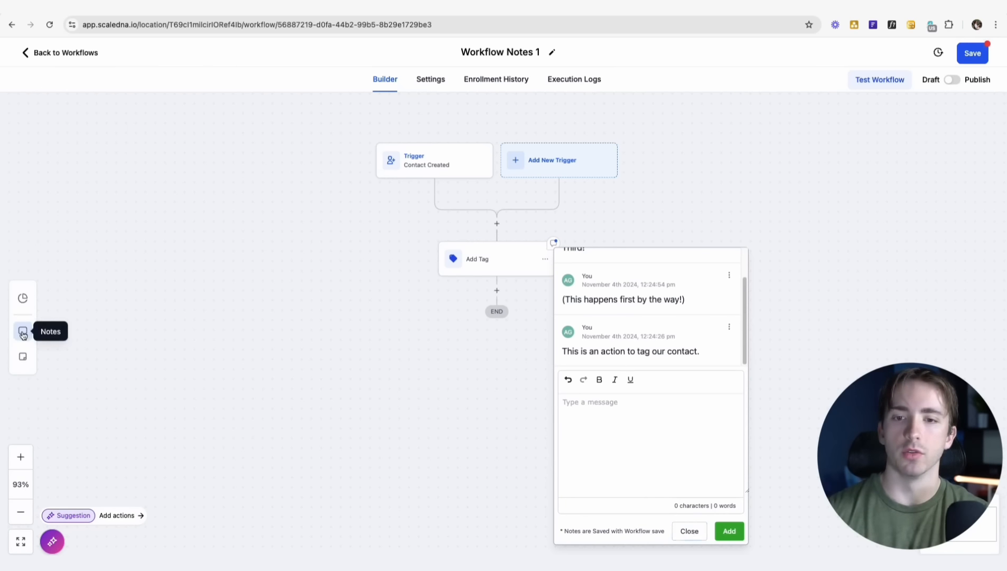
- View the workflow and action notes in the overview, open the Add Tag thread from there, and close the overview
left_click(23, 333)
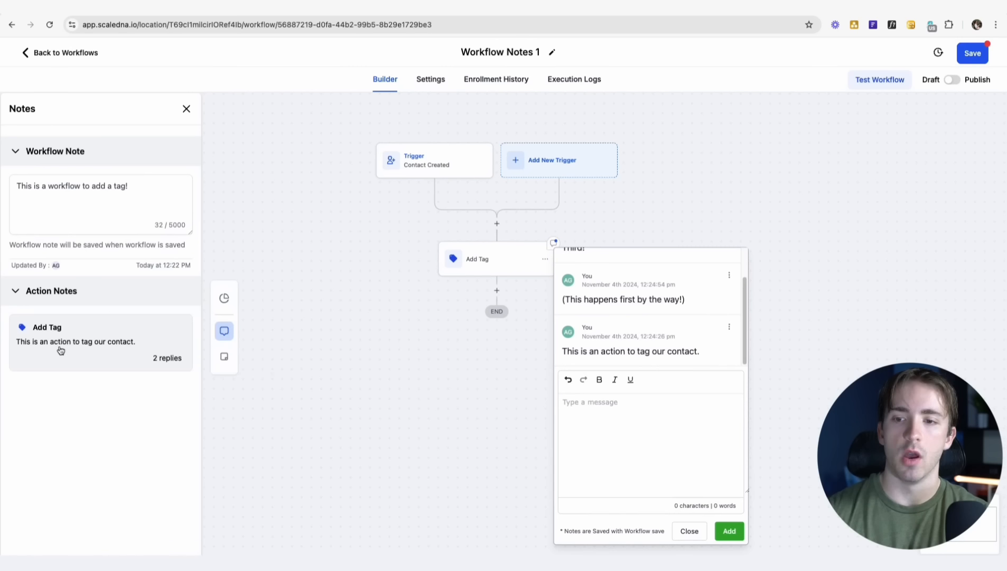
left_click(118, 355)
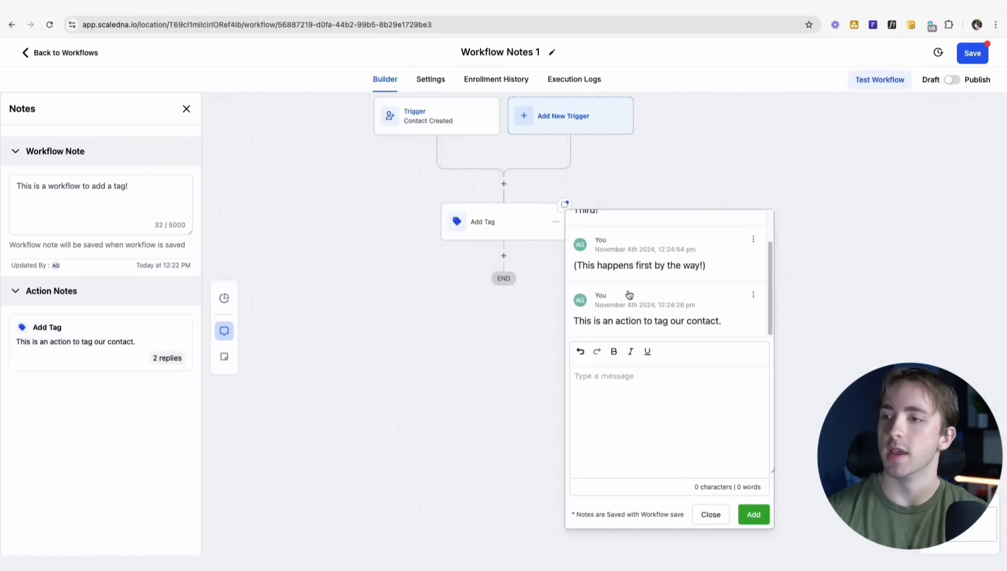
scroll(649, 312, "up", 1)
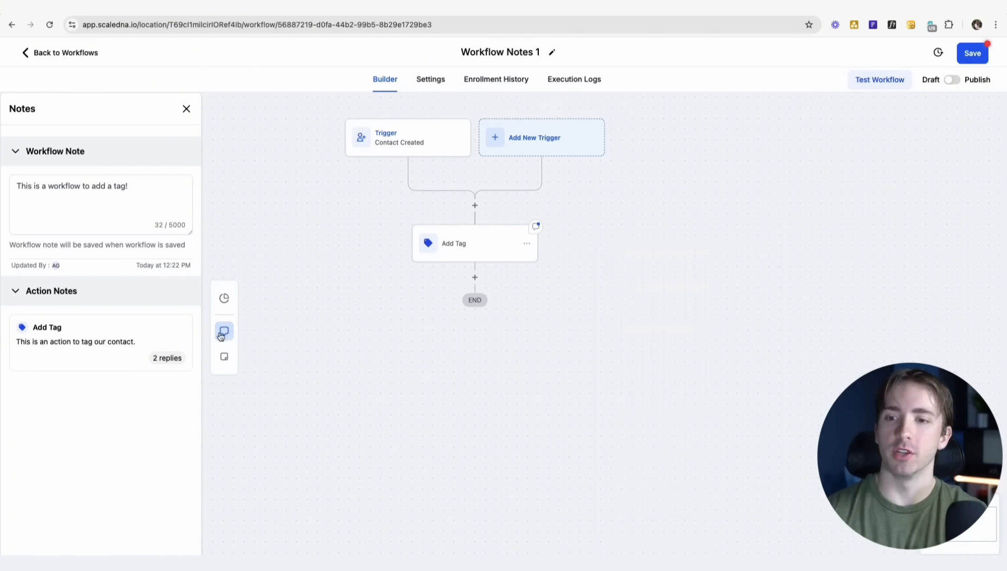
left_click(185, 109)
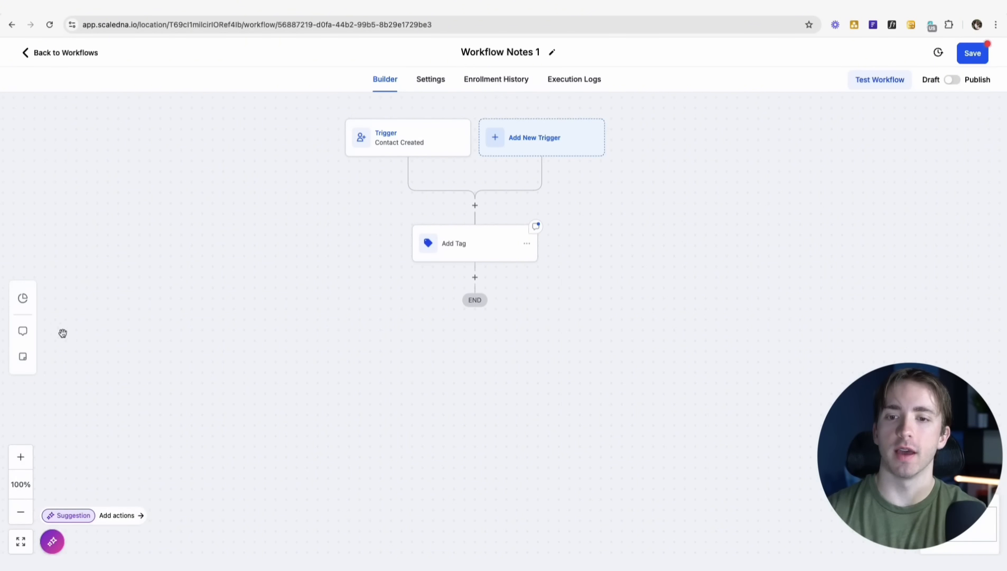
- Place a yellow sticky note beside the Add Tag action and write "Type in your note!" on it
left_click(22, 360)
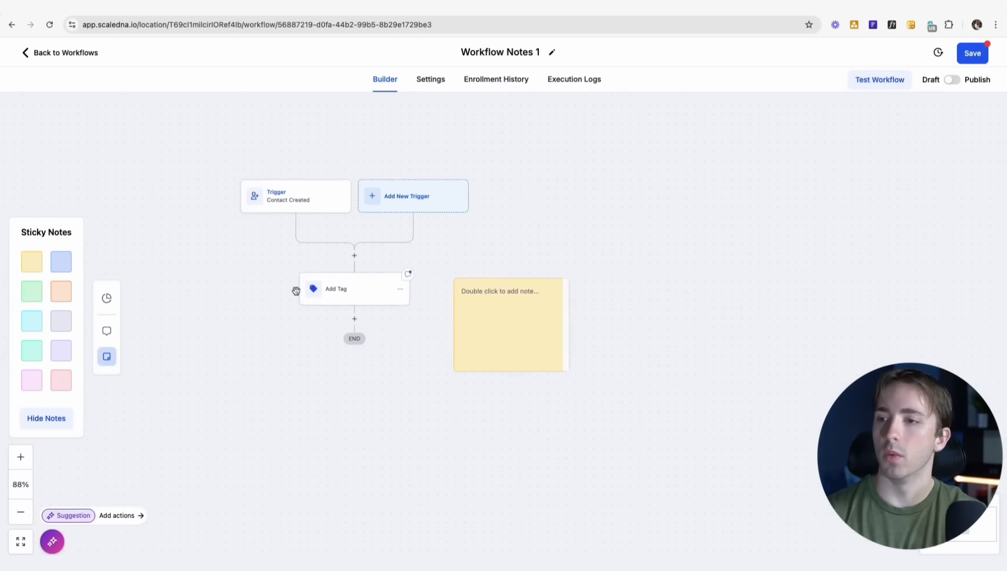
left_click_drag(472, 312, 430, 275)
double_click(407, 262)
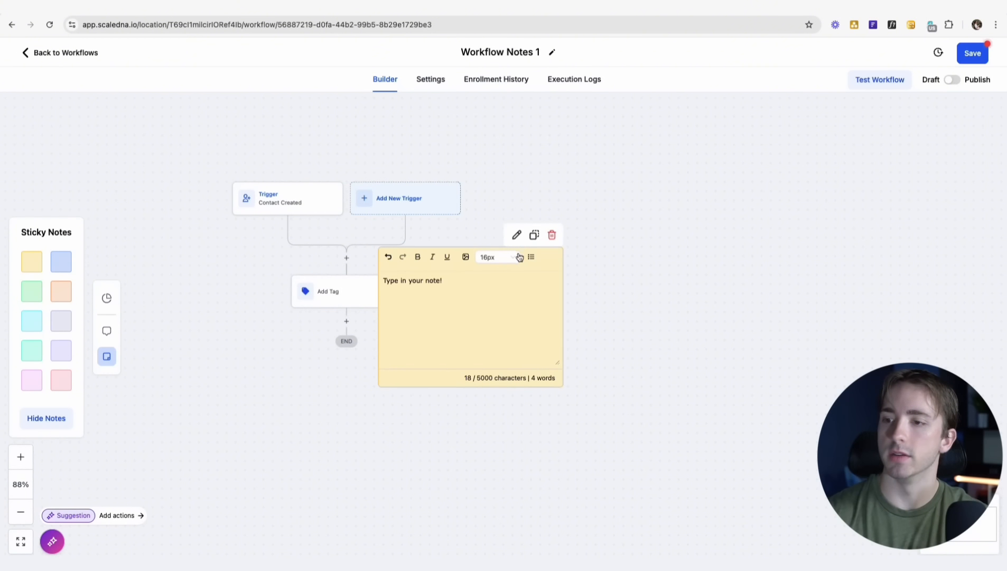
left_click(608, 324)
mouse_move(395, 269)
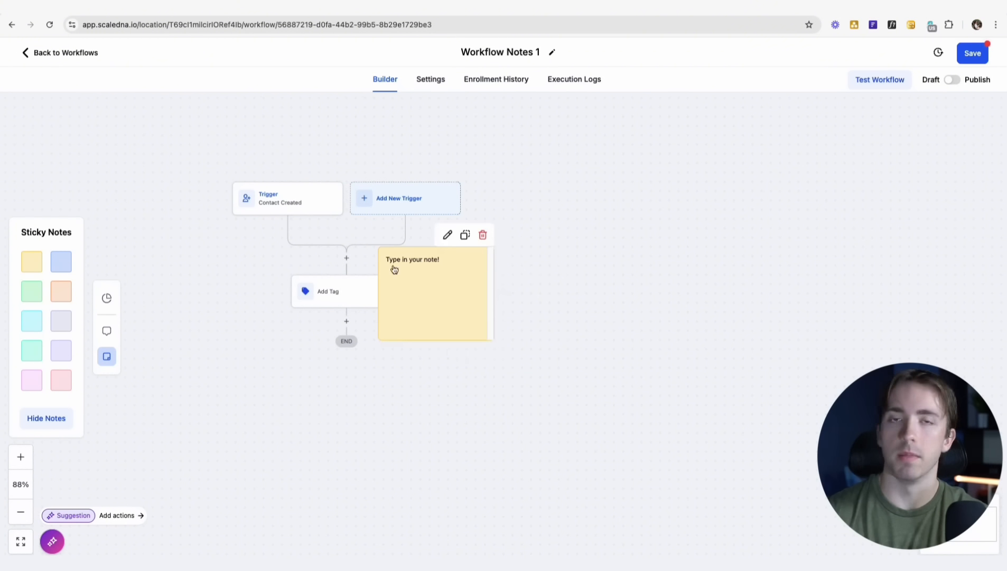
- Reposition the yellow sticky note around the canvas, ending in the open area to the right of the workflow
left_click_drag(314, 399, 409, 371)
left_click_drag(495, 283, 579, 283)
left_click_drag(549, 337, 599, 345)
left_click_drag(624, 264, 242, 227)
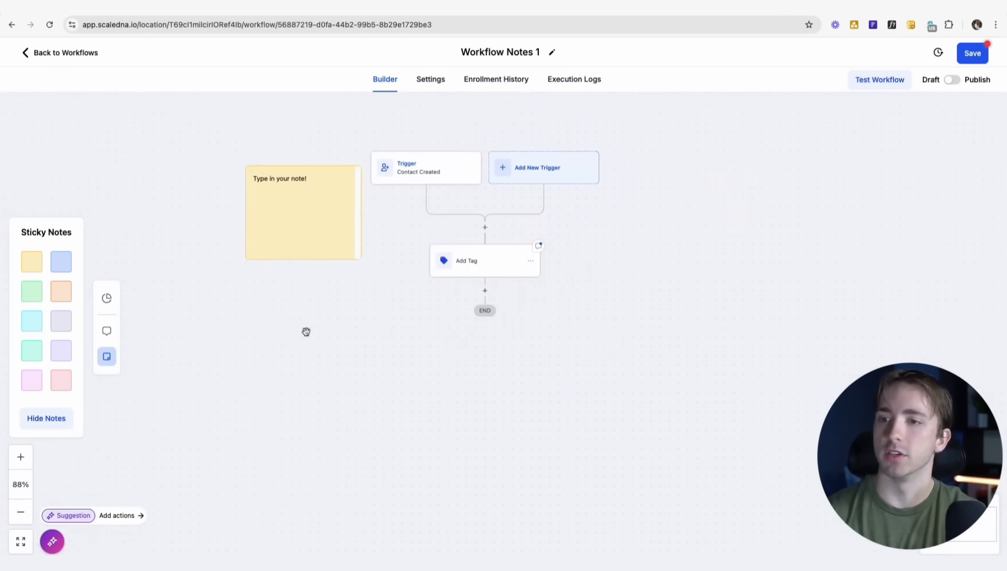
left_click_drag(426, 416, 371, 355)
left_click_drag(290, 197, 562, 258)
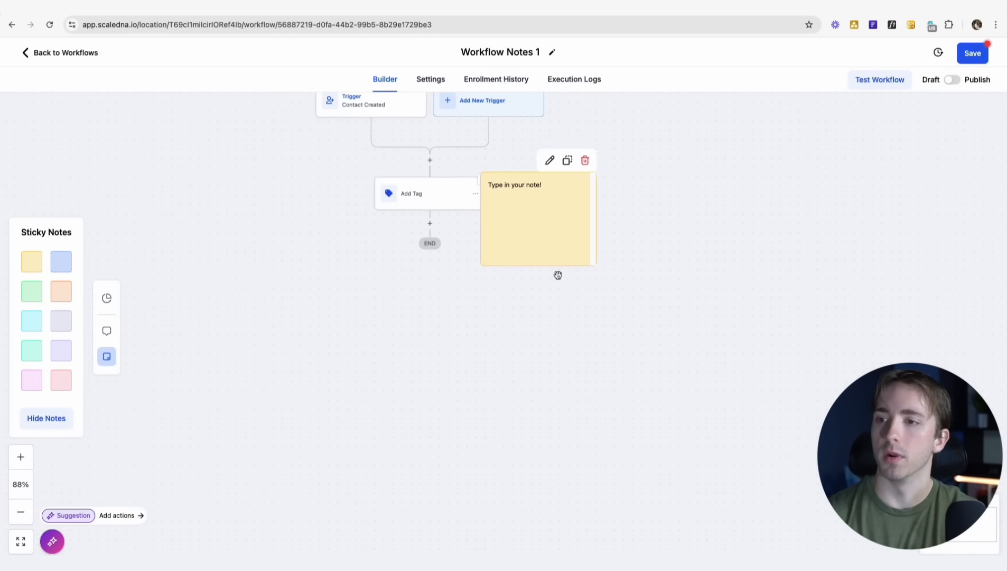
left_click_drag(556, 307, 568, 181)
left_click_drag(582, 414, 555, 339)
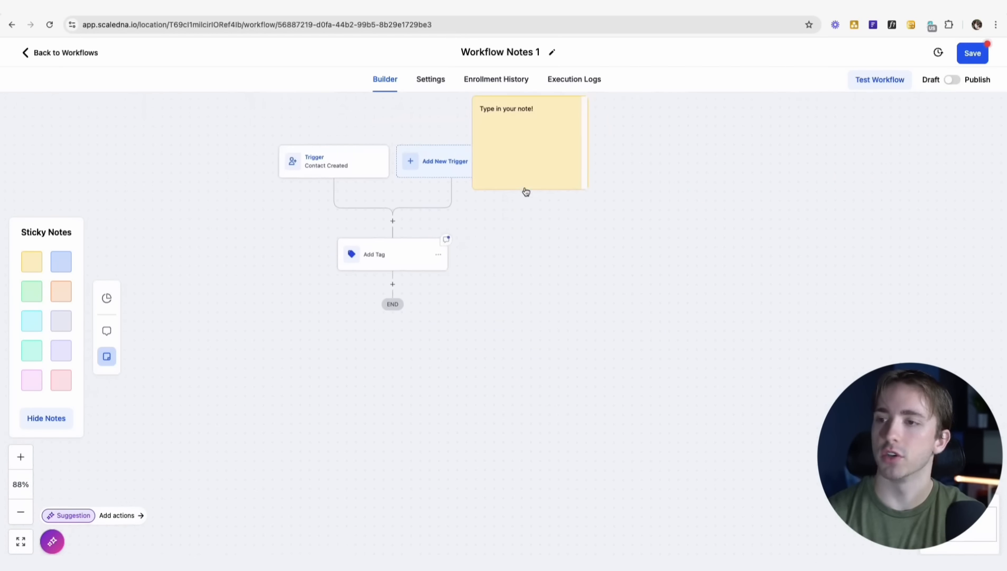
left_click_drag(526, 188, 753, 295)
mouse_move(528, 359)
left_mouse_down()
mouse_move(509, 363)
mouse_move(532, 362)
left_mouse_up()
left_click_drag(740, 323, 640, 282)
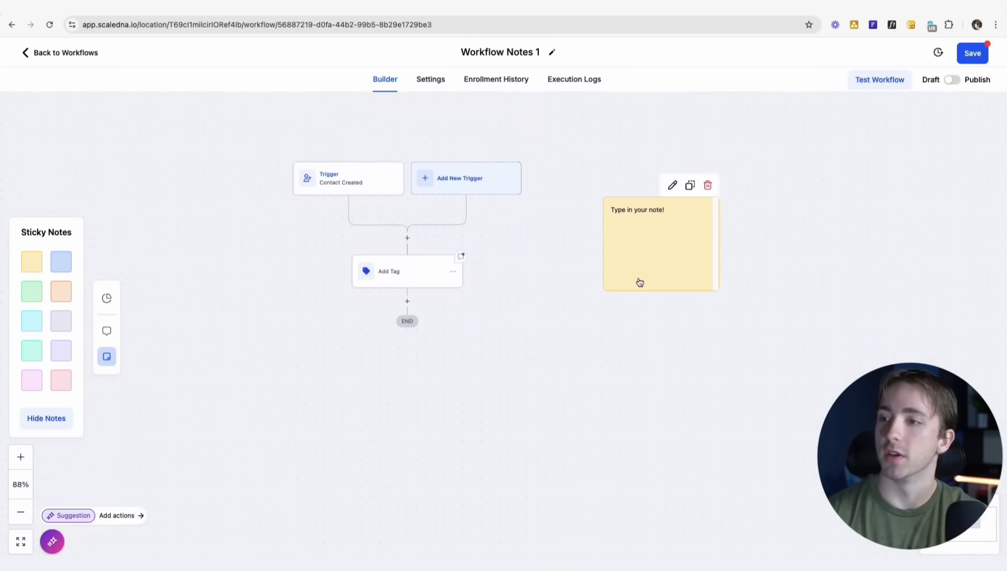
- Open the yellow sticky note's text editor and leave it without editing
left_click(656, 222)
left_click(684, 366)
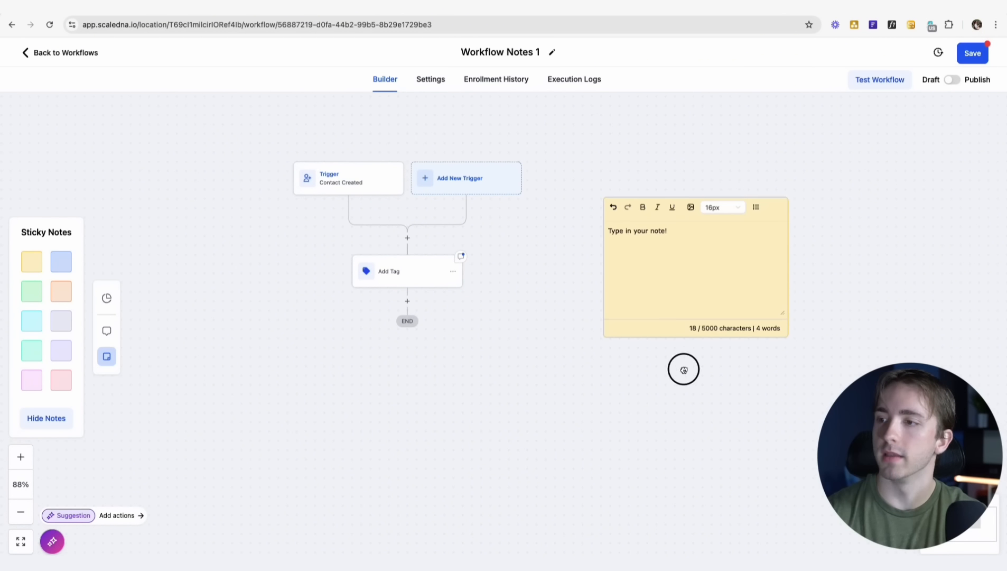
left_click(673, 186)
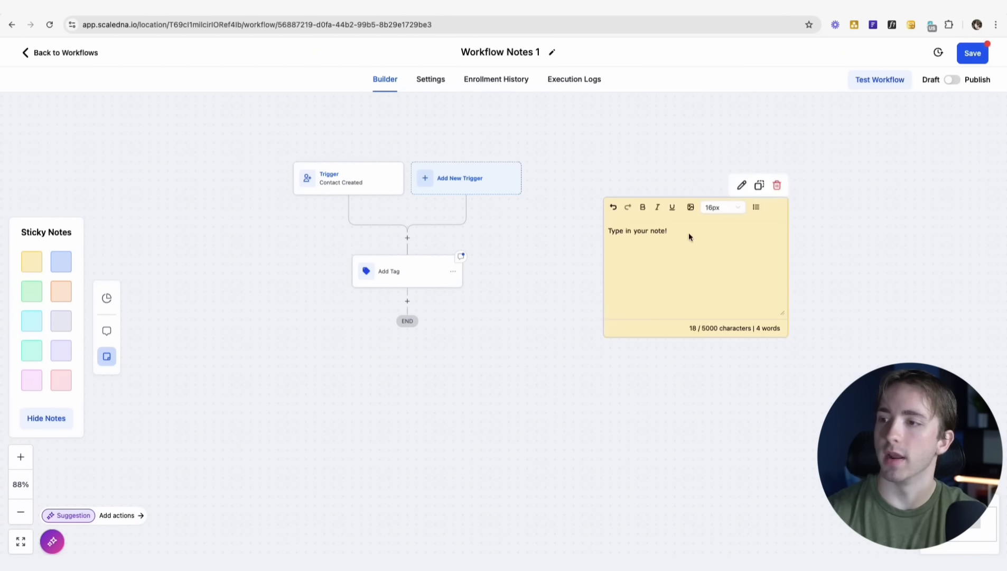
left_click(549, 281)
- Duplicate the yellow sticky note, placing one note left of the Contact Created trigger and the other beside the Add Tag action
mouse_move(653, 257)
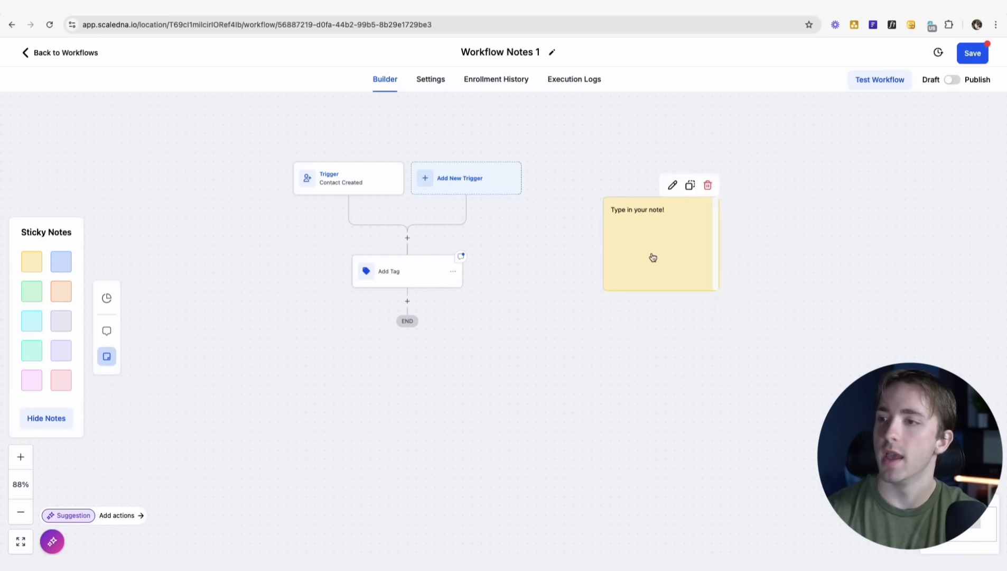
left_click(688, 186)
left_click_drag(720, 293, 254, 256)
left_click_drag(701, 257, 540, 332)
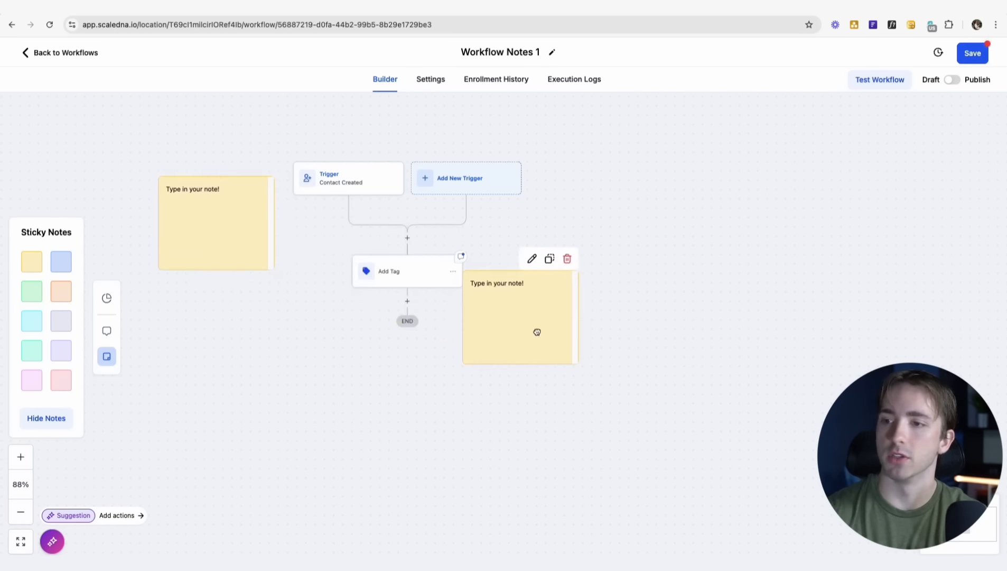
- Duplicate the sticky note left of the trigger, move the copy below the workflow, and delete that copy
left_click(246, 165)
left_click_drag(247, 272, 284, 452)
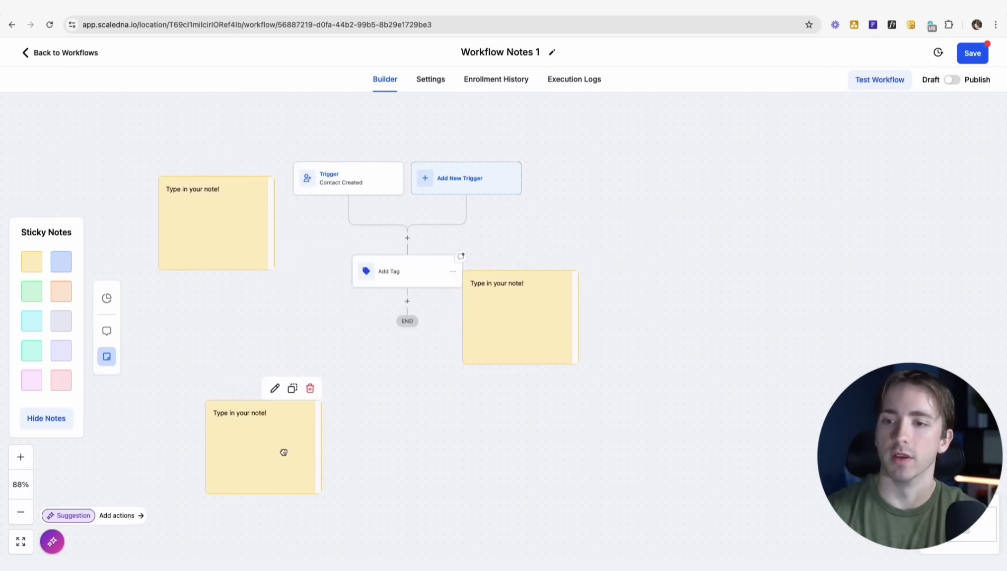
left_click(311, 389)
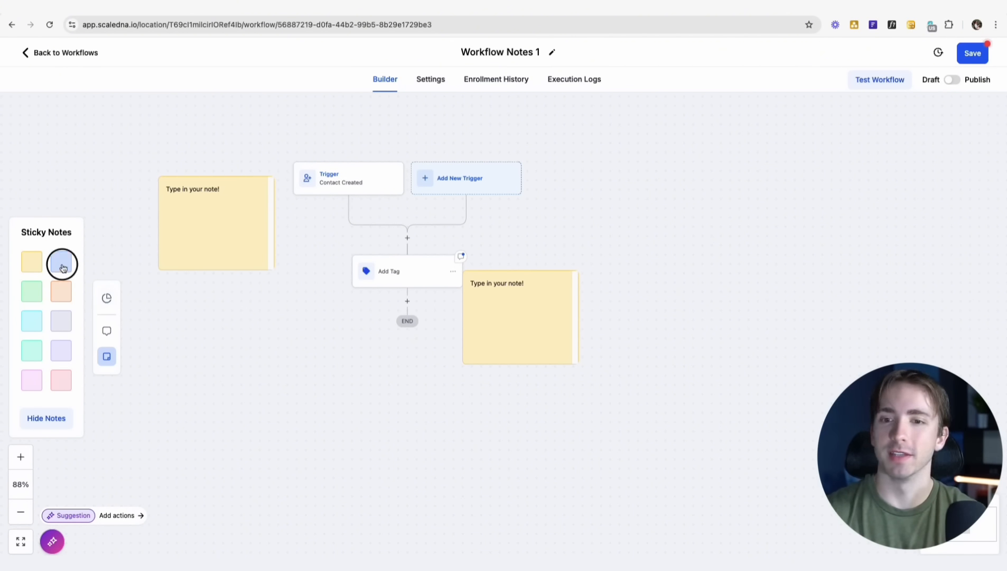
- Add a blue sticky note below the Add Tag action and embed an image by URL with the alt text "Han Solo"
left_click_drag(62, 268, 274, 321)
double_click(328, 349)
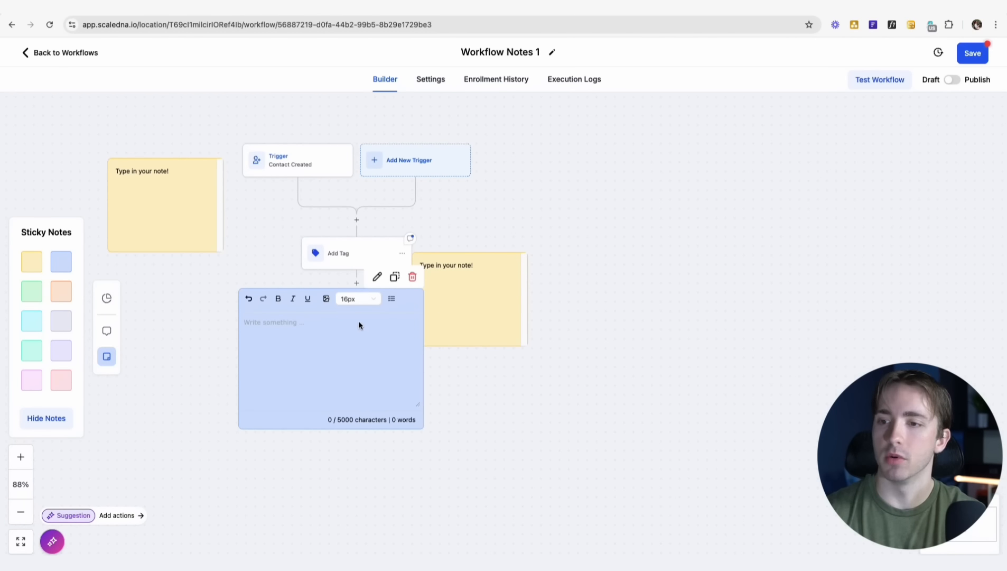
left_click(327, 299)
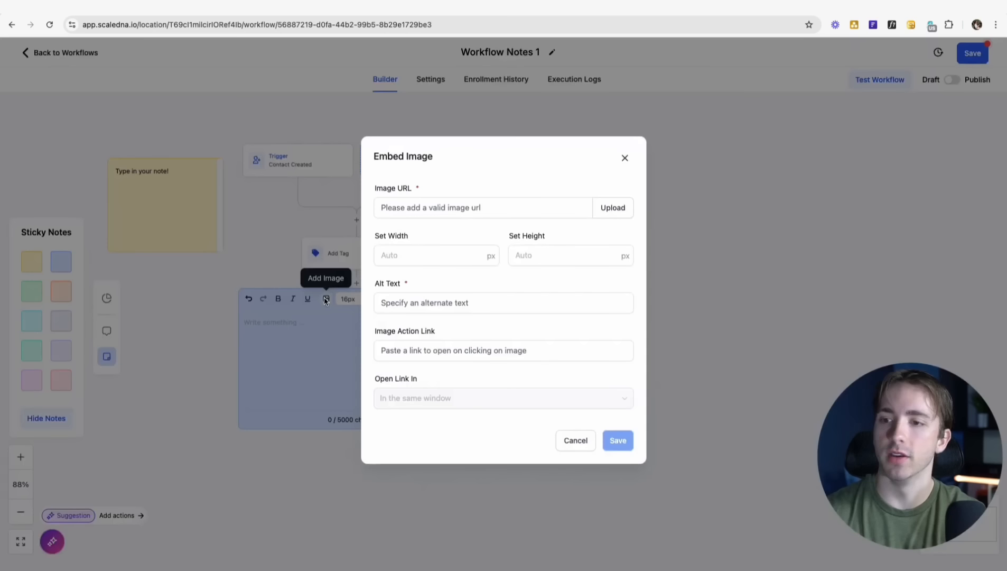
key("ctrl+v")
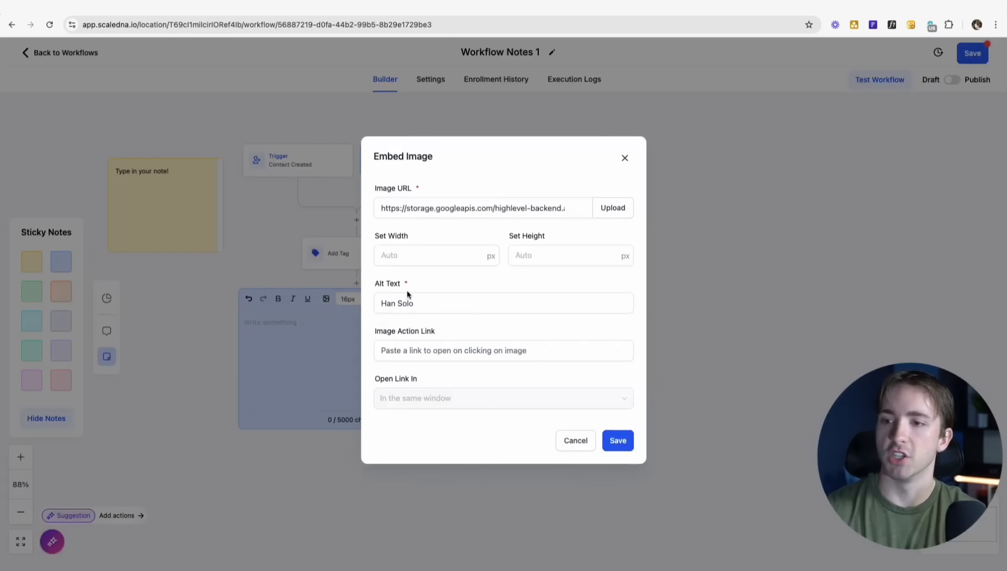
left_click(389, 254)
left_click(510, 261)
left_click(435, 299)
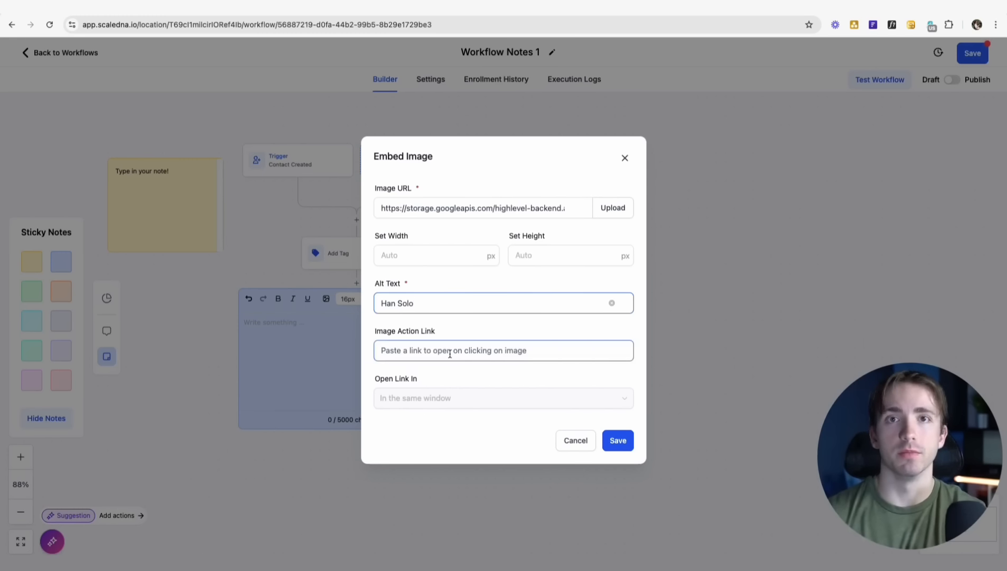
left_click(616, 440)
scroll(353, 367, "down", 5)
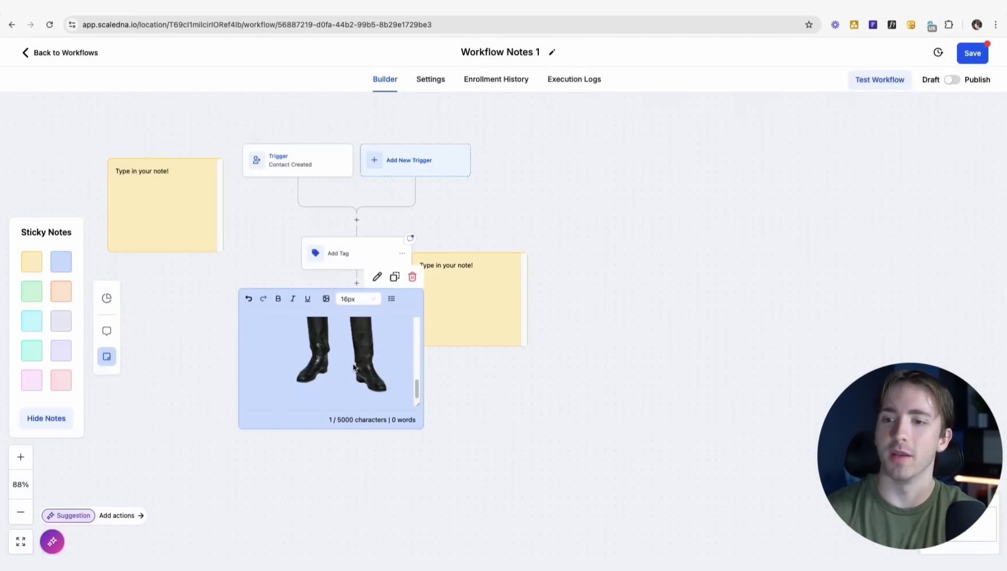
scroll(370, 374, "up", 5)
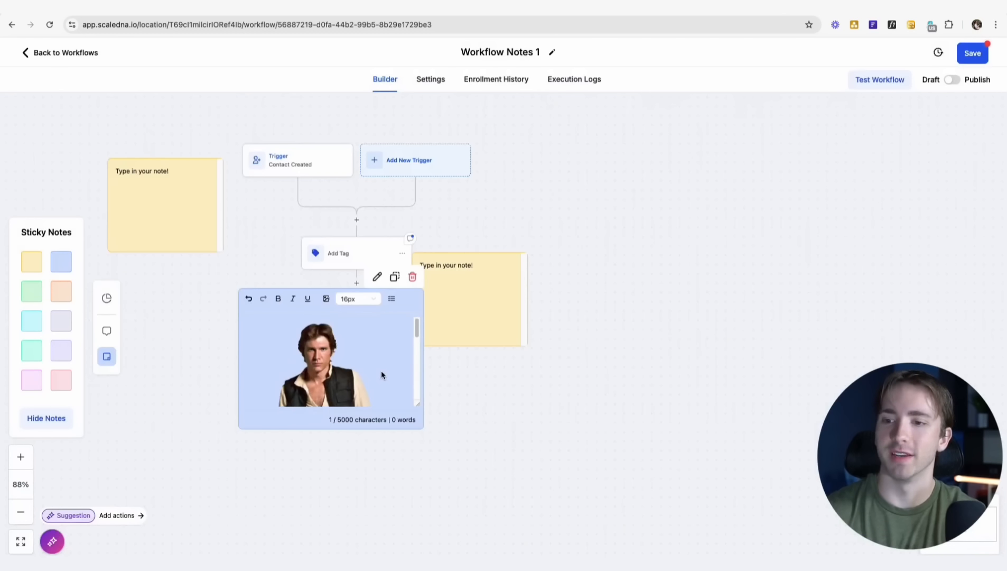
left_click(644, 224)
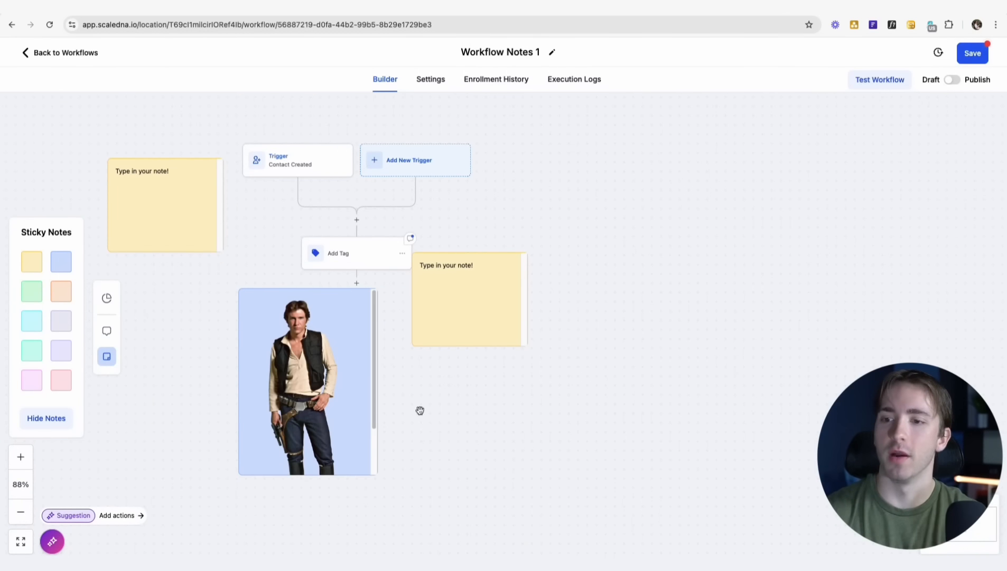
- Move the blue image sticky note to the empty canvas area right of the workflow
left_click_drag(344, 315, 652, 256)
left_click_drag(359, 404, 485, 400)
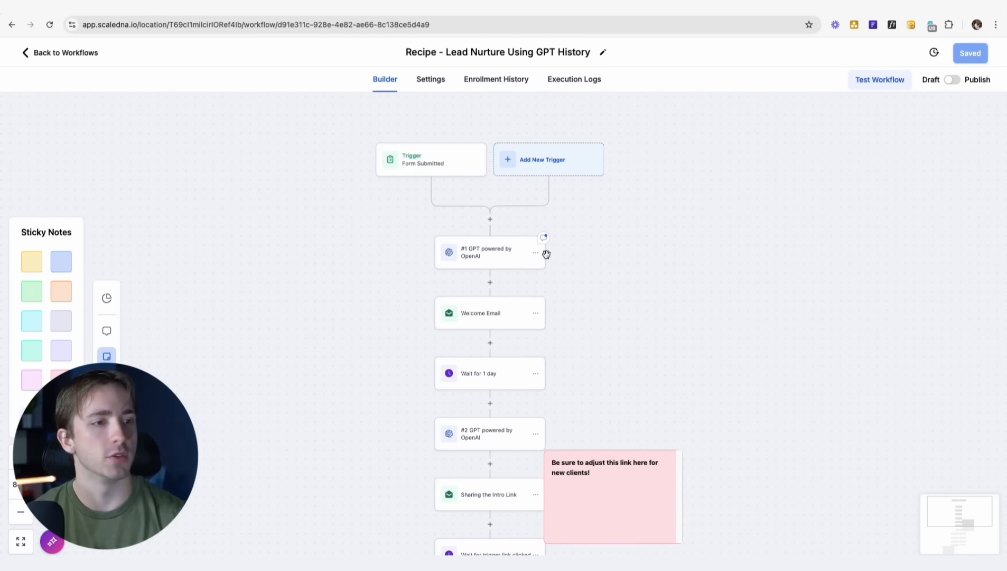
- Review the action note on the #1 GPT powered by OpenAI action alongside its prompt, and close both
left_click(494, 250)
left_click(545, 238)
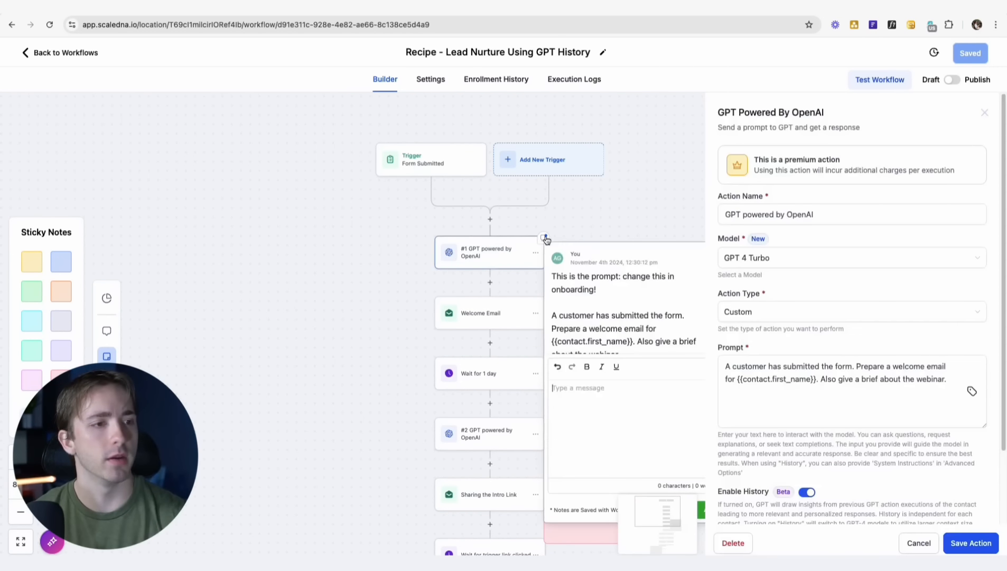
scroll(581, 296, "down", 1)
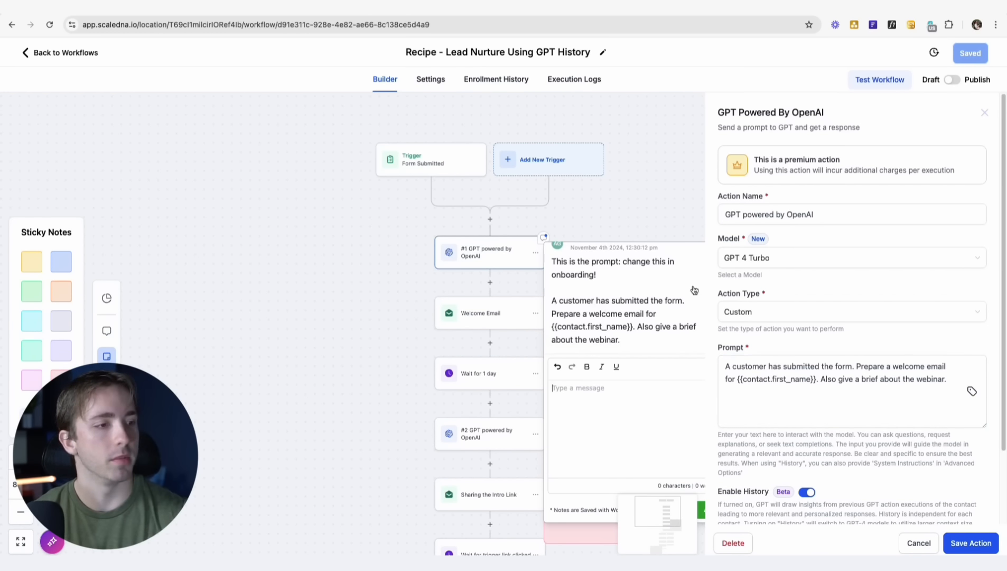
scroll(604, 289, "up", 1)
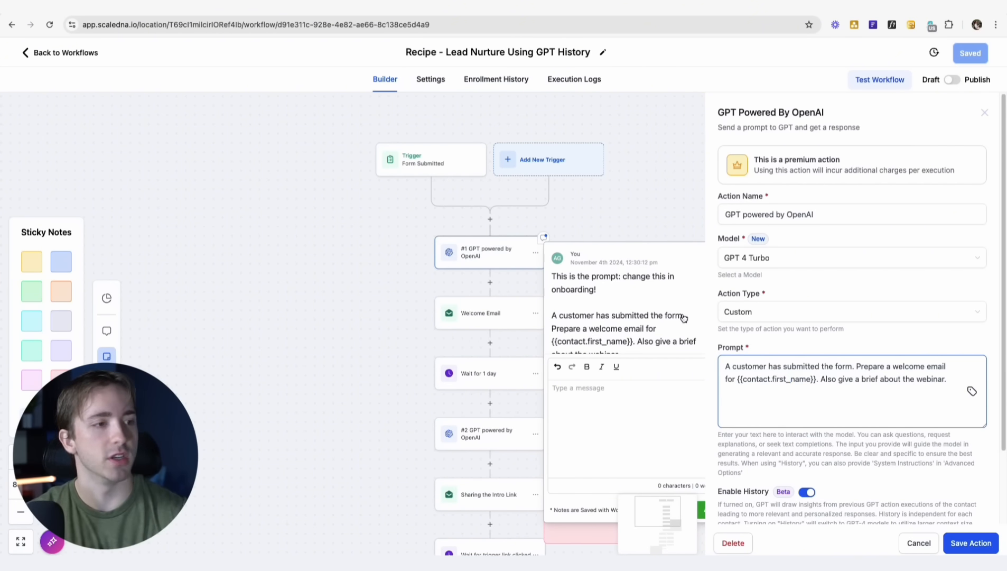
left_click(985, 113)
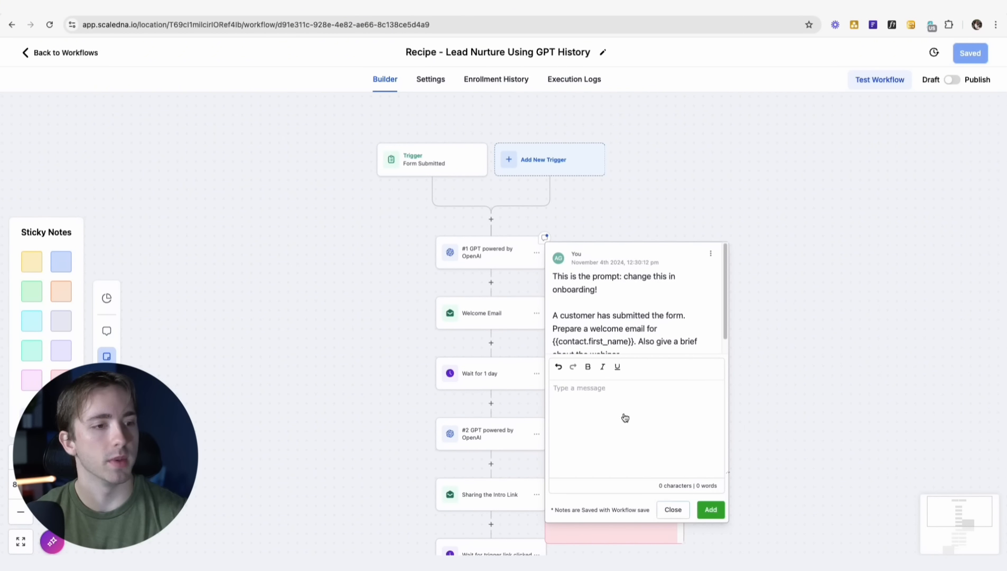
scroll(420, 378, "down", 1)
left_click(420, 378)
- Inspect the settings and message of the Sharing the Intro Link email action, and exit without saving
left_click_drag(590, 401, 593, 349)
left_click_drag(600, 485, 585, 400)
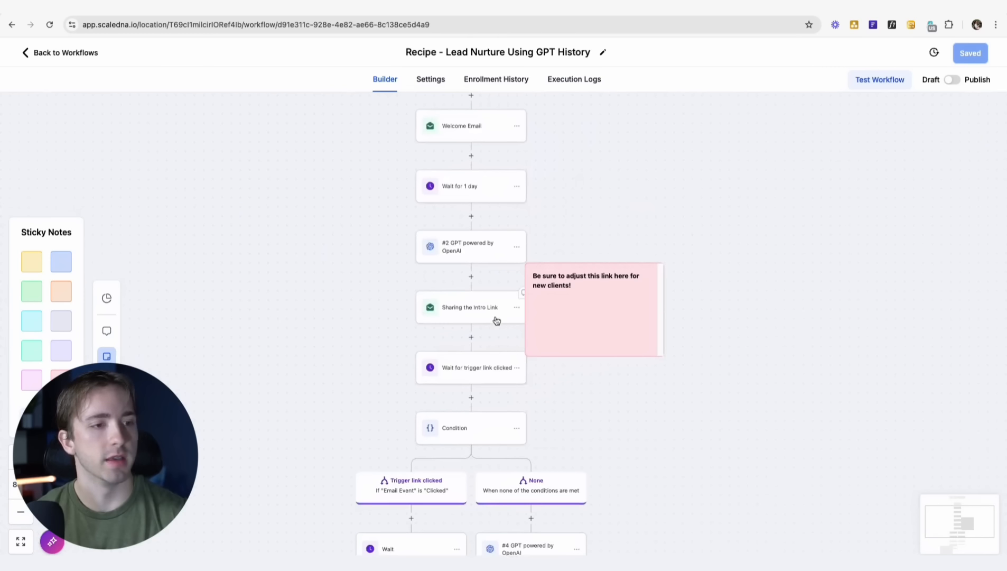
left_click(461, 312)
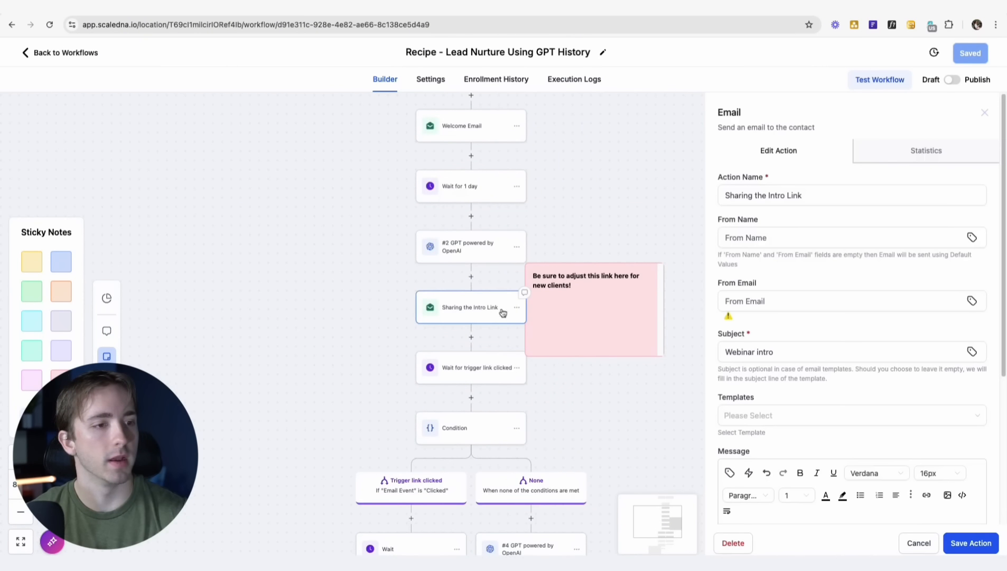
mouse_move(567, 289)
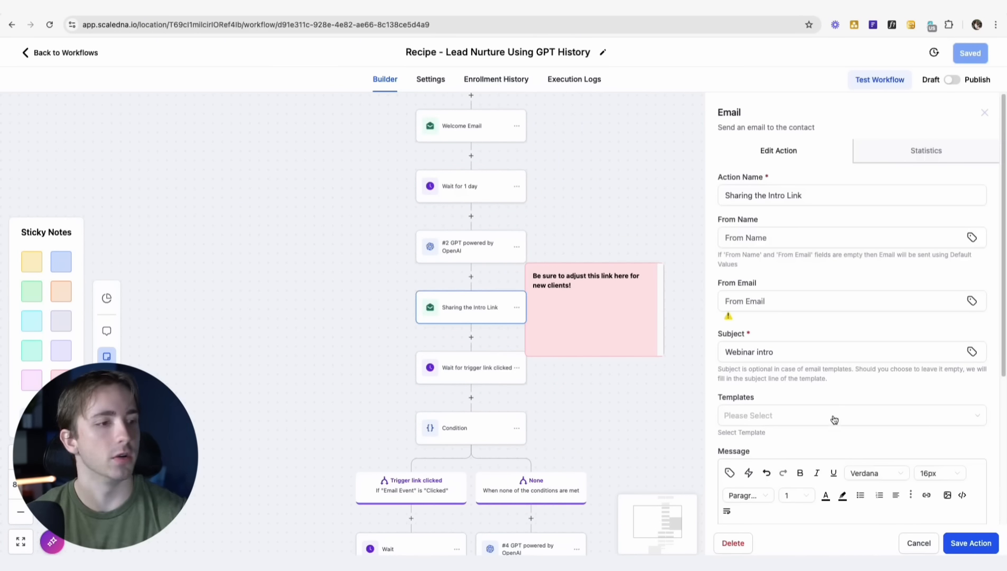
scroll(831, 423, "down", 4)
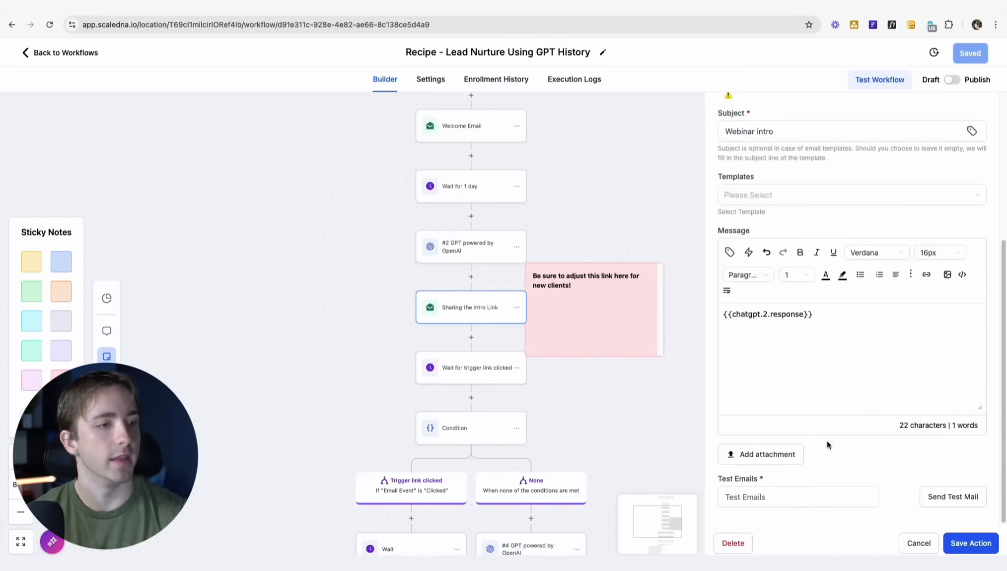
left_click(919, 544)
- Set the template of the Email action below #3 GPT to "#1 Weekly Meeting Reminder" and save the action
scroll(693, 391, "down", 6)
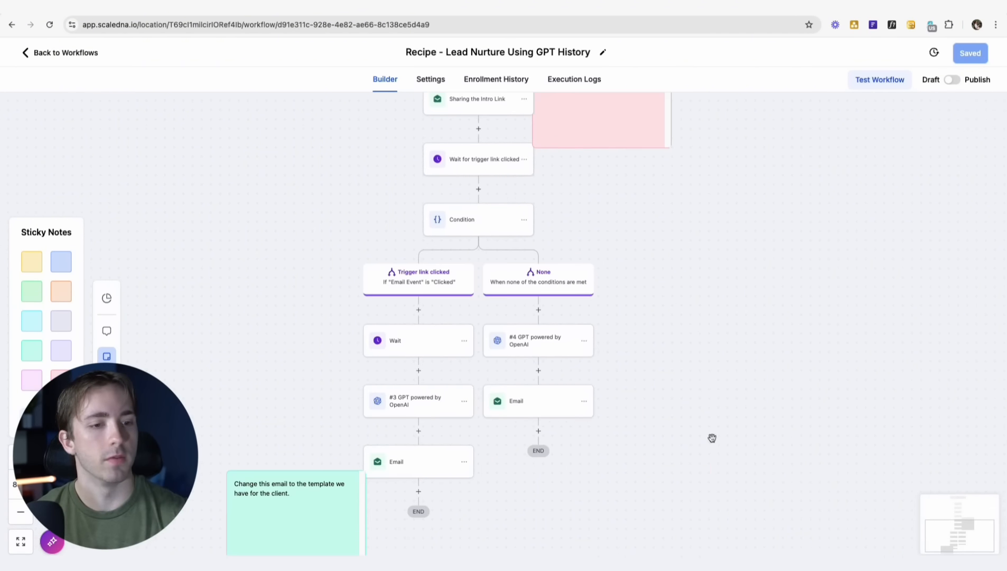
scroll(720, 323, "left", 2)
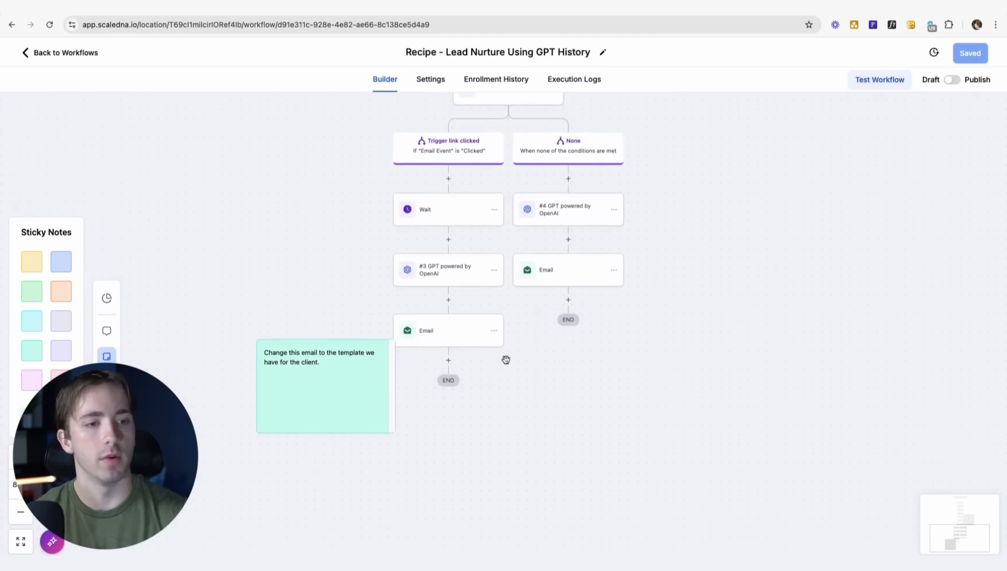
mouse_move(320, 378)
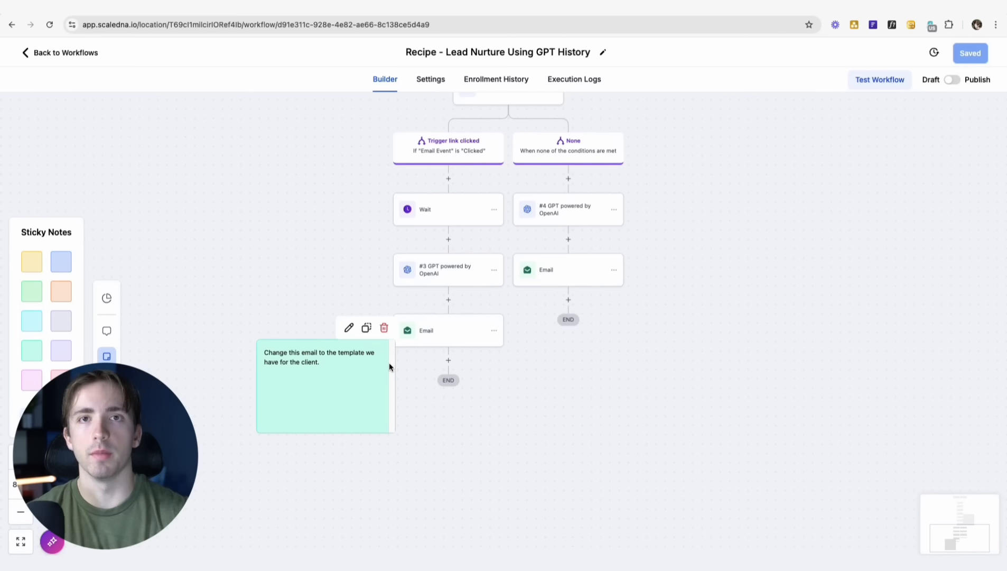
left_click(420, 340)
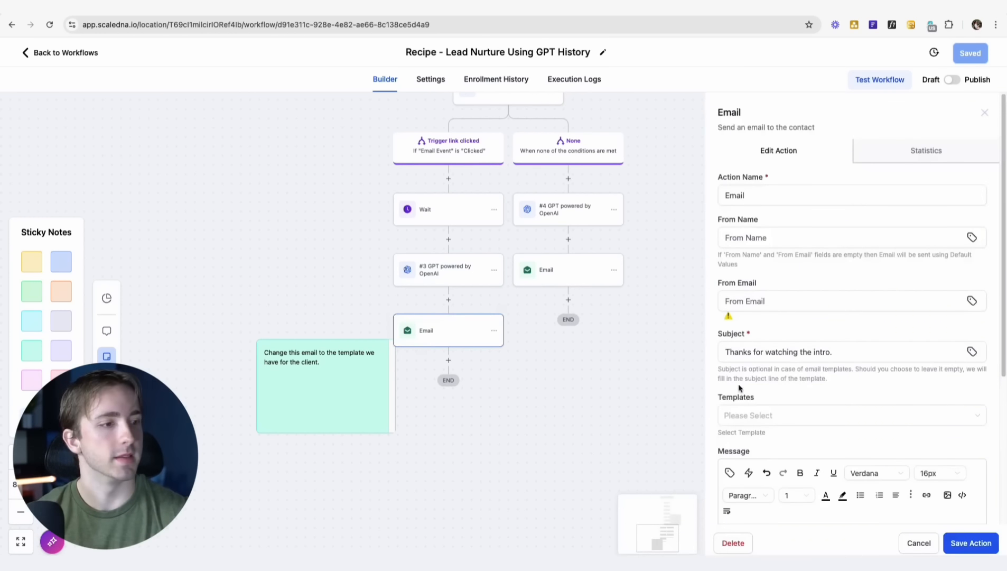
left_click(772, 415)
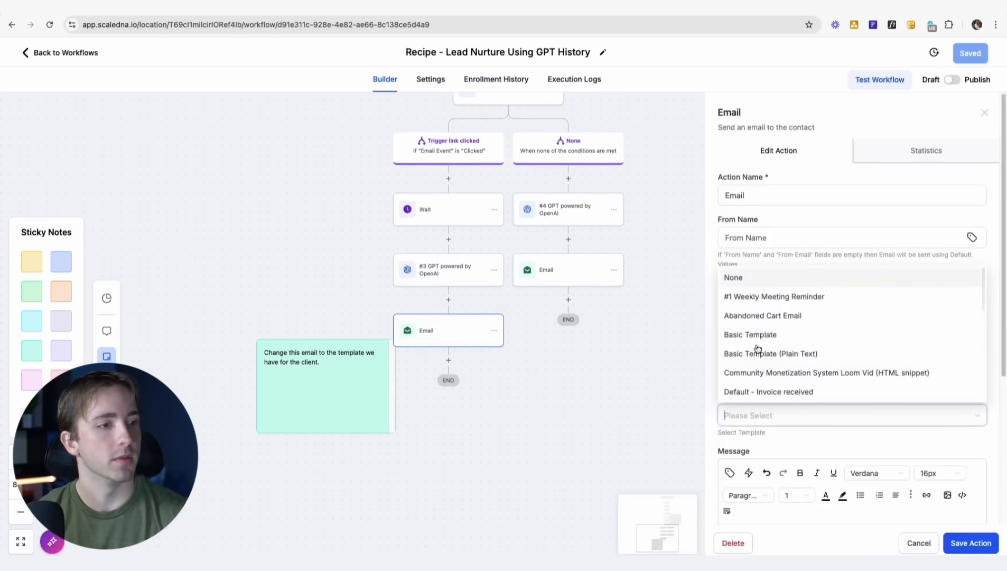
left_click(771, 296)
left_click(971, 543)
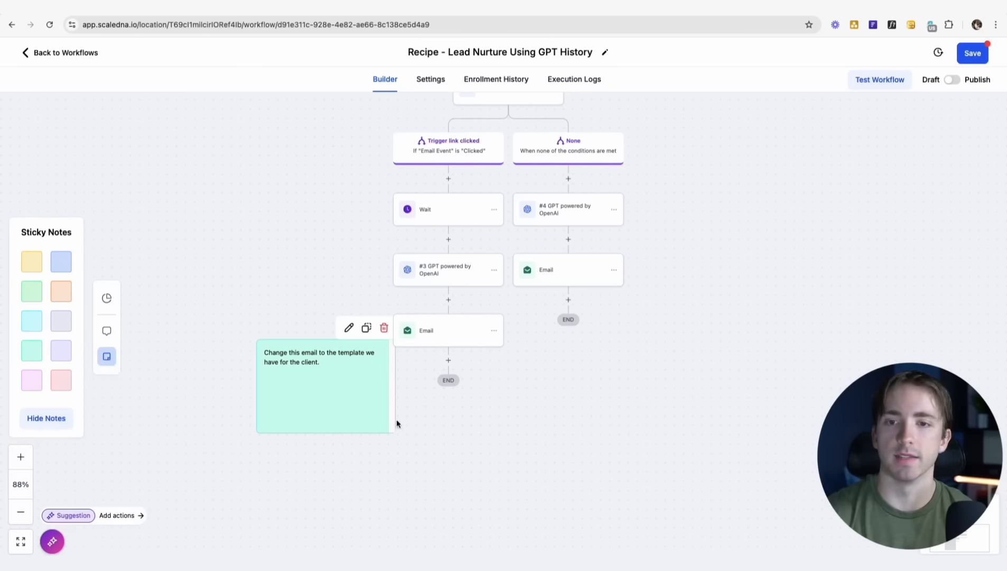
- Review the workflow note and action notes, and close the notes overview
left_click(107, 332)
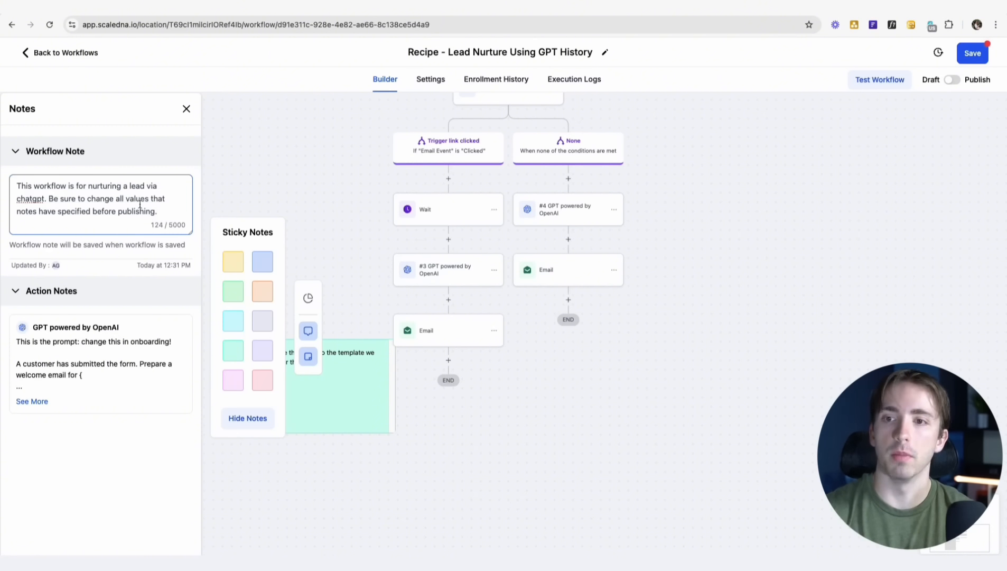
left_click(186, 109)
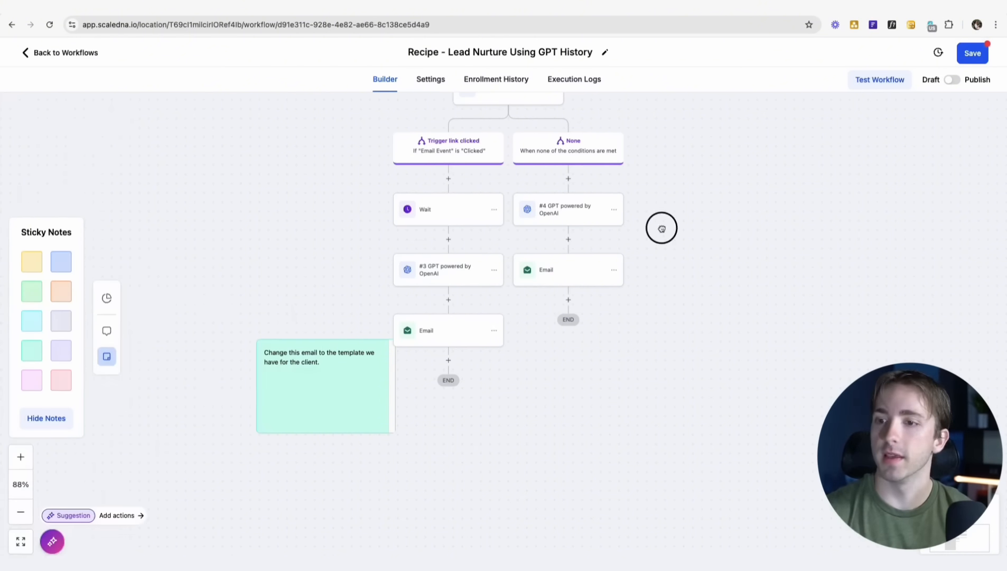
- Move the pink sticky note about the link beside the #2 GPT and Sharing the Intro Link actions, clear of both
left_click_drag(662, 228, 679, 412)
left_click_drag(648, 380, 667, 189)
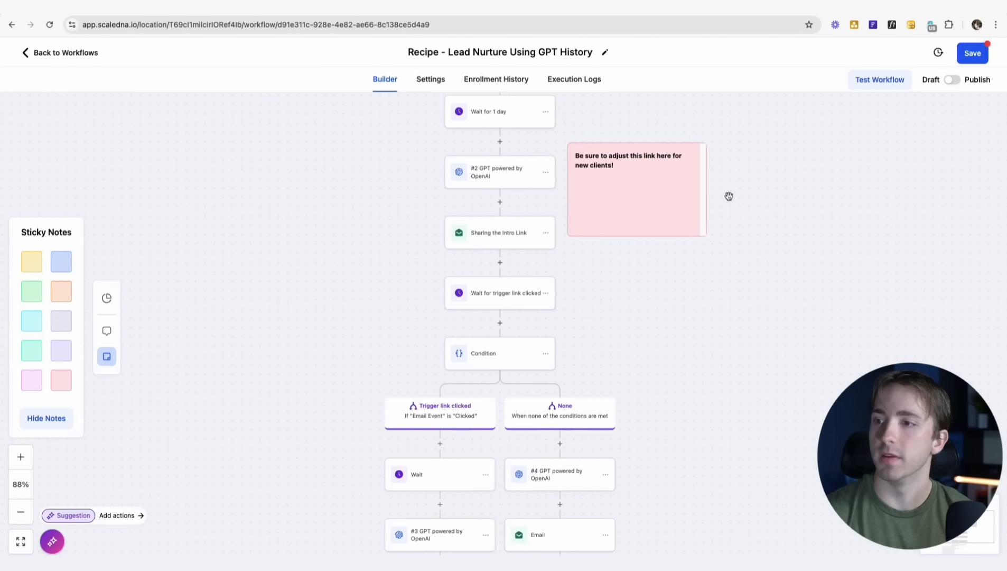
scroll(728, 196, "up", 3)
- Save the lead nurture workflow and switch it from Draft to Publish
left_click(973, 52)
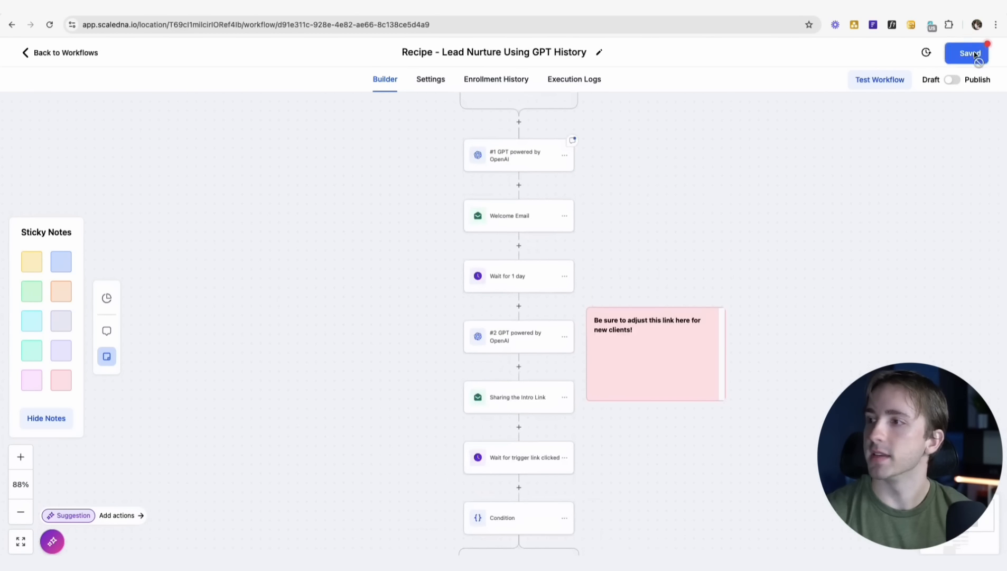
left_click(953, 80)
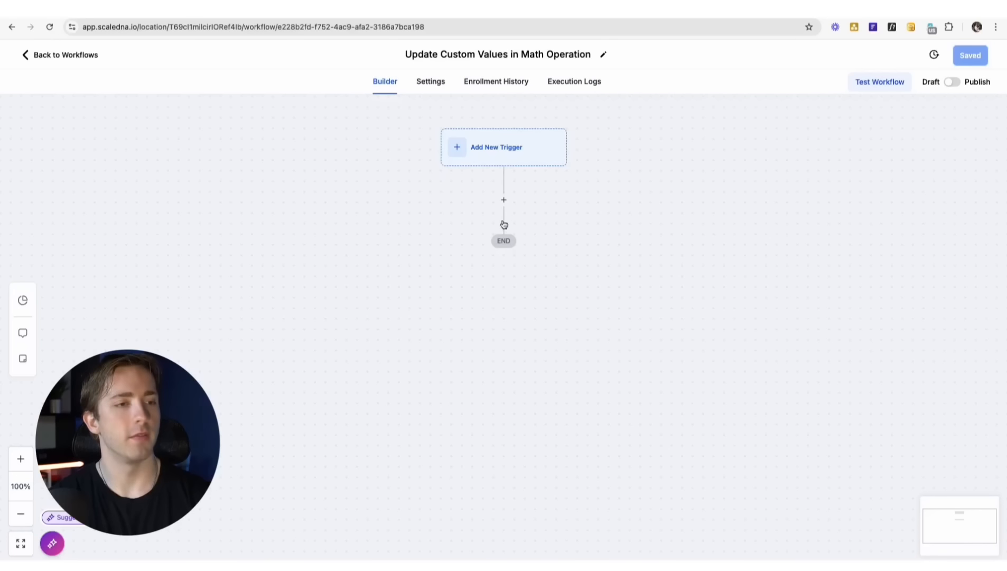
- Add a Math Operation action to the empty Update Custom Values workflow, using the Leads Captured custom value as its field
left_click(504, 202)
type("math")
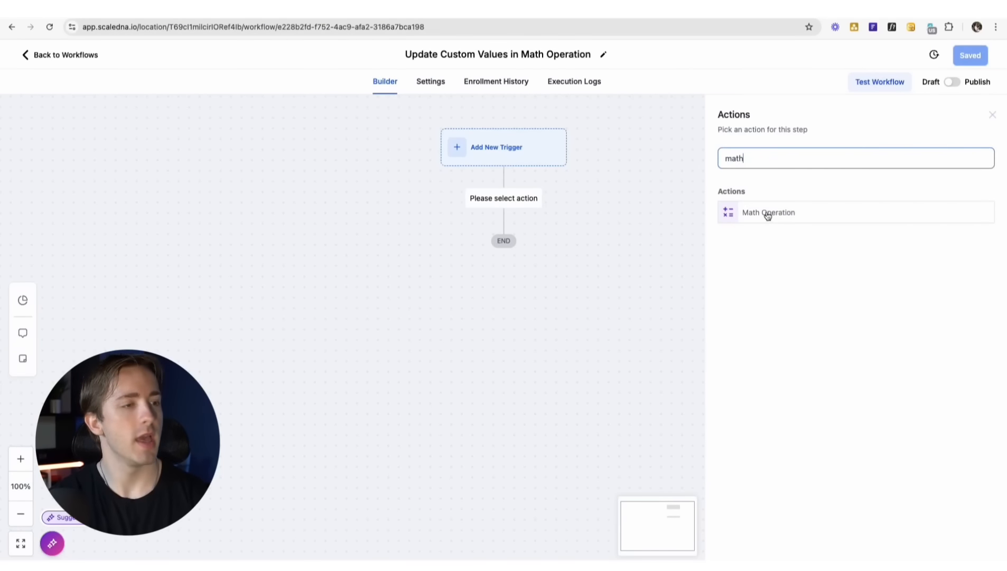
left_click(768, 214)
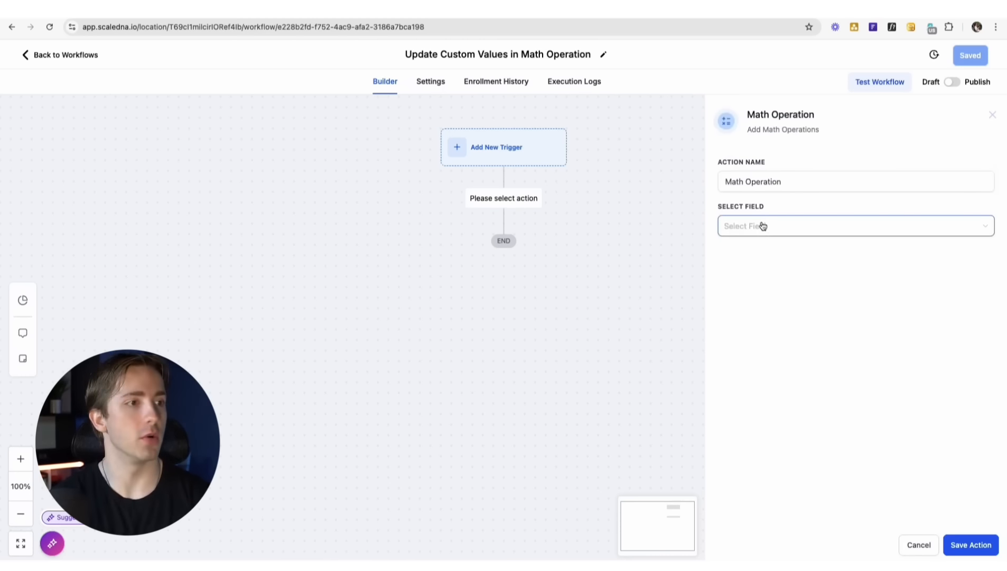
left_click(764, 226)
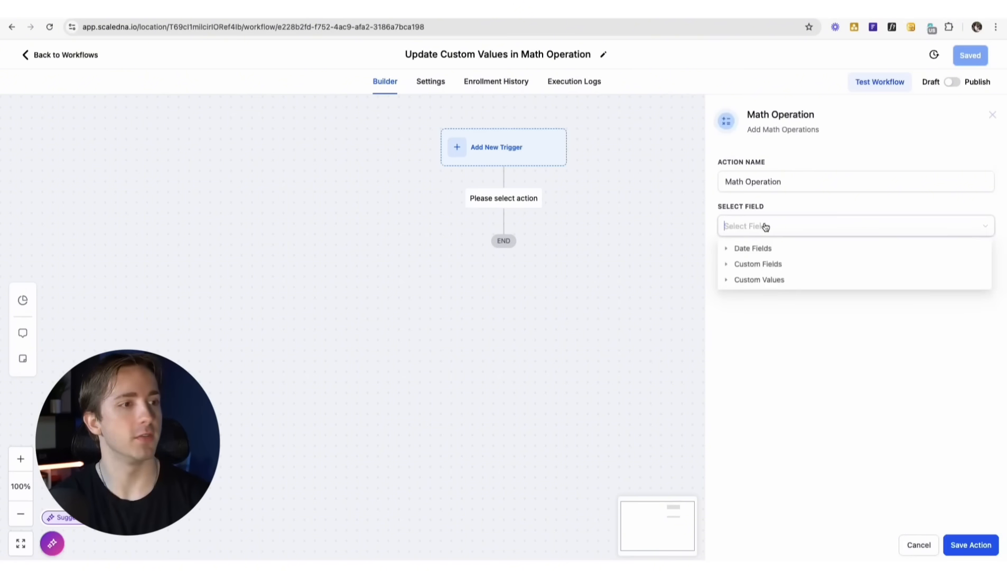
left_click(726, 280)
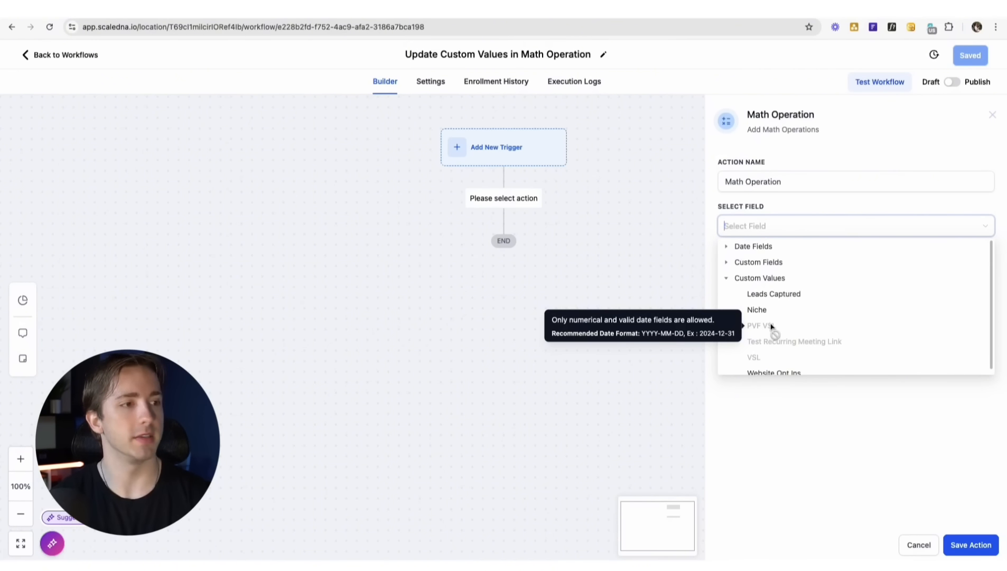
scroll(772, 326, "down", 1)
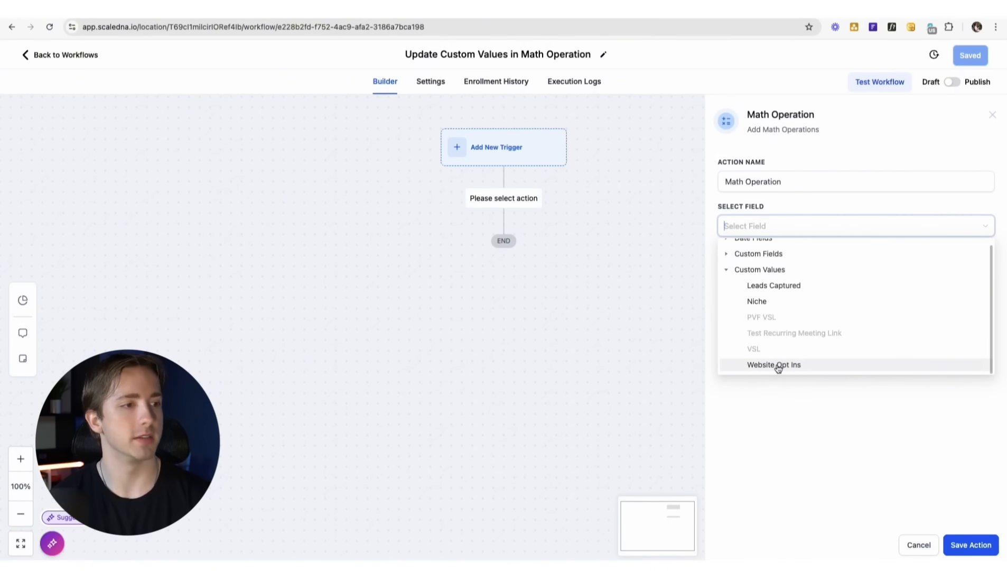
left_click(770, 286)
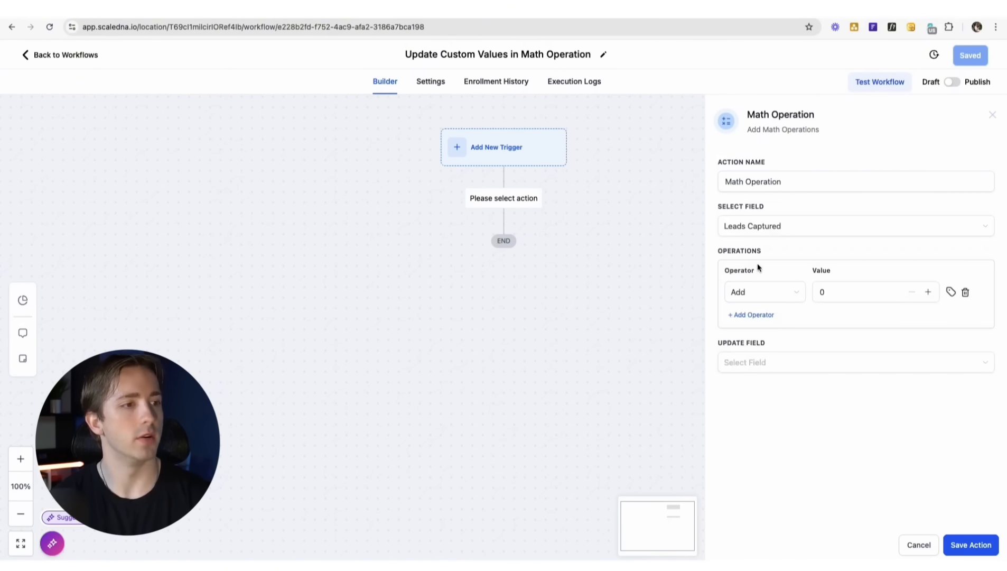
- Keep Add as the math operator and set the operation's value to 1
left_click(761, 293)
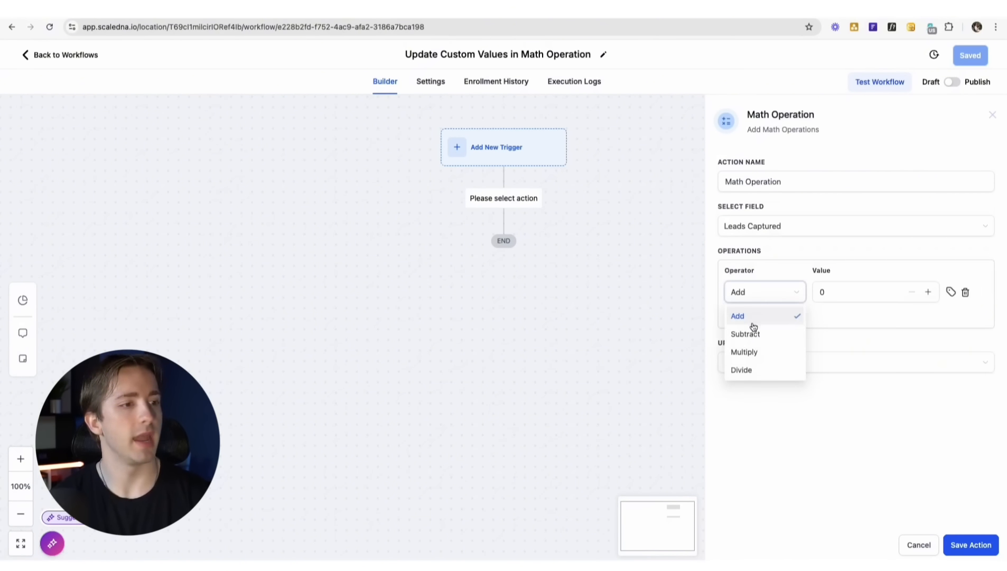
left_click(845, 314)
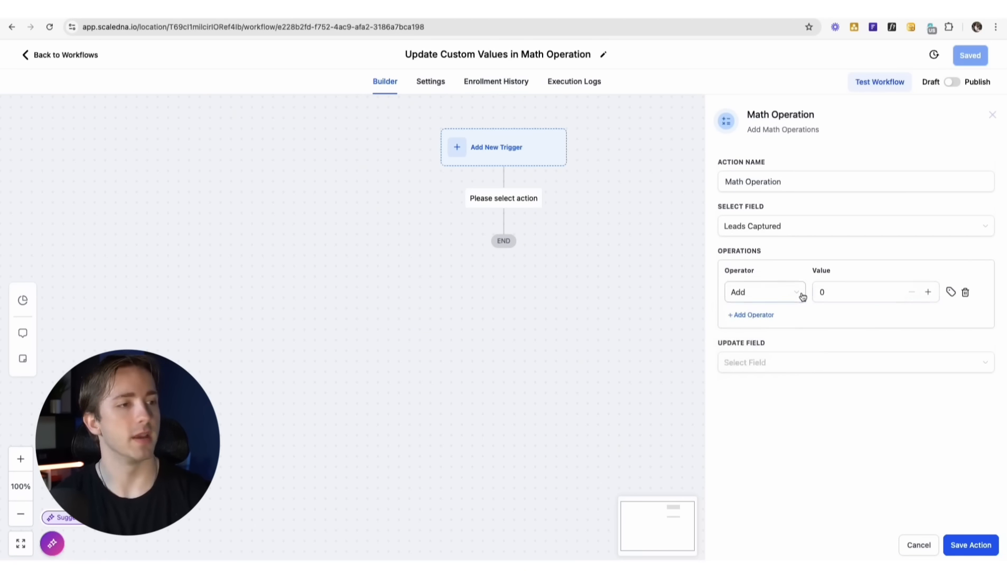
left_click(837, 294)
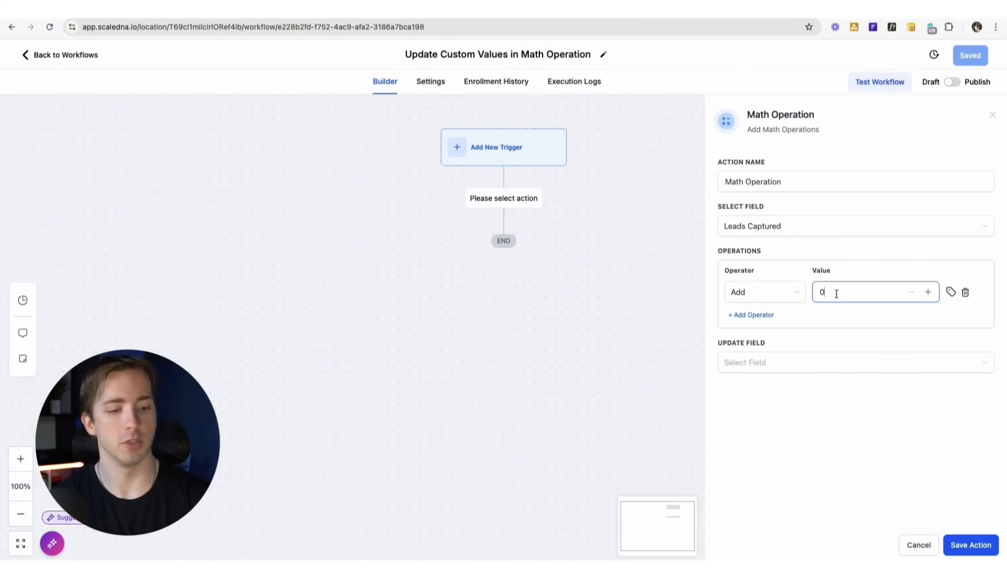
key("BackSpace")
type("1")
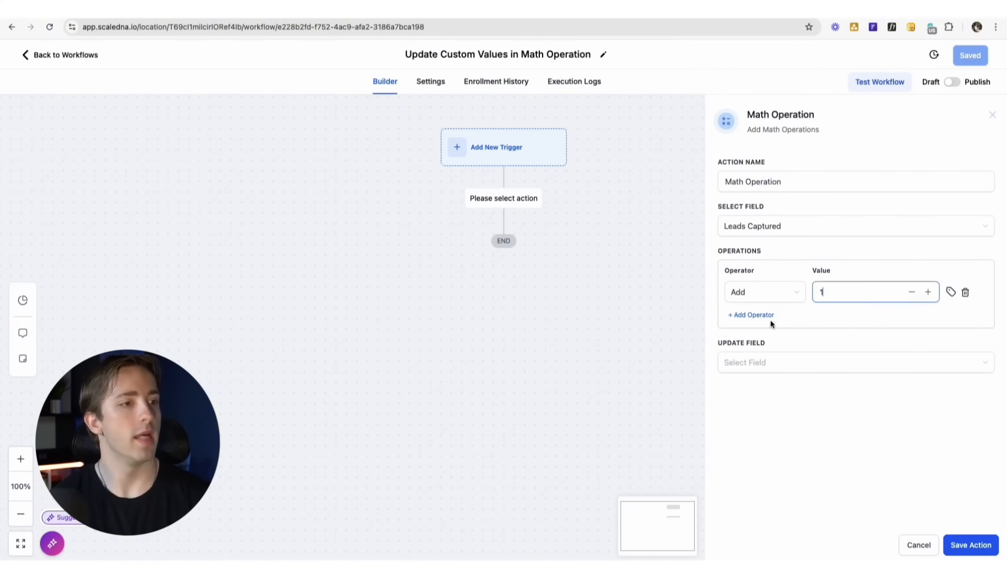
- Set the Math Operation's update field to Leads Captured and save the action
left_click(774, 362)
type("lead")
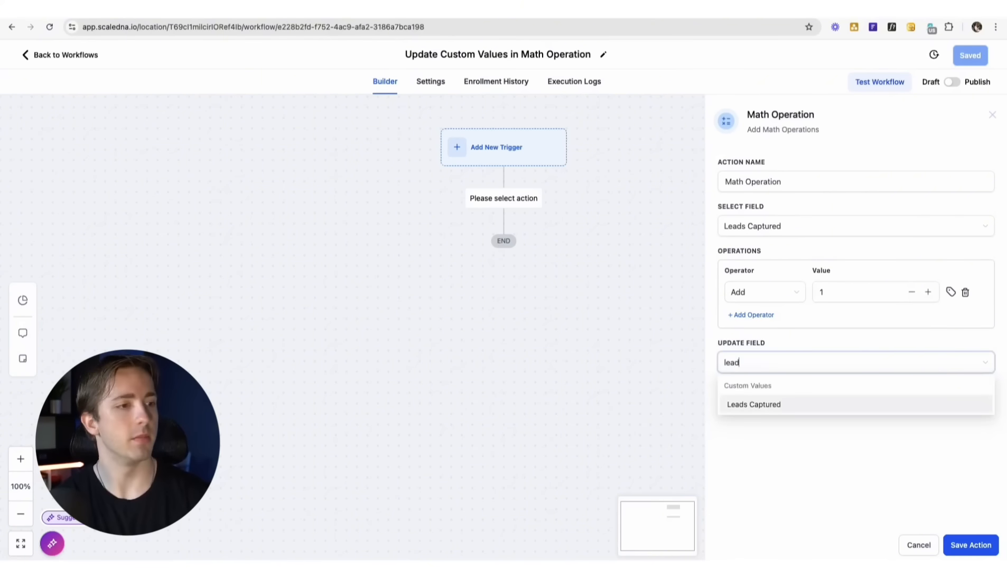
left_click(765, 405)
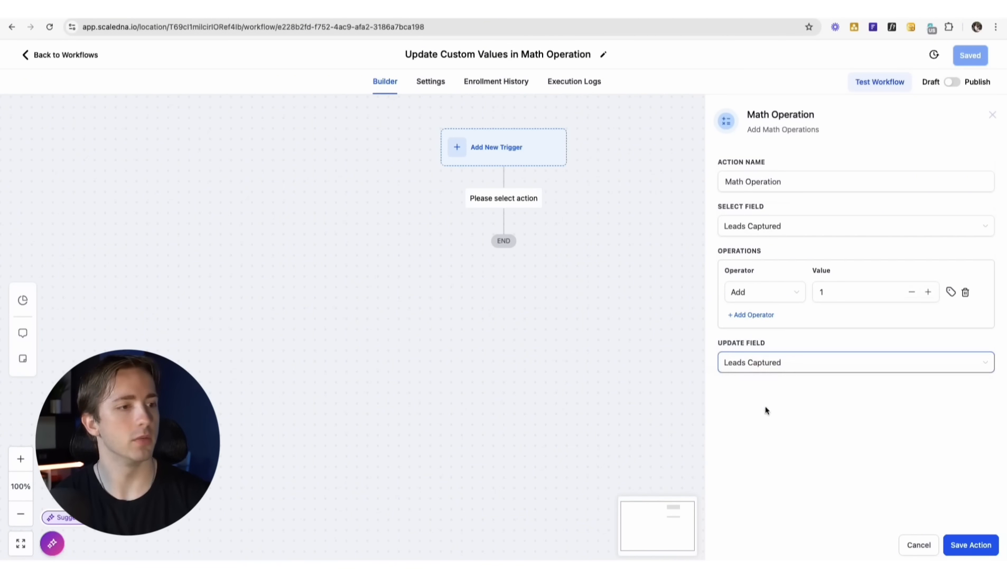
left_click(971, 544)
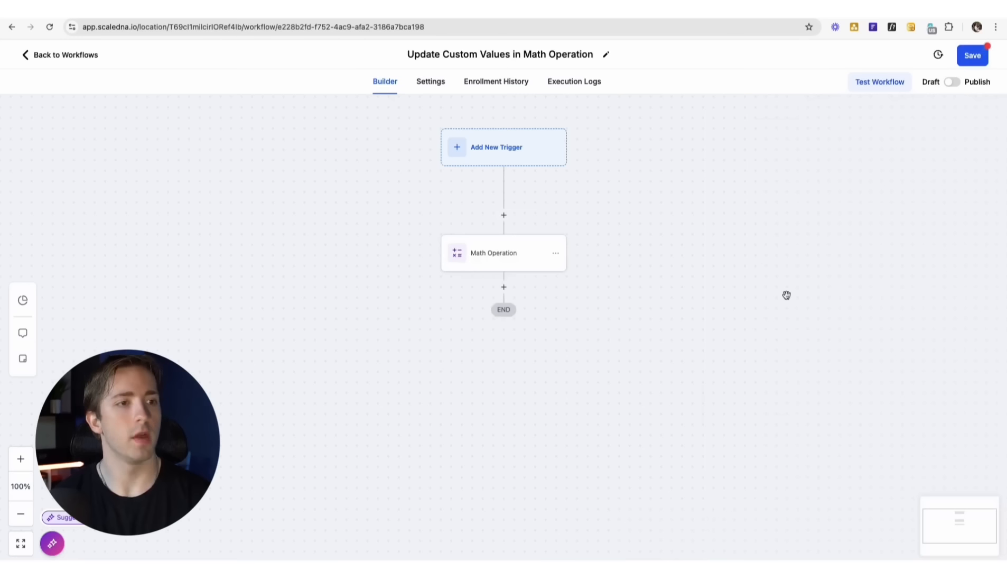
- Add a Contact Created trigger to the Update Custom Values in Math Operation workflow and save the trigger
left_click(518, 154)
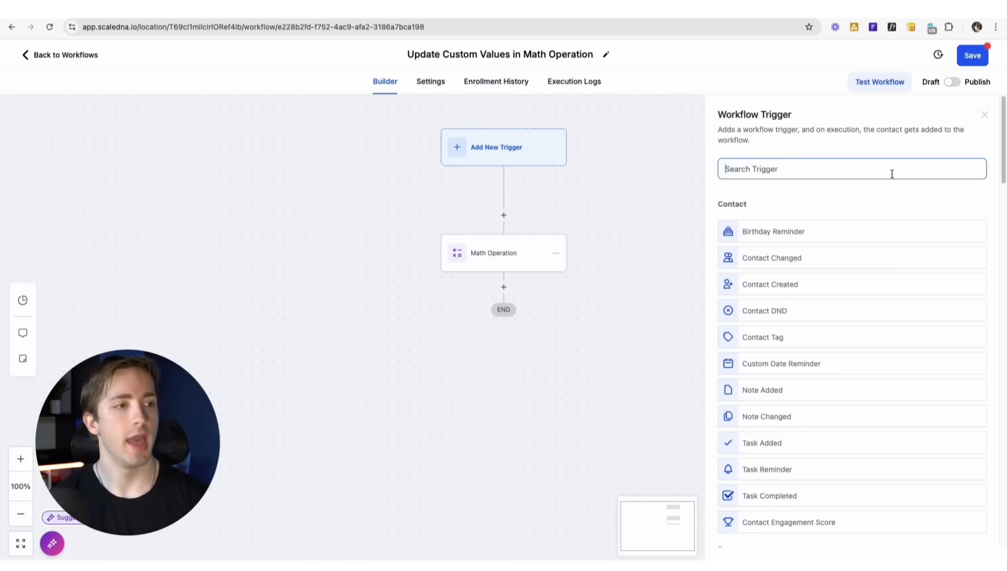
type("cont")
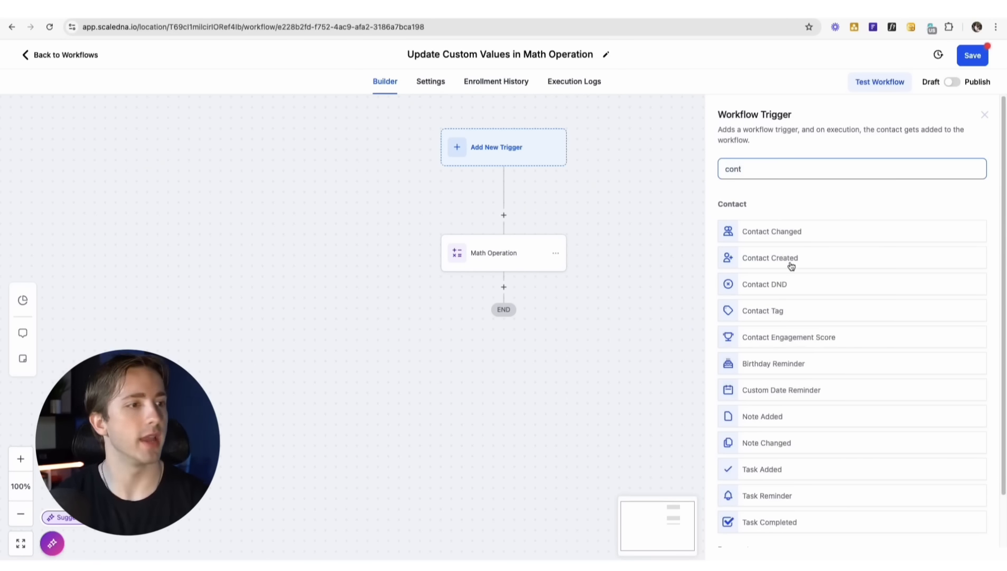
left_click(791, 261)
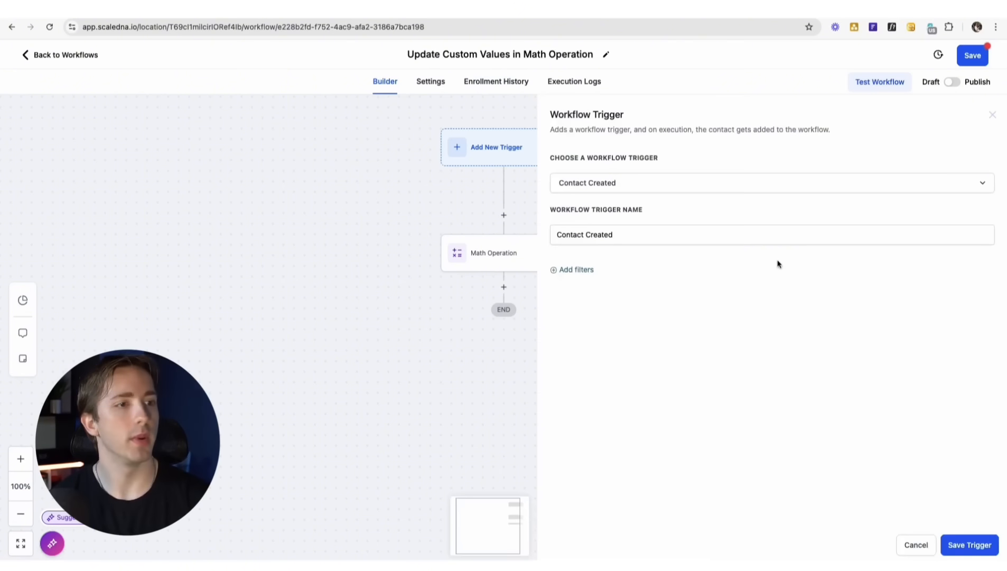
left_click(970, 545)
- Add four more operators to the Math Operation action and delete three of them, keeping one extra Add operator
left_click(496, 255)
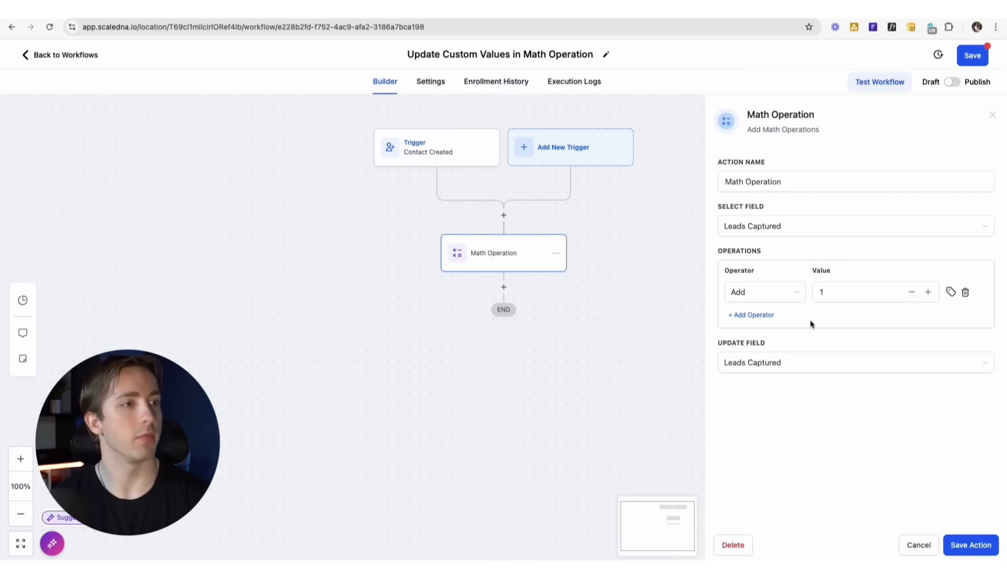
left_click(748, 316)
left_click(761, 358)
left_click(754, 400)
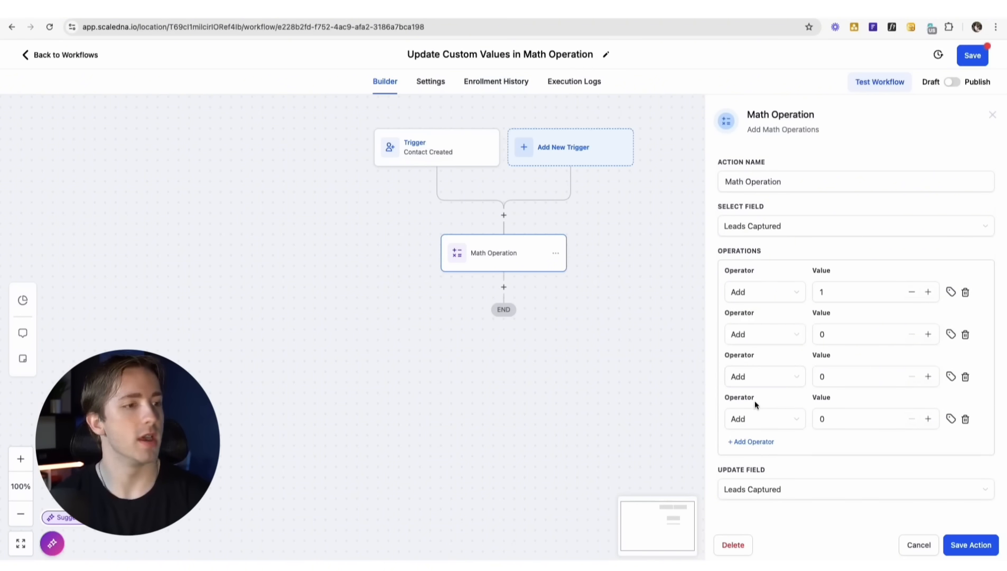
left_click(757, 442)
left_click(966, 461)
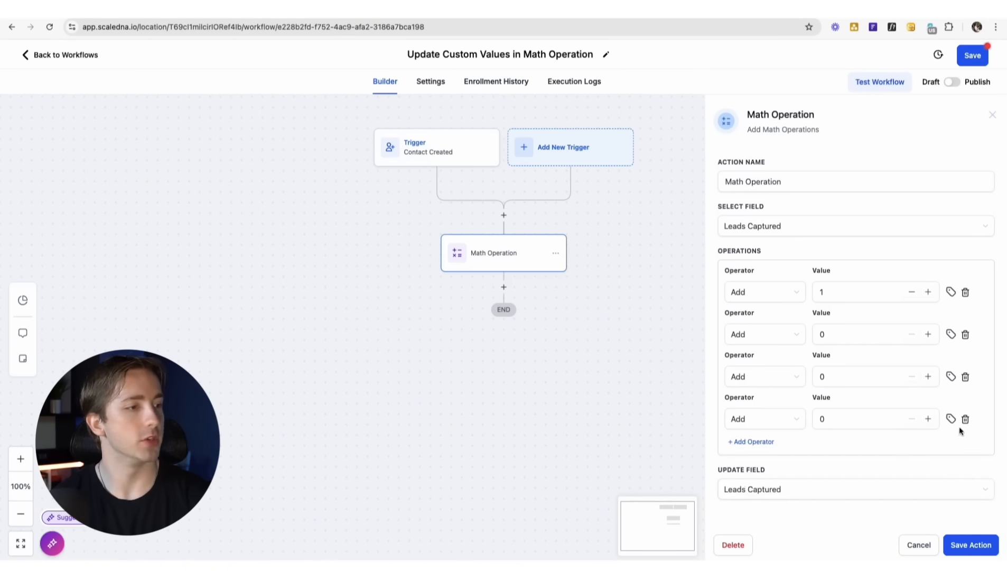
left_click(966, 418)
left_click(965, 377)
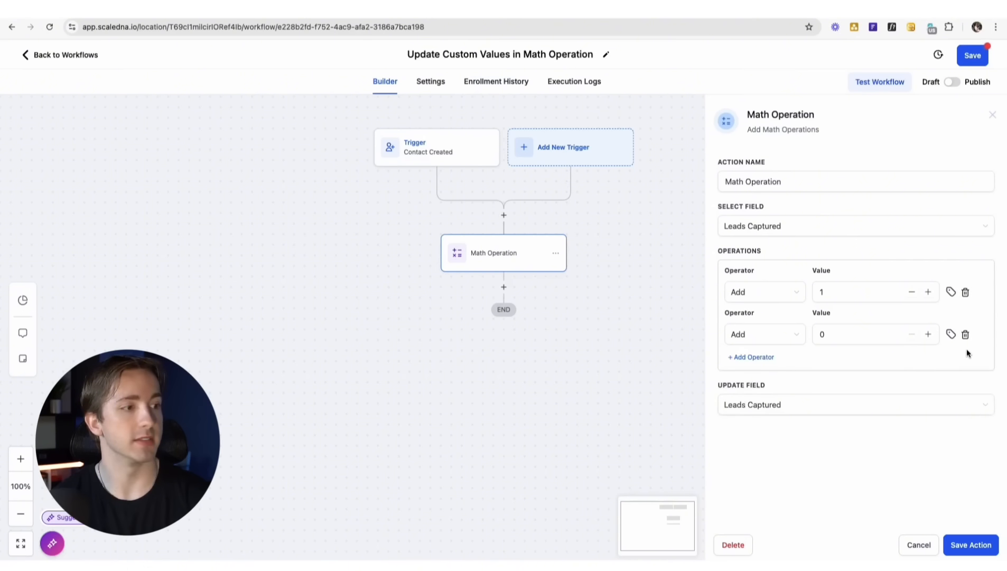
- Set the Math Operation's second operator to Multiply with a value of 2
left_click(761, 334)
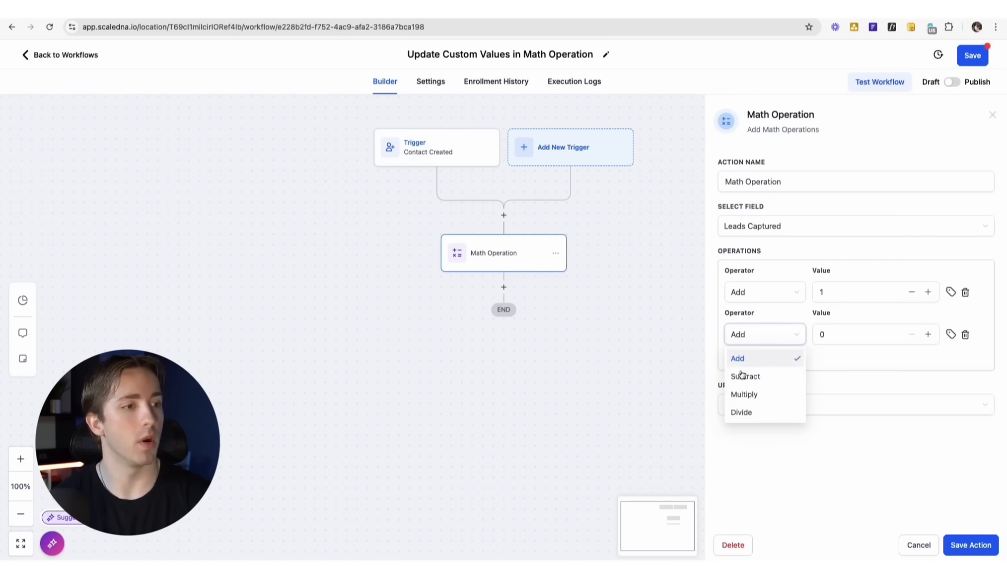
left_click(761, 394)
left_click(833, 339)
key("BackSpace")
type("2")
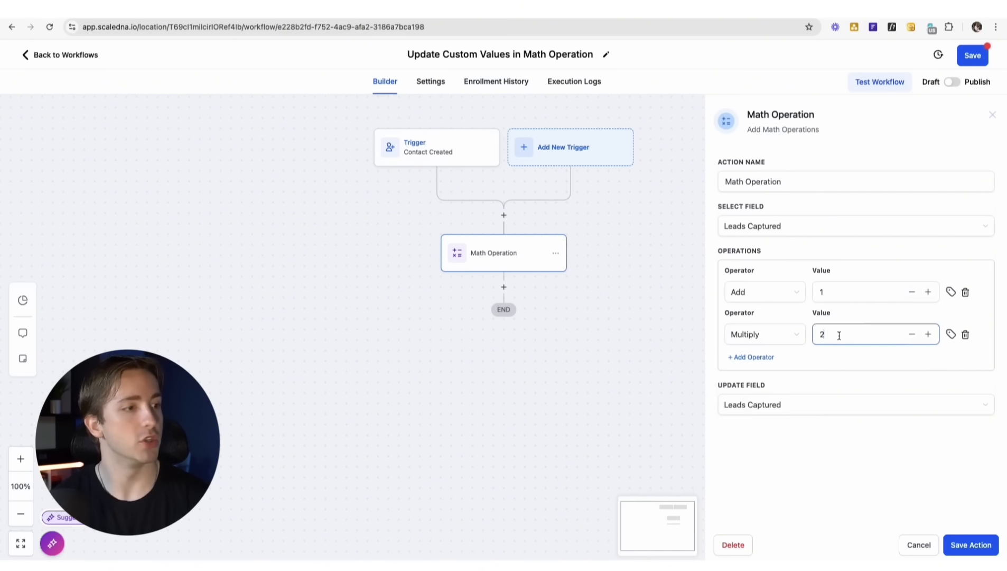
left_click(788, 440)
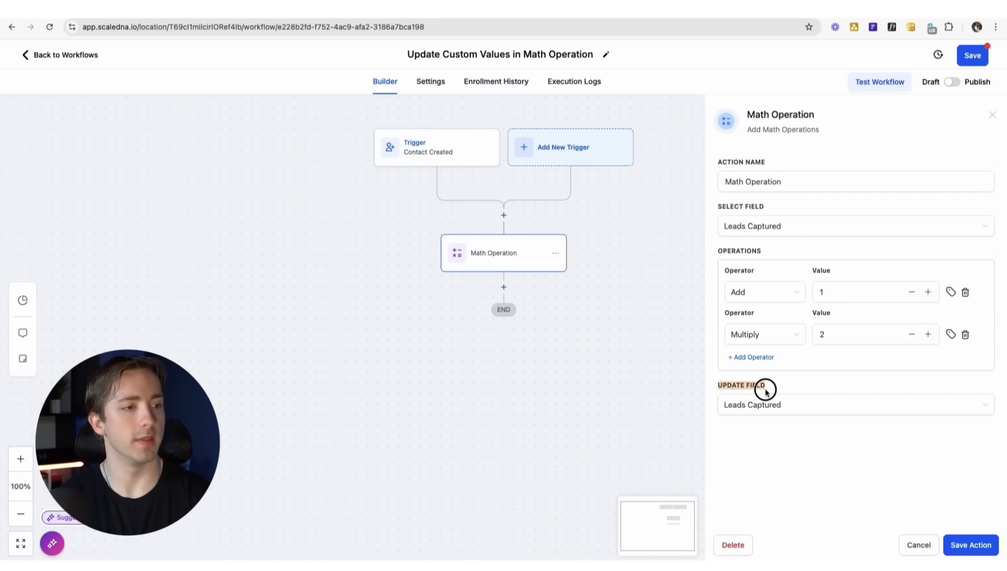
- Try Initial Investment Amount as the Math Operation's update field and return it to Leads Captured
left_click(778, 405)
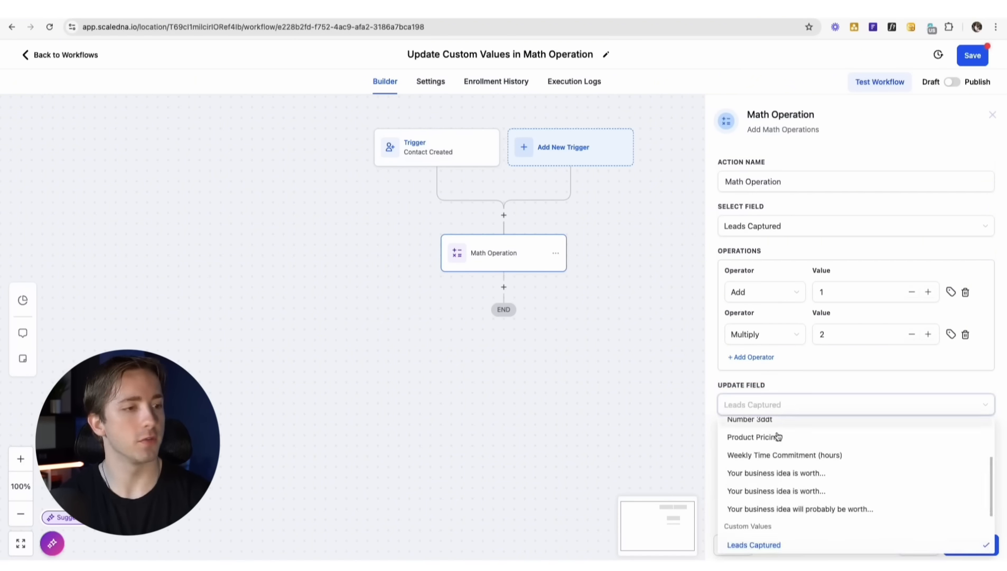
scroll(785, 454, "up", 3)
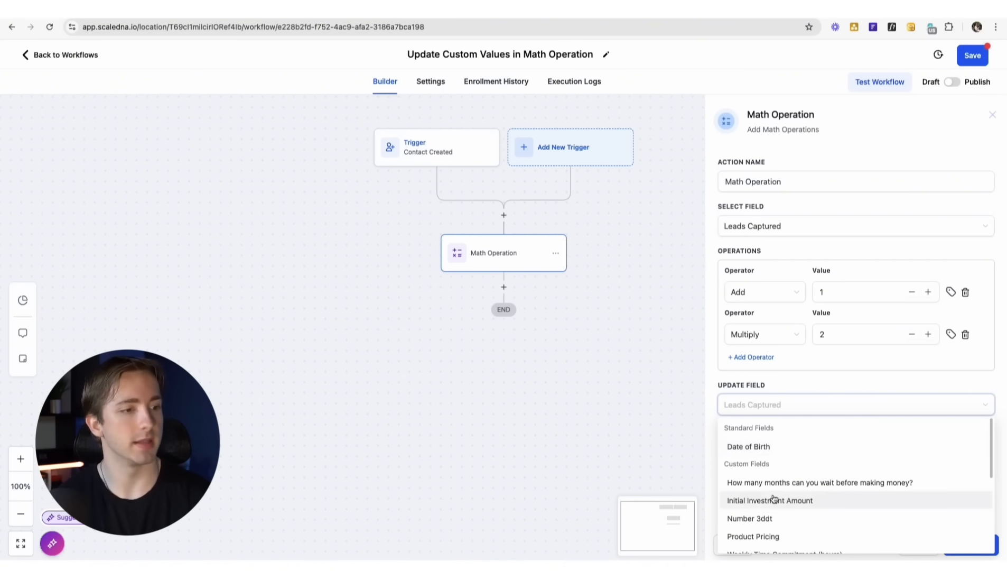
left_click(788, 509)
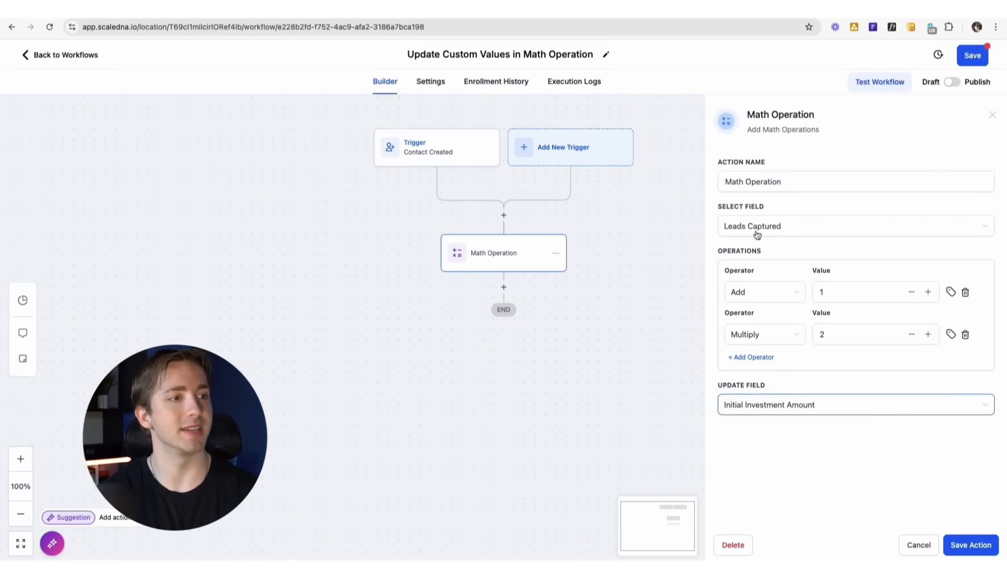
left_click(779, 411)
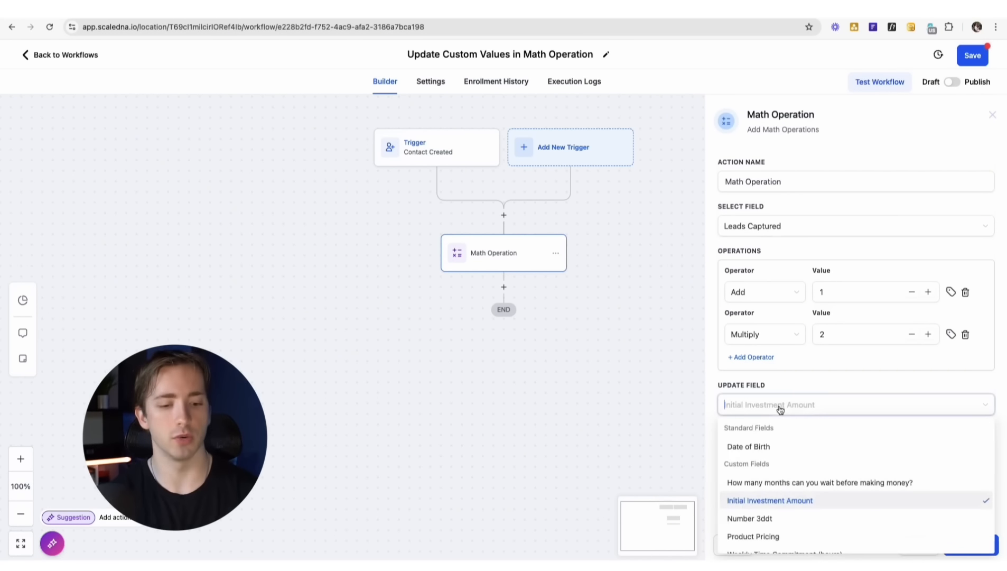
type("lead")
left_click(764, 449)
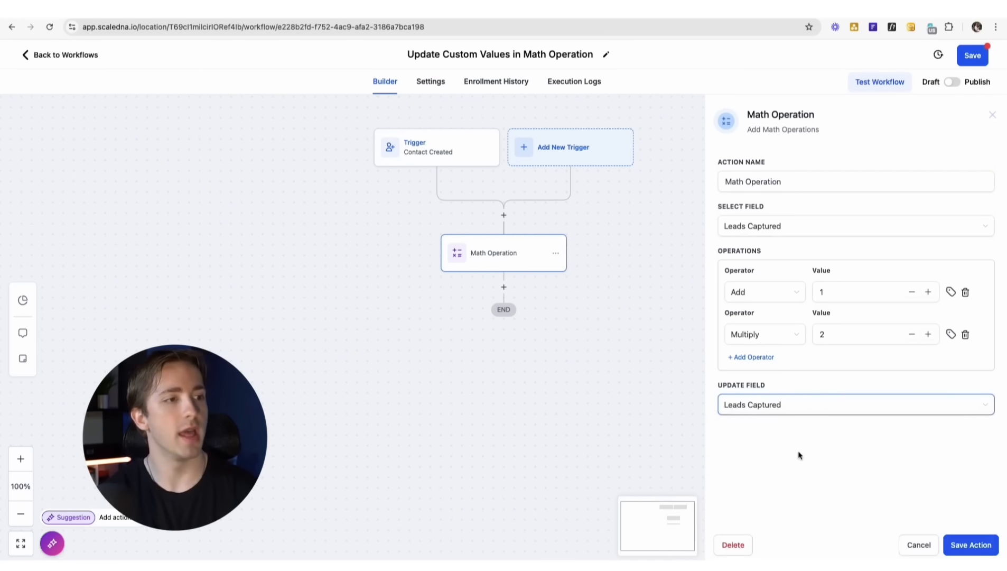
- Try the custom field Initial Investment Amount as the Math Operation's source field
left_click(781, 223)
left_click(776, 207)
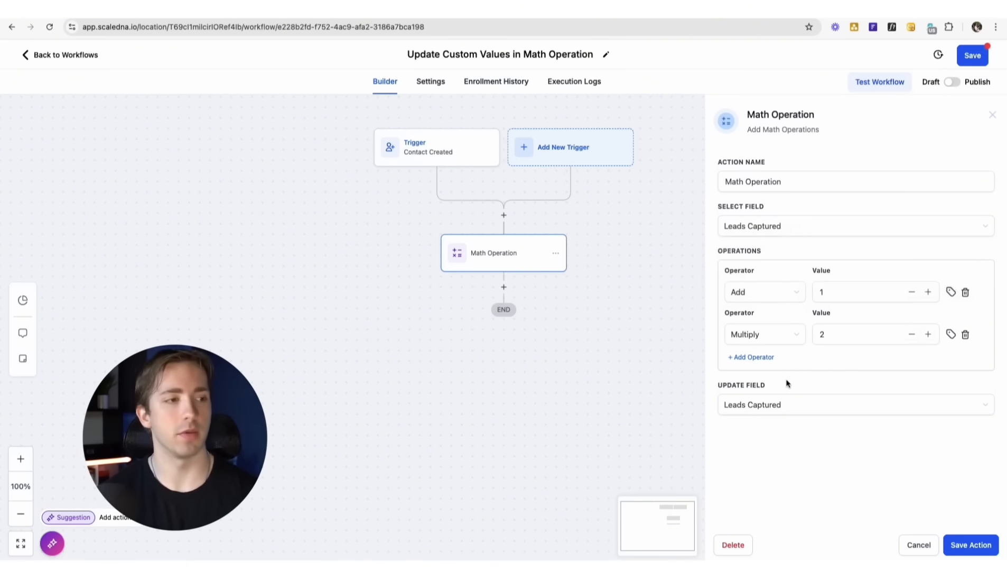
left_click(754, 224)
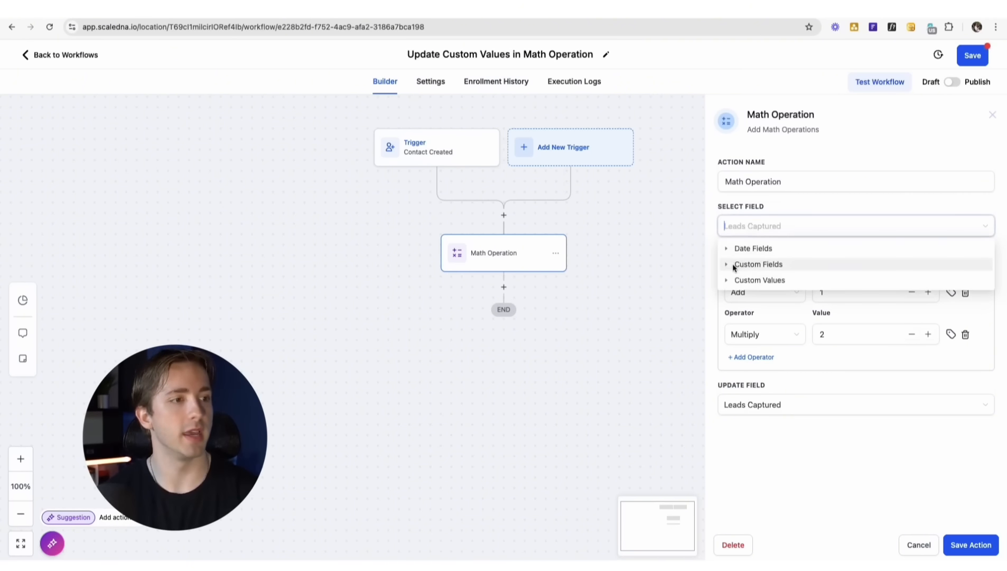
left_click(727, 265)
left_click(758, 296)
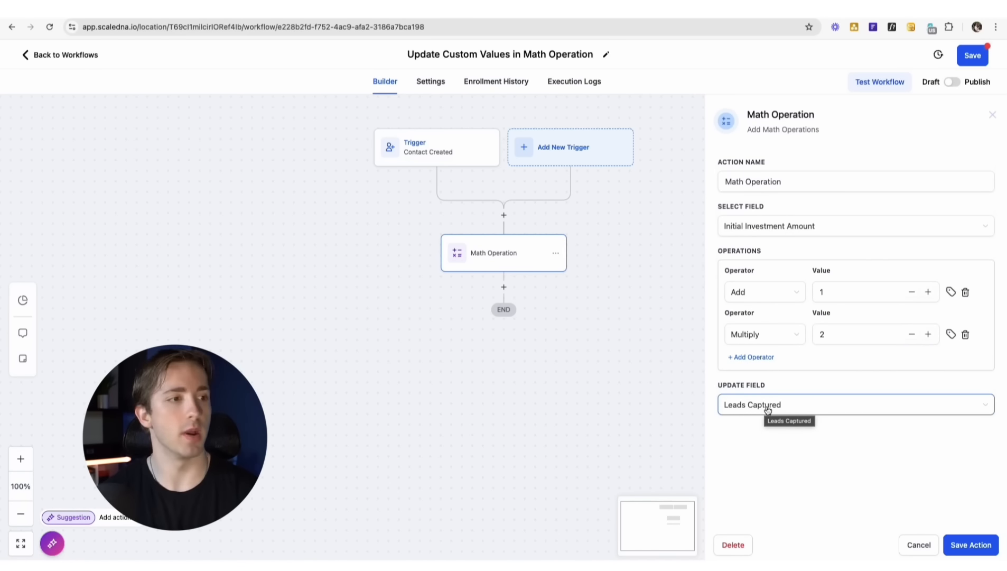
left_click(728, 209)
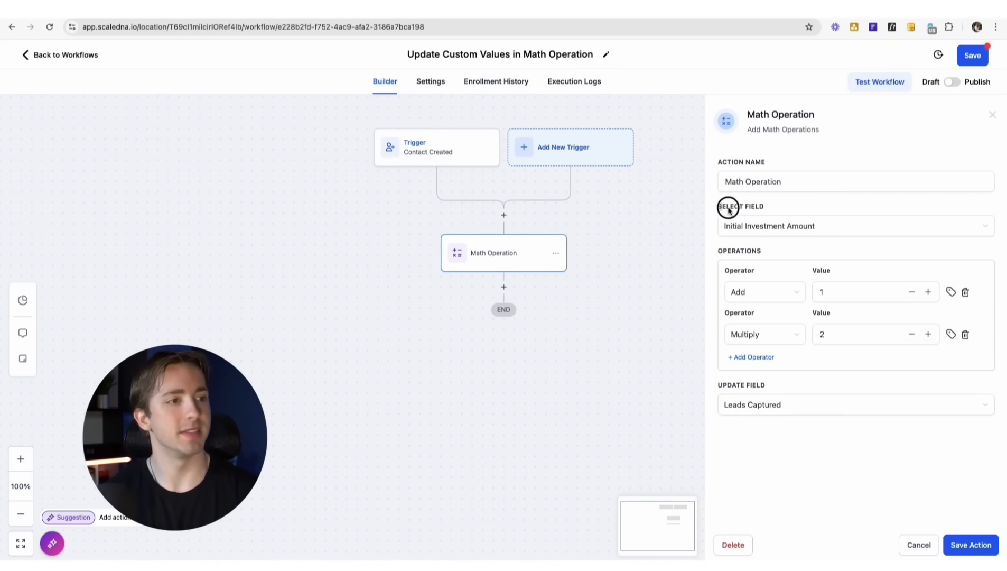
left_click(767, 227)
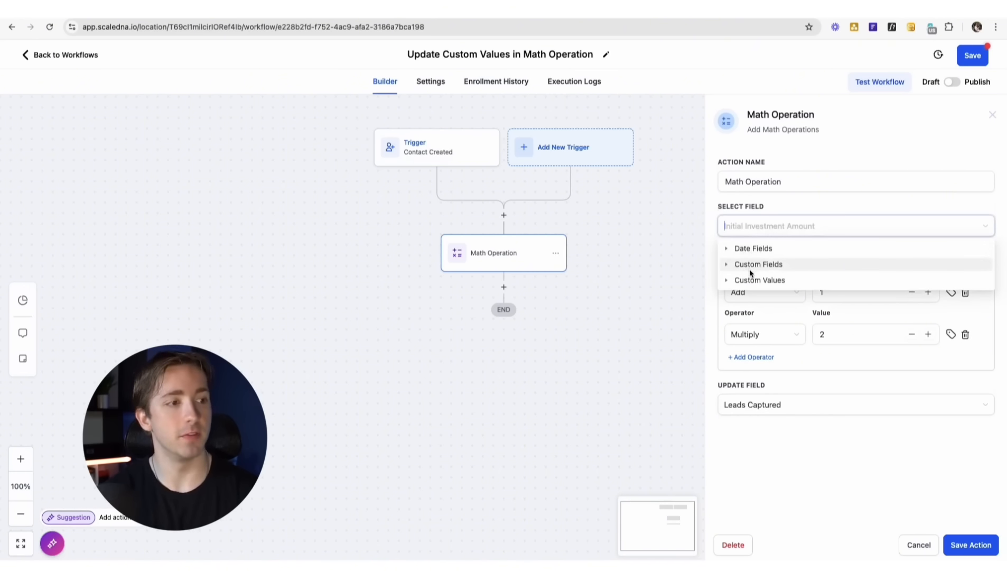
left_click(732, 390)
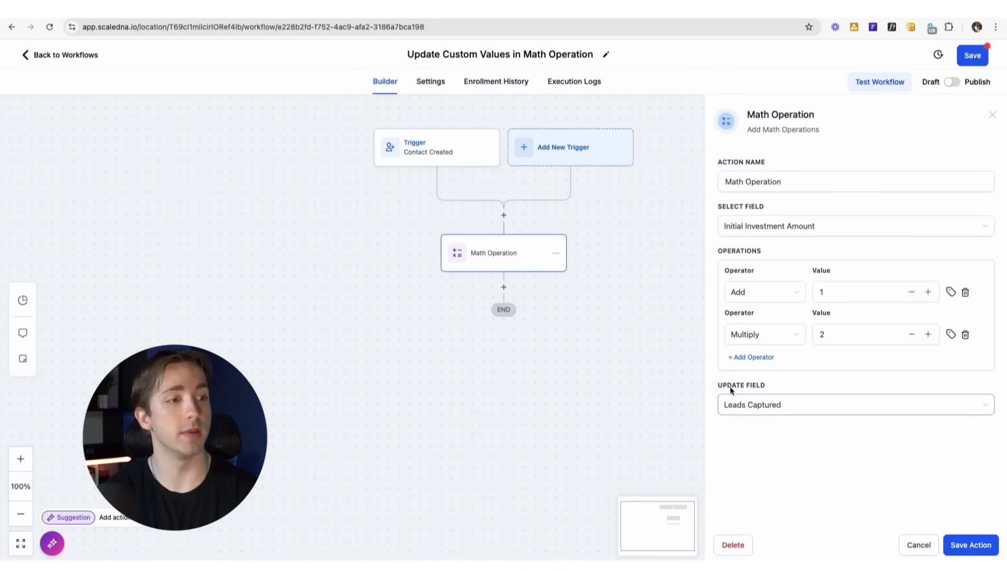
left_click(752, 396)
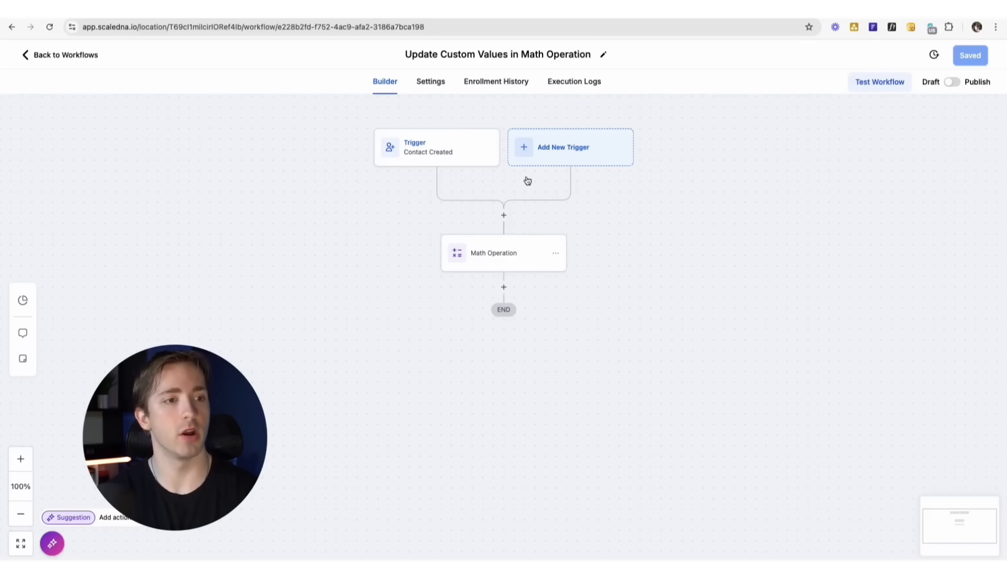
- Remove the Multiply operator from the Math Operation and save both the action and the workflow
left_click(492, 253)
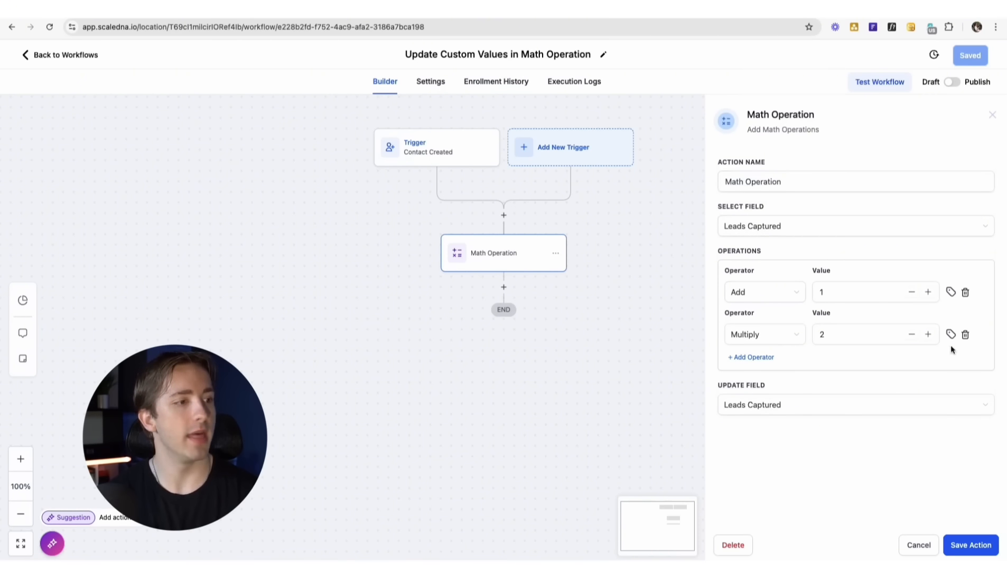
left_click(966, 335)
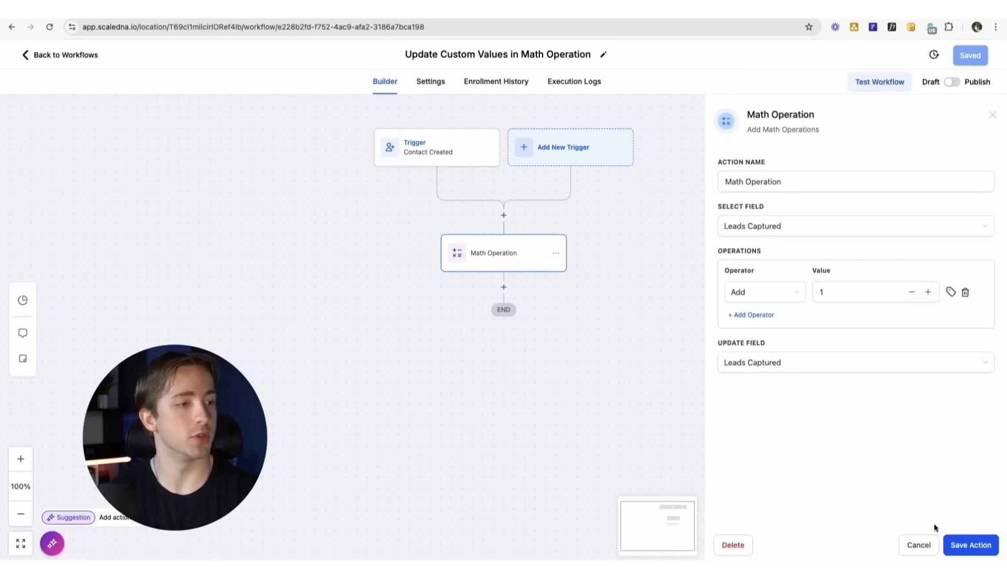
left_click(971, 545)
left_click(977, 61)
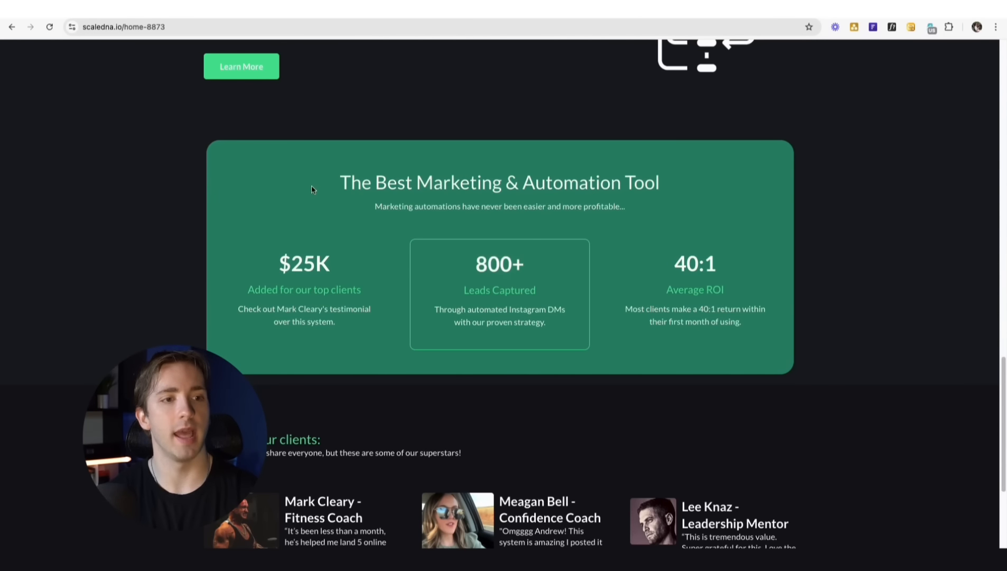
- In the Home Clone page builder, replace the 800+ headline with the Leads Captured custom value and save the page
left_click_drag(480, 269, 539, 267)
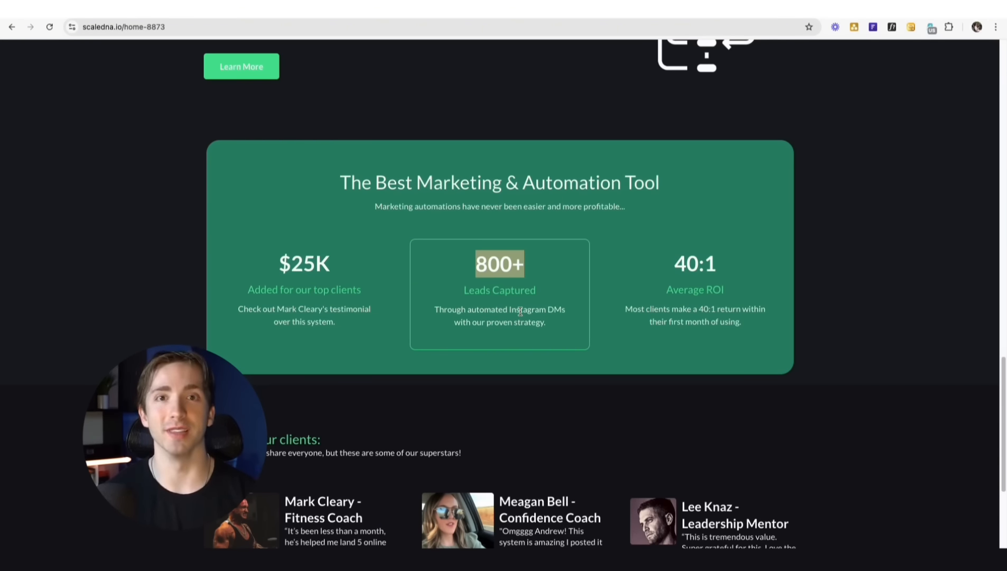
left_click(491, 273)
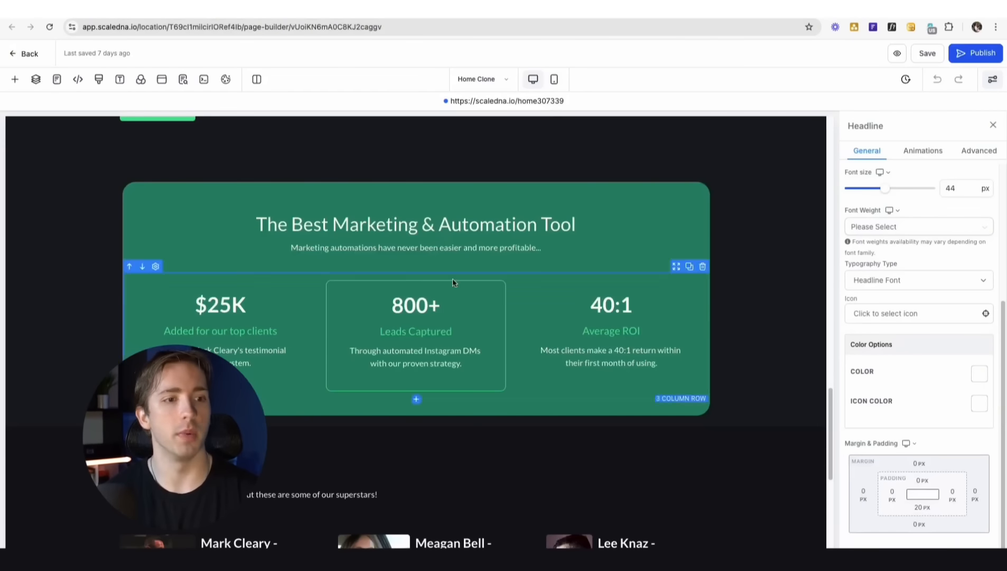
double_click(406, 307)
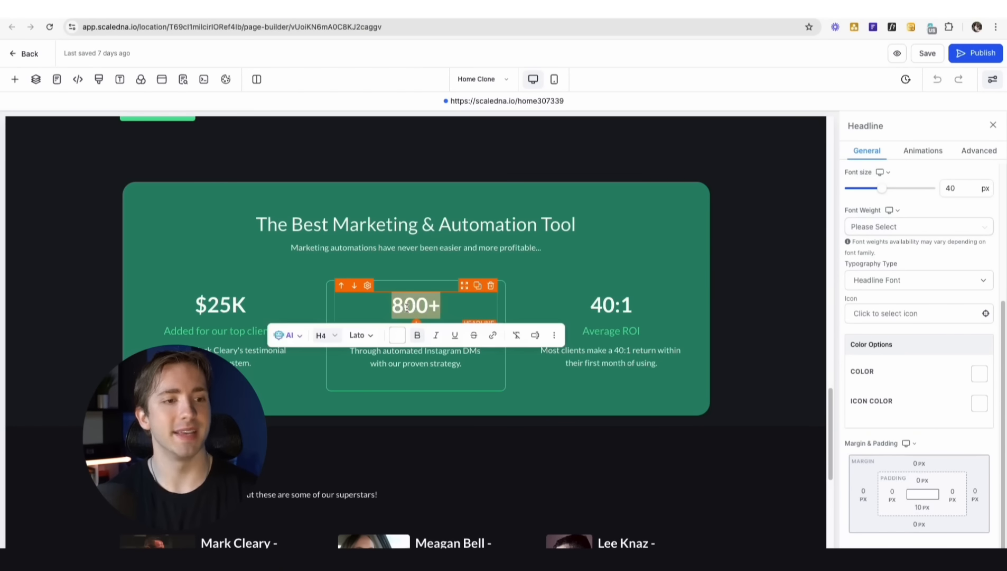
left_click(535, 336)
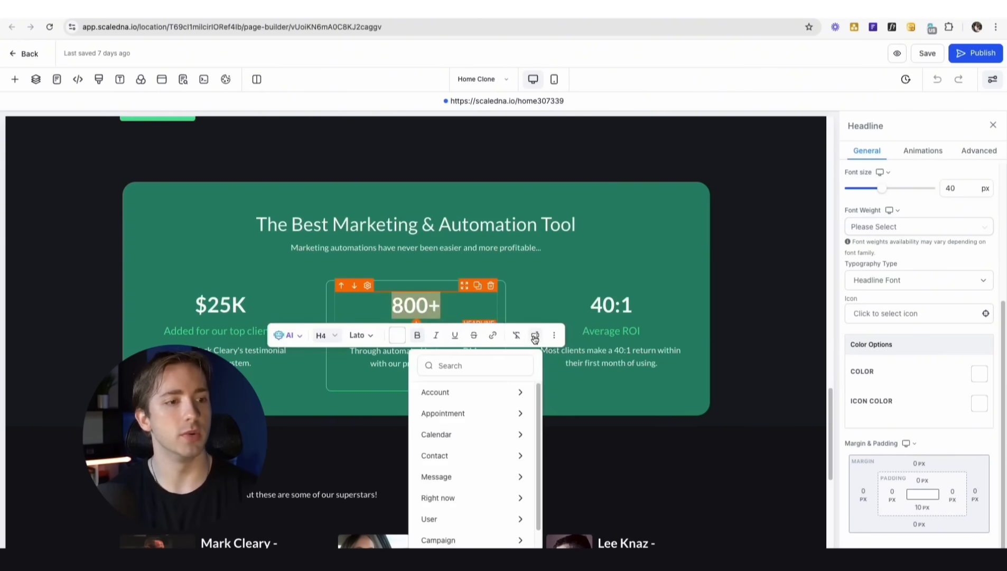
scroll(450, 537, "down", 1)
left_click(450, 540)
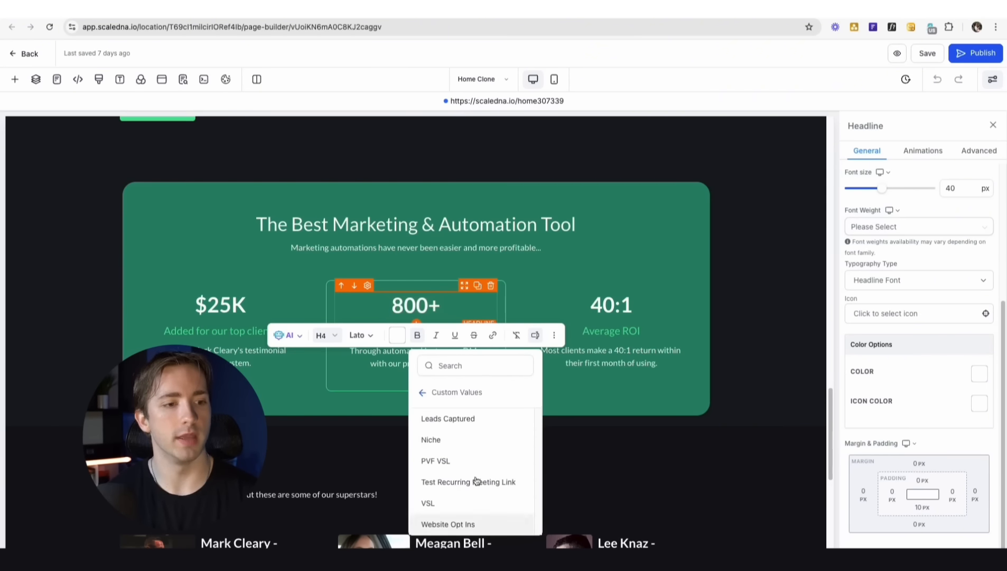
left_click(457, 418)
left_click(926, 58)
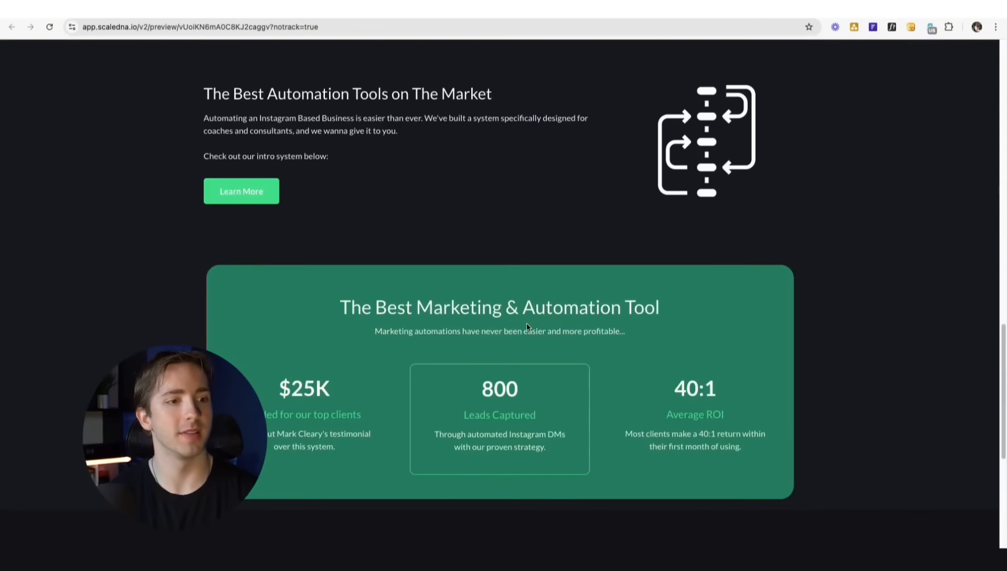
- Examine the Leads Captured figure in the page preview
scroll(526, 323, "down", 5)
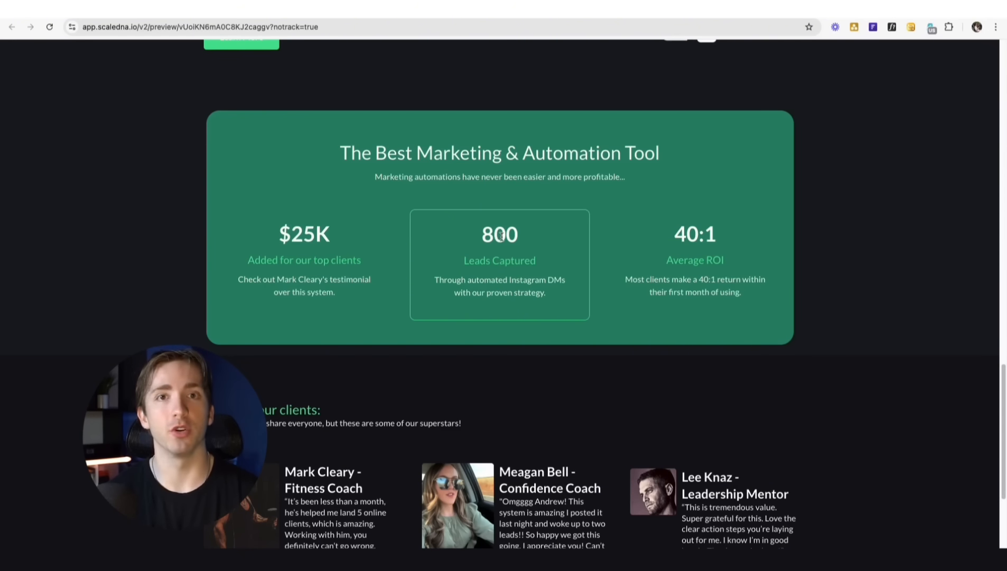
left_click(401, 8)
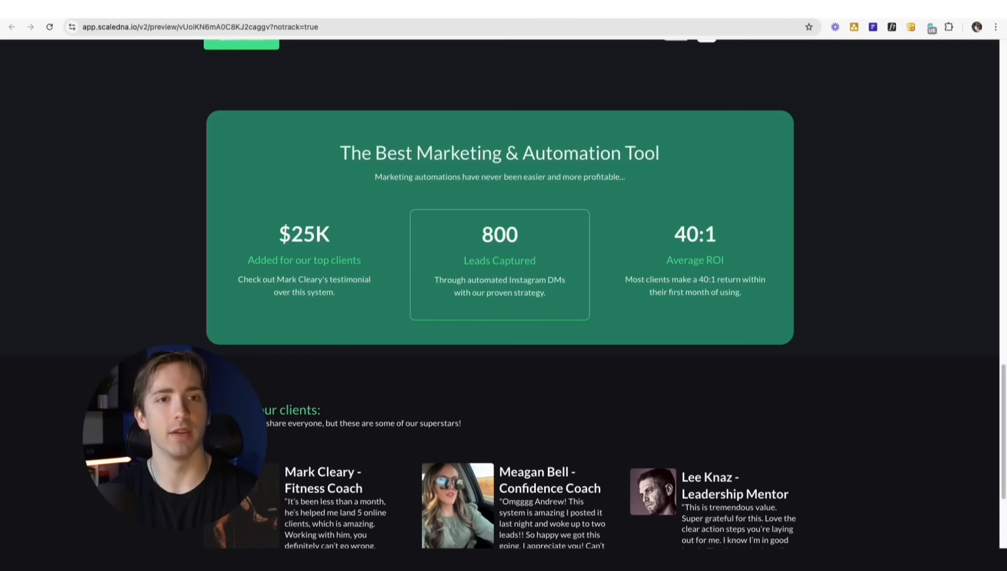
- In the Update Custom Value with Math Operation 2 workflow, add a Math Operation action with the custom value Website Opt Ins as source field
left_click(54, 40)
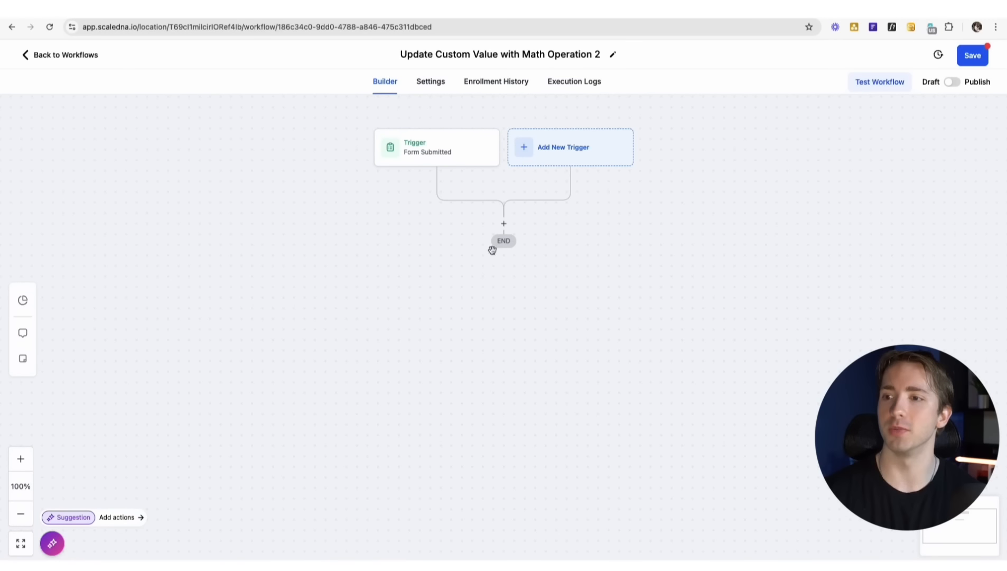
left_click(505, 224)
type("math")
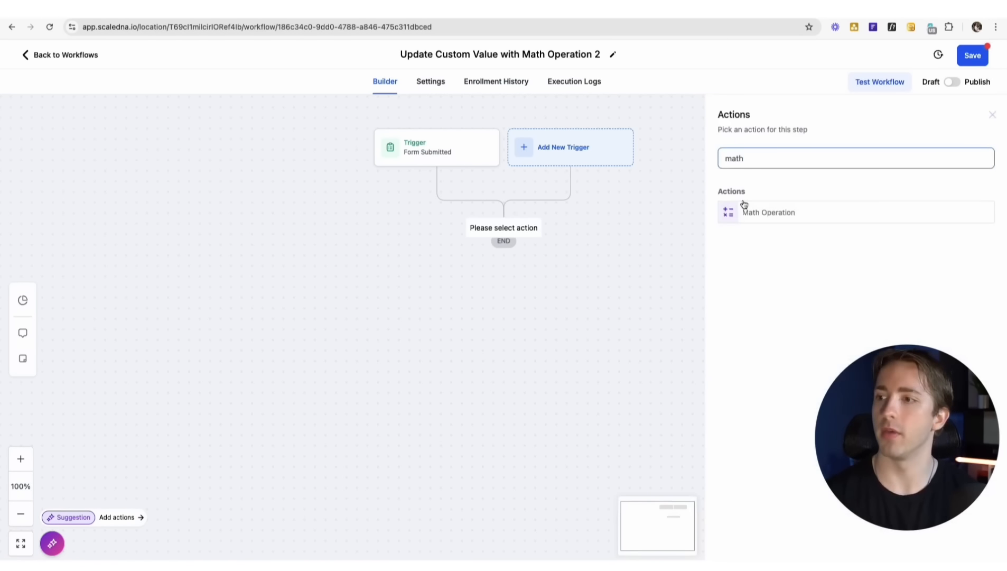
left_click(761, 217)
left_click(761, 225)
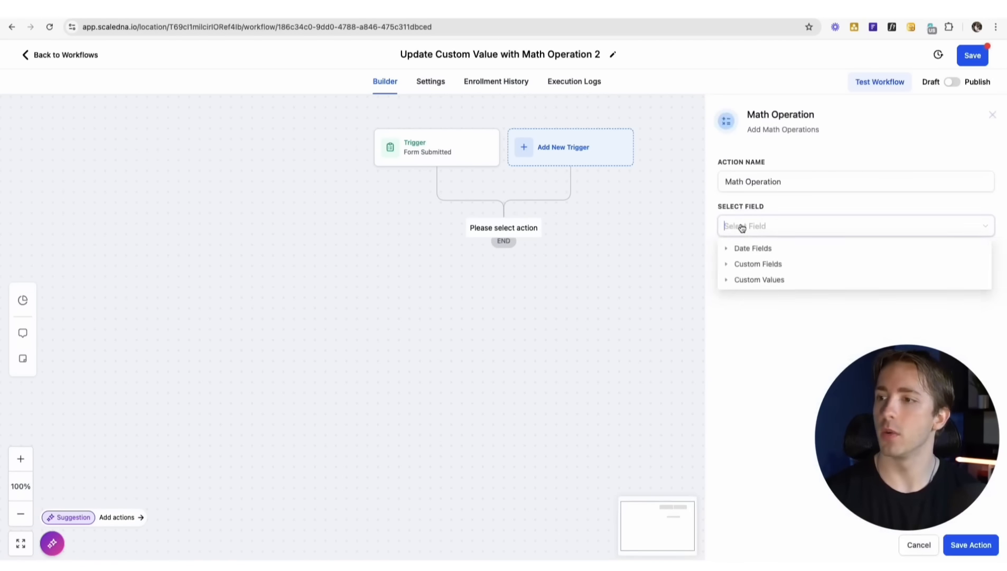
left_click(727, 280)
scroll(782, 329, "down", 1)
left_click(778, 366)
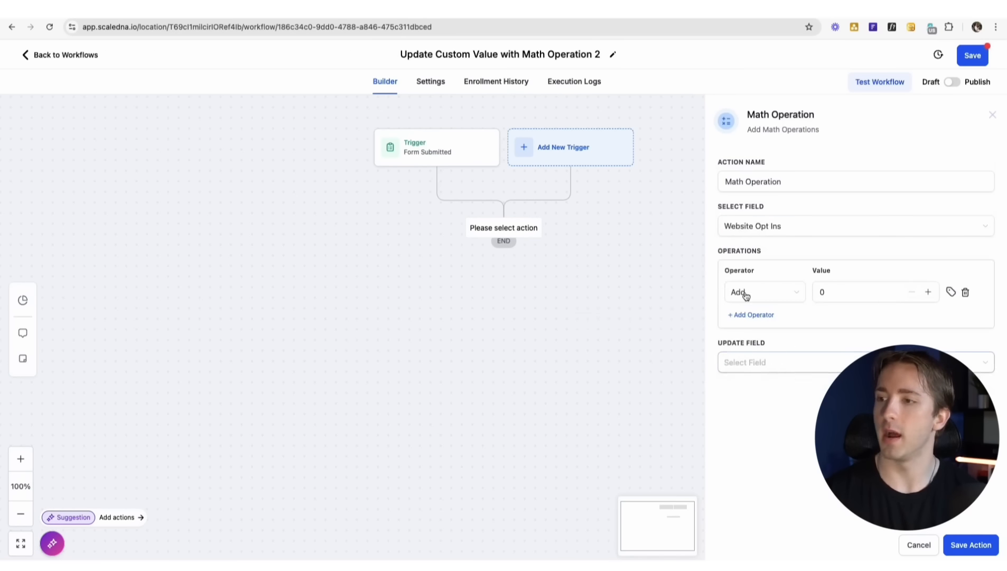
- Configure the Math Operation to add 1 and update Website Opt Ins, and save both the action and the workflow
left_click(823, 293)
key("BackSpace")
type("1")
left_click(763, 363)
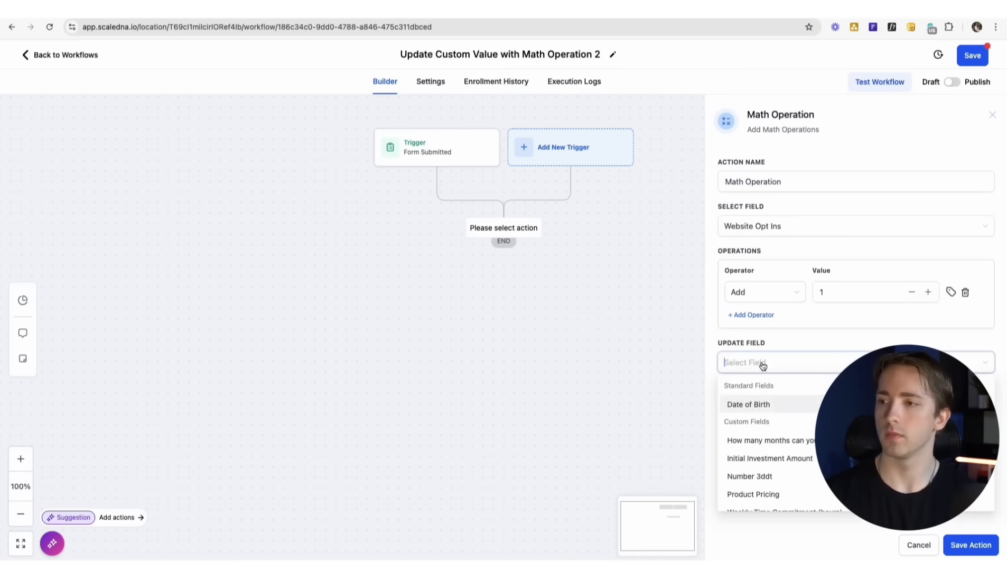
type("web")
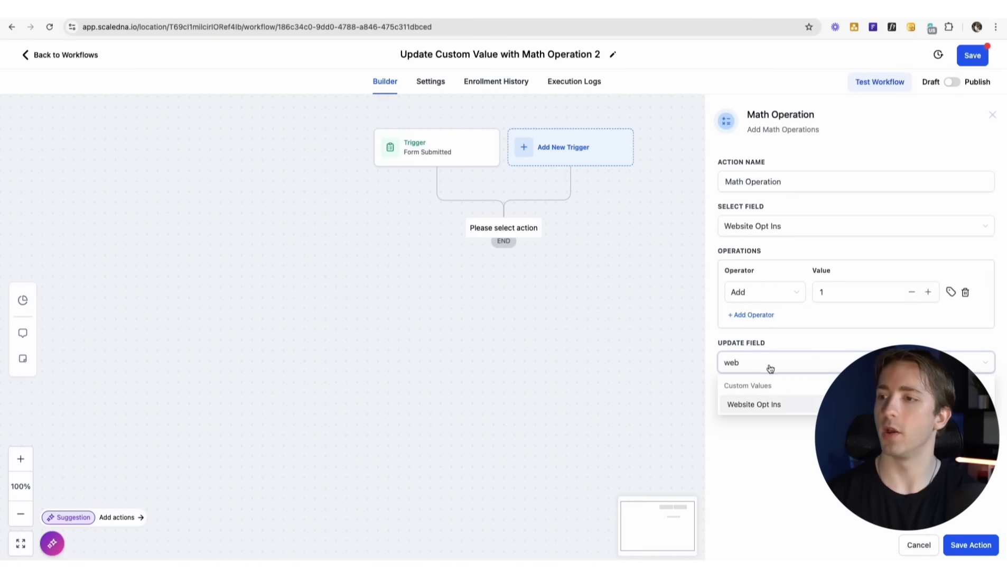
left_click(769, 404)
left_click(971, 545)
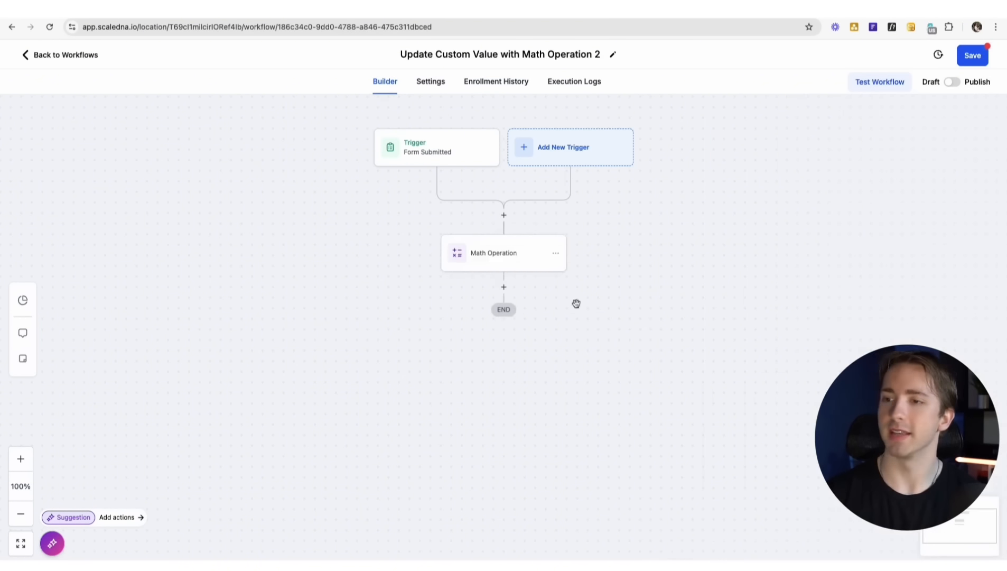
left_click(978, 61)
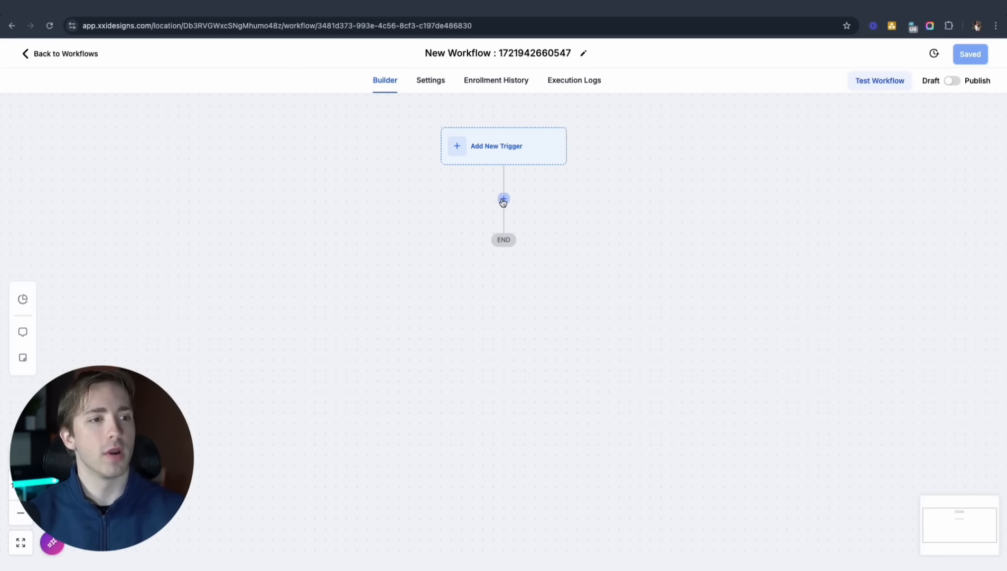
- Examine the new workflow's available triggers and the marketplace trigger apps, including the Top Installed and Newly Added Apps filters
left_click(503, 151)
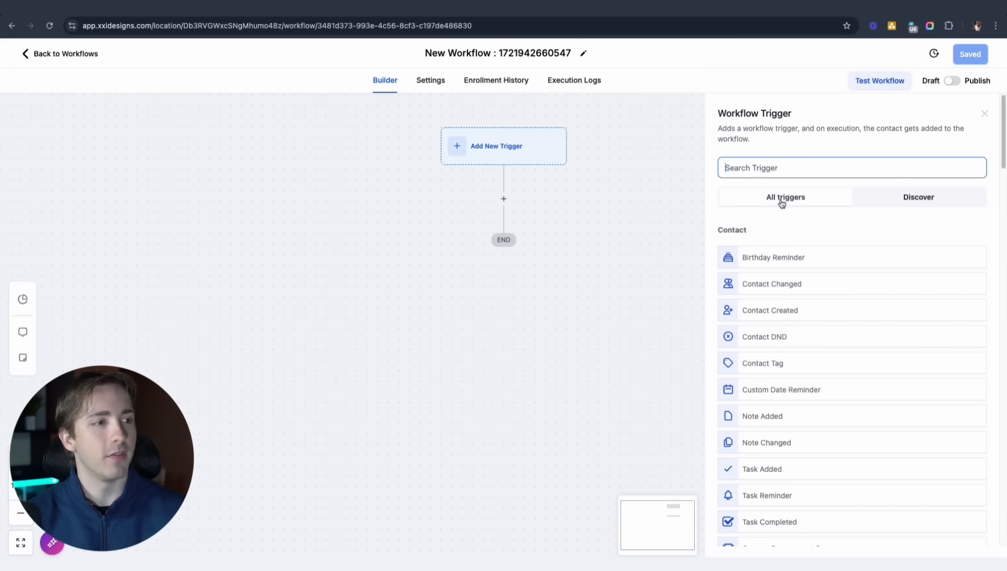
scroll(791, 218, "down", 12)
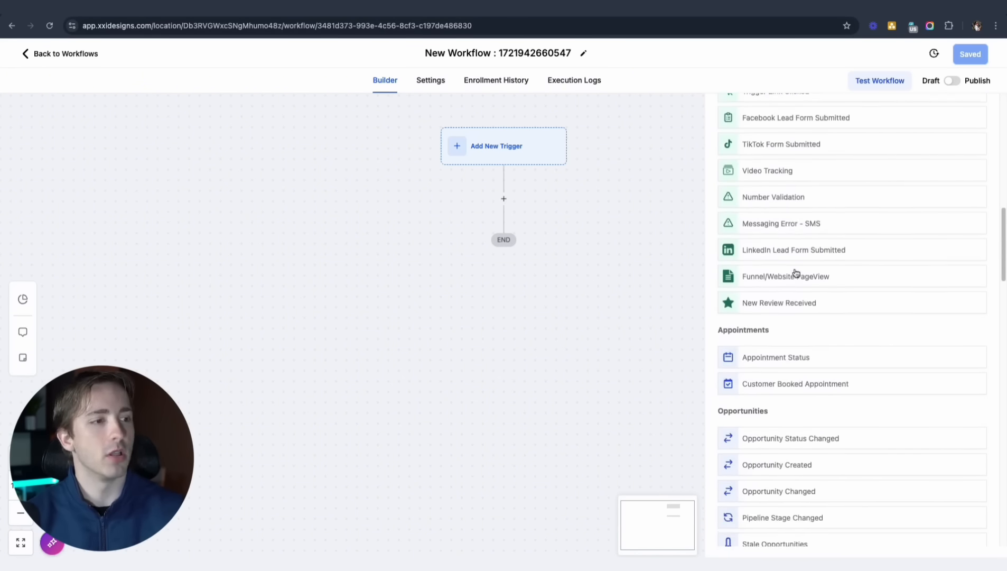
scroll(796, 270, "up", 12)
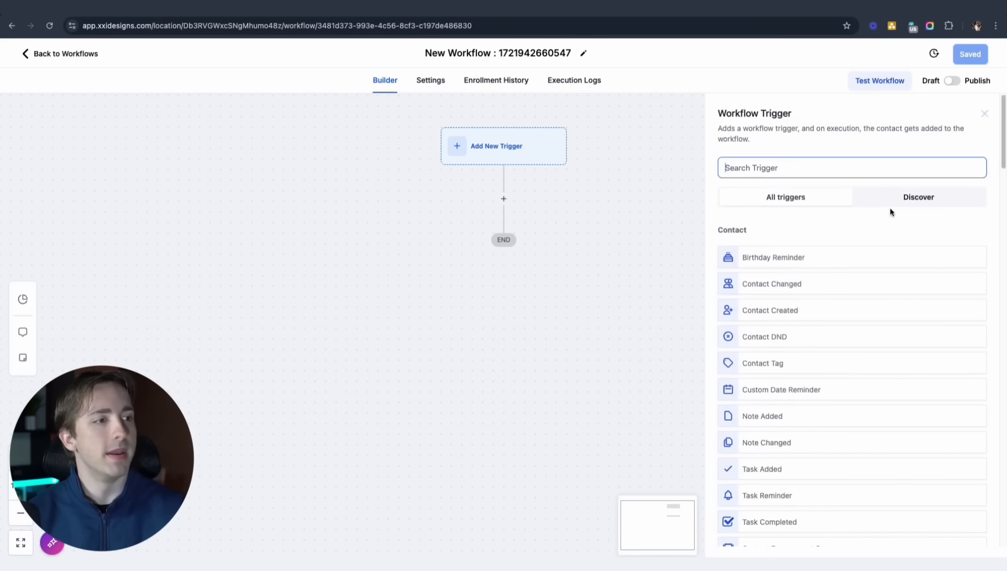
left_click(914, 204)
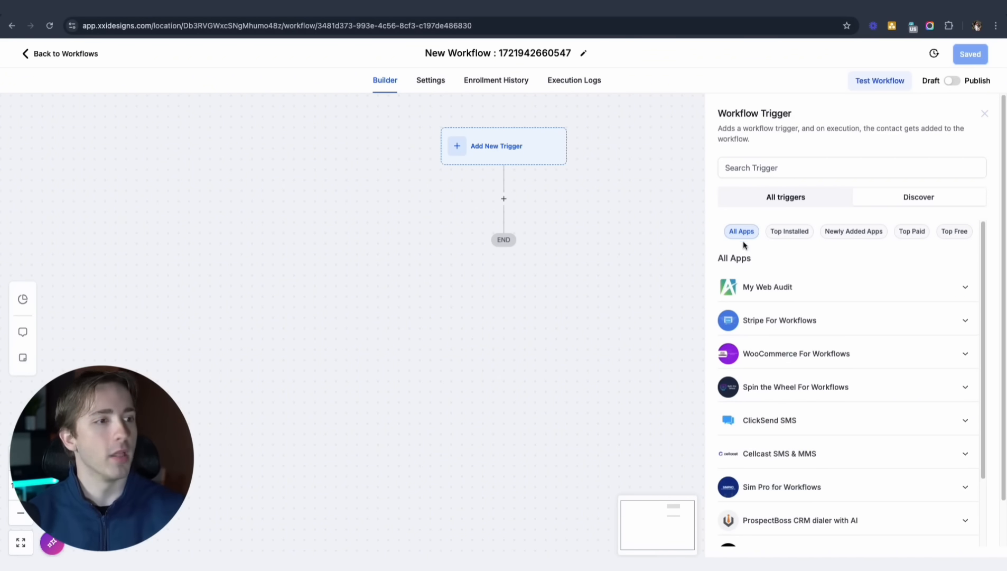
left_click(788, 232)
left_click(853, 222)
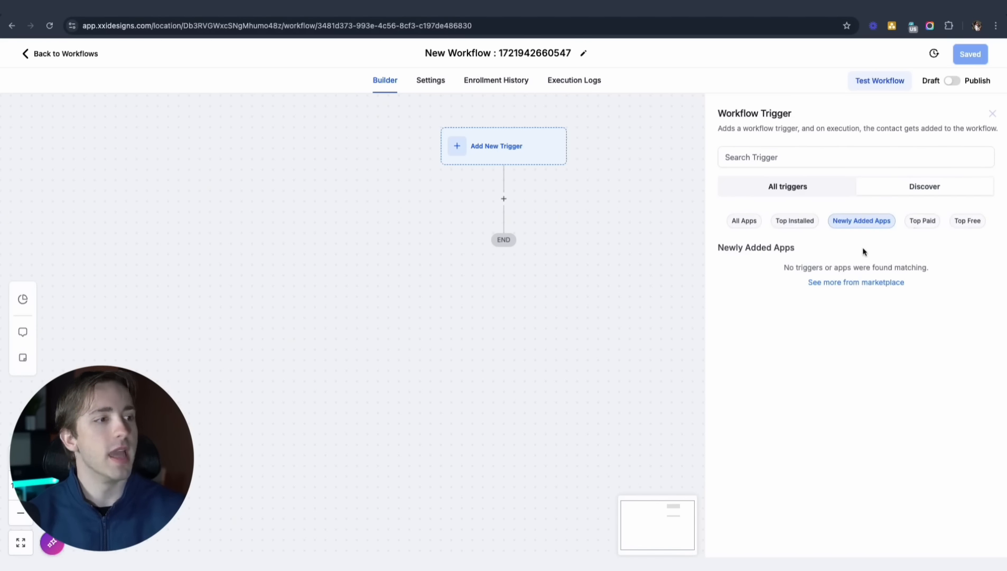
left_click_drag(980, 248, 971, 382)
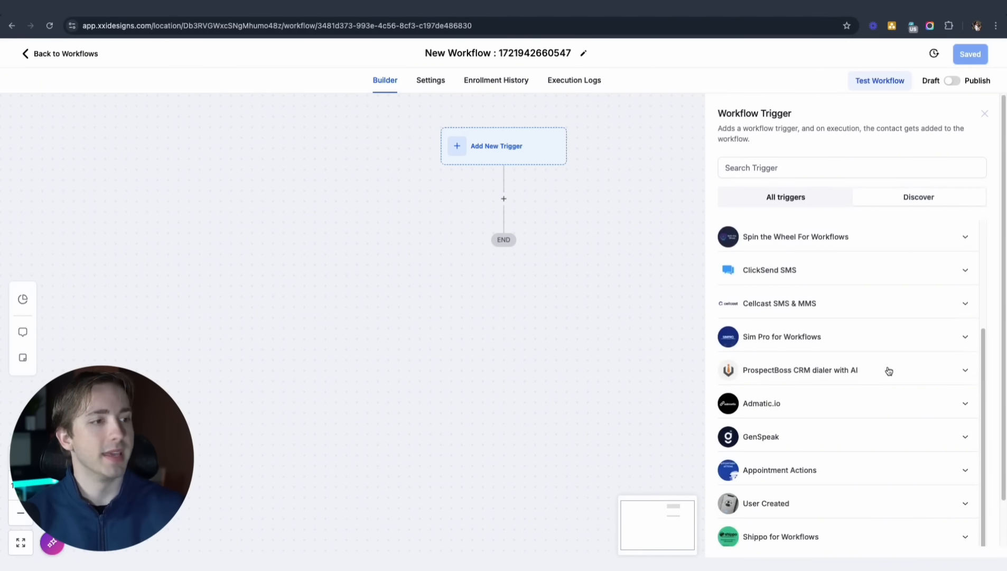
scroll(869, 361, "down", 2)
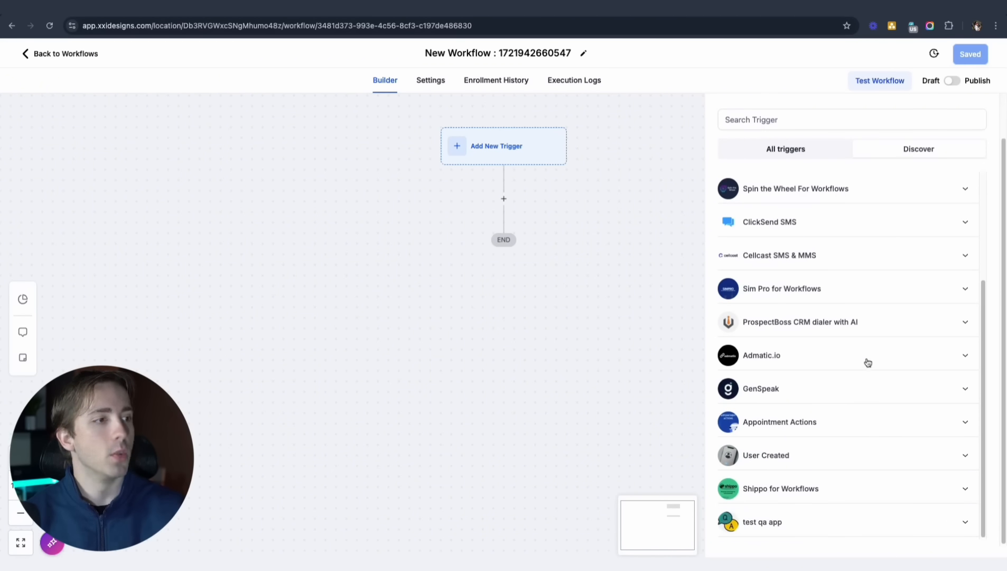
scroll(875, 363, "up", 3)
- Examine the full list of triggers offered by the My Web Audit app
left_click(964, 239)
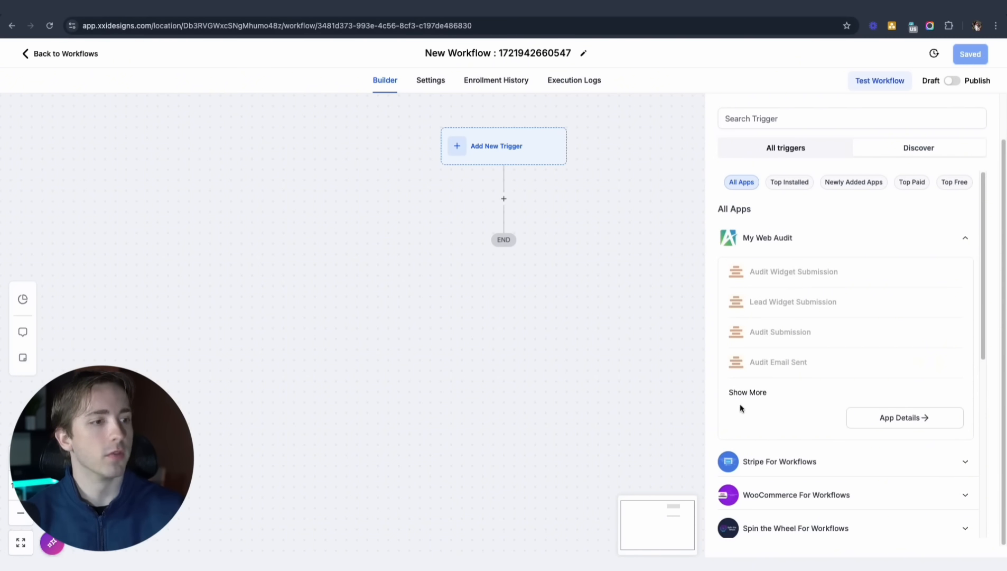
left_click(748, 392)
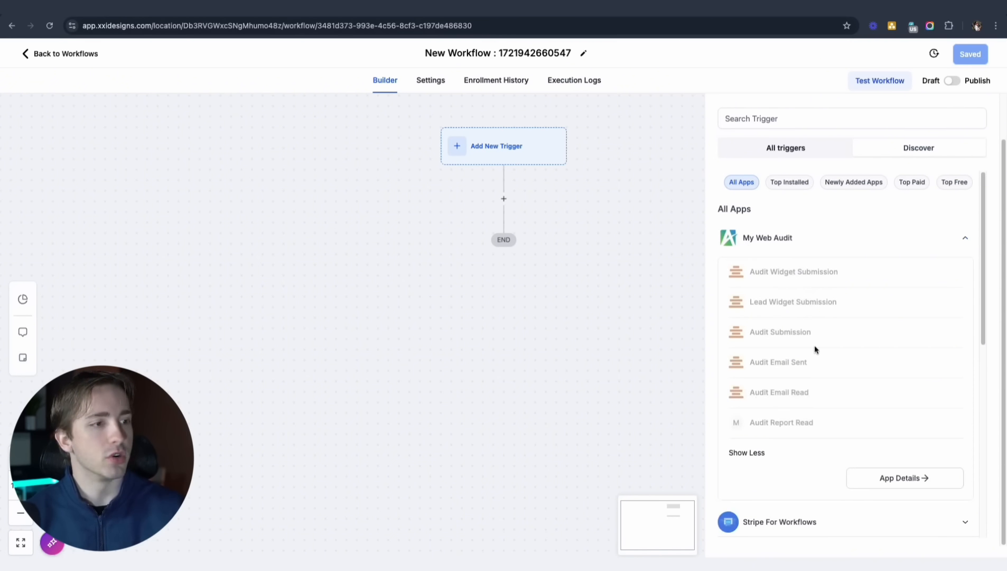
scroll(852, 446, "down", 5)
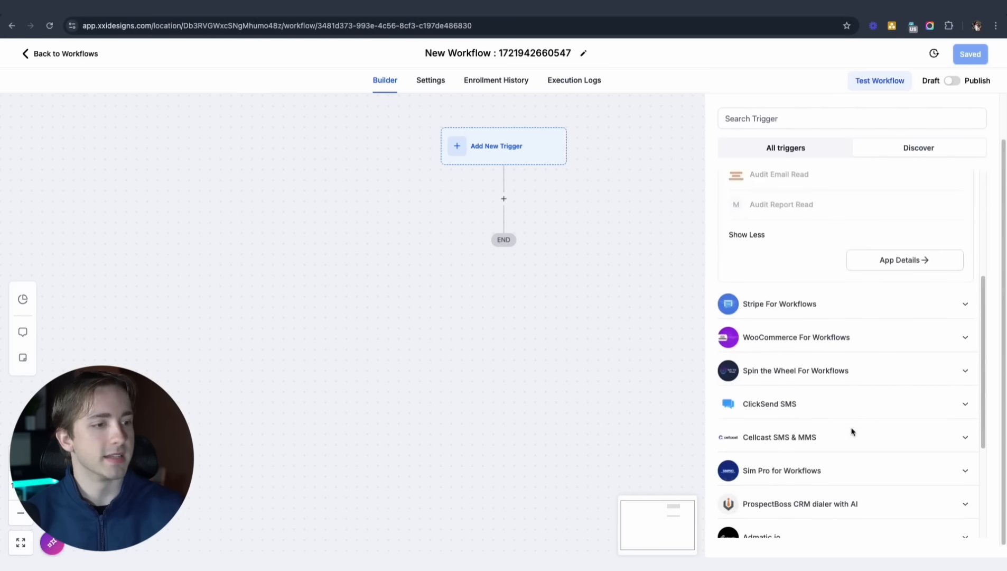
scroll(852, 432, "down", 2)
- Review the Admatic.io app's triggers and description in its app details, and close them
left_click(776, 442)
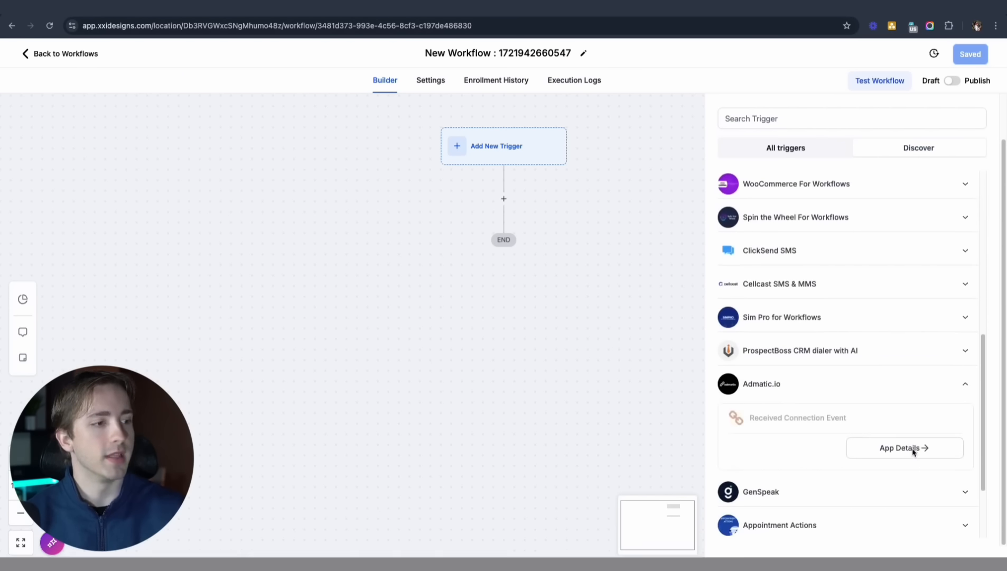
left_click(914, 451)
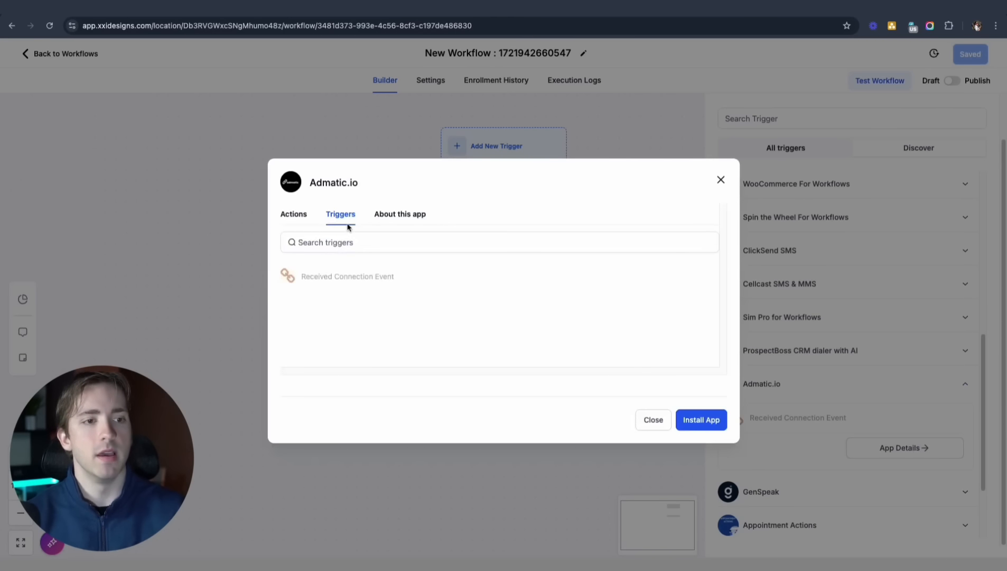
left_click(394, 221)
scroll(436, 321, "down", 2)
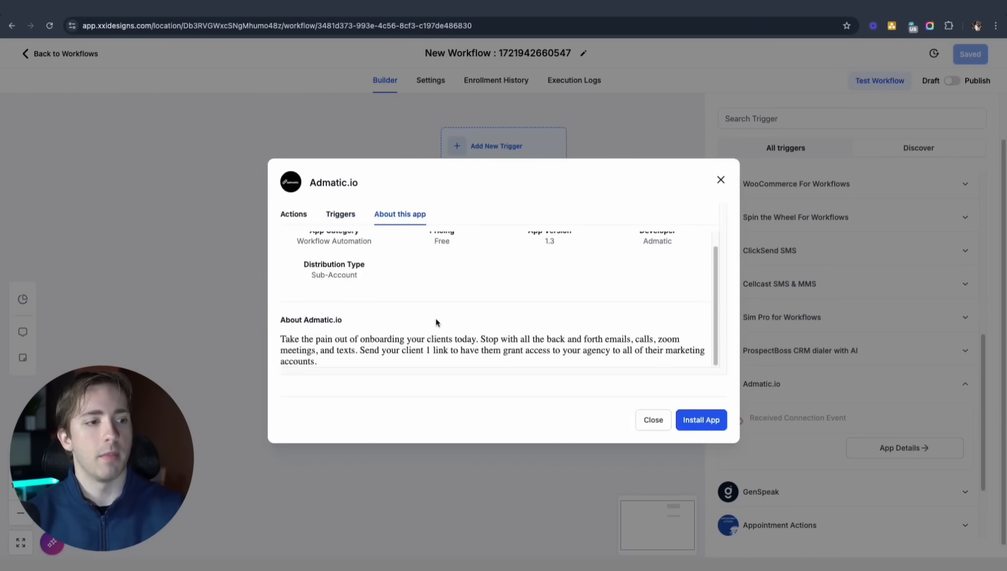
left_click(341, 214)
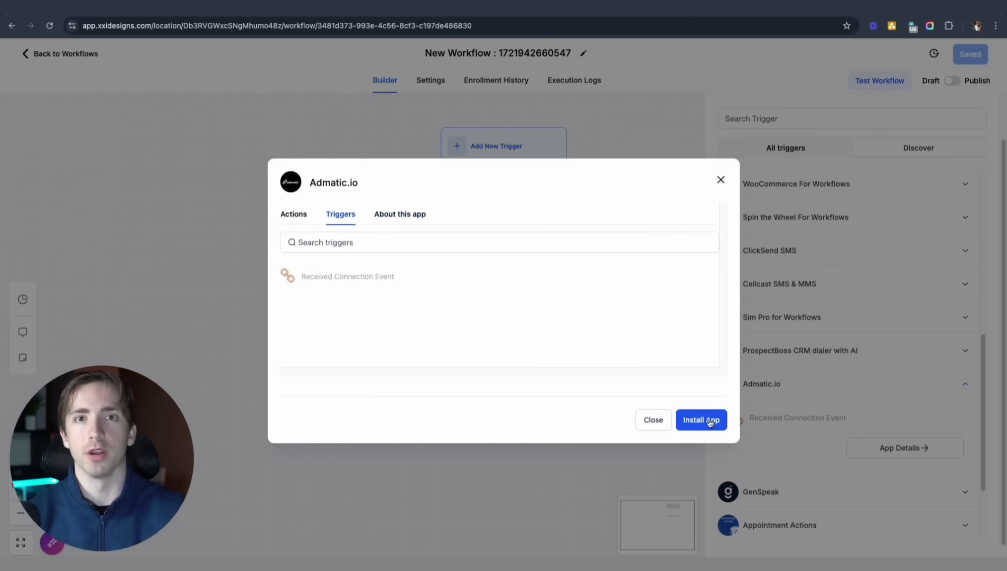
left_click(721, 183)
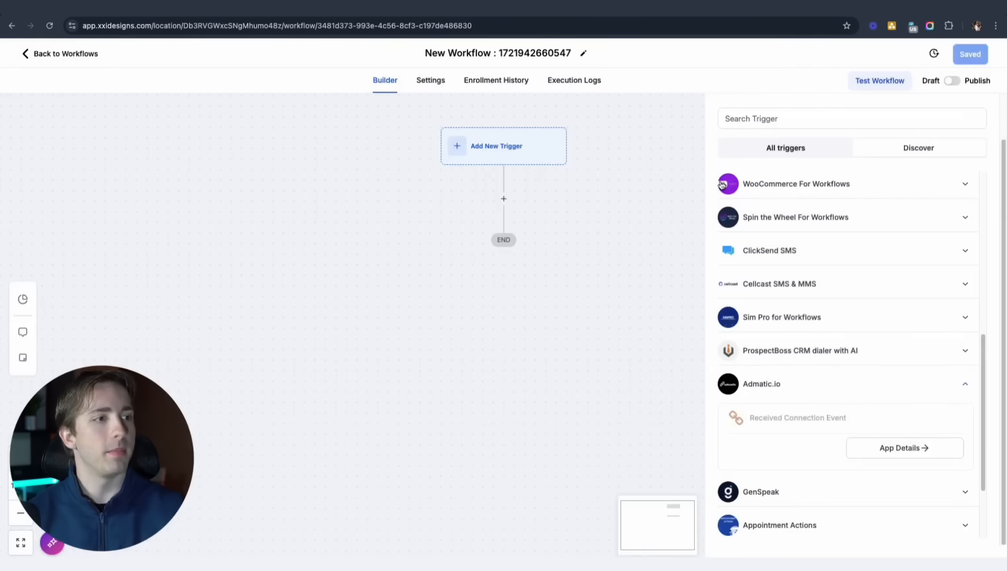
- Review the WooCommerce For Workflows app's triggers, try its install option, and close the app details
scroll(761, 364, "up", 1)
scroll(761, 365, "up", 1)
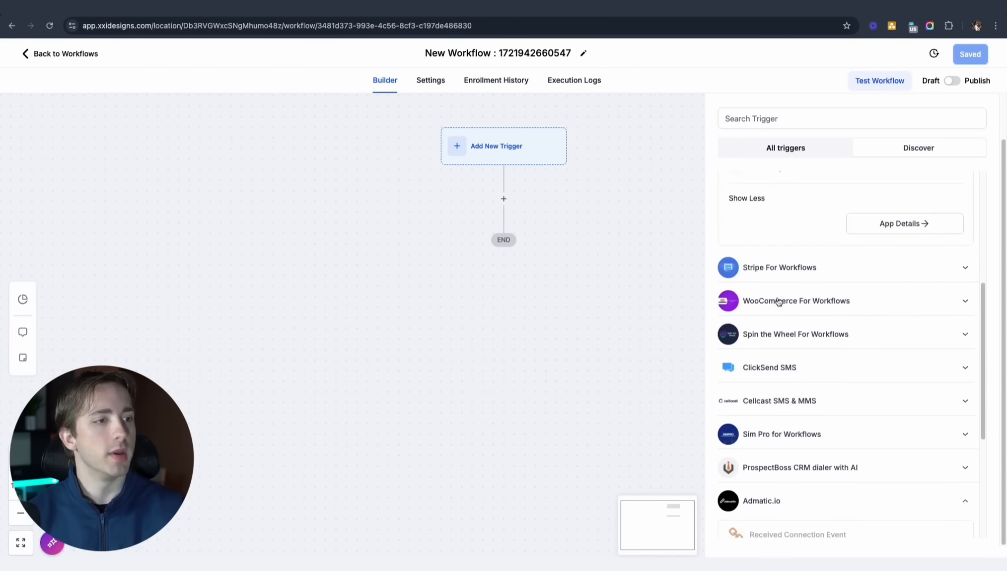
left_click(778, 298)
left_click(912, 484)
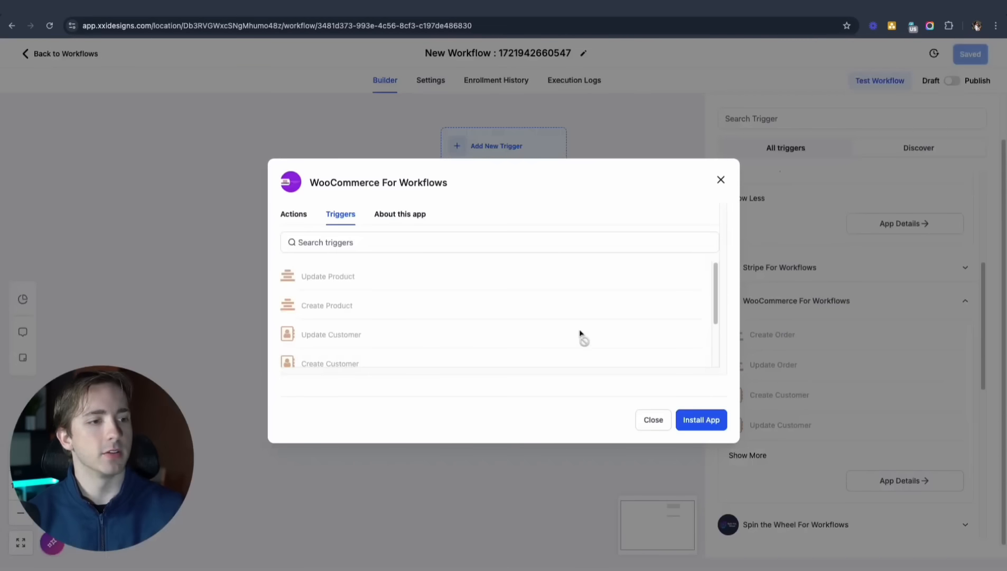
left_click(702, 420)
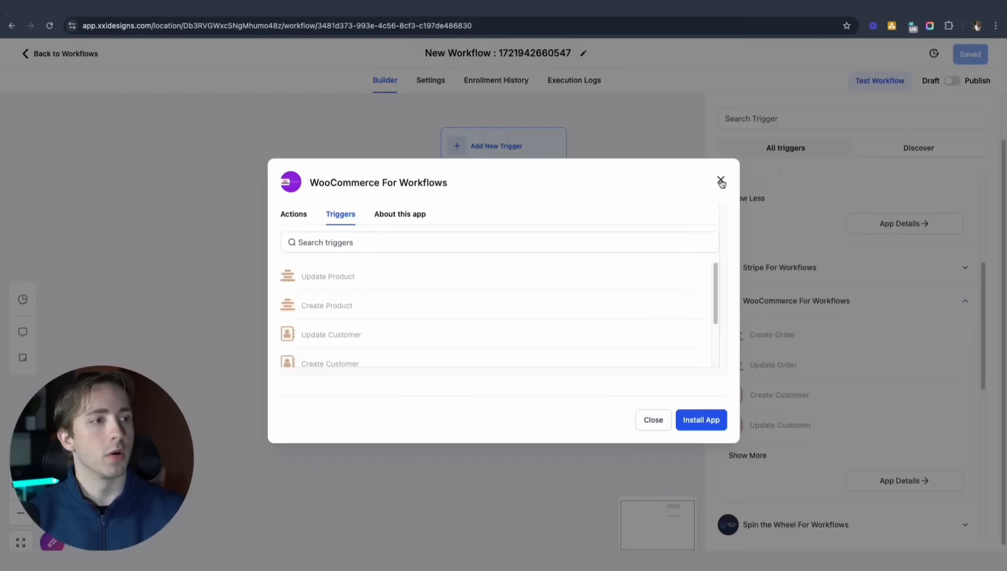
left_click(721, 181)
scroll(798, 175, "up", 6)
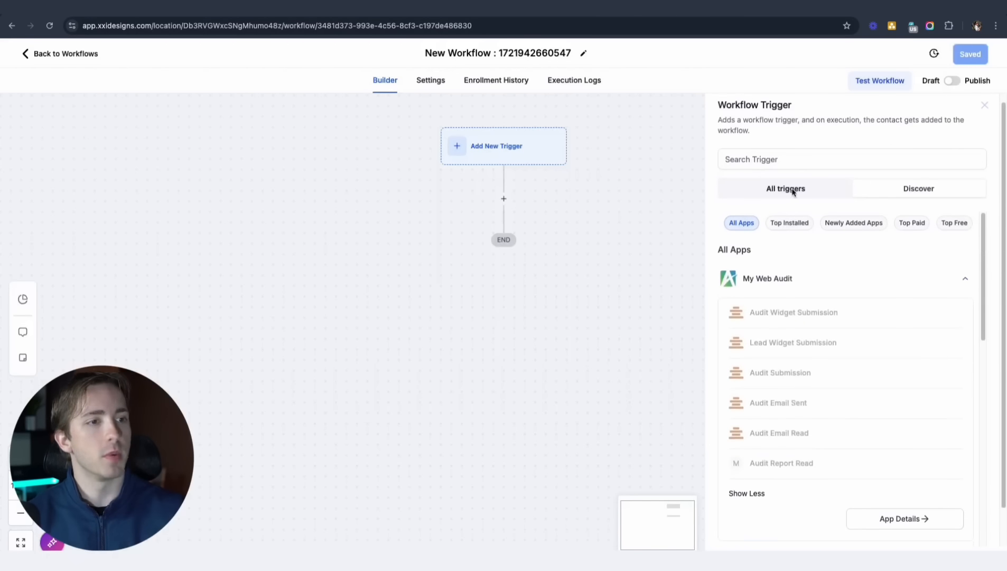
- Search the workflow's marketplace actions for "exchange" and install the Exchange Rate For Workflows app
left_click(504, 198)
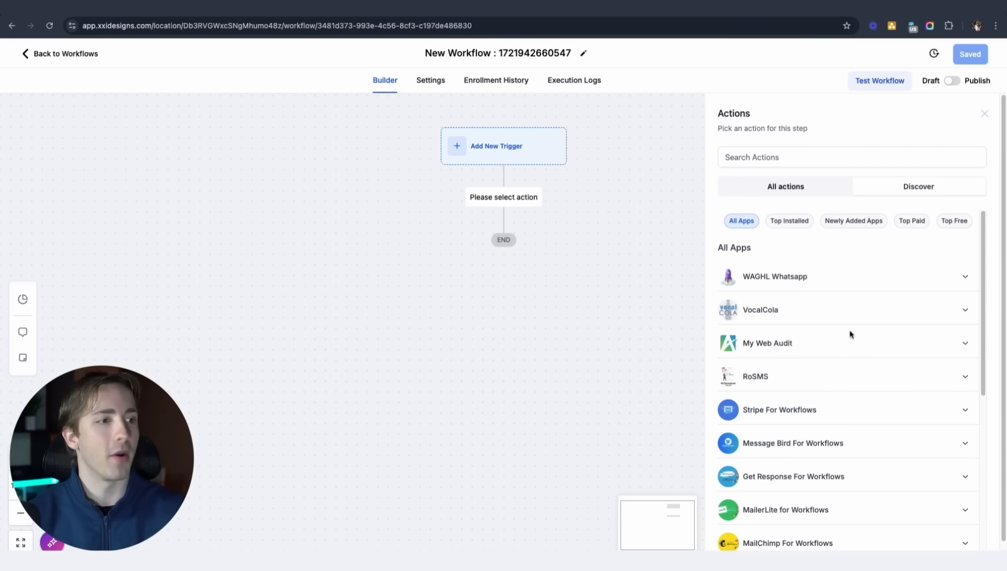
scroll(838, 342, "down", 1)
scroll(814, 254, "up", 1)
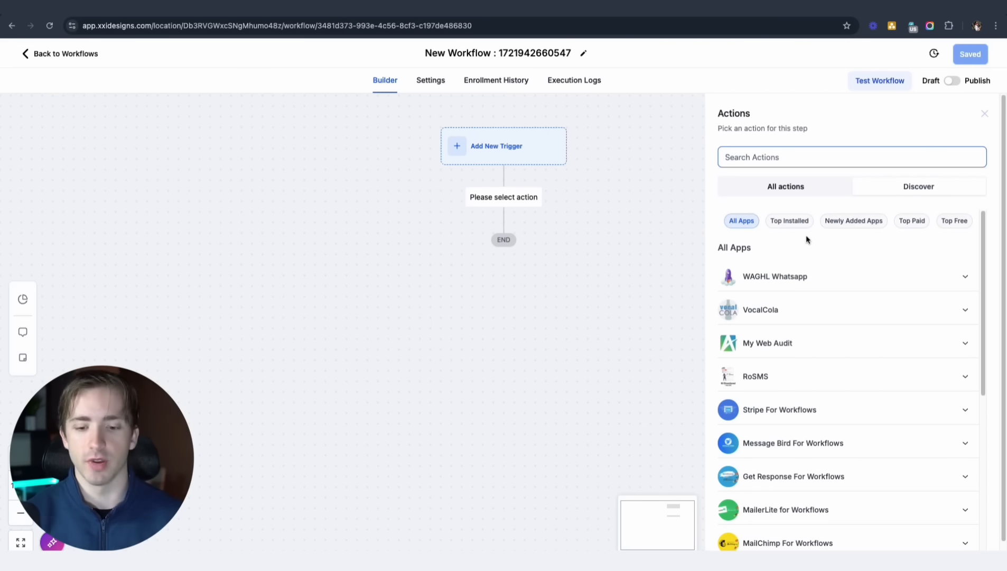
type("exha")
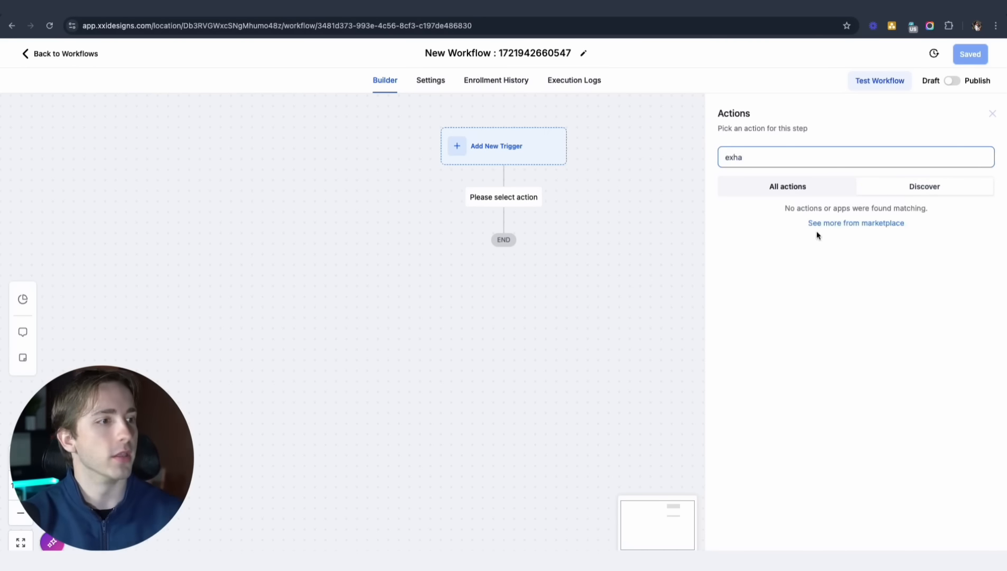
key("BackSpace")
key("BackSpace")
type("change")
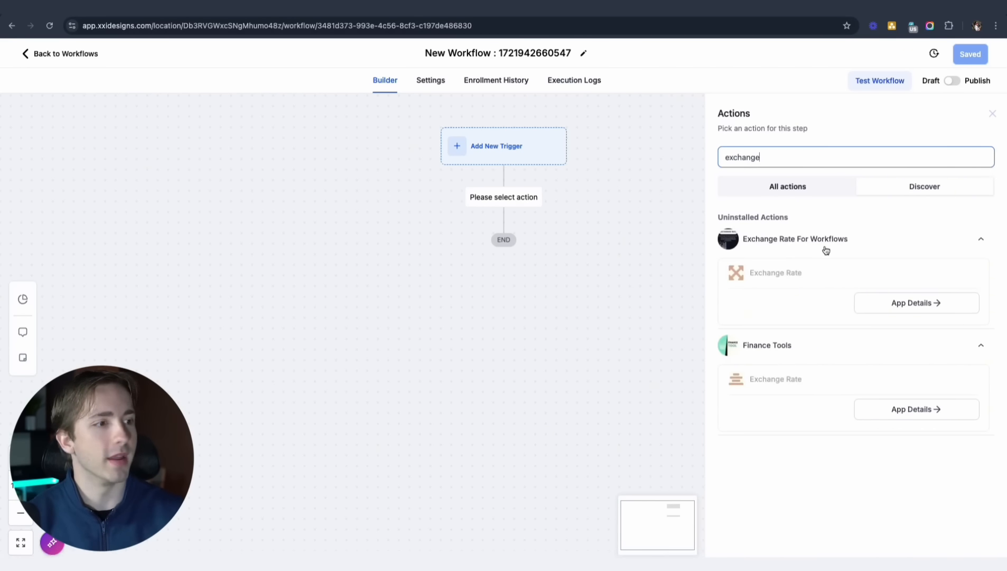
left_click(915, 303)
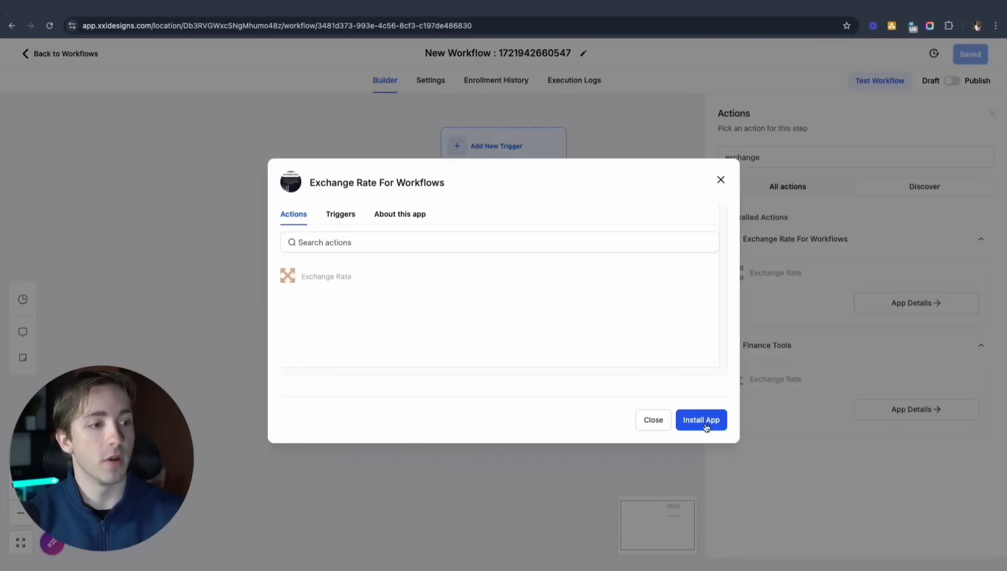
left_click(703, 420)
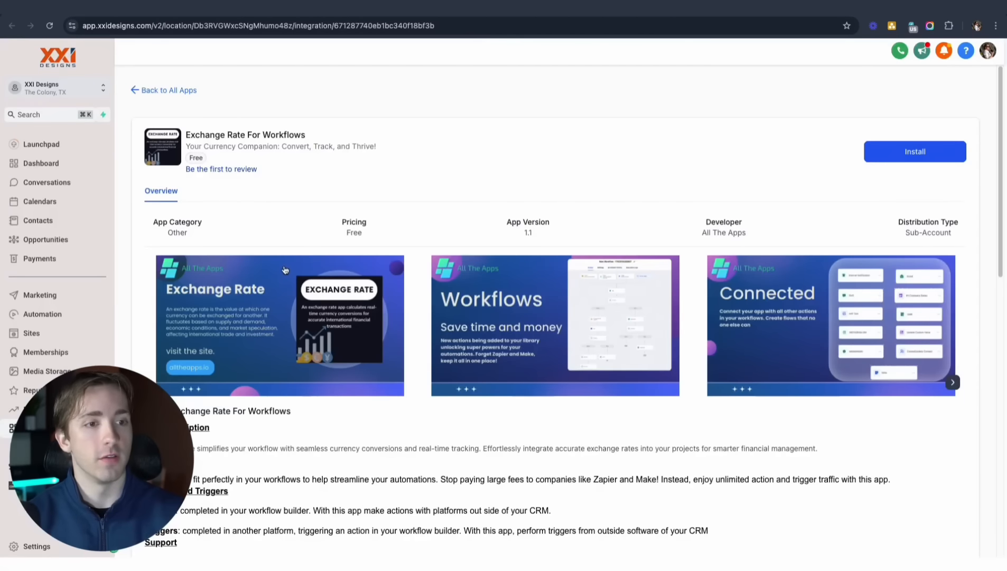
left_click(934, 158)
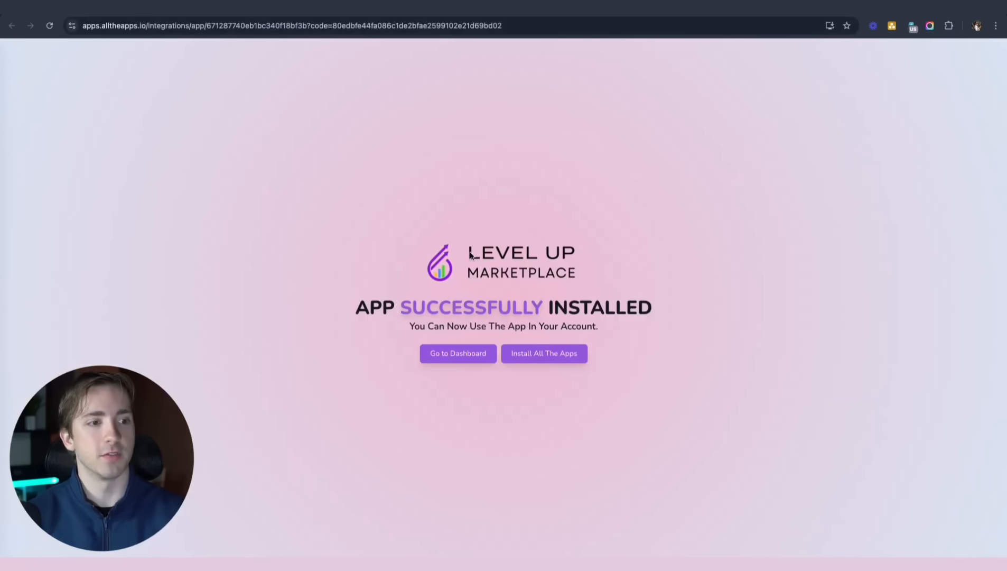
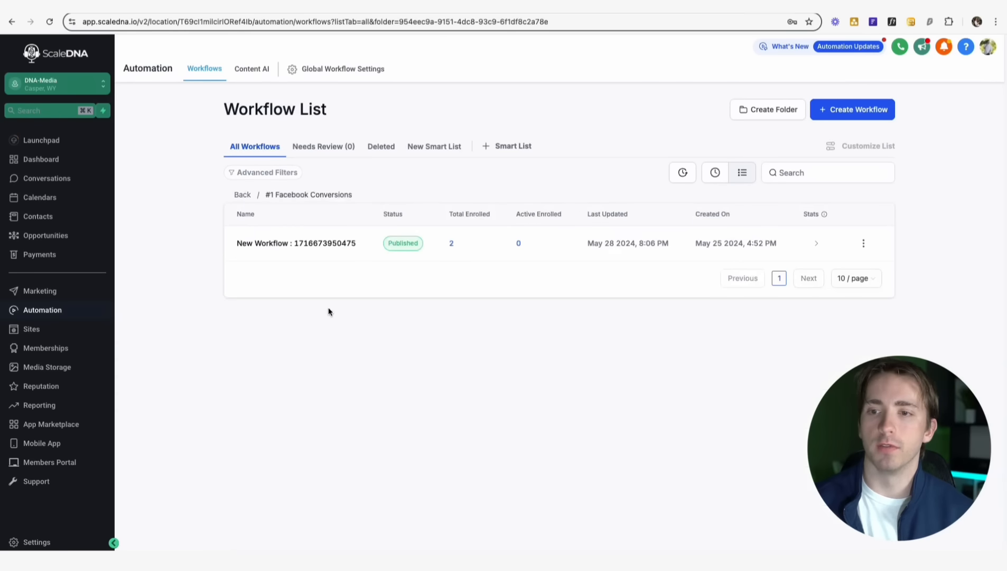
- Return to the top-level workflow list, filter it to workflows whose status is Published, and review the filtered list
left_click(240, 193)
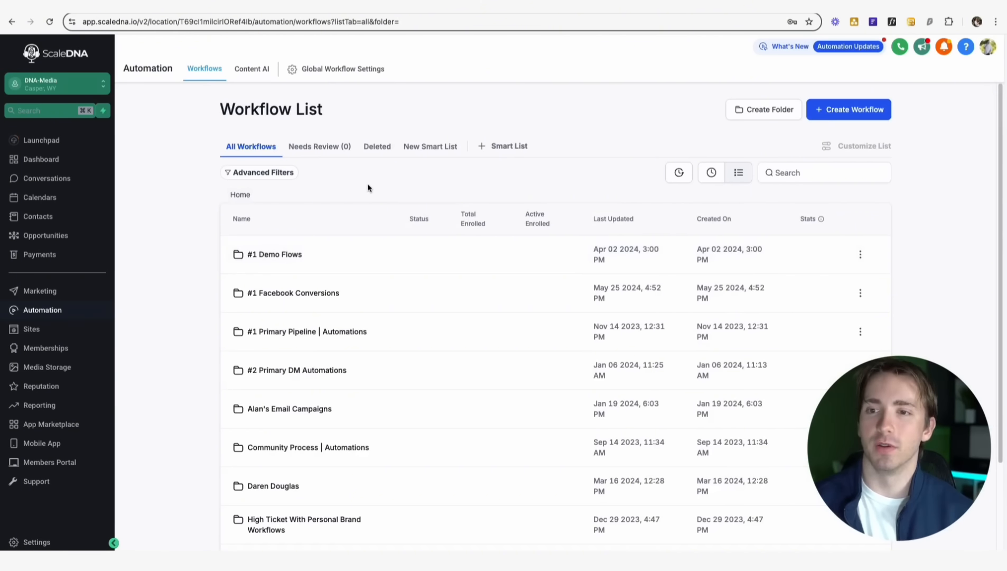
left_click(269, 174)
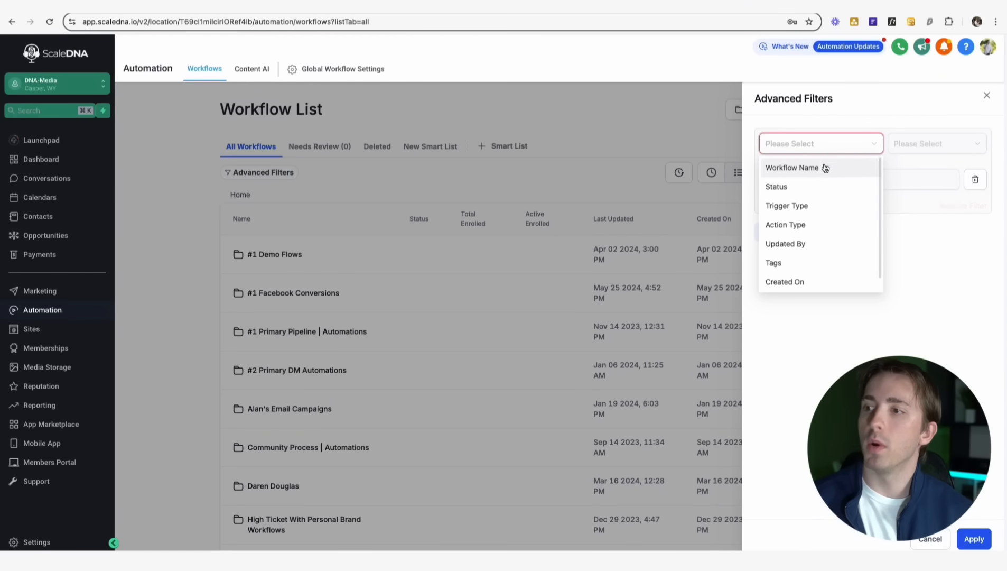
left_click(796, 189)
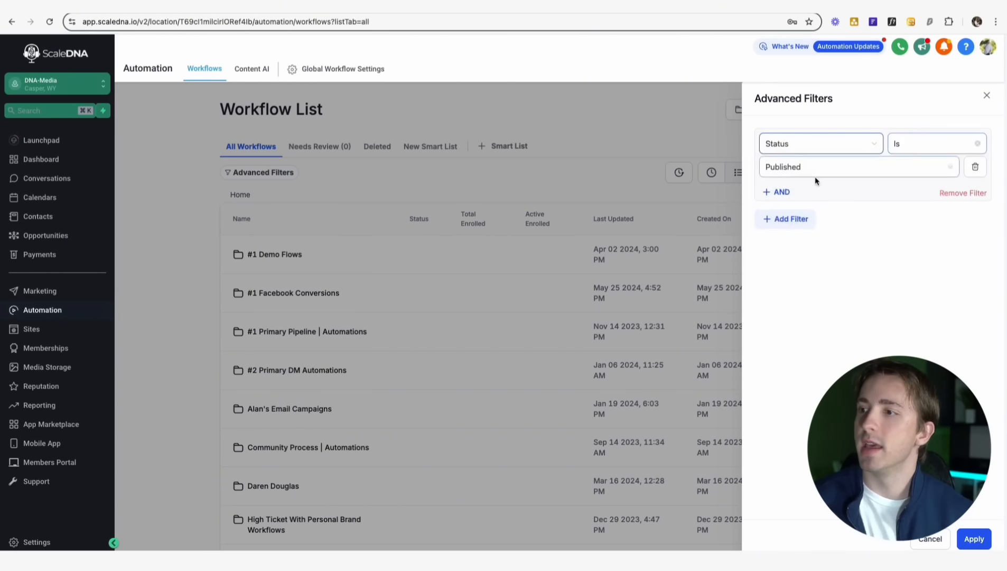
left_click(974, 539)
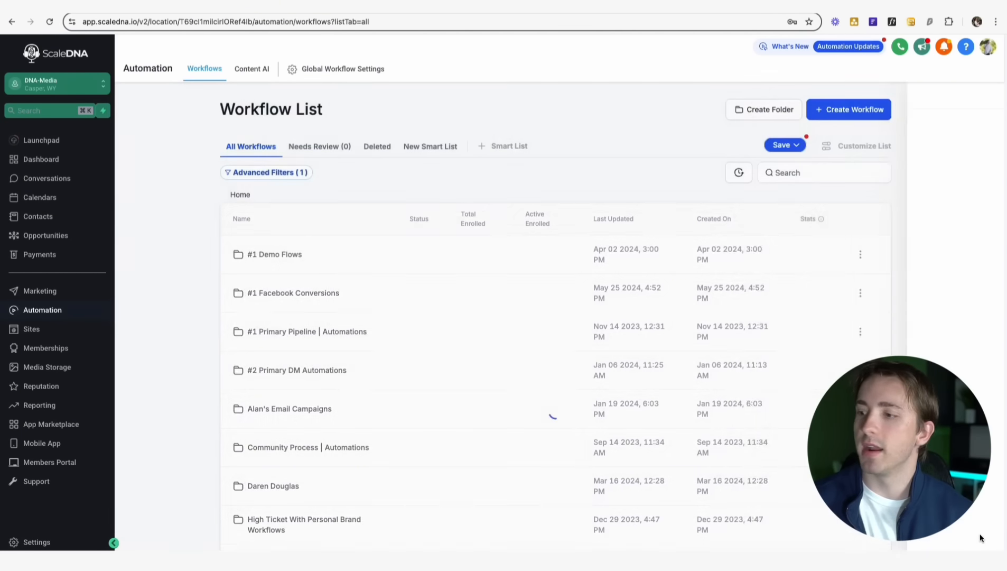
scroll(700, 347, "down", 3)
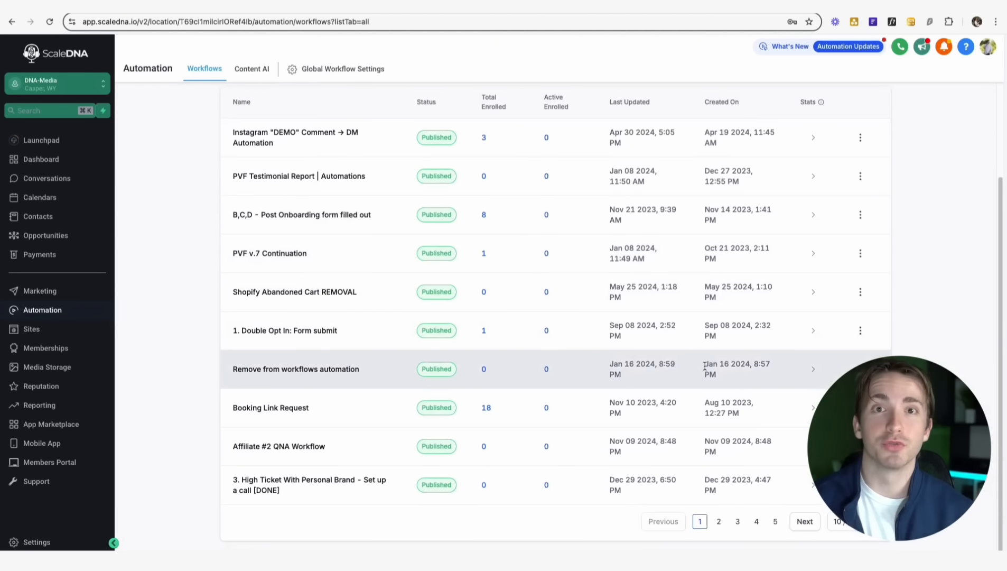
scroll(507, 229, "up", 3)
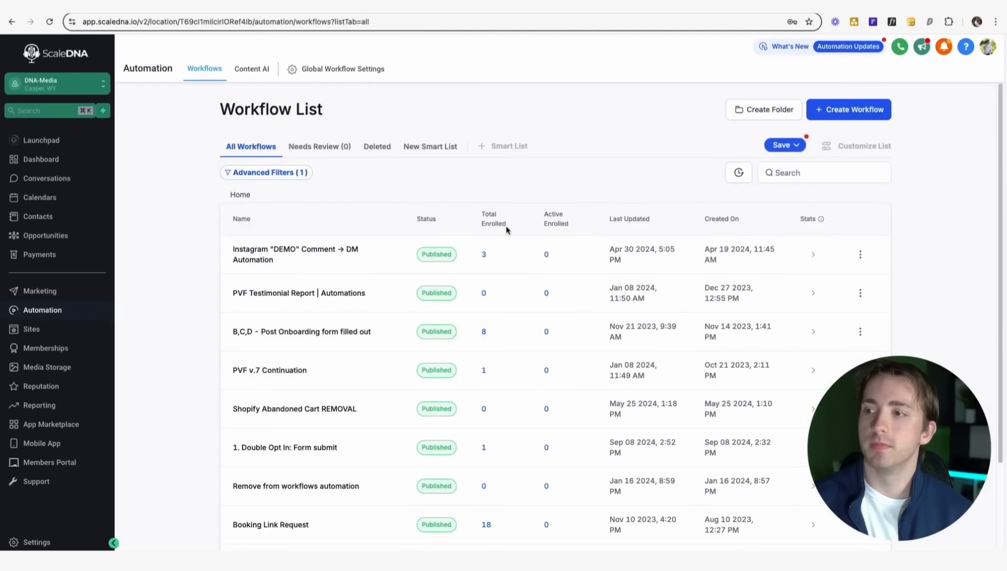
left_click(261, 175)
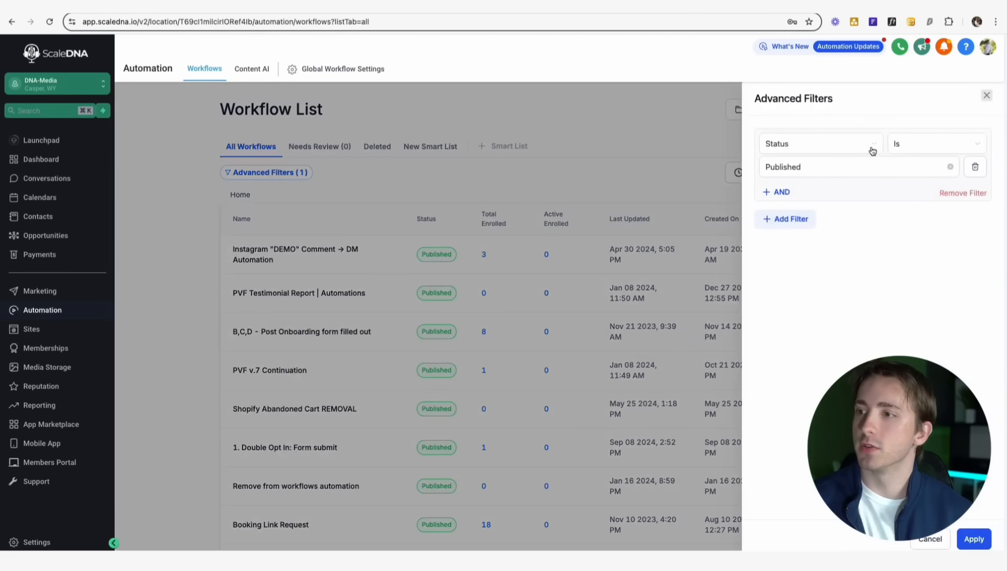
left_click(986, 97)
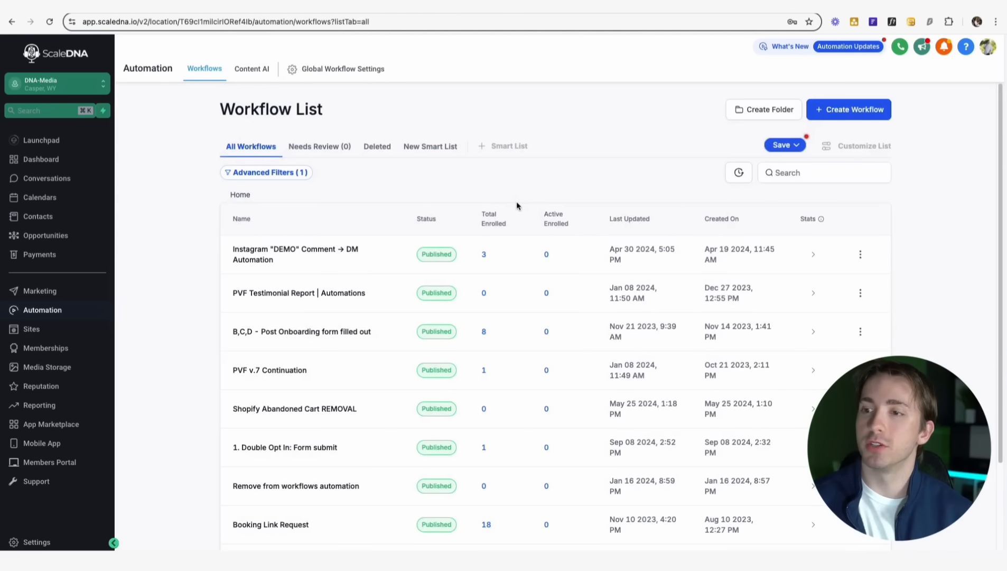
- Save the filtered list as a new smart list named "Published Workflows"
left_click(784, 147)
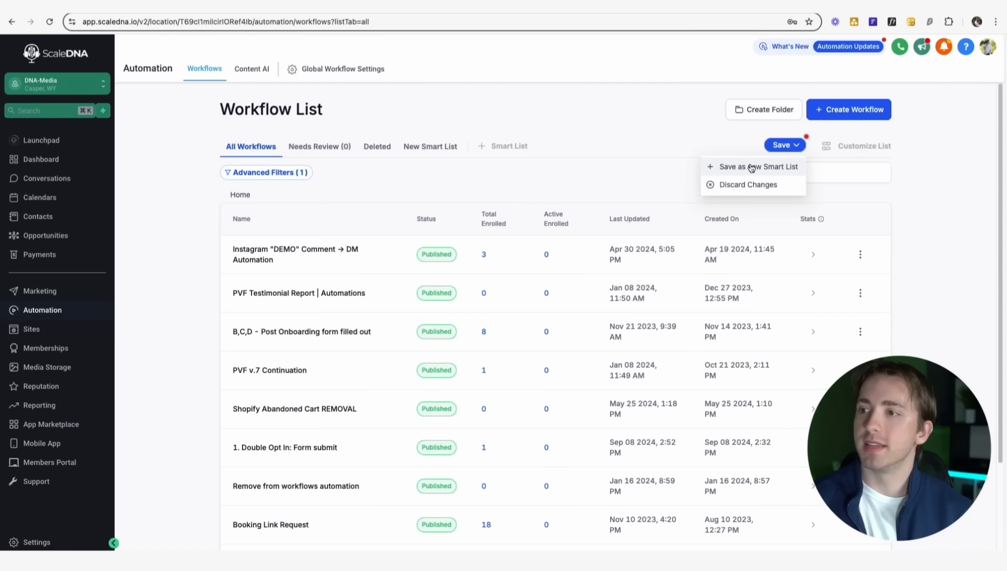
left_click(751, 168)
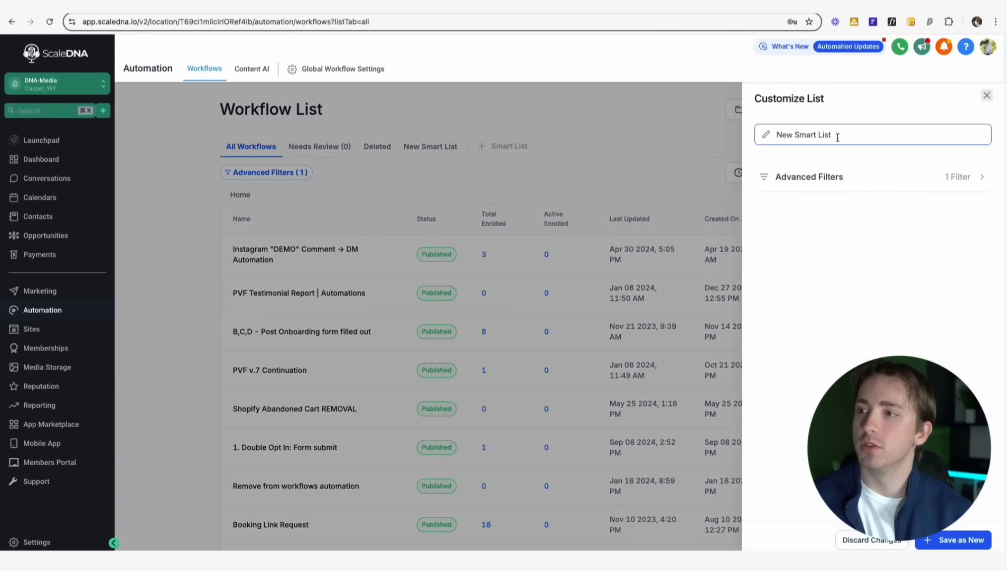
type("Published Workflows")
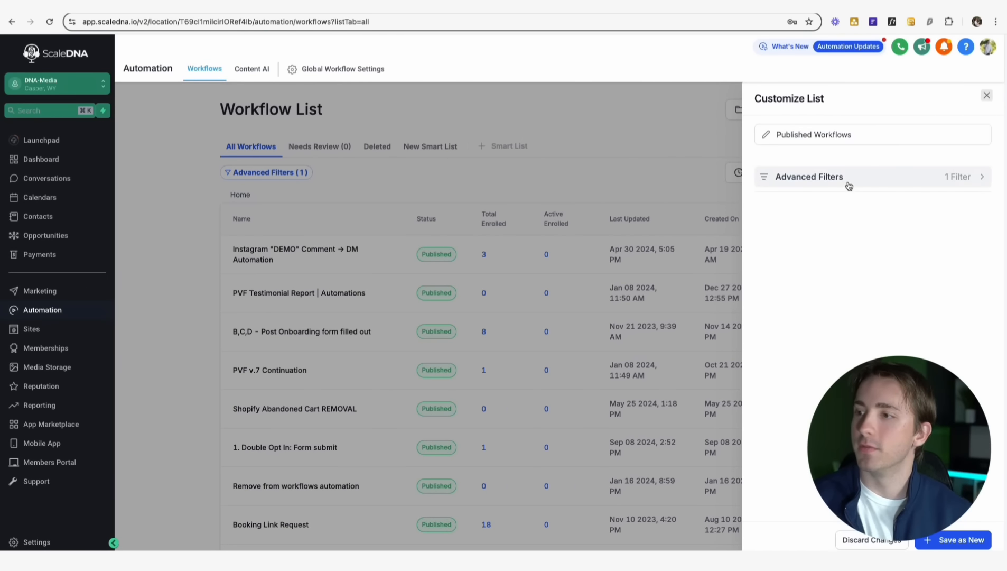
left_click(939, 540)
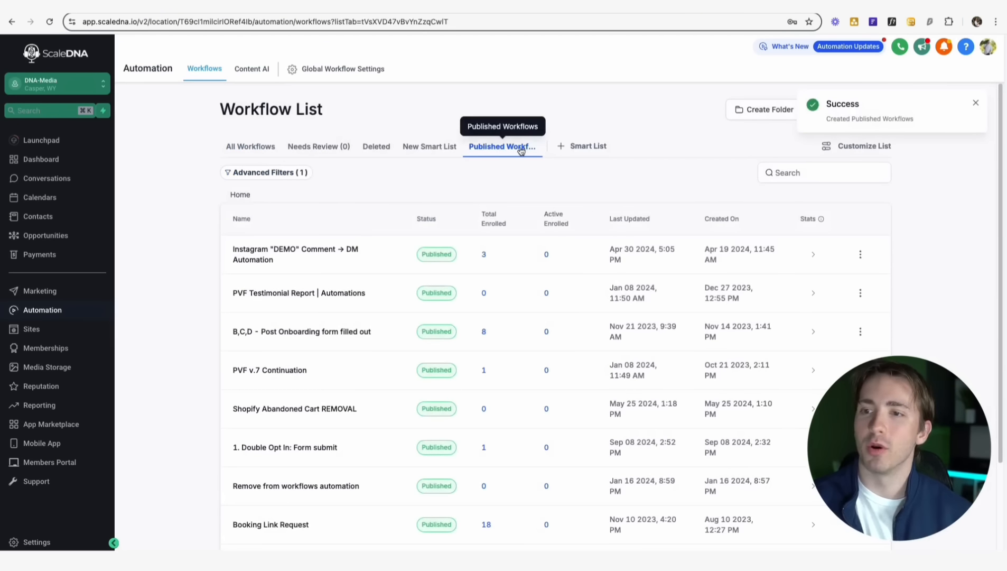
- Return to all workflows, review the available filter fields, and filter the list by trigger type Form Submitted
left_click(258, 148)
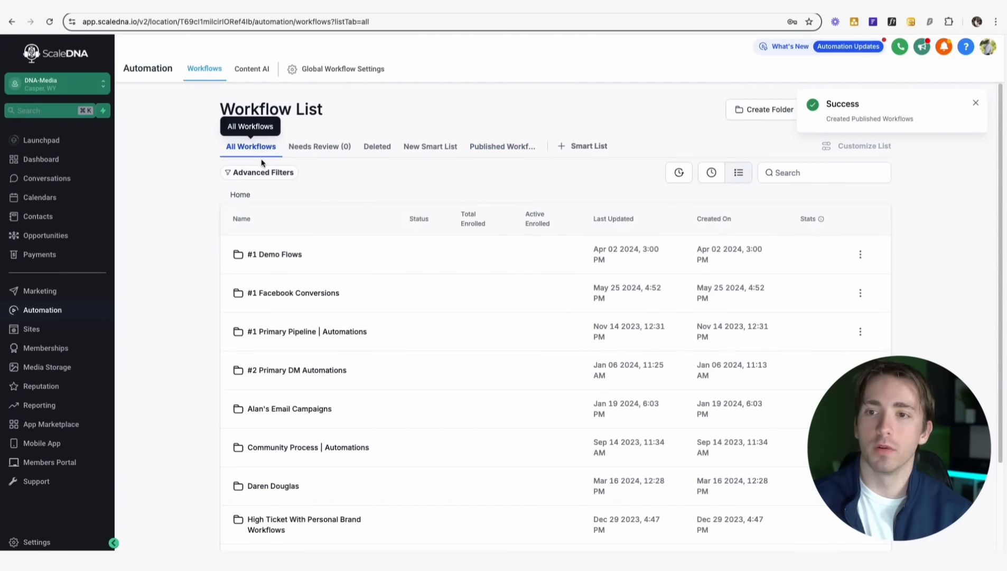
left_click(504, 148)
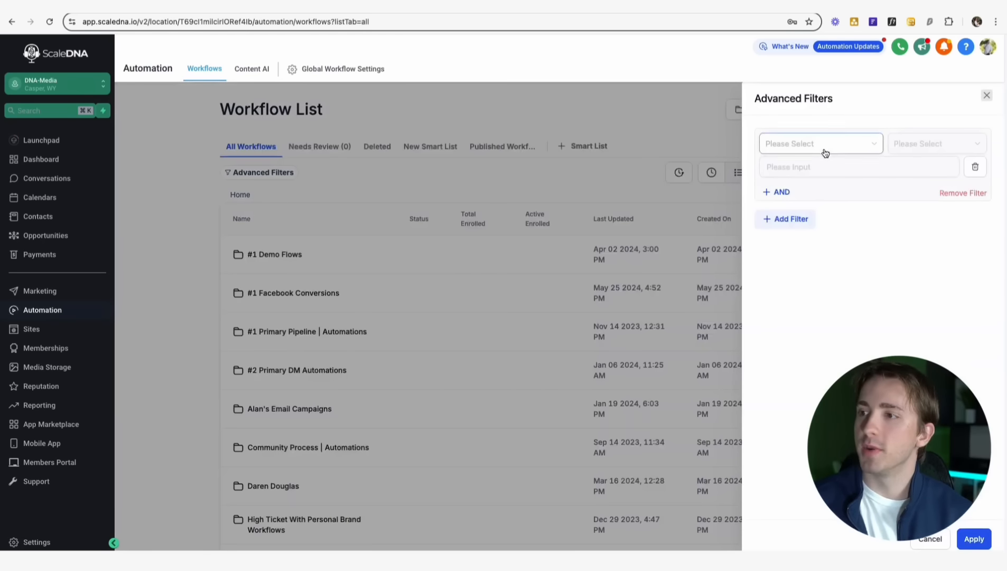
left_click(823, 153)
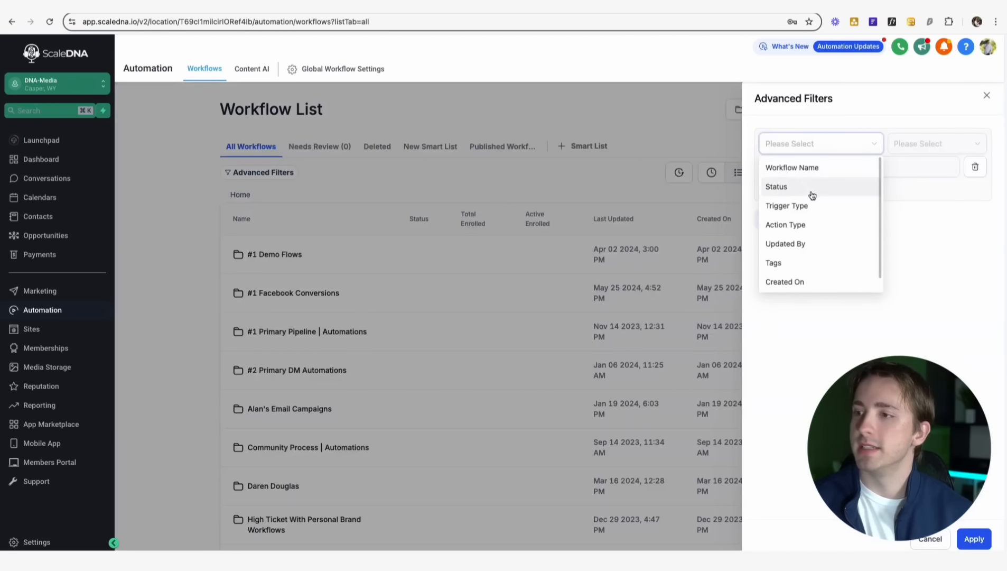
scroll(814, 223, "down", 1)
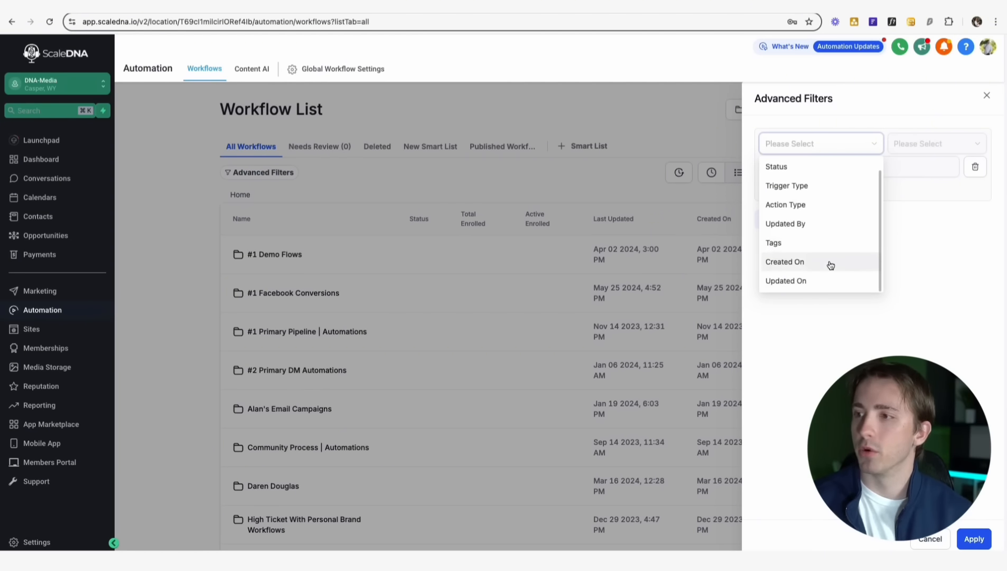
scroll(825, 264, "up", 1)
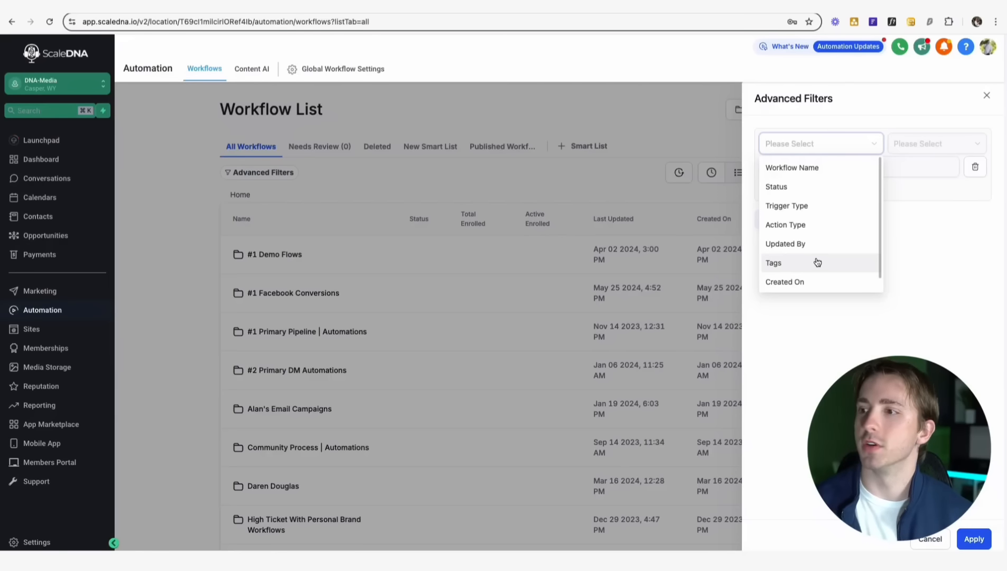
left_click(796, 206)
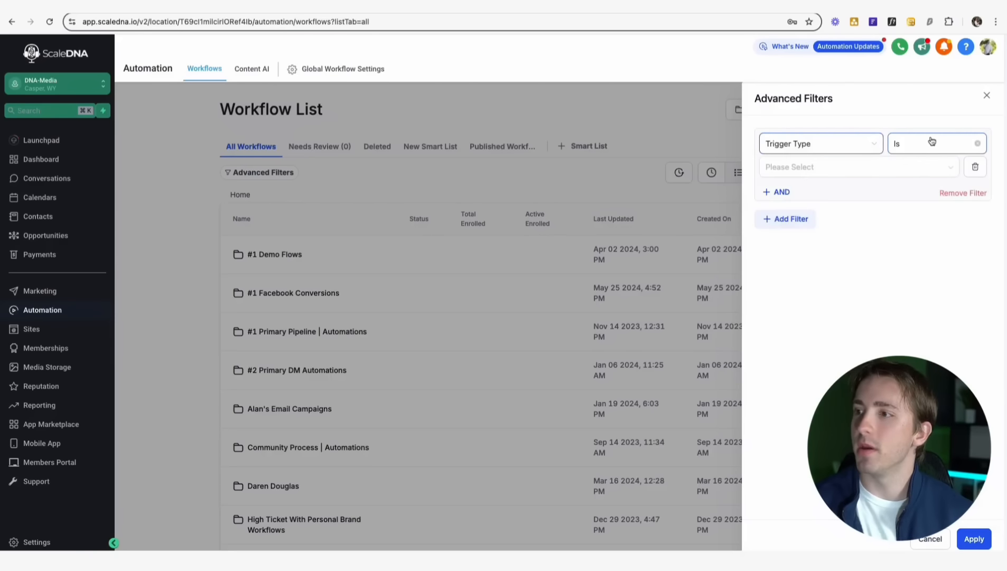
left_click(846, 171)
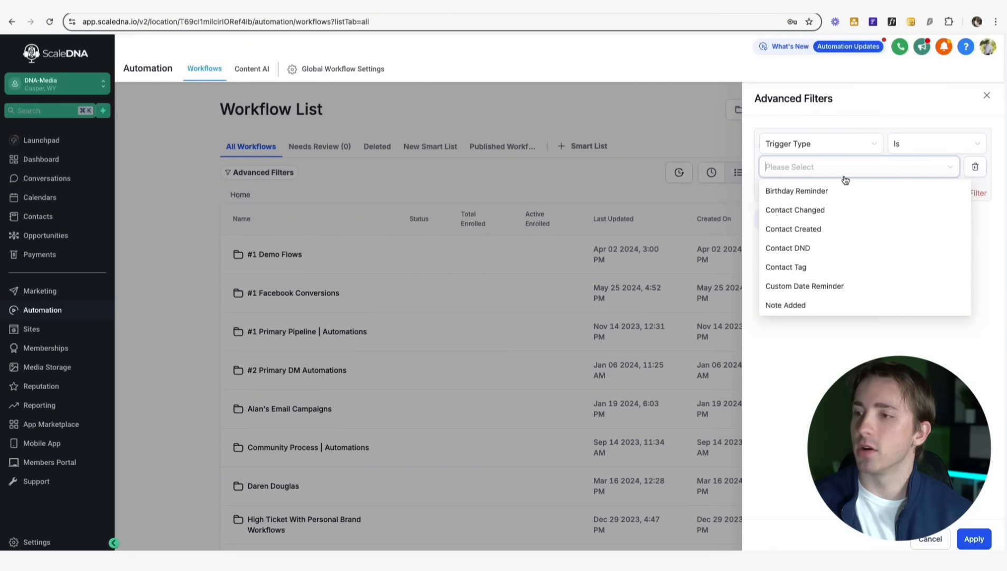
type("form")
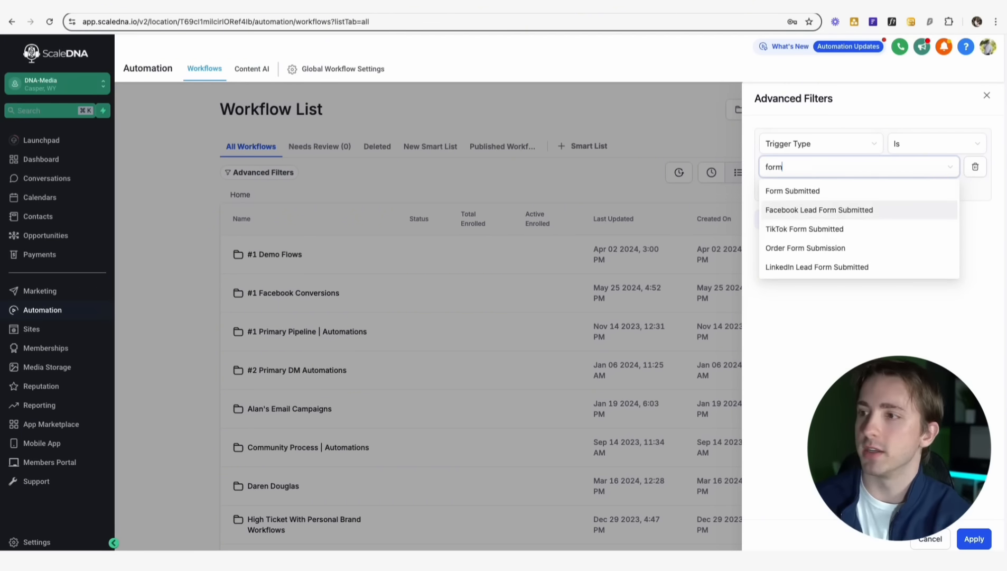
left_click(848, 191)
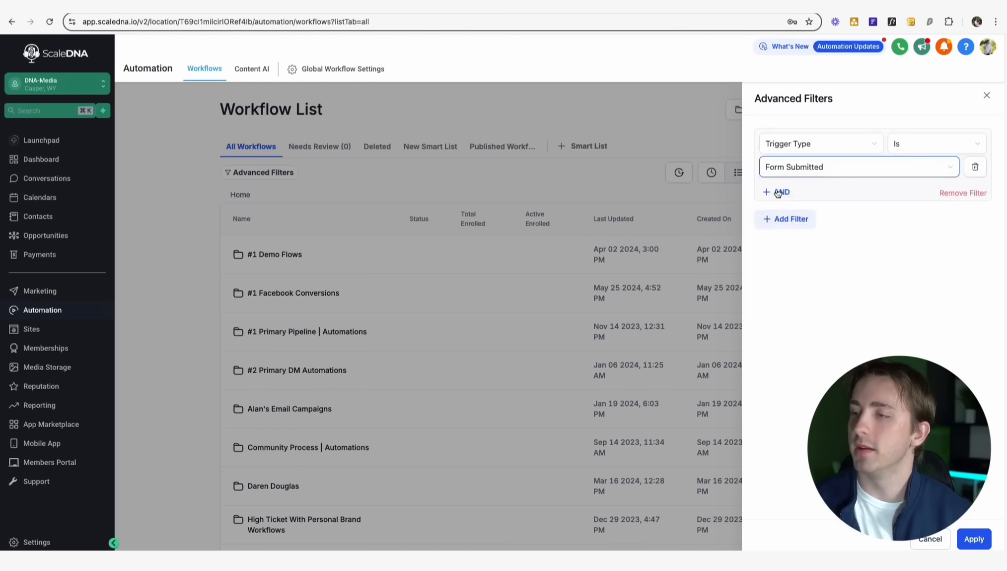
left_click(974, 539)
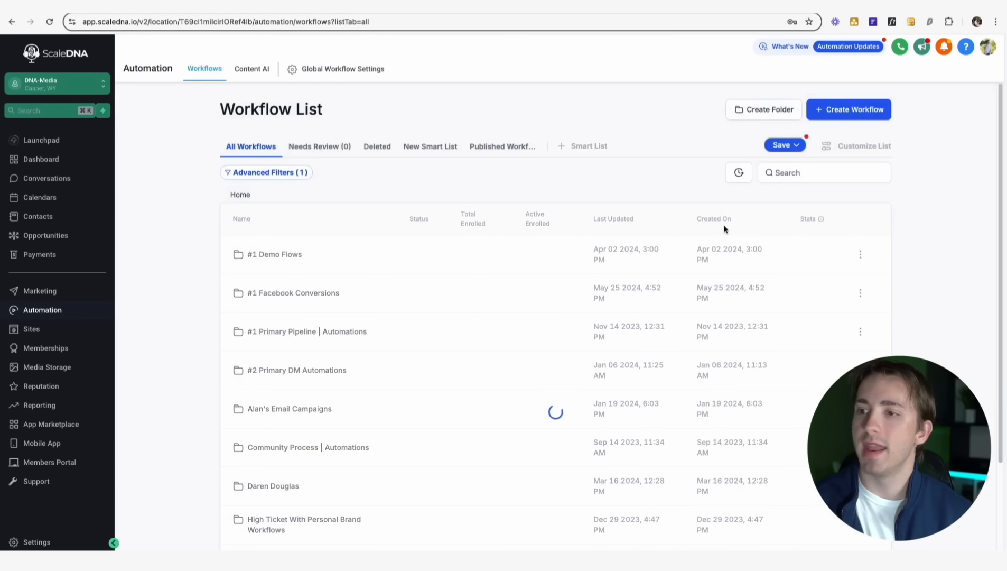
scroll(603, 267, "down", 3)
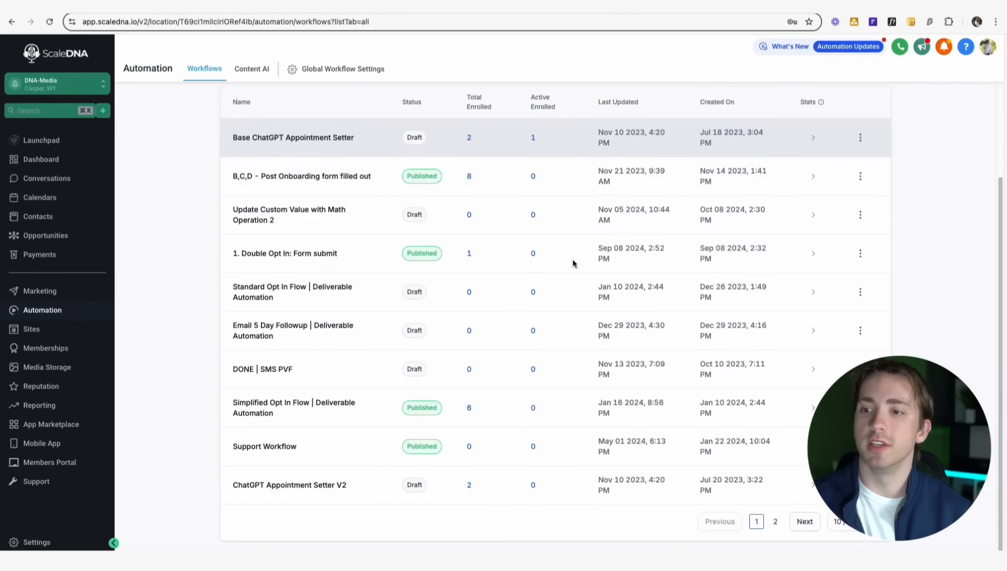
scroll(603, 266, "up", 3)
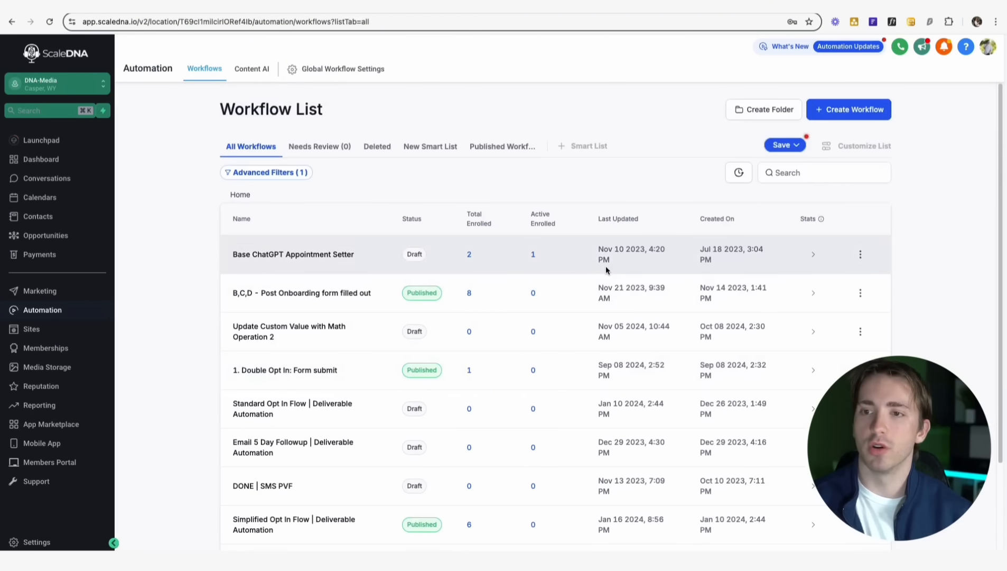
- Add an AND condition to the advanced filter requiring the status to be Published, and apply it
left_click(264, 172)
left_click(781, 193)
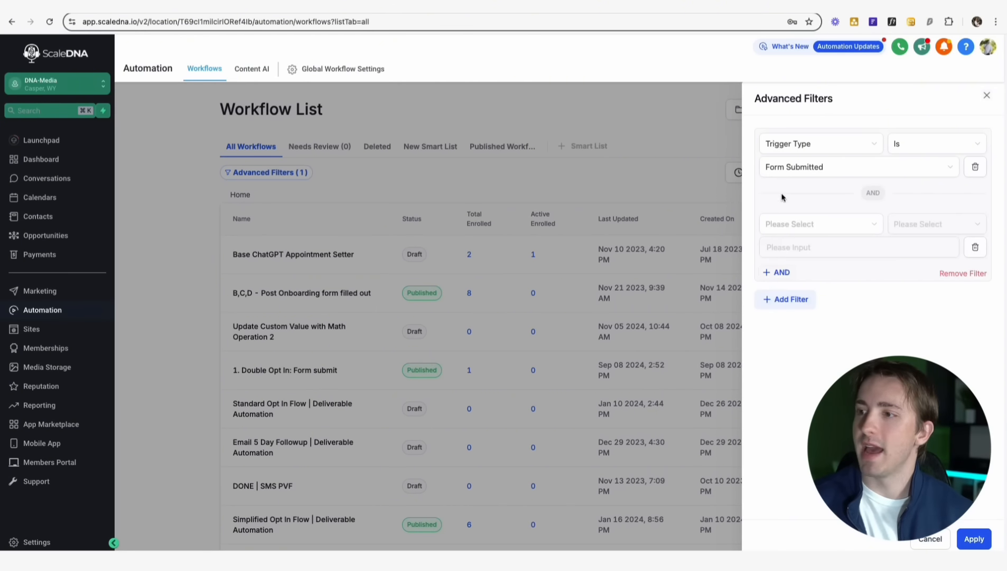
left_click(818, 225)
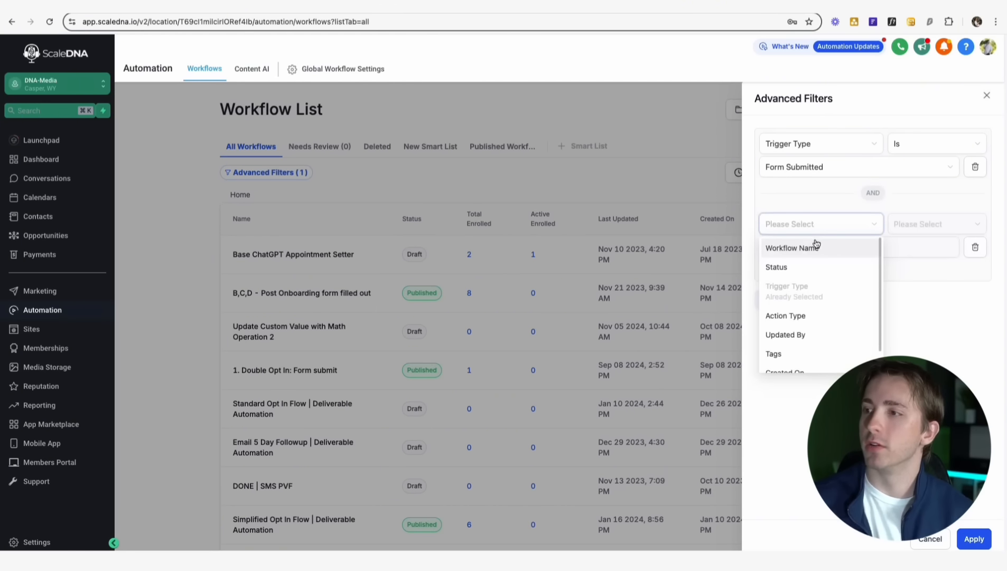
left_click(778, 268)
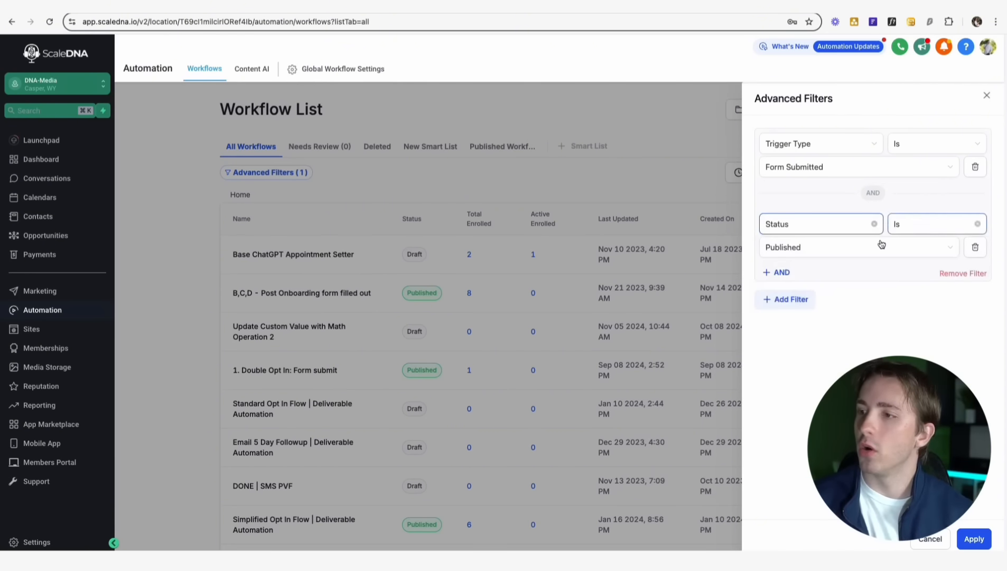
left_click(974, 539)
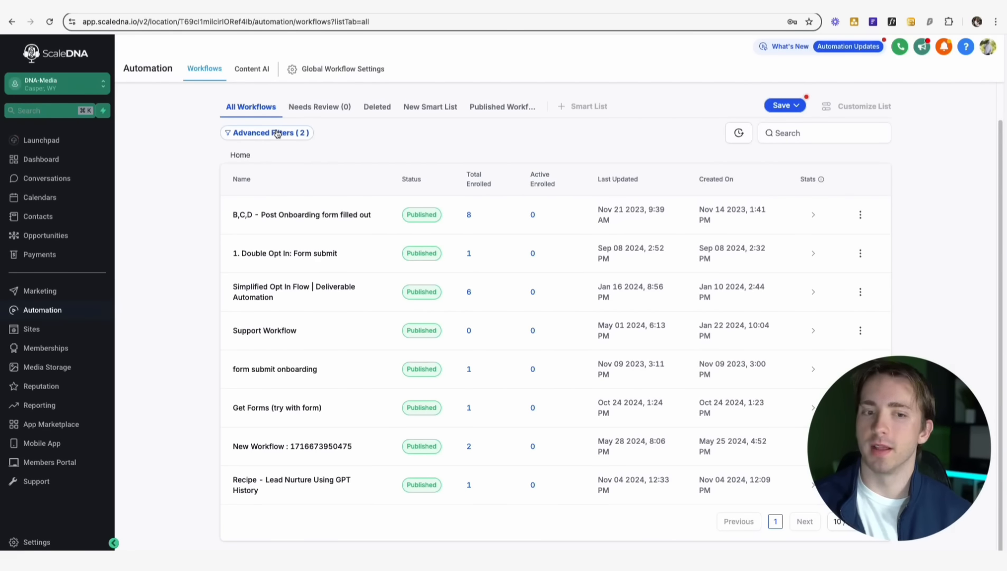
- Remove the combined trigger type and status filter from the workflow list and apply the change
left_click(277, 133)
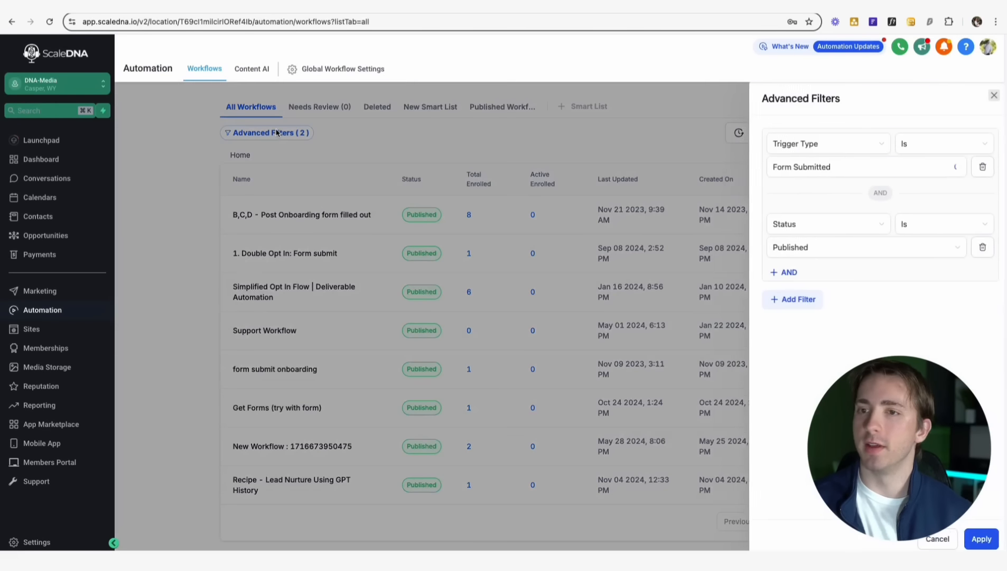
mouse_move(966, 278)
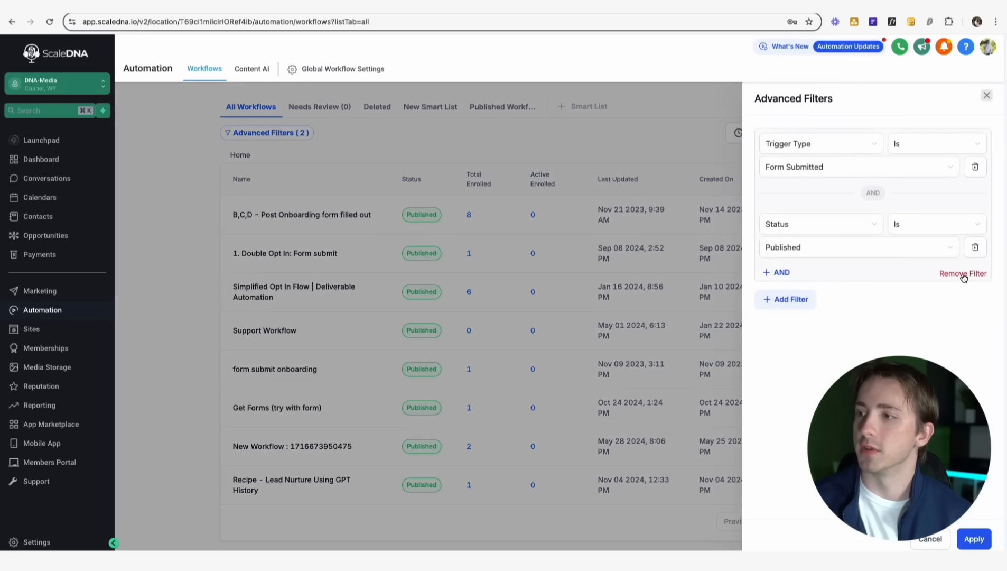
left_click(964, 276)
left_click(974, 540)
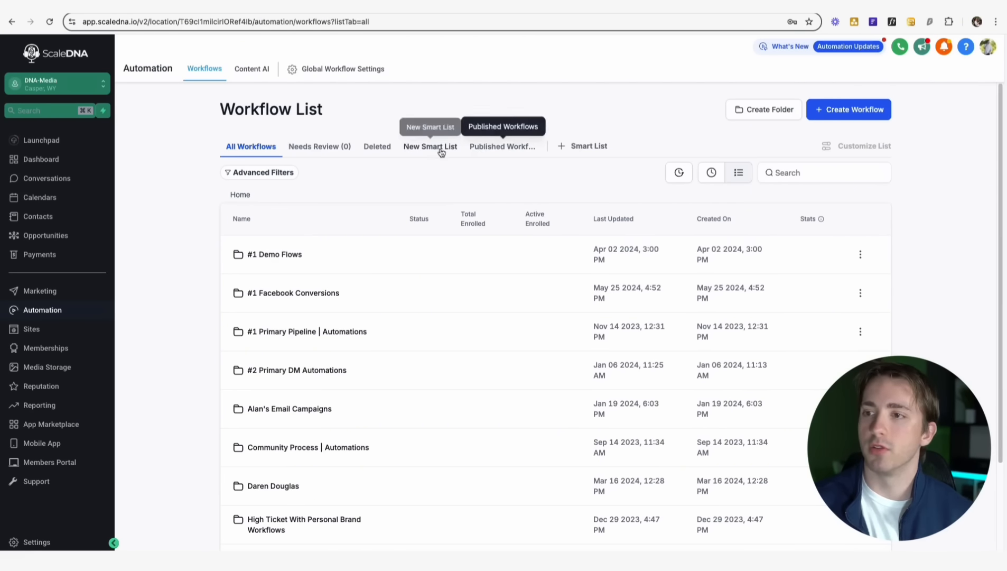
- Add a new smart list to the workflow list and name it "Tagging List"
left_click(583, 148)
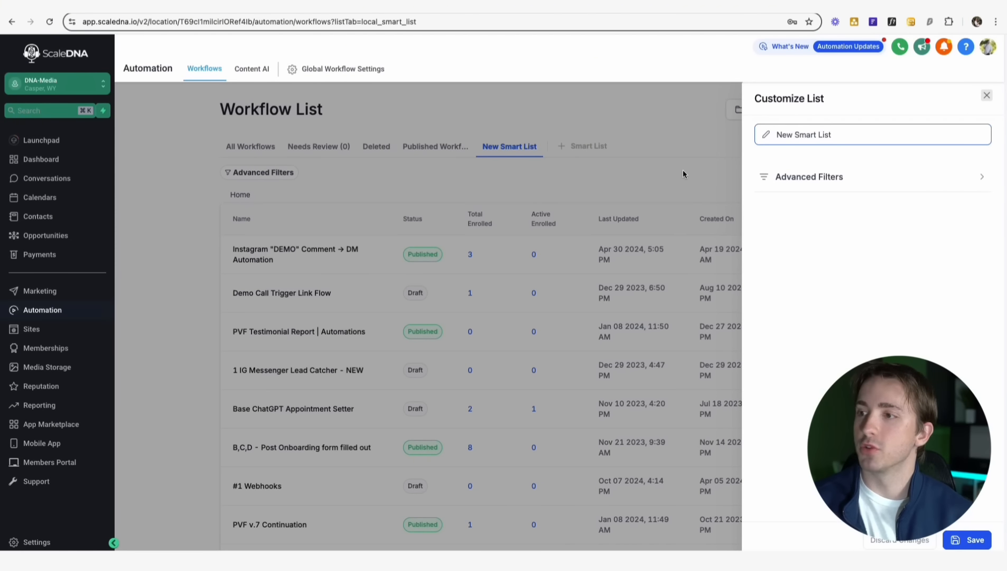
triple_click(816, 135)
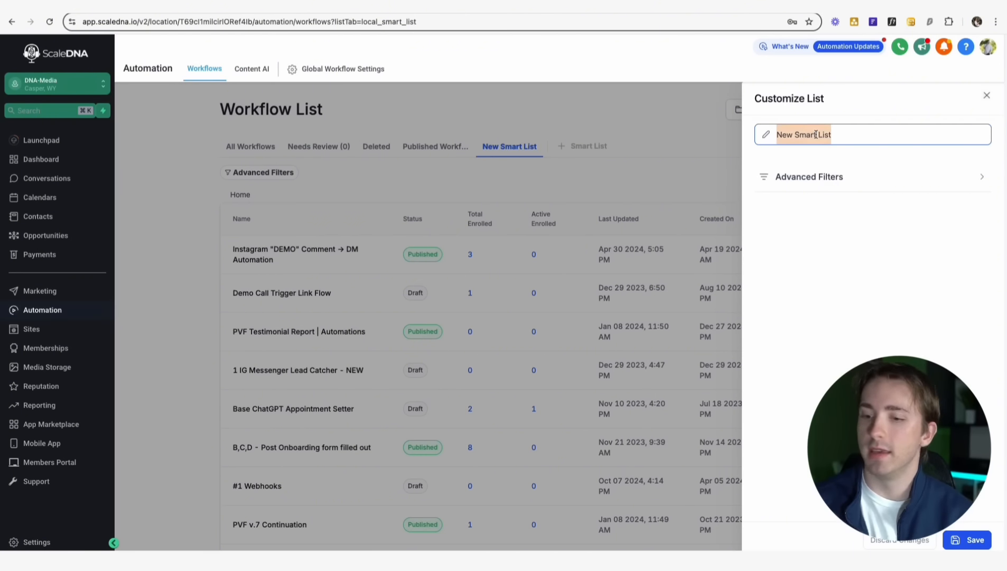
type("Tagging List")
left_click(834, 216)
- Set the smart list's advanced filter to Tags Is biz-owner, apply it, and save the list
left_click(822, 179)
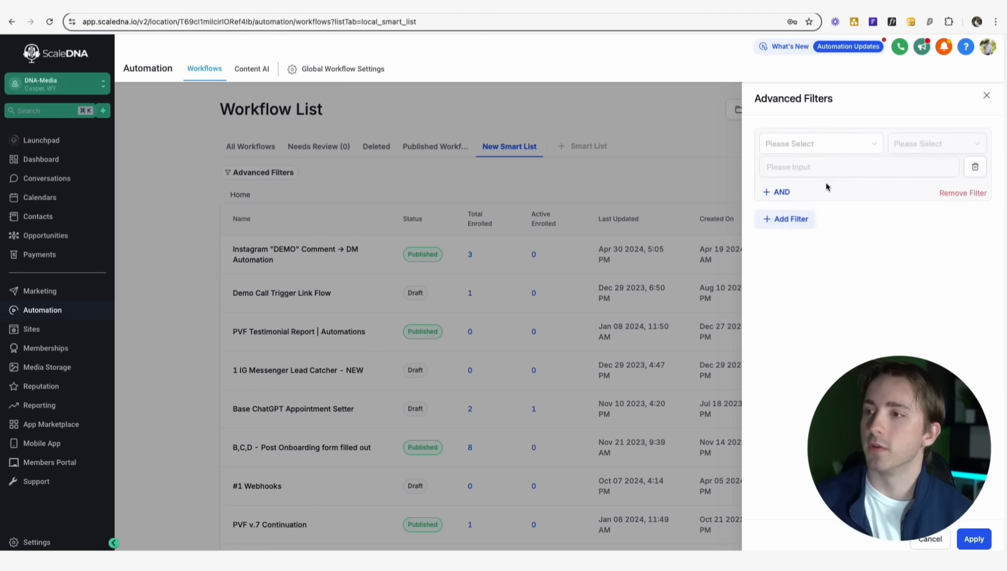
left_click(803, 144)
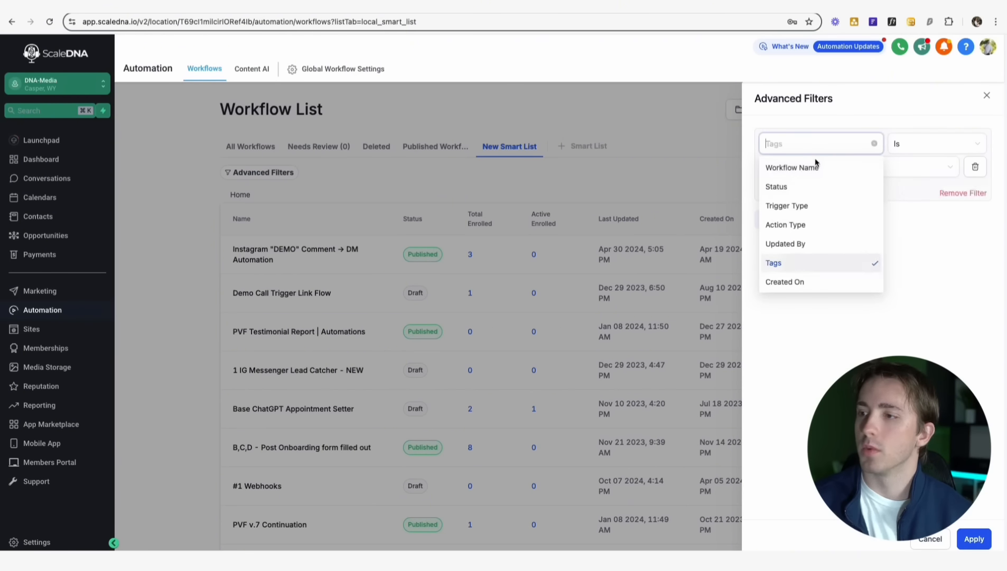
left_click(799, 264)
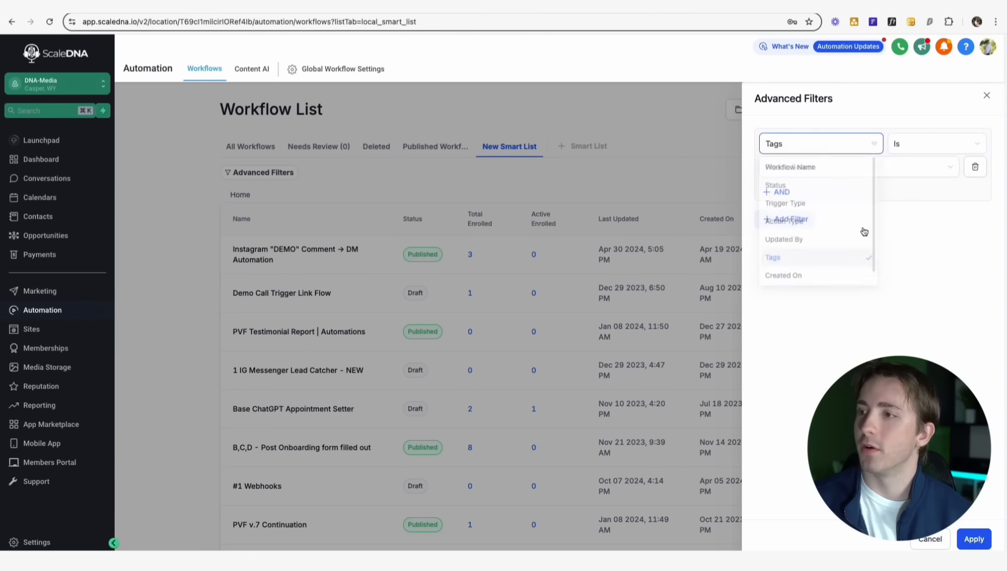
left_click(893, 169)
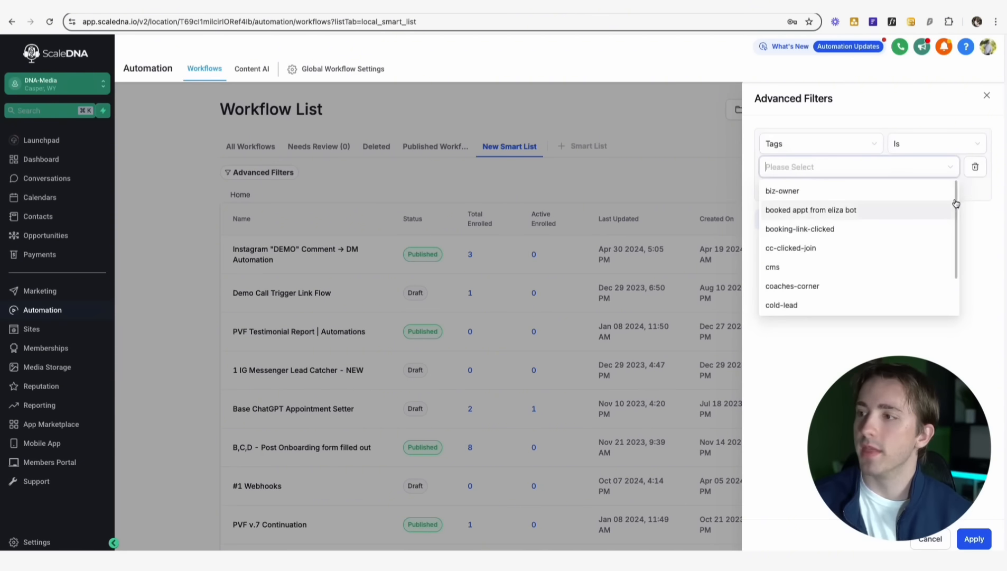
left_click_drag(957, 201, 840, 221)
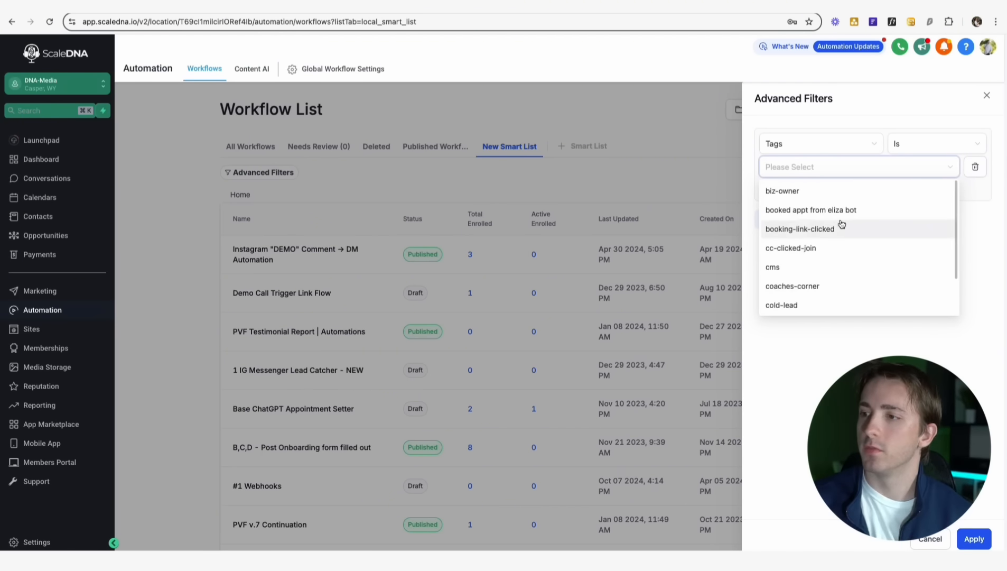
left_click(835, 192)
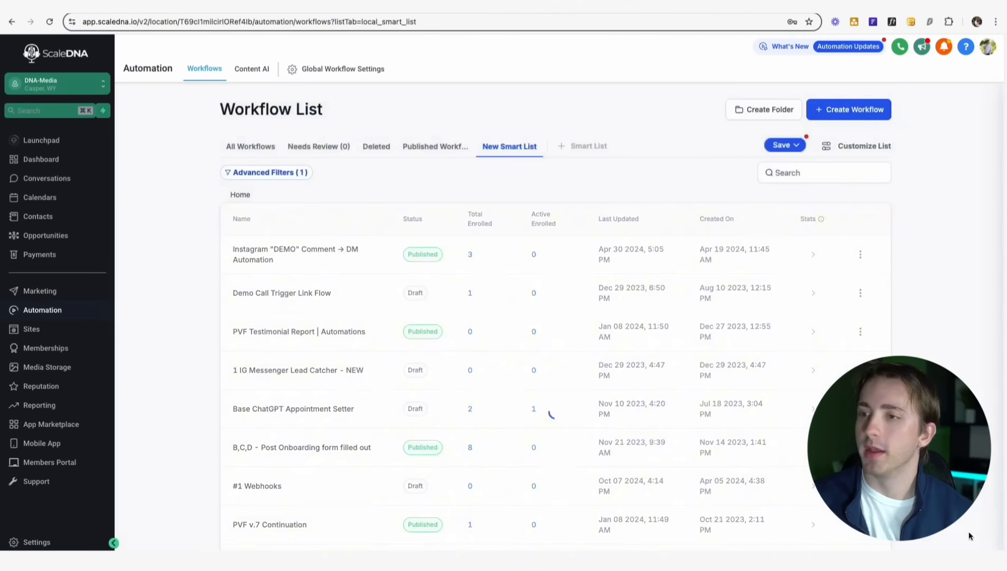
left_click(973, 538)
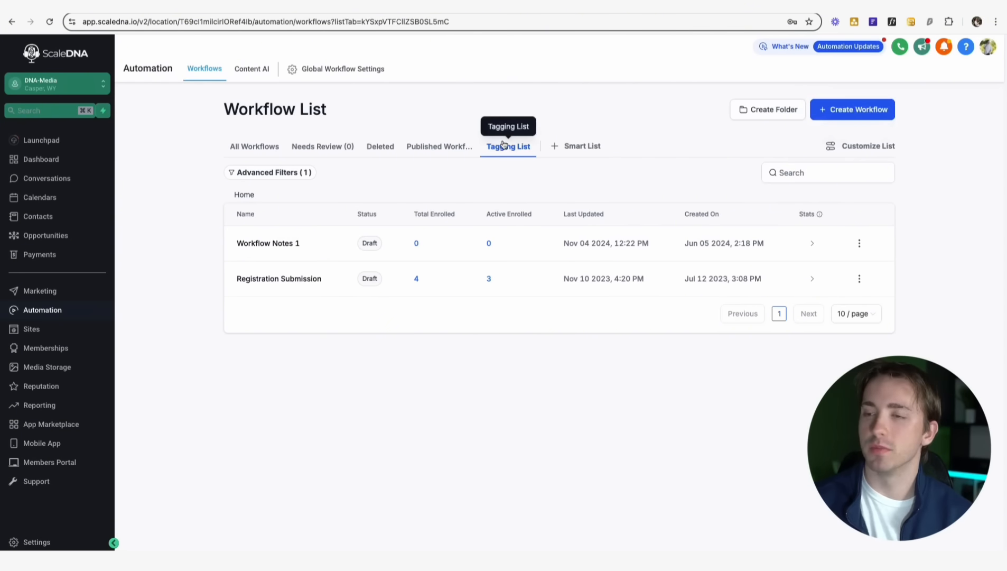
- Compare the workflows shown in the Published Workflows, Tagging List and All Workflows views
left_click(431, 153)
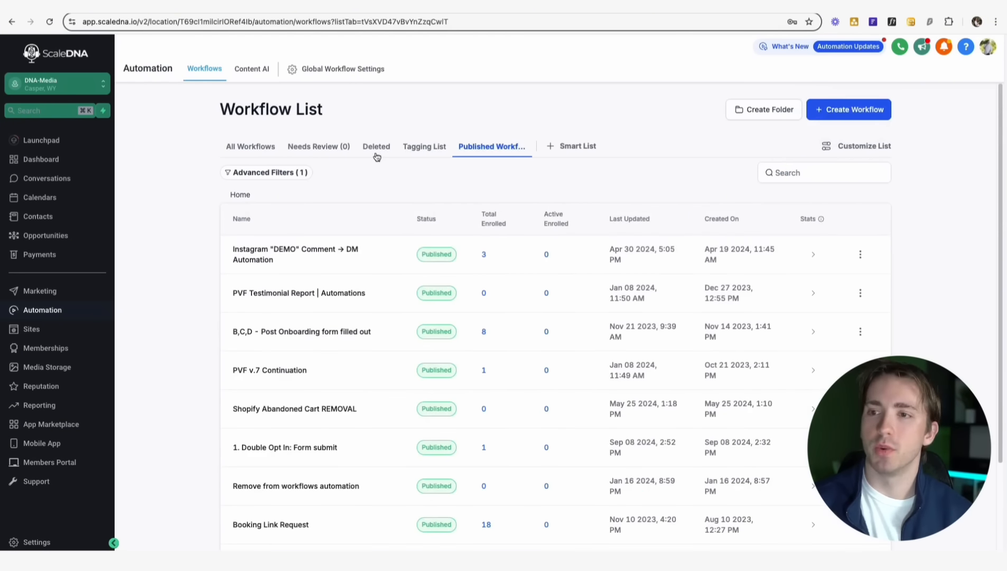
left_click(415, 153)
left_click(441, 151)
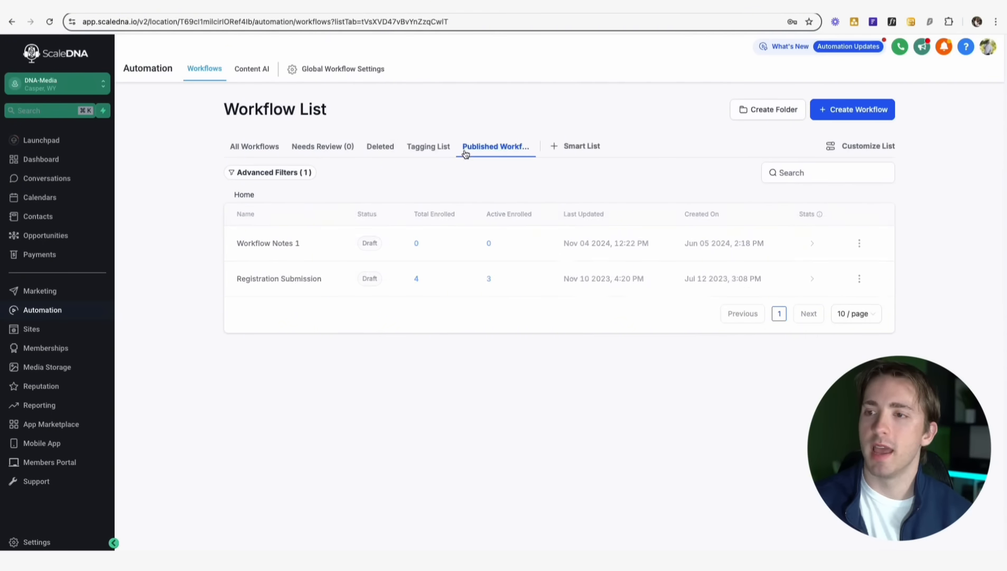
left_click(425, 148)
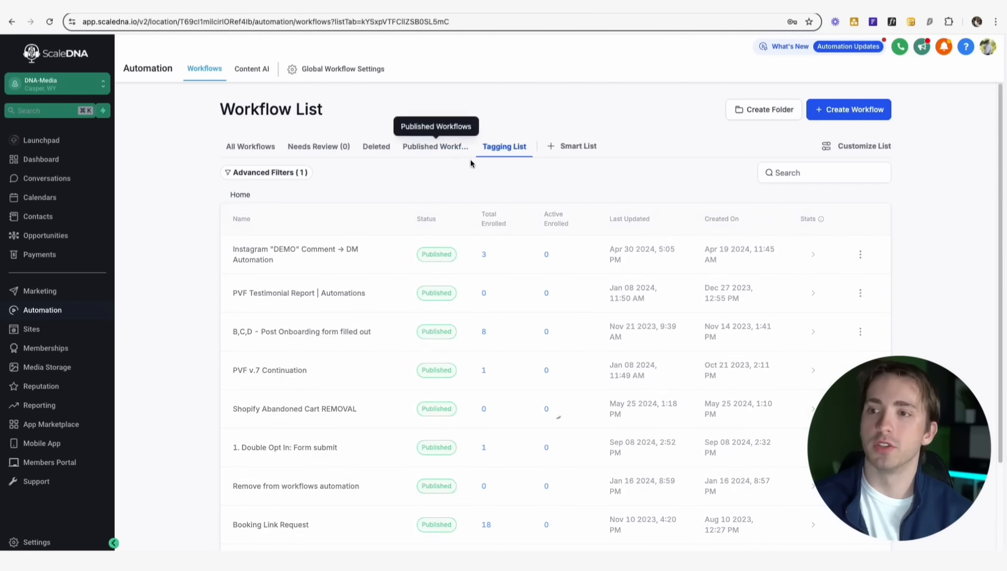
left_click(268, 153)
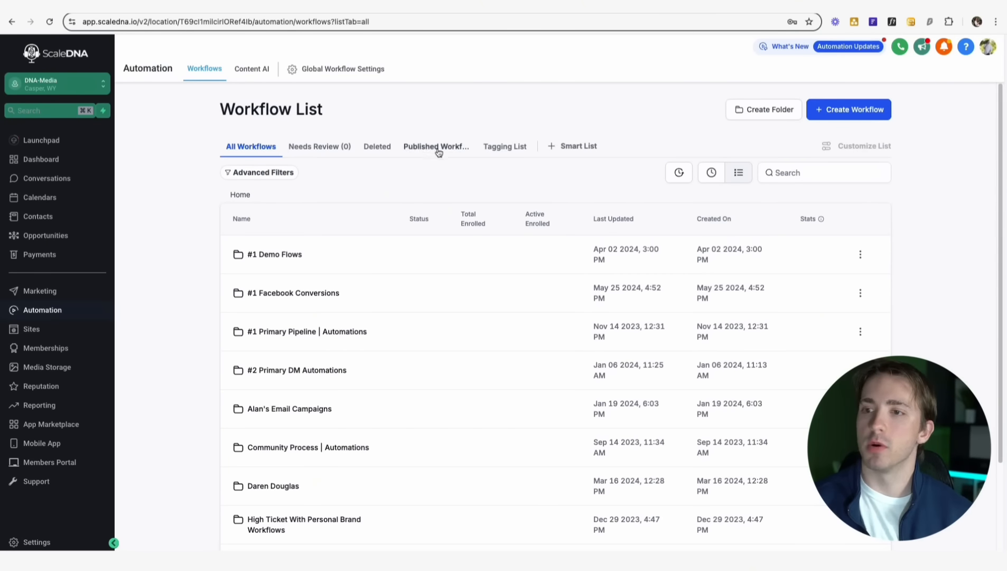
left_click(499, 151)
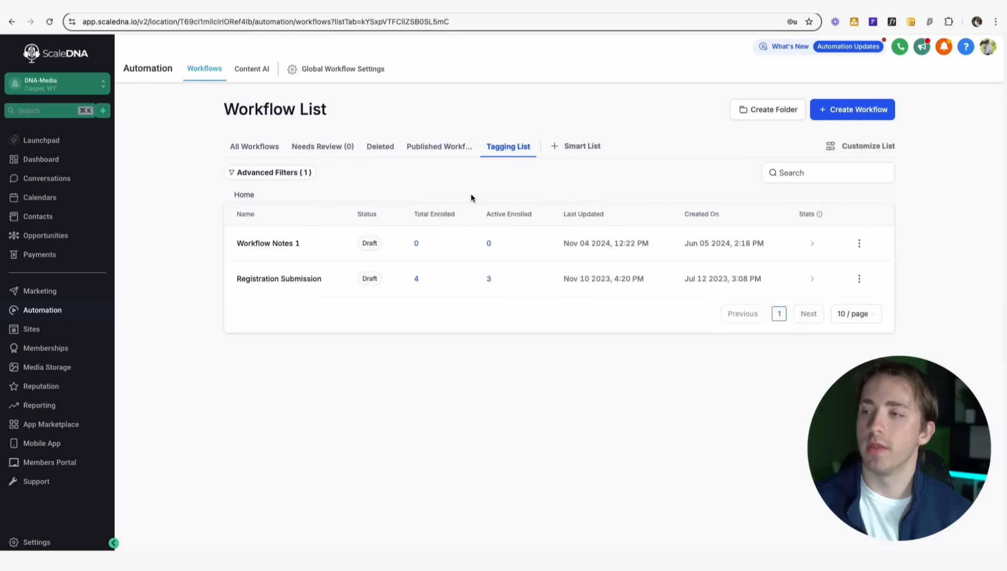
- Review the Tagging List's saved advanced filter in its customization settings and delete the smart list
left_click(857, 150)
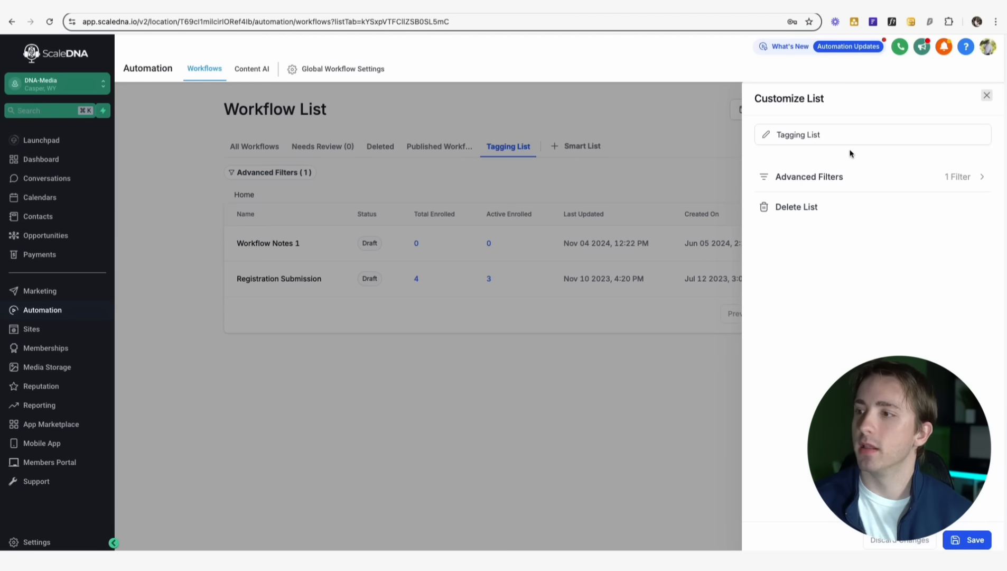
left_click(842, 179)
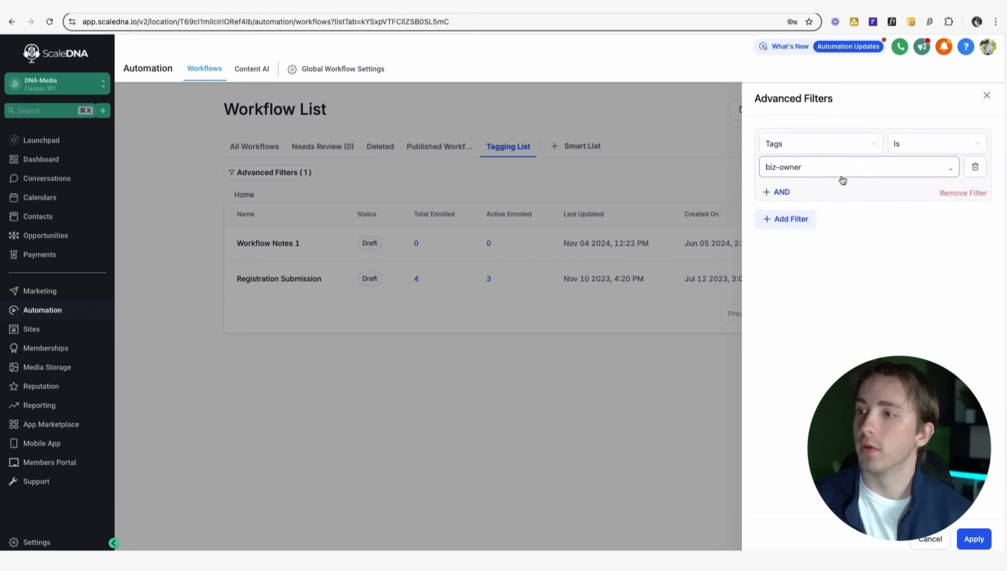
left_click(986, 96)
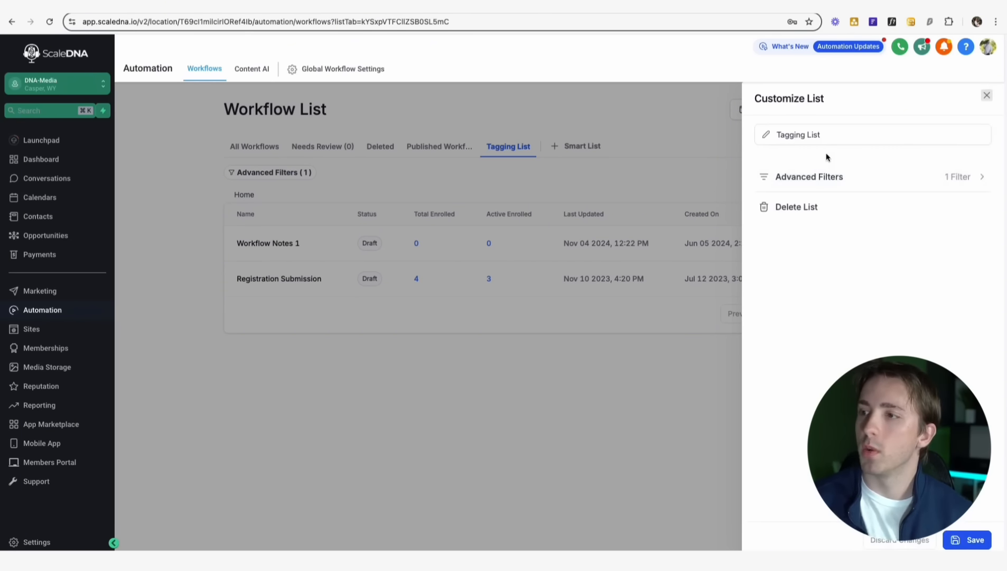
left_click(798, 209)
left_click(643, 350)
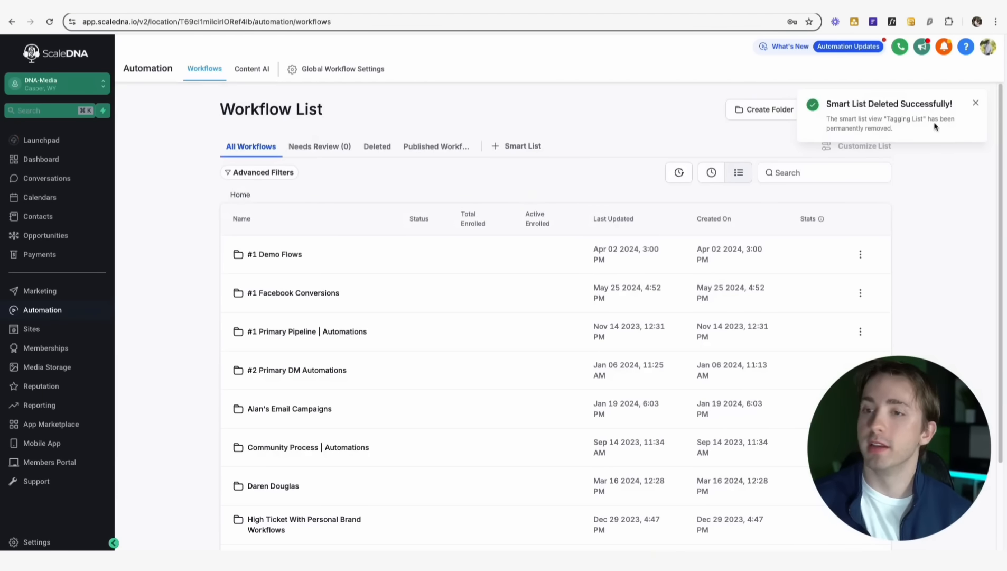
- View the list of workflows deleted in the past 30 days
left_click(377, 148)
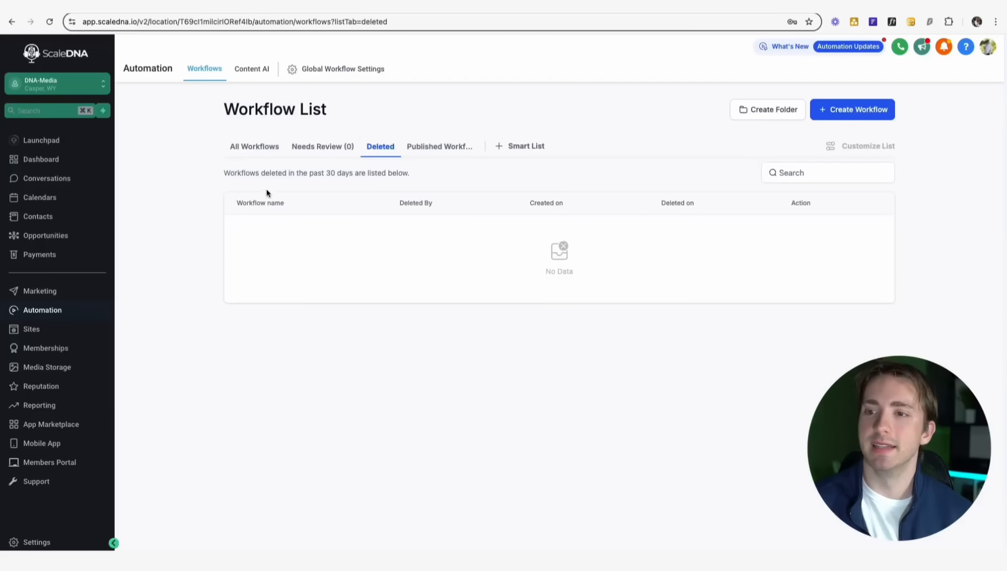
left_click_drag(269, 193, 887, 310)
left_click(885, 306)
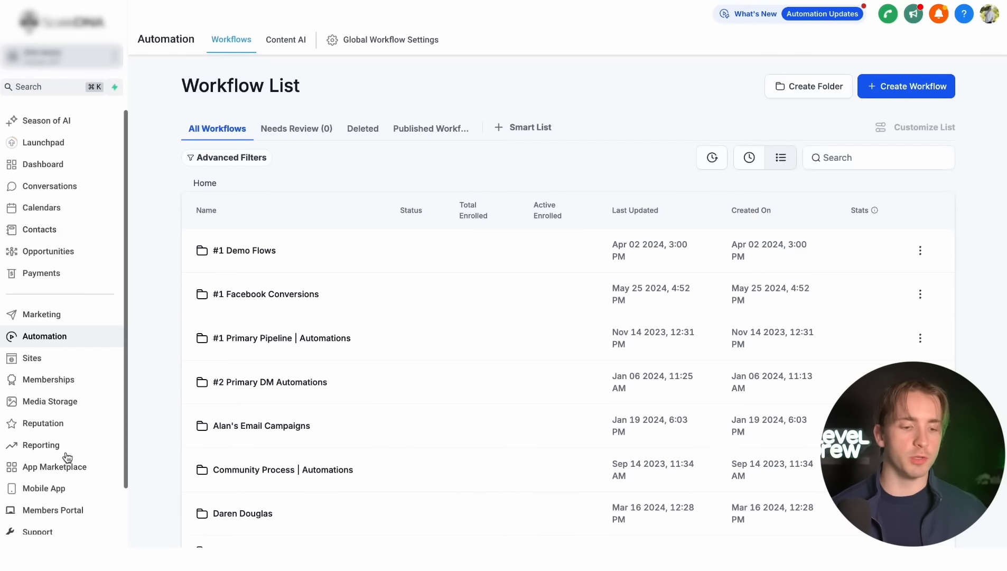
- Open the Objects page in the account settings
left_click(57, 555)
scroll(50, 423, "down", 2)
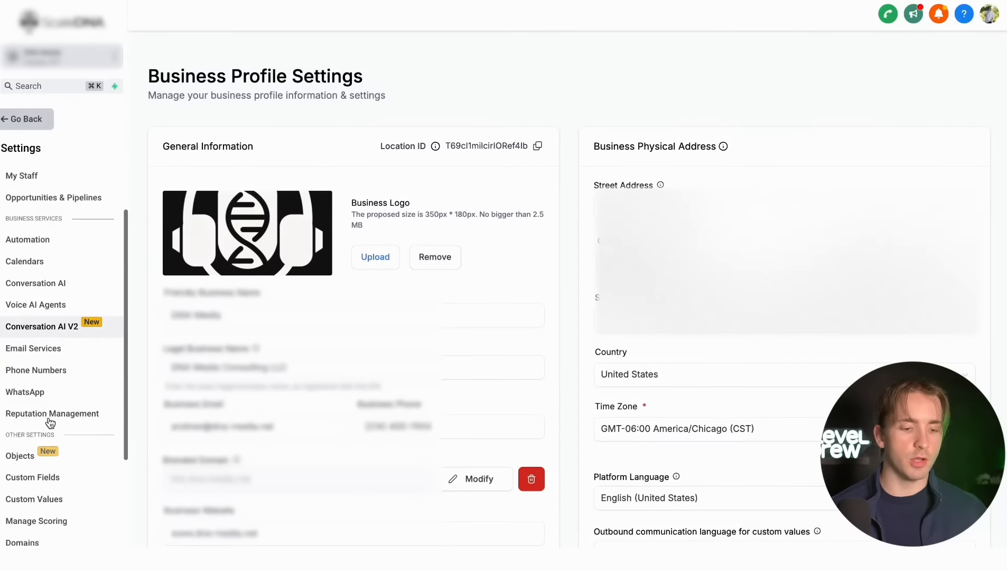
left_click(68, 448)
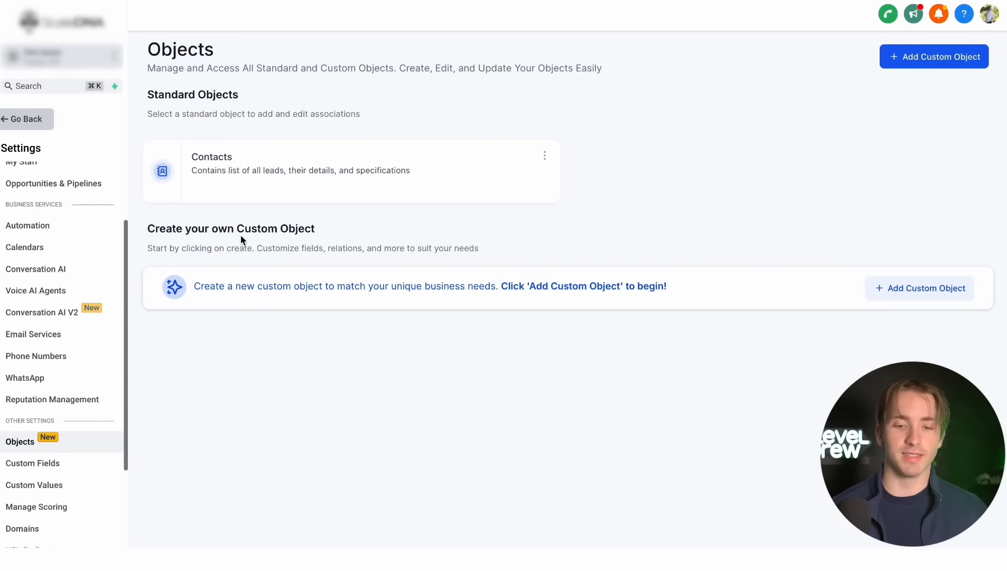
- Start a new custom object with the singular name "Car" and the plural name "Cars"
left_click(956, 292)
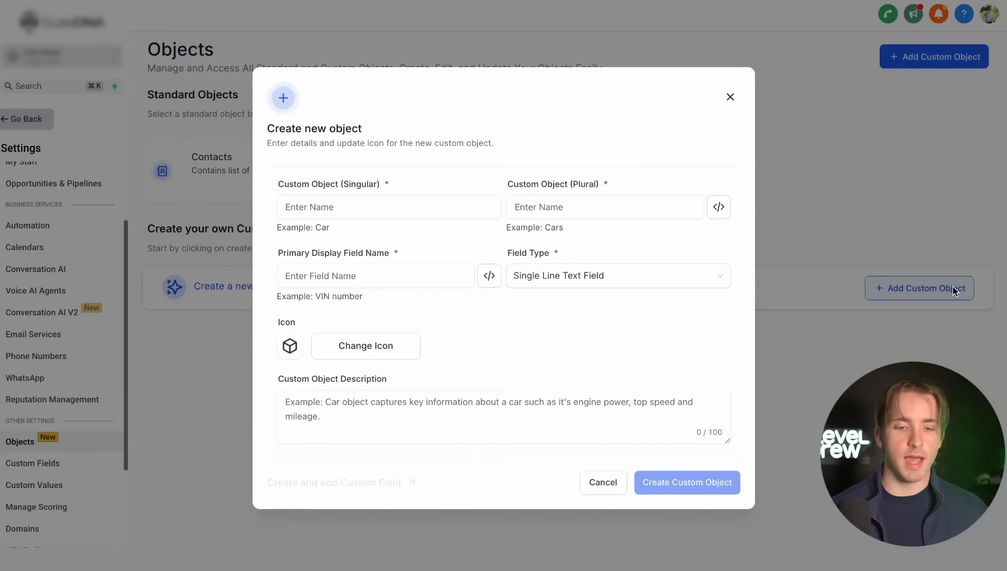
left_click(439, 204)
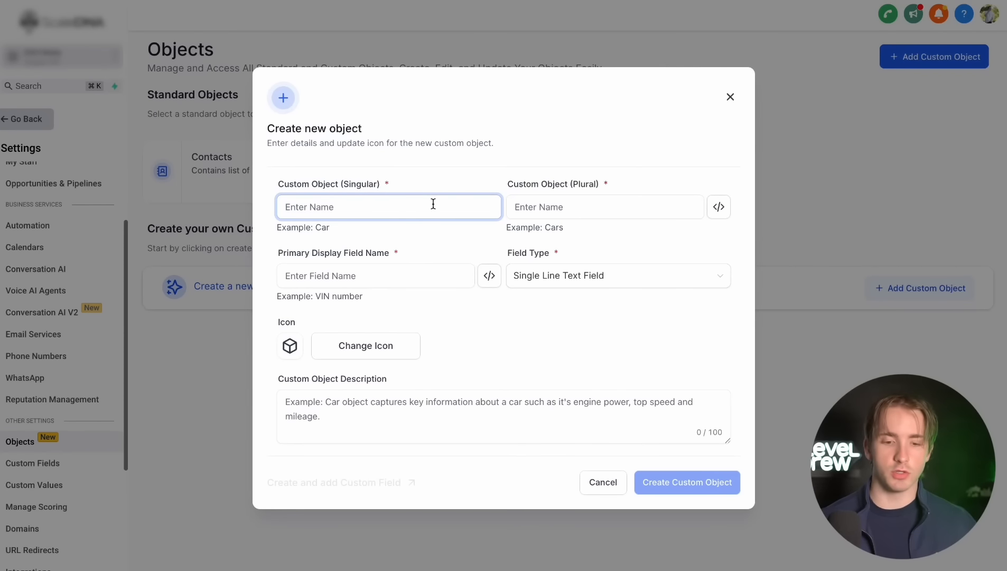
type("Car")
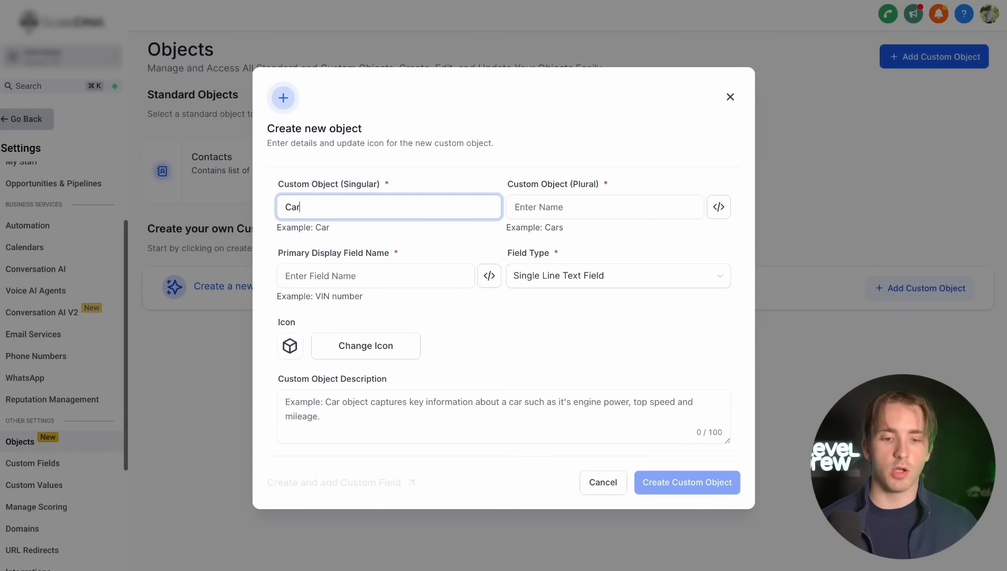
left_click(592, 212)
type("Cars")
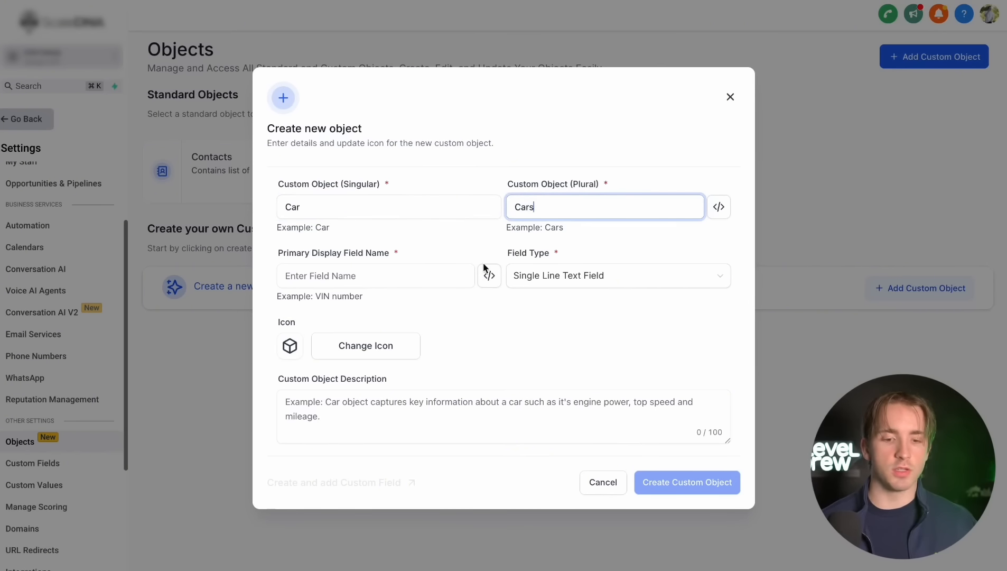
- Name the primary display field "Color" and keep its field type as Single Line Text Field
left_click(414, 281)
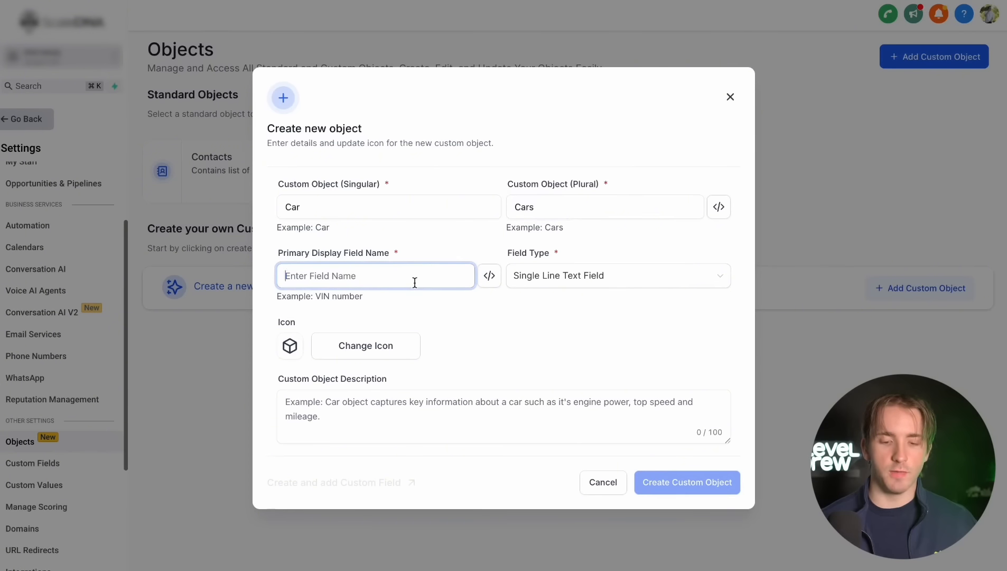
type("Color")
left_click(673, 289)
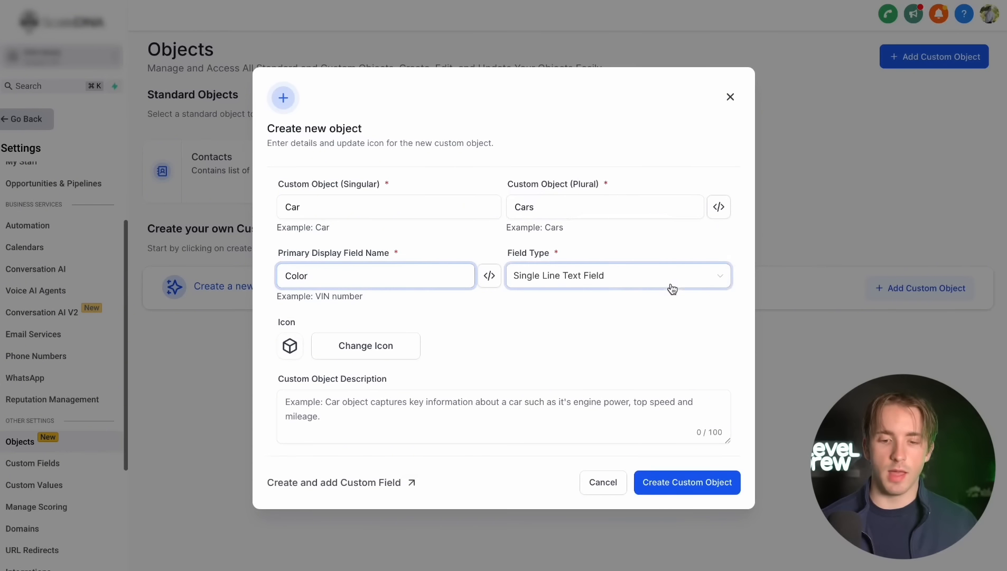
left_click(572, 287)
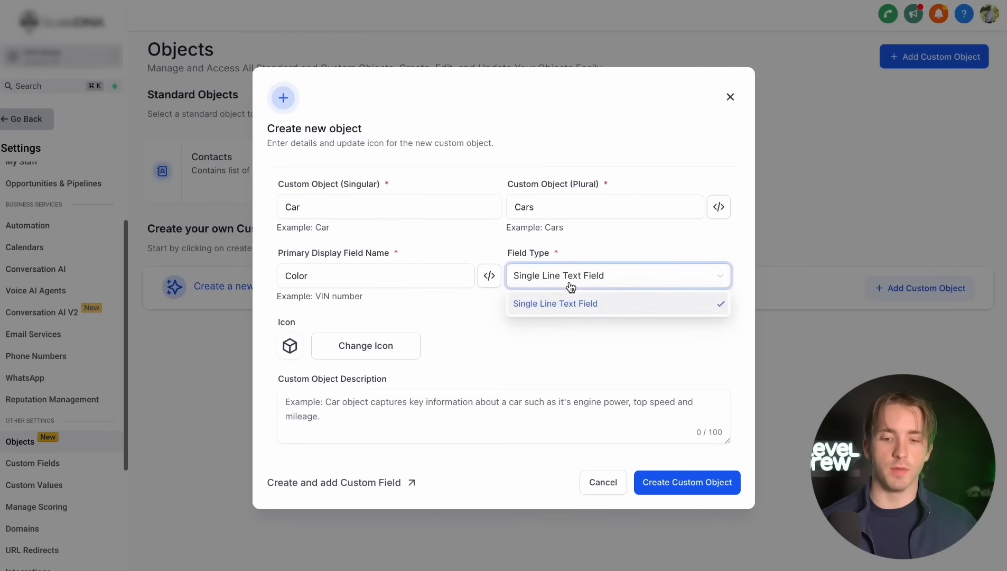
left_click(523, 285)
- Search the icon library and change the custom object's icon to a car
left_click(377, 347)
left_click(376, 157)
type("c")
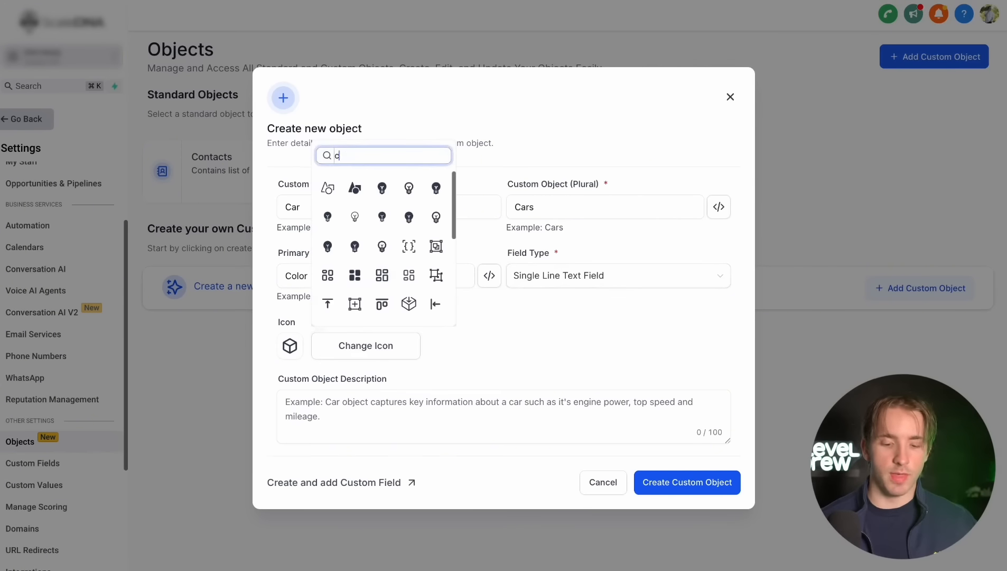
left_click(327, 188)
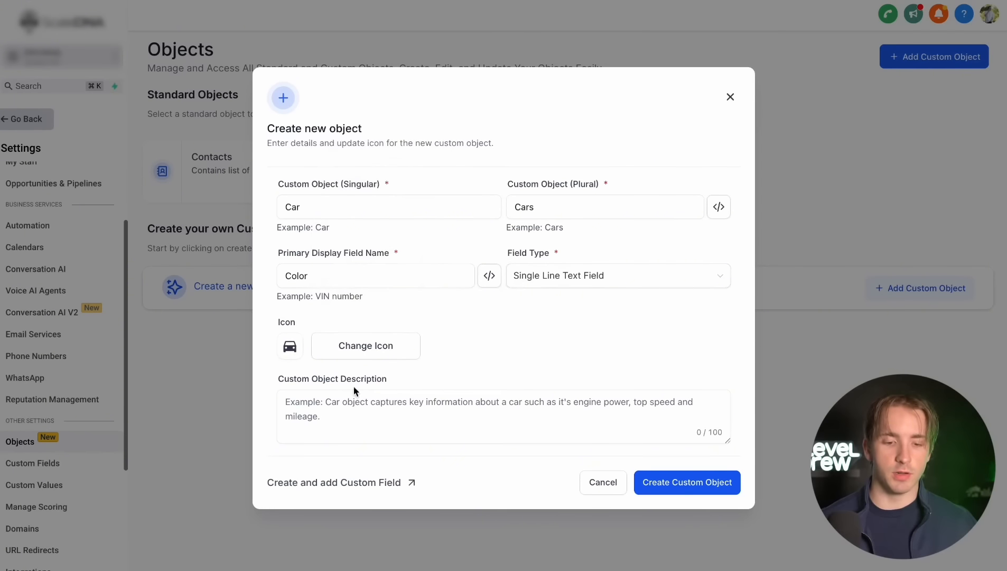
- Enter the description "Car object captures information about it's color." and create the custom object
left_click(345, 425)
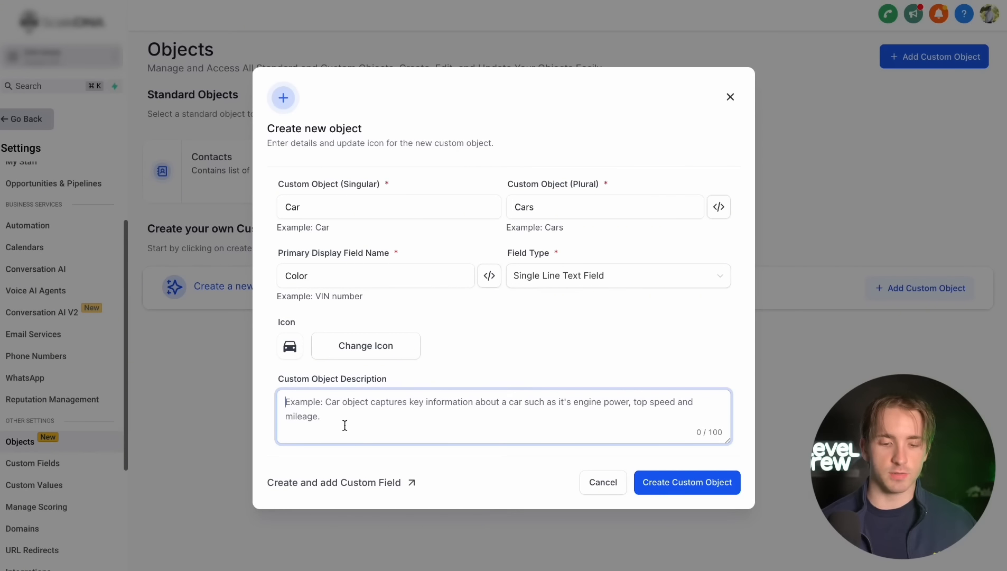
type("Car object captures information about it's color.")
left_click(667, 483)
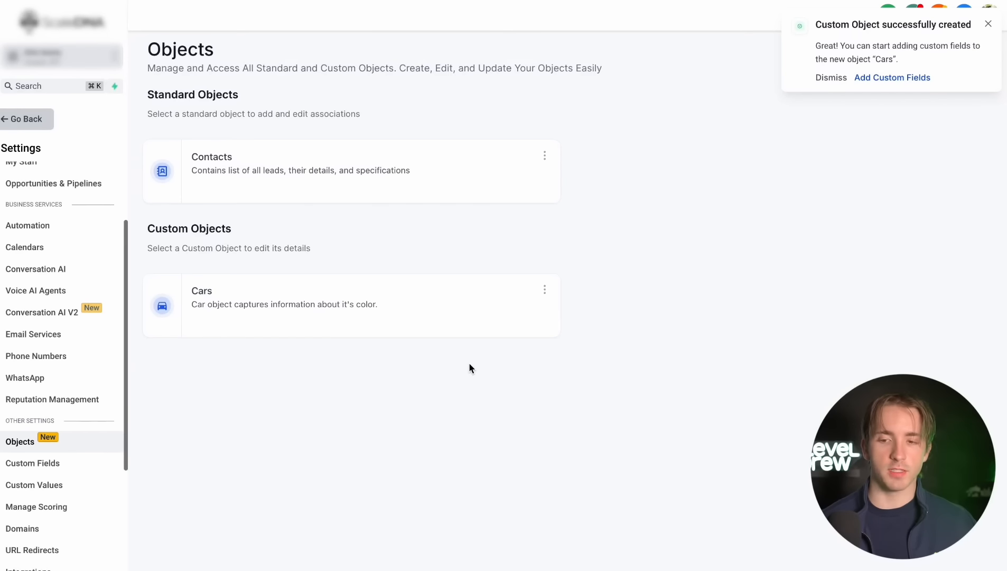
- Leave the settings, return to the workflow list, and create a new workflow based on the Cars object
left_click(15, 117)
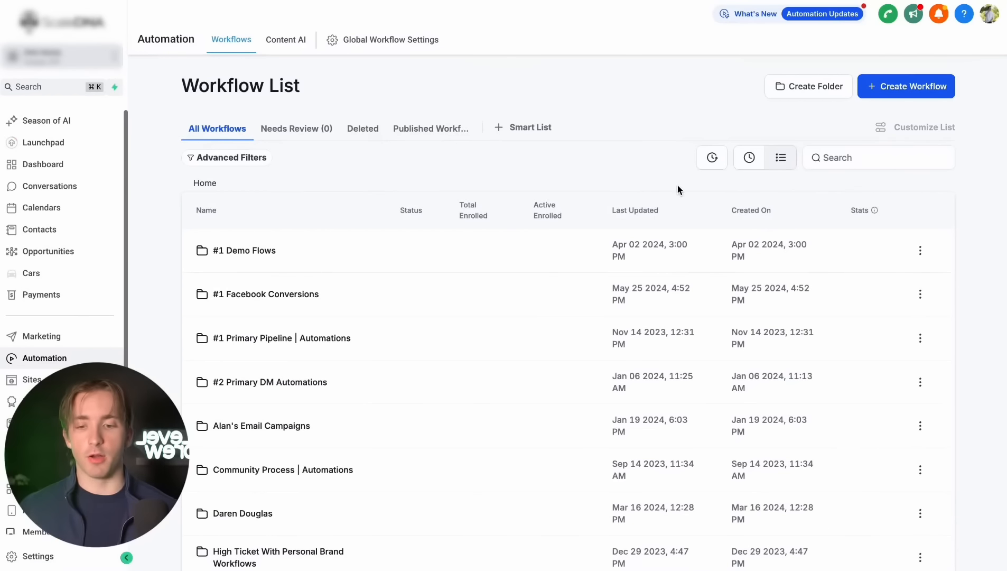
left_click(907, 85)
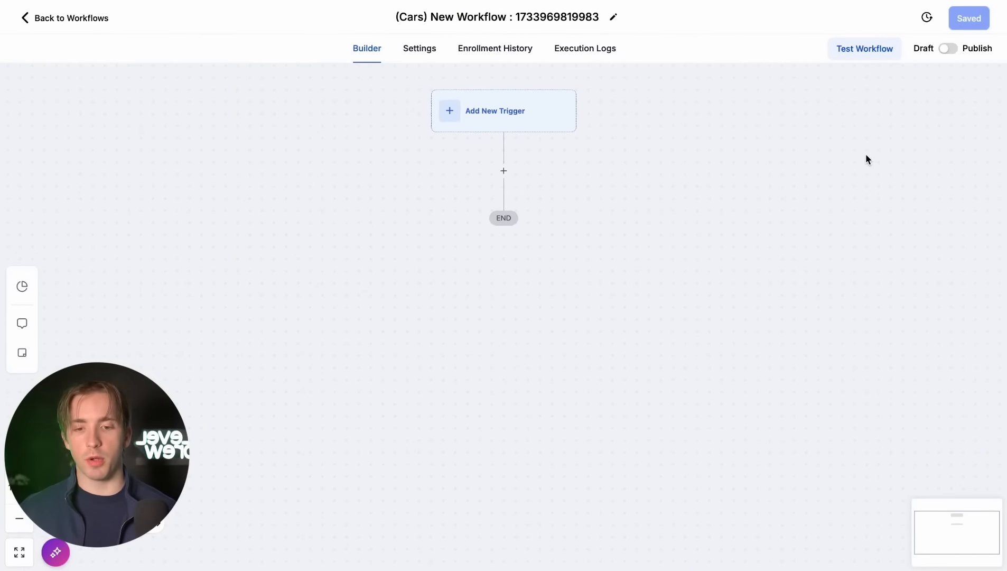
- Add a Car Created trigger filtered to Color with Exact Match Phrase "Blue" and save the trigger
left_click(479, 130)
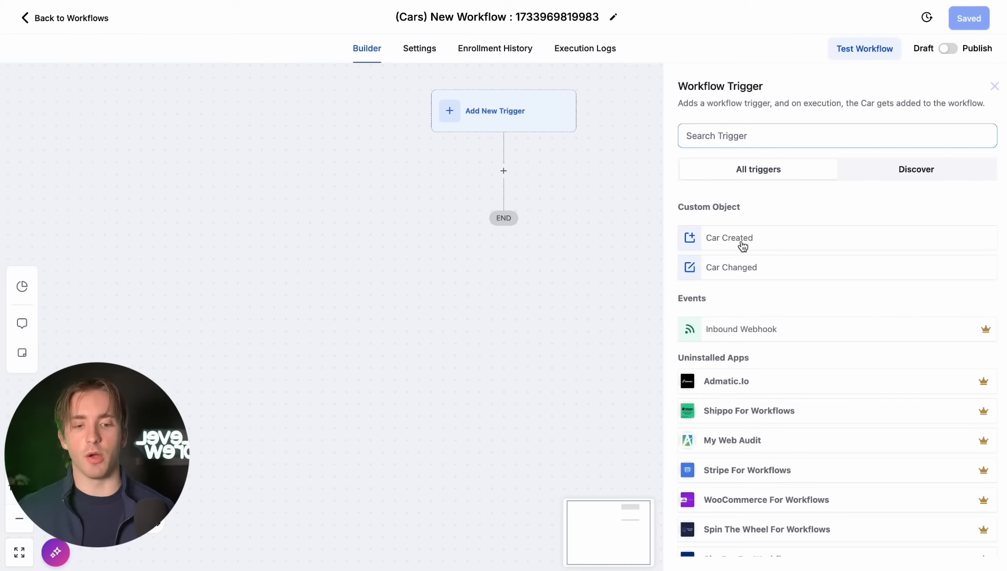
left_click(743, 244)
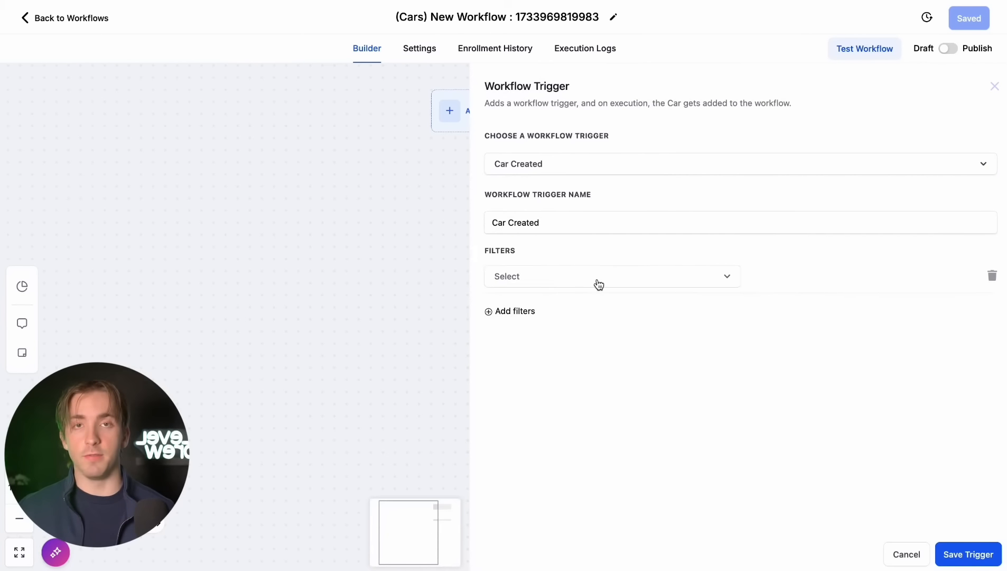
left_click(599, 285)
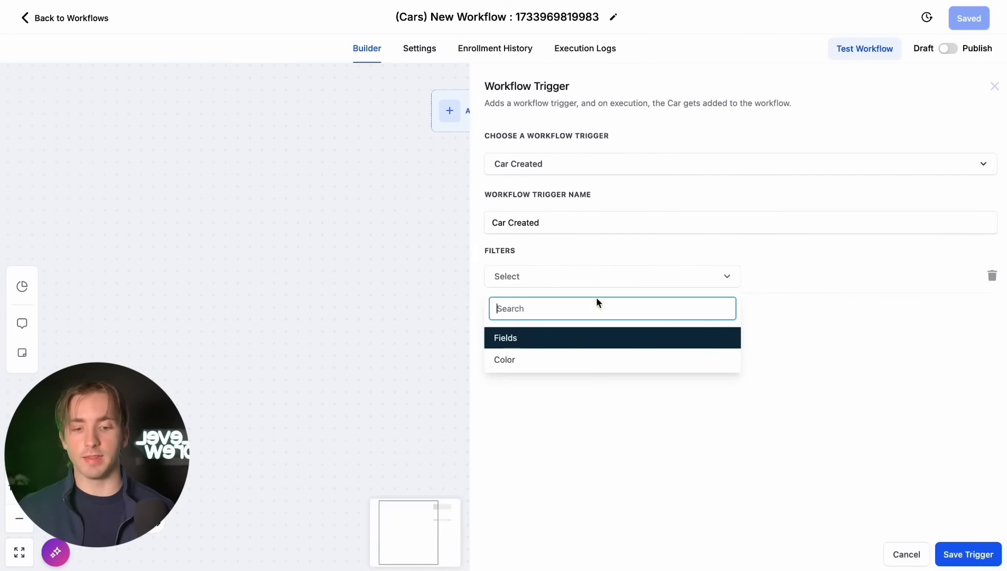
left_click(563, 364)
left_click(811, 280)
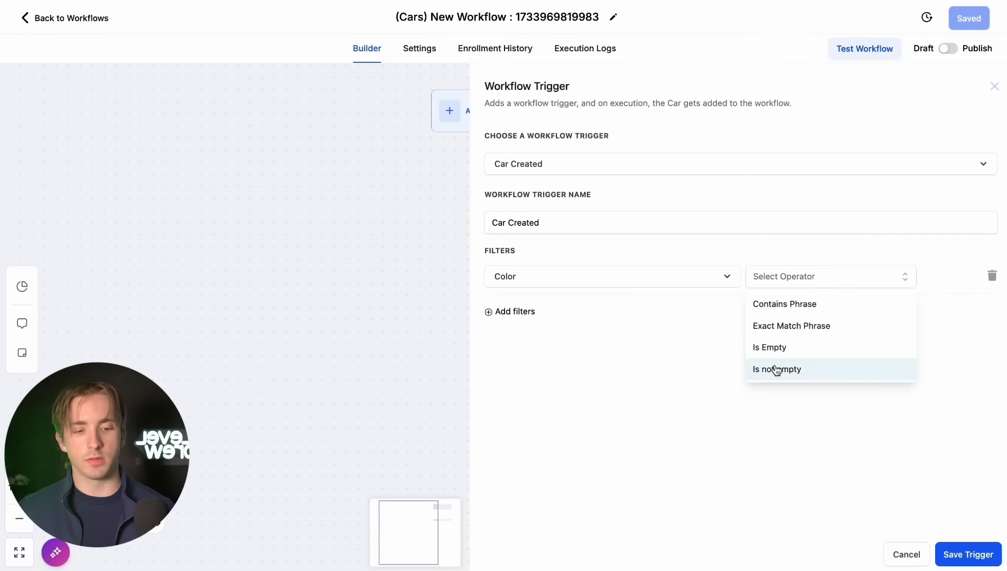
left_click(777, 332)
left_click(829, 278)
type("Blue")
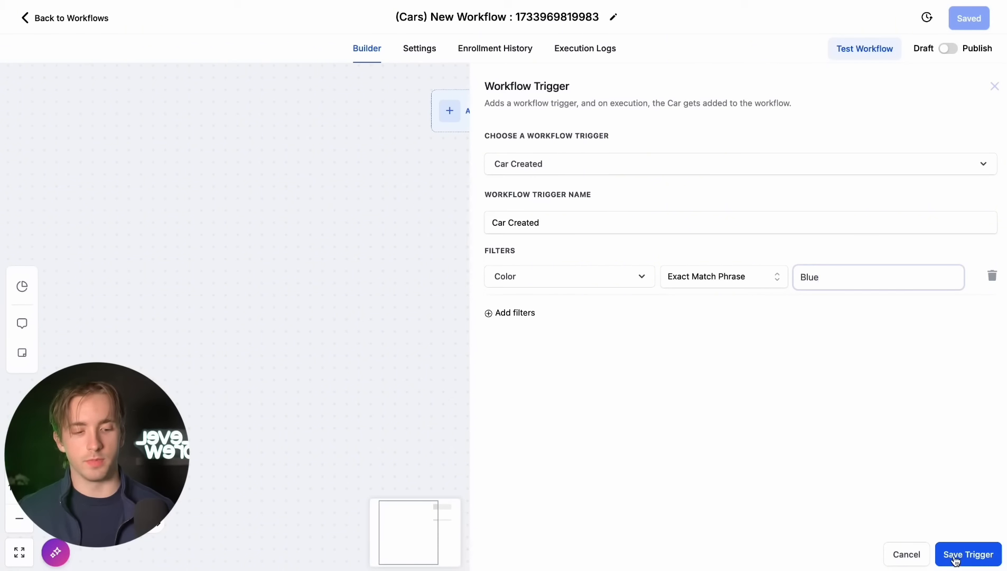
left_click(967, 554)
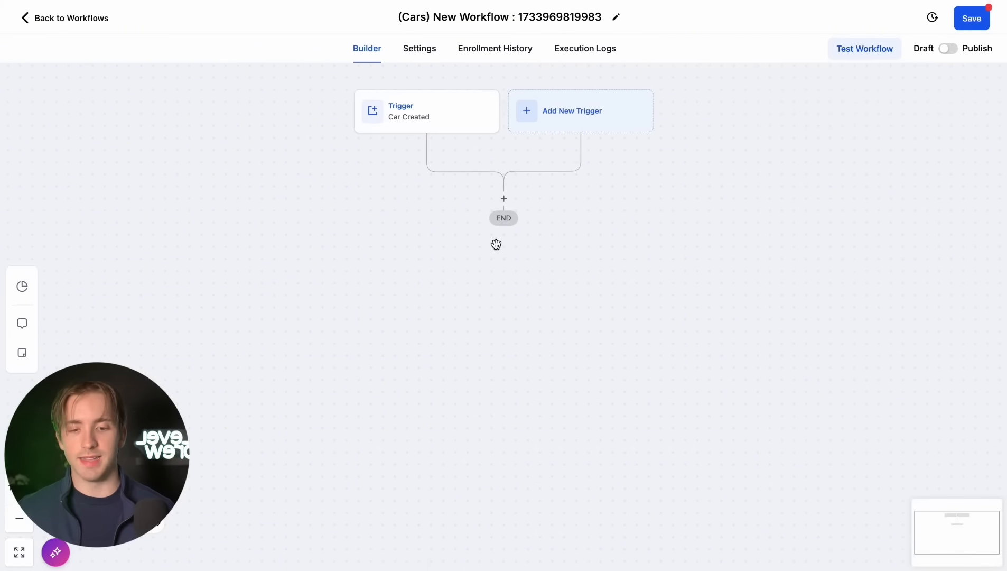
- Add a Create Car or Associated Record action for the Car object with Color set to "Blue"
left_click(504, 200)
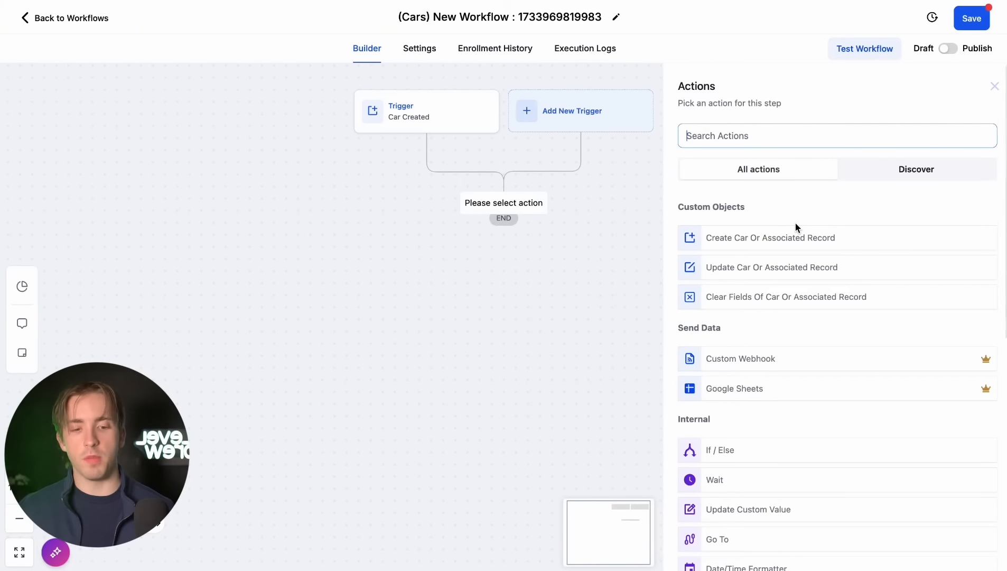
scroll(762, 243, "down", 3)
scroll(728, 262, "down", 10)
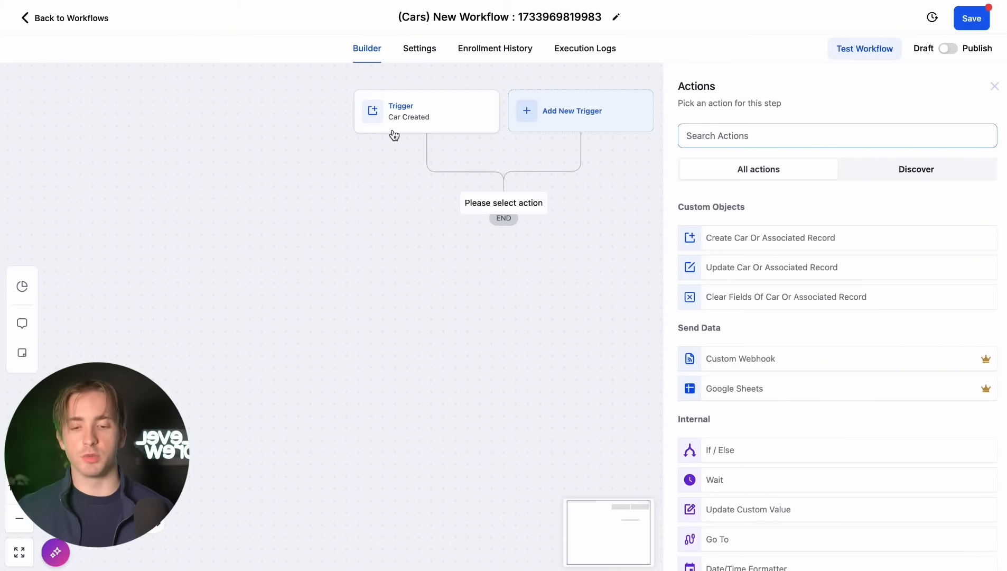
left_click(738, 248)
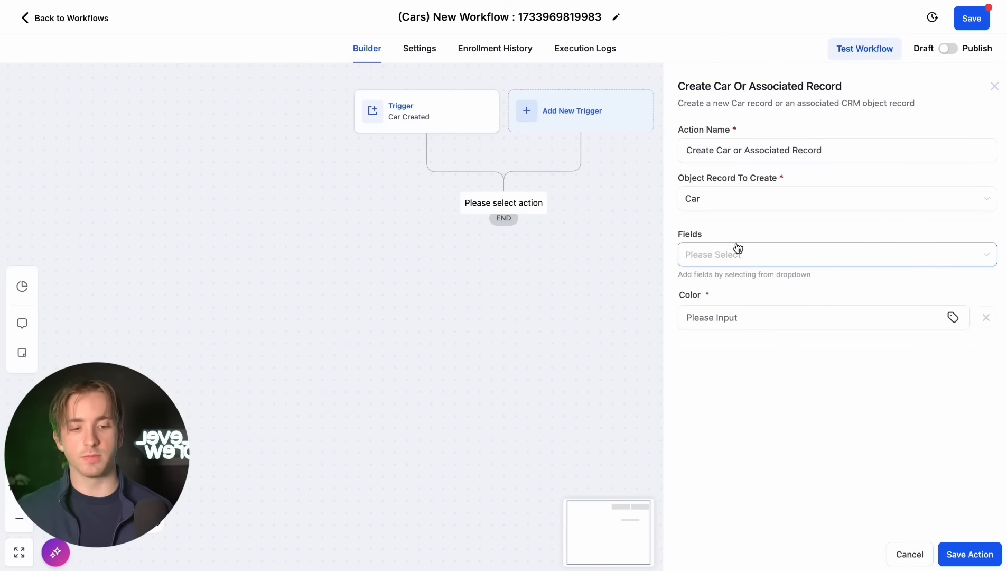
left_click(710, 203)
left_click(718, 180)
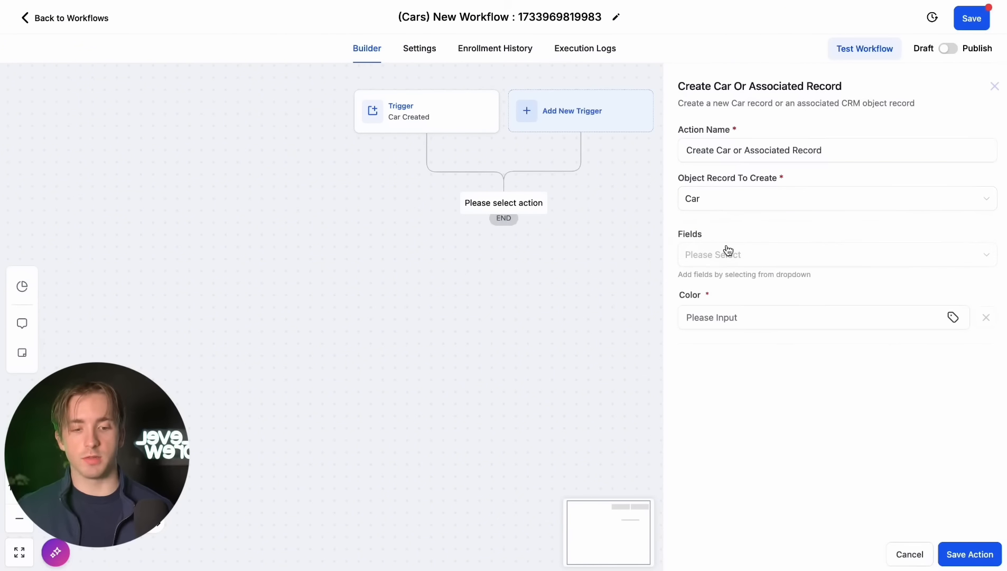
left_click(696, 318)
type("Blue")
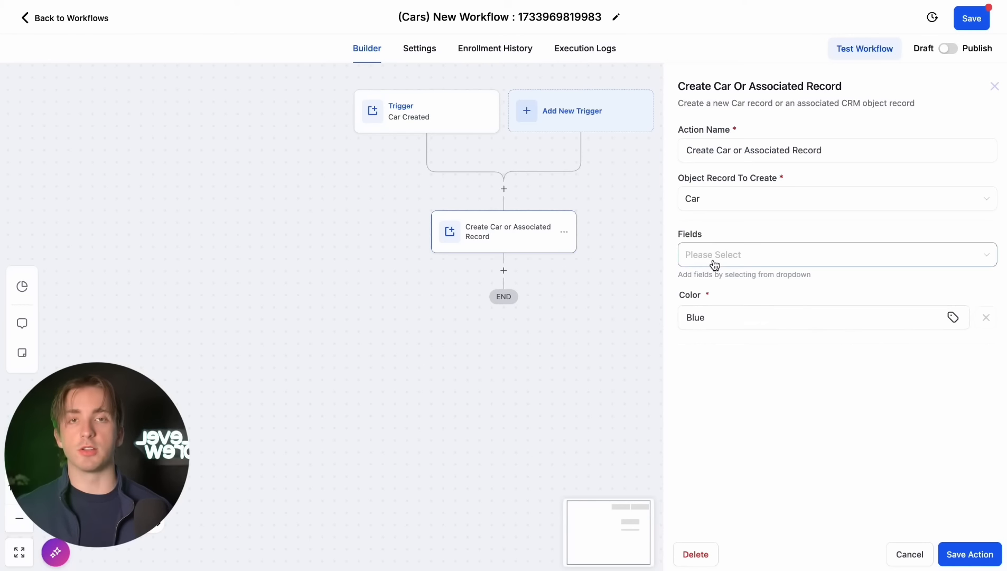
- Replace the action's Color value with the car's custom object placeholder {{custom_objects.cars.color}}
left_click_drag(684, 317, 818, 310)
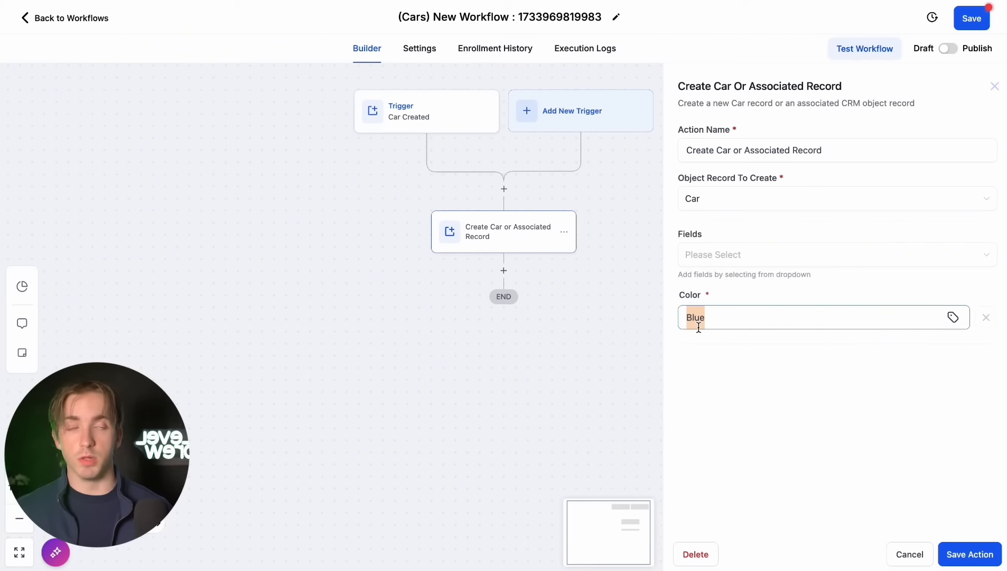
left_click(954, 317)
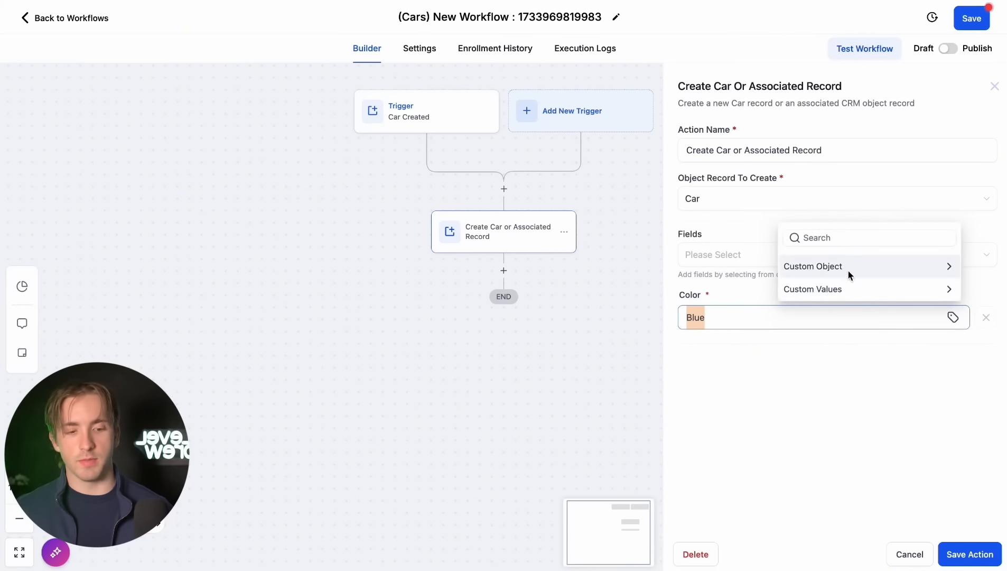
left_click(825, 271)
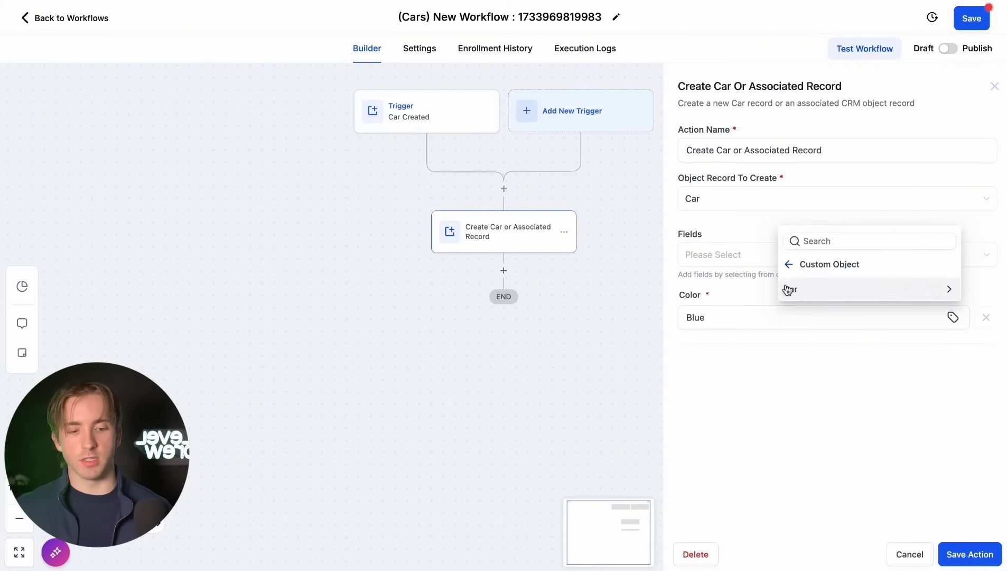
left_click(788, 288)
left_click(813, 291)
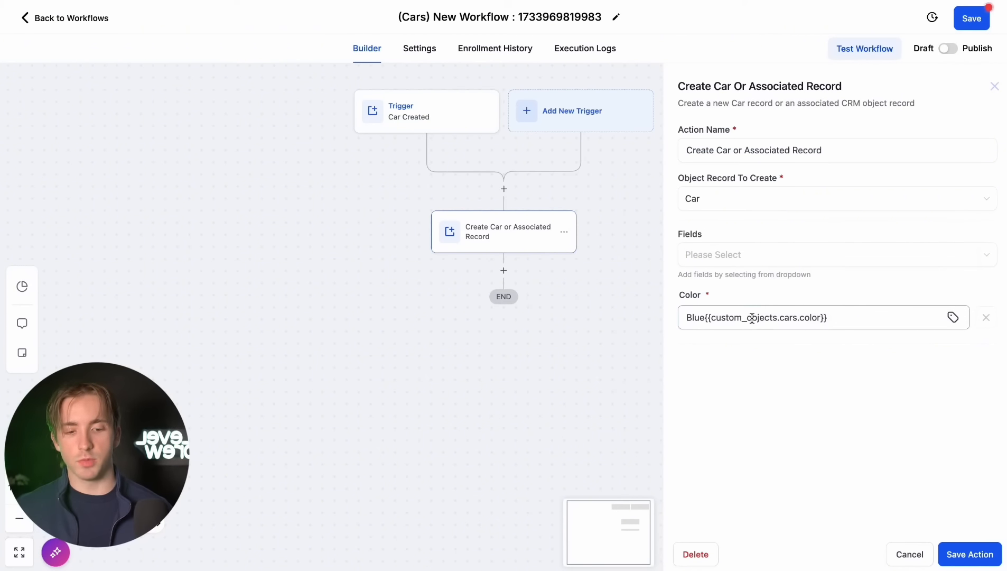
left_click(705, 320)
left_click_drag(705, 320, 672, 320)
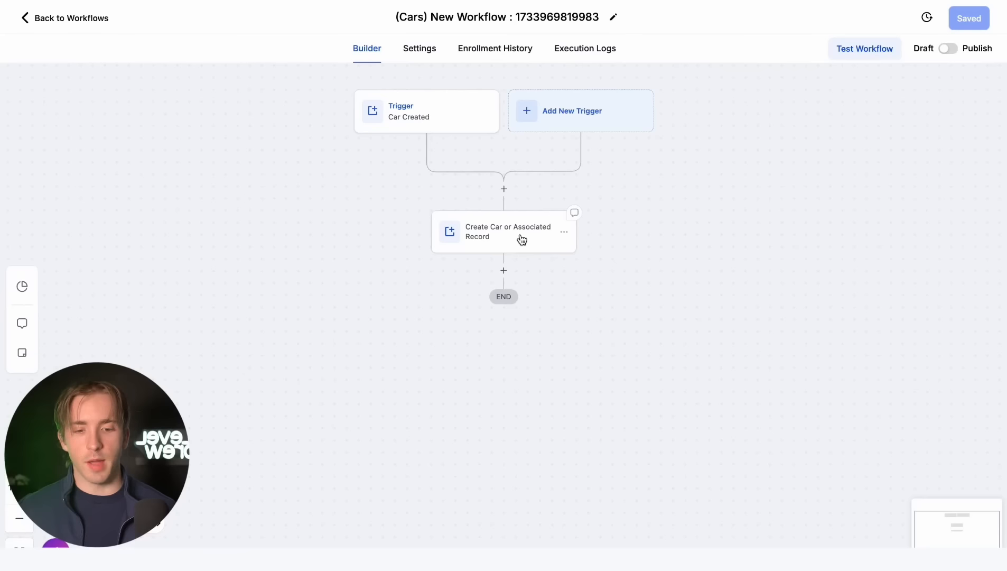
- Reopen the Create Car or Associated Record action, check which additional fields it offers, and close it
left_click(521, 236)
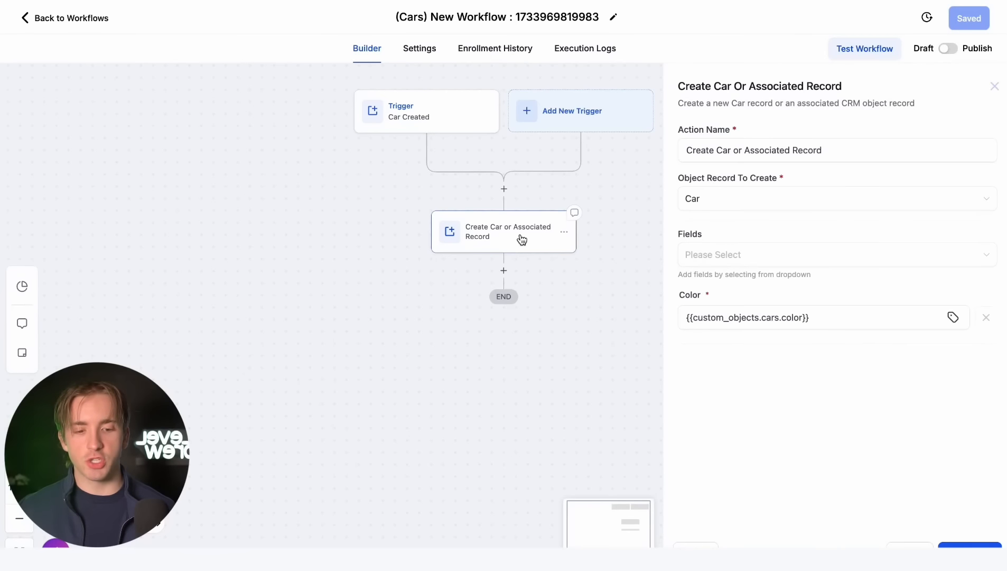
left_click(722, 251)
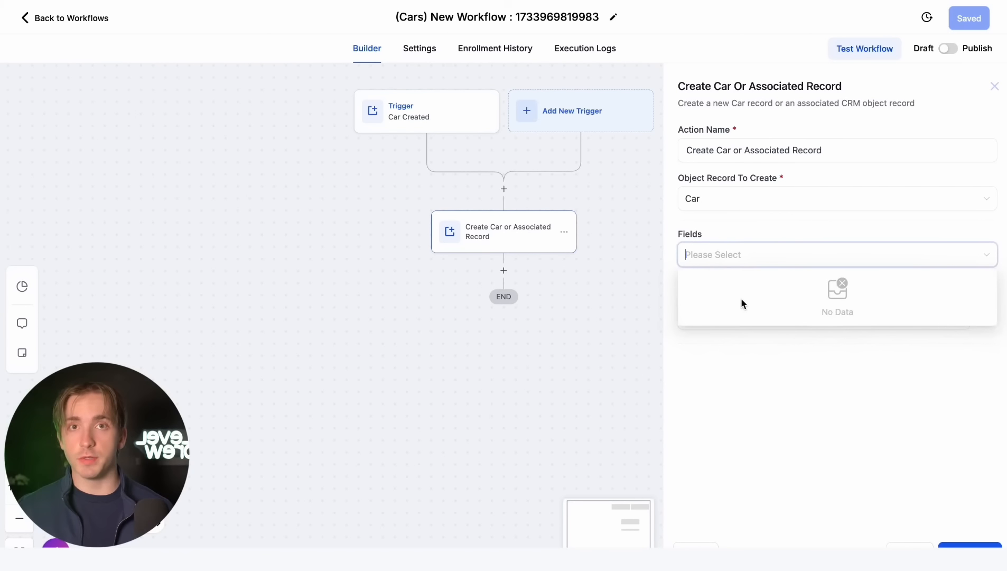
left_click(993, 87)
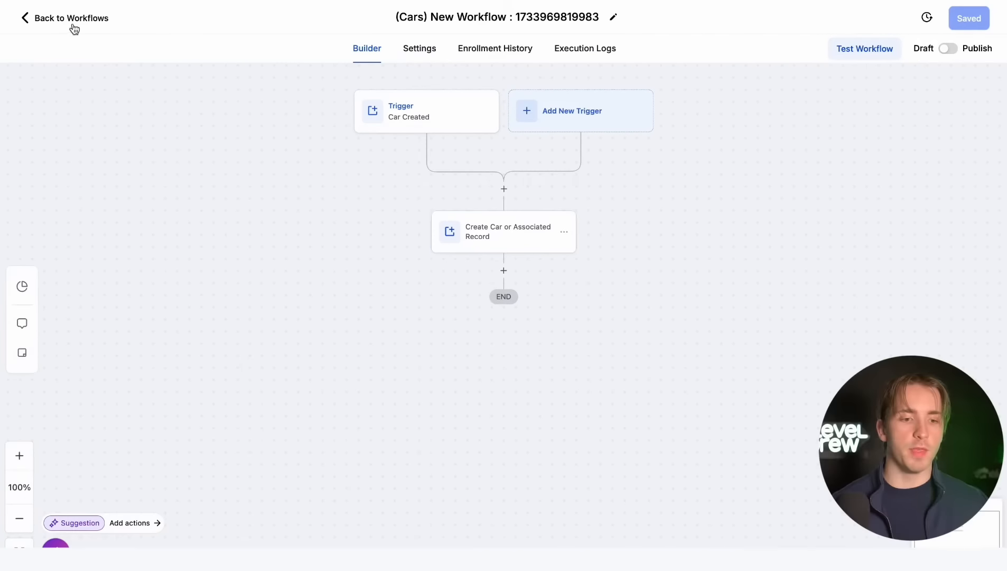
- Leave the workflow, review the Cars custom object's details in the Objects settings, and return to the object list
left_click(73, 21)
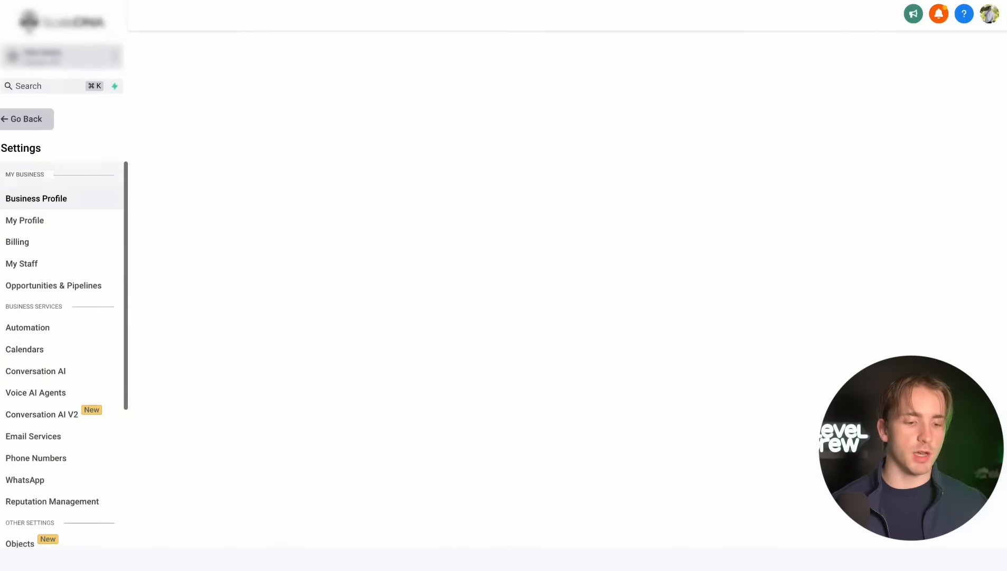
scroll(63, 508, "down", 1)
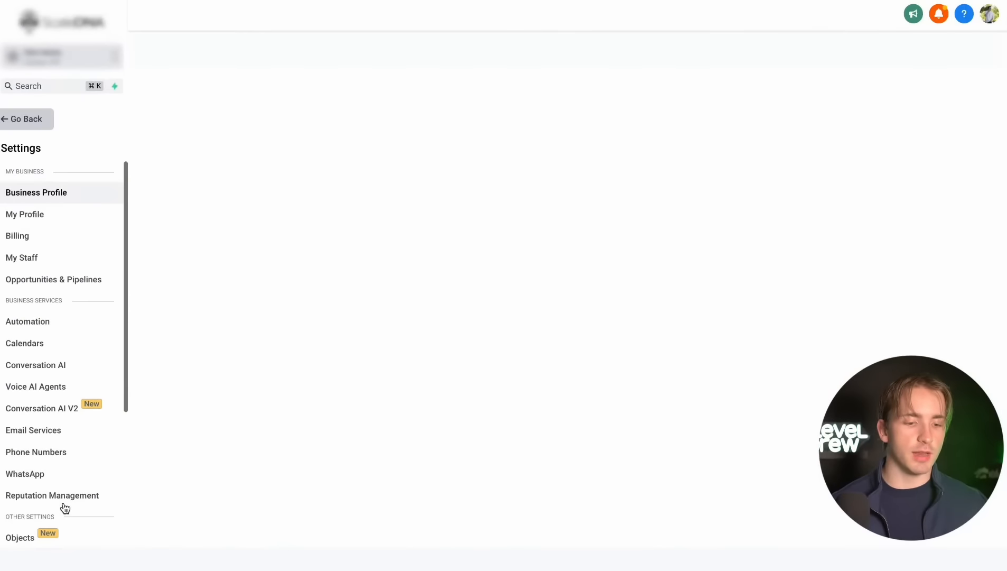
left_click(62, 522)
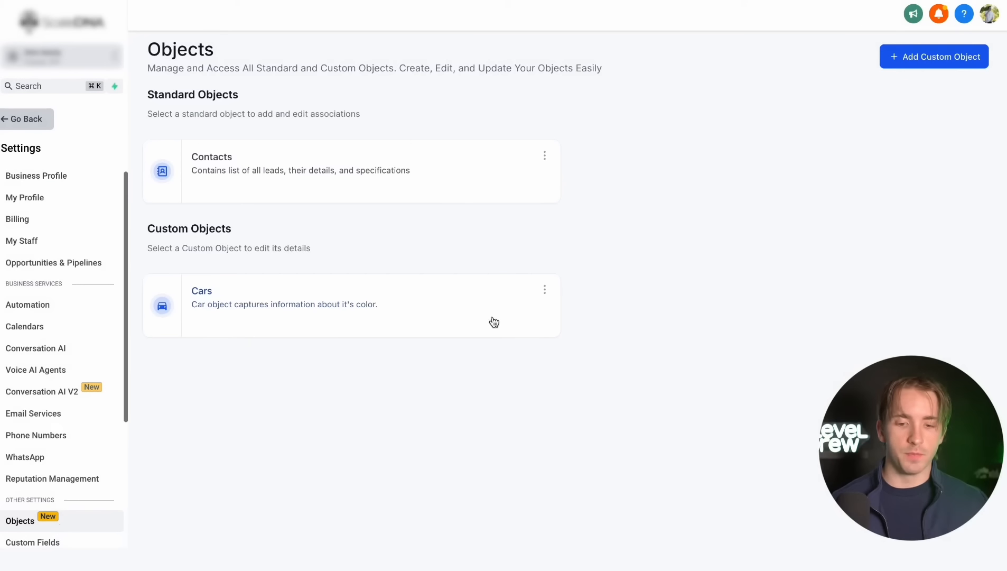
left_click(544, 295)
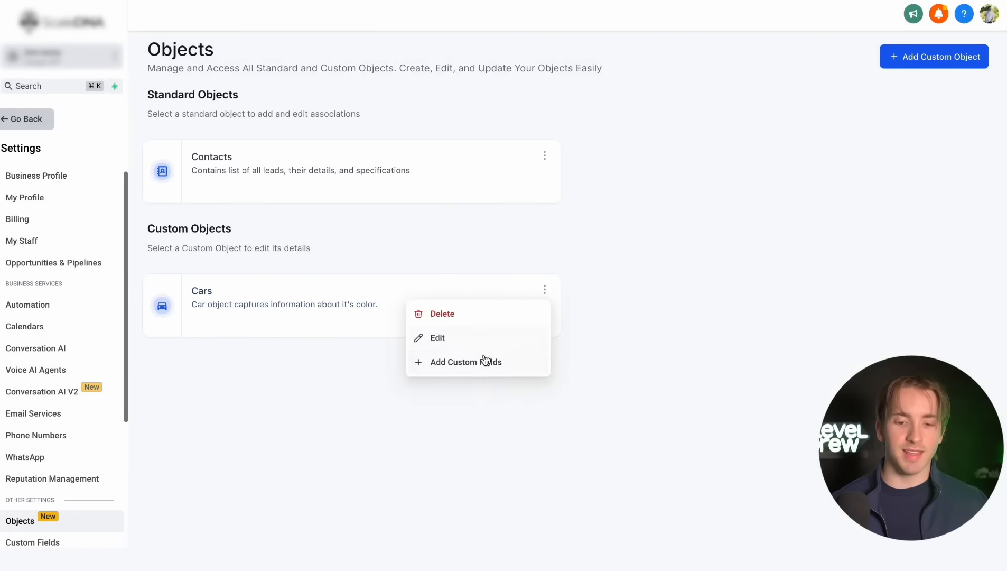
left_click(471, 341)
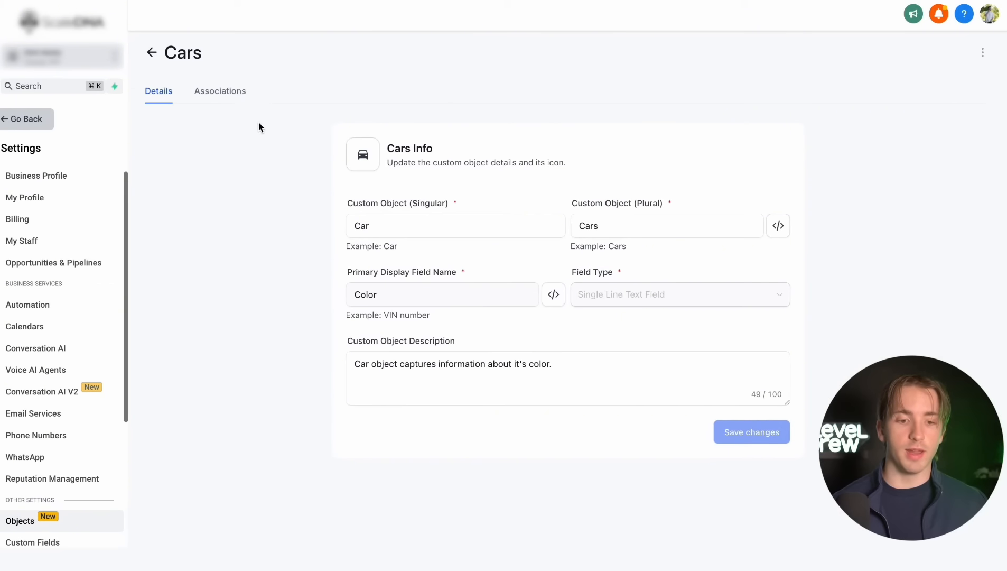
left_click(152, 55)
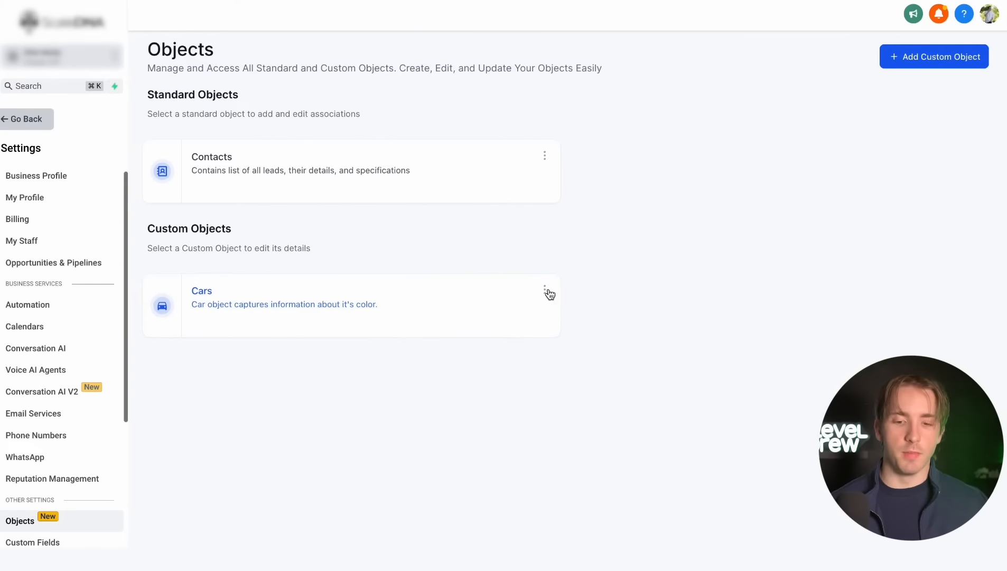
- Add a Single Line custom field named "Car Color" to the Cars object in the Car Info group and save it
left_click(545, 291)
left_click(434, 363)
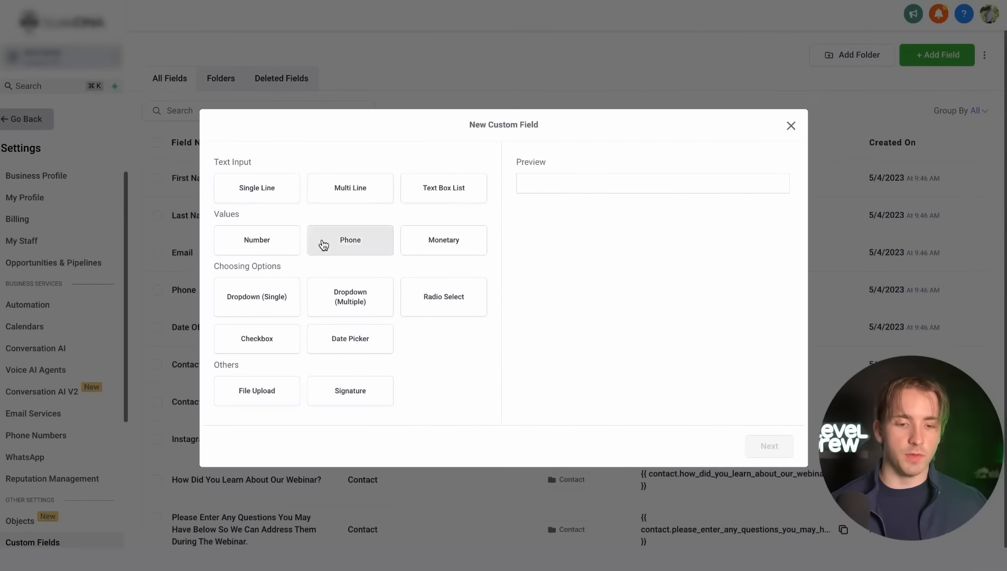
left_click(278, 198)
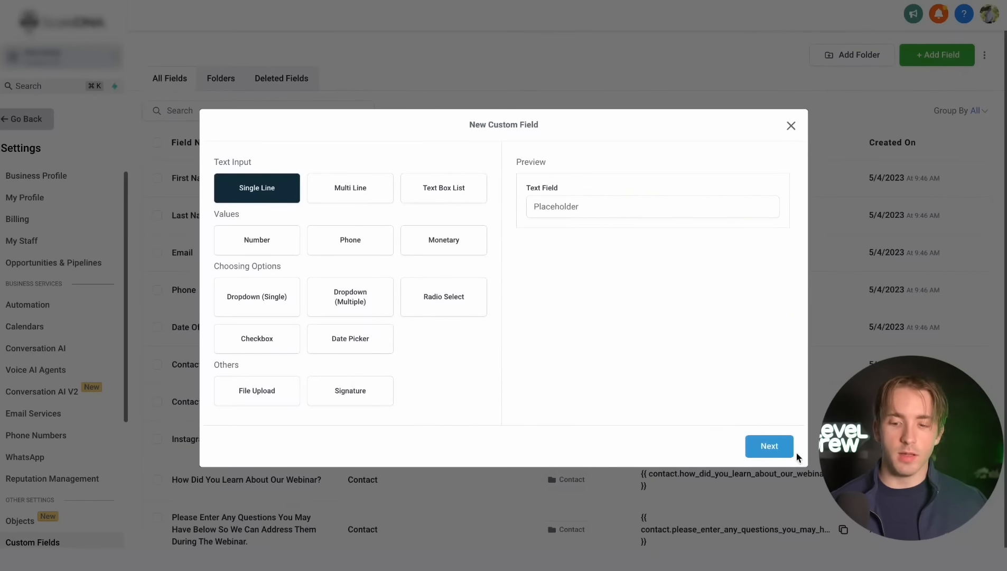
left_click(770, 446)
left_click(401, 263)
type("Color")
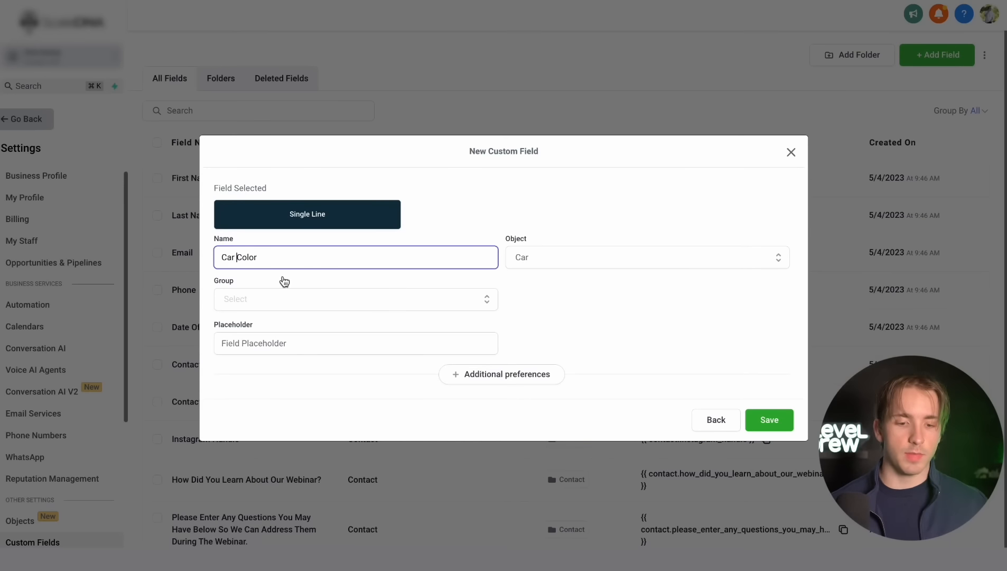
left_click(284, 281)
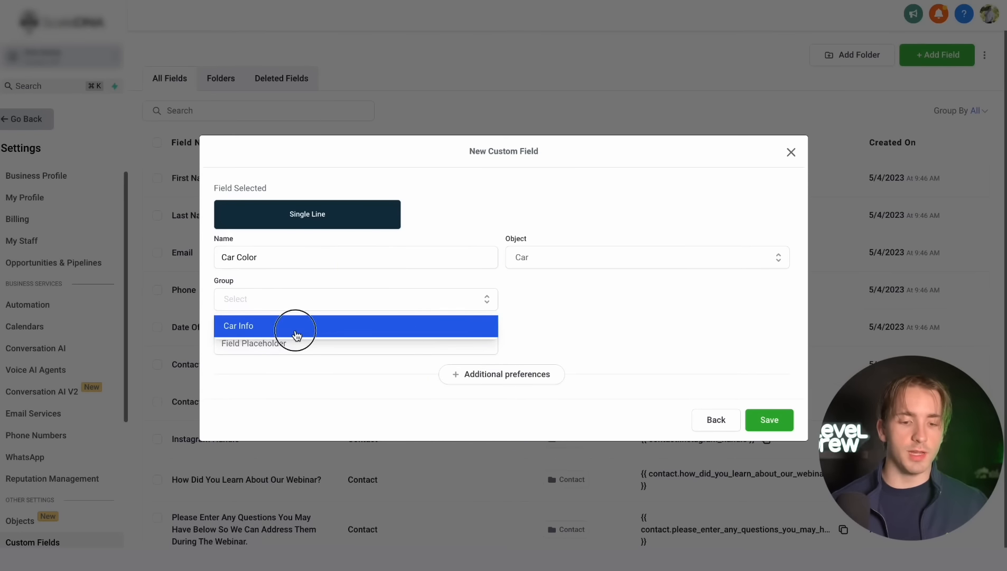
left_click(297, 335)
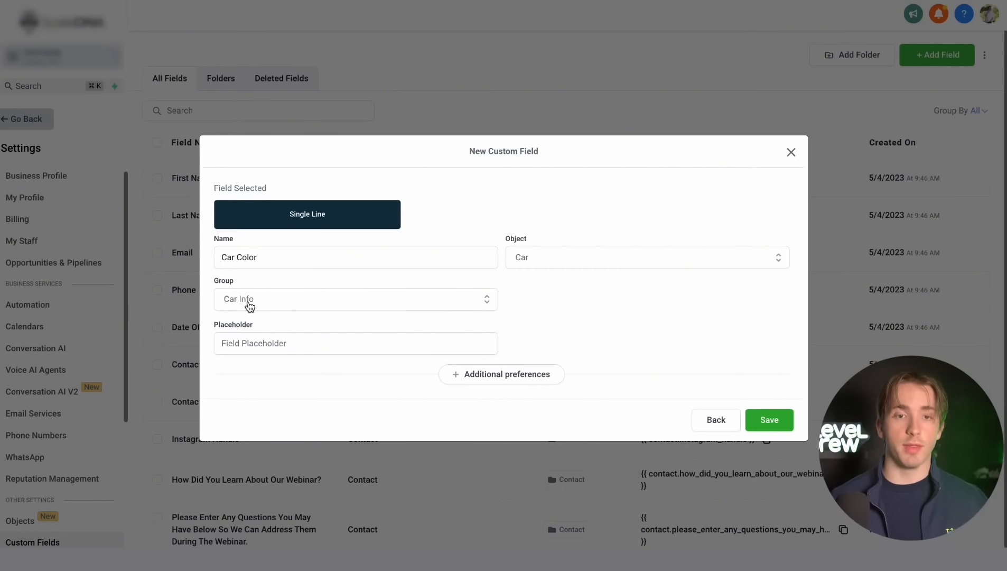
left_click(769, 420)
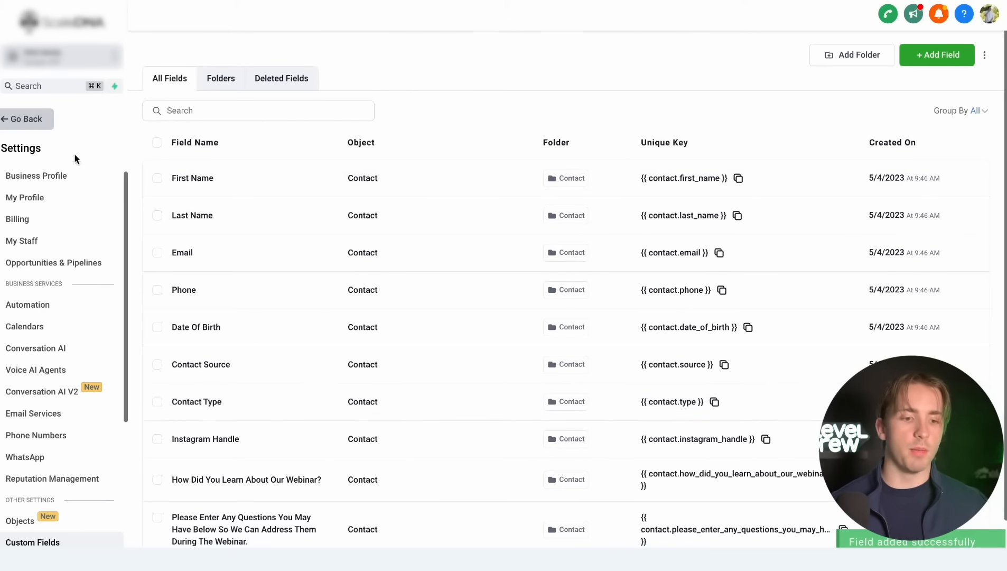
- Leave the settings, search the workflow list for "car", and open the new Cars workflow
left_click(26, 118)
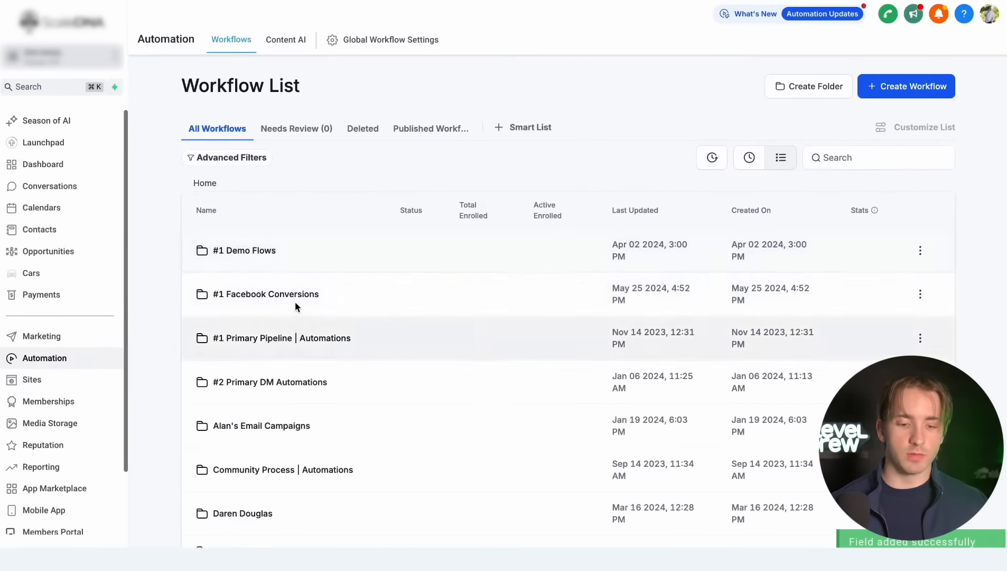
type("car")
left_click(249, 253)
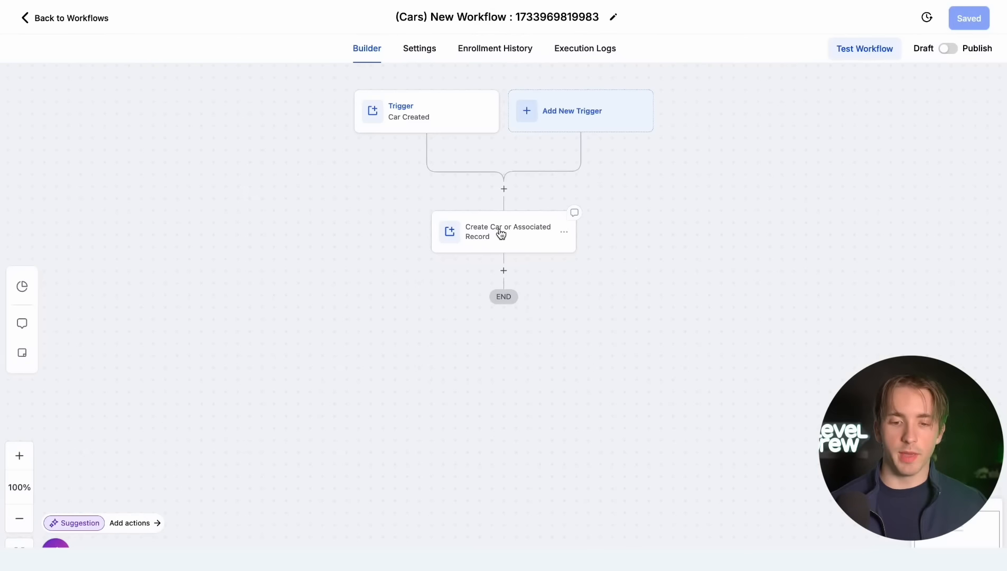
- Add the Car Color field to the Create Car or Associated Record action
left_click(499, 233)
left_click(728, 258)
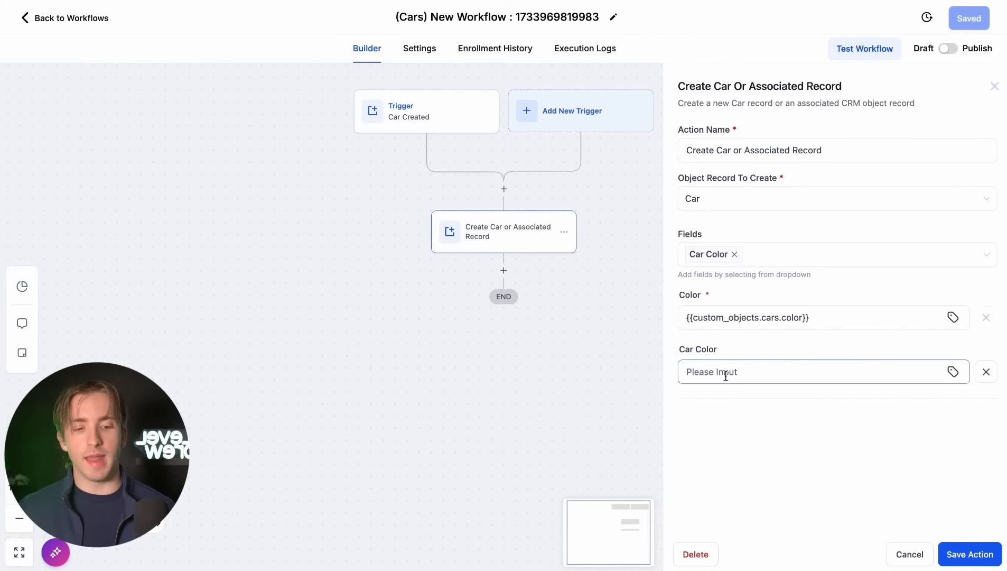
left_click(676, 349)
left_click_drag(676, 349, 740, 353)
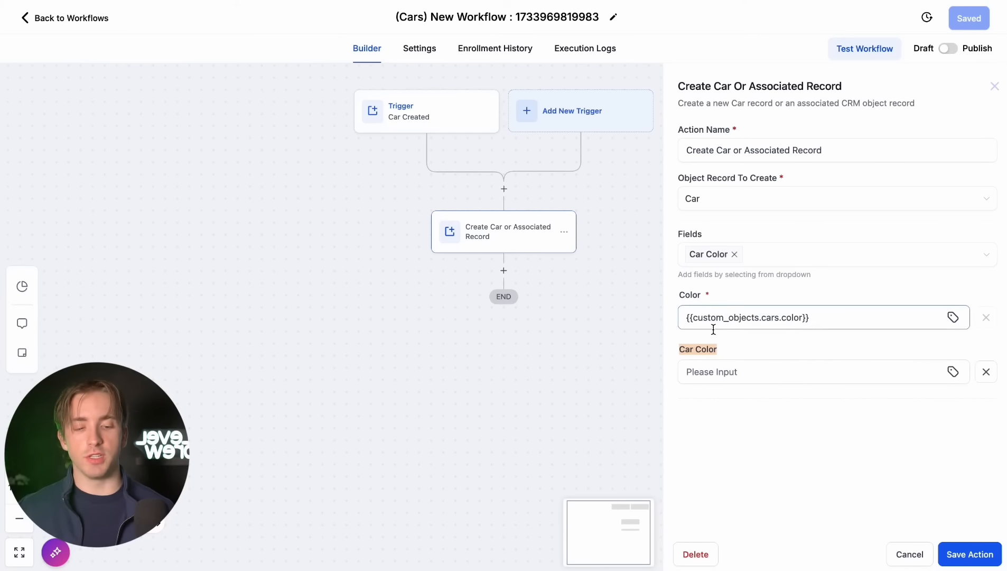
- Set the Car Color field to {{custom_objects.cars.color}}, copied from the Color field, and save the action
left_click(714, 363)
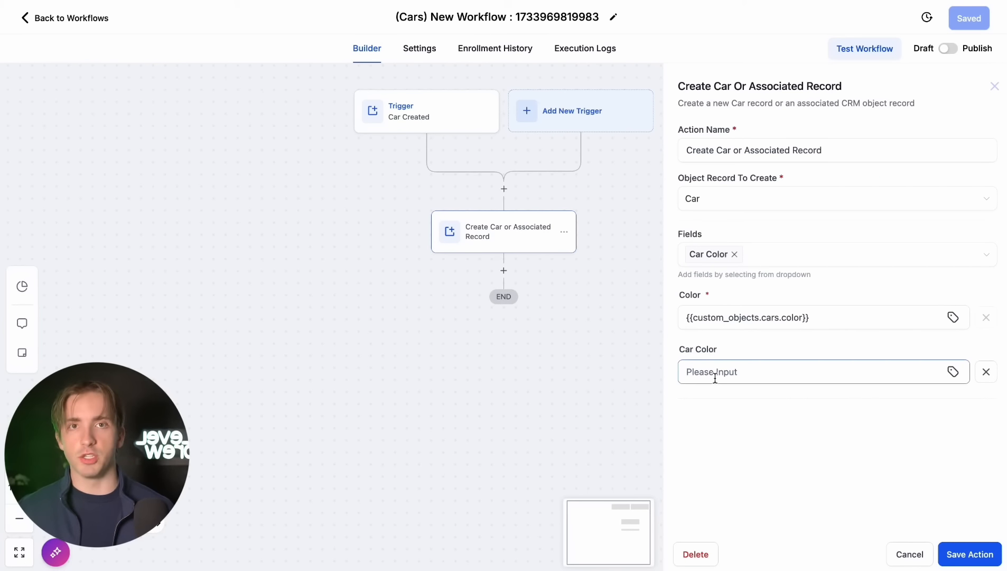
triple_click(762, 318)
key("ctrl+c")
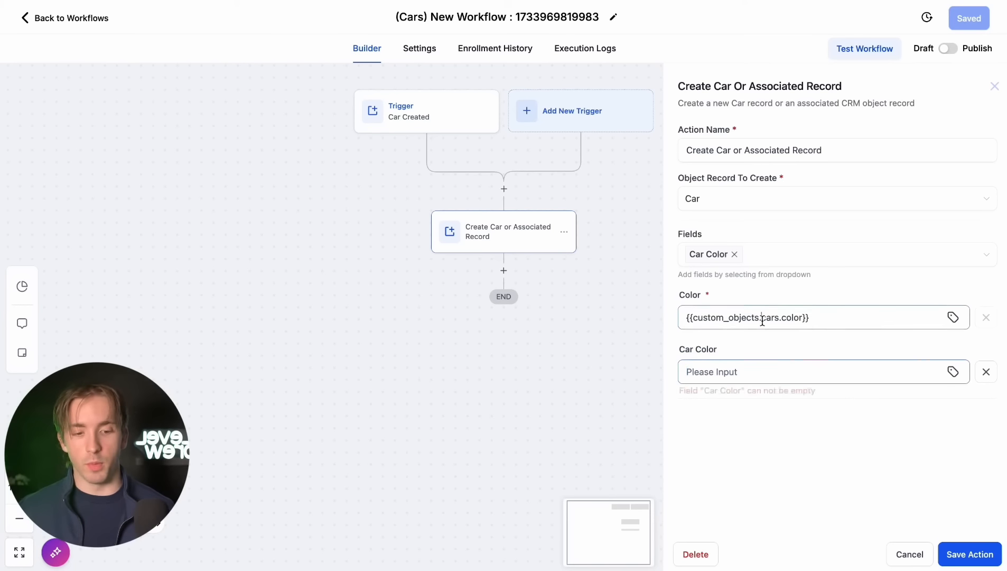
left_click(760, 377)
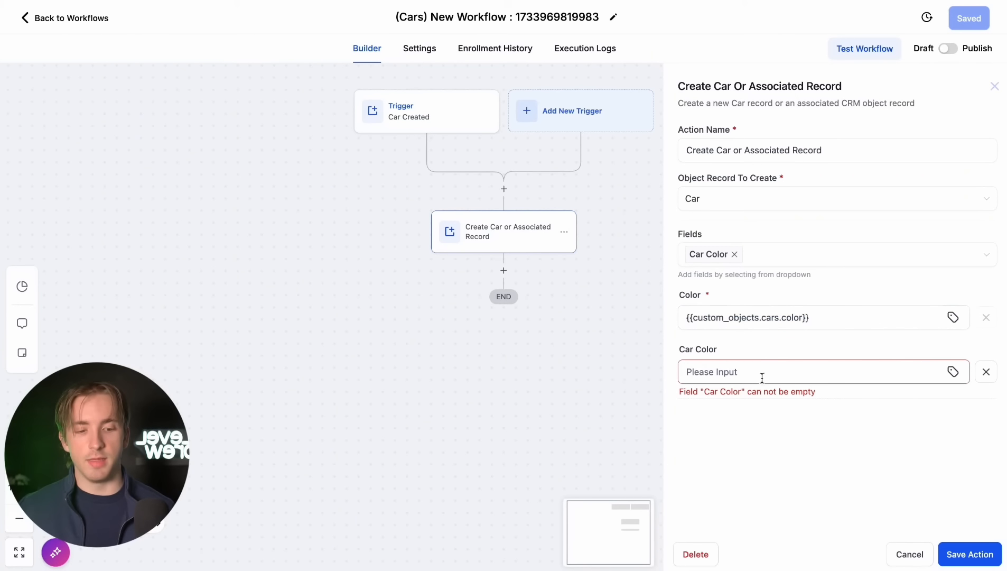
key("ctrl+v")
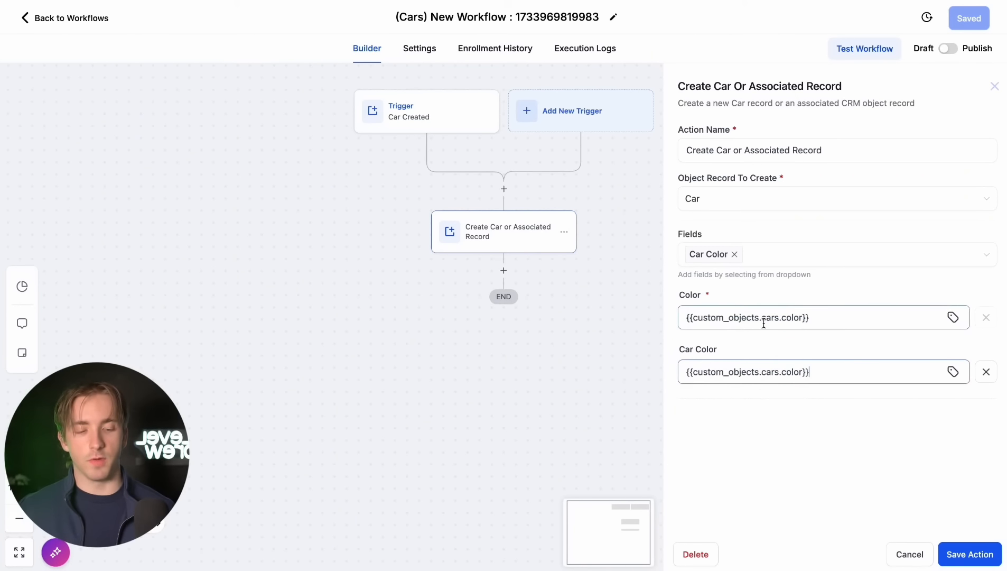
left_click(957, 555)
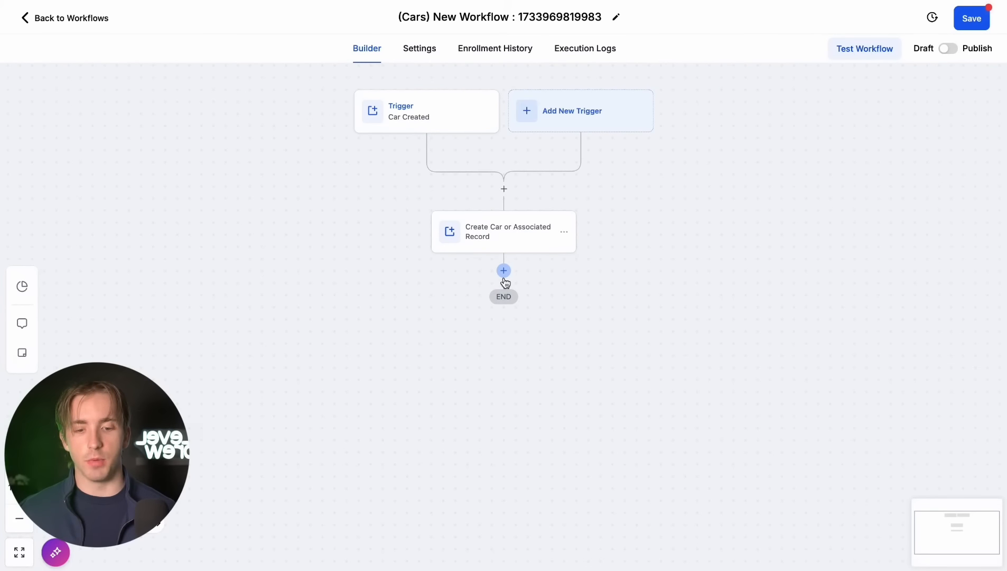
- Start an Update Custom Value action for VSL, browse the Car custom object's fields for its new value, and leave the workflow
left_click(504, 272)
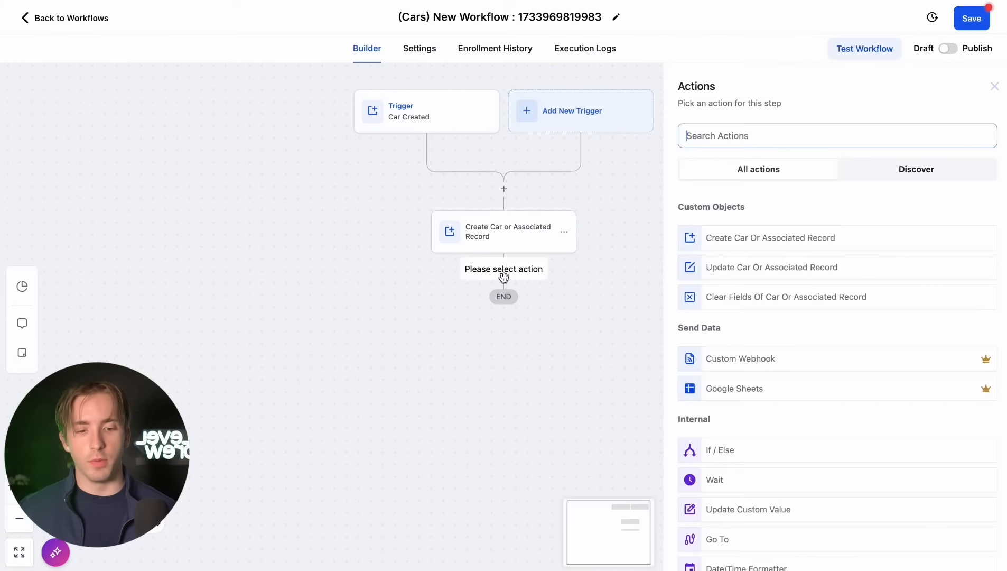
scroll(775, 357, "down", 3)
left_click(775, 358)
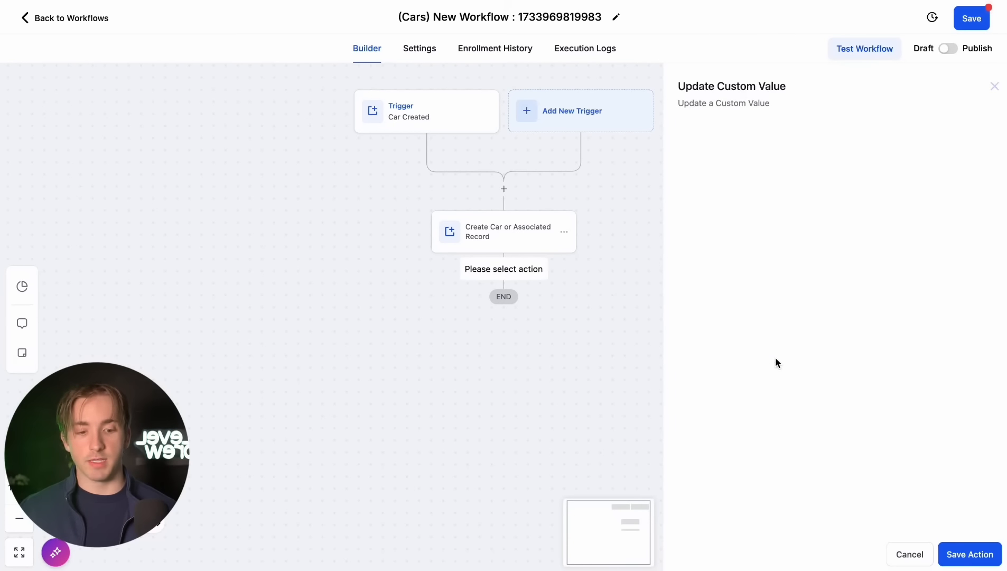
left_click(725, 211)
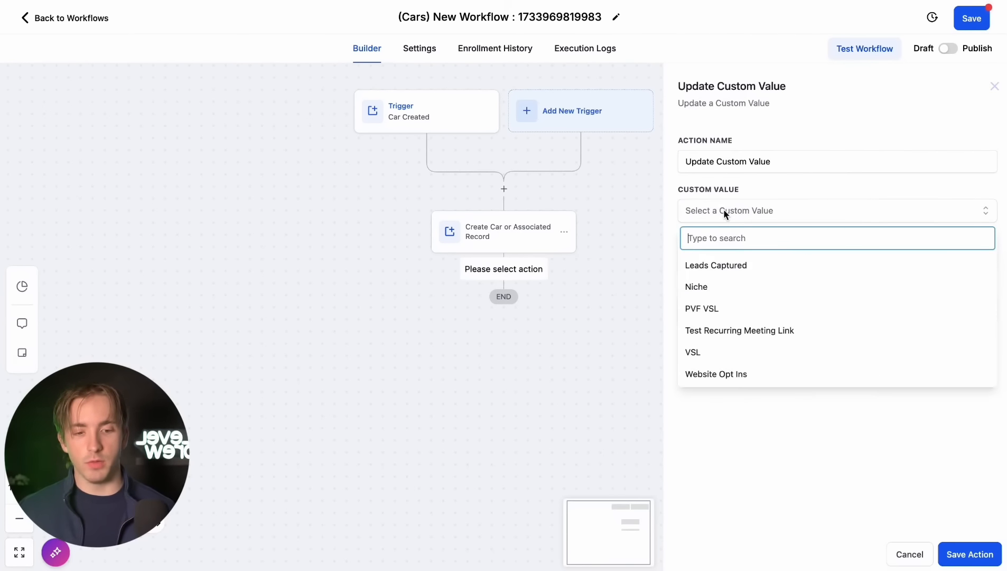
left_click(737, 354)
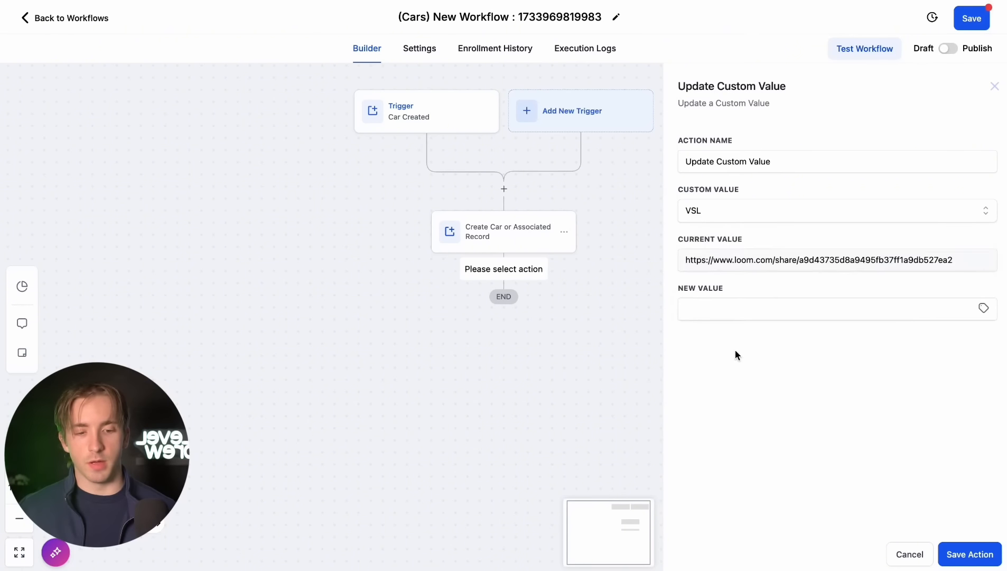
left_click(716, 300)
left_click(984, 309)
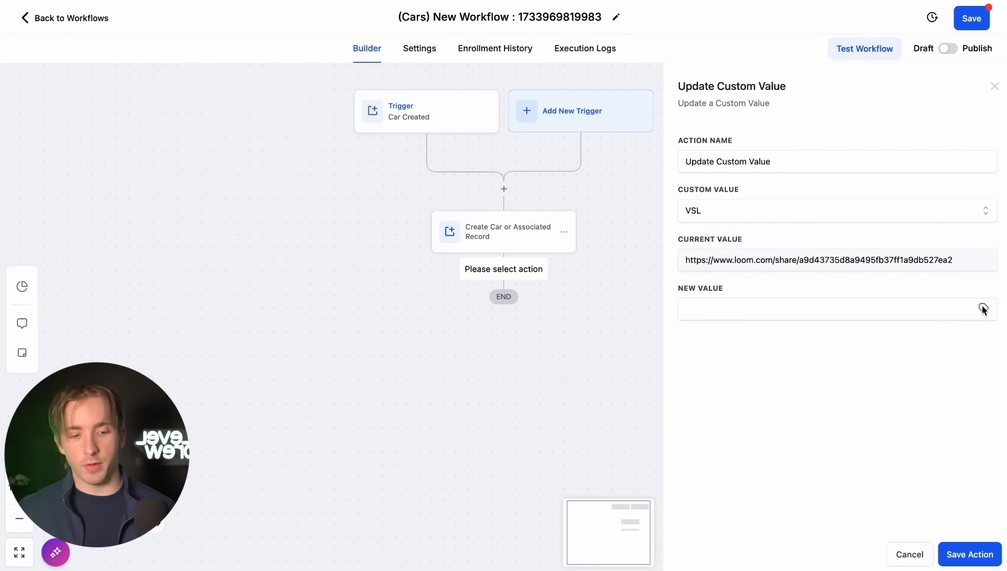
mouse_move(956, 348)
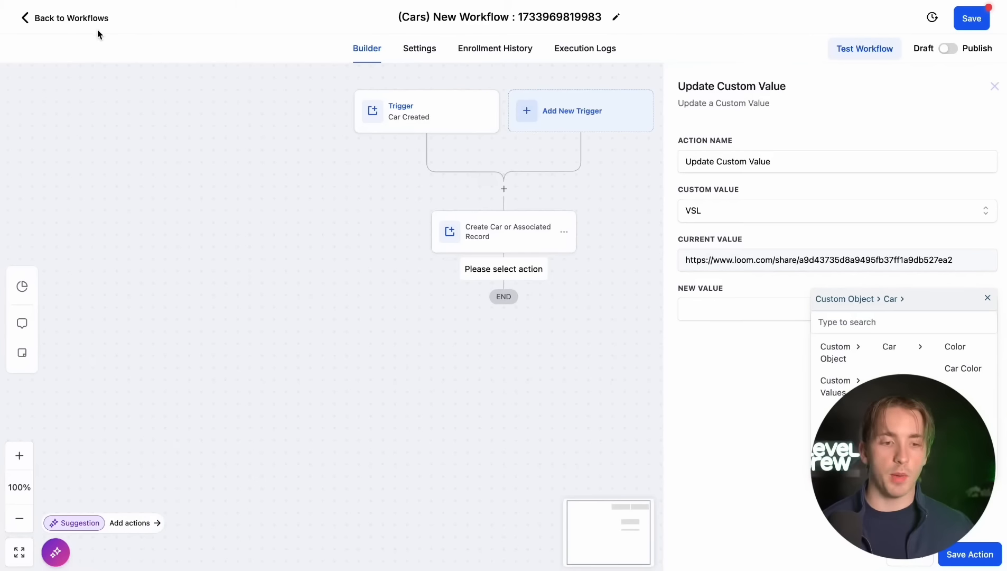
left_click(99, 20)
left_click(635, 321)
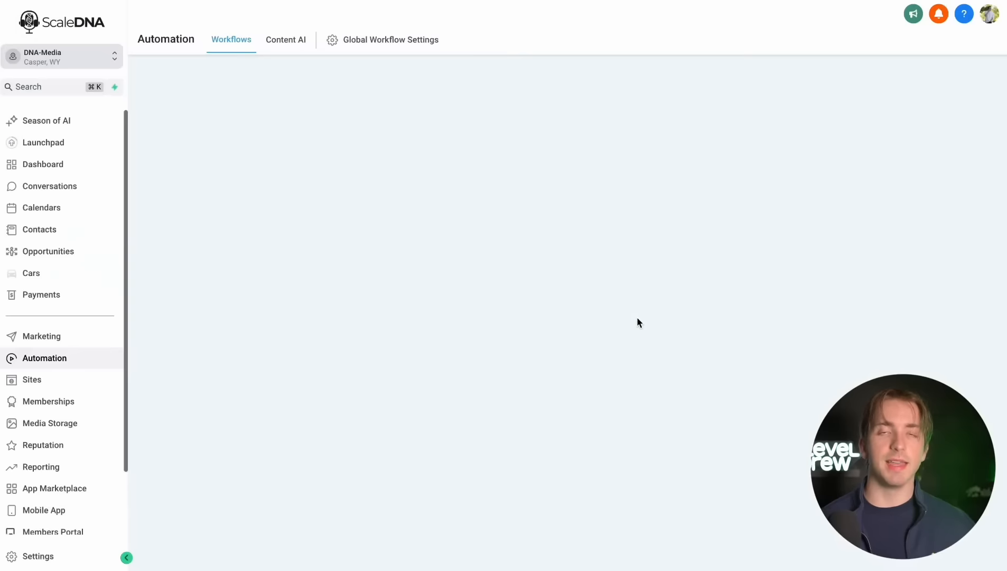
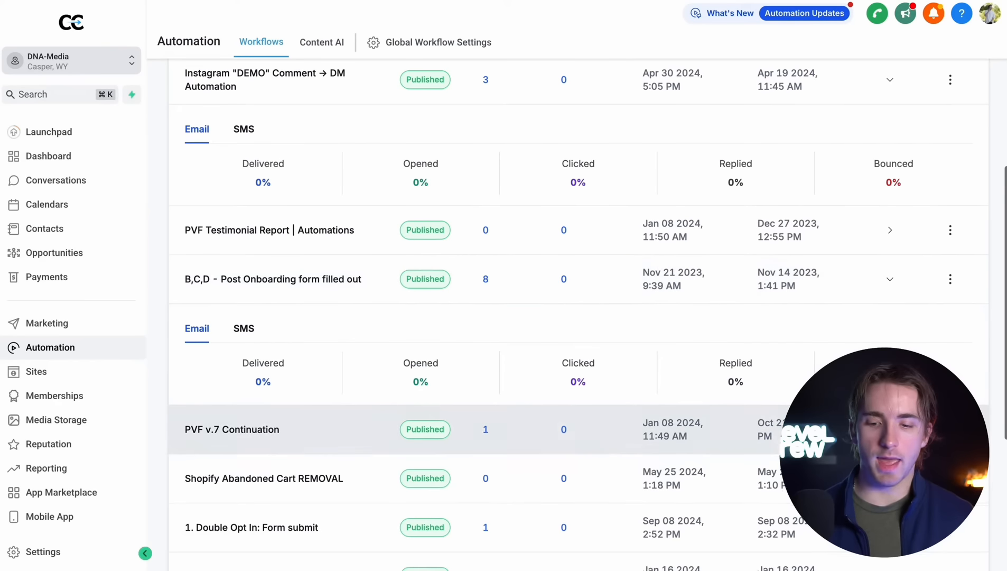
- Expand the PVF v.7 Continuation workflow's stats and show the SMS stats of the B,C,D - Post Onboarding form filled out workflow
left_click(890, 430)
left_click(245, 328)
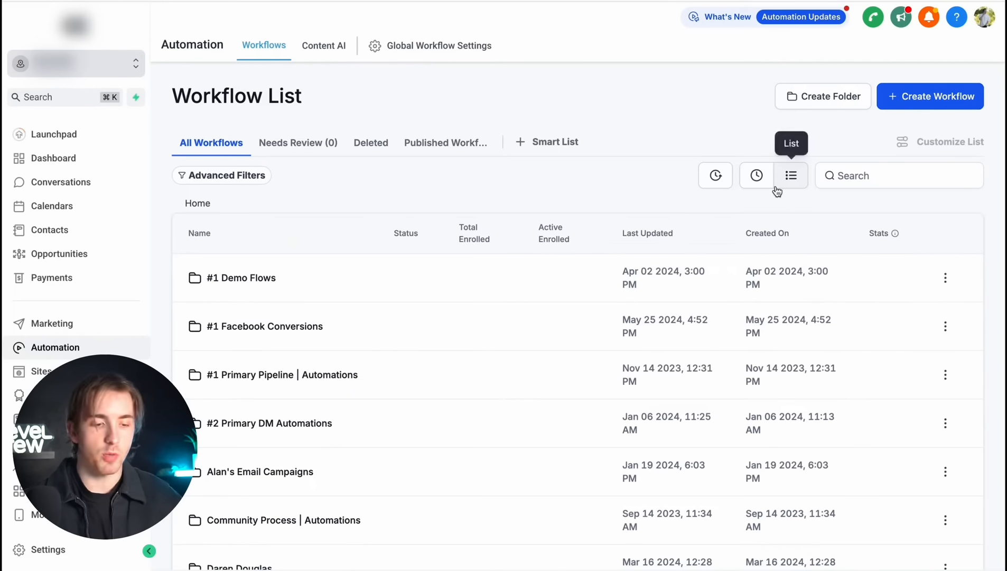
- Create a new workflow and choose Customer Replied as its trigger
left_click(941, 98)
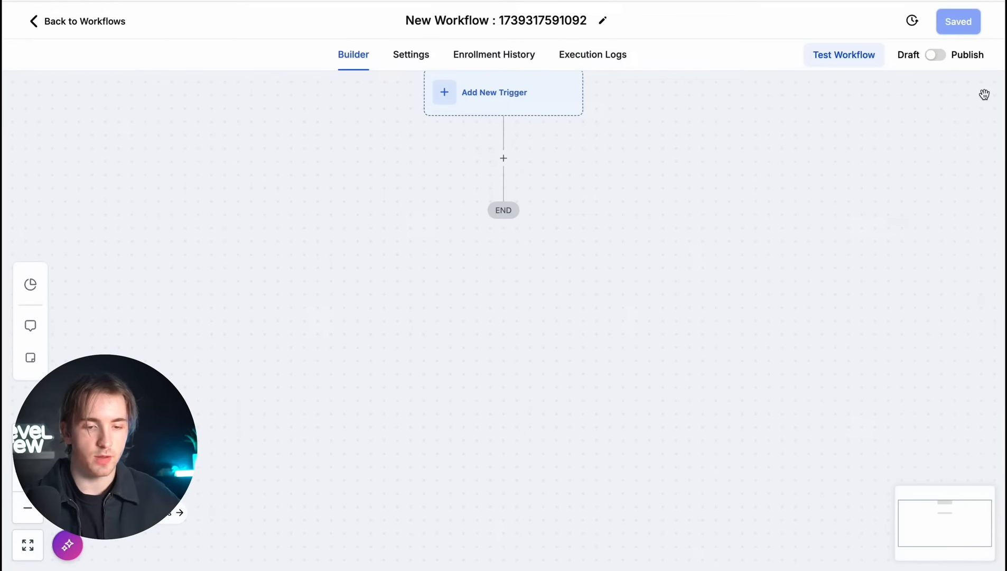
left_click(506, 111)
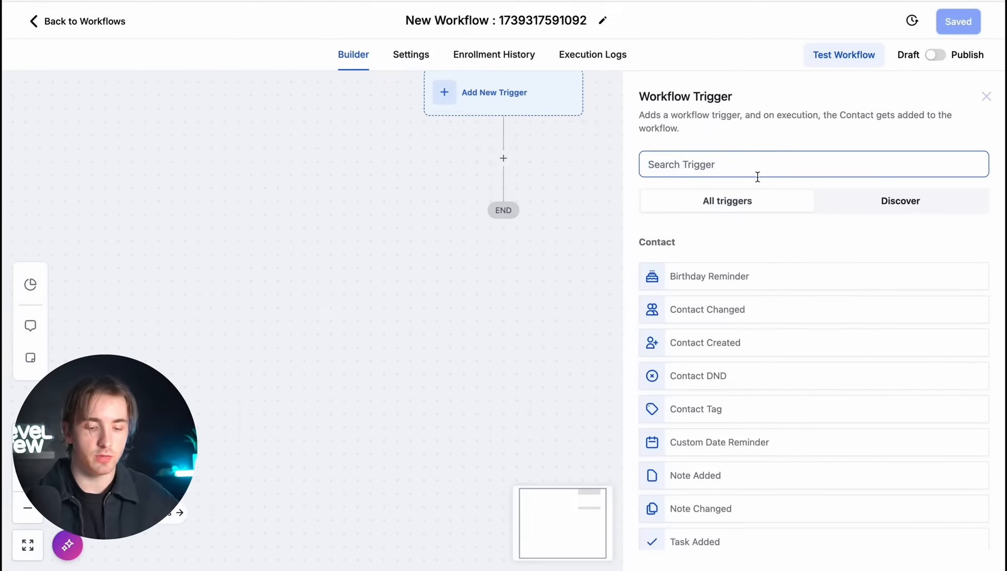
type("comment")
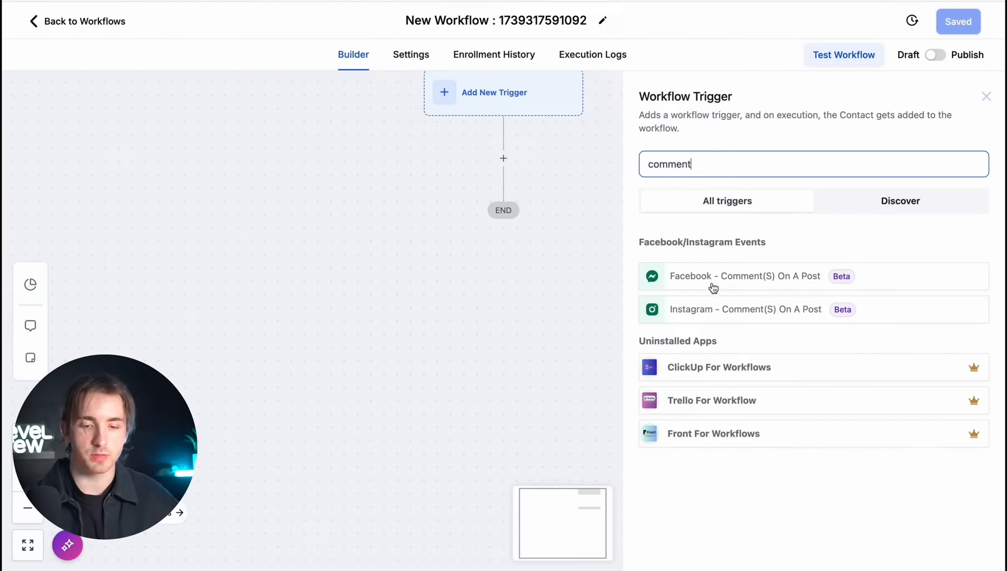
double_click(682, 159)
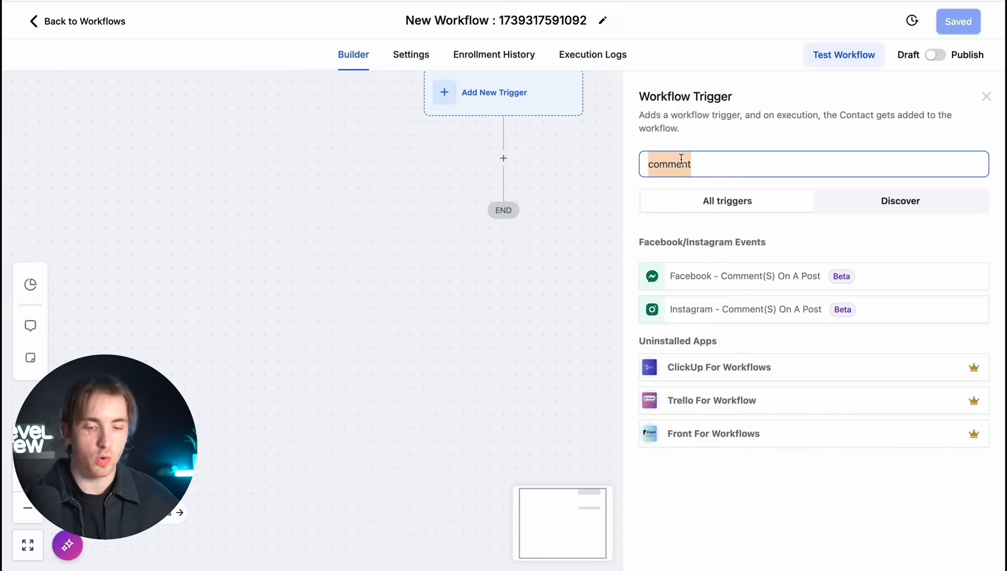
type("repl")
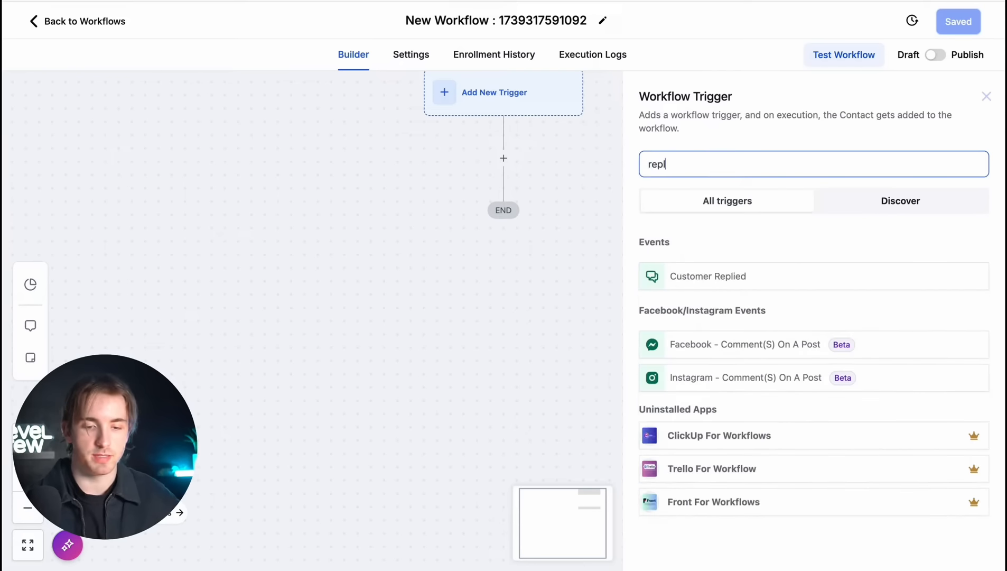
left_click(702, 286)
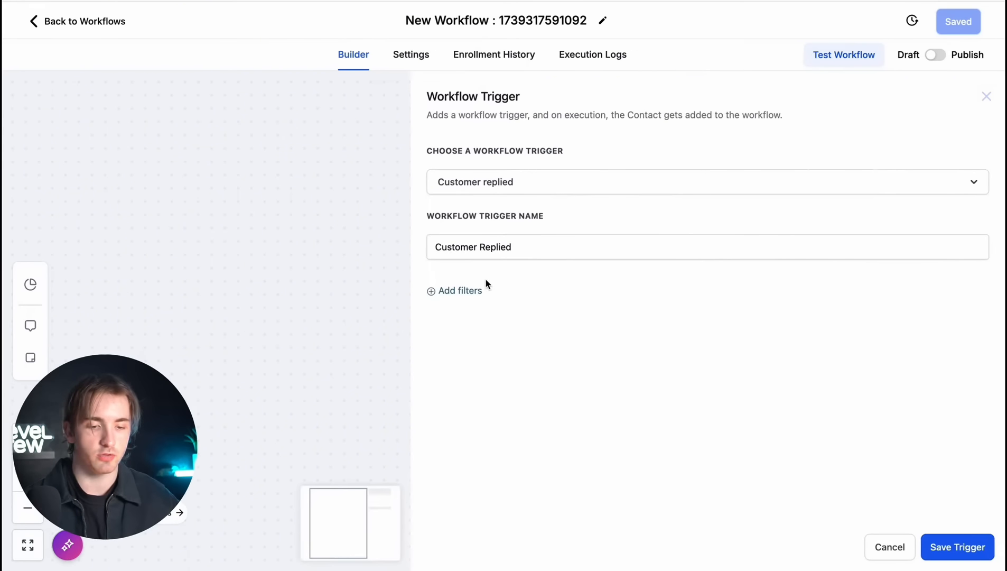
- Filter the Customer Replied trigger to the reply channel Instagram DM and save the trigger
left_click(460, 291)
left_click(472, 308)
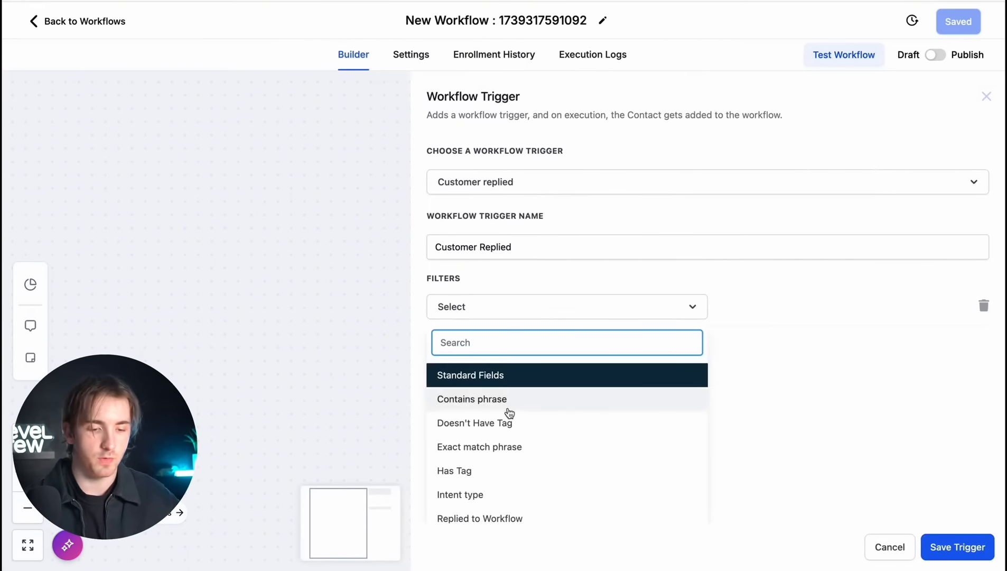
scroll(510, 466, "down", 2)
left_click(506, 465)
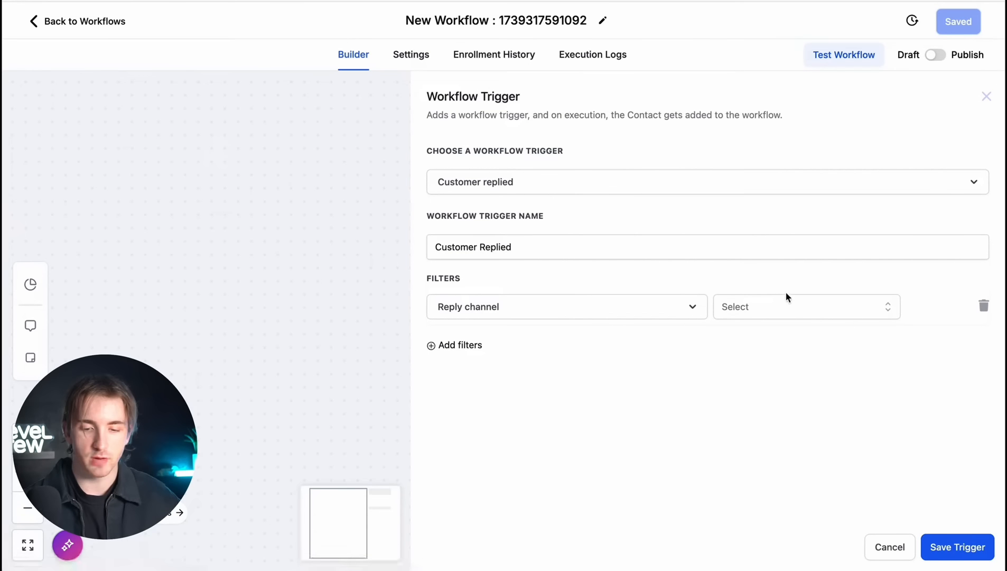
left_click(783, 309)
scroll(777, 402, "down", 2)
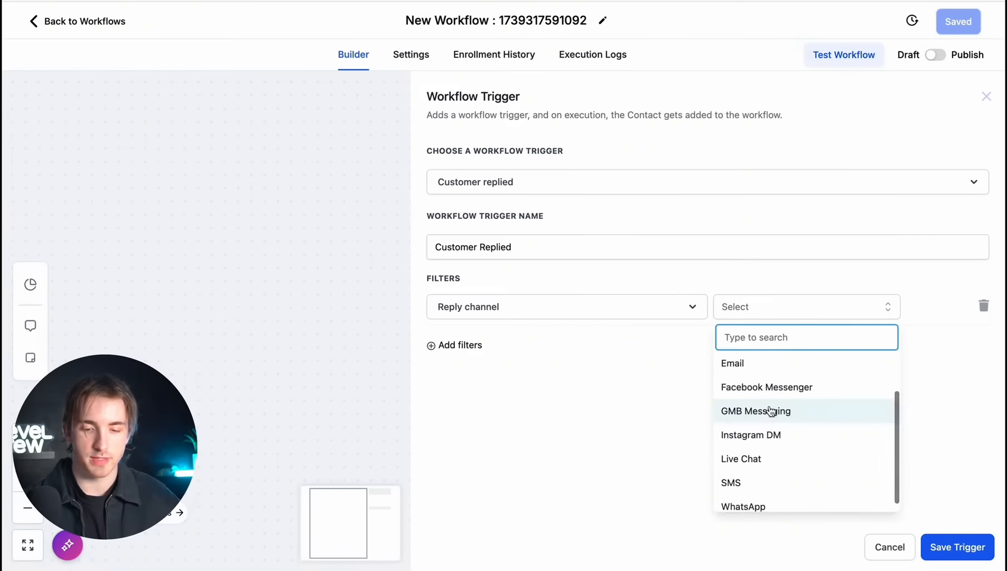
left_click(768, 435)
left_click(935, 557)
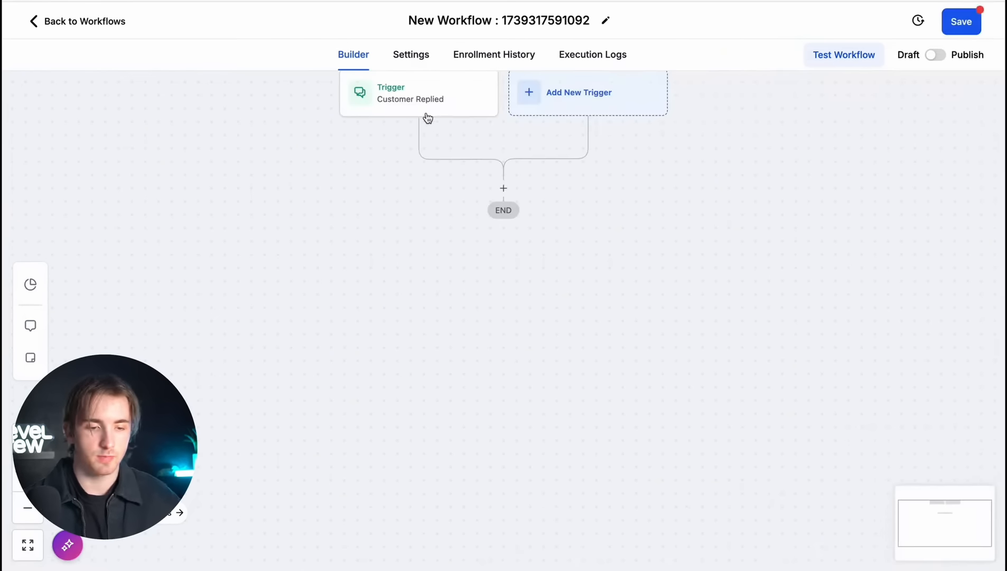
- Add an Instagram Interactive Messenger action with the reply type Reply to DM and the message "here!"
left_click(504, 185)
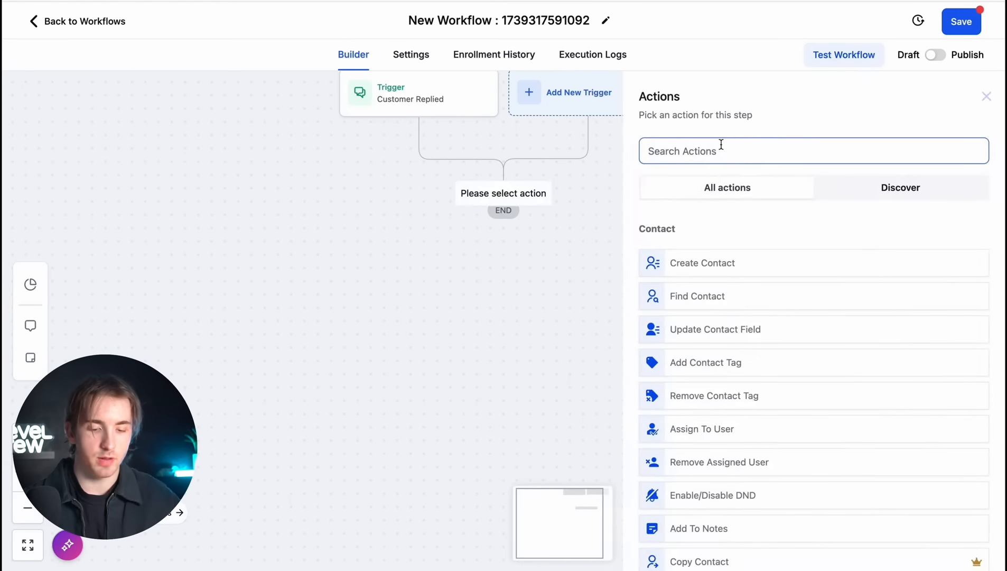
type("ins")
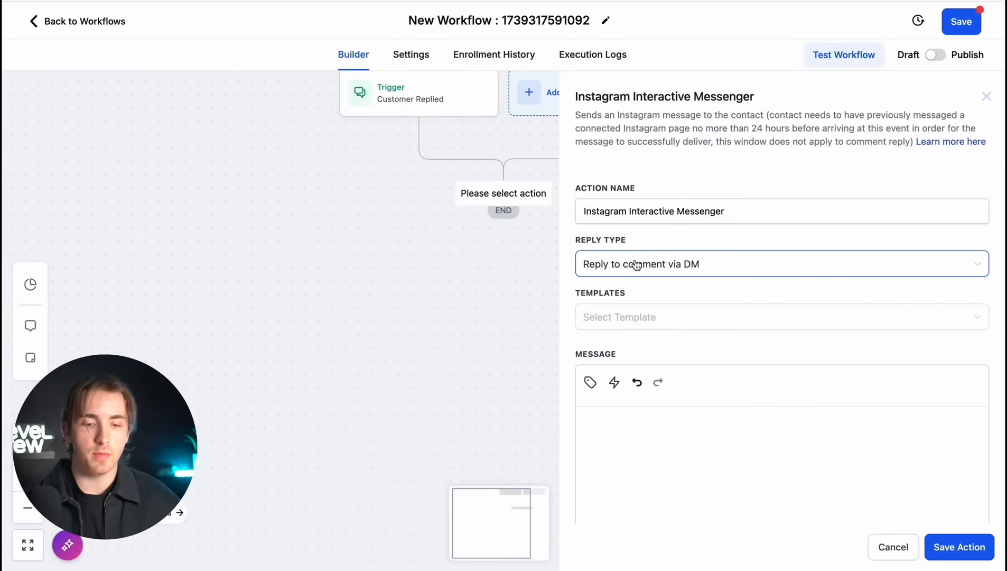
left_click(636, 265)
left_click(632, 299)
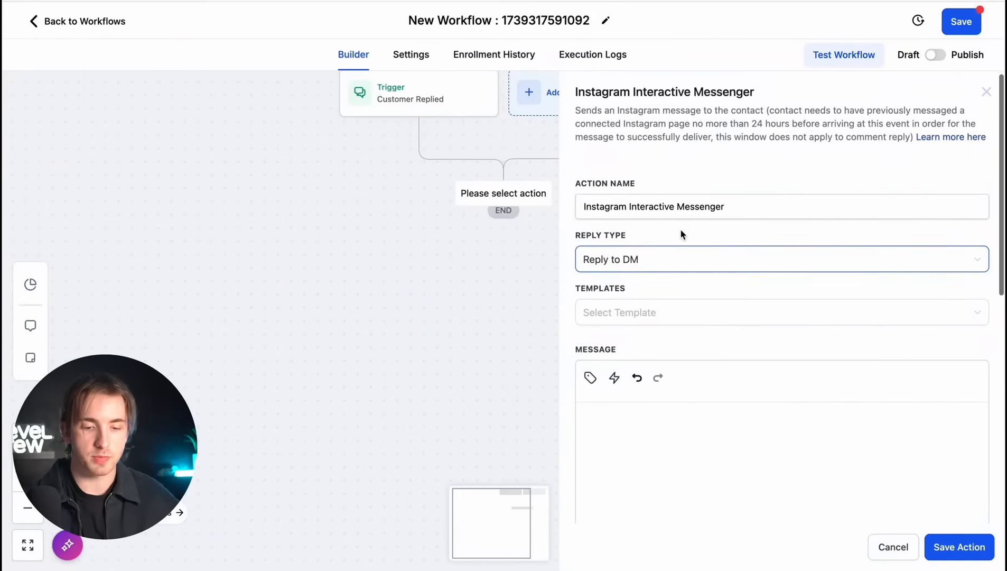
scroll(682, 233, "down", 3)
left_click(650, 271)
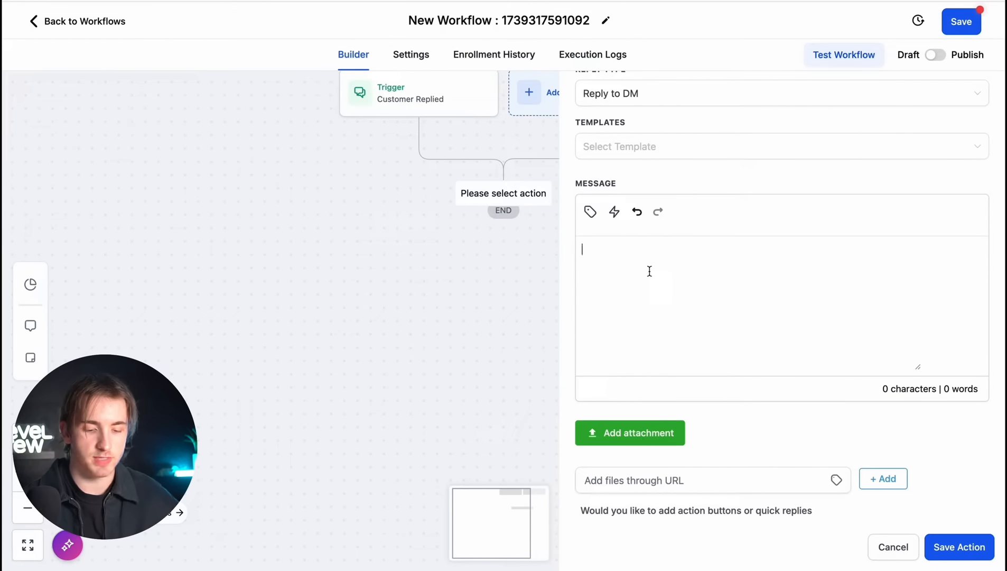
type("here!")
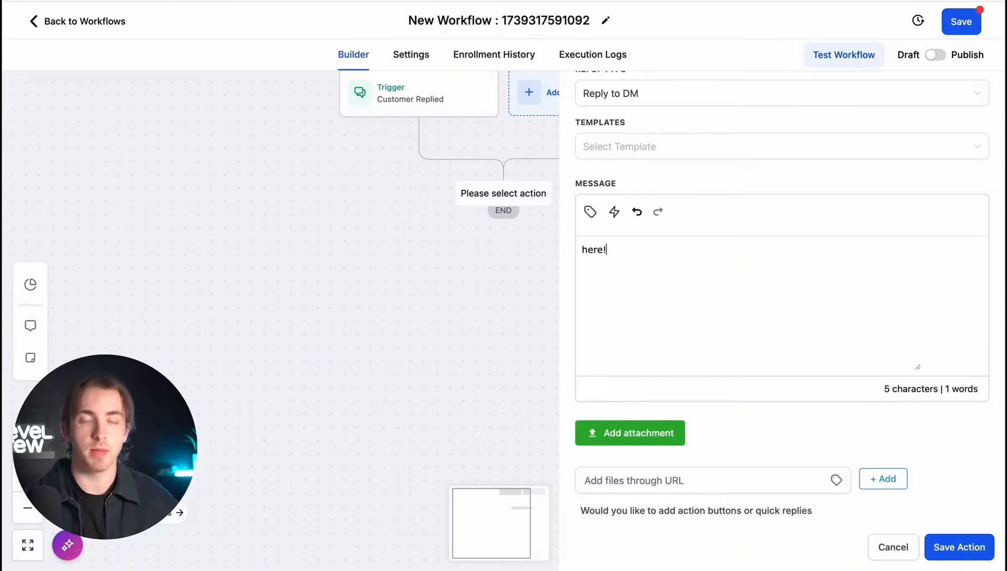
- Switch the Instagram action to Quick Replies and add a first quick reply reading "Book a call!"
scroll(671, 417, "down", 4)
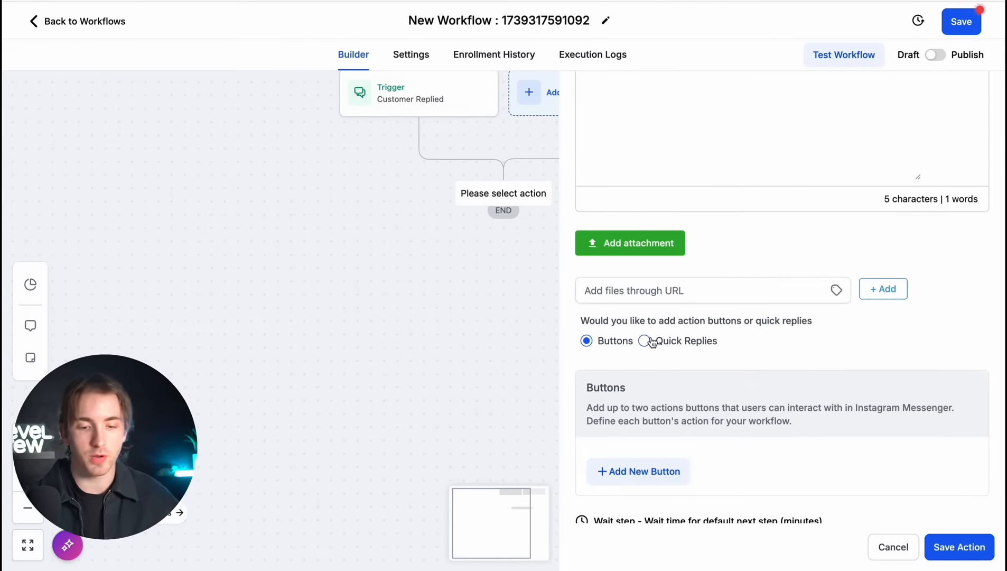
left_click(646, 341)
scroll(650, 342, "down", 2)
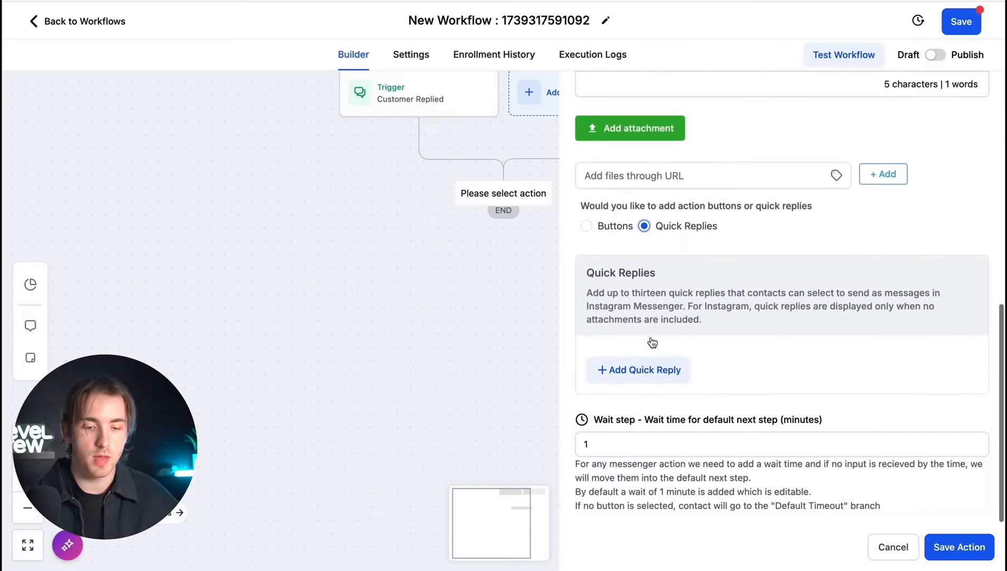
left_click(640, 380)
left_click(645, 400)
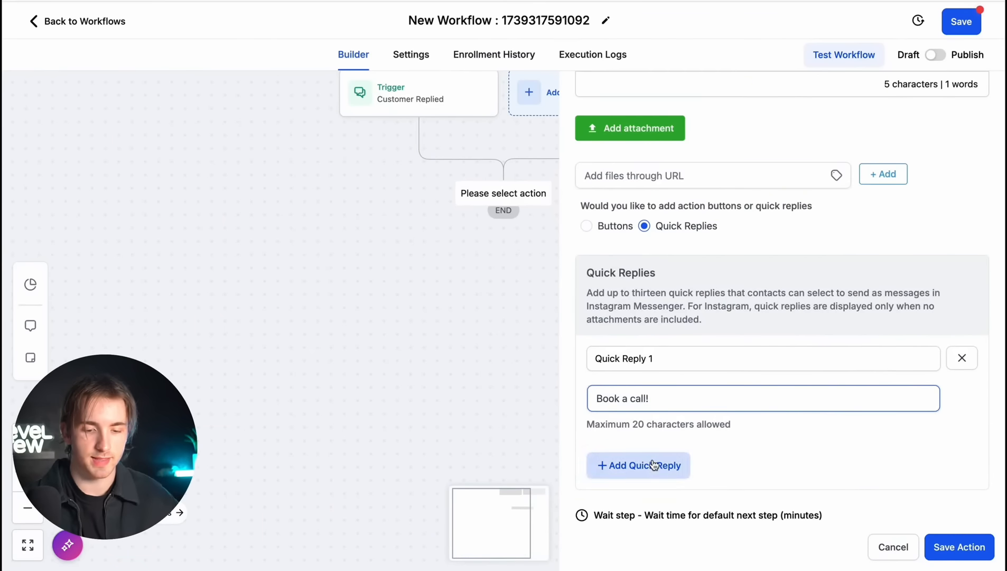
- Add two more quick replies reading "Youtube" and "Website!" to the Instagram action
left_click(655, 465)
left_click(653, 438)
type("Youtube")
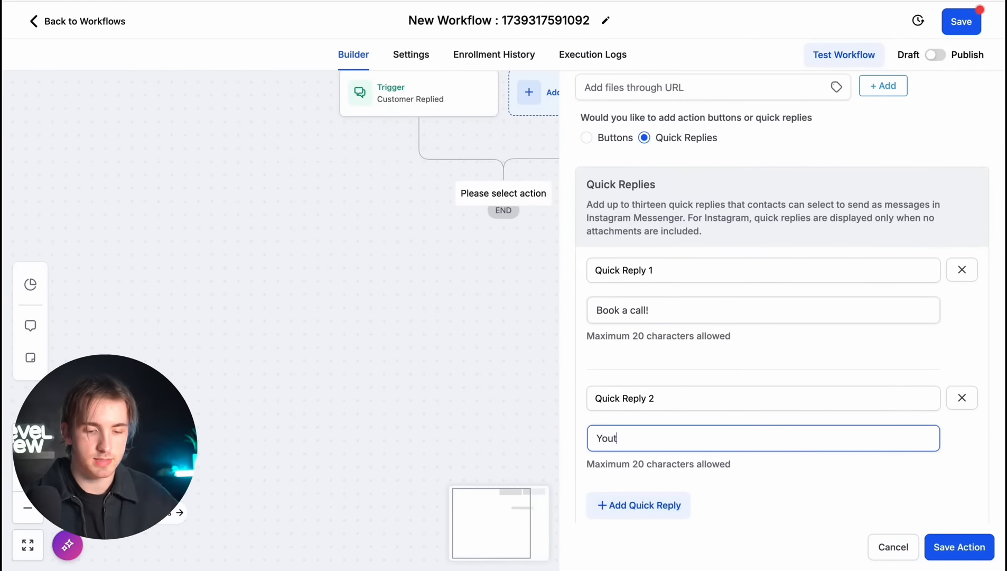
left_click(666, 512)
scroll(665, 513, "down", 3)
left_click(668, 401)
type("Website!")
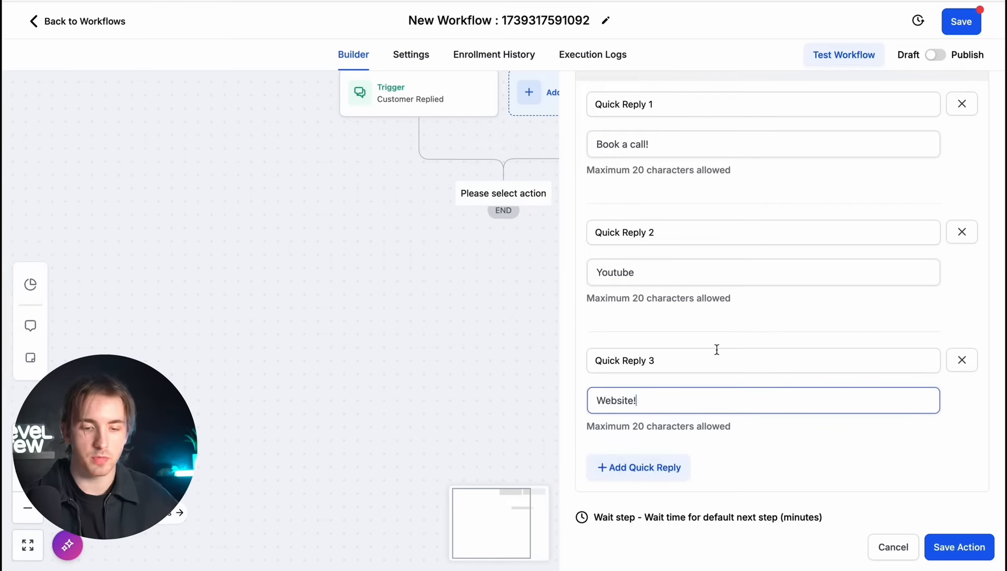
scroll(717, 350, "up", 1)
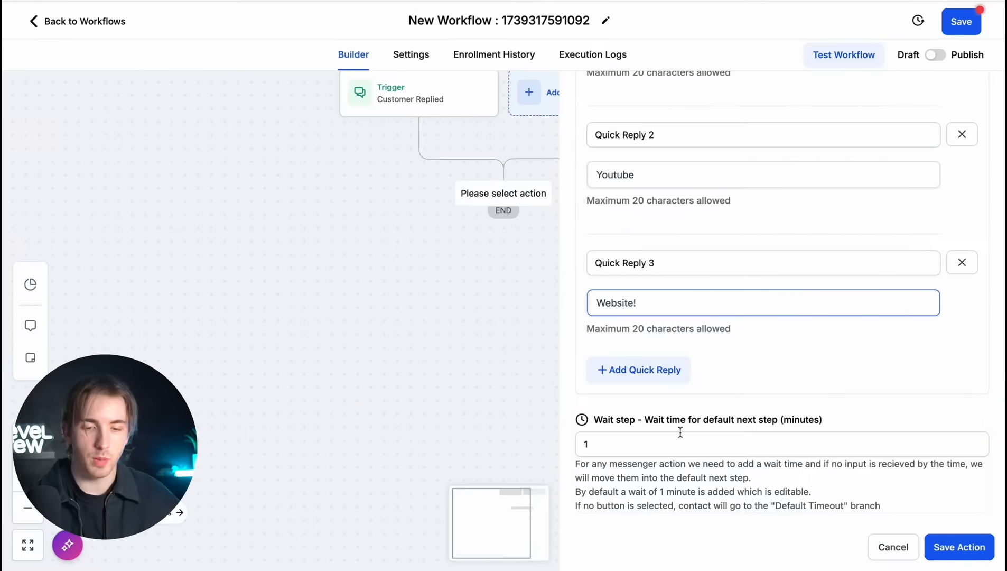
- Change the Instagram action's message to "Message here!" and save the action with its three quick replies
scroll(680, 432, "up", 10)
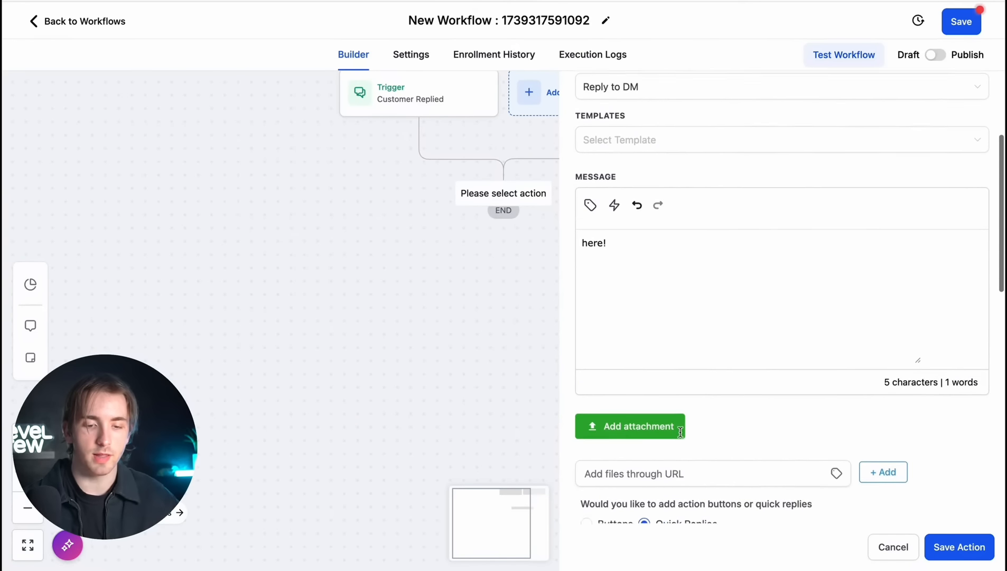
left_click(582, 246)
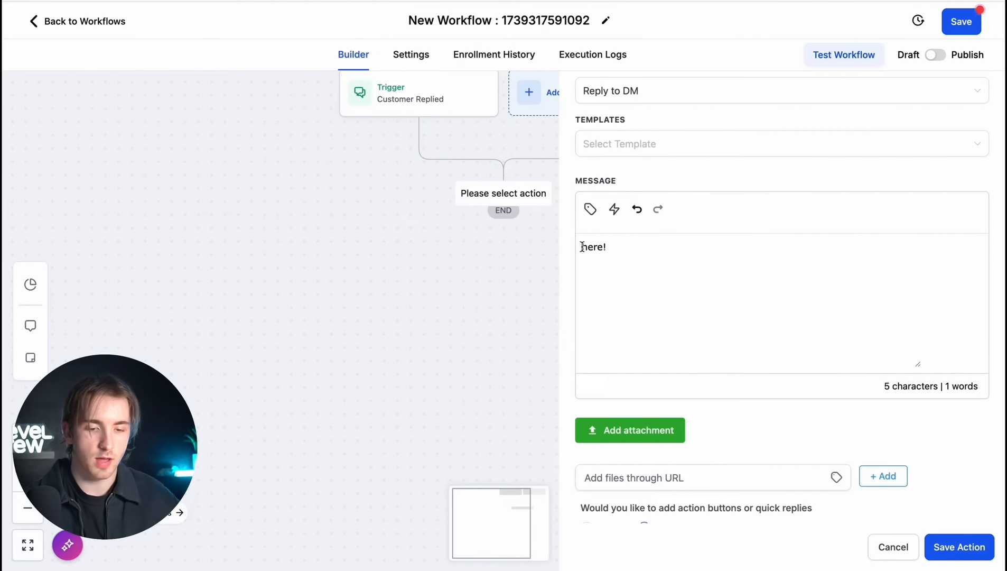
type("Hey t")
scroll(708, 327, "down", 10)
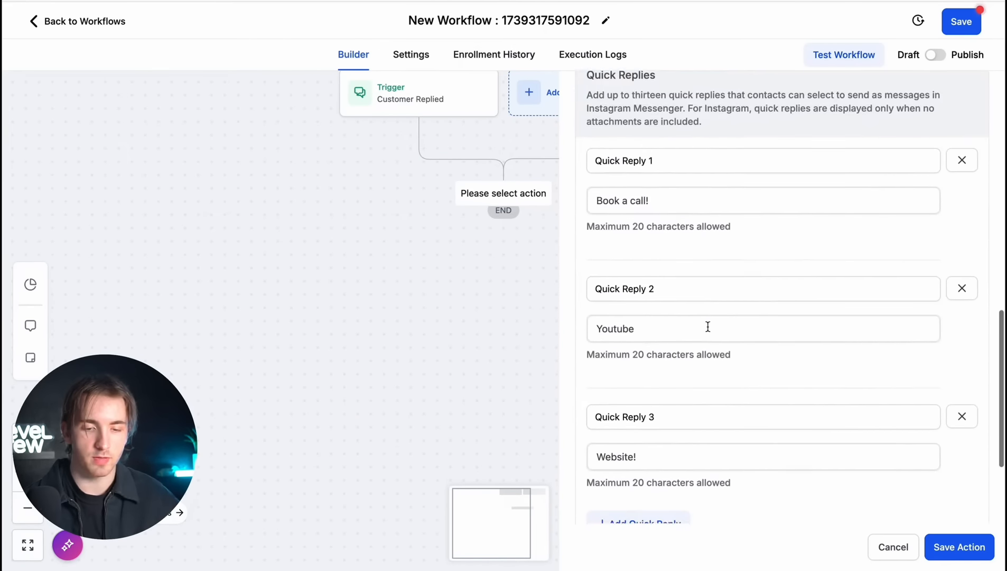
scroll(708, 327, "down", 5)
left_click(689, 306)
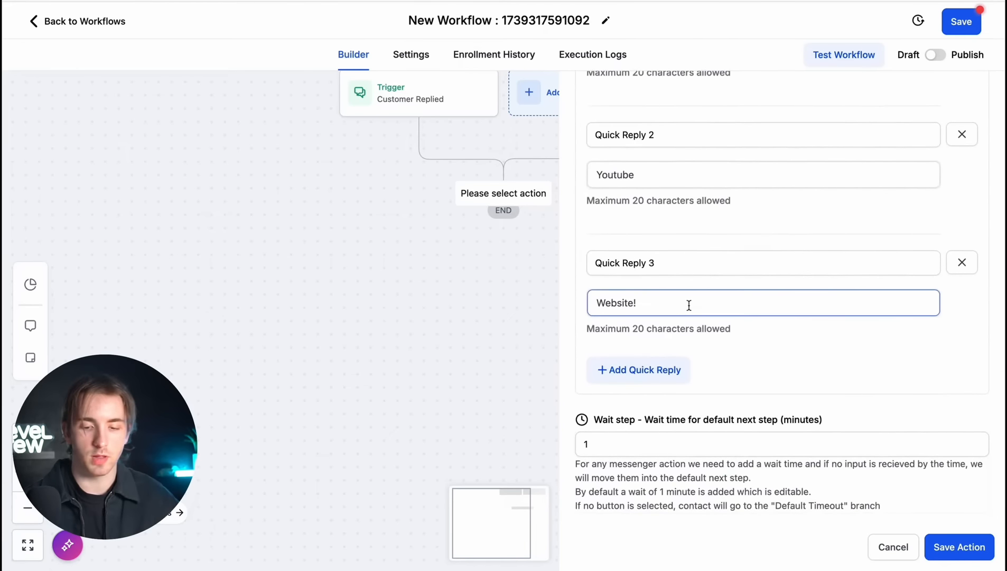
left_click(978, 556)
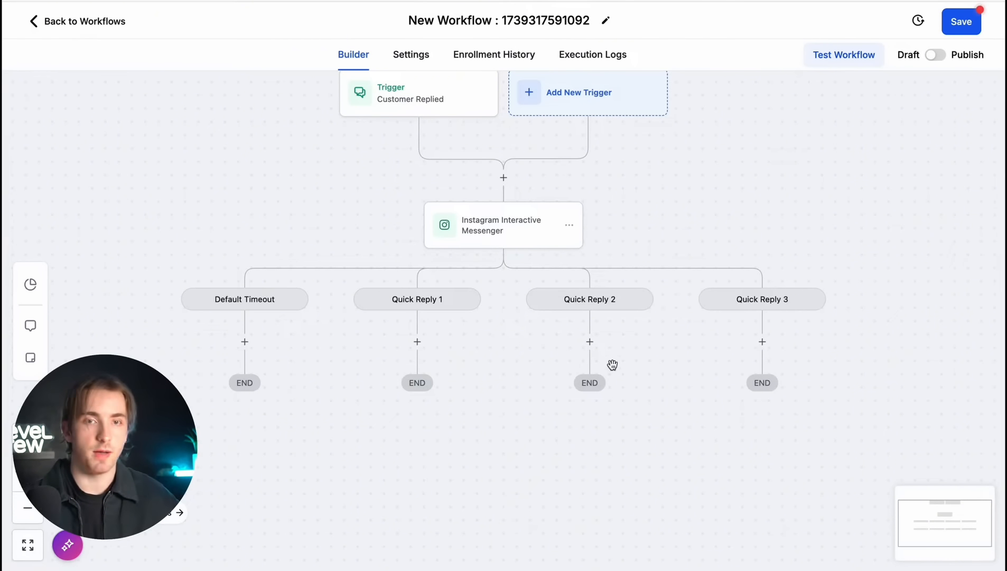
- Add an Instagram DM action with the message "Booking link here!" under the Quick Reply 1 branch and save it
left_click(464, 230)
scroll(726, 399, "down", 10)
scroll(726, 399, "down", 5)
scroll(670, 270, "up", 5)
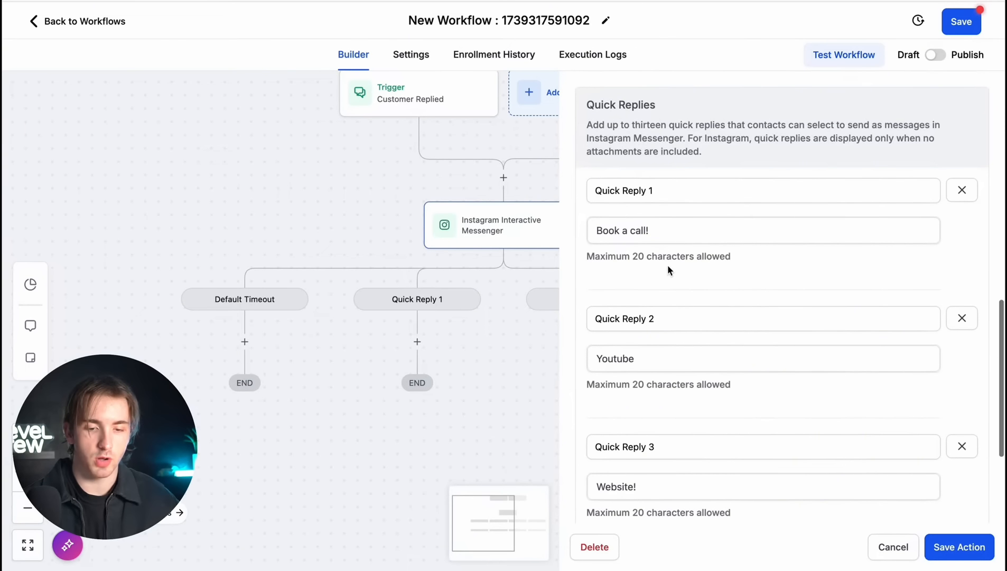
left_click(417, 343)
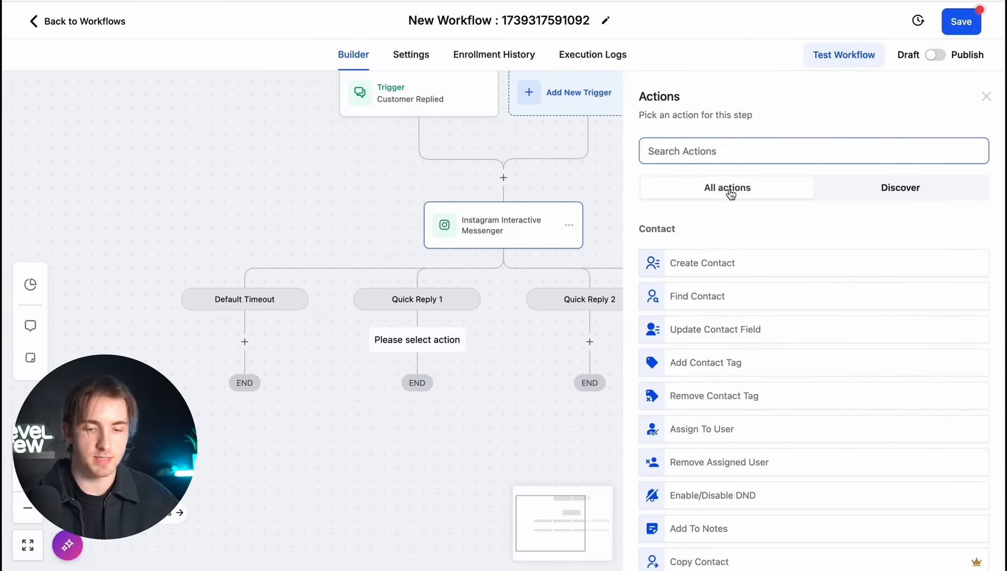
type("dm")
left_click(725, 256)
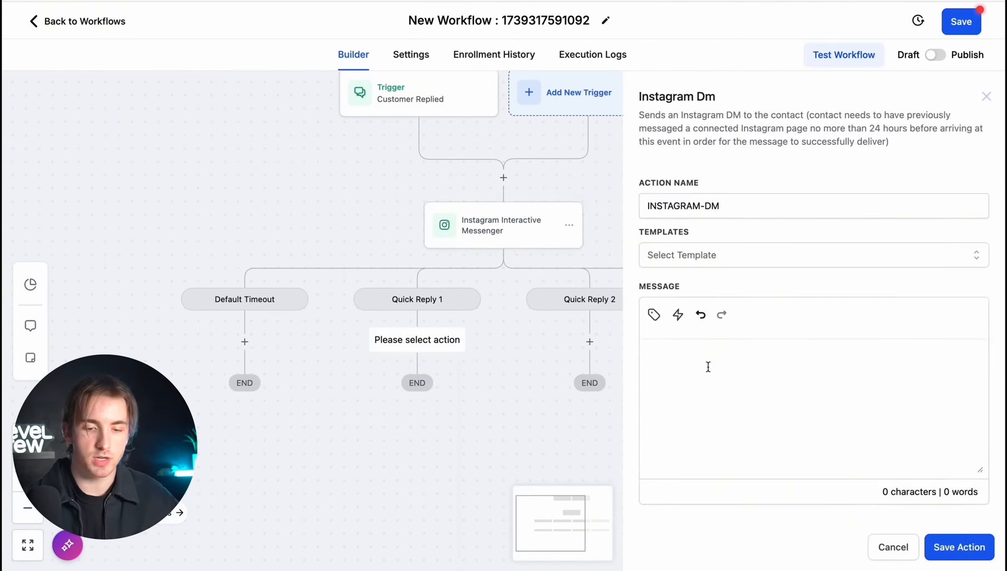
left_click(708, 366)
type("Booking l")
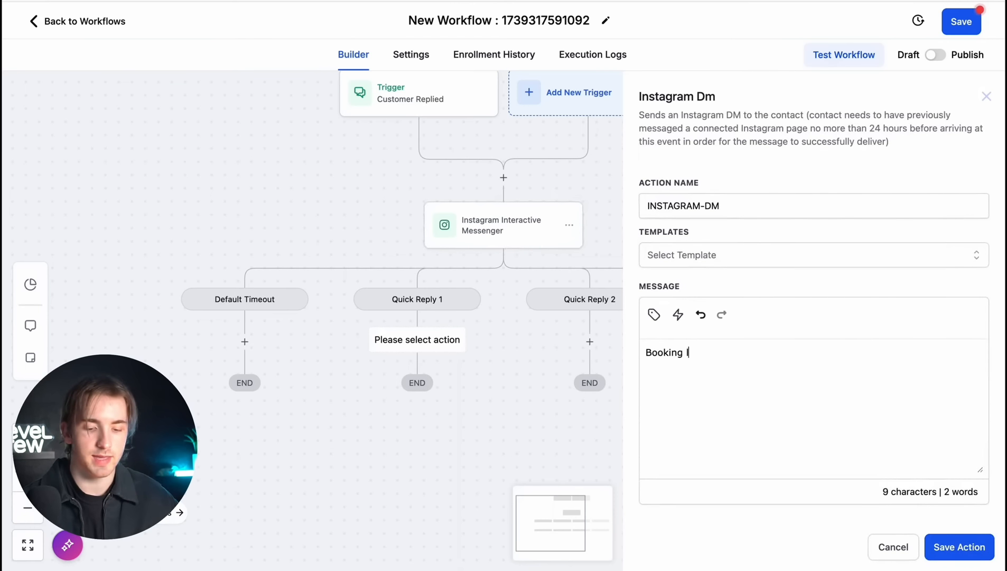
type("ink here!")
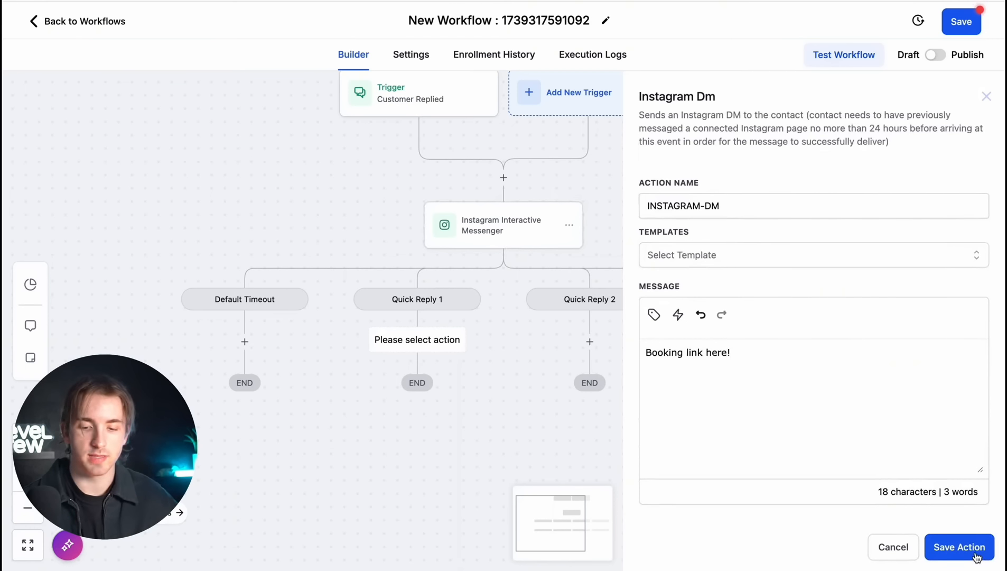
left_click(977, 556)
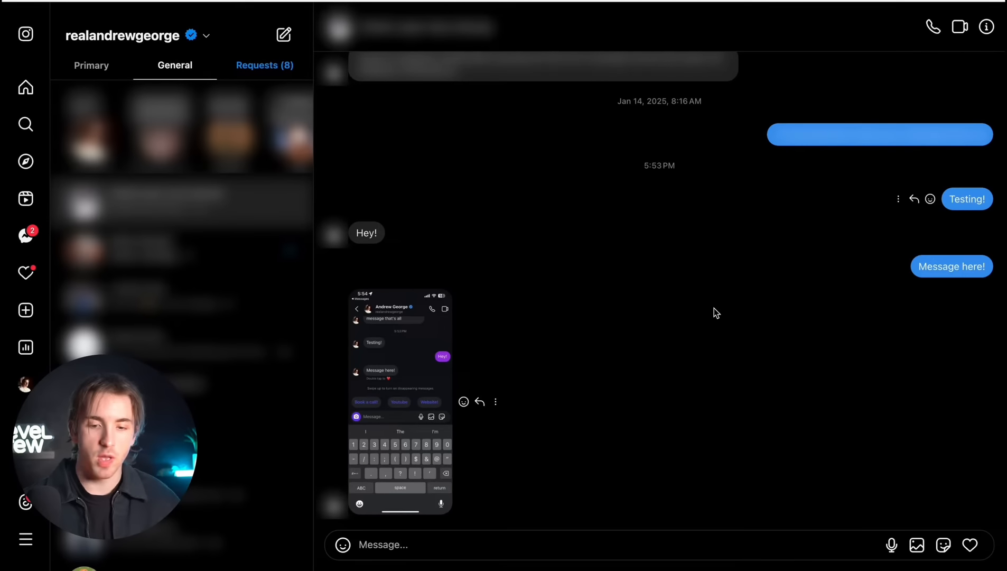
- Compare the test conversation on Instagram with the message set in the workflow's Instagram Interactive Messenger action
mouse_move(387, 231)
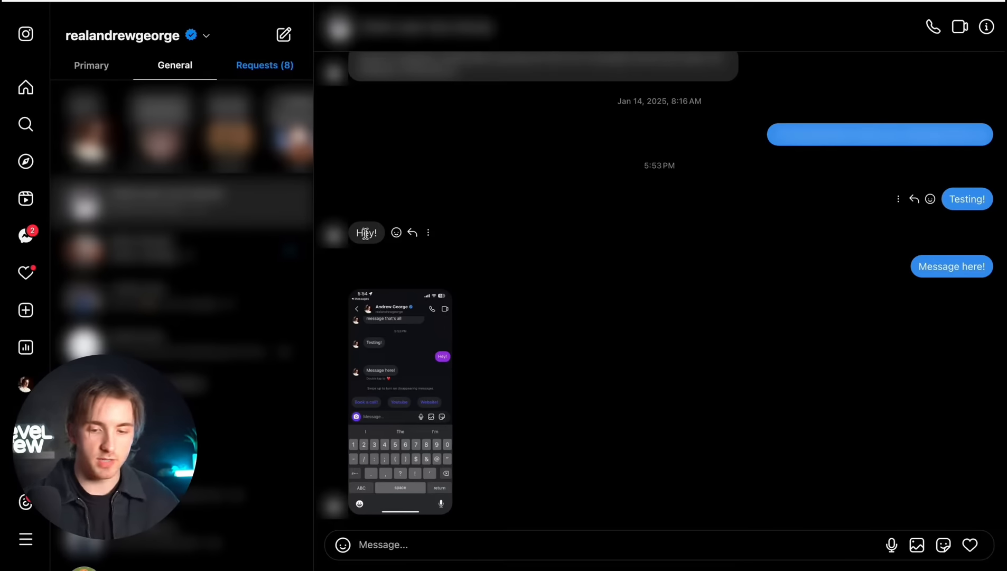
mouse_move(959, 264)
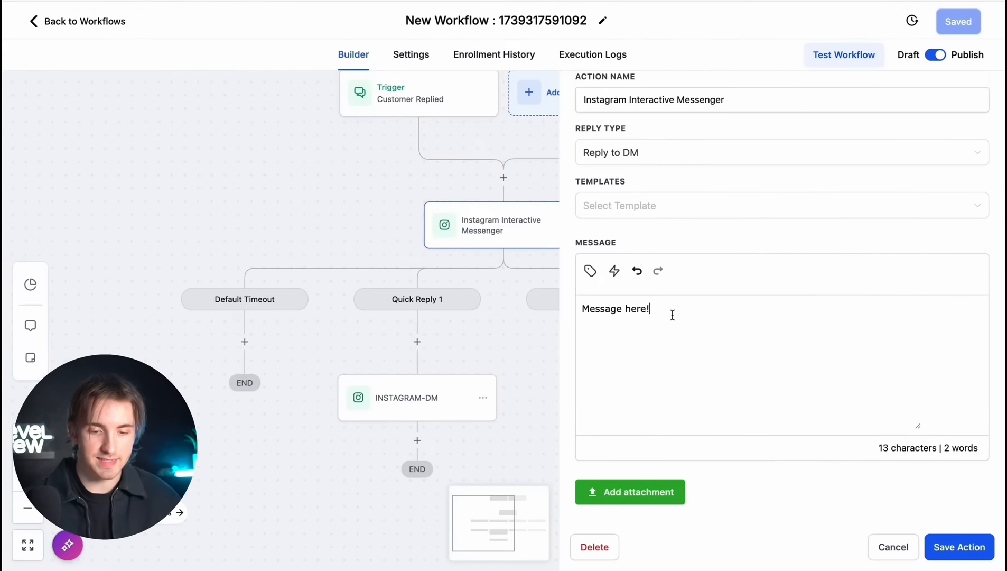
triple_click(672, 315)
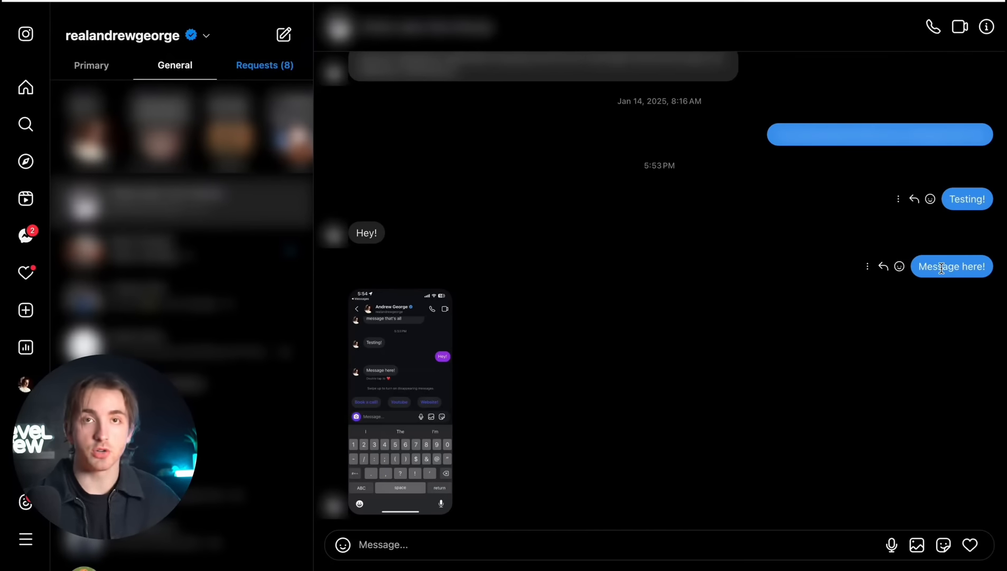
left_click(427, 392)
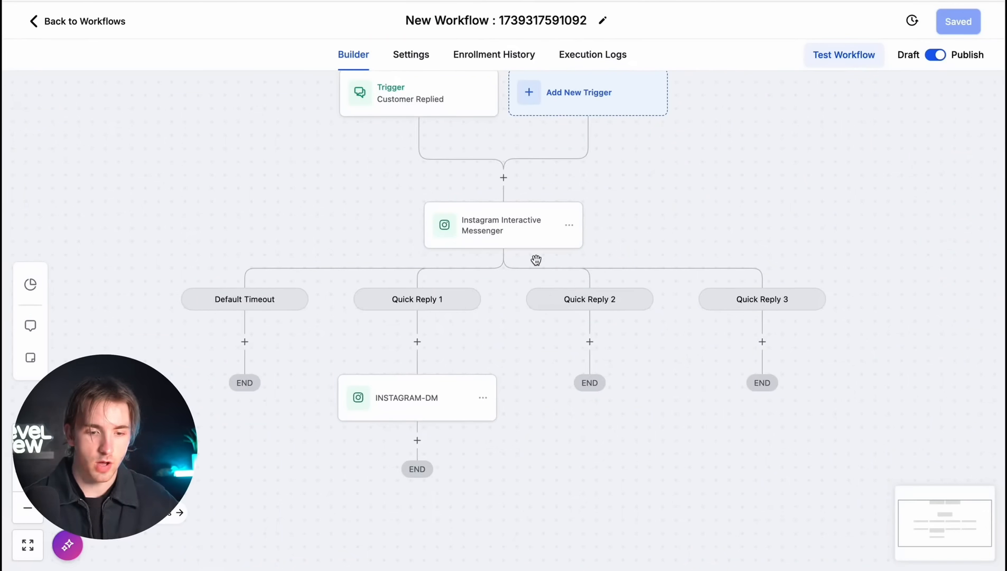
left_click(535, 243)
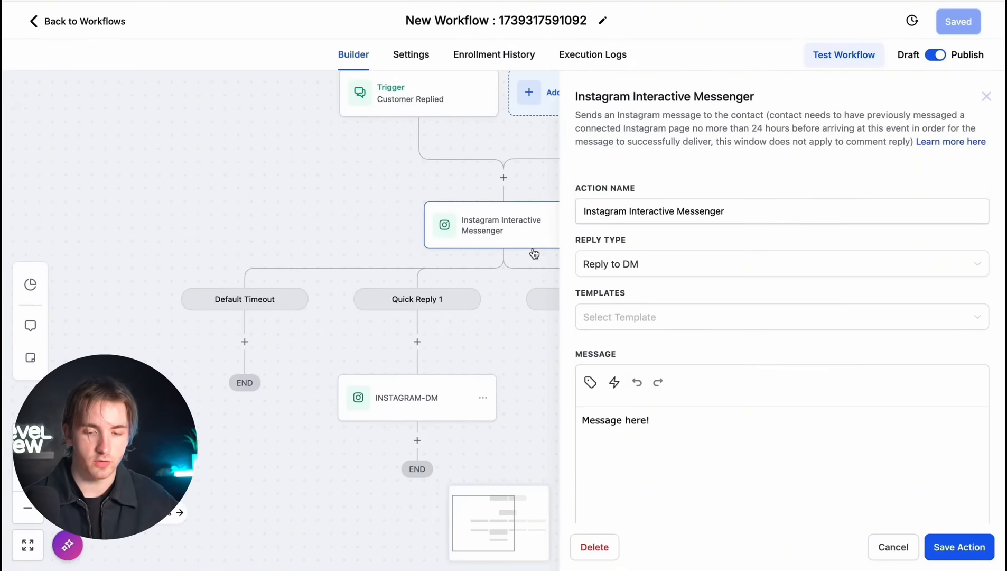
left_click_drag(663, 415, 659, 77)
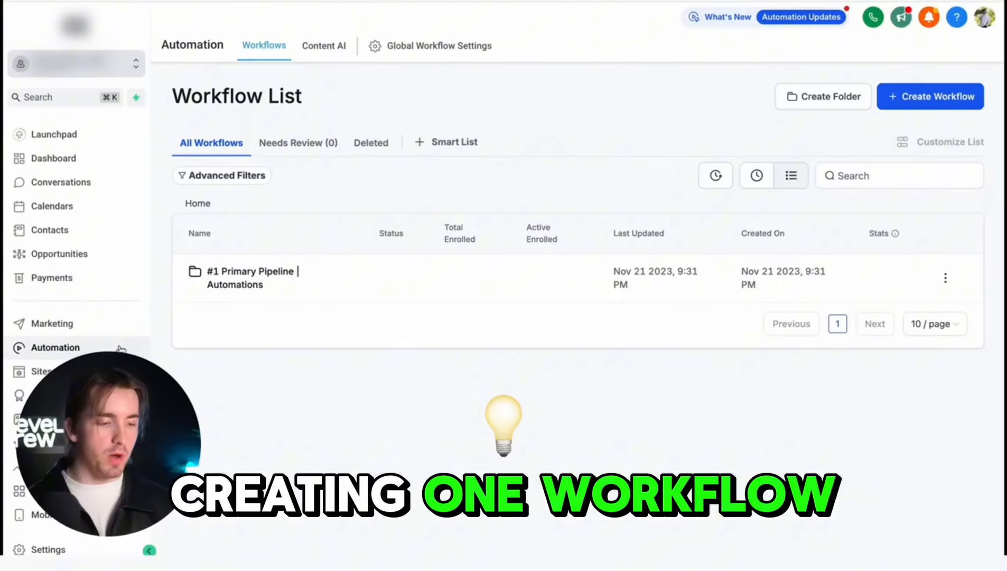
- Create a new workflow from scratch and search its available actions for "ivr"
left_click(918, 103)
left_click(924, 154)
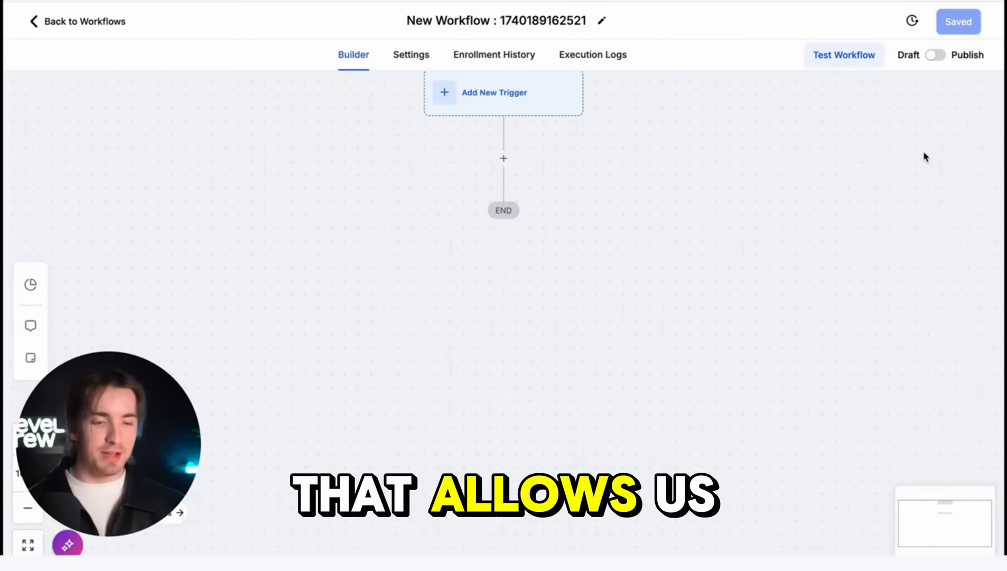
left_click(505, 159)
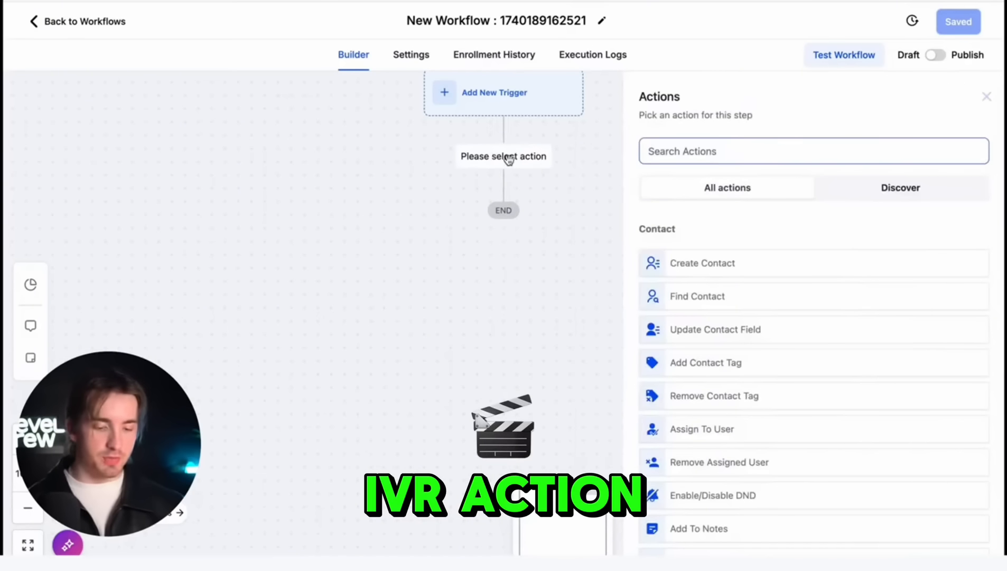
type("ivr")
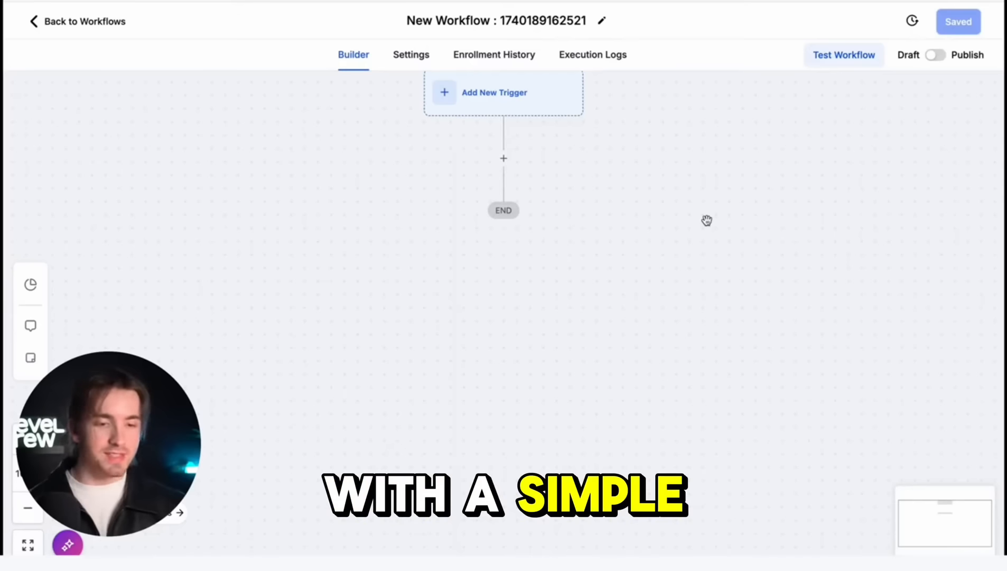
- Add a Form Submitted trigger without filters to the new workflow and save the trigger
left_click(535, 117)
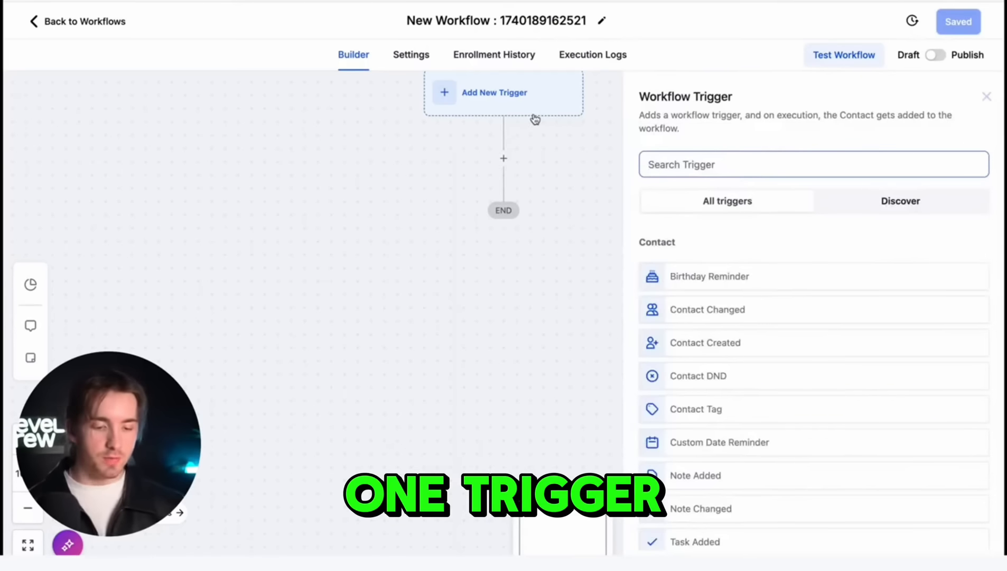
type("form")
left_click(782, 276)
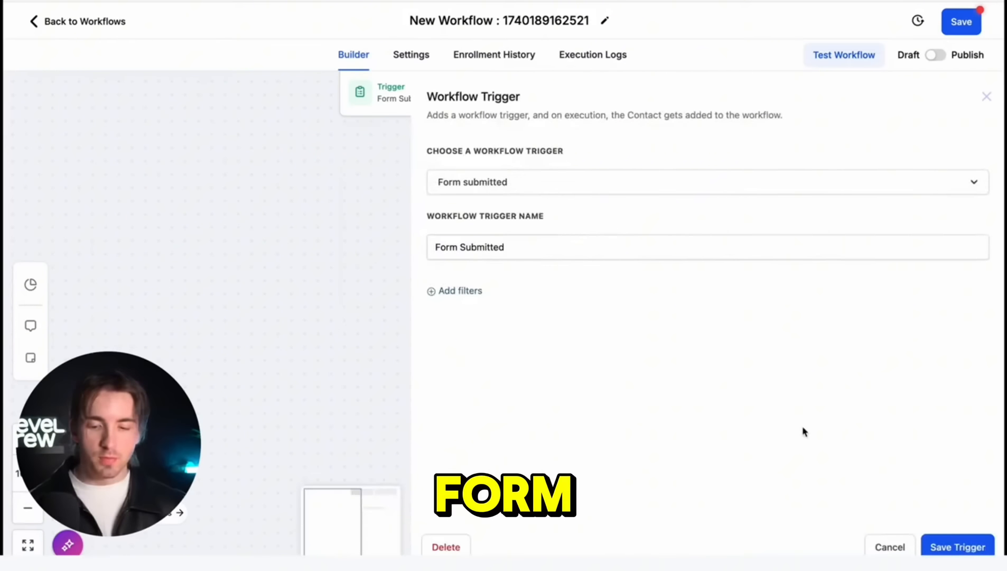
left_click(958, 547)
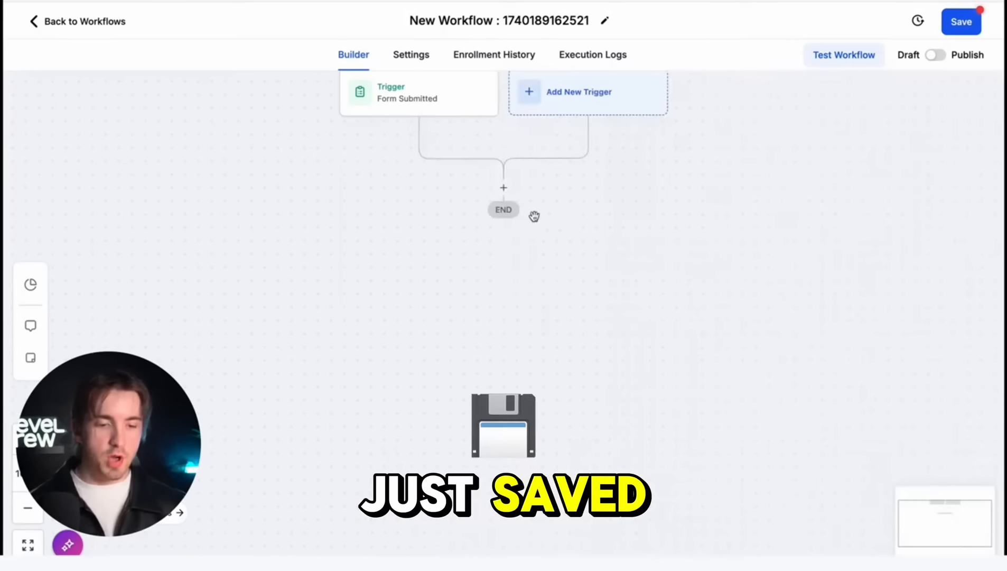
- Add an Assign To User action after the trigger, choose the listed user, and save the action
left_click(499, 189)
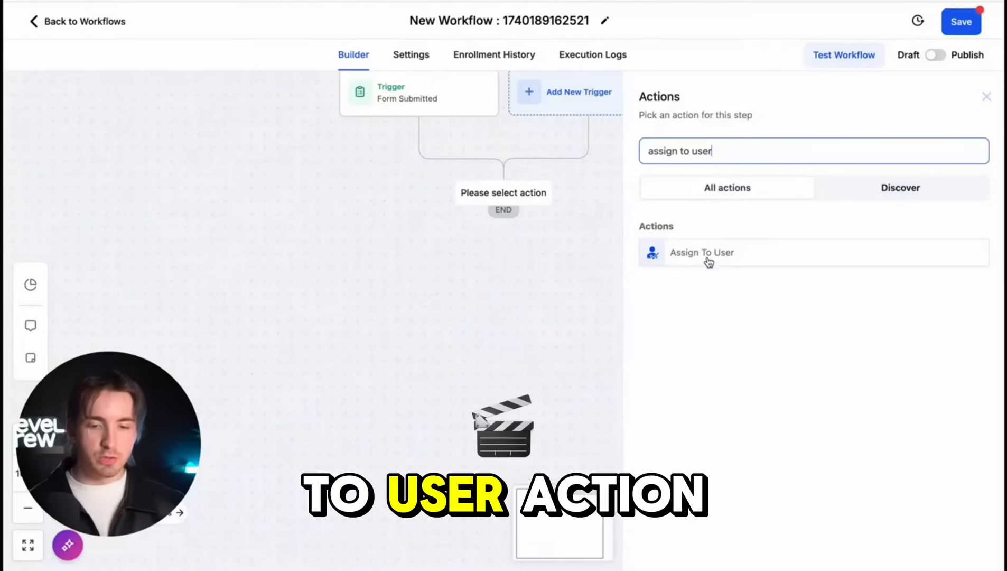
left_click(722, 264)
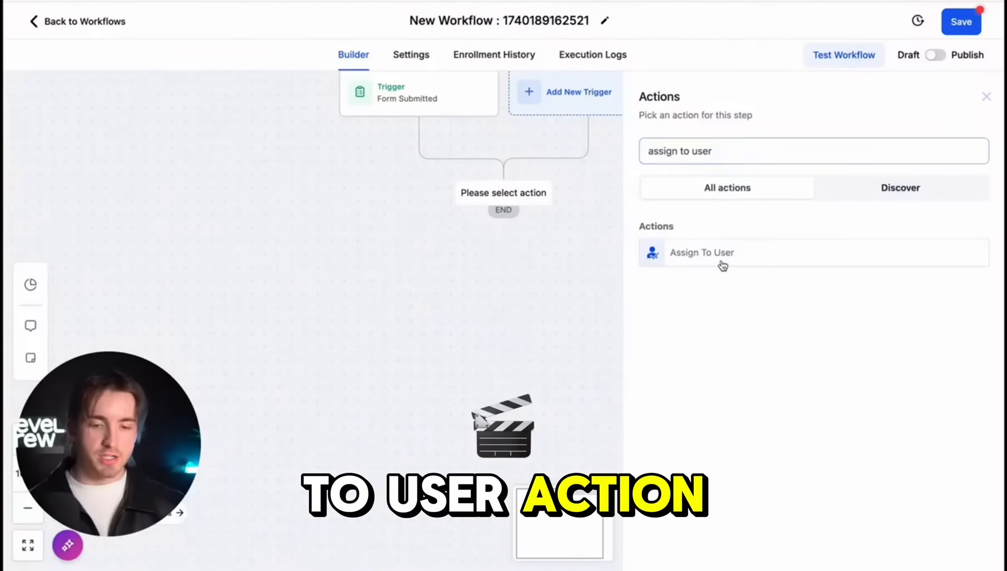
left_click(725, 258)
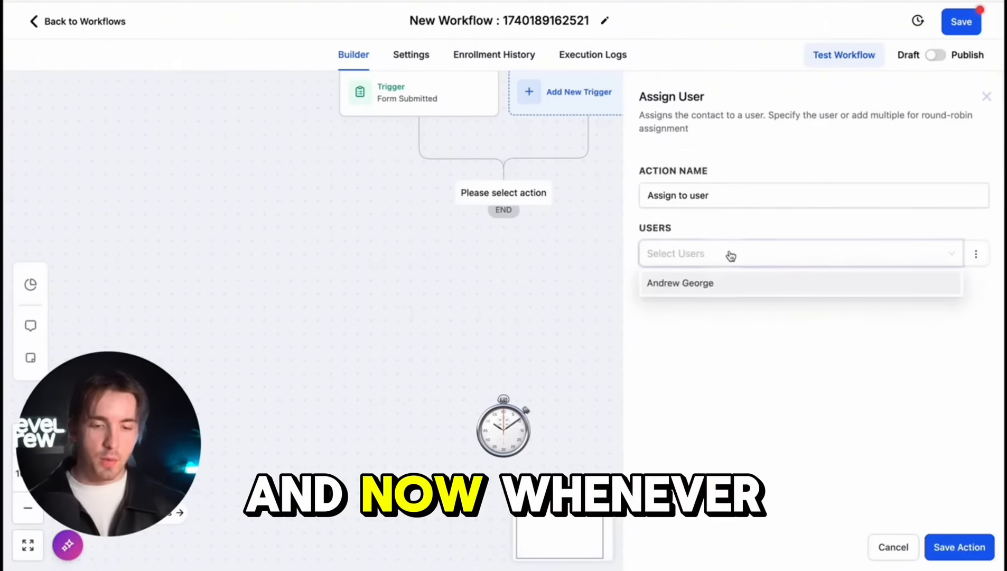
left_click(720, 284)
left_click(959, 546)
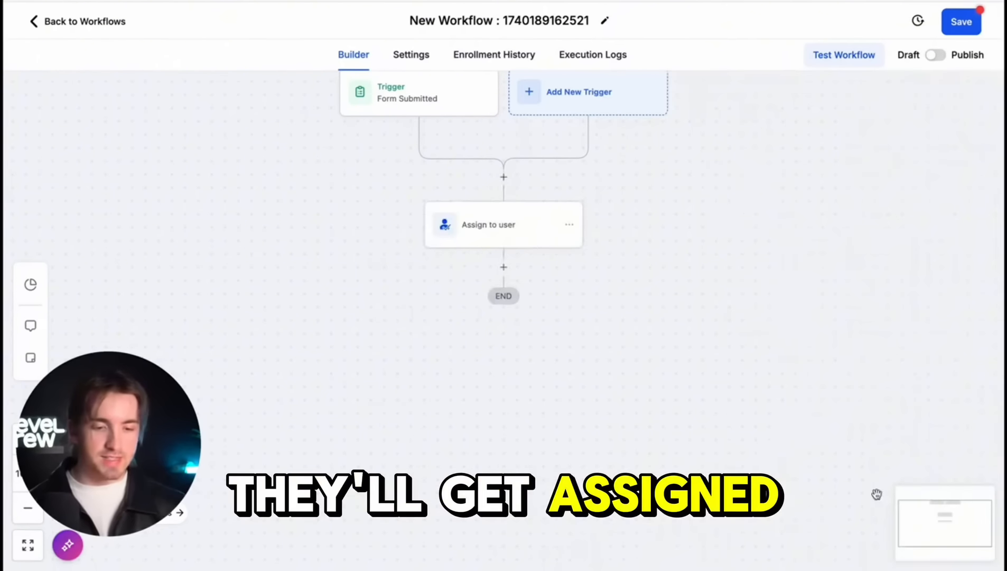
- Add a Call action after Assign to user with the call whisper "You have a new lead: {{contact.name}}"
left_click(501, 268)
type("call")
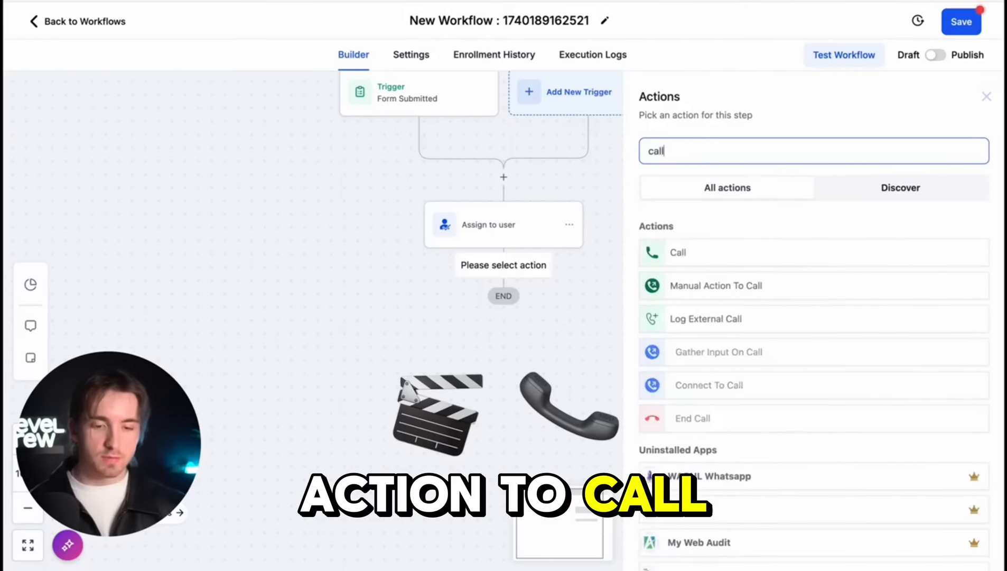
left_click(681, 255)
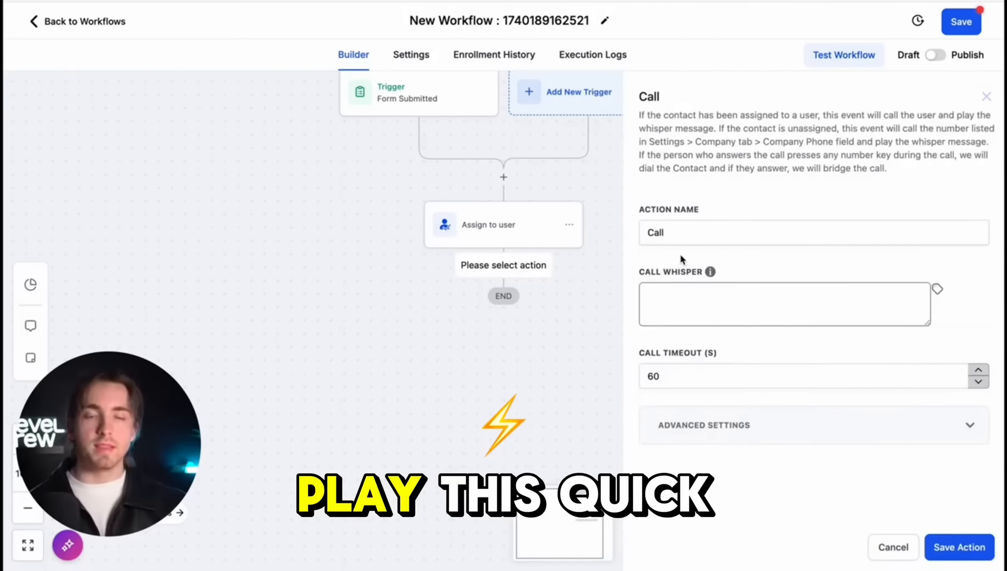
left_click(702, 317)
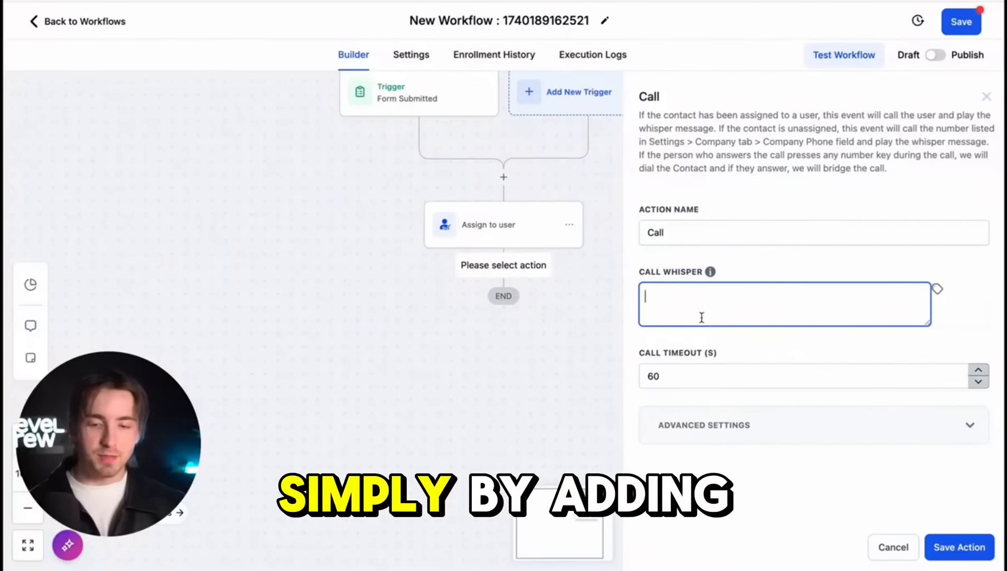
left_click(938, 290)
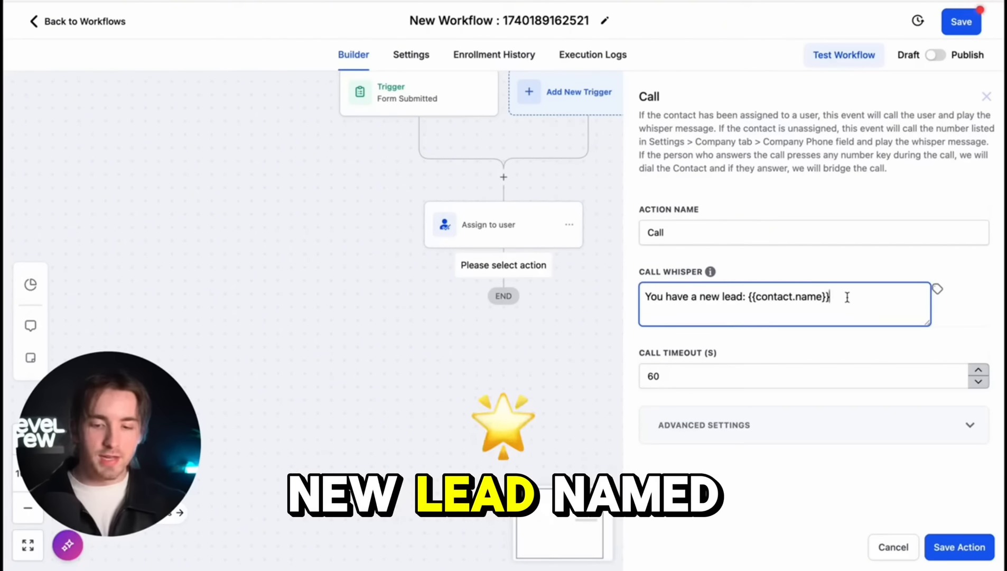
- Examine the Call action's timeout and its advanced settings for voicemail detection and connecting after a keypress
left_click(751, 379)
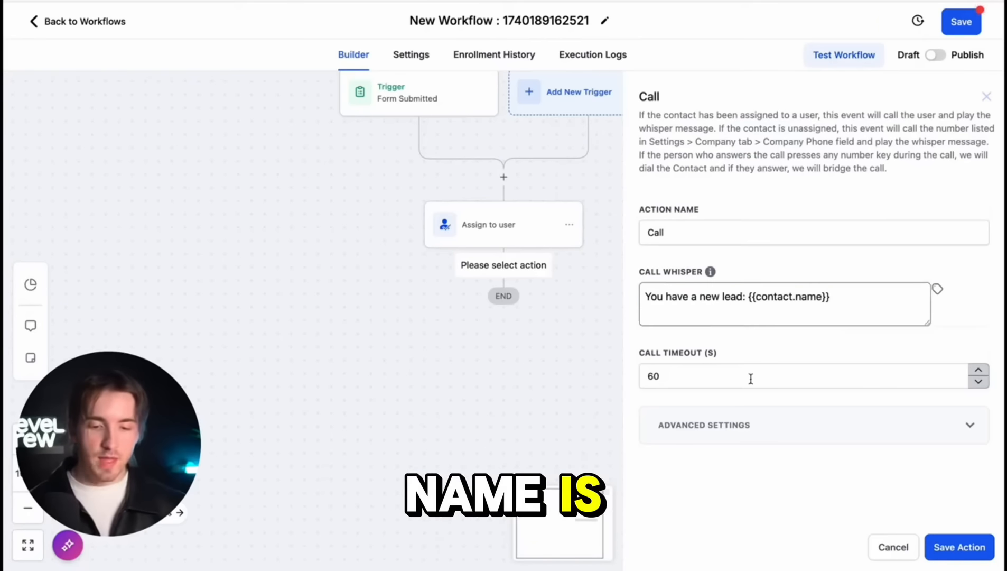
left_click(742, 425)
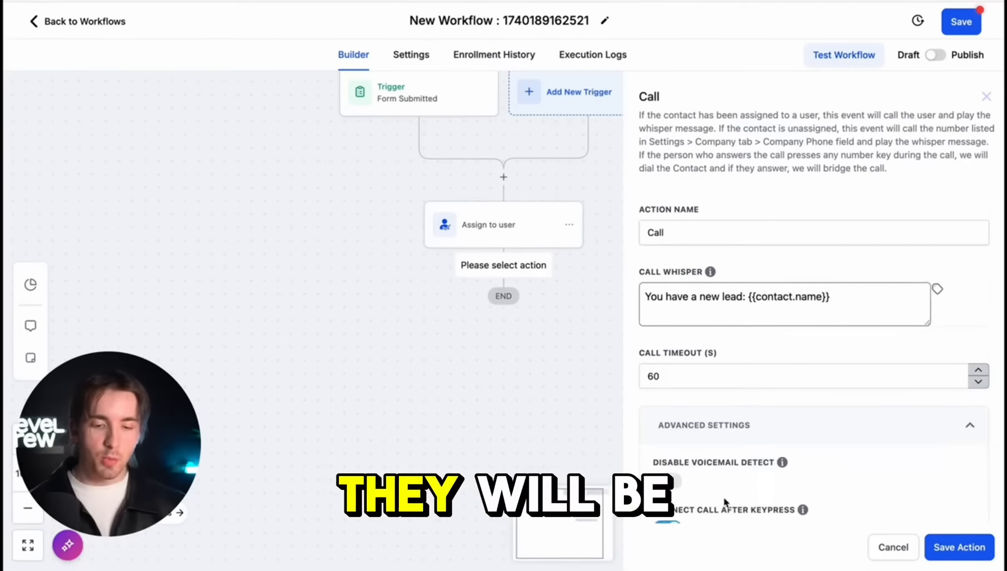
scroll(742, 425, "down", 1)
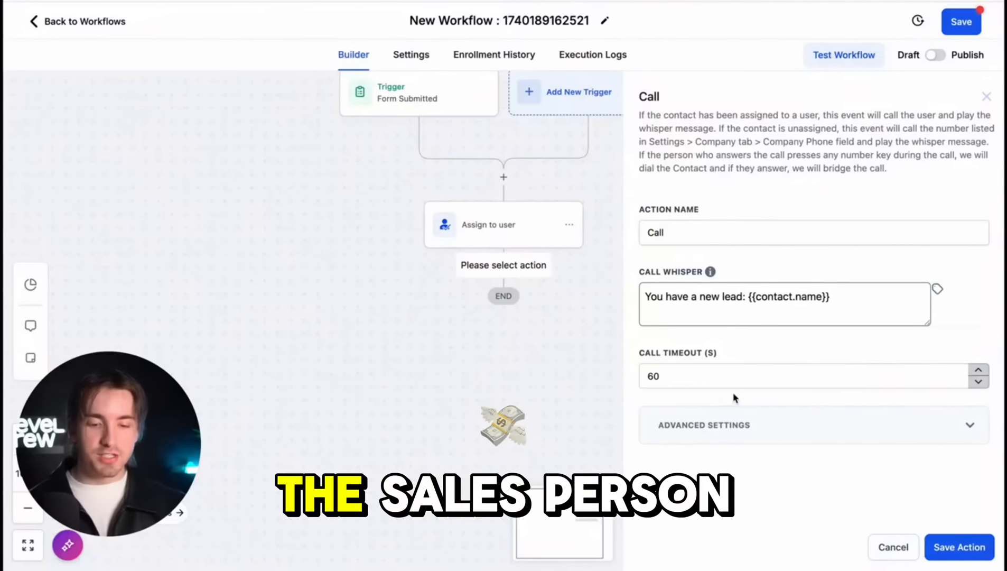
scroll(723, 427, "down", 1)
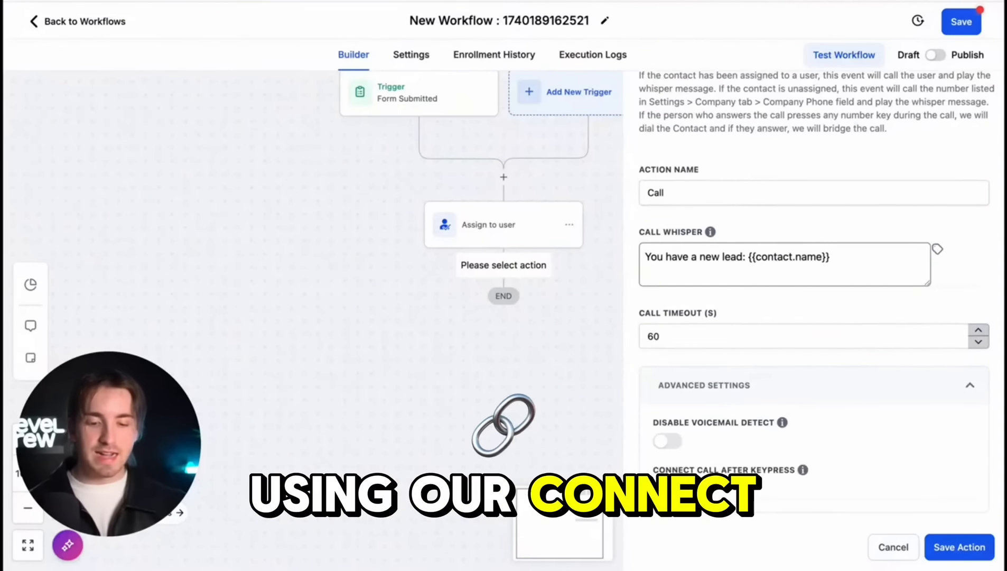
- Save the Call action, switch the workflow from draft to published, and save the workflow
left_click(950, 548)
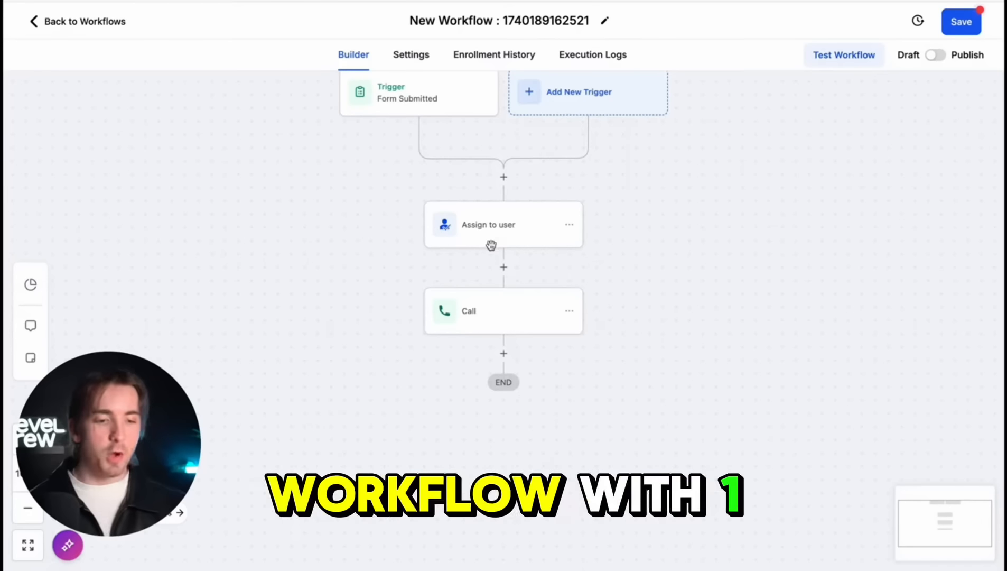
left_click(937, 53)
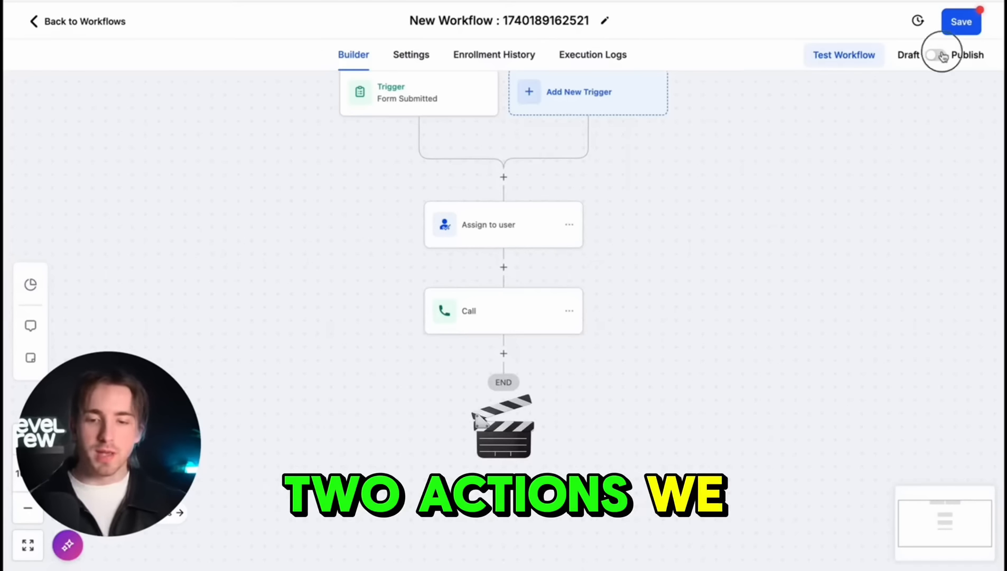
left_click(960, 23)
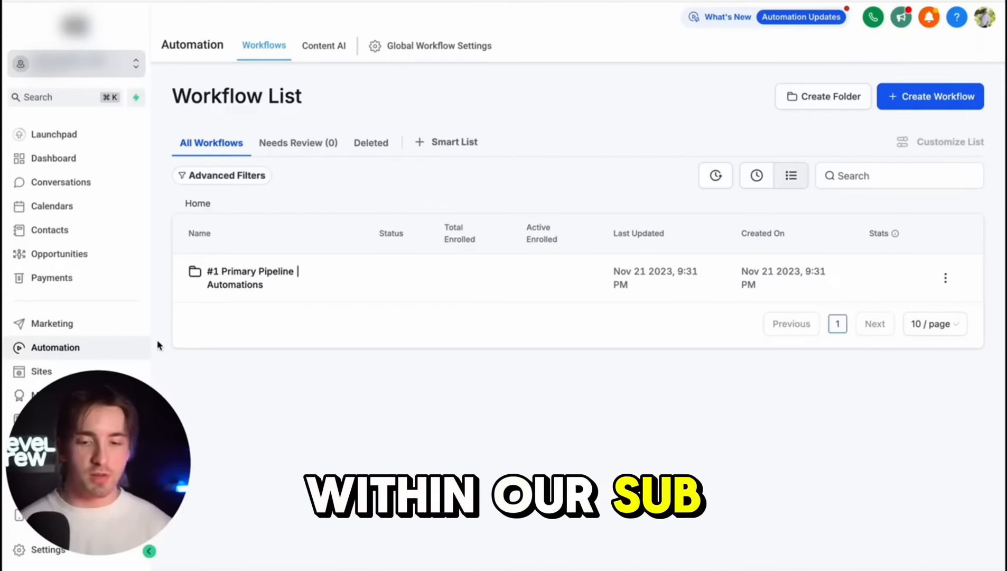
- Create a new workflow from the "Recipe - Fast Five" template
left_click(942, 99)
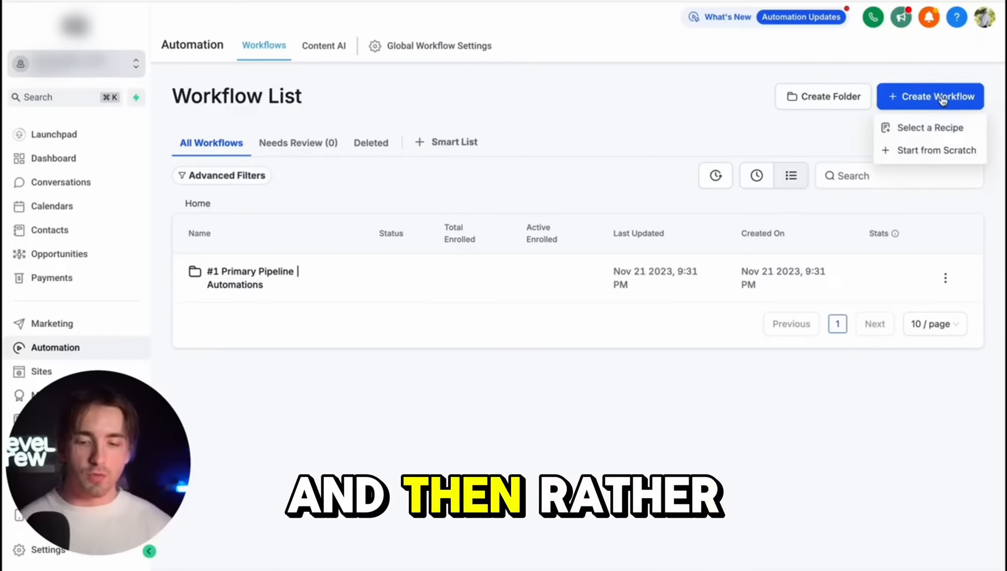
left_click(915, 128)
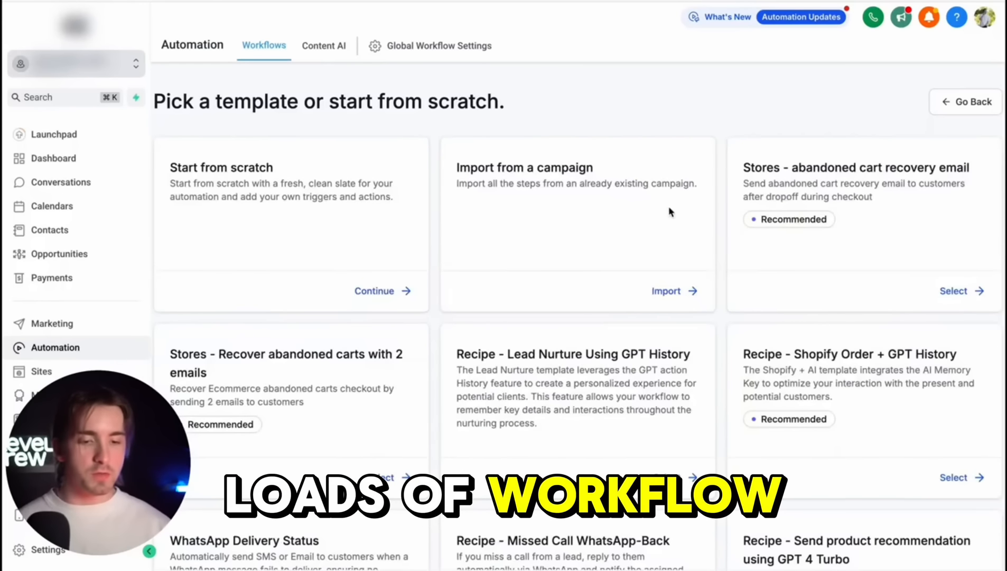
scroll(670, 211, "down", 10)
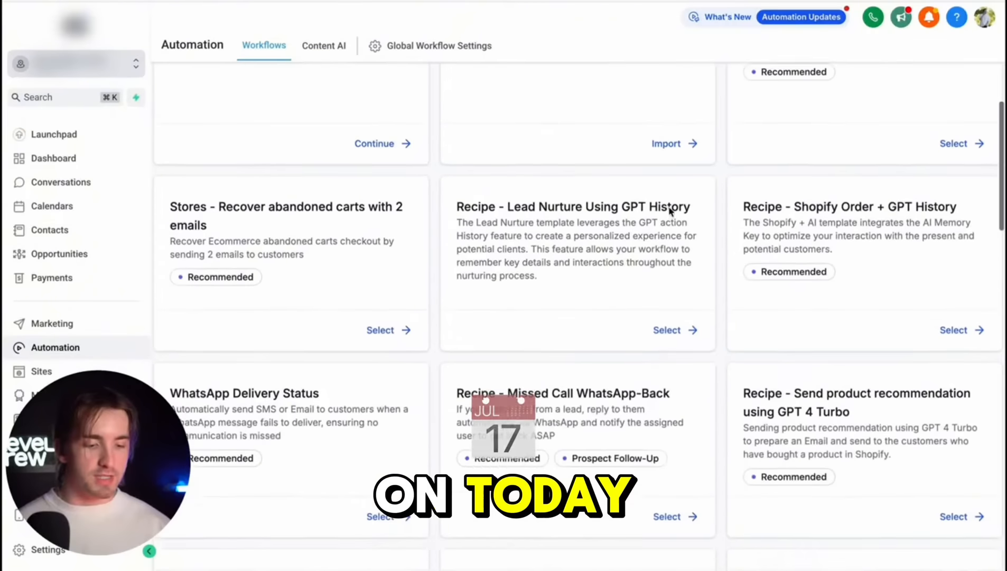
scroll(669, 211, "down", 7)
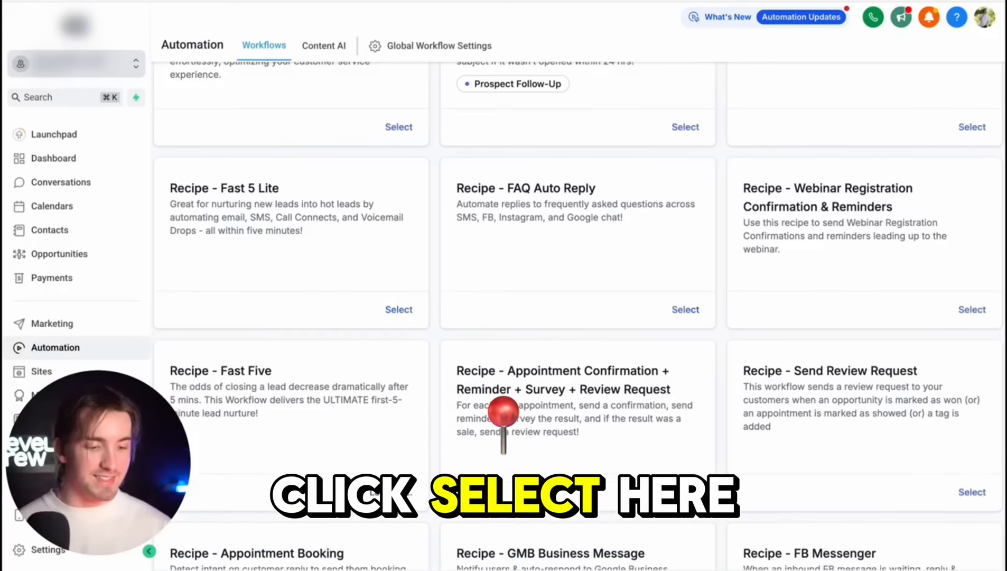
left_click(372, 500)
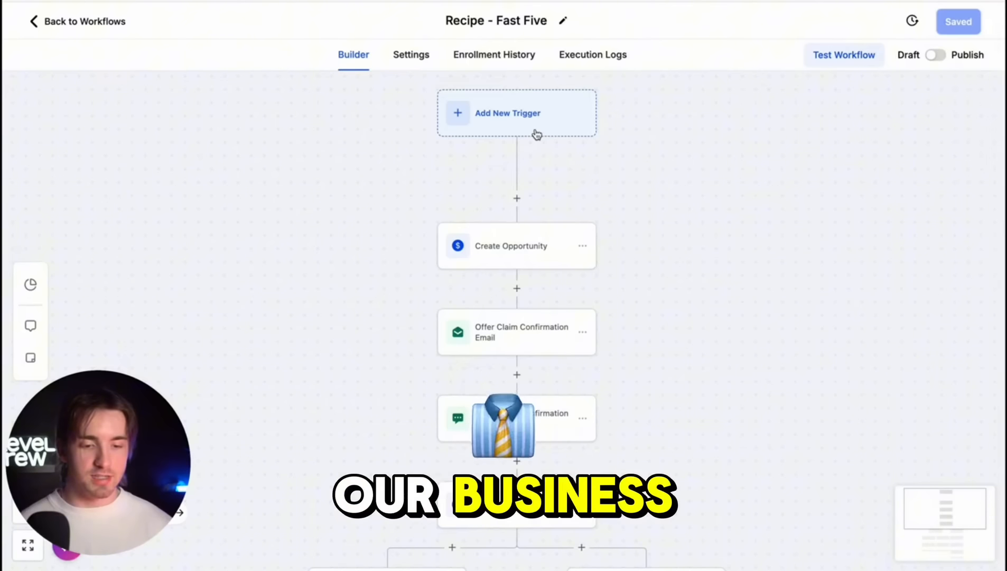
- Examine the Create Opportunity action's pipeline, stage, name, source, lead value and status settings, and close it without saving
scroll(535, 132, "down", 2)
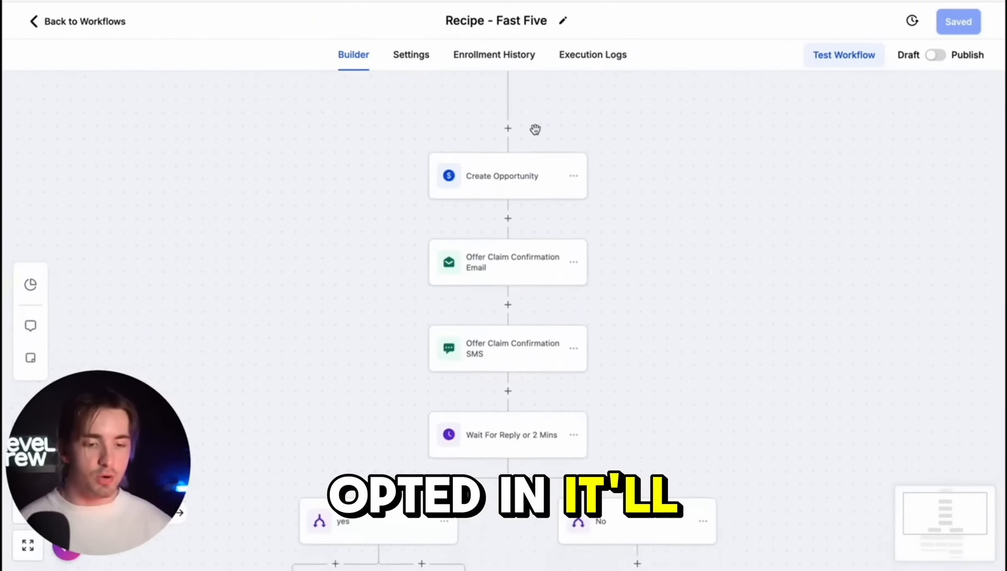
left_click(522, 180)
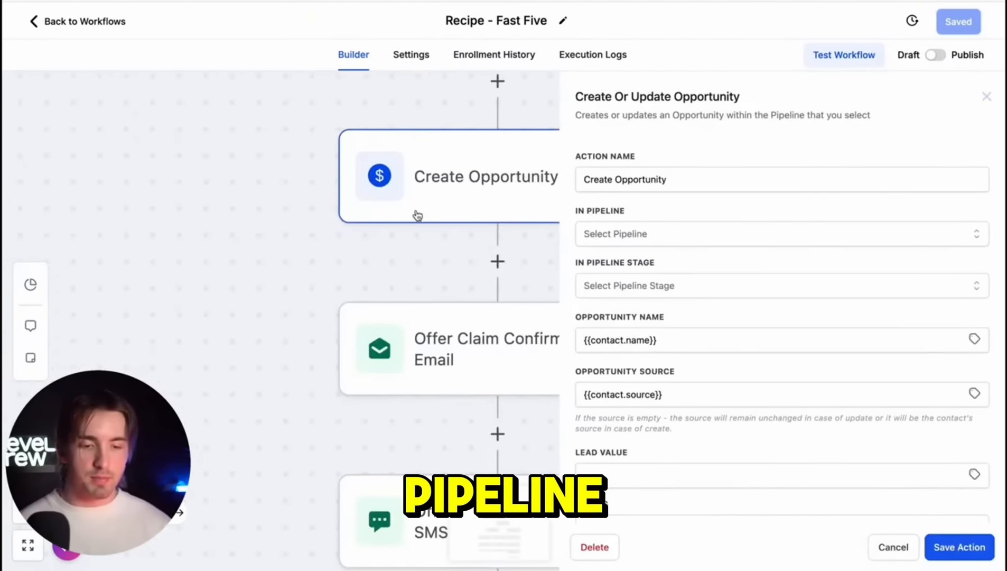
scroll(415, 216, "down", 5)
scroll(414, 217, "up", 2)
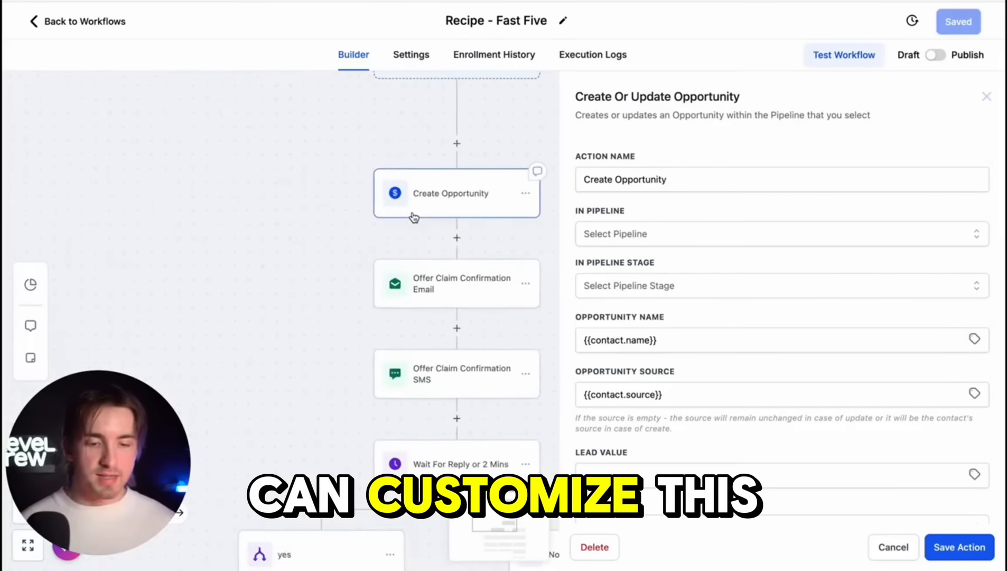
scroll(701, 259, "down", 2)
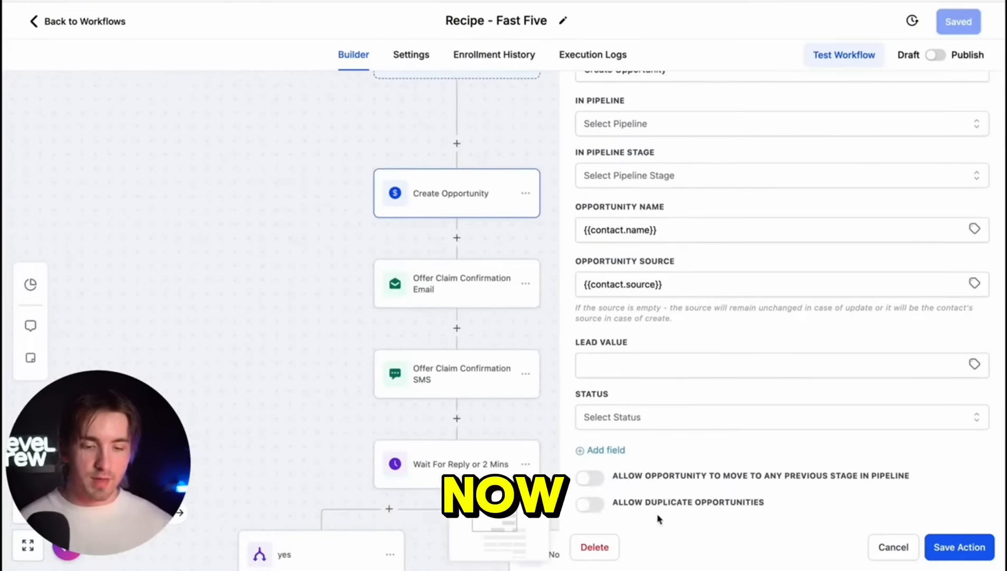
left_click(886, 551)
- Review the message in the Offer Claim Confirmation Email action and close it without saving
scroll(740, 295, "down", 1)
scroll(741, 295, "left", 1)
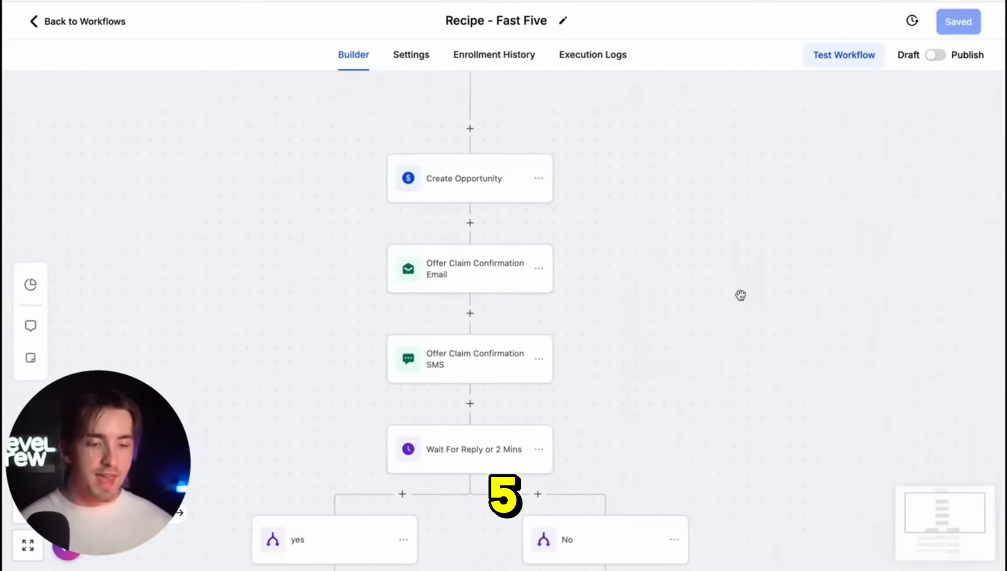
scroll(741, 295, "down", 1)
scroll(740, 294, "down", 1)
scroll(741, 294, "right", 1)
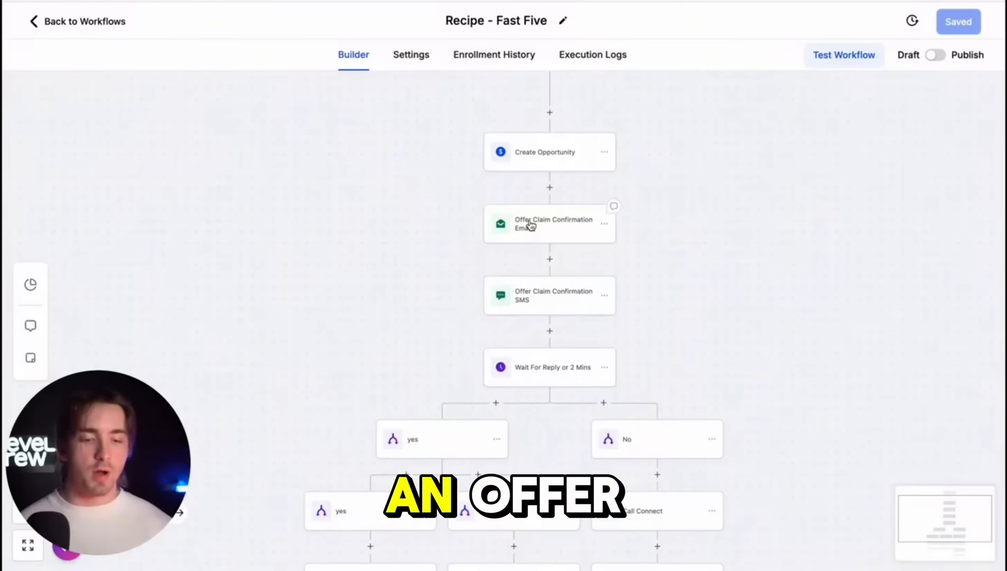
left_click(536, 226)
scroll(825, 300, "down", 5)
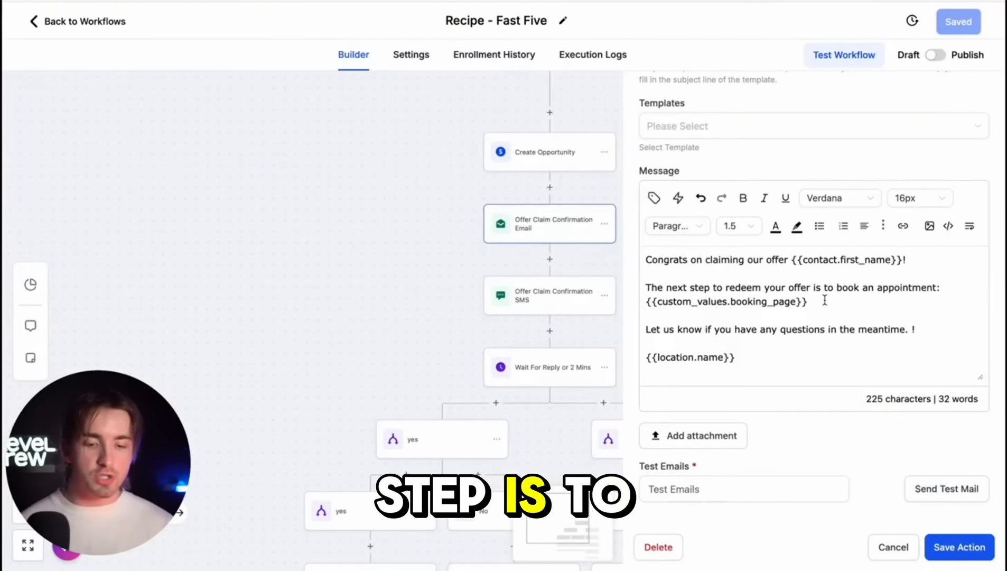
left_click(891, 548)
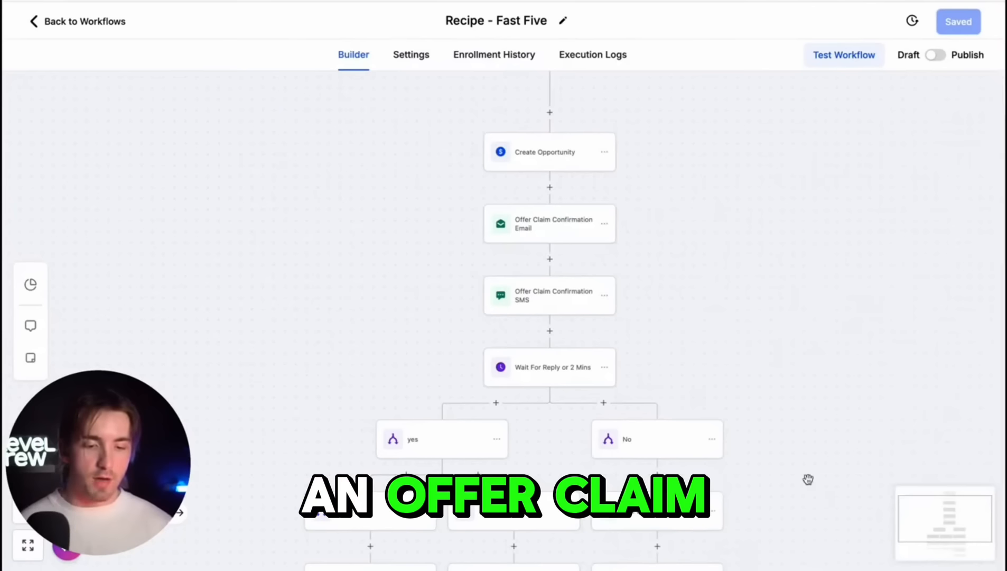
- Review the Offer Claim Confirmation SMS message, close it without saving, and inspect the branches following the wait for a reply
left_click(526, 306)
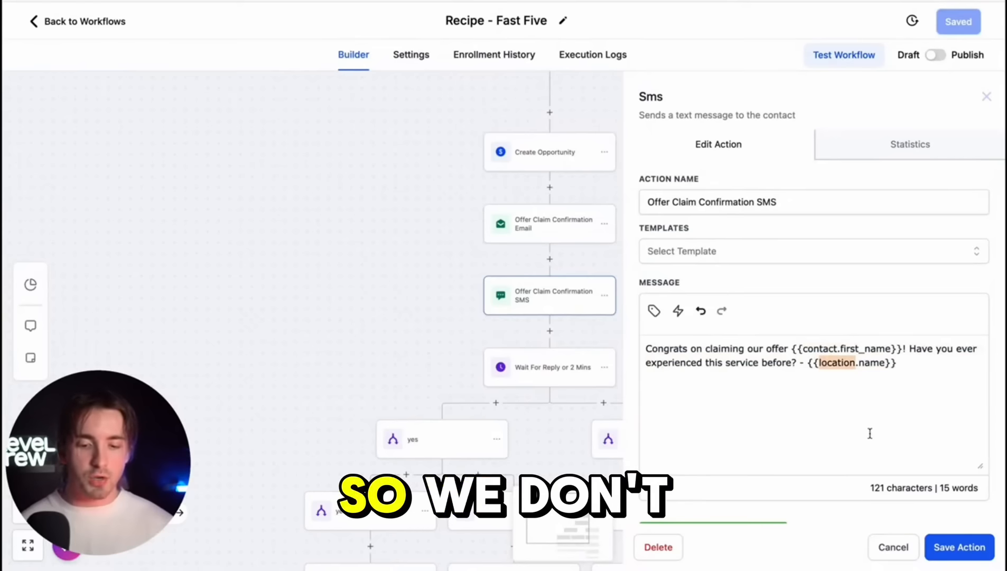
left_click(893, 548)
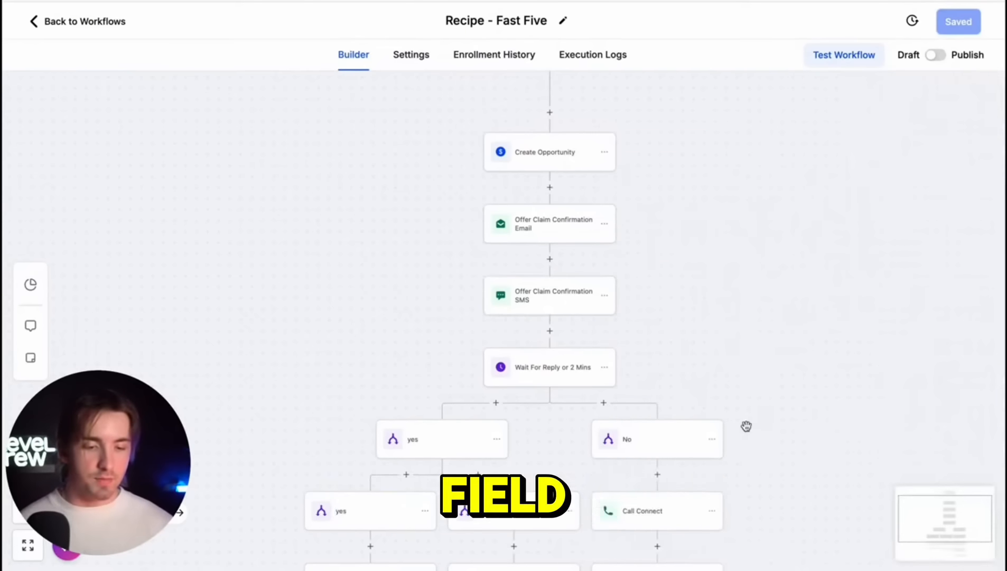
left_click_drag(747, 426, 729, 230)
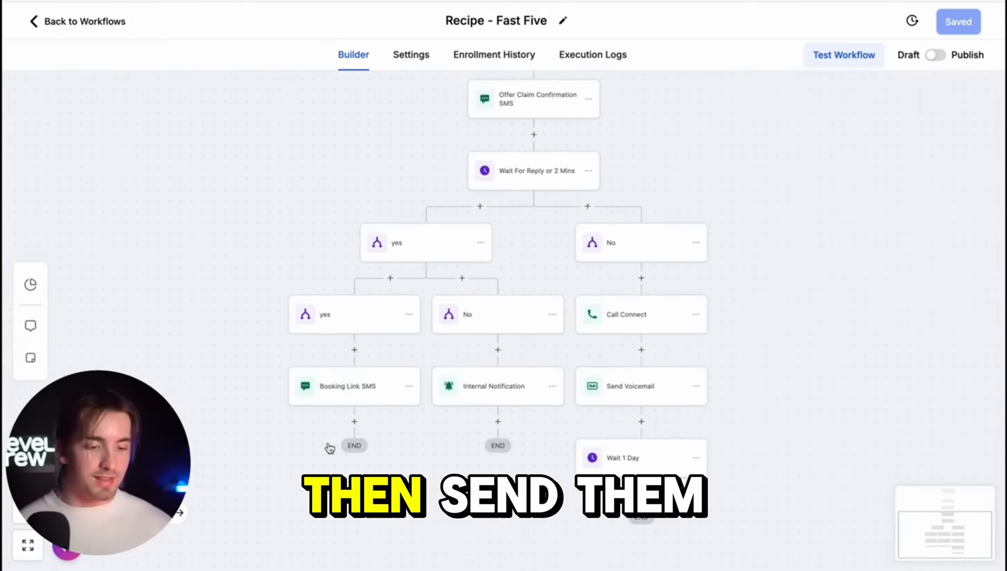